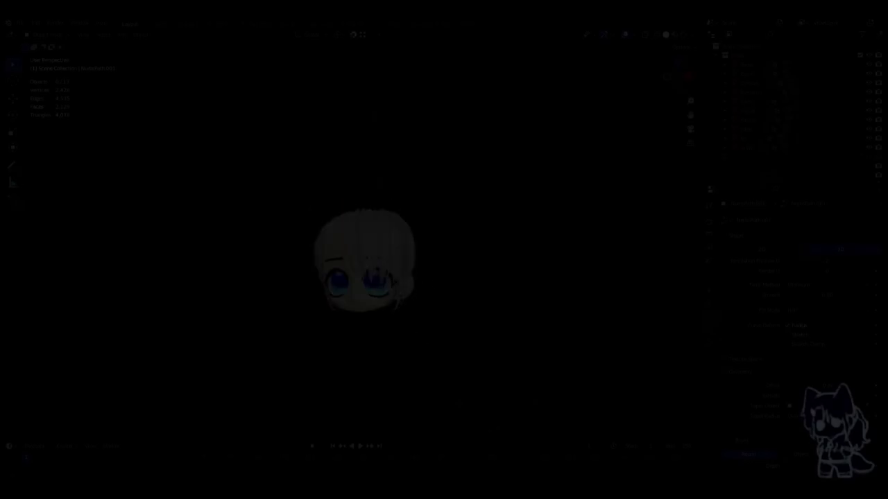
- Refine the bangs vertex selection and try a Y-axis move of it, then cancel
mouse_move(540, 180)
middle_down()
mouse_move(502, 134)
mouse_move(530, 188)
middle_up()
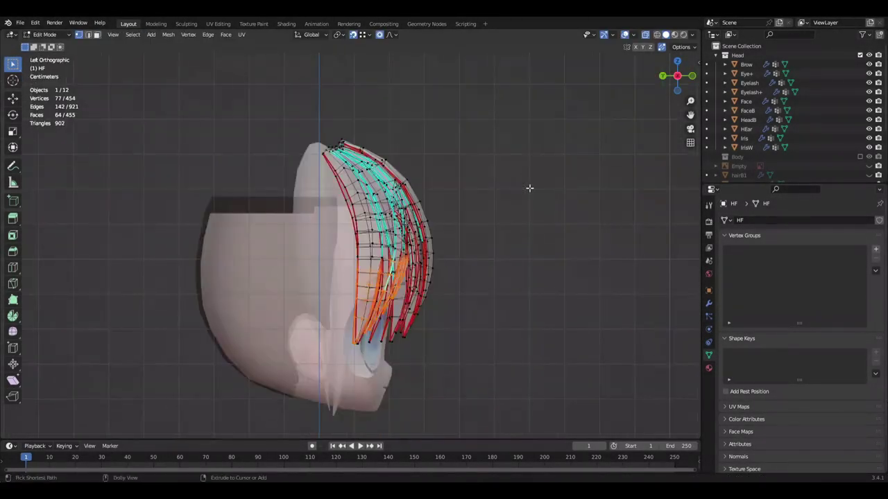
click(535, 213)
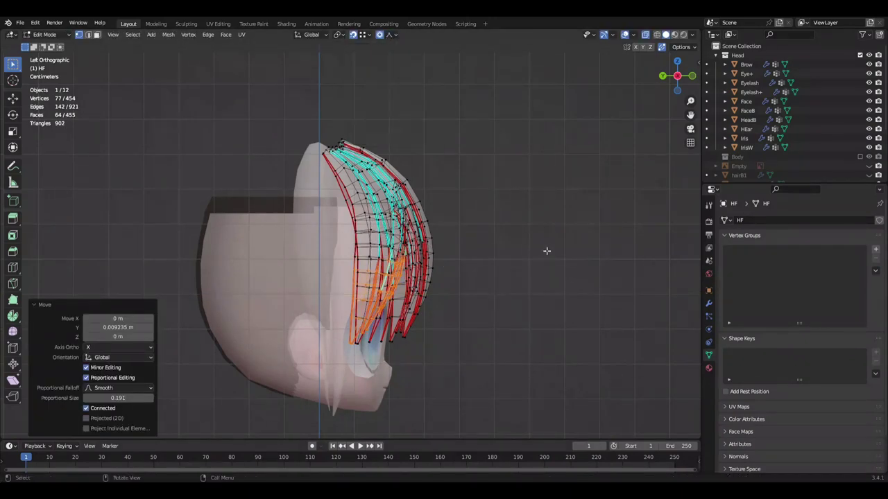
key(ctrl+KP_Subtract)
key(g)
key(y)
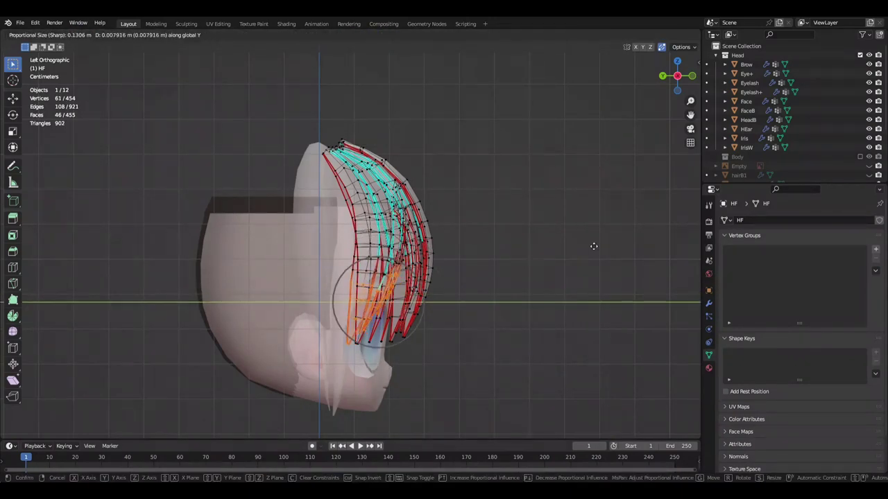
mouse_move(595, 247)
middle_down()
mouse_move(245, 258)
mouse_move(452, 248)
middle_up()
key(KP_1)
key(c)
key(ctrl+KP_3)
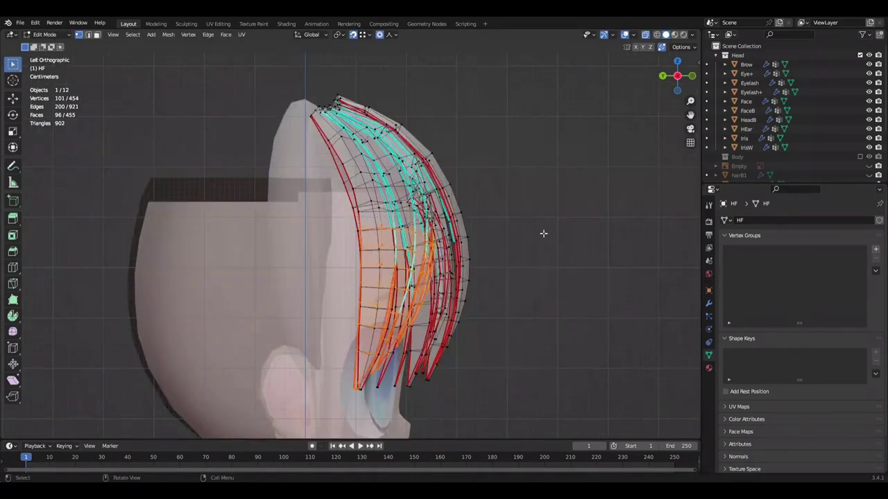
key(Escape)
- Rotate the bangs on Z, then on X while growing the selection; deselect and save
mouse_move(542, 234)
middle_down()
mouse_move(575, 248)
mouse_move(576, 188)
mouse_move(557, 235)
mouse_move(485, 236)
mouse_move(535, 244)
mouse_move(513, 232)
mouse_move(532, 224)
mouse_move(405, 212)
mouse_move(513, 236)
mouse_move(300, 237)
middle_up()
key(r)
key(z)
key(ctrl+KP_Add)
key(r)
key(x)
key(ctrl+KP_Add)
key(r)
key(x)
key(ctrl+z)
key(ctrl+z)
key(alt+a)
key(ctrl+s)
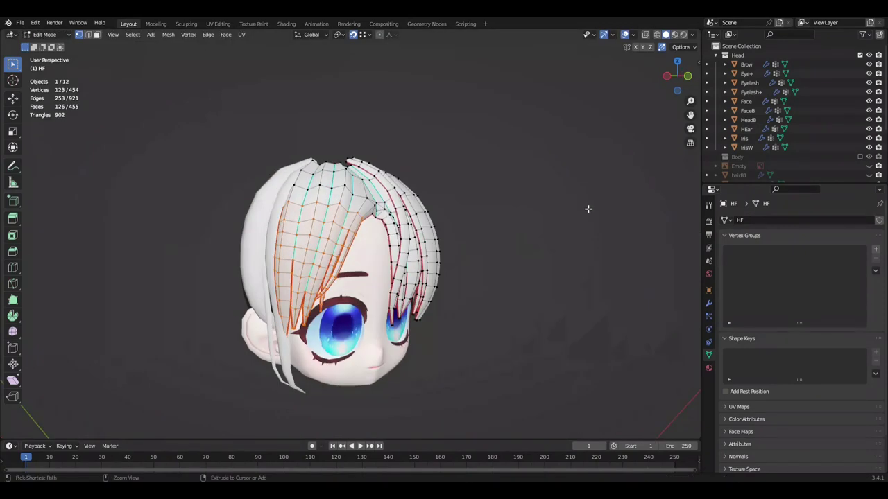
- Scale the bangs vertices from the left side view, save, and confirm the rotation
key(ctrl+KP_3)
scroll(588, 208, up, 3)
key(s)
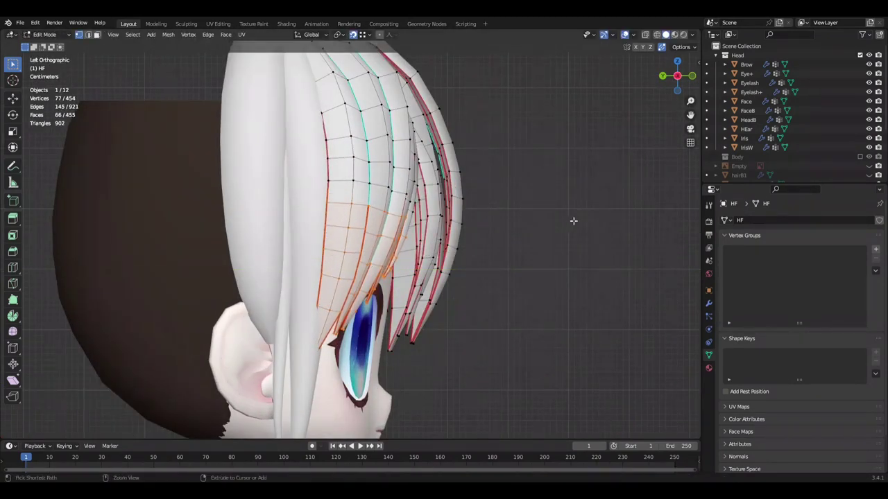
middle_drag(573, 221, 585, 221)
key(ctrl+s)
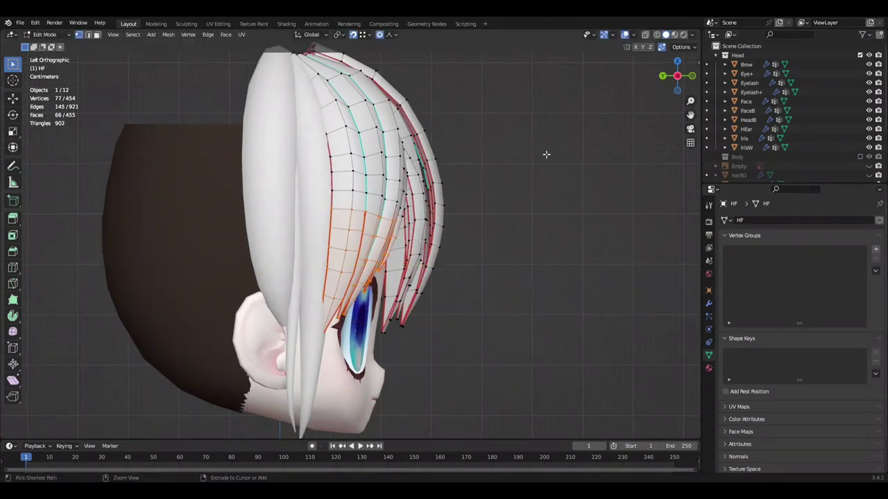
click(556, 212)
key(ctrl+z)
- From the front view, move a bang strand tip sideways along the X axis
middle_drag(563, 212, 469, 220)
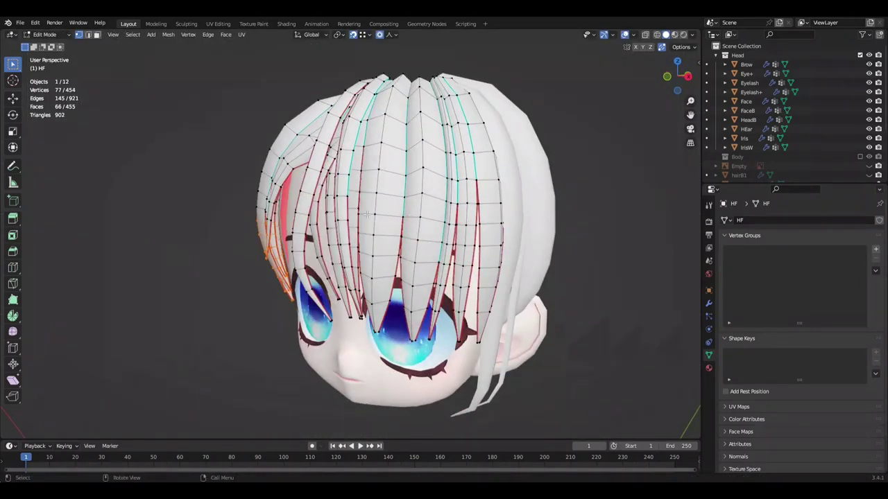
scroll(469, 220, up, 3)
key(KP_1)
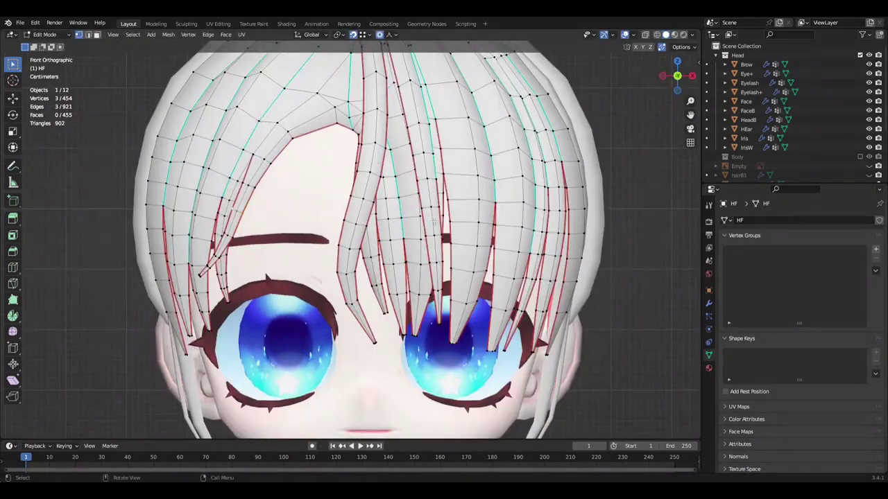
key(g)
key(x)
click(109, 239)
- Select another bang strand's tip and rotate it so the strand curves inward
click(107, 206)
scroll(347, 222, down, 4)
scroll(346, 222, up, 3)
scroll(347, 208, up, 2)
key(r)
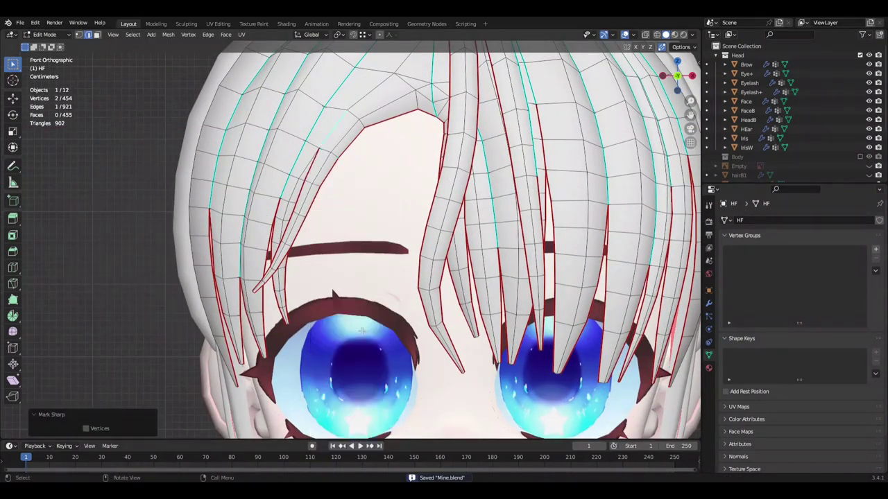
scroll(362, 331, down, 5)
mouse_move(361, 331)
middle_down()
mouse_move(416, 291)
mouse_move(388, 271)
mouse_move(379, 248)
middle_up()
- Leave the bangs mesh and enter Edit Mode on the NurbsPath.001 side hair curve
key(Tab)
click(384, 266)
key(Tab)
click(531, 255)
- Save Mine.blend and try scaling the selected curve points, then cancel
key(ctrl+s)
mouse_move(450, 221)
middle_down()
mouse_move(564, 217)
mouse_move(480, 219)
middle_up()
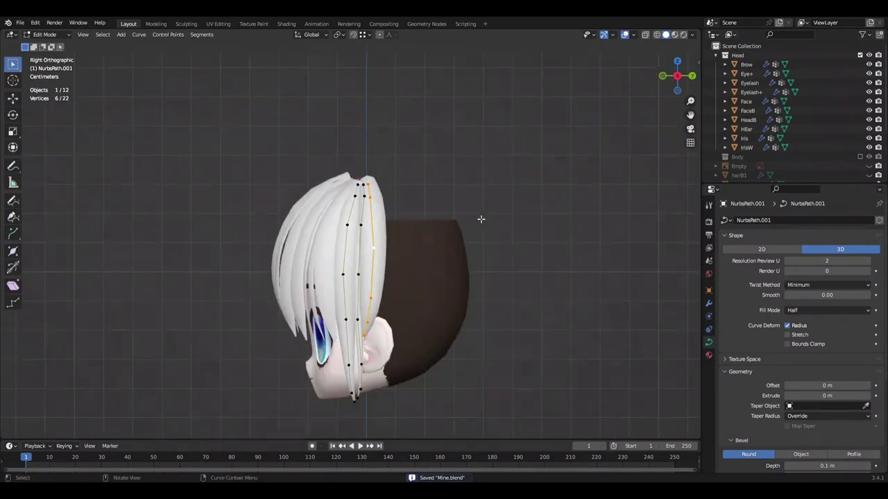
scroll(480, 219, up, 2)
key(s)
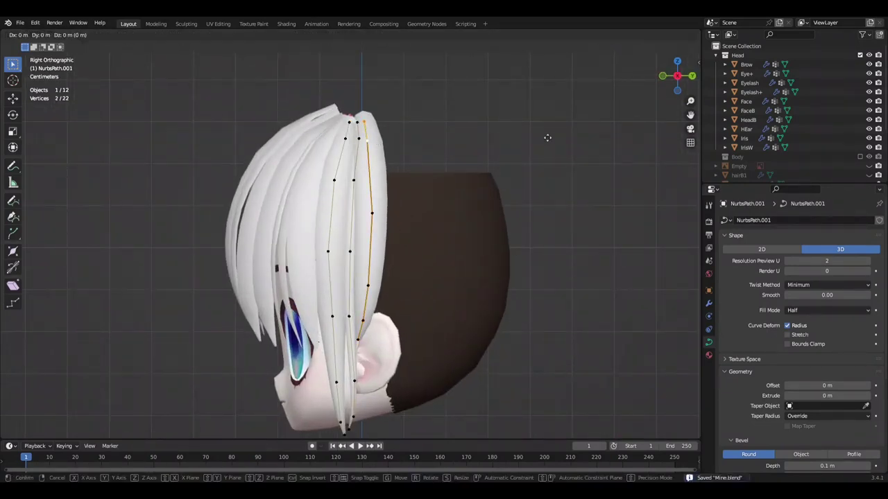
key(Escape)
- Select the strand's lower control points and rotate them toward the cheek
middle_drag(452, 183, 342, 340)
click(343, 340)
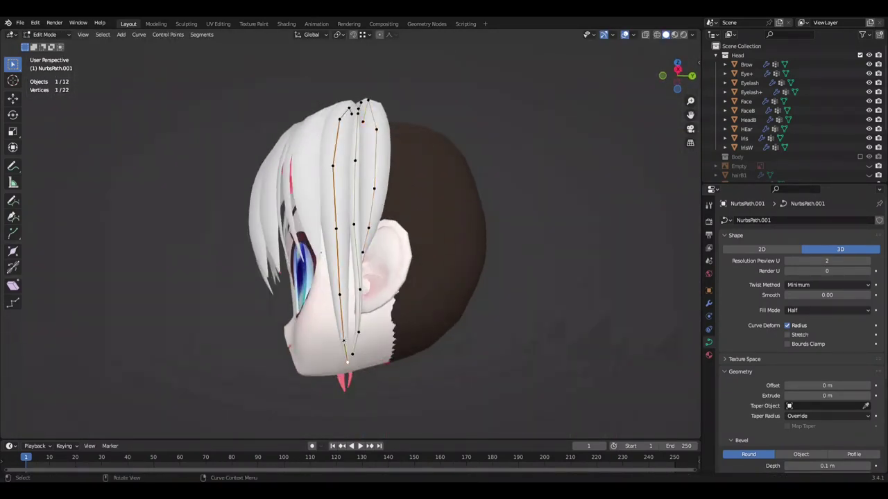
mouse_move(437, 340)
middle_down()
mouse_move(558, 335)
mouse_move(458, 316)
middle_up()
key(r)
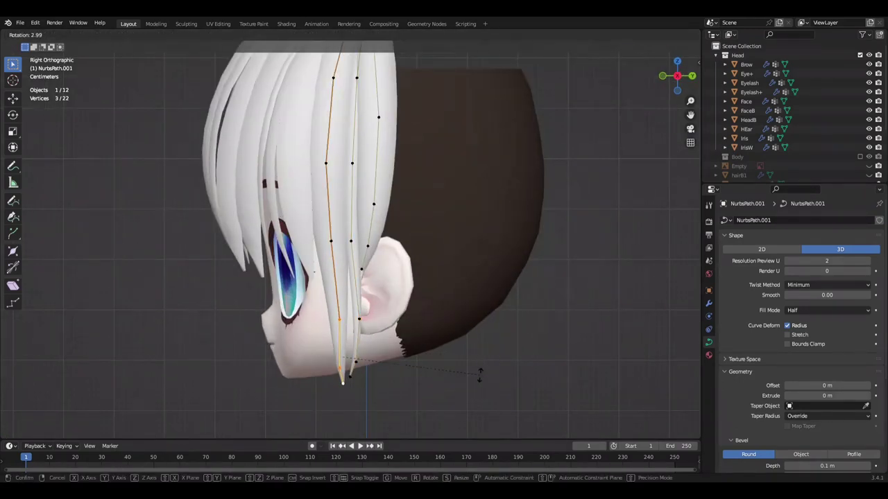
click(479, 374)
- Reposition the lower curve points in front of the ear and resave the file
scroll(326, 243, down, 2)
key(Escape)
click(487, 292)
key(ctrl+s)
mouse_move(487, 292)
middle_down()
mouse_move(501, 275)
mouse_move(386, 360)
middle_up()
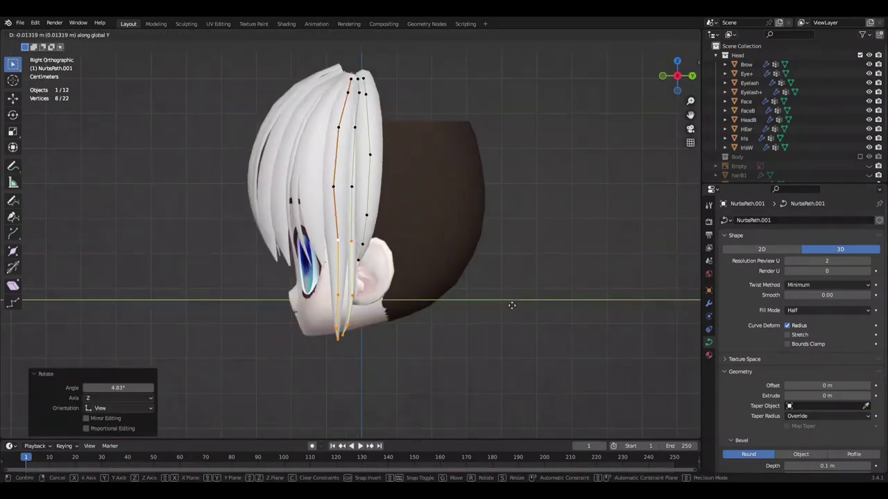
key(Escape)
middle_drag(511, 305, 573, 325)
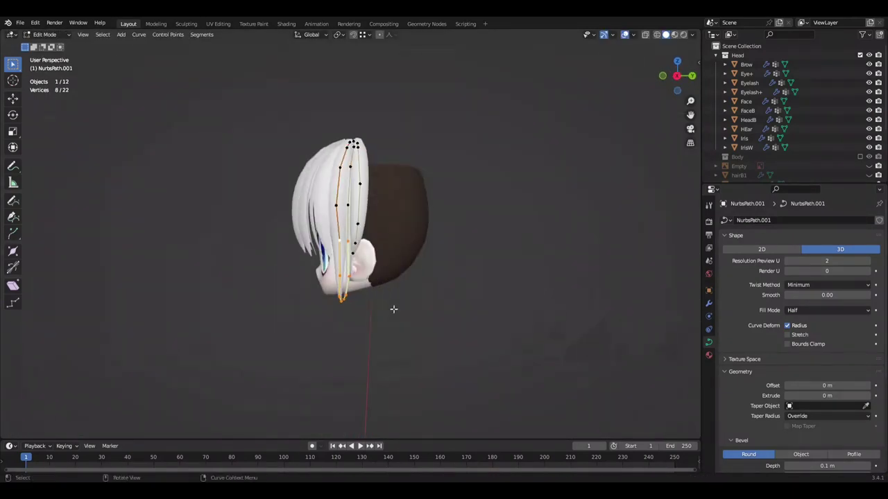
- Deselect the points, inspect the strand from several angles, and open the Brow mesh for editing
click(466, 296)
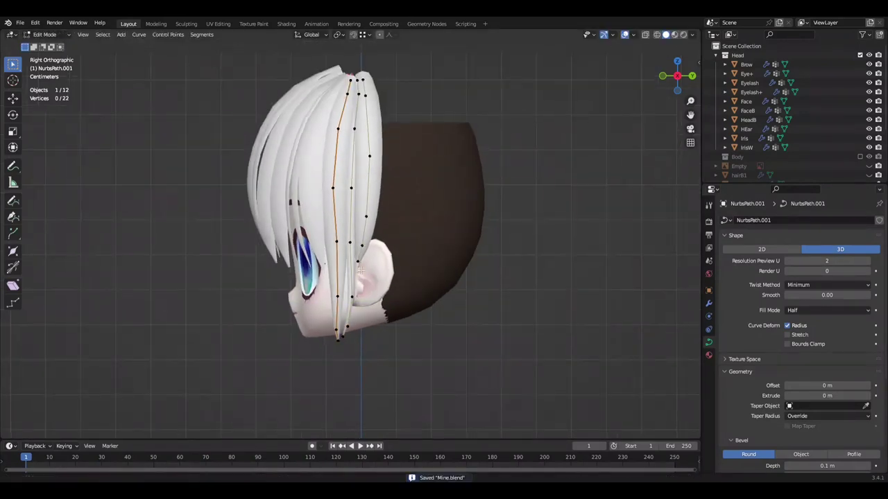
alt+middle_drag(466, 296, 517, 286)
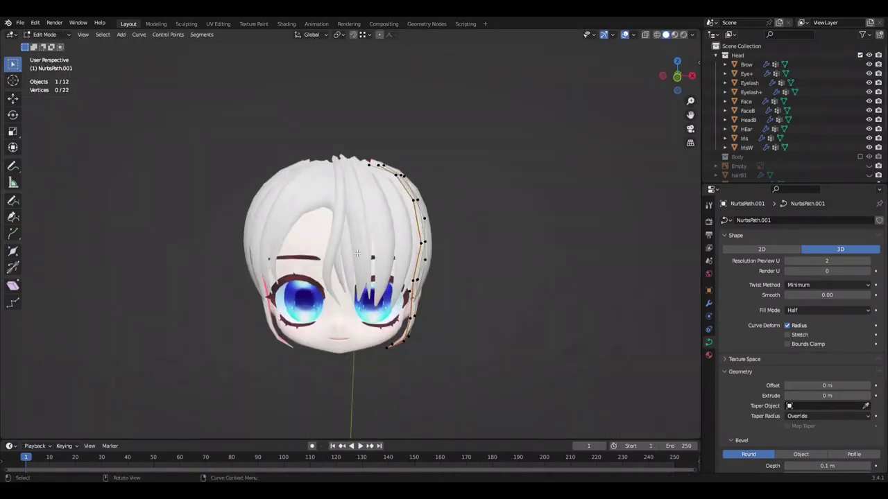
alt+middle_drag(466, 202, 407, 200)
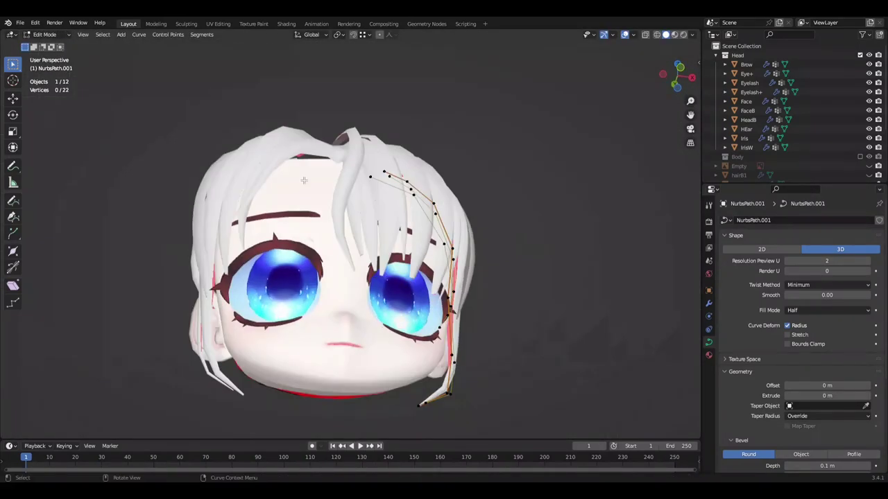
click(309, 258)
key(Tab)
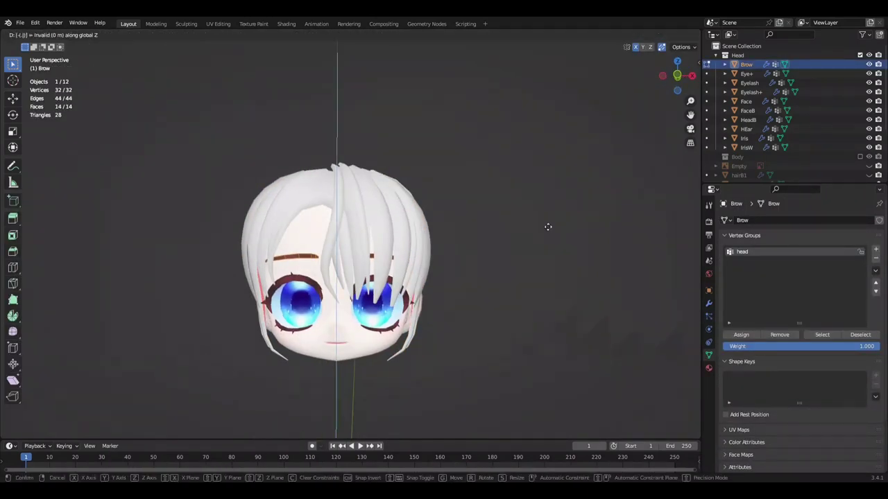
- Save the file and move the HEar ear along the X axis from the front view
middle_drag(547, 229, 581, 238)
key(KP_1)
key(ctrl+s)
scroll(517, 246, up, 2)
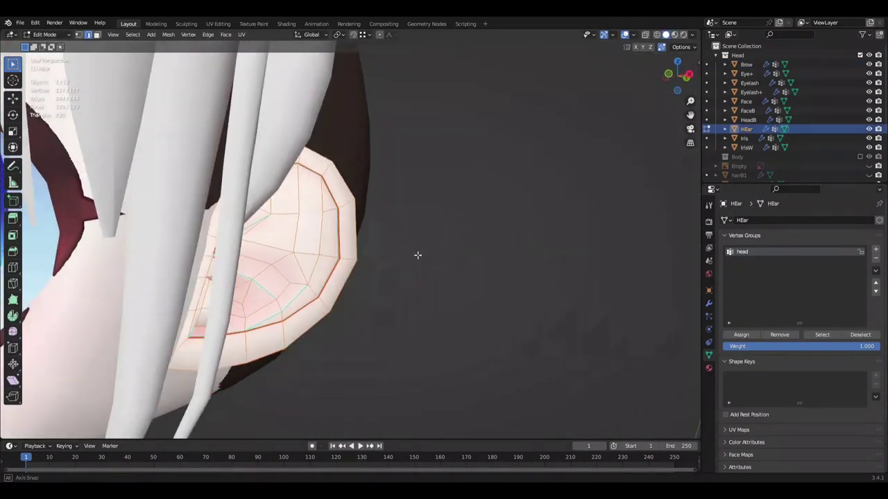
key(g)
key(x)
key(Escape)
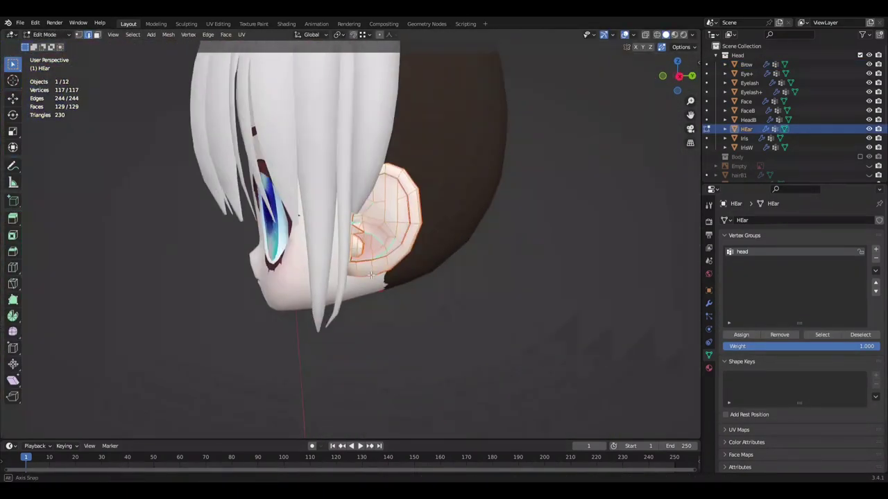
- Scale the ear and shift it along X so it sits against the head
key(KP_1)
key(s)
key(g)
key(x)
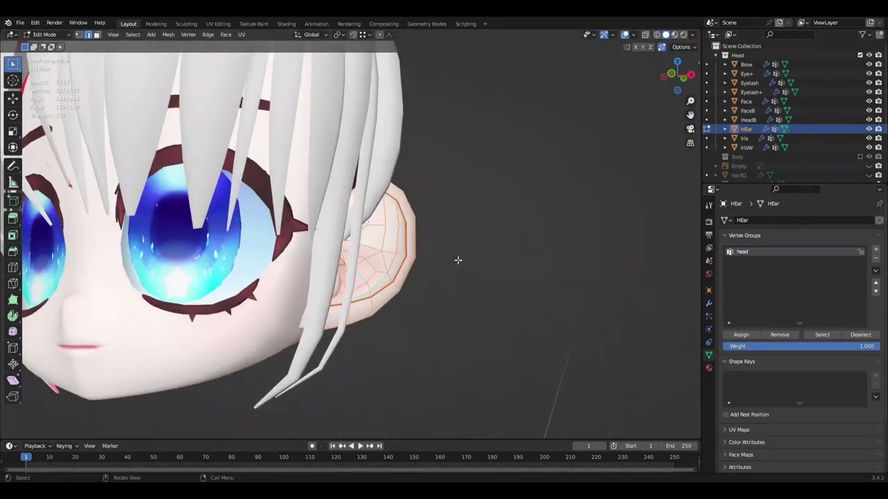
click(568, 244)
mouse_move(568, 244)
middle_down()
mouse_move(563, 227)
mouse_move(518, 273)
middle_up()
ctrl+click(518, 273)
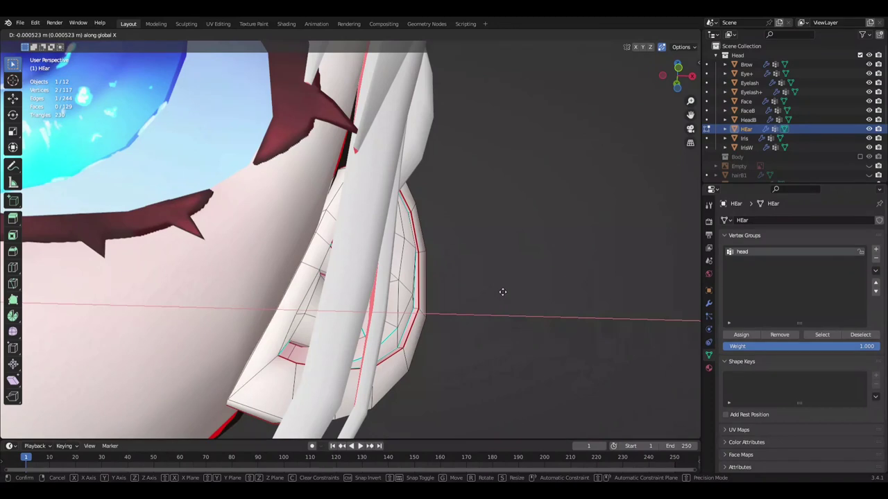
click(541, 249)
click(541, 249)
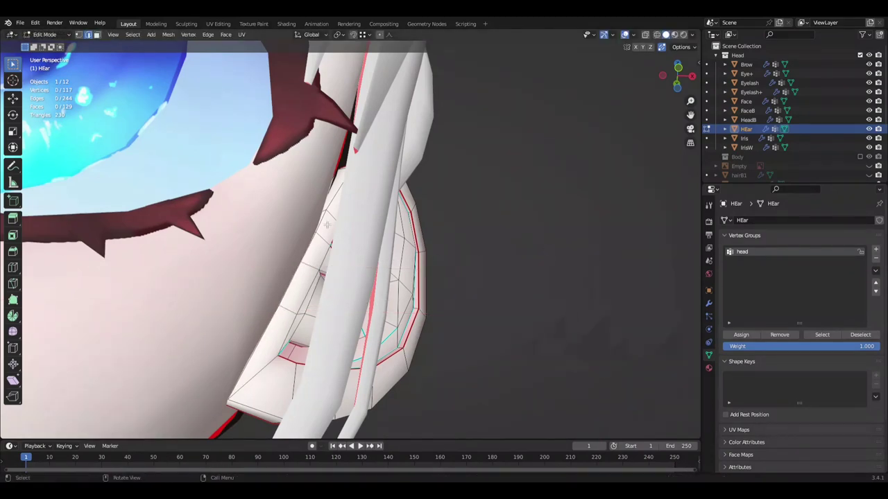
mouse_move(554, 262)
middle_down()
mouse_move(541, 279)
mouse_move(549, 278)
mouse_move(457, 294)
mouse_move(388, 333)
middle_up()
- Save Mine.blend, then clear the seams on the ear's edges from the edge menu
key(Tab)
key(ctrl+s)
key(Tab)
scroll(388, 333, up, 5)
right_click(354, 378)
click(354, 378)
- Resave and re-enter Edit Mode on HEar to check the ear's fit
mouse_move(354, 378)
middle_down()
mouse_move(548, 310)
mouse_move(428, 329)
mouse_move(615, 310)
mouse_move(324, 290)
mouse_move(389, 285)
middle_up()
key(Tab)
key(Tab)
key(Tab)
key(ctrl+s)
click(388, 284)
key(Tab)
scroll(438, 235, up, 5)
mouse_move(438, 236)
middle_down()
mouse_move(395, 290)
mouse_move(457, 281)
mouse_move(364, 276)
mouse_move(527, 274)
mouse_move(416, 291)
middle_up()
scroll(359, 311, down, 4)
- Save, leave the ear, and select the NurbsPath.001 side hair curve
key(ctrl+s)
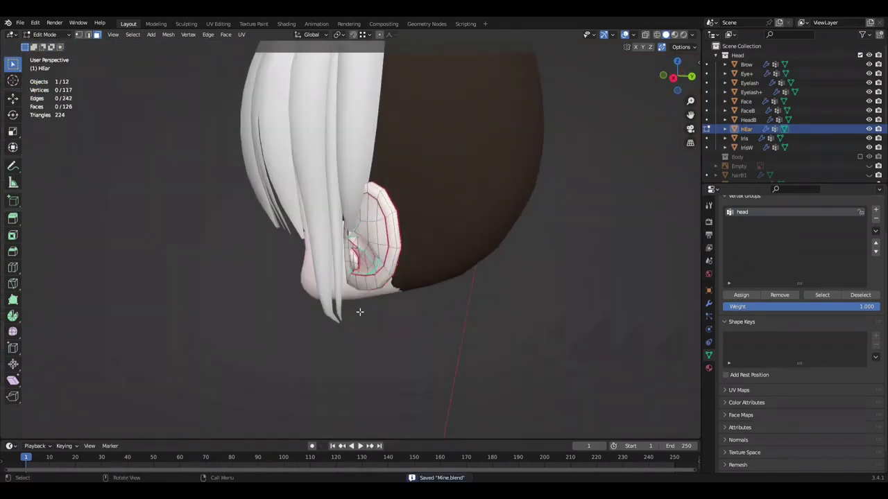
key(Tab)
middle_drag(359, 311, 529, 285)
click(399, 259)
mouse_move(399, 259)
middle_down()
mouse_move(477, 218)
mouse_move(444, 278)
mouse_move(535, 285)
mouse_move(648, 329)
mouse_move(566, 323)
middle_up()
- Move selected NurbsPath.001 points along Y, thin the strand's radius, and save Mine.blend
key(Tab)
key(g)
key(y)
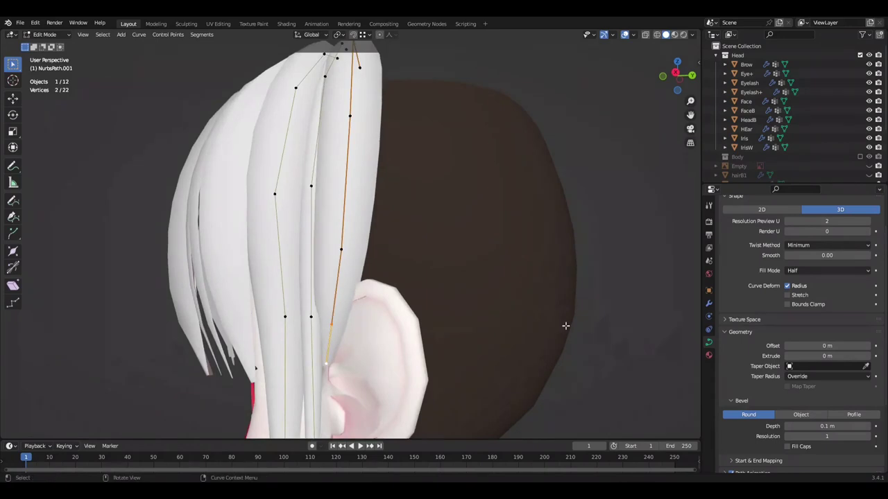
scroll(567, 323, down, 3)
click(331, 279)
click(591, 269)
mouse_move(591, 269)
middle_down()
mouse_move(465, 278)
mouse_move(472, 364)
middle_up()
middle_drag(466, 241, 484, 246)
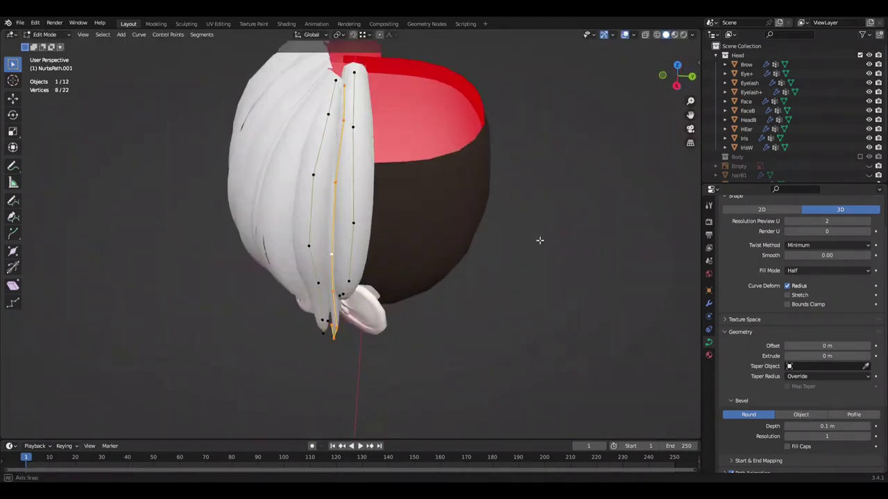
scroll(604, 359, up, 3)
key(ctrl+s)
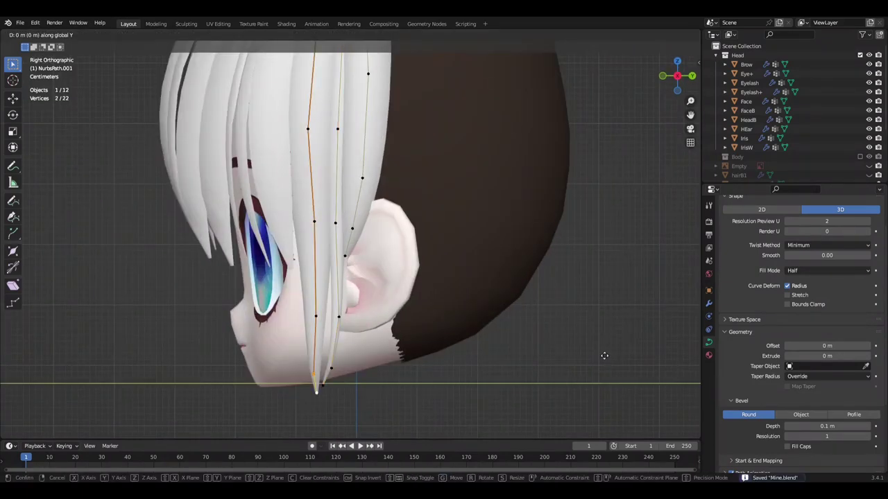
scroll(378, 358, down, 2)
- Select more points on the side strand and shift them sideways along X
click(334, 323)
middle_drag(334, 324, 388, 333)
drag(307, 340, 396, 386)
key(g)
key(x)
key(r)
key(Escape)
scroll(523, 272, down, 2)
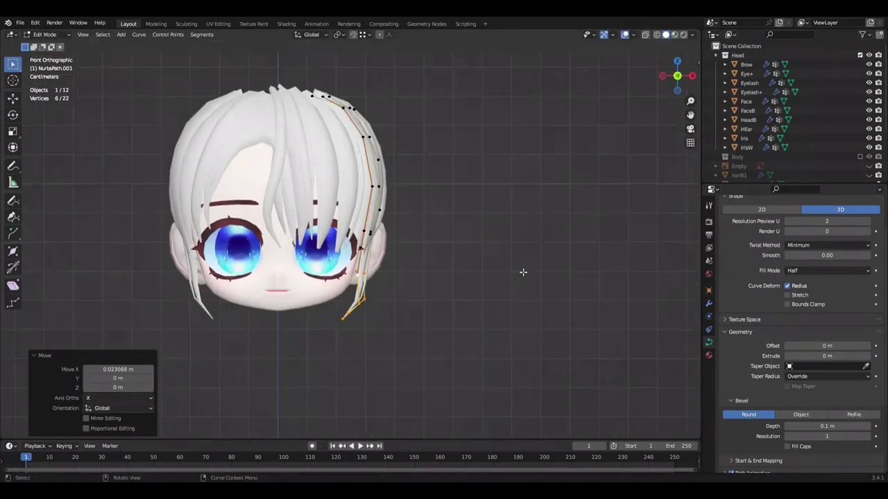
scroll(530, 240, down, 2)
click(452, 301)
middle_drag(451, 301, 477, 327)
scroll(477, 327, up, 3)
- Extrude new control points to lengthen the strand beside the right cheek
key(KP_1)
key(e)
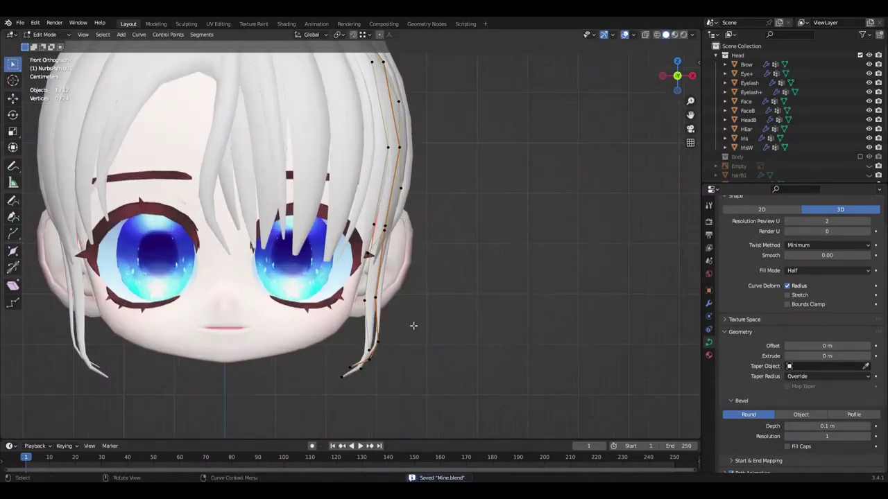
middle_drag(414, 326, 575, 281)
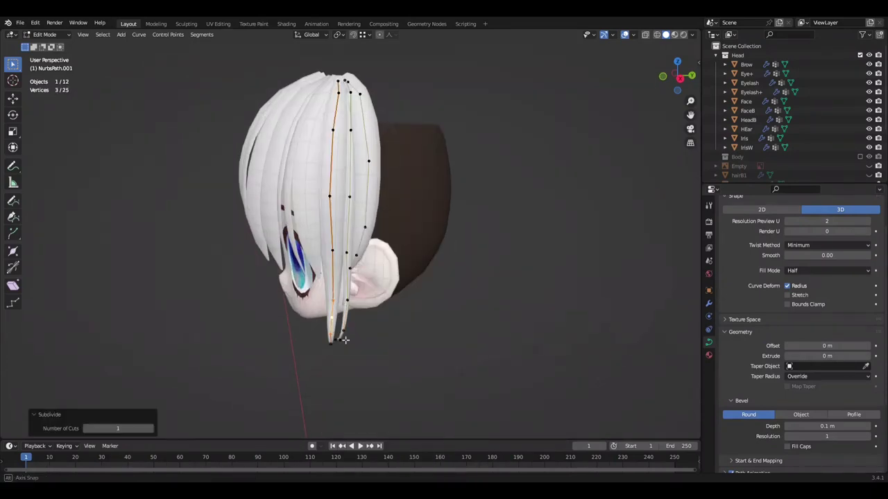
middle_drag(345, 339, 511, 301)
scroll(533, 309, up, 3)
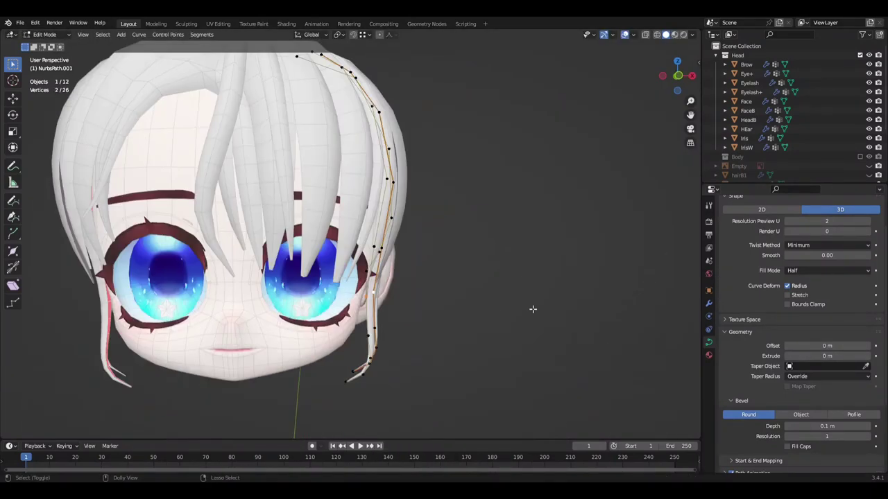
key(KP_1)
scroll(485, 339, down, 2)
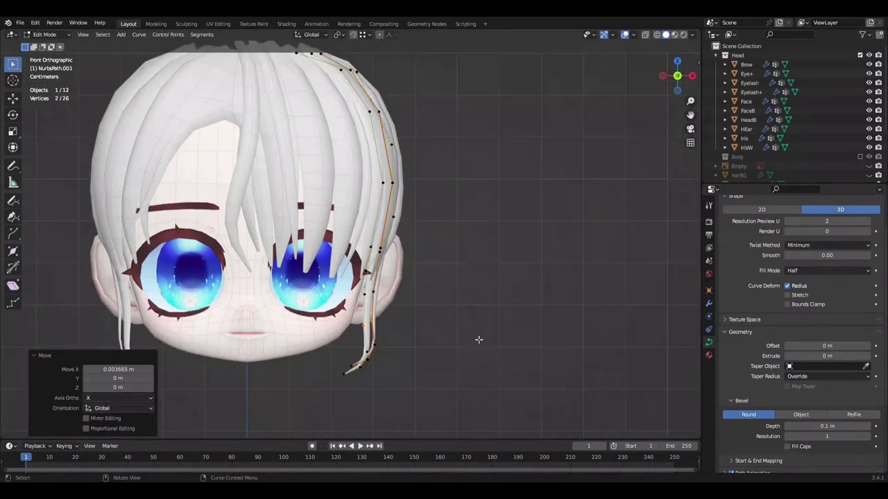
scroll(560, 311, down, 2)
scroll(552, 312, down, 3)
scroll(552, 312, up, 4)
- Slide the selected new points along the X axis to fit the cheek
key(x)
key(Escape)
scroll(529, 306, up, 2)
key(g)
key(x)
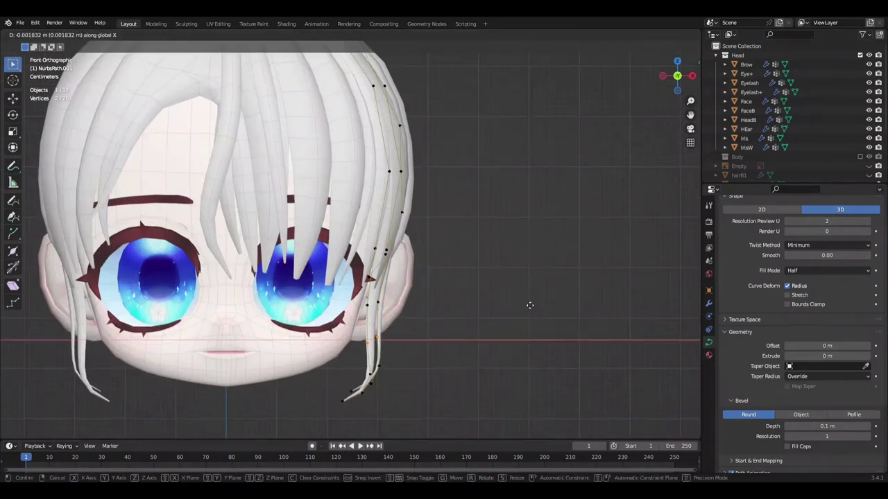
scroll(529, 305, down, 3)
scroll(529, 305, up, 2)
middle_drag(529, 305, 459, 302)
- Select the whole strand, save, then duplicate it and offset the copy along X
key(ctrl+l)
key(ctrl+s)
key(shift+d)
key(KP_1)
key(x)
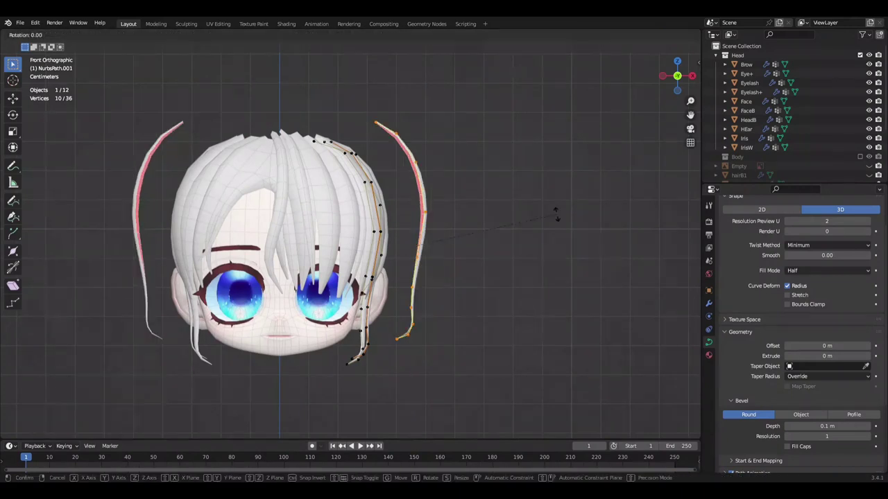
middle_drag(549, 241, 375, 257)
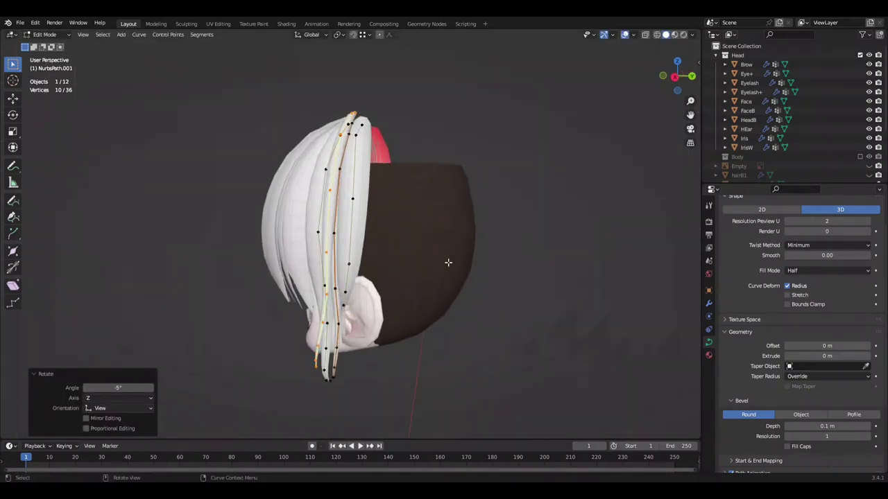
click(609, 243)
middle_drag(474, 238, 104, 250)
scroll(852, 133, down, 3)
- In front view, soft-move the strand points vertically along Z, then save Mine.blend
middle_drag(548, 210, 568, 367)
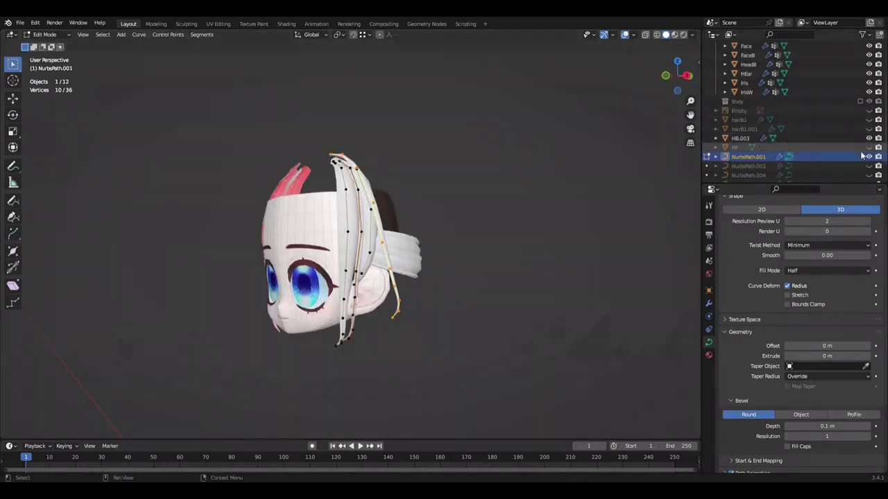
key(KP_1)
key(g)
key(z)
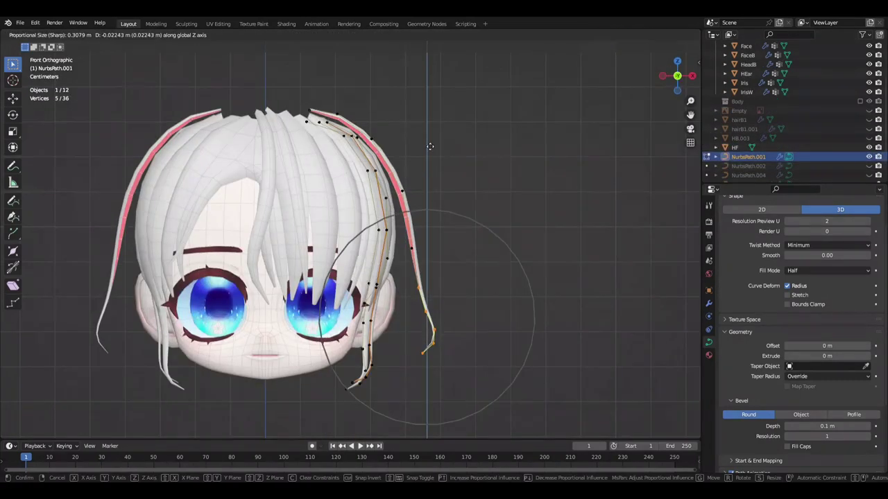
click(475, 147)
click(490, 154)
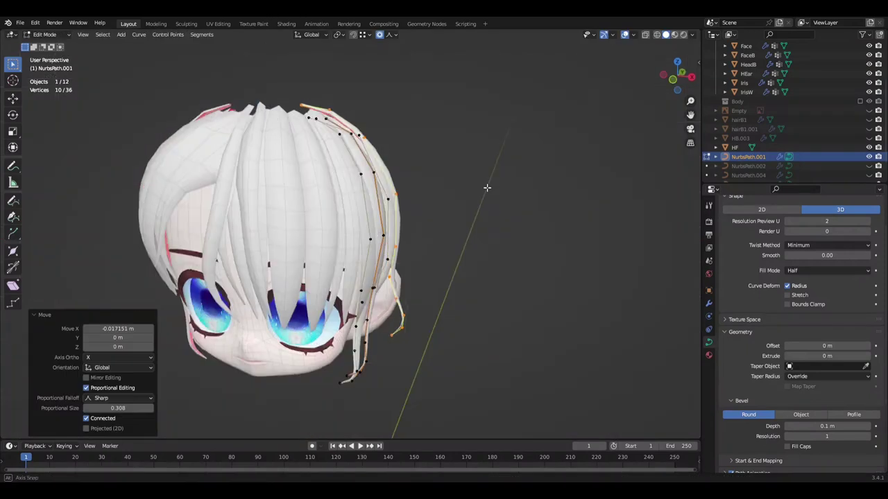
middle_drag(486, 188, 452, 181)
key(ctrl+s)
- In right side view, slightly rotate the strand and move it forward
key(KP_3)
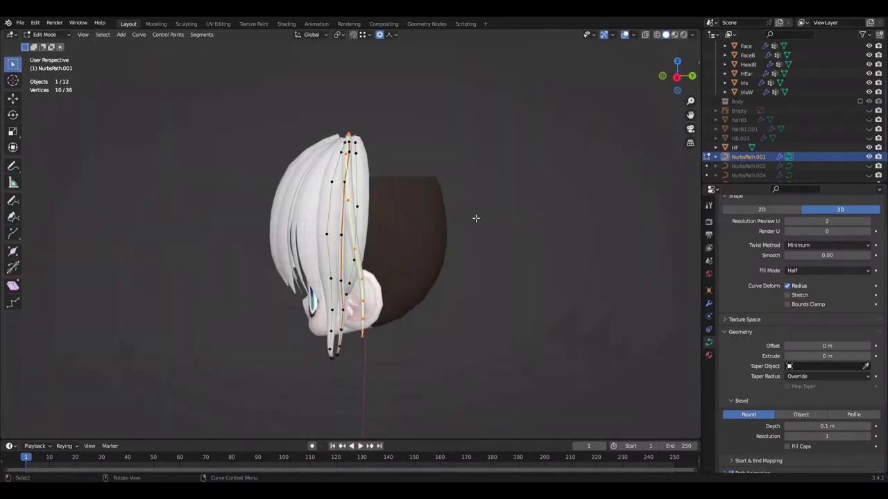
key(r)
click(535, 208)
click(532, 210)
middle_drag(532, 211, 580, 205)
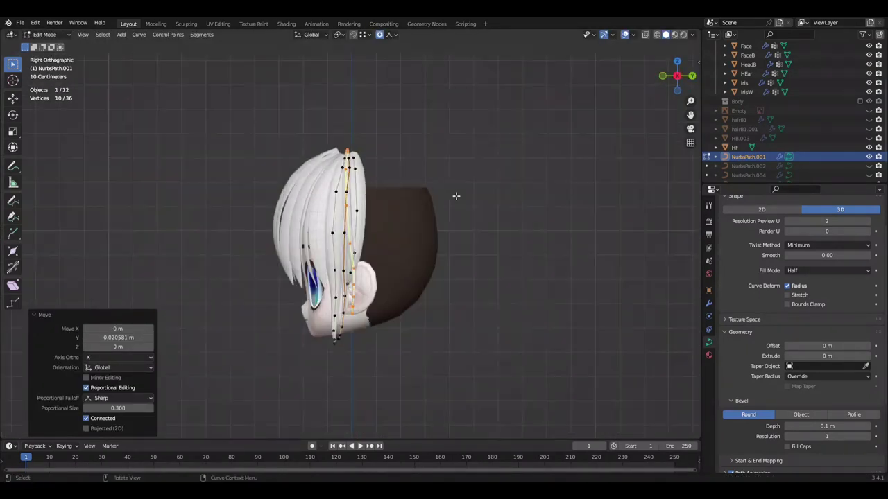
scroll(487, 184, up, 2)
key(g)
key(y)
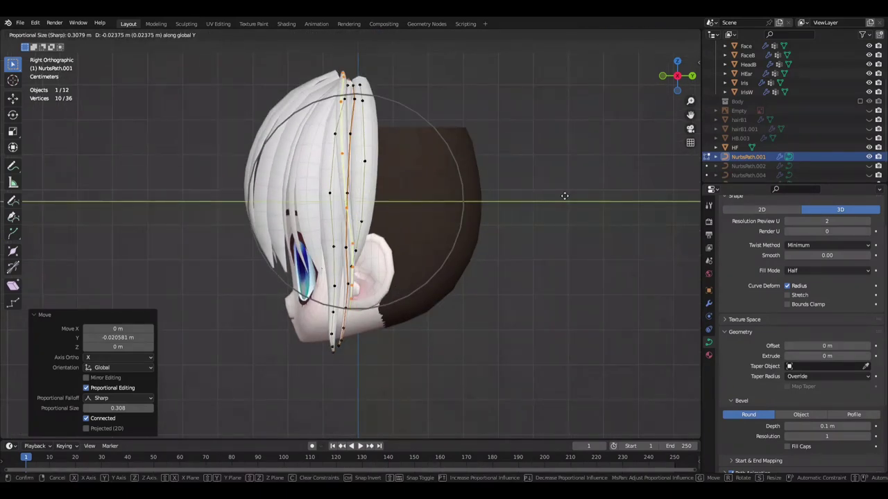
right_click(565, 196)
right_click(572, 185)
scroll(572, 185, up, 1)
- Rotate the two points near the strand tip and move another point group along X
click(361, 315)
key(r)
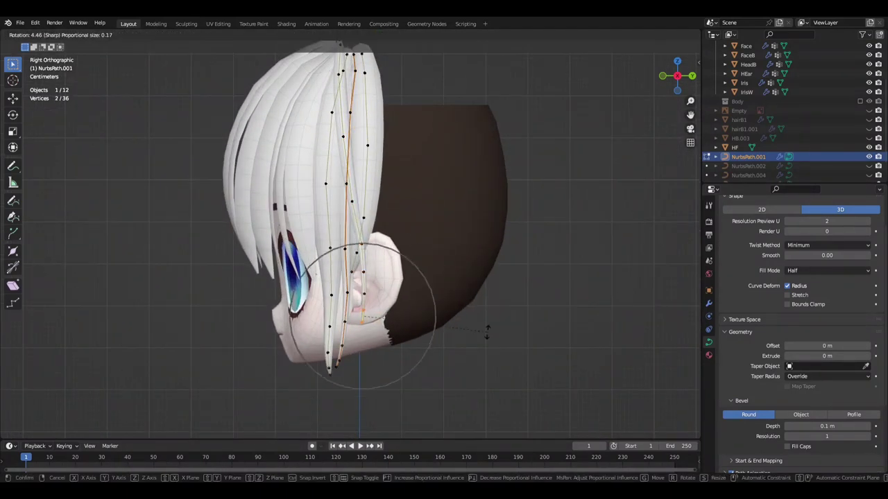
click(570, 268)
click(423, 254)
mouse_move(422, 254)
middle_down()
mouse_move(455, 275)
mouse_move(445, 293)
middle_up()
key(g)
key(x)
click(519, 301)
scroll(587, 284, down, 3)
scroll(467, 299, up, 3)
- In right side view, sweep the strand's end up toward the back of the head
key(KP_1)
key(KP_3)
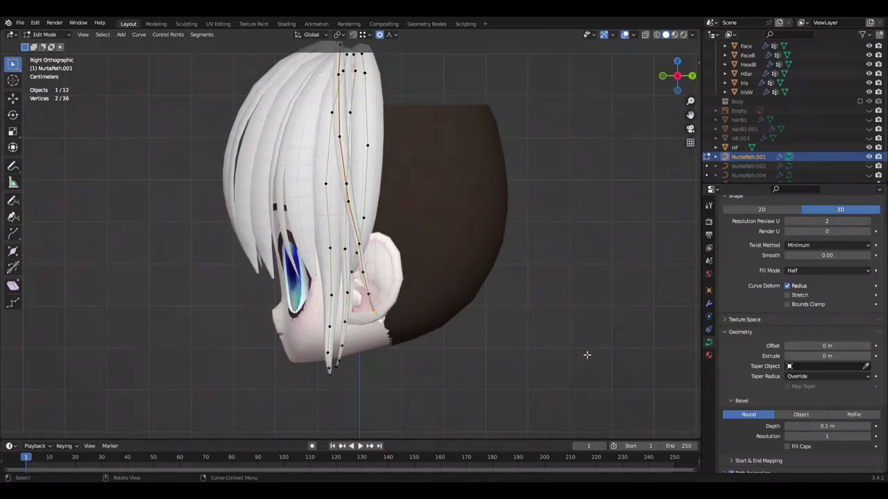
key(g)
click(485, 277)
middle_drag(486, 278, 451, 292)
key(KP_3)
click(587, 281)
click(590, 235)
mouse_move(589, 236)
middle_down()
mouse_move(499, 272)
mouse_move(511, 154)
middle_up()
- Soft-move the selected strand points along X so they hug the head
key(g)
key(x)
scroll(511, 155, up, 3)
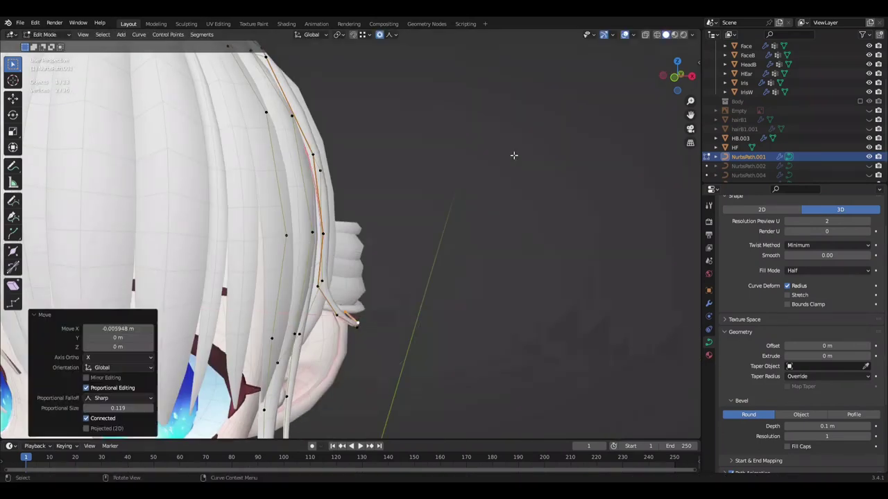
key(g)
key(x)
click(503, 195)
mouse_move(504, 195)
middle_down()
mouse_move(464, 246)
mouse_move(505, 215)
mouse_move(523, 225)
mouse_move(461, 194)
mouse_move(485, 389)
mouse_move(521, 403)
mouse_move(505, 223)
mouse_move(531, 319)
mouse_move(390, 294)
mouse_move(361, 274)
middle_up()
click(499, 218)
key(g)
click(462, 195)
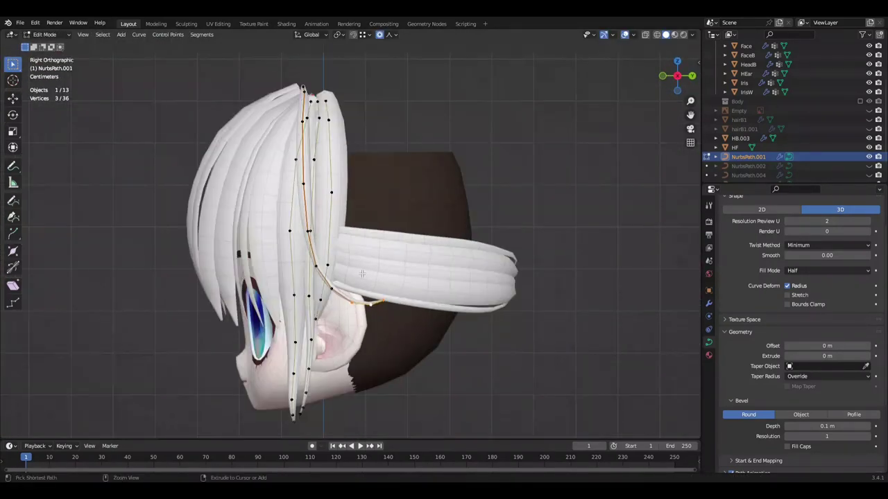
- Make small X and Z tweaks to the strand points from a close perspective view
scroll(575, 225, up, 5)
mouse_move(575, 224)
middle_down()
mouse_move(469, 295)
mouse_move(250, 299)
mouse_move(391, 41)
middle_up()
key(g)
key(x)
click(465, 321)
key(g)
key(z)
mouse_move(509, 333)
middle_down()
mouse_move(517, 305)
mouse_move(346, 293)
mouse_move(319, 277)
middle_up()
key(Tab)
key(Tab)
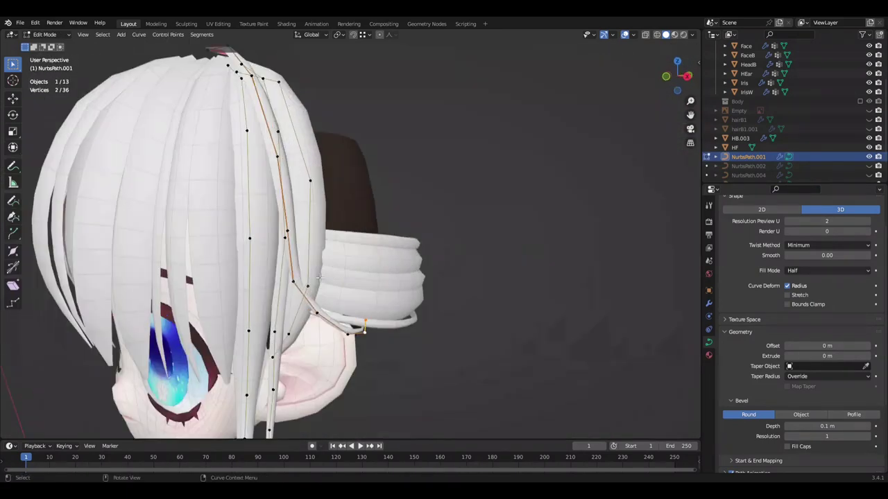
key(g)
key(x)
click(566, 245)
- Orbit around the hair to check the strands, then save Mine.blend
scroll(566, 245, up, 3)
mouse_move(567, 246)
middle_down()
mouse_move(565, 222)
mouse_move(545, 259)
mouse_move(535, 252)
middle_up()
scroll(541, 235, up, 3)
scroll(546, 259, down, 3)
scroll(603, 245, up, 3)
scroll(455, 260, down, 2)
mouse_move(602, 246)
middle_down()
mouse_move(455, 260)
mouse_move(403, 226)
mouse_move(448, 273)
mouse_move(460, 256)
mouse_move(488, 250)
mouse_move(323, 278)
middle_up()
scroll(455, 260, up, 4)
scroll(460, 256, down, 5)
key(ctrl+s)
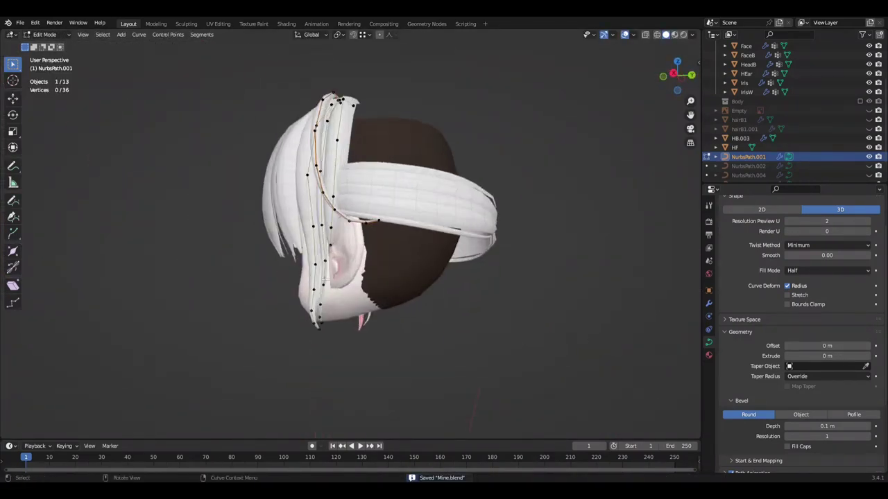
- In right side view, select the five hair-tip points and soft-move them
key(KP_3)
drag(281, 309, 327, 340)
click(616, 262)
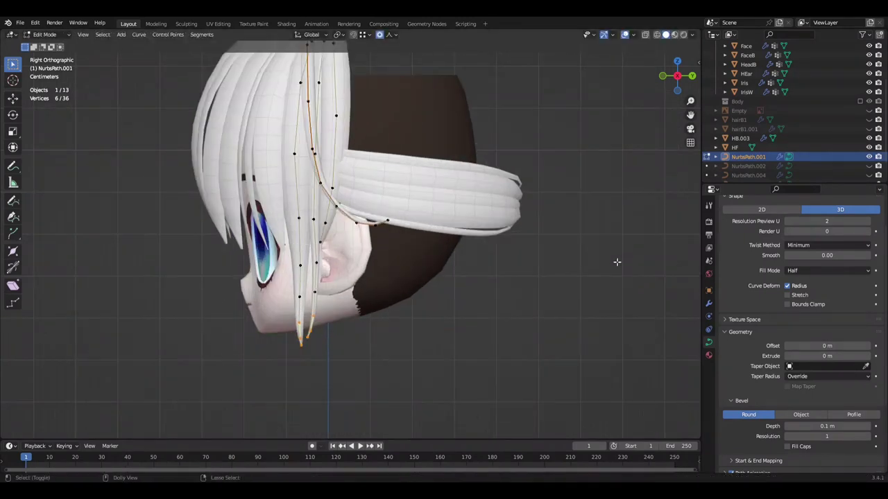
click(620, 262)
scroll(620, 262, down, 2)
mouse_move(619, 262)
middle_down()
mouse_move(491, 233)
mouse_move(527, 291)
middle_up()
- Nudge the tip points along Y, save, and convert the strands to a smooth-shaded mesh
key(KP_3)
scroll(536, 314, up, 2)
key(g)
key(y)
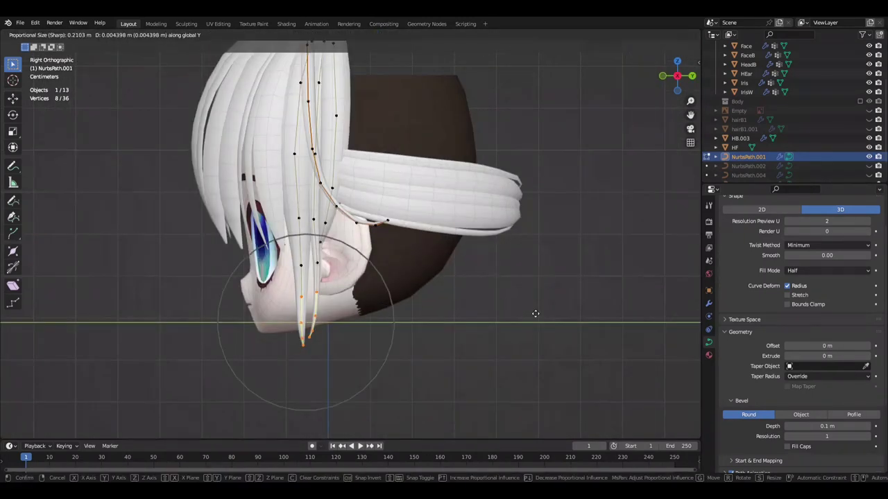
click(536, 313)
scroll(527, 291, down, 3)
key(ctrl+s)
click(137, 36)
click(248, 307)
- Rename the converted NurbsPath.001 side-hair object to HFS
middle_drag(247, 307, 514, 222)
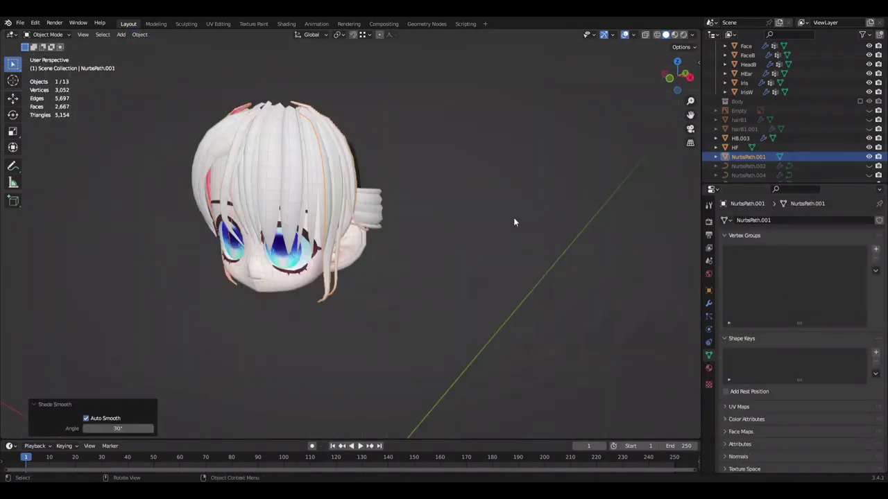
middle_drag(399, 265, 430, 250)
scroll(768, 158, down, 1)
double_click(749, 142)
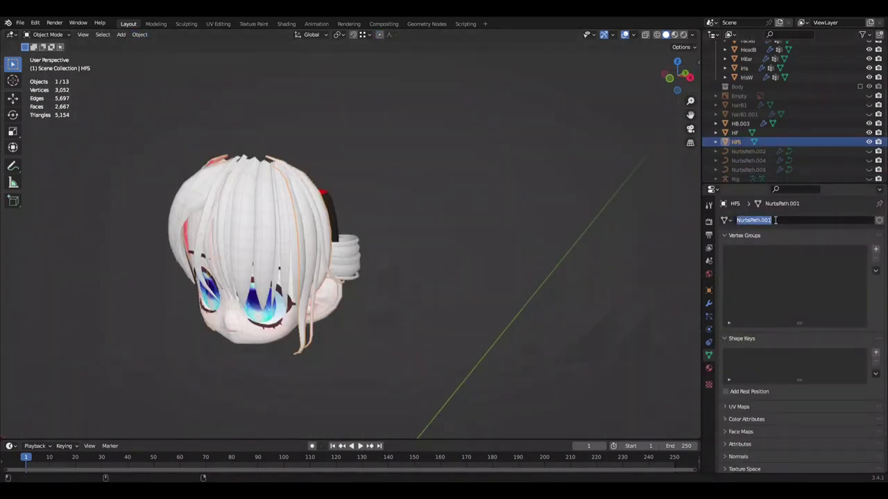
text(HFS)
key(Return)
- Switch to the numpad-1 front view and enter Edit Mode on HFS
middle_drag(485, 201, 467, 210)
click(633, 34)
mouse_move(405, 214)
middle_down()
mouse_move(585, 203)
mouse_move(327, 279)
mouse_move(420, 254)
mouse_move(388, 250)
middle_up()
key(Tab)
key(KP_1)
- Select the left-half strands, add a Mirror modifier to HFS, and save
drag(234, 104, 340, 407)
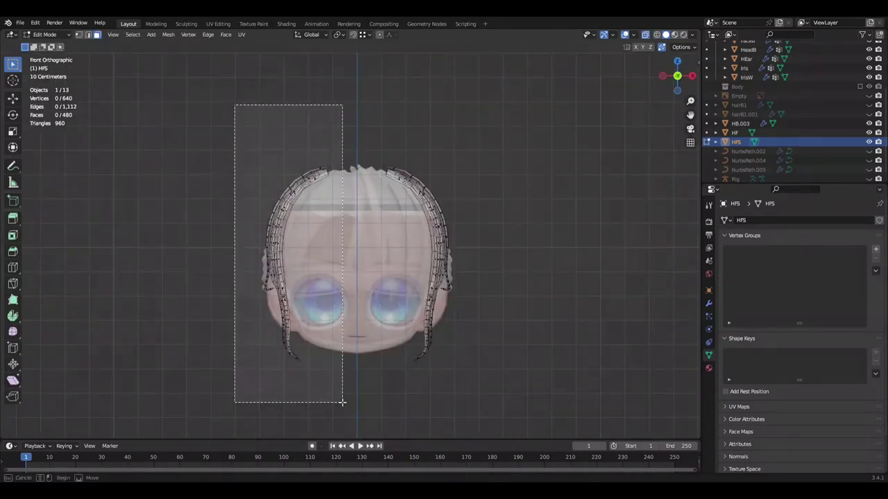
click(708, 303)
click(753, 219)
click(700, 364)
key(ctrl+s)
- Delete the selected hair strand, pick another strand loop, and save
middle_drag(388, 250, 491, 171)
scroll(284, 184, up, 4)
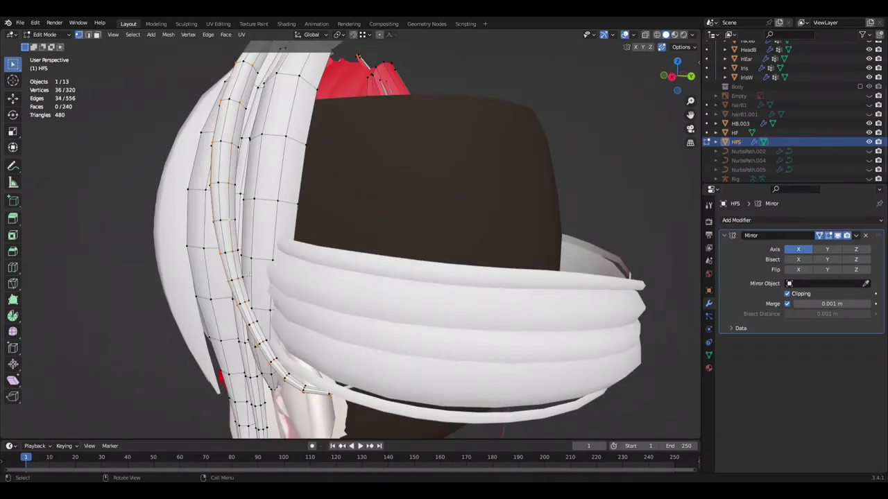
scroll(284, 184, down, 1)
key(x)
click(354, 174)
middle_drag(355, 174, 359, 253)
key(ctrl+s)
- Delete two more connected strands using L-select and X delete
scroll(359, 254, down, 3)
key(l)
key(x)
click(486, 307)
mouse_move(485, 307)
middle_down()
mouse_move(491, 351)
mouse_move(559, 318)
mouse_move(423, 321)
mouse_move(399, 292)
mouse_move(397, 306)
middle_up()
key(l)
key(x)
click(395, 293)
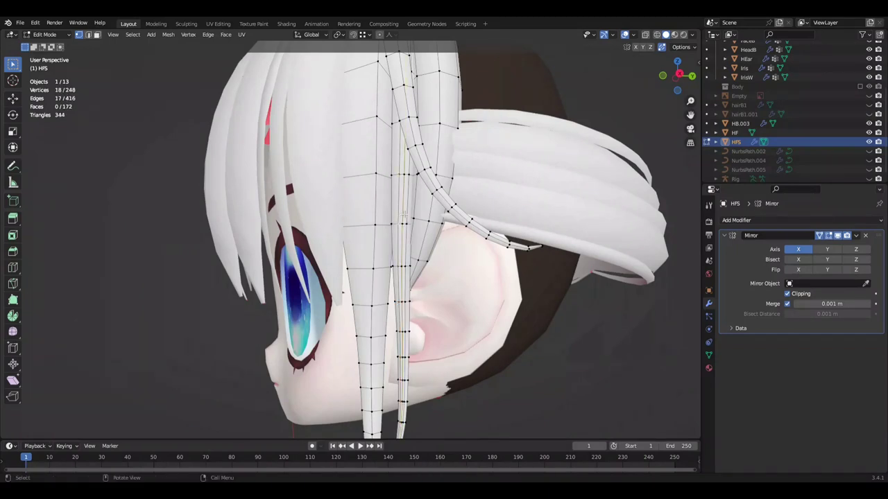
- Inspect the trimmed side hair around the ear, cancelling the delete menu
middle_drag(403, 215, 484, 299)
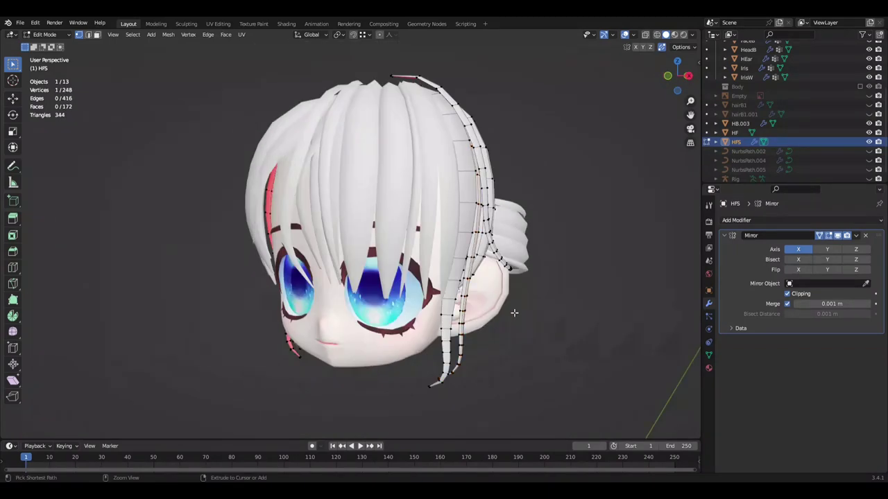
scroll(417, 330, up, 4)
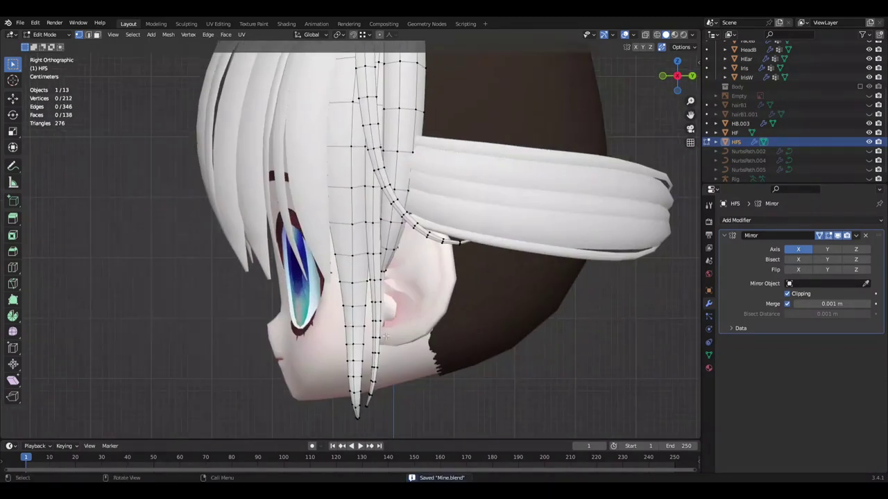
scroll(389, 298, down, 1)
scroll(360, 269, down, 3)
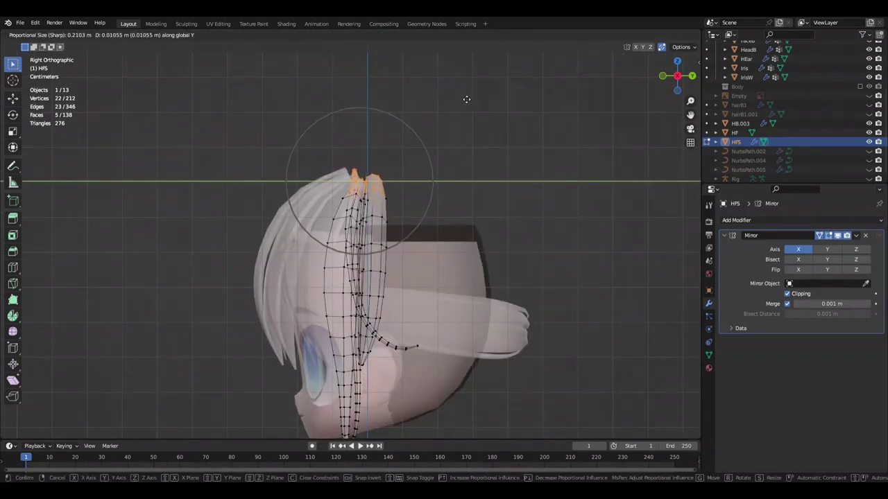
mouse_move(407, 231)
middle_down()
mouse_move(444, 239)
mouse_move(404, 242)
mouse_move(390, 369)
middle_up()
key(Escape)
- Save, hide the HF bangs, and merge the first stray tip vertices
key(ctrl+s)
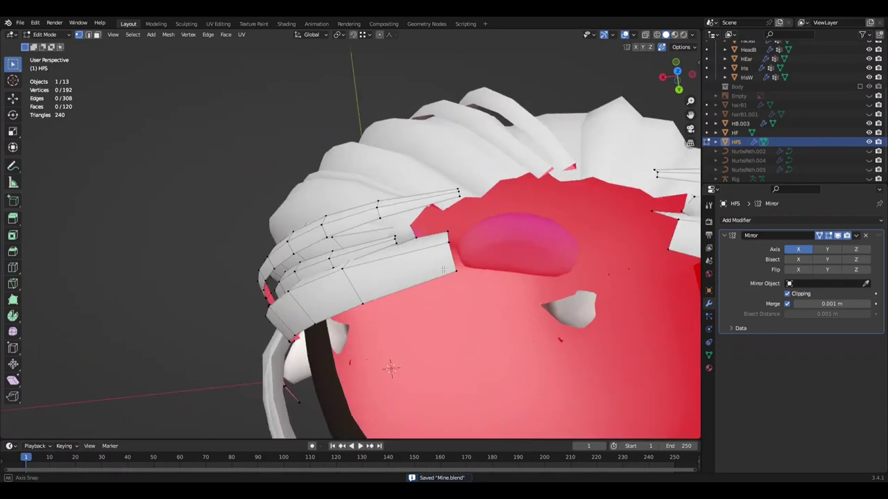
key(h)
key(h)
middle_drag(417, 243, 559, 133)
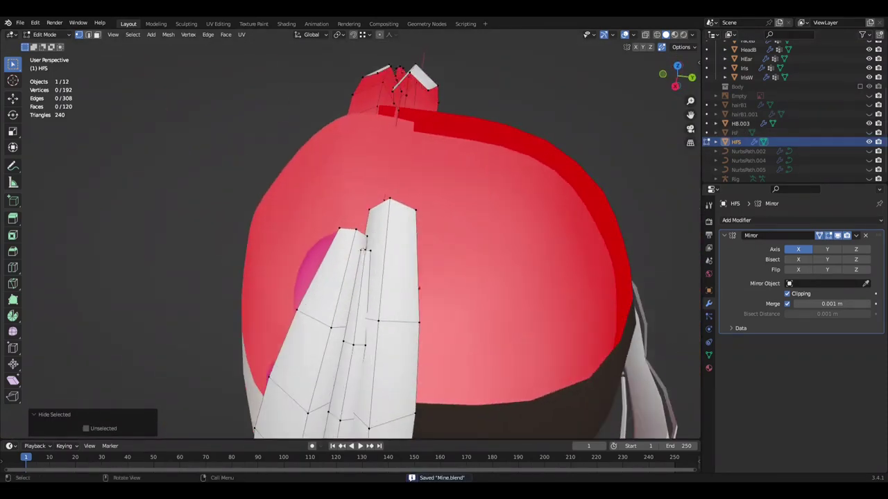
key(m)
click(486, 234)
mouse_move(495, 231)
middle_down()
mouse_move(505, 243)
mouse_move(604, 248)
mouse_move(323, 253)
middle_up()
- Select and merge more strand-tip vertices, then save
middle_drag(455, 201, 388, 284)
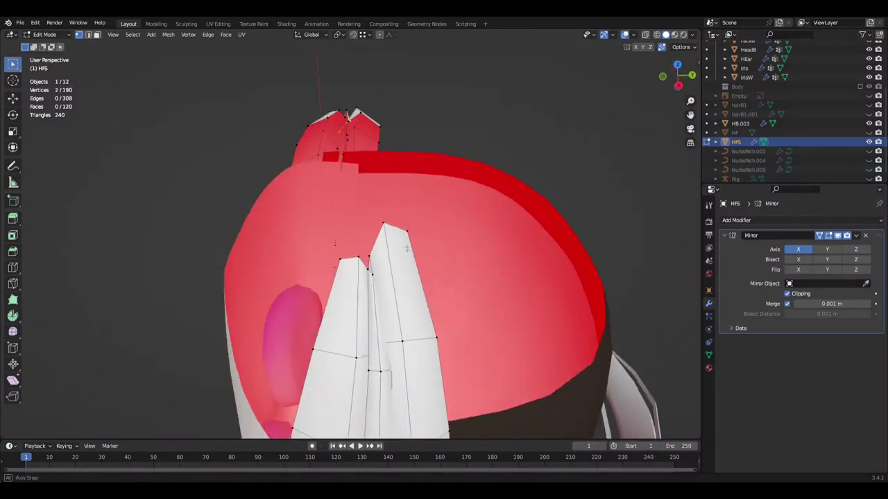
ctrl+right_click(388, 284)
click(514, 159)
mouse_move(514, 159)
middle_down()
mouse_move(443, 295)
mouse_move(541, 298)
middle_up()
key(m)
click(406, 289)
key(ctrl+s)
mouse_move(406, 290)
middle_down()
mouse_move(300, 257)
mouse_move(503, 245)
middle_up()
- Merge the selected tip vertices At Center and scale them to 3 times size
key(m)
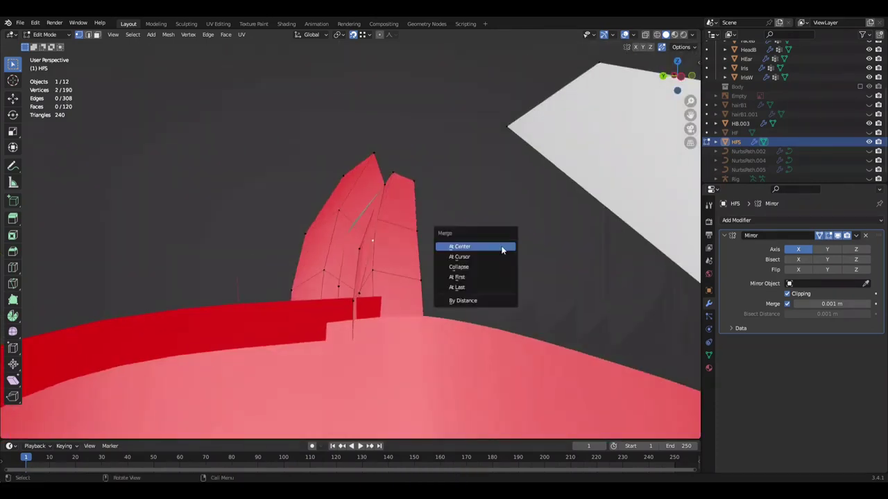
click(501, 245)
mouse_move(392, 309)
middle_down()
mouse_move(409, 280)
mouse_move(402, 281)
mouse_move(443, 263)
middle_up()
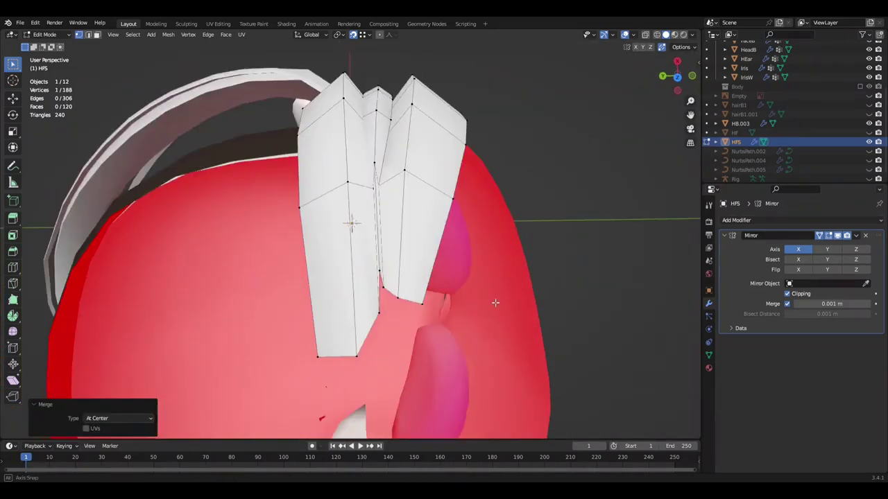
key(s)
key(Return)
mouse_move(593, 217)
middle_down()
mouse_move(402, 267)
mouse_move(577, 220)
mouse_move(459, 246)
mouse_move(355, 236)
middle_up()
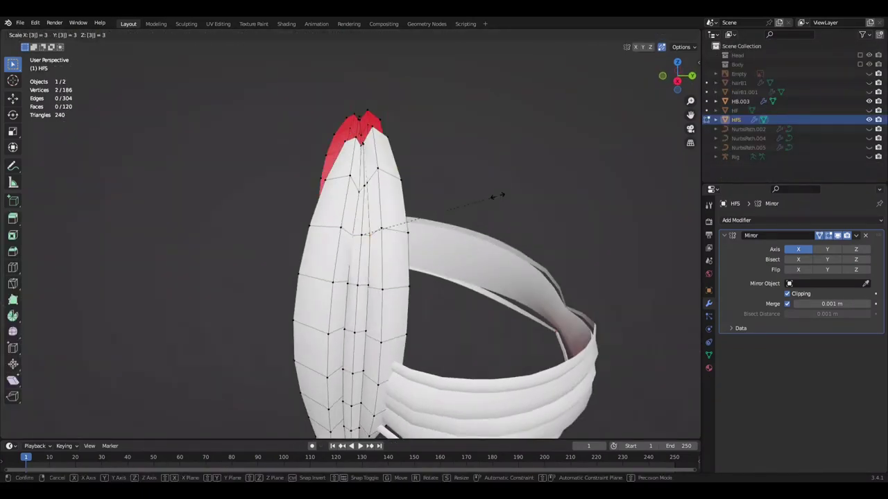
- Scale the selected strand tip by 2 and save
middle_drag(497, 197, 512, 199)
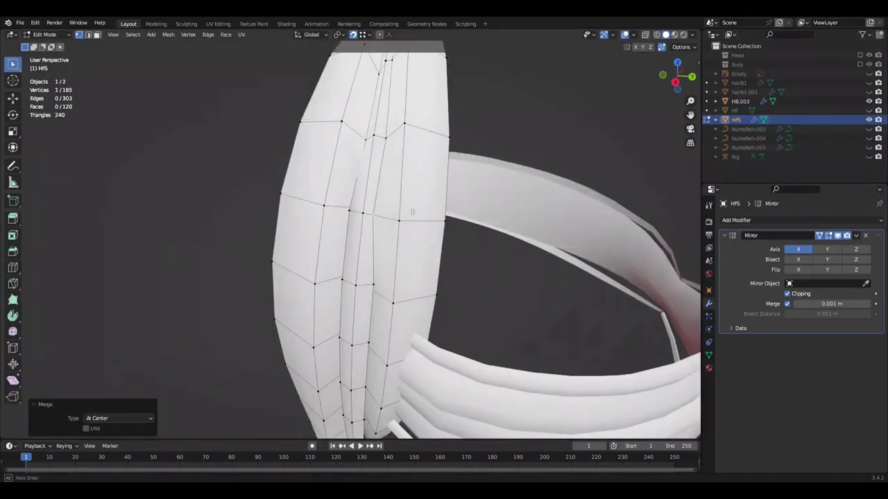
middle_drag(412, 212, 365, 206)
text(s2)
key(Return)
key(ctrl+s)
- Move tip vertices along X and merge the duplicate tip vertices
middle_drag(622, 198, 358, 215)
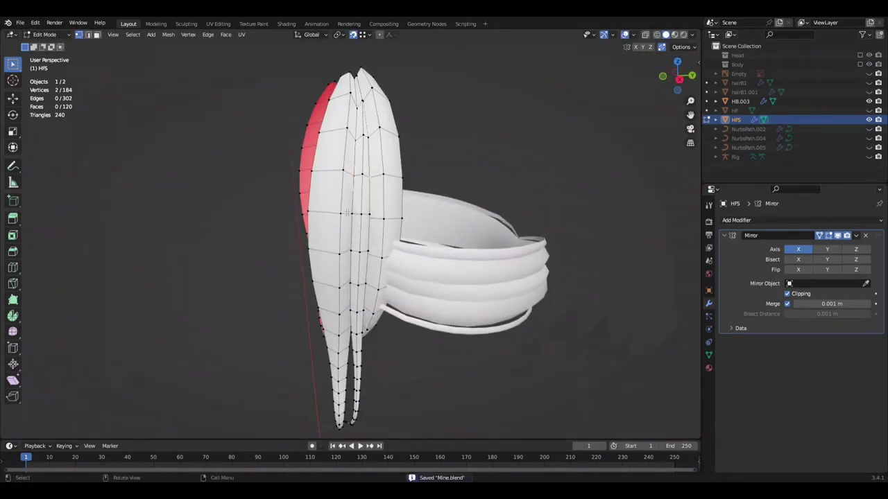
mouse_move(342, 276)
middle_down()
mouse_move(504, 184)
mouse_move(507, 168)
mouse_move(531, 194)
mouse_move(513, 295)
middle_up()
key(g)
key(x)
click(503, 183)
key(ctrl+s)
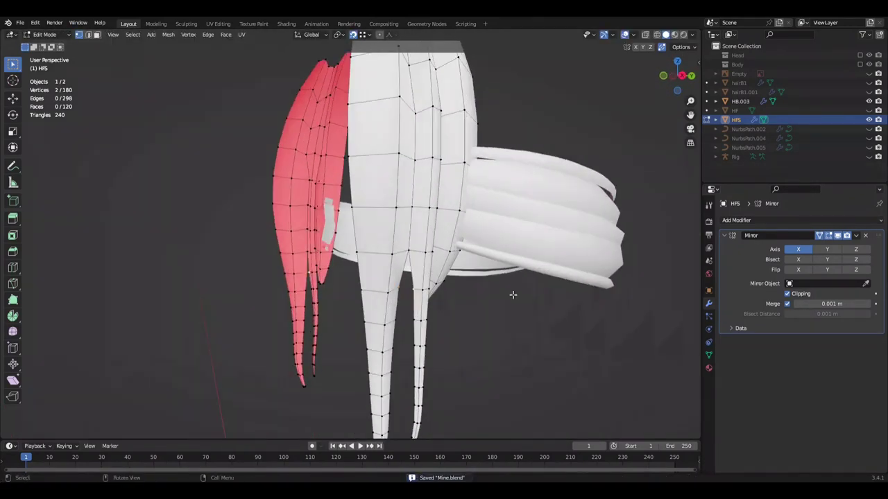
key(m)
key(s)
click(486, 290)
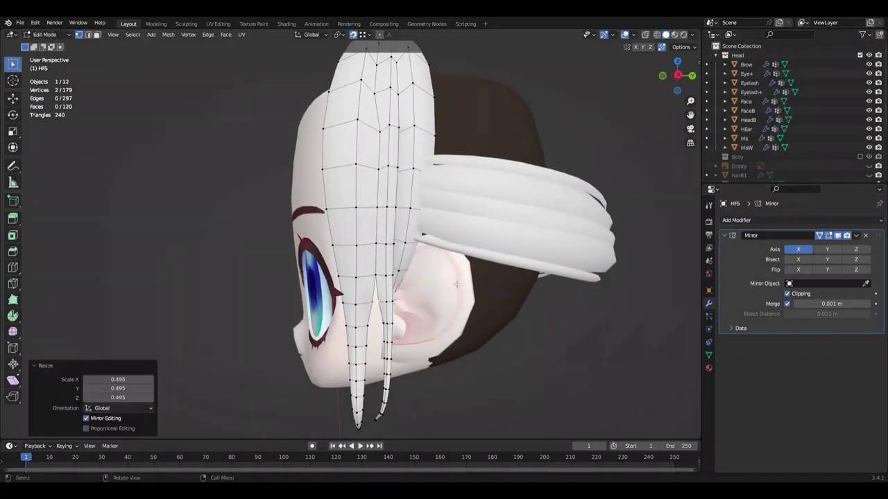
- Shrink the strand tips to 0.4 scale
text(s.4)
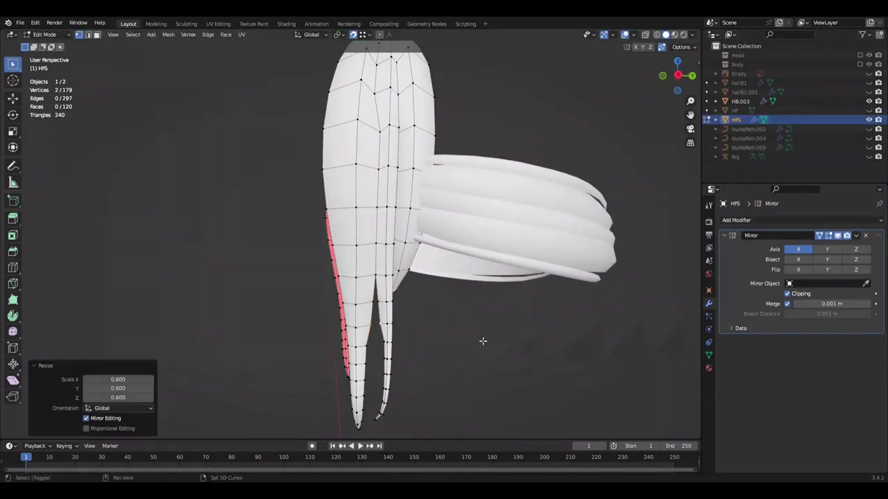
scroll(482, 341, up, 2)
key(s)
click(529, 283)
middle_drag(529, 284, 535, 328)
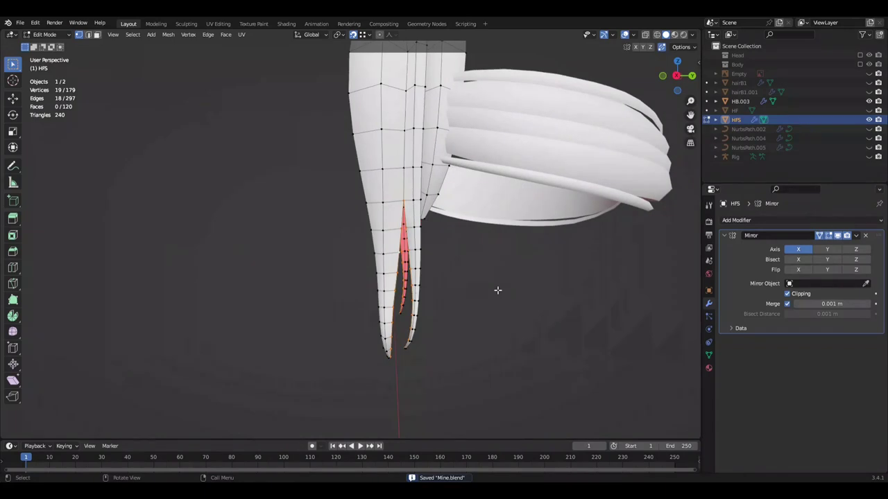
- Nudge vertices along Y and grow the selection along the strand, then save
key(g)
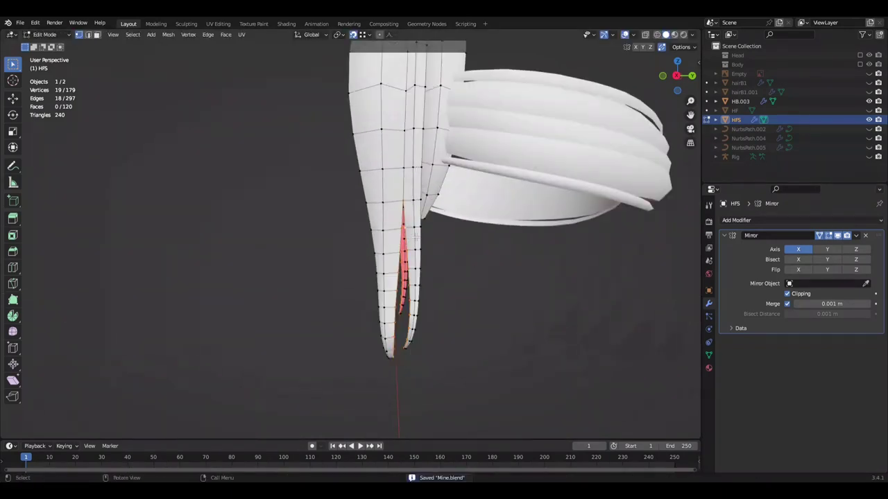
click(514, 332)
middle_drag(514, 331, 367, 171)
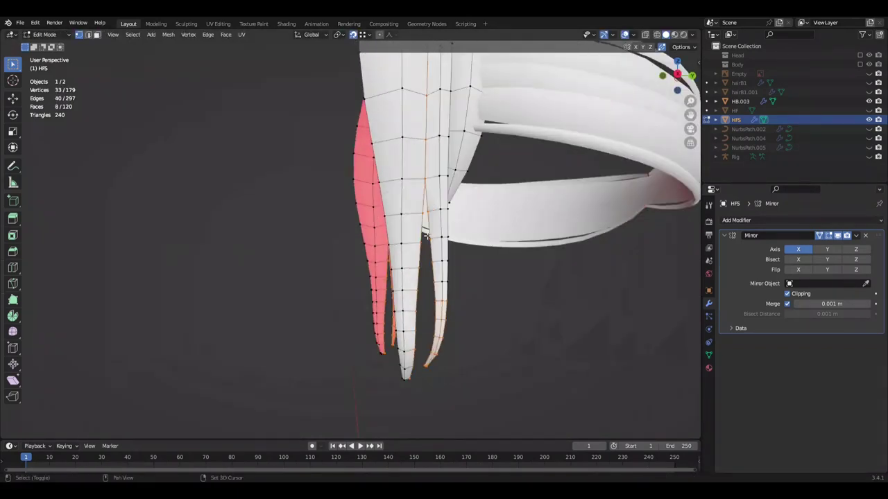
key(ctrl+KP_Add)
key(ctrl+s)
scroll(366, 171, up, 3)
ctrl+click(358, 215)
mouse_move(359, 214)
middle_down()
mouse_move(590, 327)
mouse_move(575, 324)
middle_up()
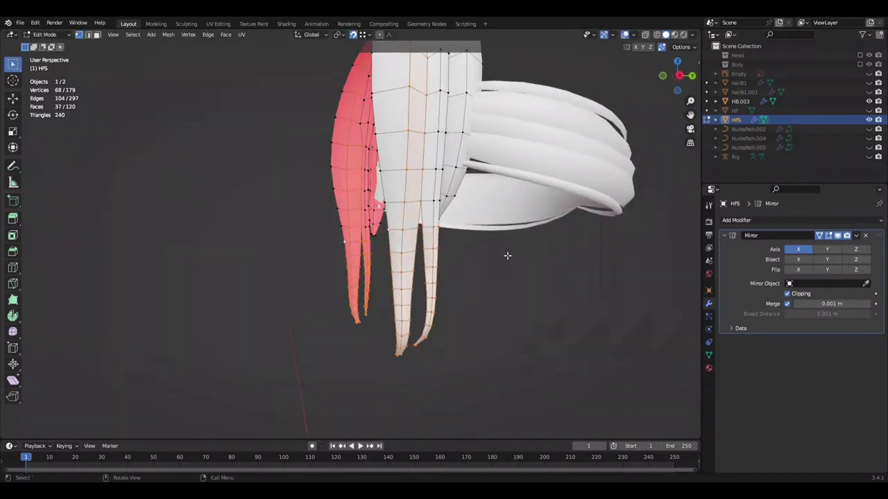
- In the right side view, move the selected strand along Y and save
key(KP_3)
key(g)
key(y)
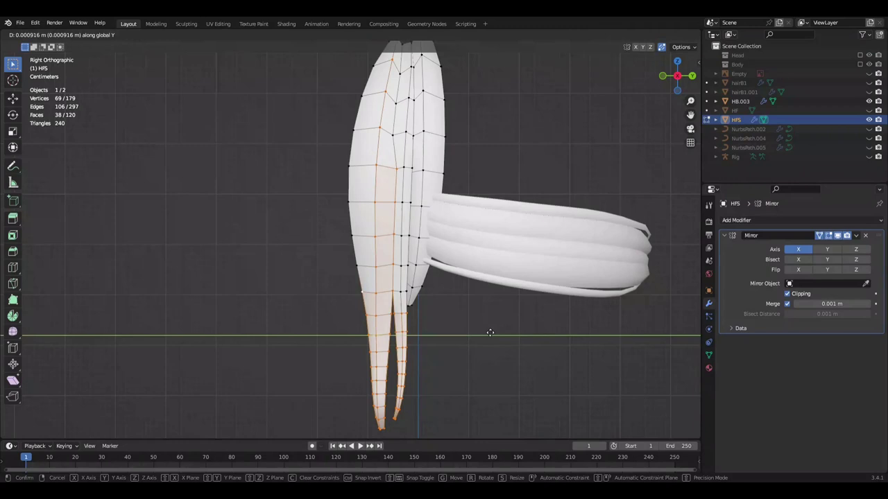
key(alt+a)
scroll(393, 225, down, 2)
key(ctrl+s)
scroll(513, 133, up, 2)
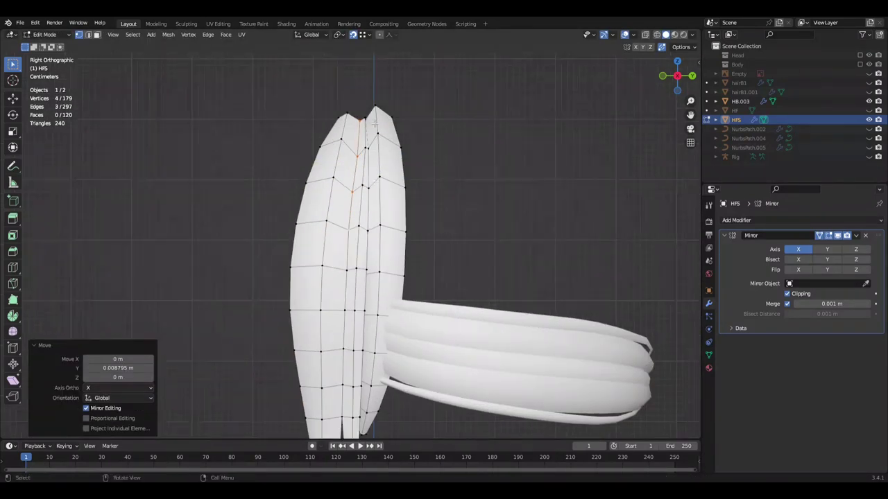
- Move the selected tip vertices along Y
key(g)
key(y)
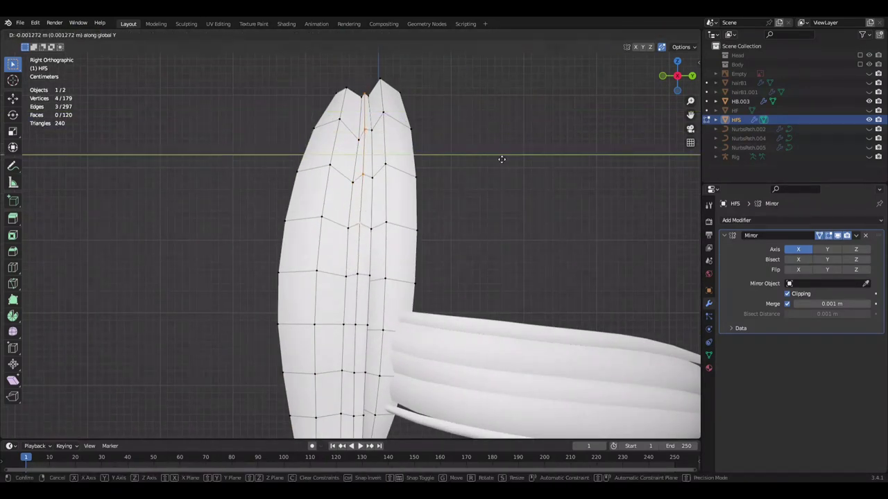
click(500, 159)
scroll(471, 190, down, 2)
mouse_move(471, 190)
middle_down()
mouse_move(400, 105)
mouse_move(501, 153)
mouse_move(500, 183)
middle_up()
- Grow the tip selection and move it sideways along X
key(ctrl+KP_Add)
key(g)
key(x)
click(495, 172)
click(526, 156)
key(alt+a)
middle_drag(527, 156, 445, 226)
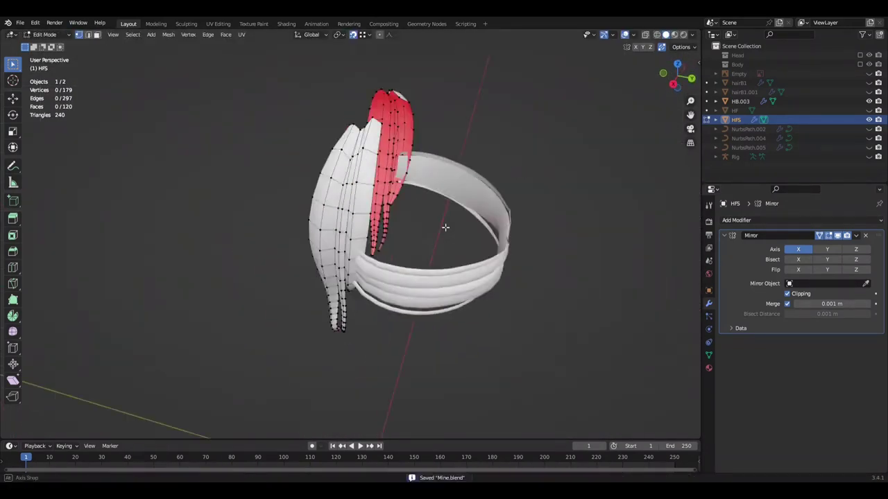
- Mark the strands' border edges as sharp in edge select mode
mouse_move(529, 190)
middle_down()
mouse_move(430, 219)
mouse_move(535, 343)
middle_up()
key(2)
alt+click(430, 219)
right_click(551, 175)
middle_drag(551, 174, 487, 144)
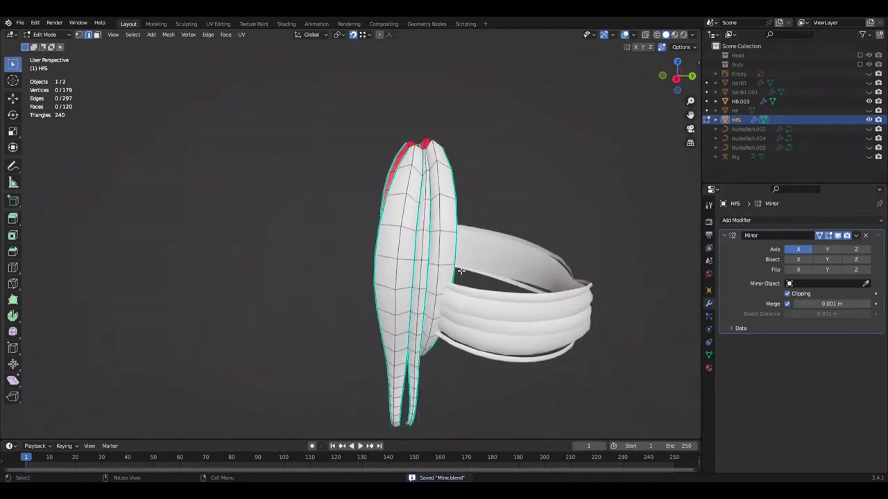
click(486, 144)
click(521, 129)
key(alt+a)
- Save the file and select two edge loops between the strands
scroll(457, 257, down, 3)
key(ctrl+s)
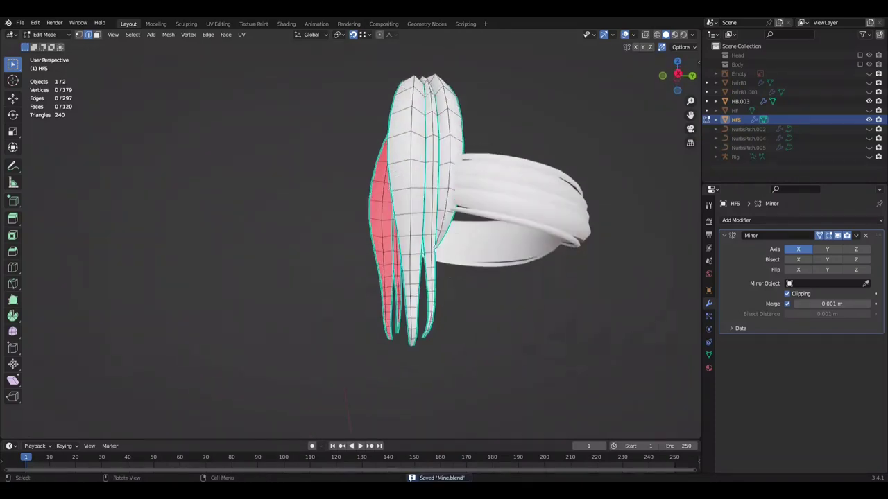
mouse_move(457, 257)
middle_down()
mouse_move(486, 248)
mouse_move(413, 260)
mouse_move(444, 229)
middle_up()
alt+shift+click(324, 347)
- Bridge the facing edge loops of the HFS strands on both sides and save
key(ctrl+e)
mouse_move(531, 228)
middle_down()
mouse_move(495, 199)
mouse_move(446, 357)
mouse_move(487, 192)
middle_up()
key(ctrl+e)
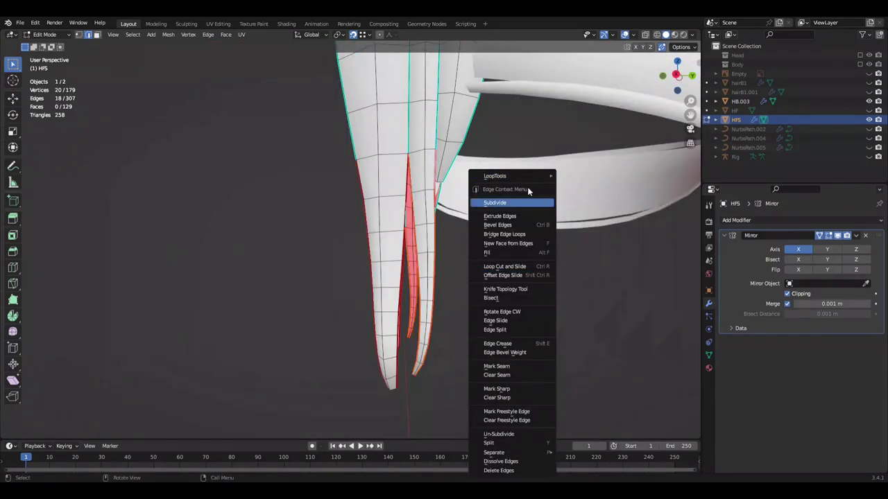
click(531, 199)
key(alt+a)
key(ctrl+s)
- Fill the selected edges along the right hair strand with a face and save
mouse_move(469, 258)
middle_down()
mouse_move(531, 248)
mouse_move(516, 183)
mouse_move(421, 299)
middle_up()
alt+click(532, 248)
key(f)
scroll(517, 182, down, 5)
key(alt+a)
key(ctrl+s)
- Add faces from the selected strand edges, check the front orthographic view, and save
mouse_move(545, 328)
middle_down()
mouse_move(464, 255)
mouse_move(453, 280)
mouse_move(442, 233)
mouse_move(372, 270)
mouse_move(134, 77)
mouse_move(459, 198)
mouse_move(416, 208)
mouse_move(221, 209)
middle_up()
scroll(373, 269, up, 5)
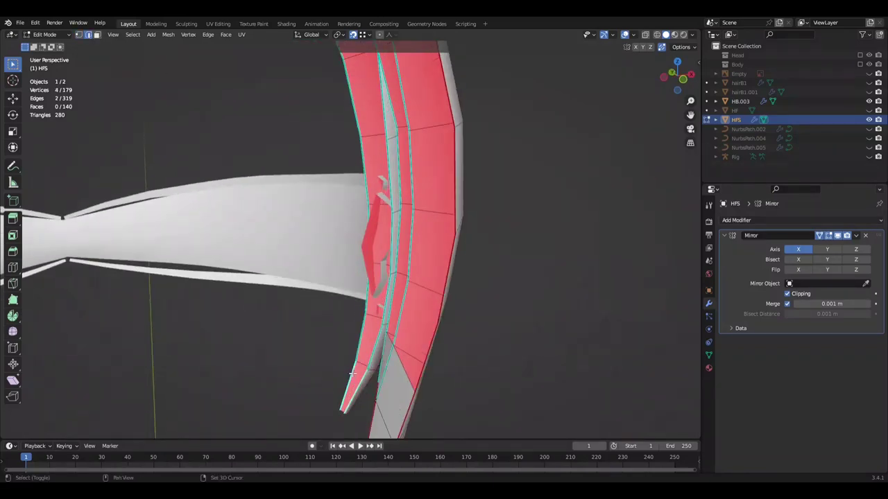
right_click(485, 216)
click(485, 216)
scroll(539, 261, down, 3)
key(KP_1)
key(ctrl+s)
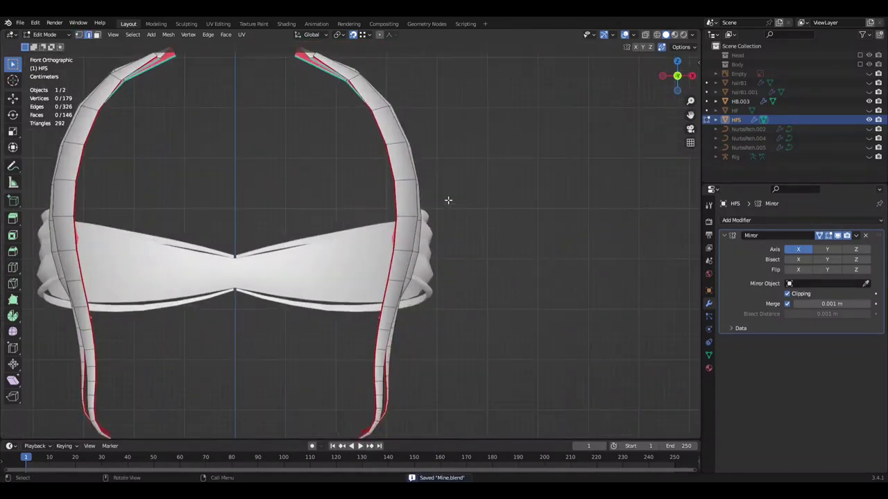
- Rotate an edge at the hair tip into place and save
scroll(448, 200, up, 2)
click(410, 150)
key(r)
key(ctrl+s)
click(531, 183)
scroll(531, 183, down, 4)
key(ctrl+s)
- Fill faces between chosen edge paths to close gaps between the strands
middle_drag(479, 173, 462, 204)
scroll(331, 286, up, 4)
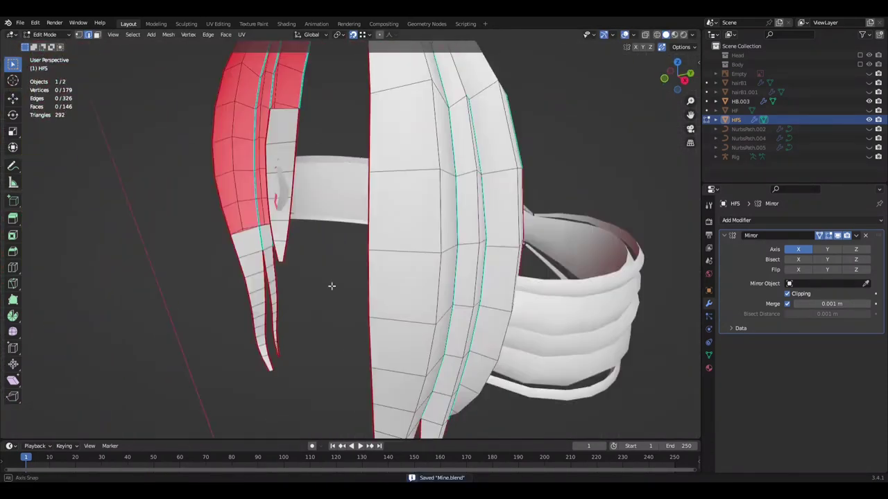
middle_drag(331, 286, 444, 277)
ctrl+click(486, 229)
mouse_move(580, 303)
middle_down()
mouse_move(527, 292)
mouse_move(601, 254)
mouse_move(501, 319)
middle_up()
key(f)
shift+click(502, 319)
key(f)
- Fill the remaining gaps with faces and return to Object Mode to view the whole hair
middle_drag(519, 259, 521, 252)
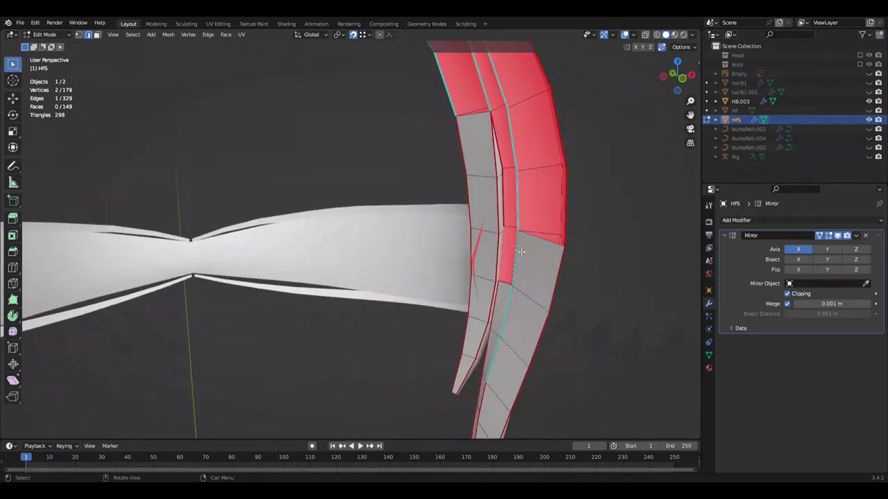
key(f)
key(f)
key(f)
mouse_move(508, 193)
middle_down()
mouse_move(630, 229)
mouse_move(495, 247)
mouse_move(548, 257)
middle_up()
key(Tab)
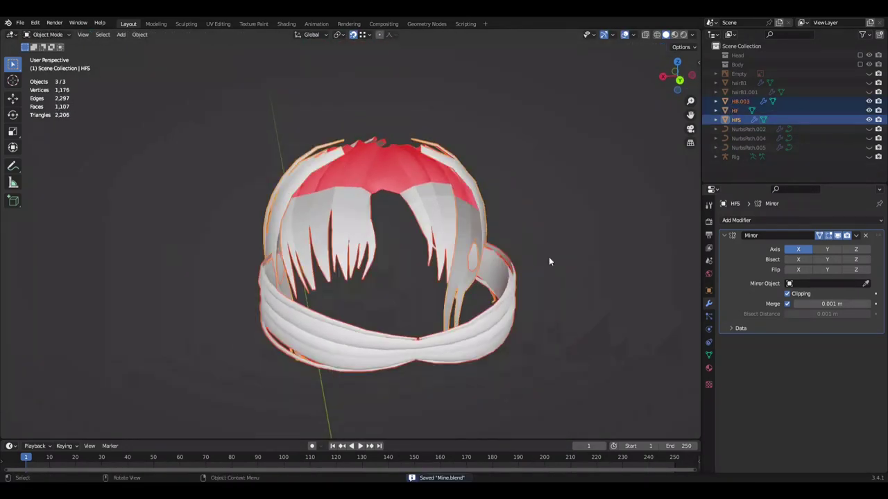
scroll(549, 257, up, 3)
- Unhide the Head collection and select all Eyelash vertices around both eyes in Edit Mode
scroll(549, 256, down, 3)
click(868, 54)
key(KP_1)
scroll(509, 274, up, 4)
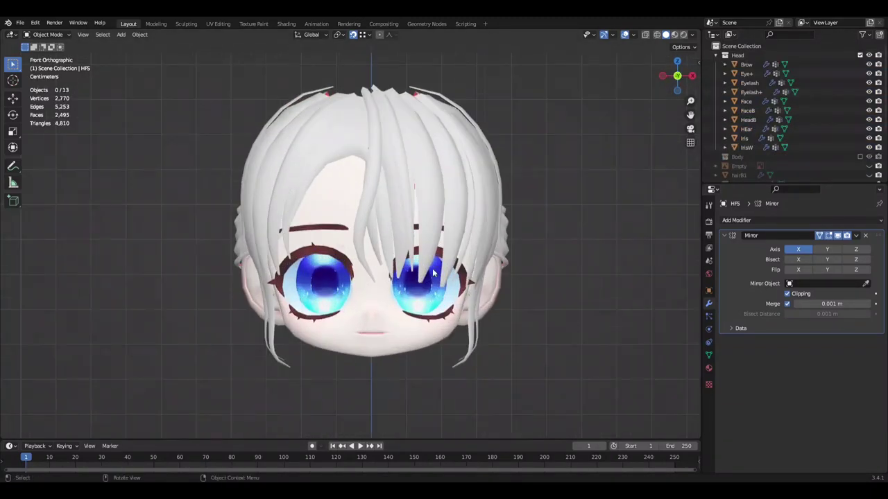
click(458, 278)
key(Tab)
key(alt+z)
scroll(458, 278, down, 1)
shift+middle_drag(419, 247, 316, 165)
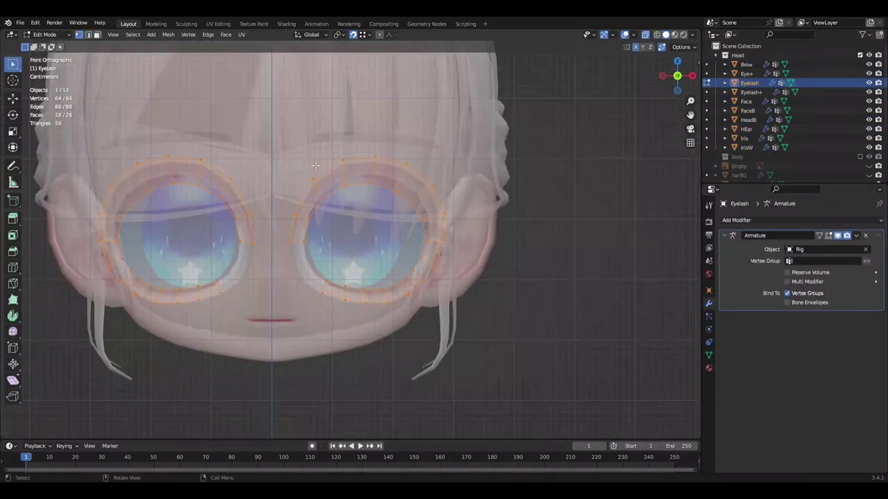
key(alt+z)
- Lower the eyelash vertices along Z and save Mine.blend
key(g)
key(z)
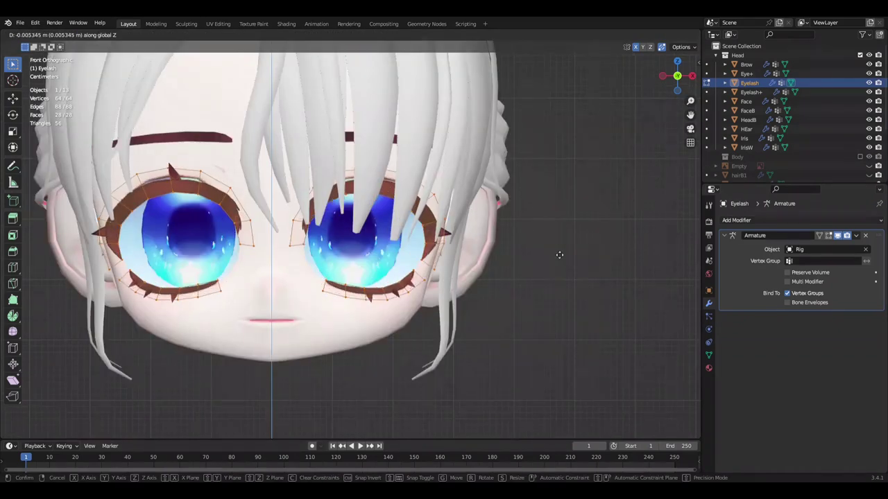
click(585, 255)
scroll(585, 256, up, 5)
scroll(555, 270, down, 2)
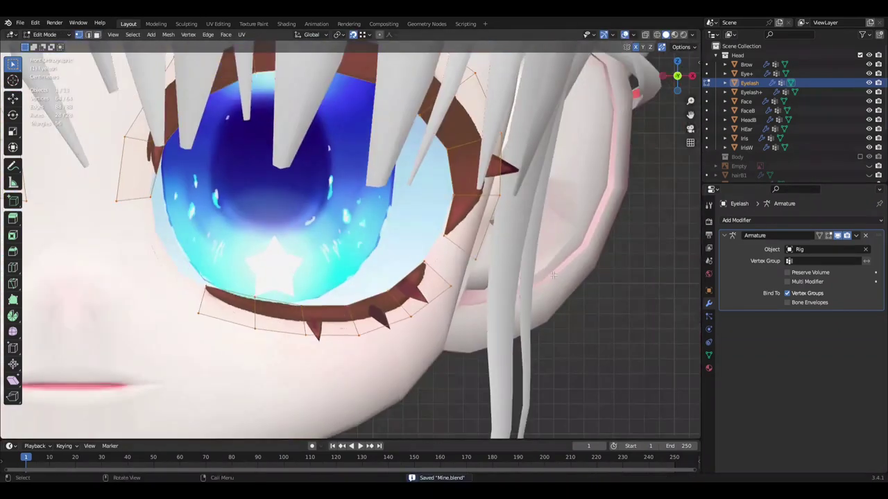
scroll(540, 278, up, 2)
key(ctrl+s)
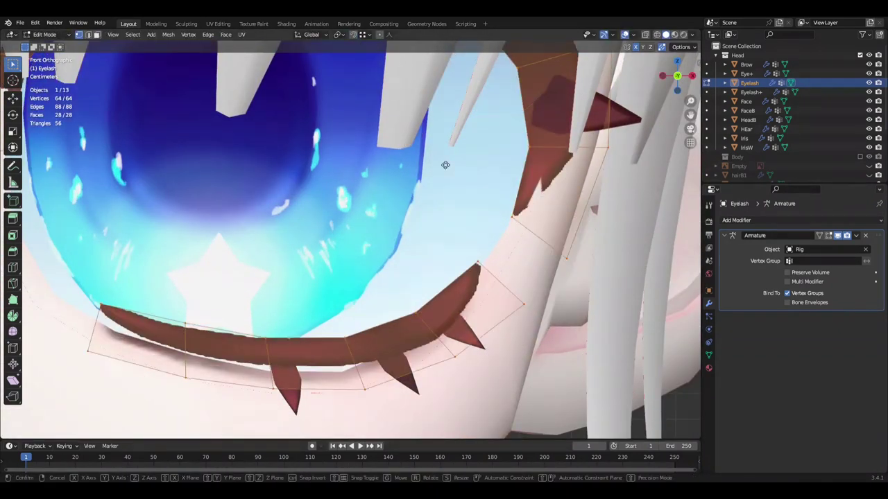
- Squash the Eyelash+ spikes to 0.9 on Z and lower them by 0.007 m
right_click(446, 184)
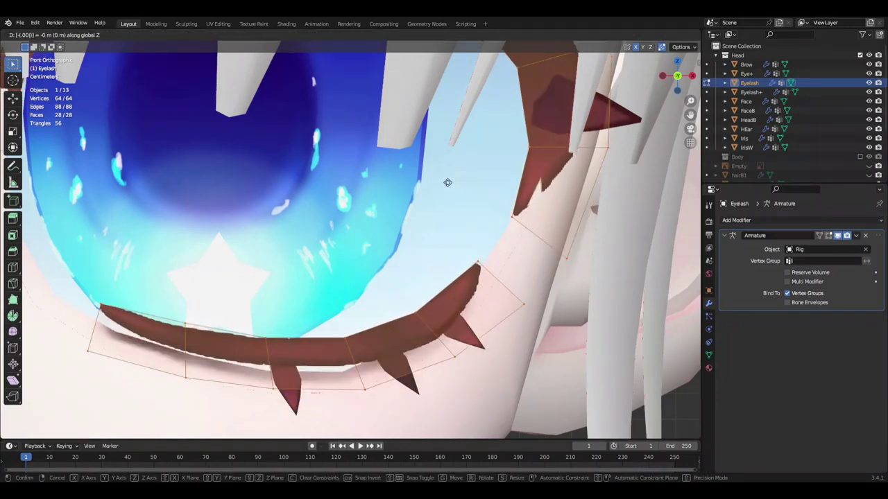
click(448, 182)
scroll(447, 183, down, 4)
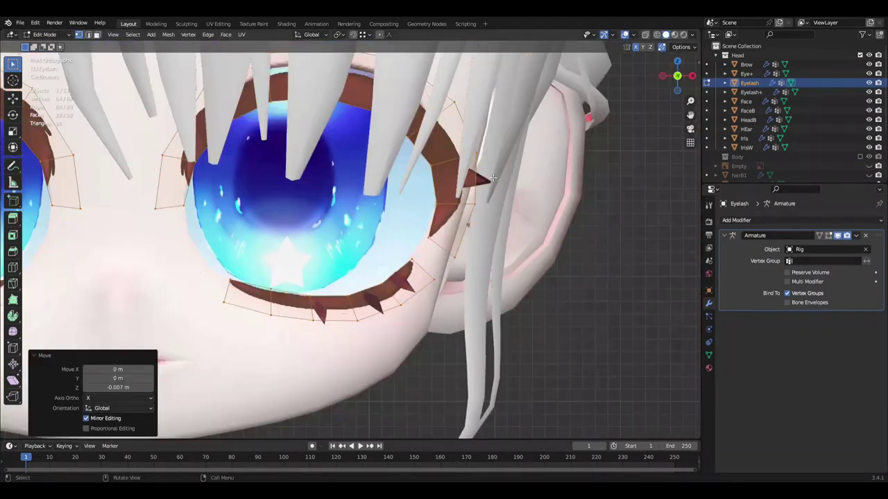
click(618, 256)
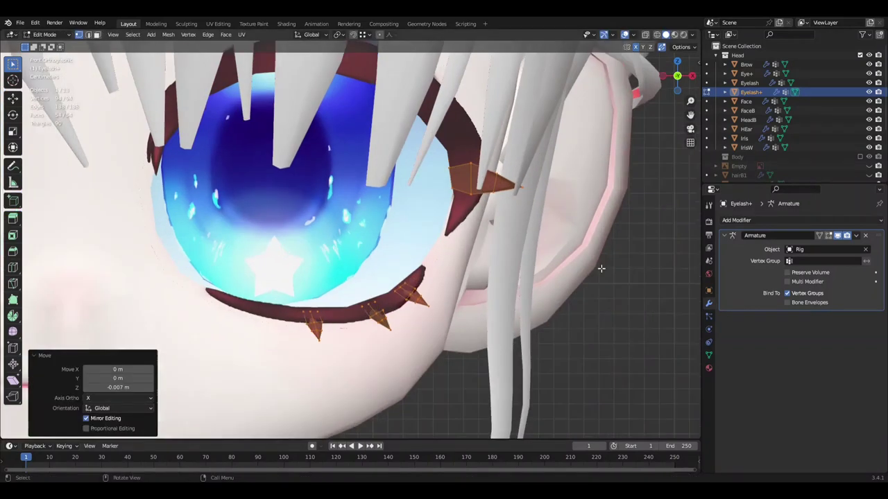
middle_drag(600, 263, 561, 281)
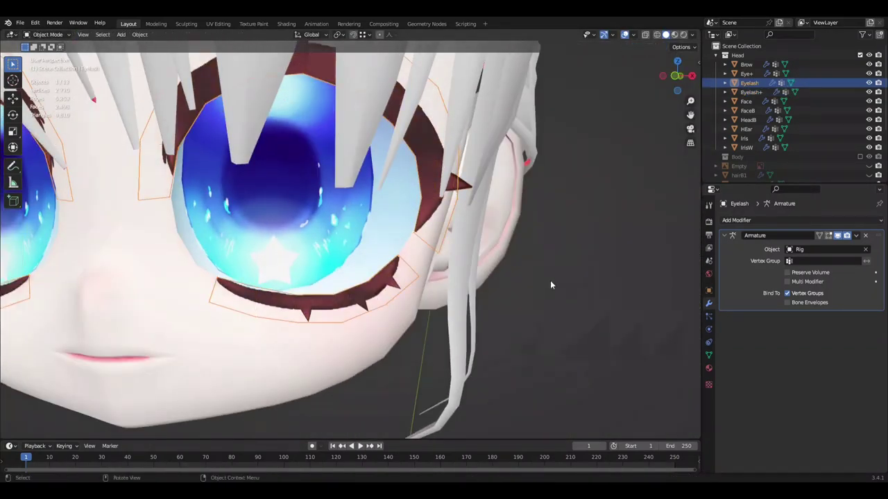
scroll(797, 132, down, 4)
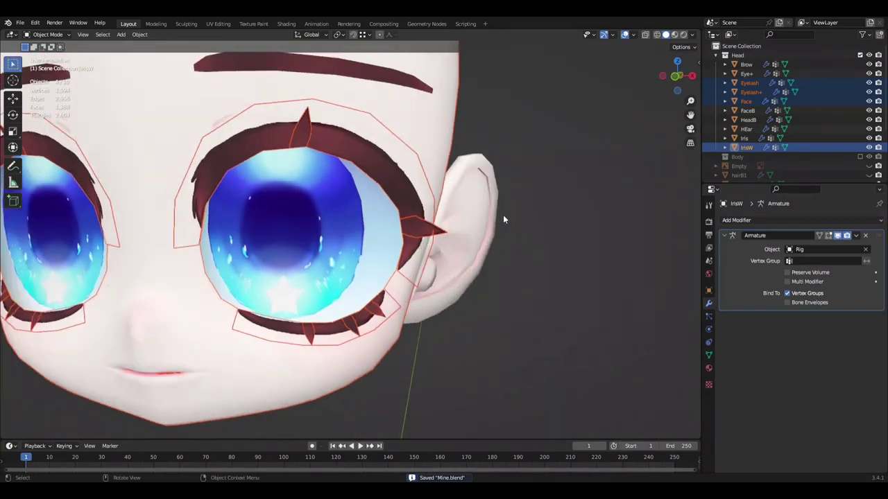
- Select the geometry around the eye and start resizing it
click(541, 170)
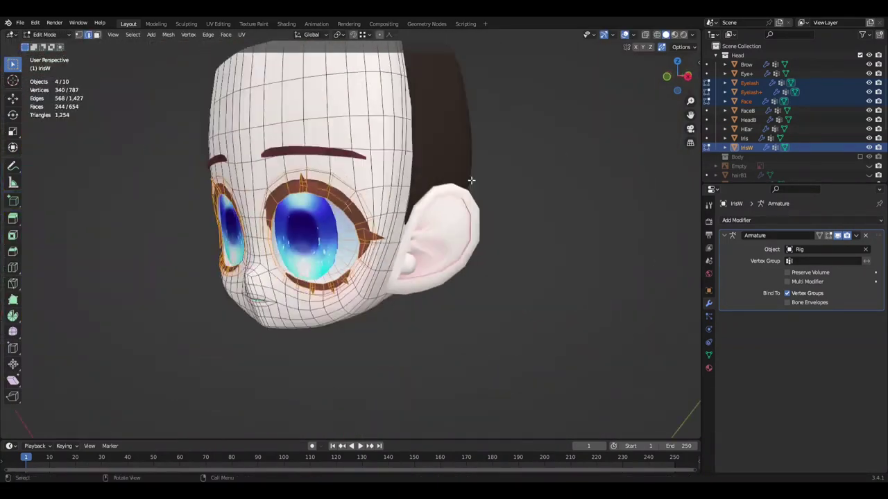
mouse_move(527, 168)
middle_down()
mouse_move(433, 167)
mouse_move(564, 185)
mouse_move(587, 159)
mouse_move(545, 179)
mouse_move(595, 174)
mouse_move(454, 235)
mouse_move(485, 250)
mouse_move(600, 227)
middle_up()
key(s)
scroll(486, 250, down, 5)
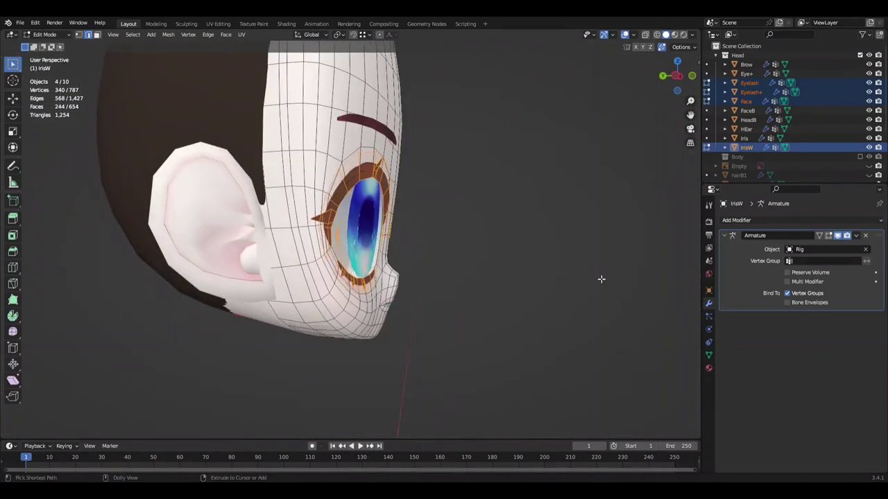
- Inspect the repositioned eye area from several angles and save Mine.blend
mouse_move(601, 278)
middle_down()
mouse_move(495, 274)
mouse_move(469, 286)
middle_up()
mouse_move(487, 195)
middle_down()
mouse_move(416, 180)
mouse_move(578, 198)
middle_up()
scroll(573, 192, up, 5)
scroll(564, 195, up, 2)
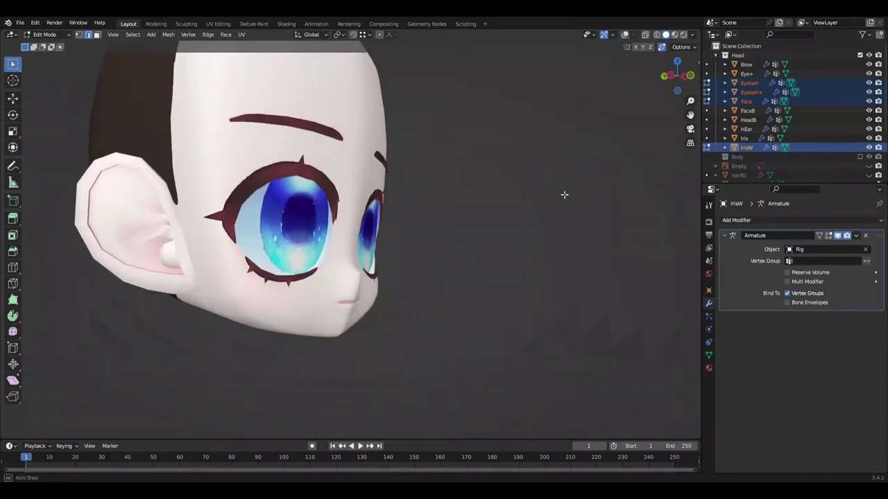
scroll(564, 195, down, 4)
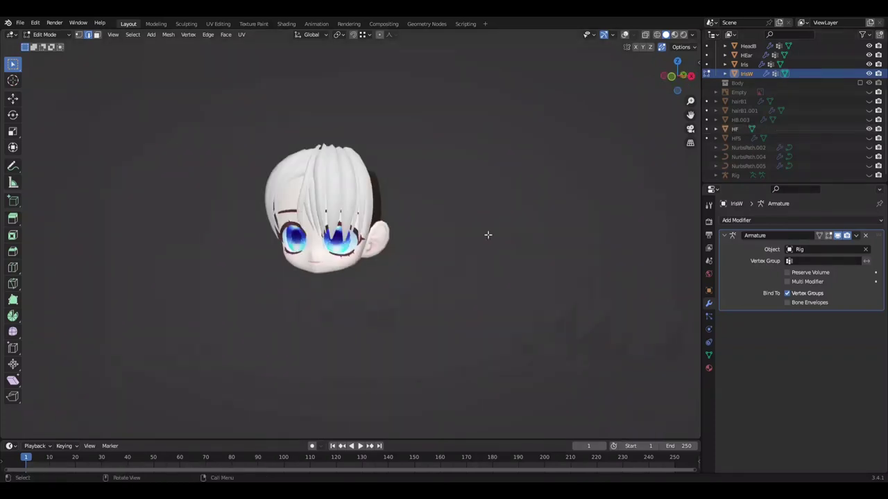
alt+middle_drag(496, 277, 525, 269)
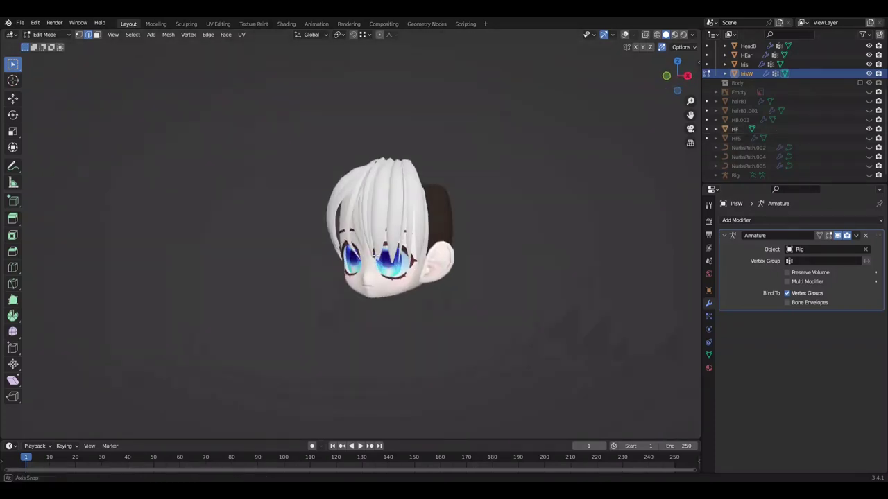
scroll(432, 242, up, 4)
middle_drag(432, 242, 517, 298)
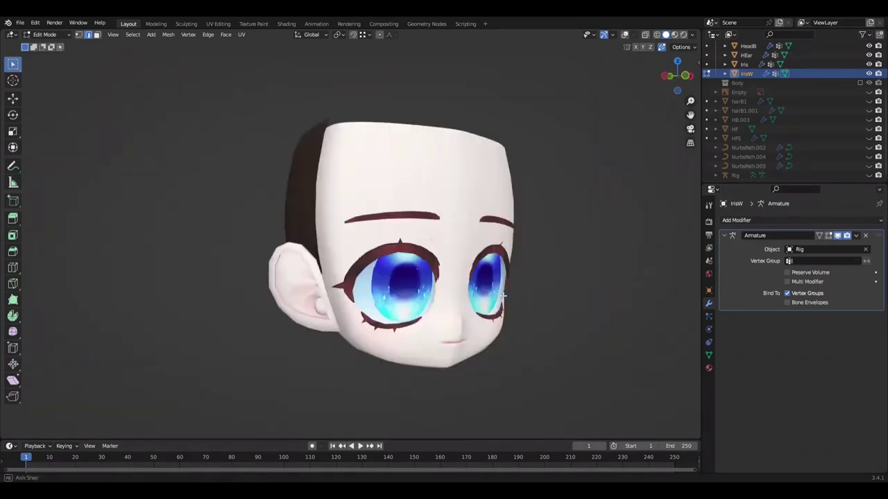
scroll(517, 299, down, 5)
key(ctrl+s)
key(ctrl+z)
key(KP_Decimal)
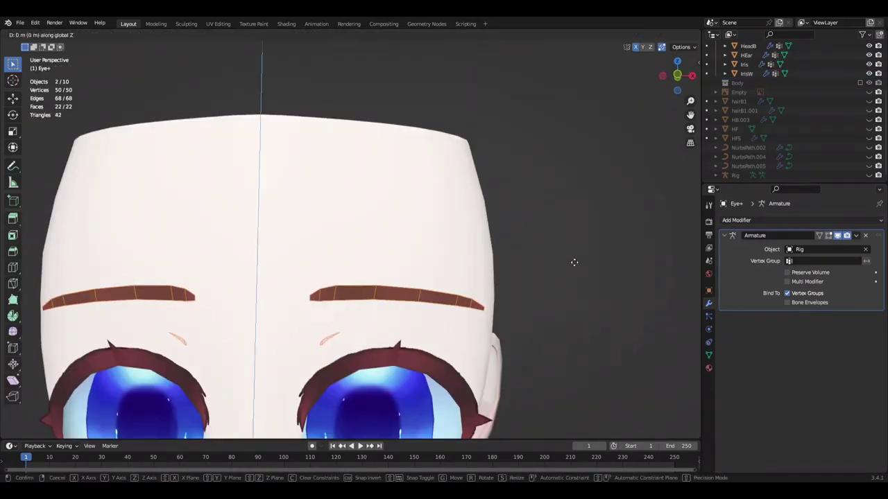
- Push the eyebrow 1 cm back along Y
scroll(574, 262, down, 5)
middle_drag(497, 293, 603, 319)
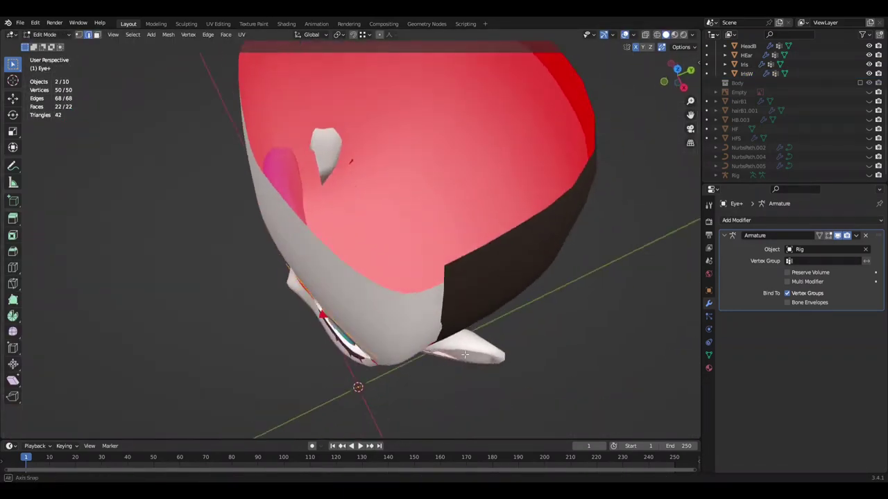
text(0.0015)
key(Return)
key(KP_1)
key(g)
key(y)
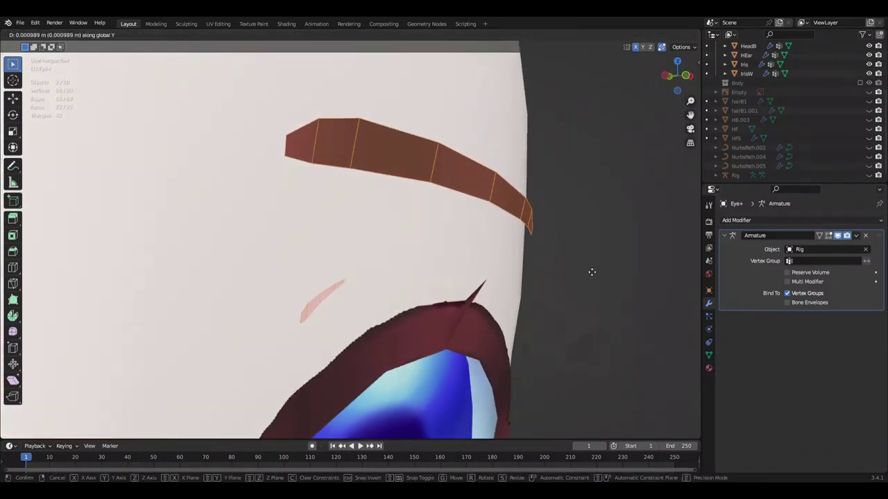
key(Return)
key(g)
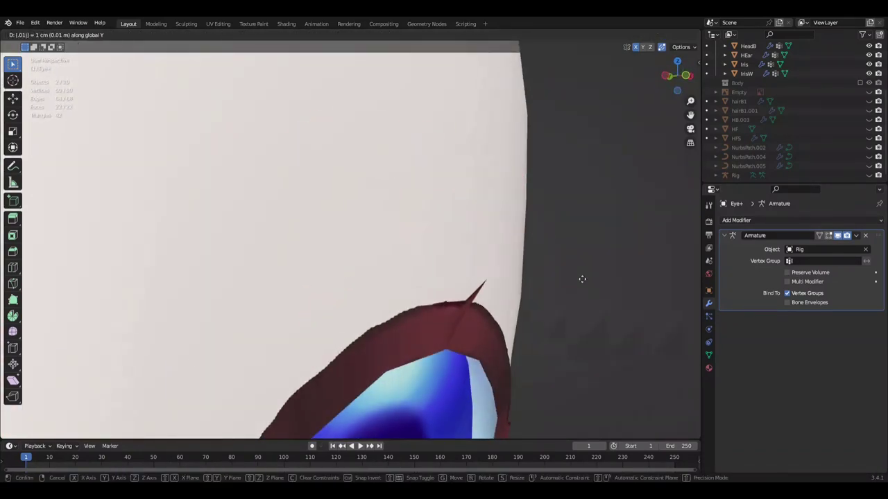
key(Return)
- Select the linked brow geometry, move it 1 cm back along Y, and save
scroll(575, 242, down, 3)
key(l)
mouse_move(90, 316)
middle_down()
mouse_move(446, 278)
mouse_move(508, 241)
middle_up()
key(l)
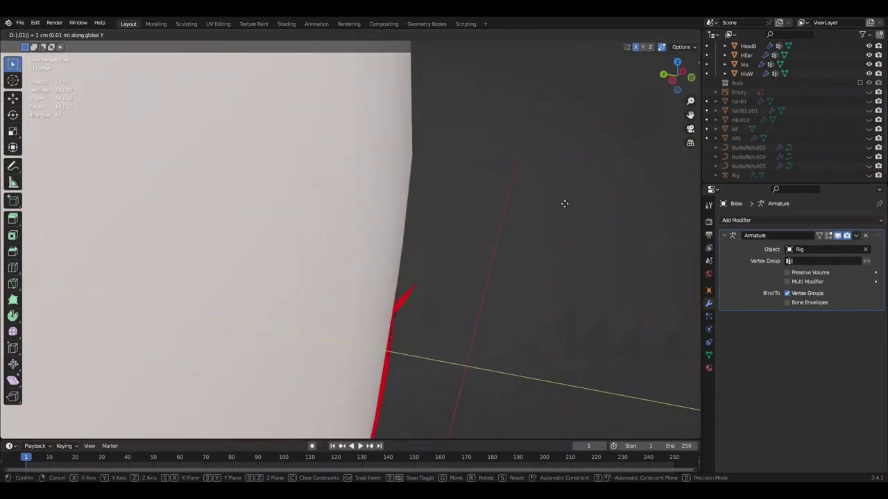
key(Return)
middle_drag(554, 212, 456, 242)
key(ctrl+s)
- Return to a front view of the head and show the hair again
alt+middle_drag(340, 279, 466, 277)
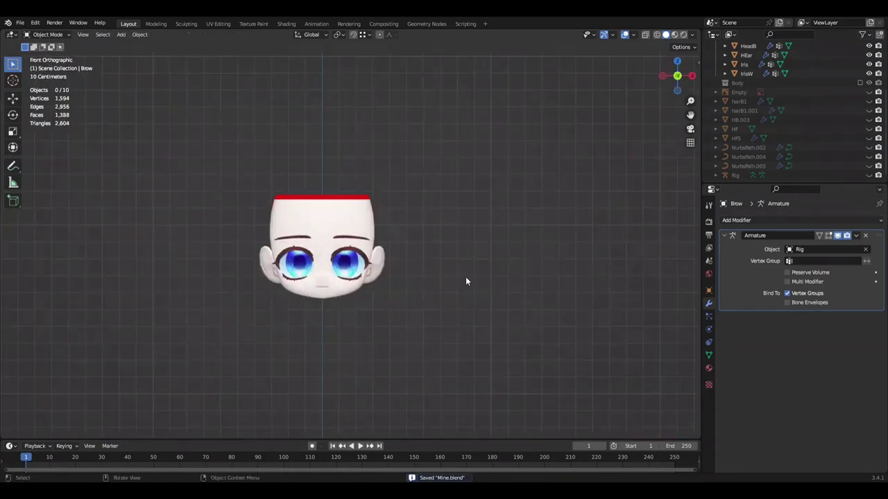
scroll(465, 276, up, 4)
click(868, 129)
scroll(791, 111, up, 5)
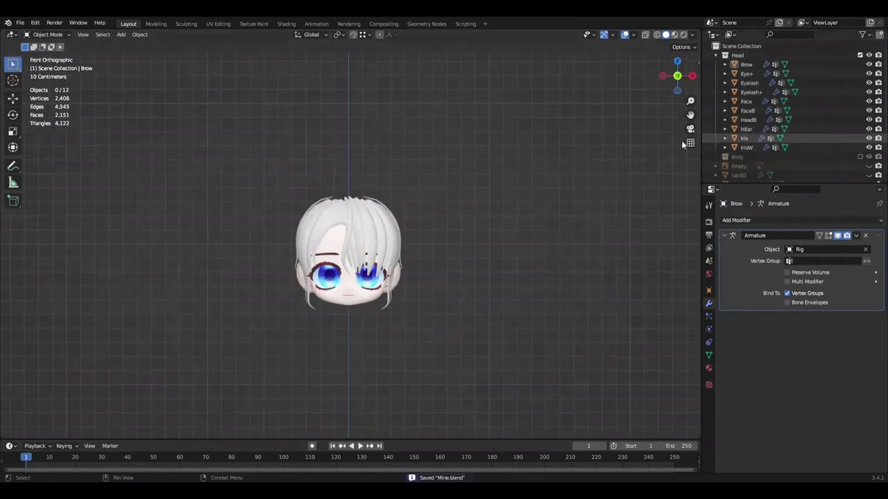
- Nudge the Eyelash mesh along Y toward the face and save Mine.blend
click(749, 83)
key(Tab)
scroll(380, 351, up, 4)
middle_drag(380, 351, 430, 321)
key(g)
key(y)
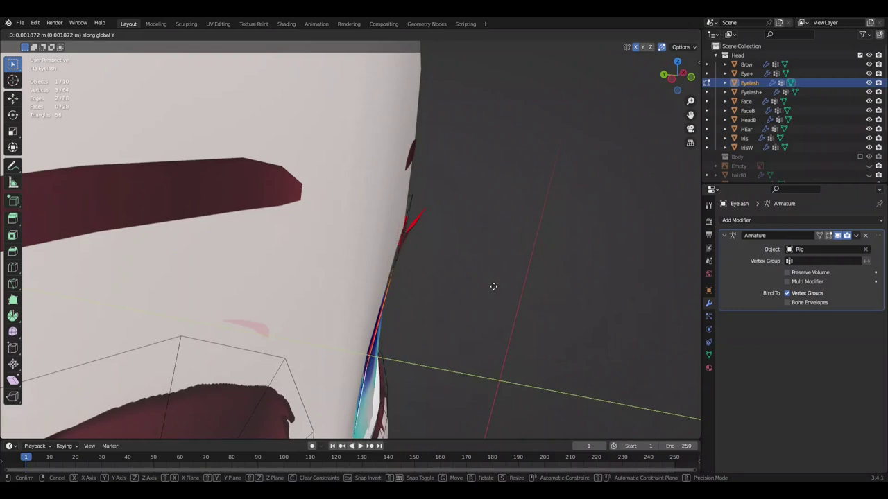
mouse_move(493, 288)
middle_down()
mouse_move(460, 282)
mouse_move(388, 234)
mouse_move(266, 252)
mouse_move(316, 211)
mouse_move(157, 246)
mouse_move(212, 248)
mouse_move(433, 311)
mouse_move(412, 263)
mouse_move(179, 230)
mouse_move(422, 272)
mouse_move(512, 236)
mouse_move(451, 264)
middle_up()
key(ctrl+s)
key(ctrl+s)
- Select one whole lash spike on Eyelash+ and rotate it in front view
key(l)
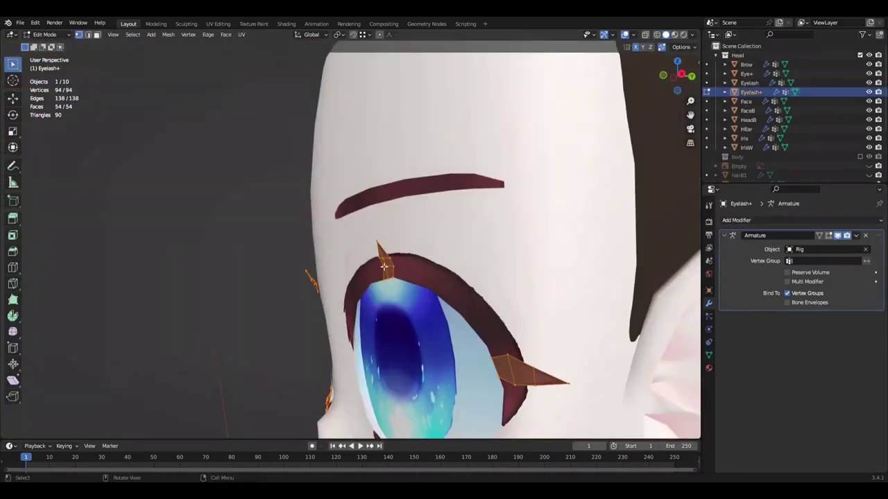
key(KP_1)
key(r)
scroll(375, 278, up, 2)
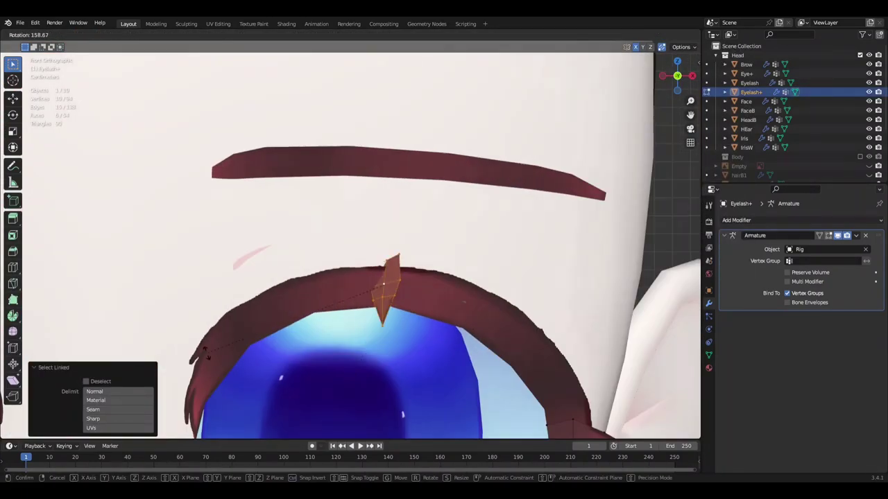
key(r)
scroll(486, 243, down, 2)
scroll(601, 181, down, 4)
middle_drag(601, 181, 547, 201)
scroll(546, 201, up, 2)
- Mirror the selected spike upside down and check both eyes
click(168, 34)
mouse_move(181, 67)
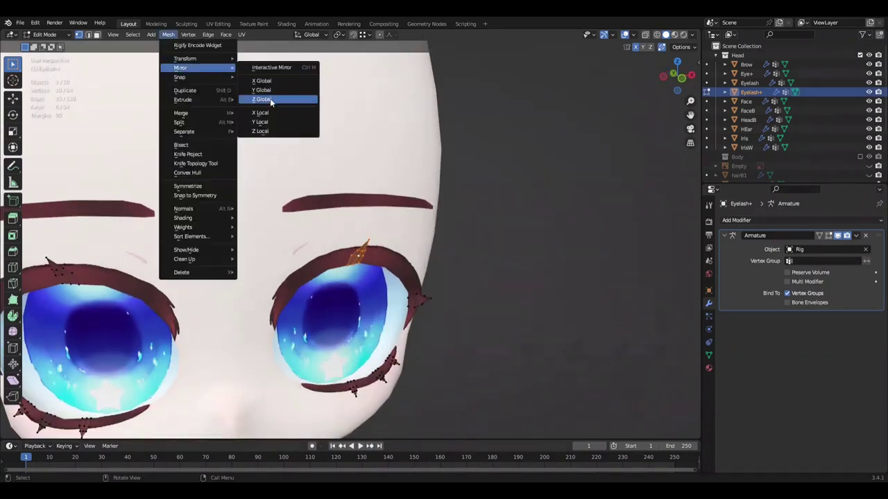
click(278, 97)
scroll(347, 311, up, 2)
middle_drag(347, 311, 435, 276)
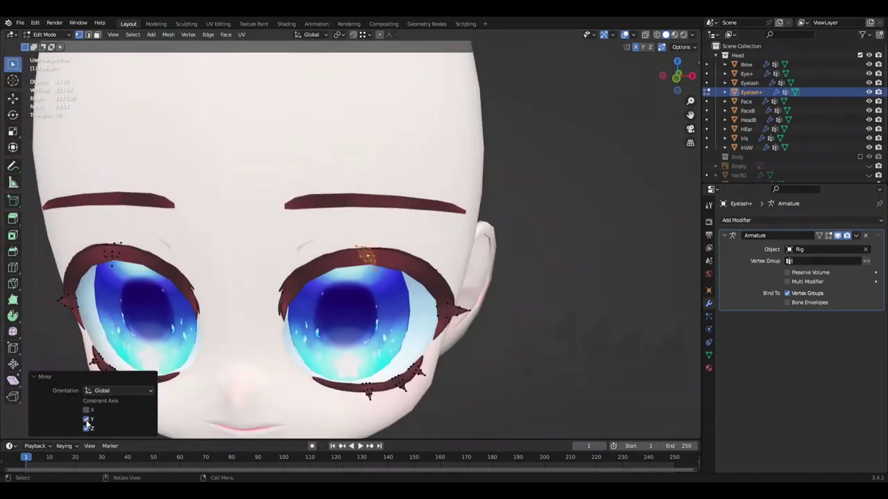
scroll(347, 277, down, 2)
- Move the flipped spike along Z, then leave Edit Mode to inspect the head
key(g)
key(z)
click(530, 248)
key(Tab)
middle_drag(529, 247, 416, 243)
scroll(389, 239, up, 3)
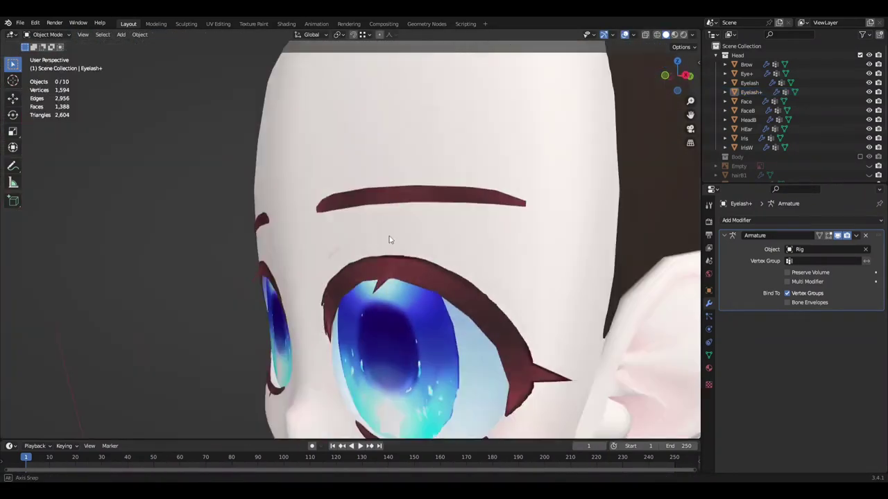
scroll(389, 239, down, 5)
scroll(475, 250, down, 3)
mouse_move(475, 250)
middle_down()
mouse_move(508, 238)
mouse_move(476, 252)
middle_up()
- Re-enter Edit Mode on Eyelash+ and rotate the lash spike into place along the lash
click(485, 243)
key(Tab)
scroll(511, 228, down, 2)
scroll(476, 252, up, 5)
key(r)
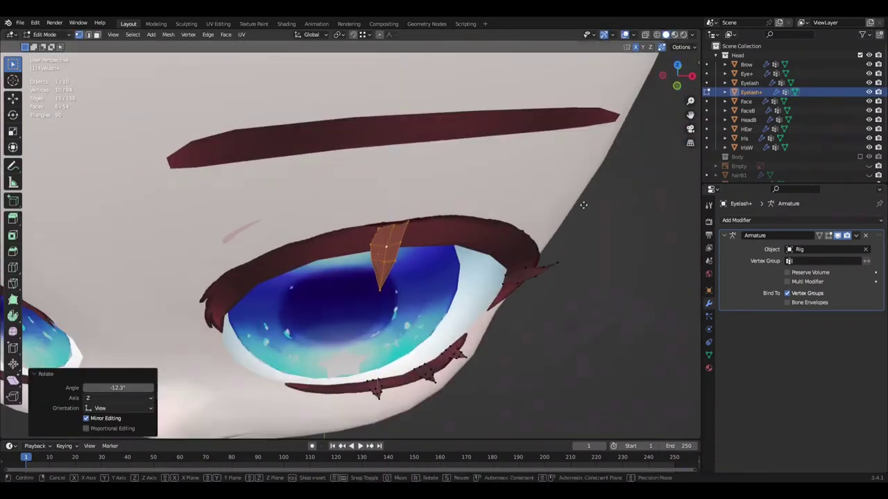
click(583, 205)
middle_drag(583, 204, 511, 215)
mouse_move(492, 250)
middle_down()
mouse_move(551, 254)
mouse_move(395, 334)
mouse_move(411, 367)
middle_up()
click(431, 343)
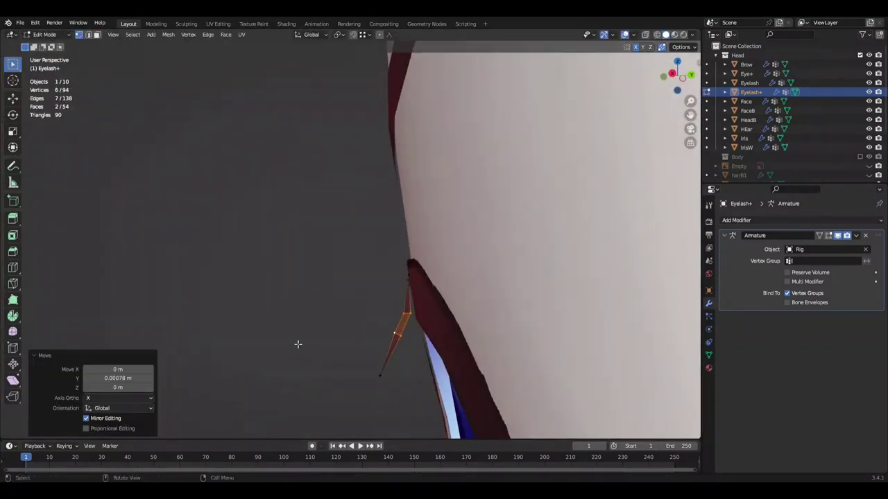
click(332, 365)
mouse_move(332, 365)
middle_down()
mouse_move(376, 317)
mouse_move(569, 326)
mouse_move(463, 279)
middle_up()
- Nudge the Eyelash+ spike along X and check the result from the front
key(alt+q)
scroll(349, 317, up, 3)
scroll(462, 280, up, 3)
key(alt+q)
key(g)
key(x)
click(642, 278)
key(Tab)
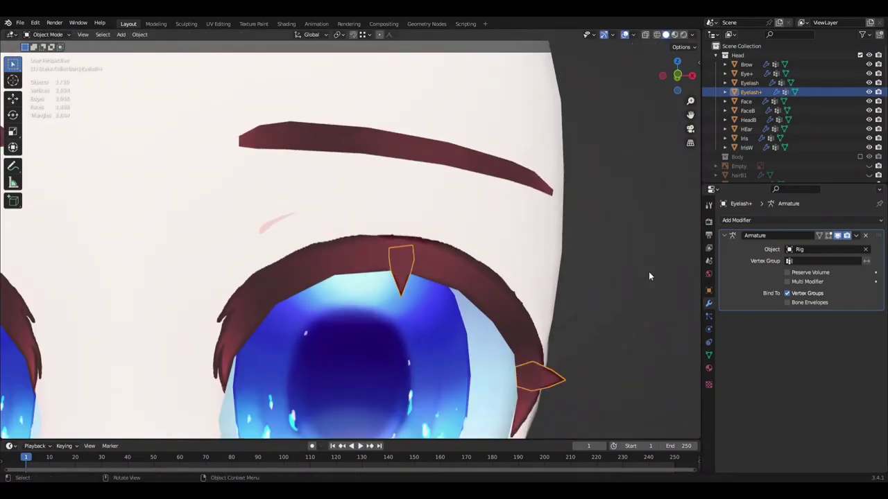
scroll(641, 278, down, 4)
key(KP_1)
scroll(578, 291, up, 4)
- Move the spike along X, rotate it about Z, and save Mine.blend
key(g)
key(x)
click(578, 312)
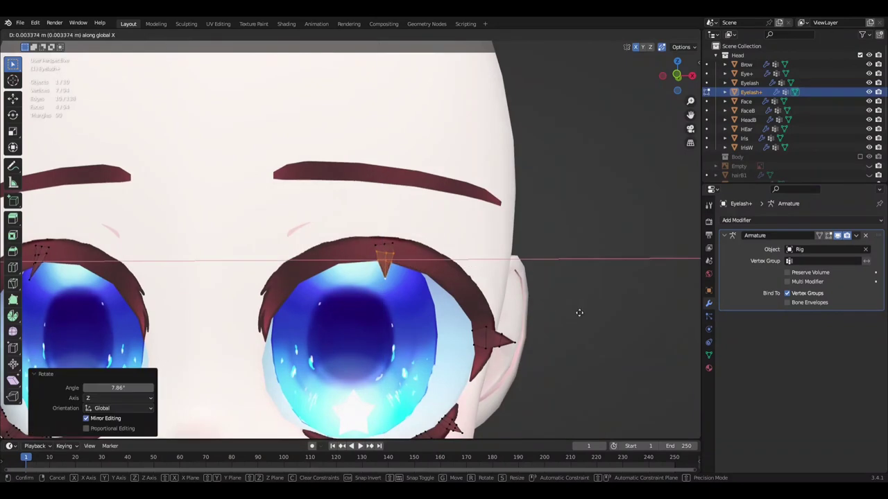
key(r)
click(519, 277)
scroll(519, 278, up, 2)
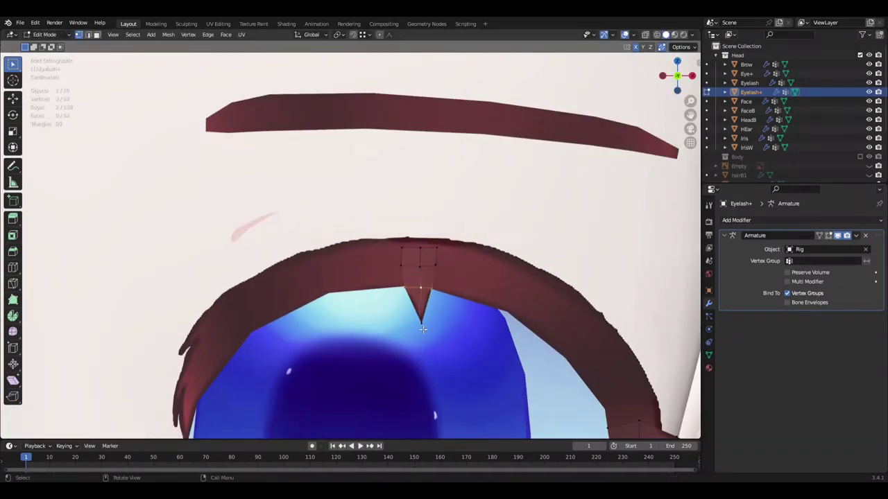
click(489, 270)
mouse_move(488, 270)
middle_down()
mouse_move(388, 266)
mouse_move(397, 237)
mouse_move(590, 242)
mouse_move(579, 242)
middle_up()
key(ctrl+s)
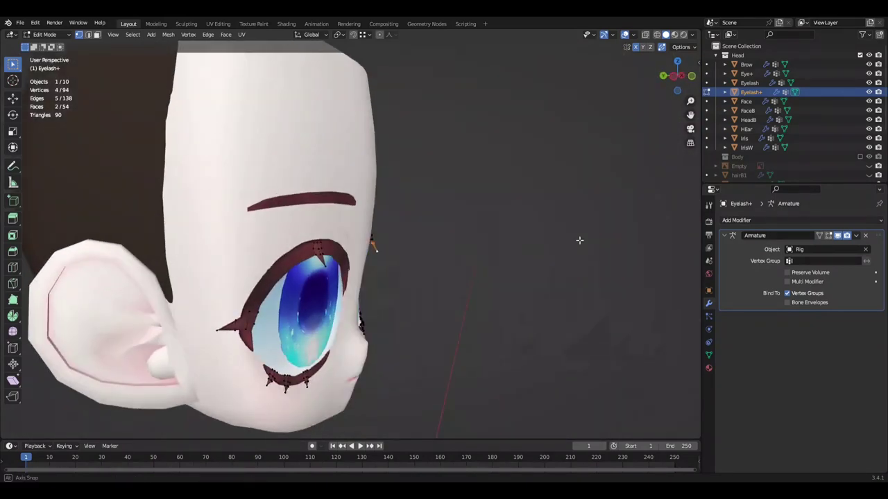
- Compare the Eyelash+ spikes against the Eyelash mesh from side and front views
key(Tab)
scroll(518, 281, down, 5)
scroll(409, 279, up, 3)
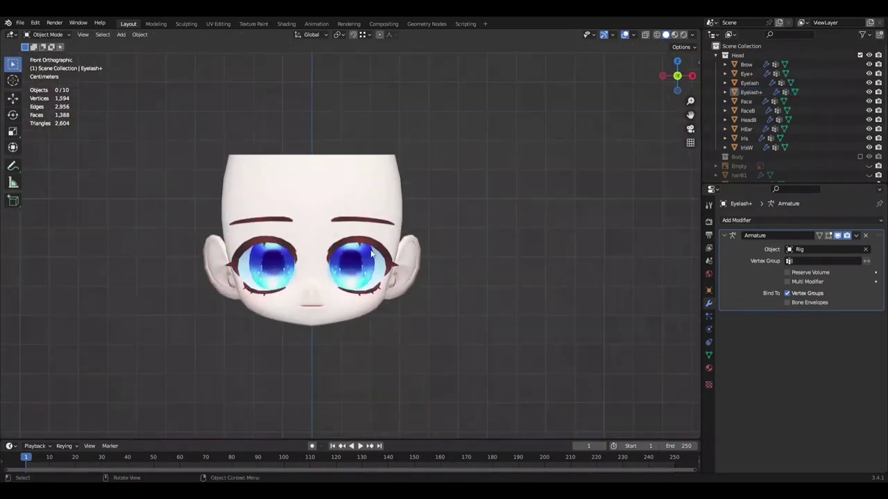
key(alt+q)
scroll(374, 236, up, 5)
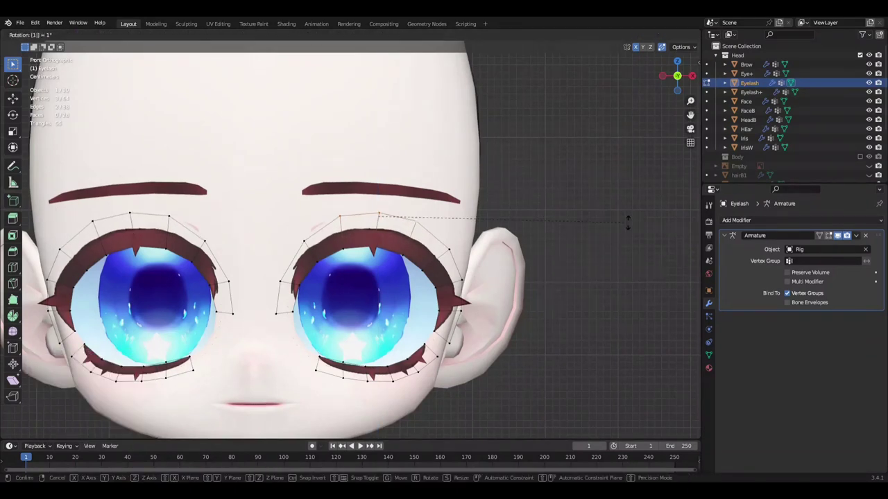
scroll(625, 227, up, 3)
mouse_move(624, 227)
middle_down()
mouse_move(590, 342)
mouse_move(666, 244)
mouse_move(624, 337)
mouse_move(558, 291)
mouse_move(623, 256)
middle_up()
key(KP_1)
scroll(527, 254, up, 3)
key(alt+q)
scroll(527, 255, up, 4)
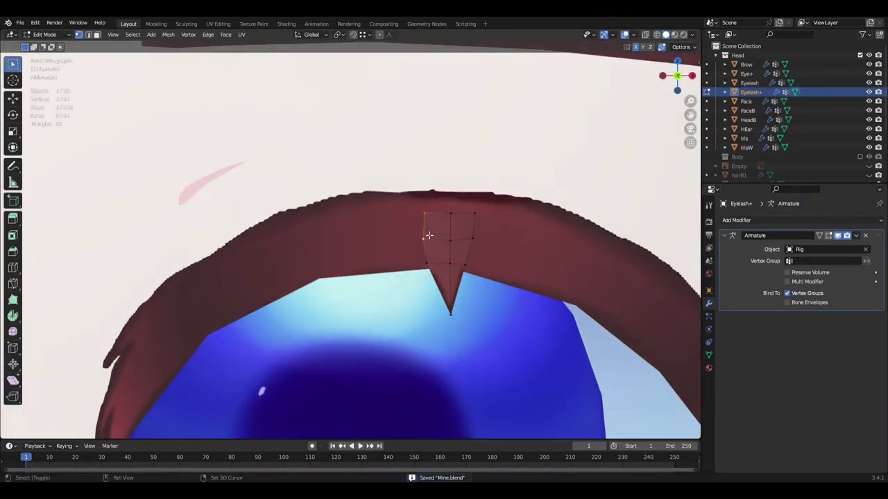
- Shift the top spikes -0.003835 m along X and adjust the upper vertex along Z
key(g)
key(x)
click(527, 255)
scroll(527, 255, down, 4)
scroll(593, 188, up, 2)
scroll(608, 173, down, 4)
scroll(608, 169, up, 3)
key(g)
key(z)
click(605, 184)
key(Tab)
scroll(601, 200, down, 3)
scroll(600, 201, up, 3)
- Resave Mine.blend and review the mirrored eyelashes on both eyes in Object Mode
right_click(513, 233)
key(ctrl+s)
scroll(459, 248, down, 2)
scroll(458, 248, up, 5)
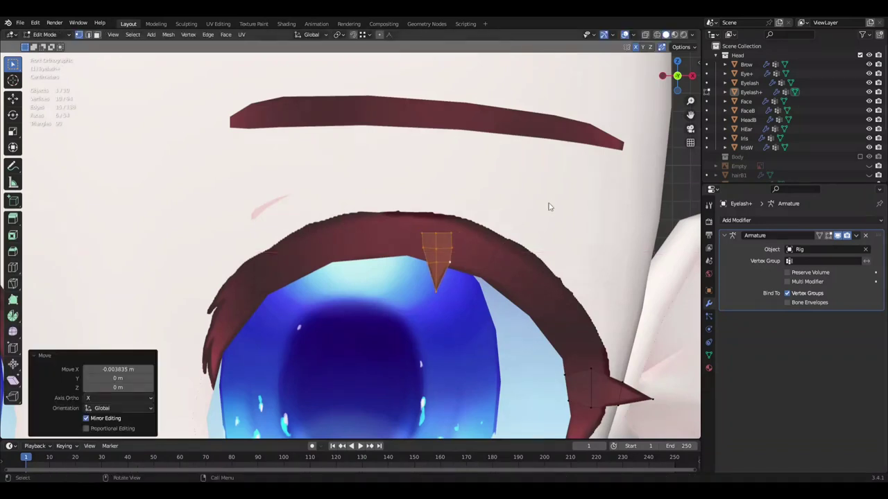
scroll(547, 206, down, 4)
scroll(547, 203, down, 1)
key(ctrl+s)
scroll(486, 218, up, 1)
scroll(489, 218, down, 2)
key(Tab)
middle_drag(490, 218, 458, 217)
scroll(491, 243, down, 2)
scroll(491, 242, up, 6)
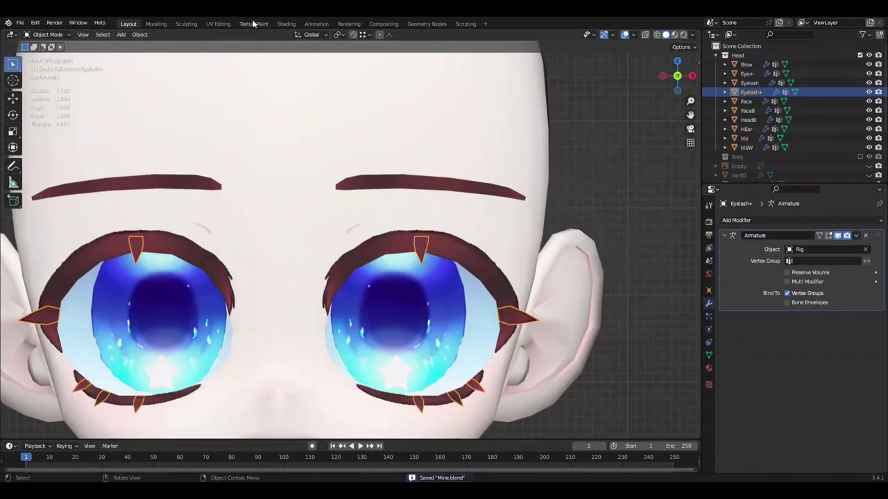
click(254, 24)
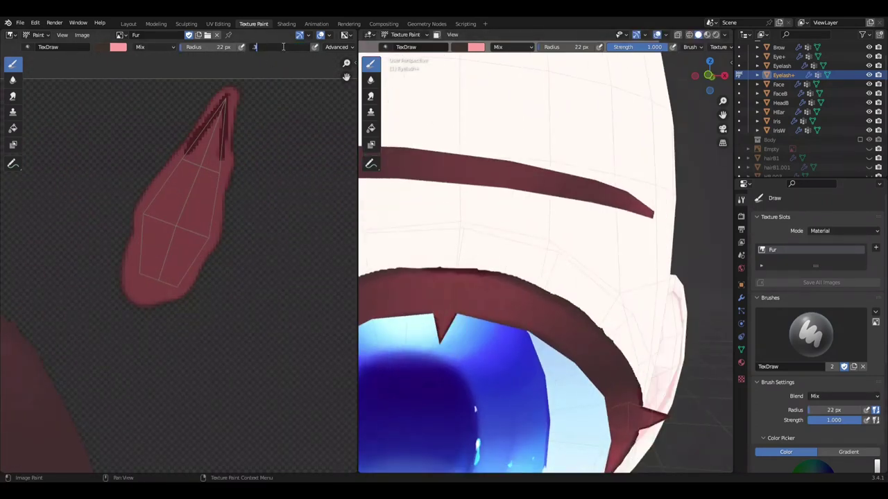
text(0.300)
- Back in Layout, raise the top spike vertices slightly and inspect the eyelash close up
click(129, 23)
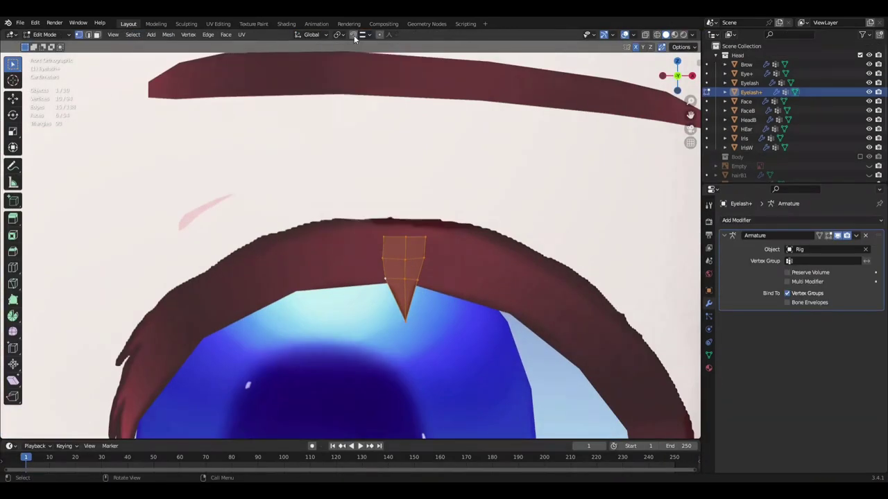
key(g)
click(457, 168)
mouse_move(457, 168)
middle_down()
mouse_move(513, 164)
mouse_move(600, 225)
middle_up()
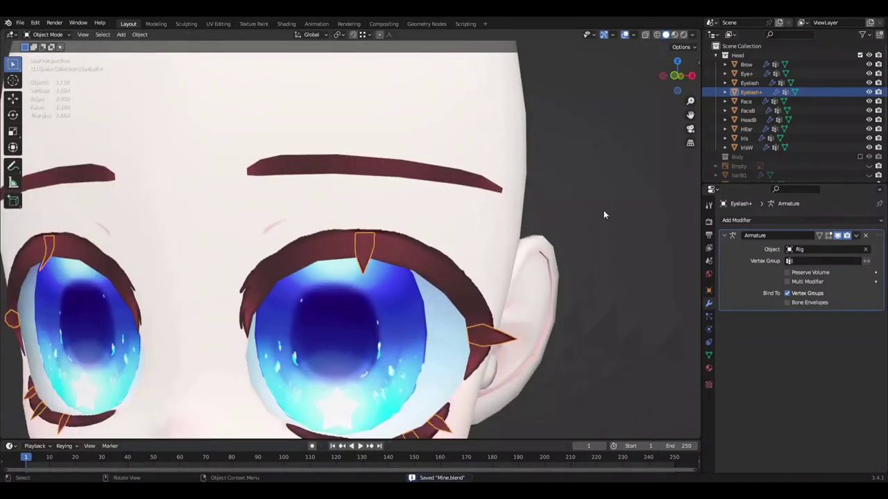
scroll(443, 288, up, 2)
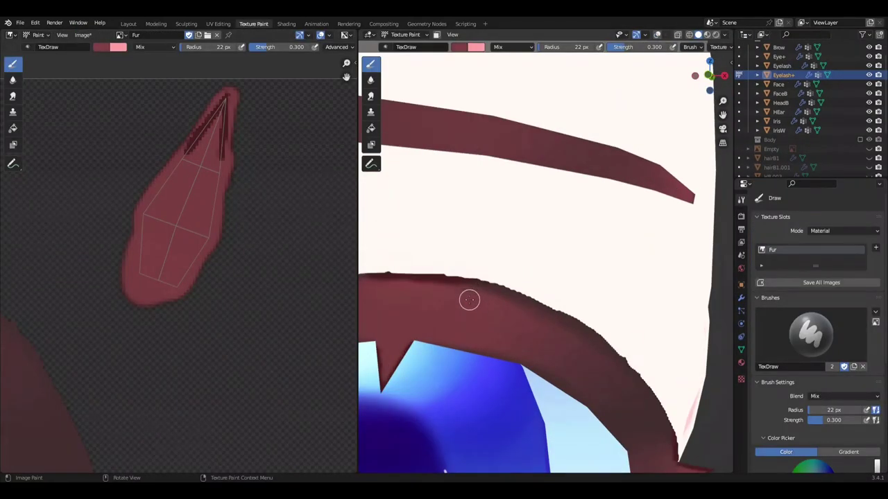
scroll(520, 291, up, 2)
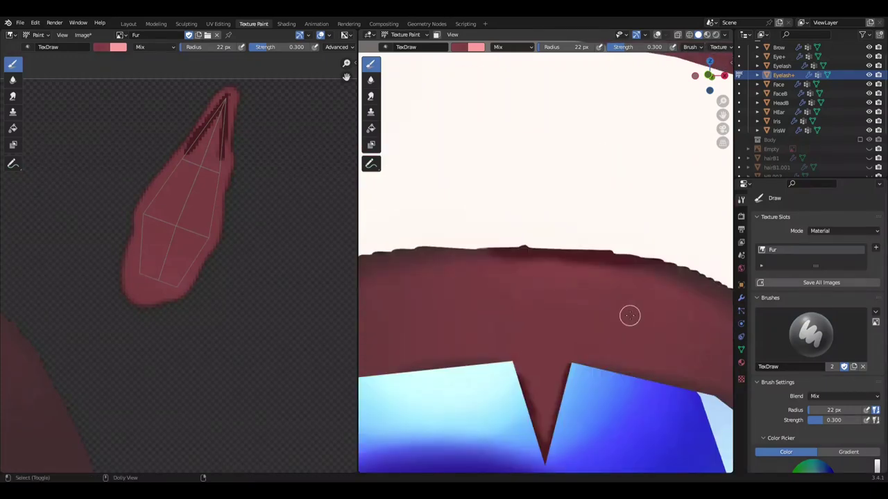
scroll(617, 292, down, 2)
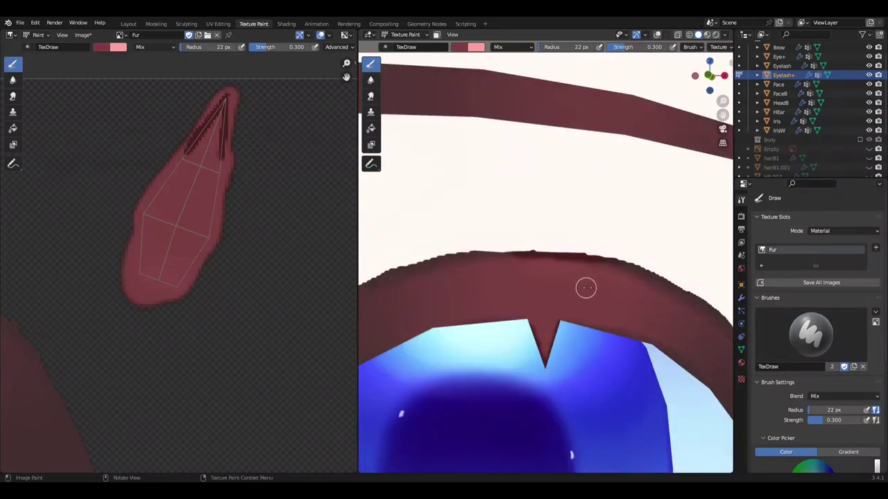
scroll(625, 305, down, 2)
scroll(570, 310, up, 2)
scroll(88, 203, down, 3)
scroll(583, 324, up, 2)
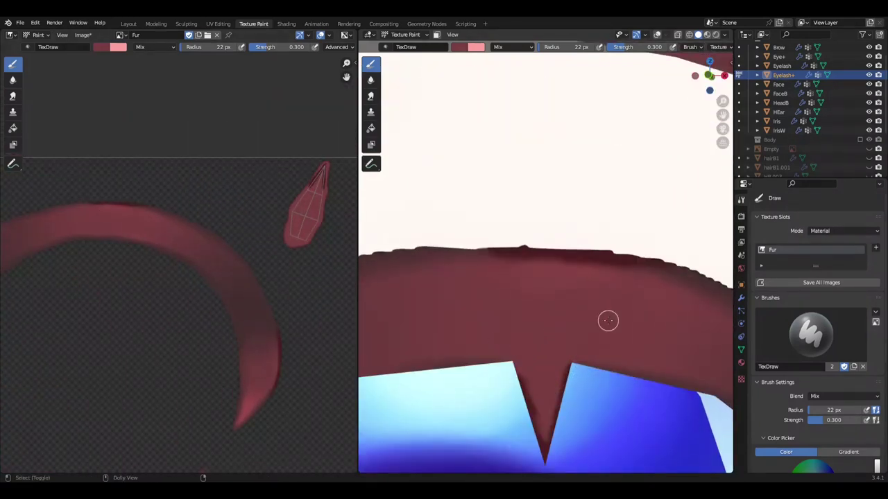
scroll(614, 331, down, 3)
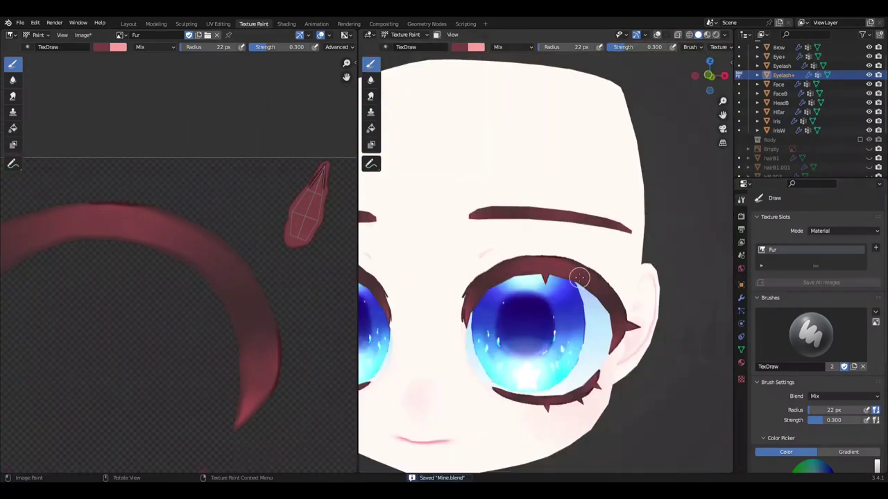
scroll(574, 242, up, 2)
scroll(536, 255, up, 2)
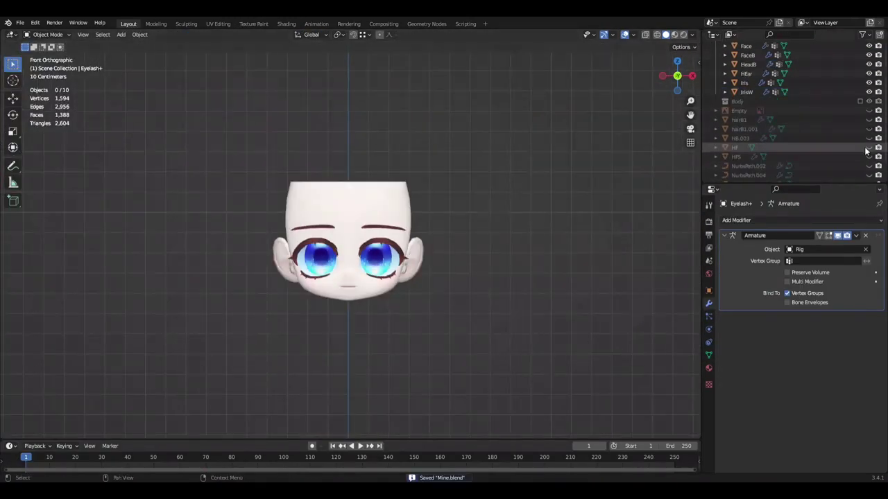
- Select an HFS side-hair edge loop and pull it toward the head with proportional falloff
middle_drag(477, 215, 398, 217)
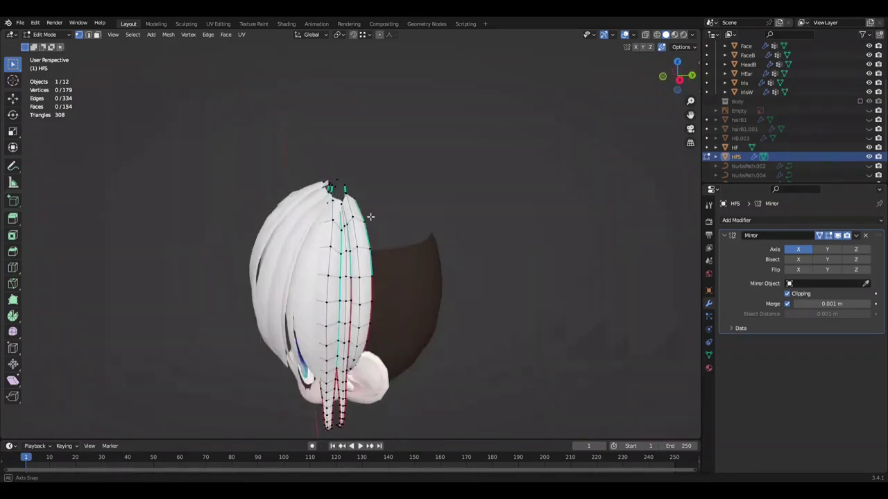
mouse_move(369, 217)
middle_down()
mouse_move(400, 241)
mouse_move(343, 259)
mouse_move(406, 244)
mouse_move(344, 258)
middle_up()
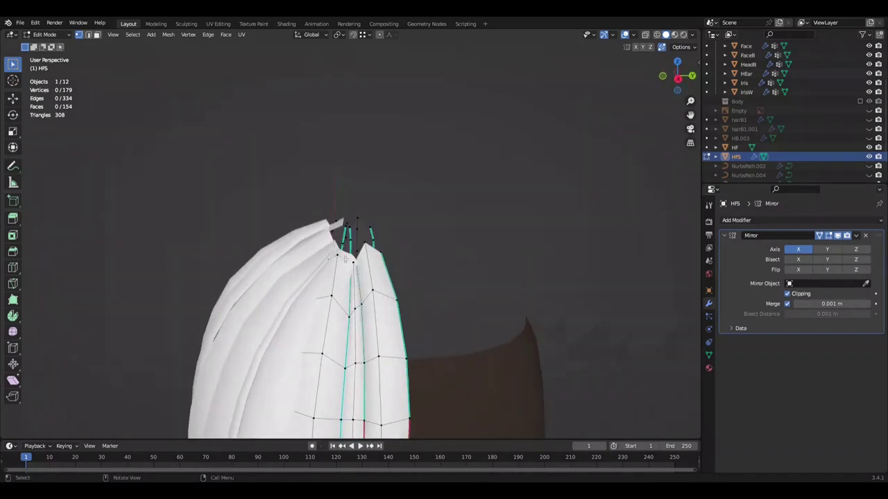
alt+click(345, 259)
key(KP_3)
key(g)
click(453, 148)
- Clear the selection, review the hair from the front, and switch editing to HF
middle_drag(453, 149, 527, 184)
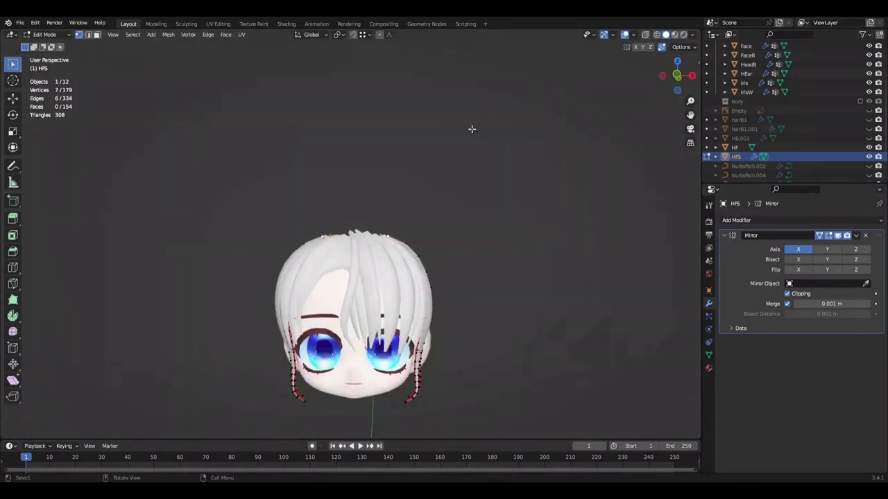
middle_drag(471, 129, 462, 185)
click(448, 182)
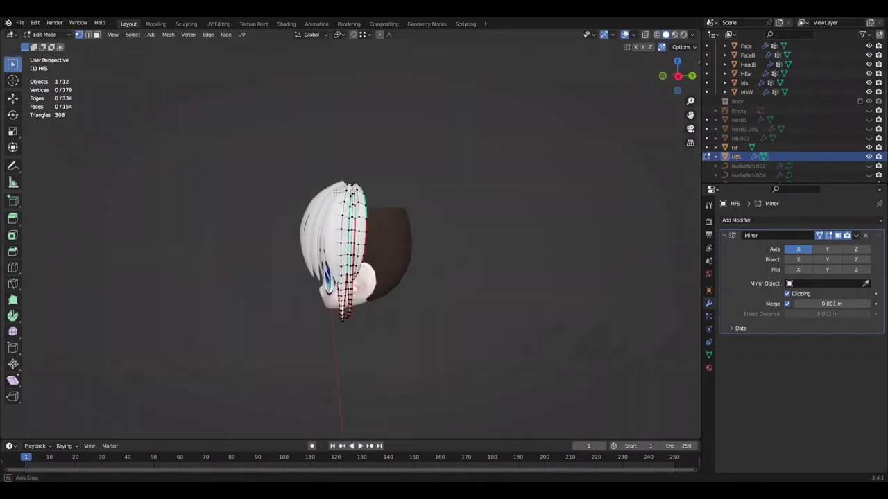
alt+middle_drag(514, 181, 428, 238)
key(alt+q)
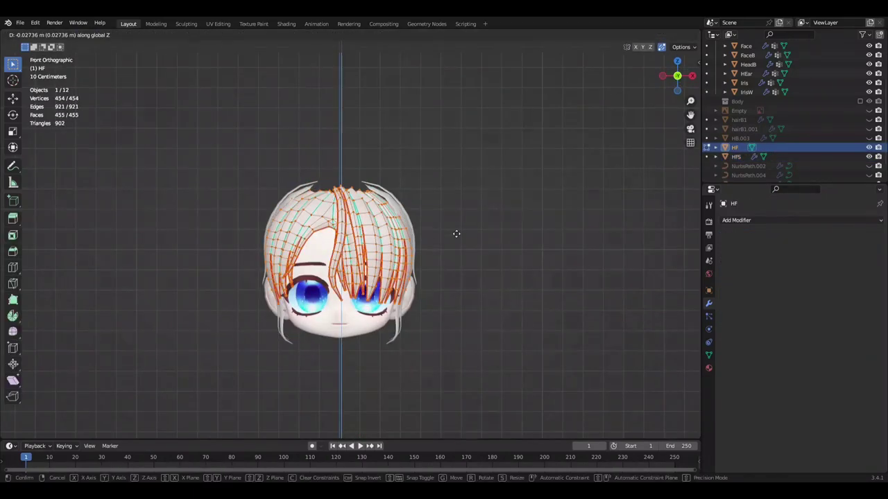
- Turn off see-through display and move the selected bangs vertices along Z
key(Escape)
key(alt+z)
key(g)
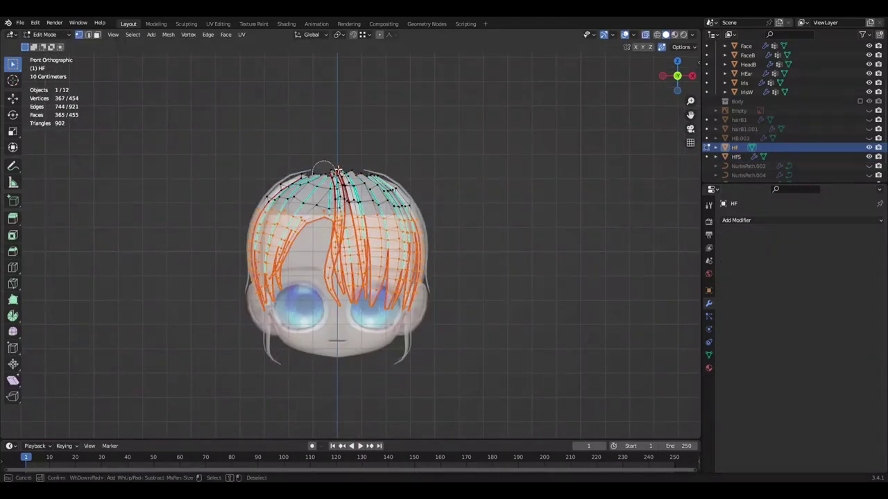
key(z)
click(569, 154)
alt+middle_drag(570, 154, 459, 184)
scroll(568, 132, up, 2)
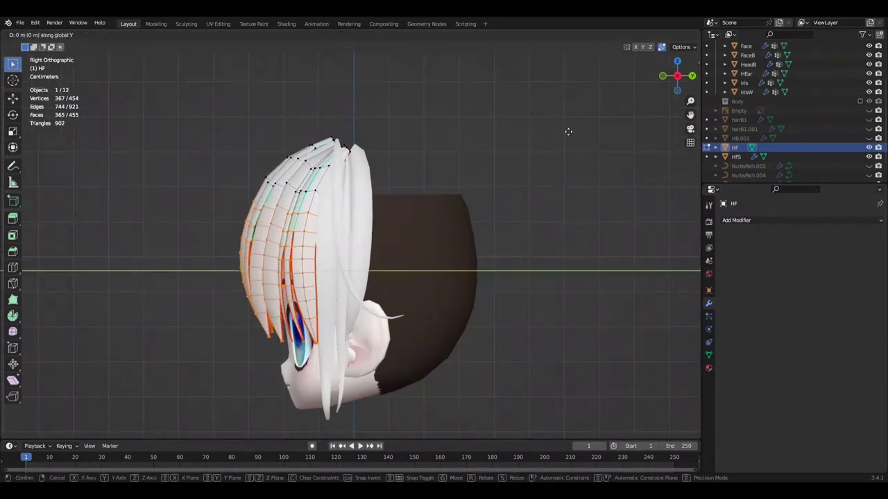
- Inspect how the bangs sit around the eye and head from several angles
middle_drag(568, 133, 590, 143)
scroll(540, 178, up, 5)
middle_drag(540, 178, 512, 183)
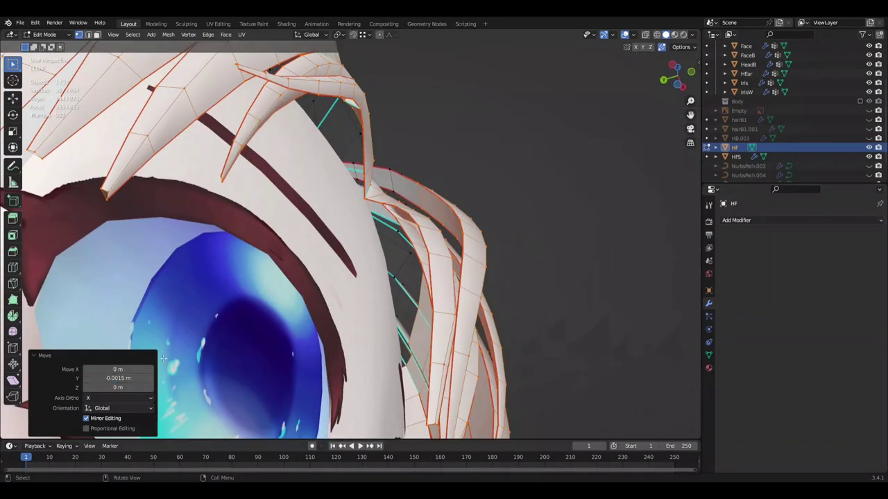
scroll(462, 311, down, 5)
scroll(539, 260, up, 5)
mouse_move(539, 259)
middle_down()
mouse_move(546, 296)
mouse_move(503, 242)
mouse_move(392, 282)
mouse_move(540, 228)
mouse_move(285, 203)
mouse_move(527, 154)
middle_up()
scroll(503, 244, up, 1)
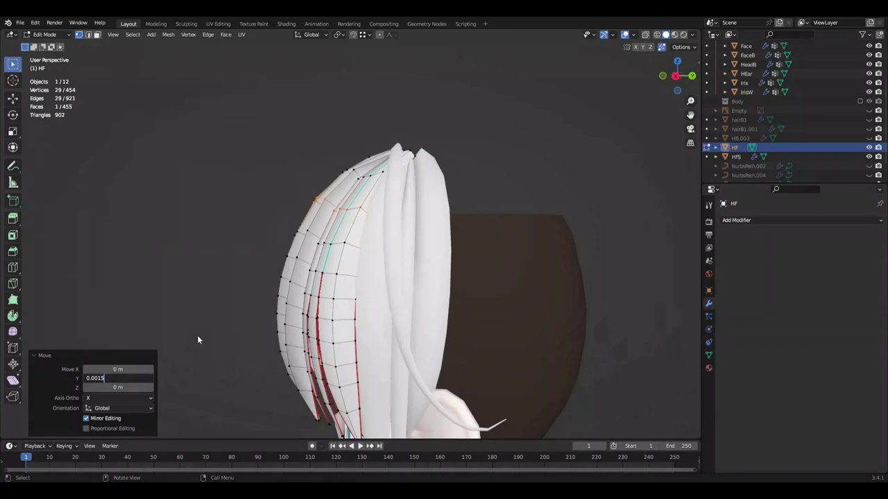
scroll(510, 258, down, 5)
mouse_move(510, 258)
middle_down()
mouse_move(485, 285)
mouse_move(288, 311)
mouse_move(339, 251)
mouse_move(525, 247)
mouse_move(327, 240)
mouse_move(513, 218)
mouse_move(495, 257)
mouse_move(515, 251)
mouse_move(330, 244)
mouse_move(437, 285)
mouse_move(443, 233)
middle_up()
- Join the HFS side hair into the HF mesh with Ctrl+J and enter Edit Mode
key(KP_1)
key(Tab)
scroll(339, 251, up, 3)
key(ctrl+j)
key(Tab)
- Select the left bang strand vertices and push them outward from the head
drag(281, 308, 305, 248)
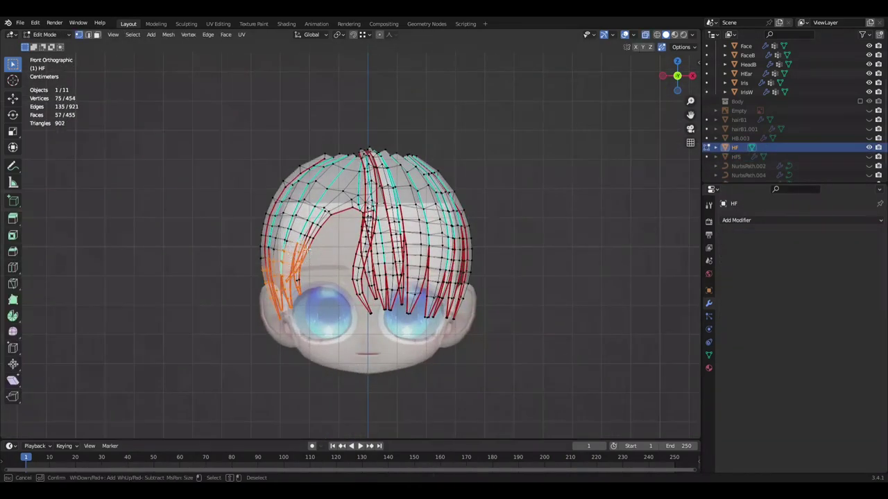
scroll(426, 145, down, 2)
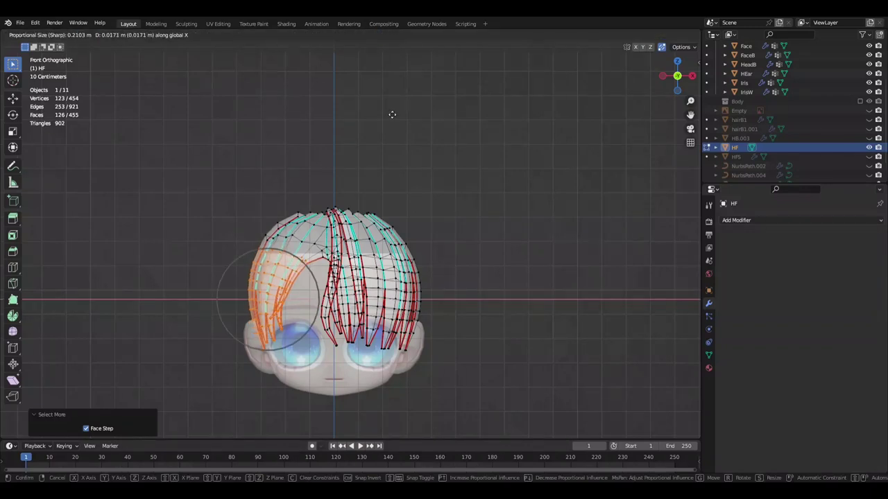
click(504, 188)
mouse_move(503, 194)
middle_down()
mouse_move(495, 271)
mouse_move(466, 334)
middle_up()
key(KP_7)
scroll(468, 343, up, 4)
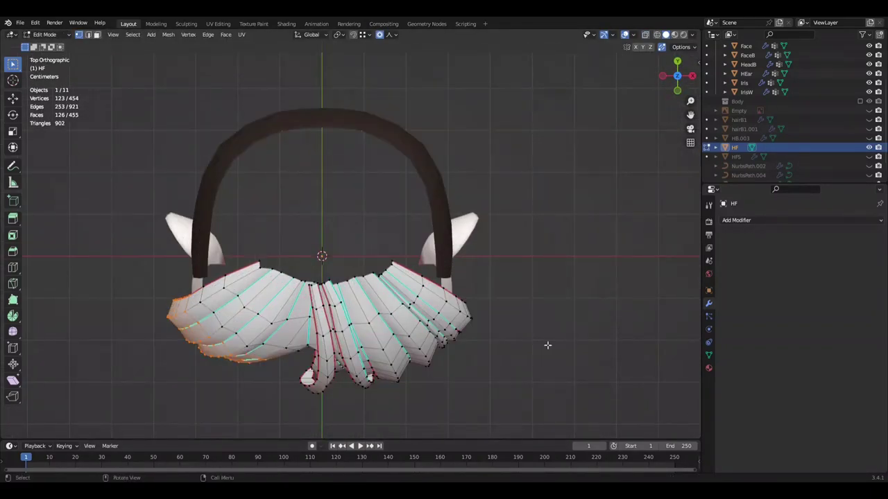
mouse_move(460, 307)
middle_down()
mouse_move(486, 208)
mouse_move(440, 208)
mouse_move(527, 224)
mouse_move(481, 220)
mouse_move(516, 191)
middle_up()
- Nudge the selected left bang vertices along X with soft falloff to wrap the head
key(g)
key(x)
click(504, 194)
key(g)
key(x)
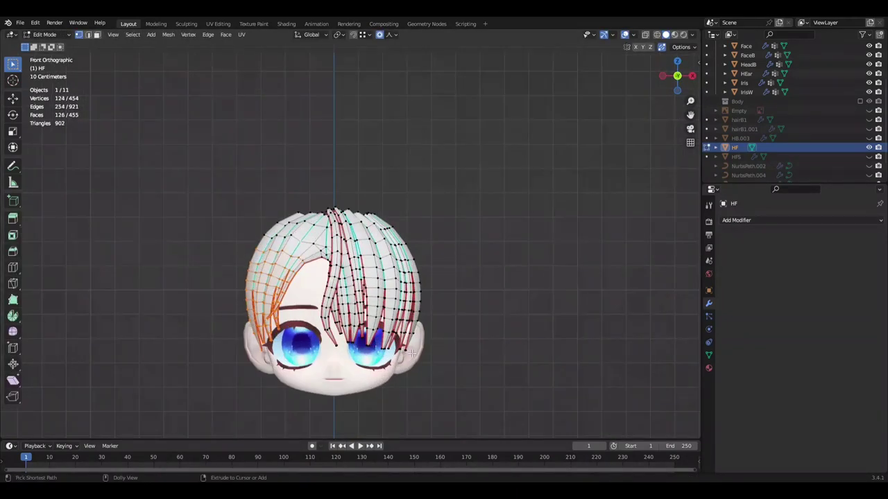
key(g)
key(x)
click(470, 216)
middle_drag(469, 216, 498, 243)
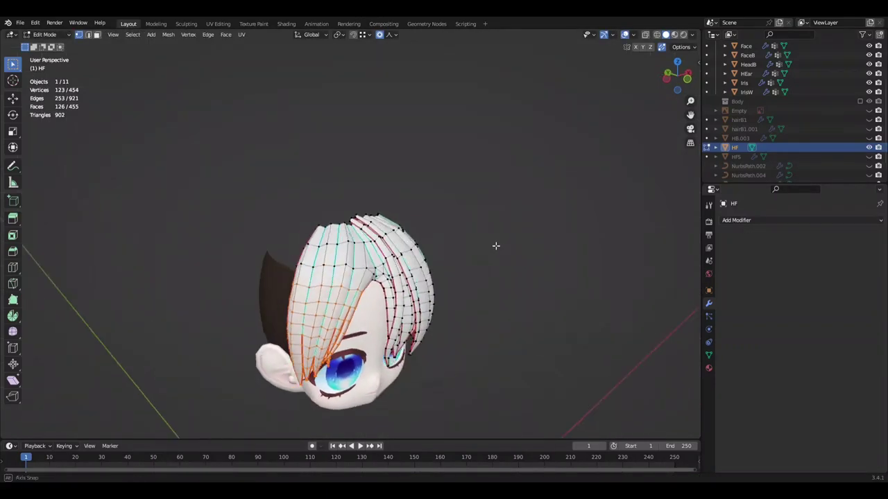
scroll(495, 246, up, 1)
- Reposition a single bang vertex and save Mine.blend
click(339, 303)
key(ctrl+s)
key(g)
click(540, 278)
middle_drag(541, 278, 296, 286)
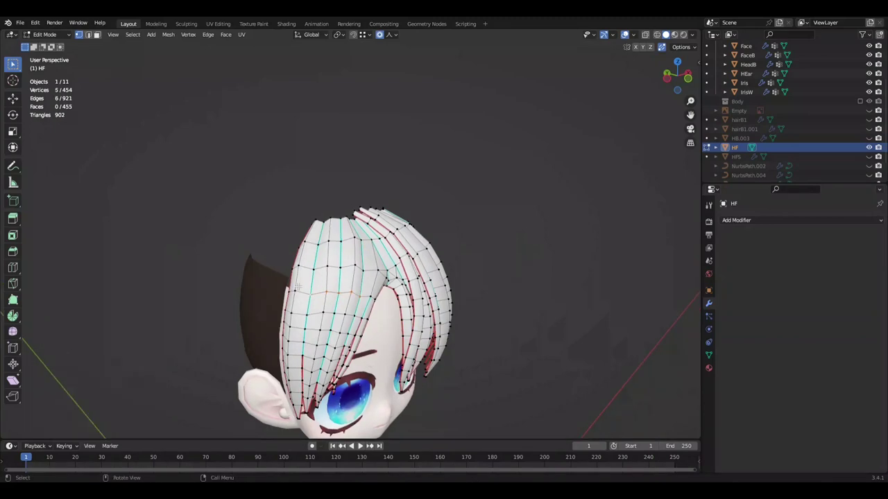
- Move a vertex on the bang's edge along Y with proportional editing
click(288, 225)
key(g)
key(y)
mouse_move(288, 224)
middle_down()
mouse_move(509, 220)
mouse_move(412, 204)
middle_up()
click(475, 200)
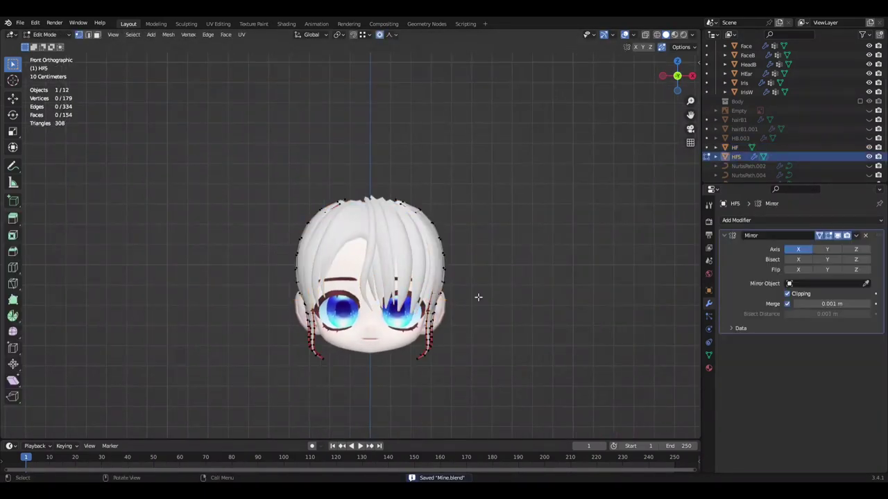
- Raise the selected side hair vertices along Z in two moves
middle_drag(381, 259, 398, 236)
middle_drag(438, 323, 385, 330)
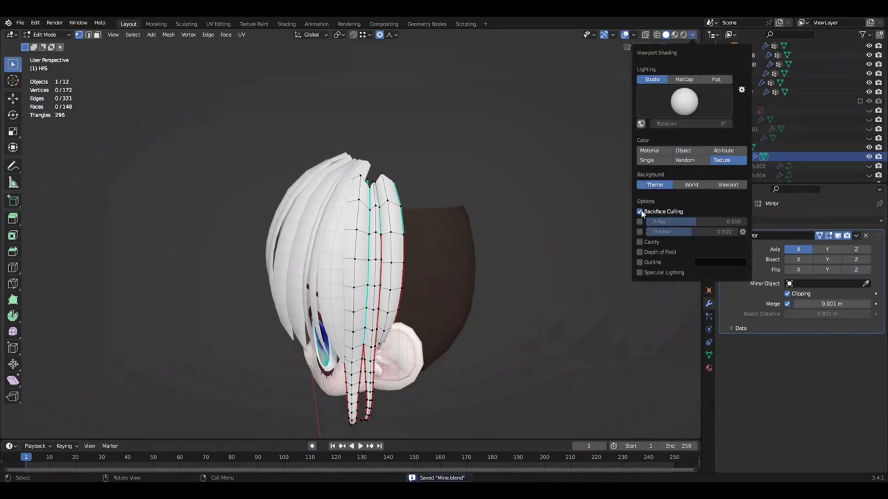
key(g)
key(z)
mouse_move(603, 291)
middle_down()
mouse_move(553, 236)
mouse_move(563, 220)
mouse_move(528, 224)
mouse_move(430, 298)
middle_up()
click(553, 236)
key(g)
key(z)
click(559, 207)
- Merge the two pointed tip vertices of the side hair at center
key(2)
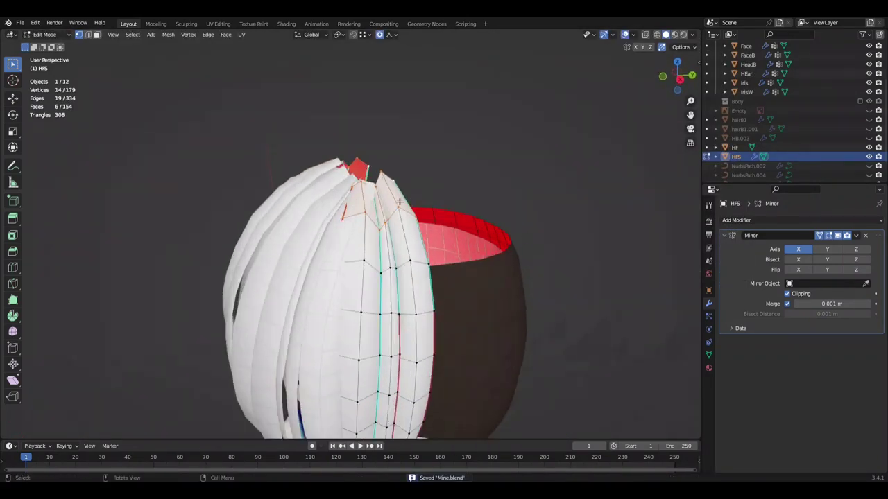
scroll(398, 331, up, 5)
key(m)
click(398, 332)
scroll(398, 332, down, 4)
middle_drag(399, 331, 386, 201)
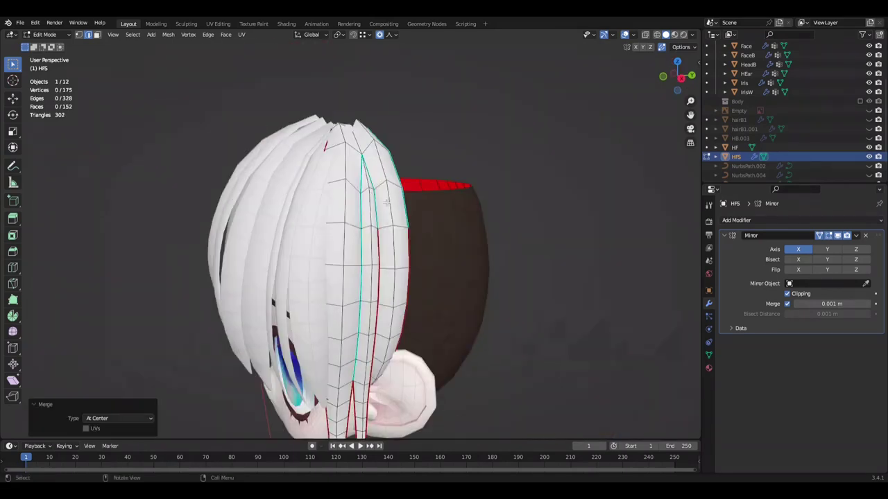
scroll(475, 226, down, 3)
middle_drag(432, 231, 517, 220)
scroll(517, 220, up, 5)
- Merge another pair of tip vertices and scale the strand edge down to 0.6
key(m)
click(600, 250)
text(ss.6)
key(Return)
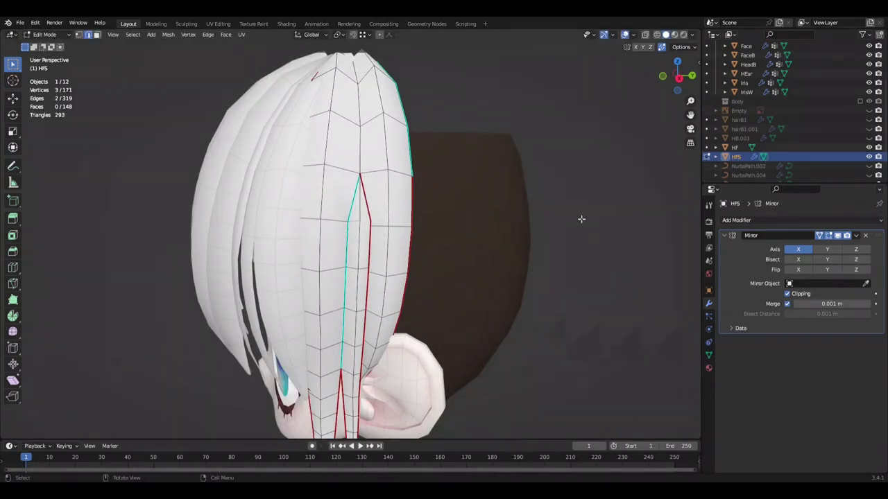
middle_drag(581, 219, 99, 44)
scroll(564, 281, down, 3)
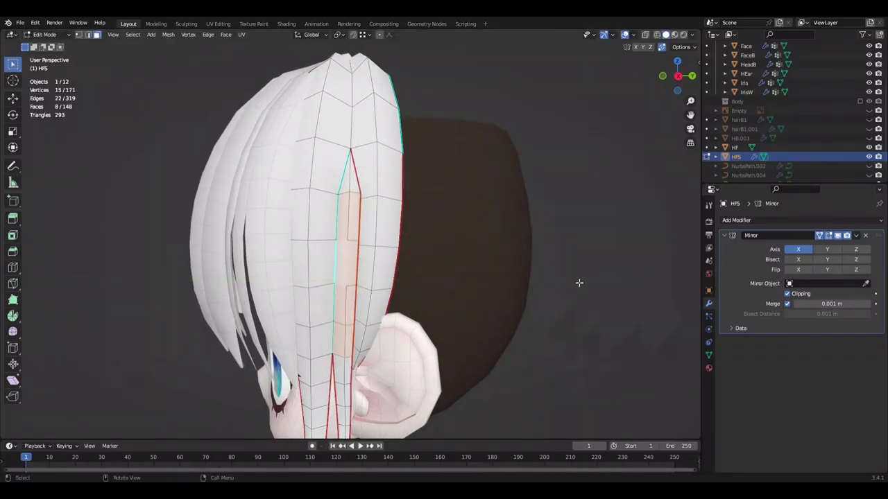
- Select an edge on the strand, then undo the last change
key(2)
scroll(388, 194, up, 1)
click(350, 179)
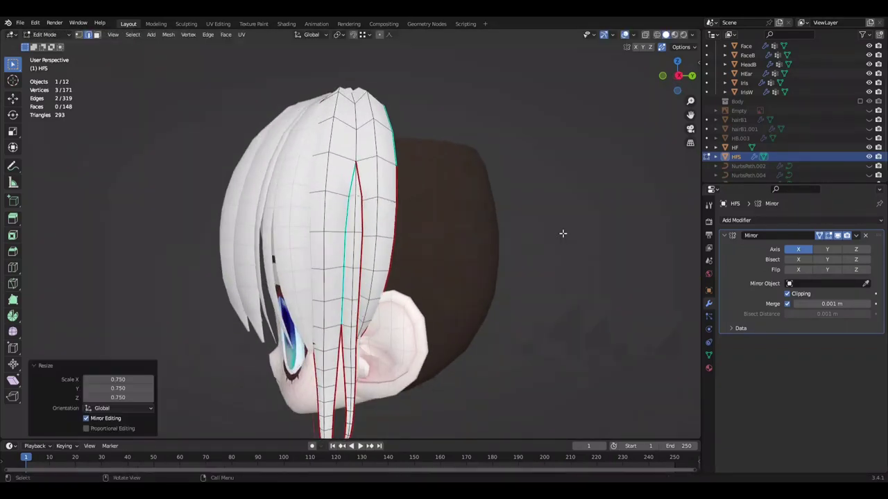
mouse_move(562, 234)
middle_down()
mouse_move(500, 292)
mouse_move(495, 244)
mouse_move(521, 279)
mouse_move(628, 292)
mouse_move(466, 272)
middle_up()
key(ctrl+z)
key(ctrl+z)
- Grow the selection, shift the strand top along X and scale it down
mouse_move(569, 263)
middle_down()
mouse_move(416, 228)
mouse_move(520, 208)
mouse_move(587, 182)
middle_up()
key(ctrl+KP_Add)
key(g)
key(x)
click(536, 203)
mouse_move(537, 203)
middle_down()
mouse_move(557, 212)
mouse_move(517, 203)
middle_up()
key(s)
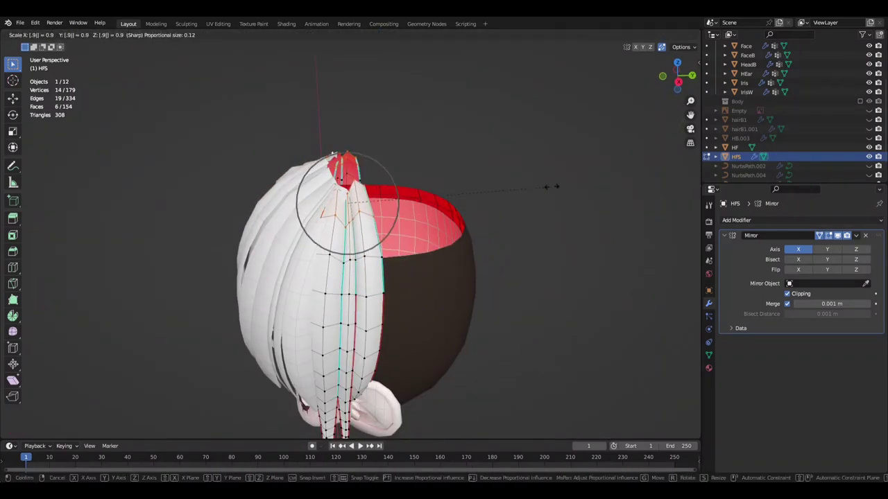
click(552, 187)
- From the right side view, grow the vertex selection further
mouse_move(551, 186)
middle_down()
mouse_move(599, 174)
mouse_move(466, 216)
middle_up()
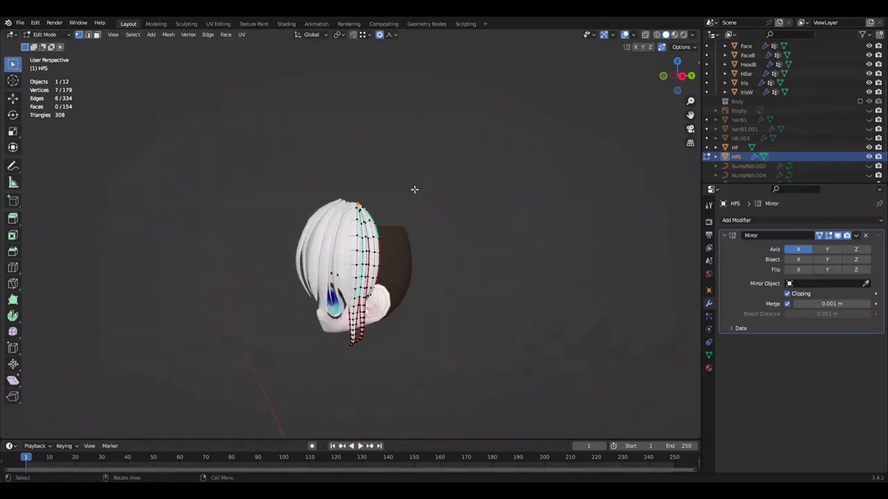
key(KP_3)
key(ctrl+KP_Add)
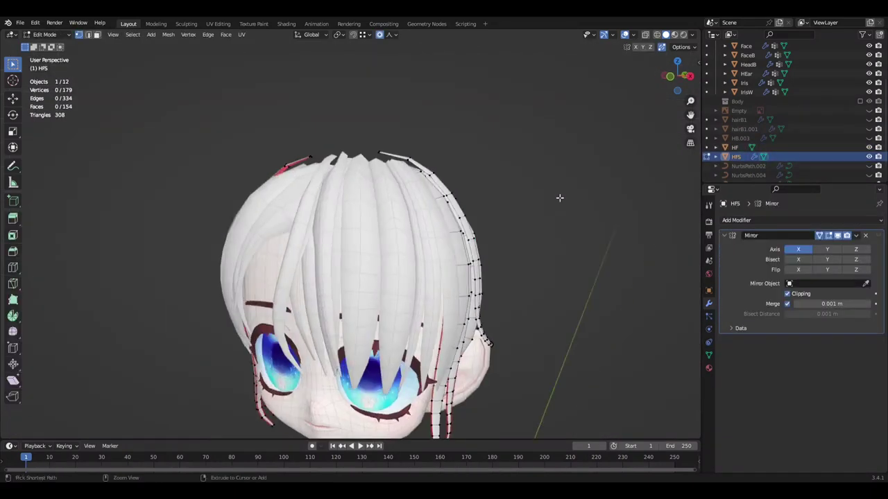
middle_drag(351, 175, 415, 160)
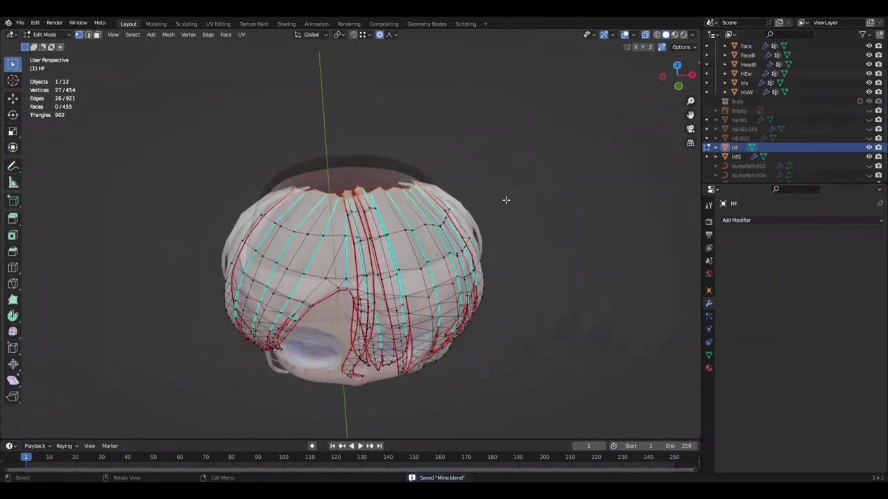
- Confirm a proportional move from the side view and check the head from the front
key(KP_3)
click(492, 130)
middle_drag(493, 130, 486, 204)
scroll(485, 203, up, 5)
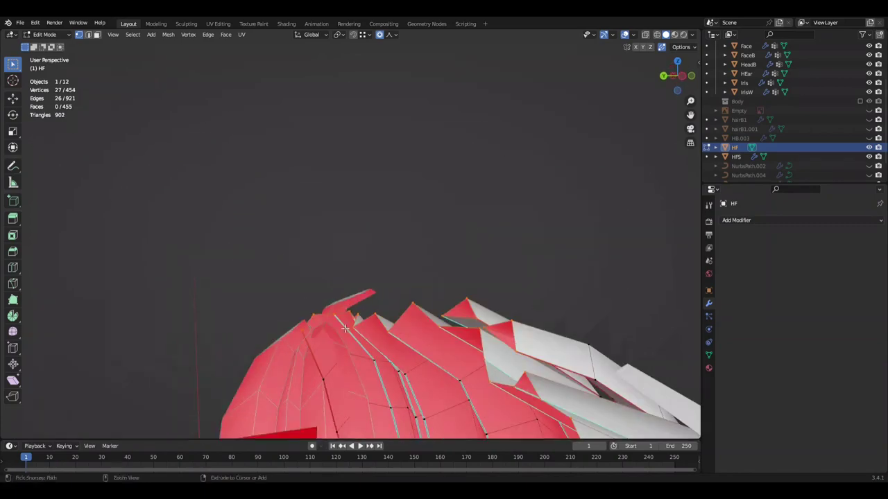
middle_drag(361, 95, 522, 276)
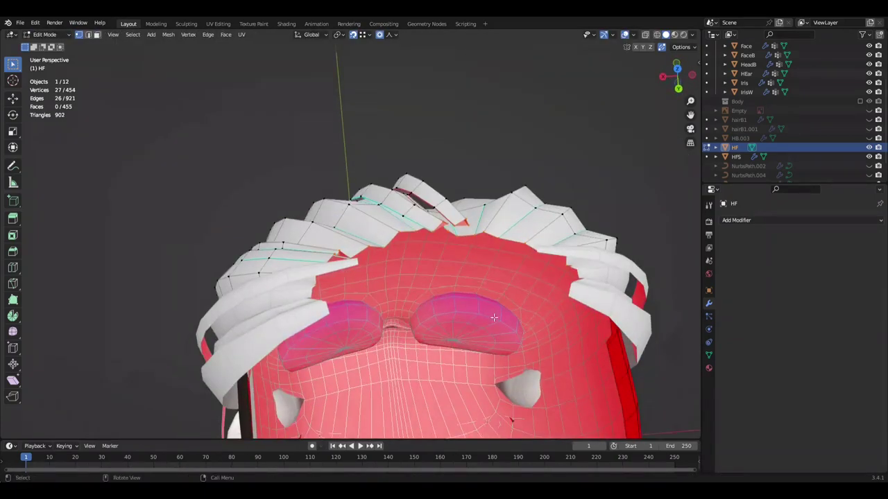
scroll(522, 275, down, 5)
scroll(474, 234, up, 4)
scroll(474, 233, down, 5)
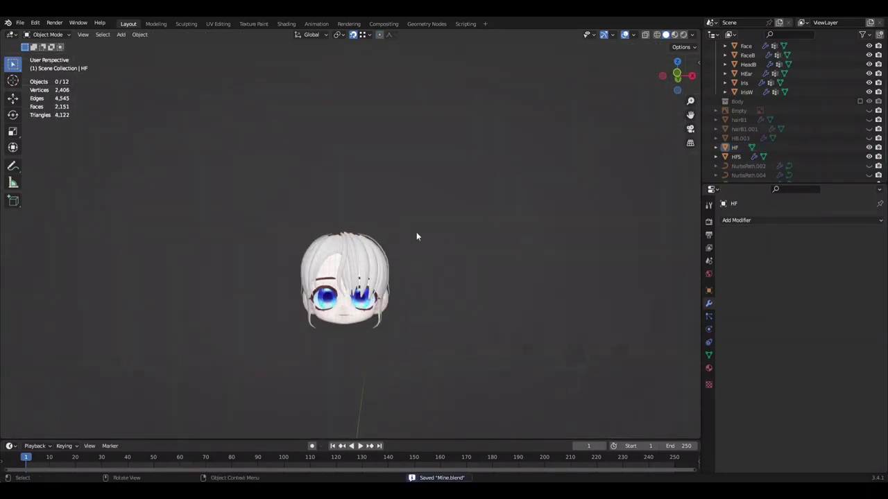
- In Edit Mode, move the selected vertices and pick a single vertex
key(Tab)
mouse_move(485, 278)
middle_down()
mouse_move(371, 236)
mouse_move(465, 283)
mouse_move(430, 229)
mouse_move(388, 292)
mouse_move(349, 274)
mouse_move(462, 247)
mouse_move(574, 249)
middle_up()
key(g)
click(466, 283)
click(350, 273)
scroll(389, 261, up, 5)
mouse_move(389, 262)
middle_down()
mouse_move(451, 201)
mouse_move(485, 229)
middle_up()
- Switch to the front bangs, select a vertex path, clear it and save
key(alt+q)
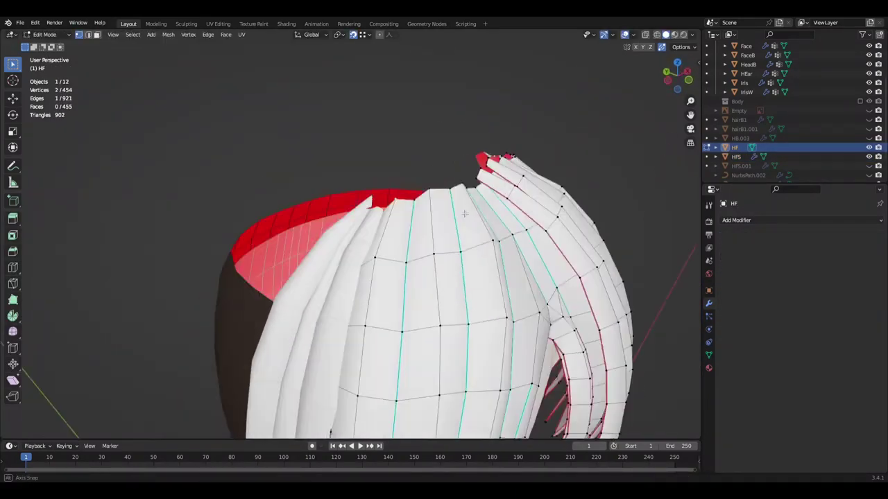
scroll(485, 229, down, 3)
ctrl+click(372, 309)
click(559, 348)
middle_drag(559, 348, 409, 314)
key(ctrl+s)
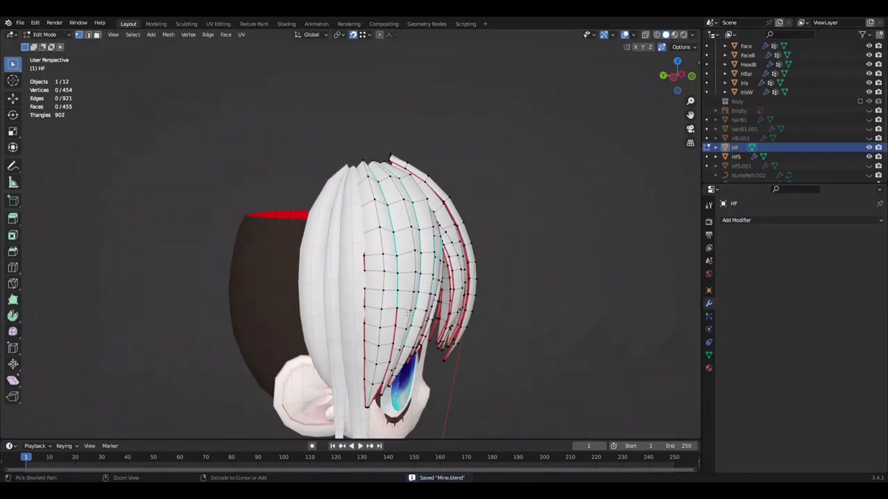
- Move bang vertices along Y toward the head and save the file
right_click(581, 287)
mouse_move(581, 287)
middle_down()
mouse_move(569, 317)
mouse_move(402, 338)
middle_up()
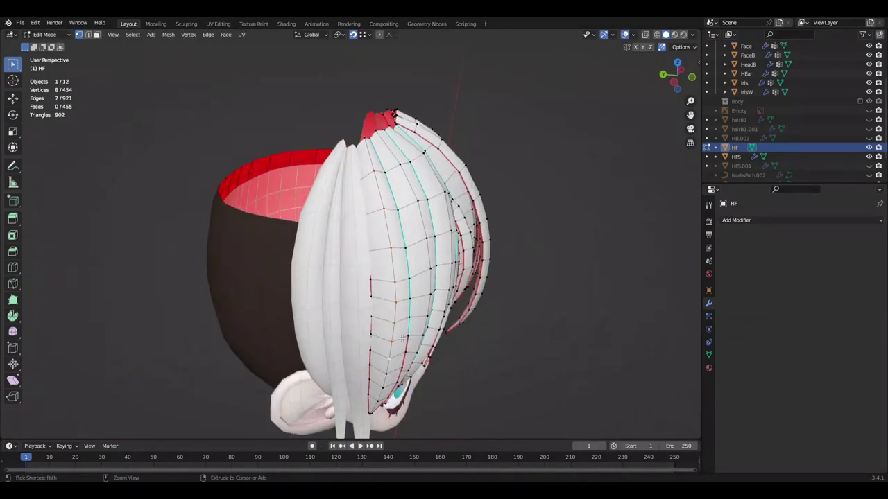
key(ctrl+s)
mouse_move(594, 319)
middle_down()
mouse_move(576, 337)
mouse_move(417, 280)
middle_up()
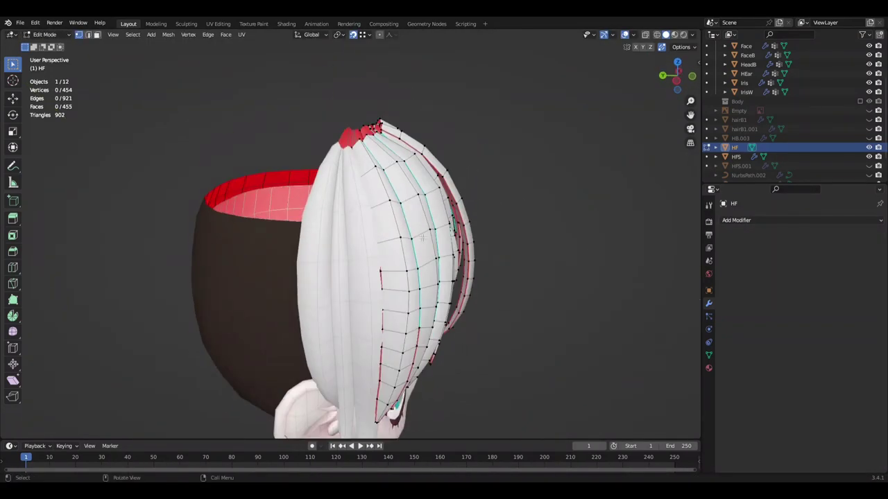
click(589, 294)
middle_drag(589, 293, 629, 258)
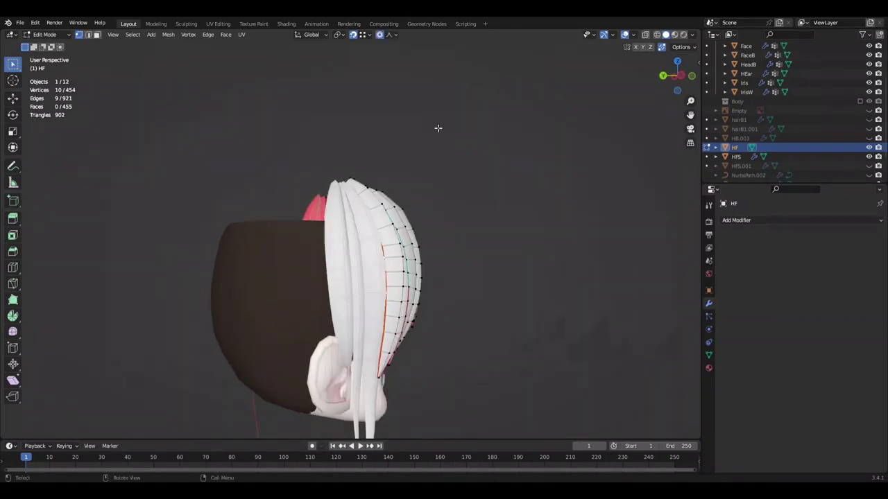
- Pull two strand-edge vertices along Y with proportional editing
click(529, 220)
key(ctrl+s)
mouse_move(529, 220)
middle_down()
mouse_move(567, 254)
mouse_move(535, 229)
mouse_move(501, 238)
mouse_move(525, 201)
mouse_move(454, 234)
mouse_move(521, 224)
mouse_move(539, 132)
mouse_move(506, 152)
mouse_move(454, 218)
mouse_move(550, 208)
mouse_move(538, 183)
middle_up()
key(g)
key(y)
click(571, 252)
- Raise a bang vertex along Z, then move vertices on the side hair
click(539, 132)
key(g)
key(z)
click(539, 125)
key(g)
click(485, 180)
key(g)
click(550, 208)
- Back on the bangs, nudge a vertex -0.000283 m along X with mirror editing
click(430, 229)
mouse_move(430, 229)
middle_down()
mouse_move(404, 230)
mouse_move(437, 244)
middle_up()
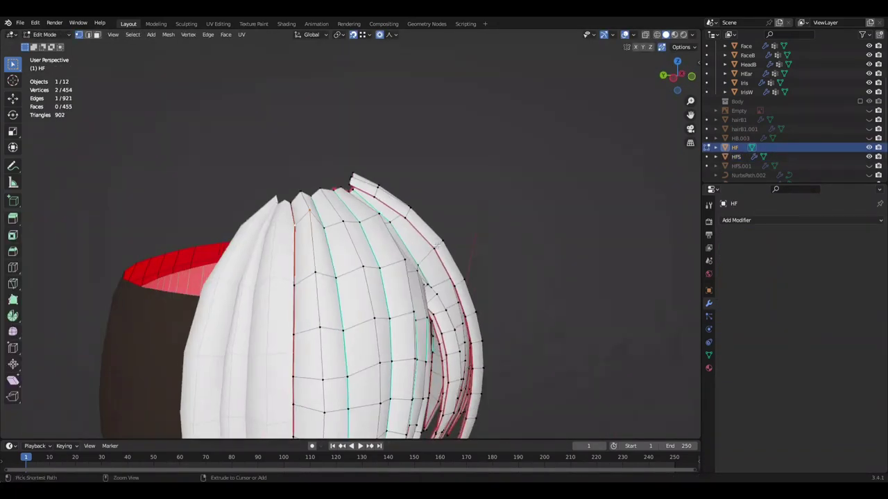
middle_drag(330, 314, 493, 256)
click(493, 256)
key(Tab)
key(alt+q)
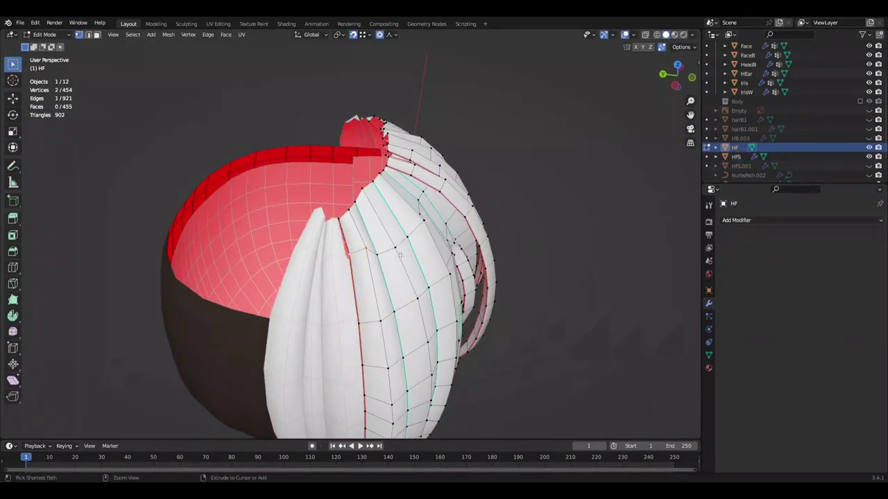
mouse_move(317, 93)
middle_down()
mouse_move(454, 113)
mouse_move(360, 102)
mouse_move(321, 111)
middle_up()
key(g)
key(x)
click(373, 119)
- Rotate a bang edge around Y, save, and move a strand-edge vertex path along Y
shift+click(347, 125)
key(r)
key(y)
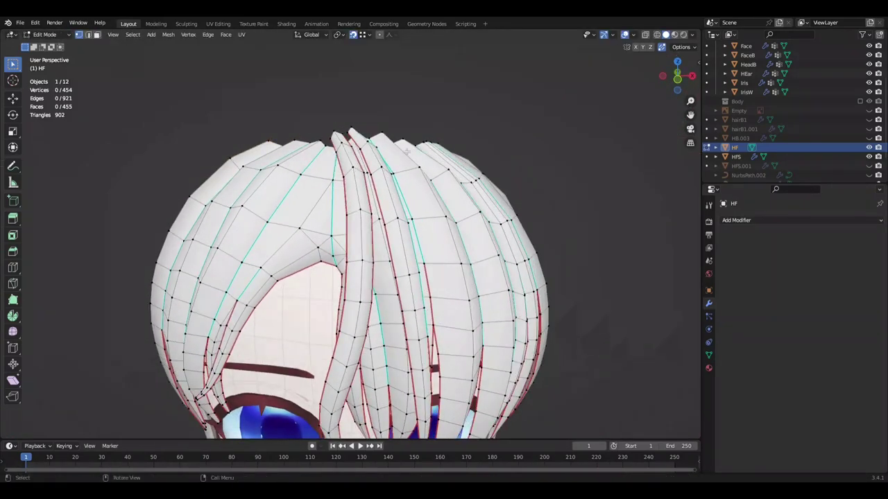
key(ctrl+s)
middle_drag(407, 152, 256, 242)
ctrl+click(369, 261)
mouse_move(371, 261)
middle_down()
mouse_move(534, 293)
mouse_move(467, 329)
middle_up()
click(550, 272)
- Select another strand vertex path, clear the selection, view from the front and save
key(alt+a)
mouse_move(551, 271)
middle_down()
mouse_move(580, 244)
mouse_move(300, 179)
middle_up()
click(584, 235)
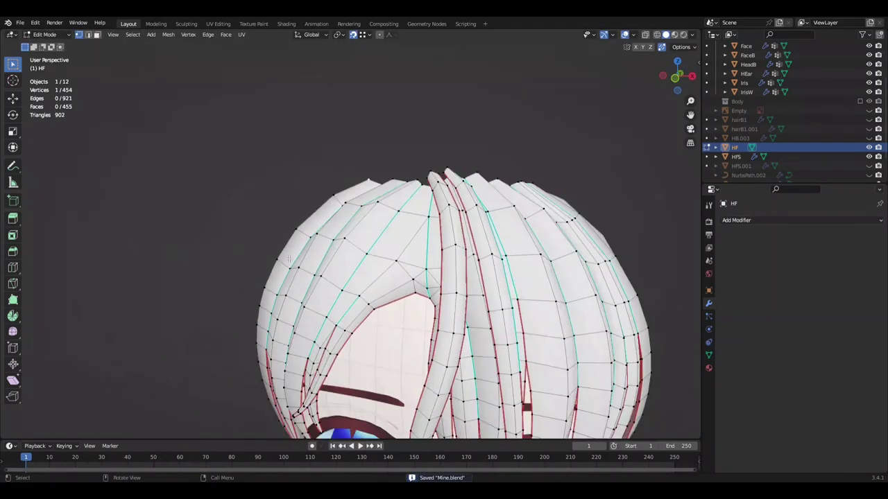
key(alt+a)
key(KP_1)
key(ctrl+s)
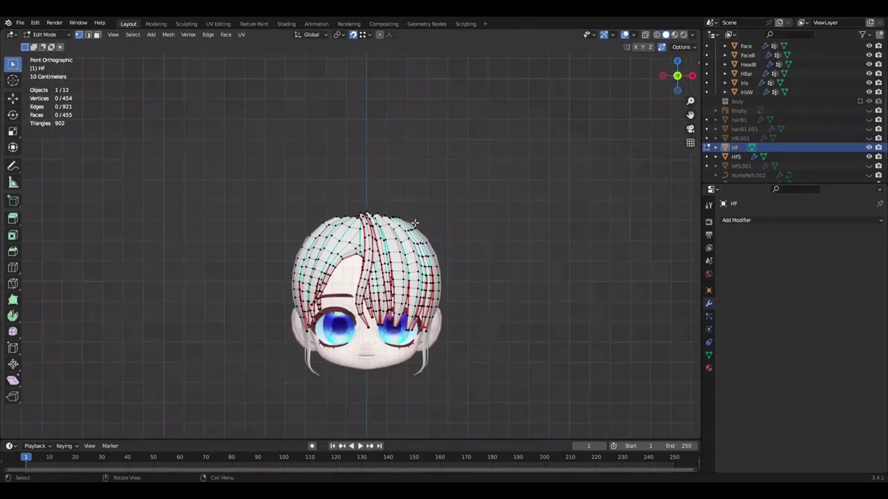
- Confirm the sideways X shift of the HF bang vertices from the front view and save
click(509, 215)
key(KP_1)
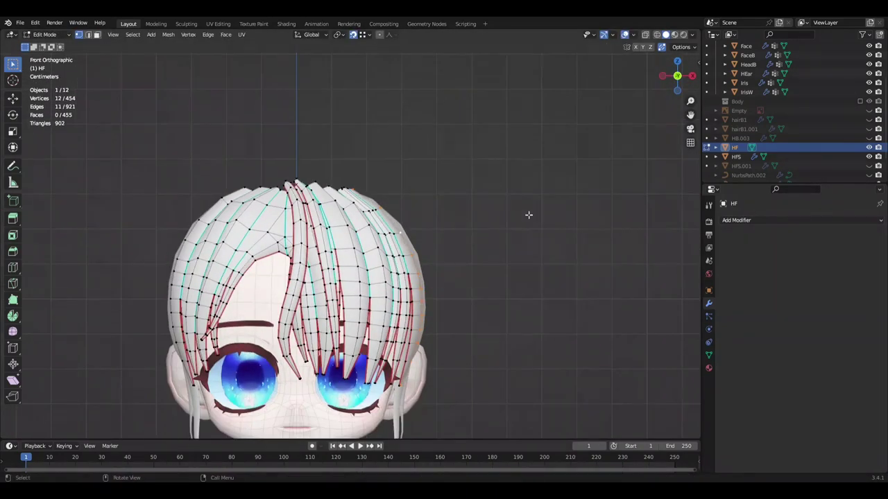
text(.01)
click(529, 215)
scroll(520, 217, down, 3)
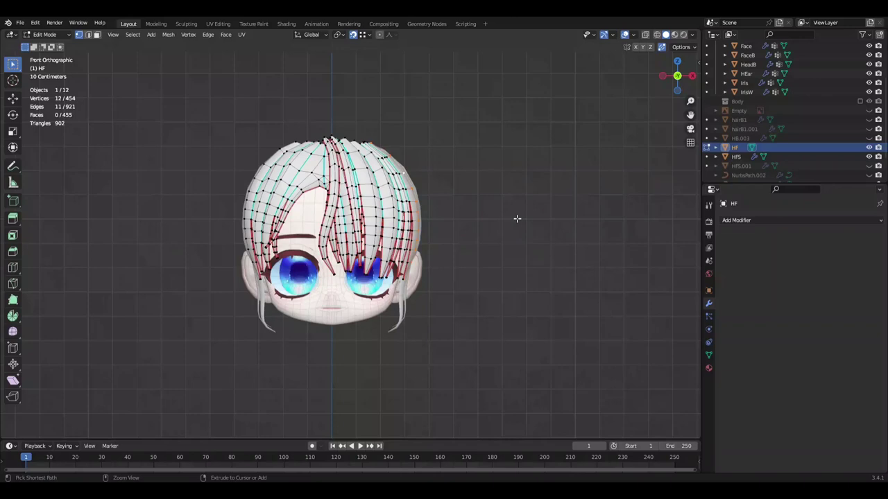
key(Tab)
scroll(514, 226, up, 3)
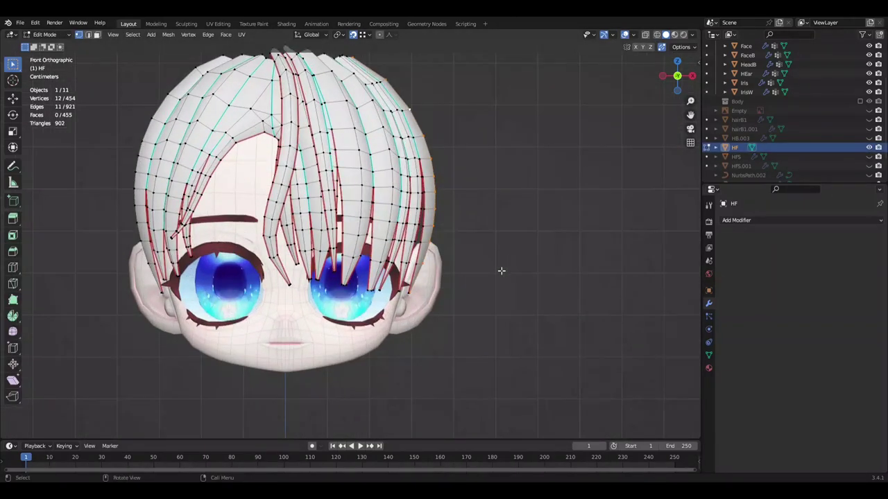
scroll(471, 256, down, 3)
key(alt+a)
key(ctrl+s)
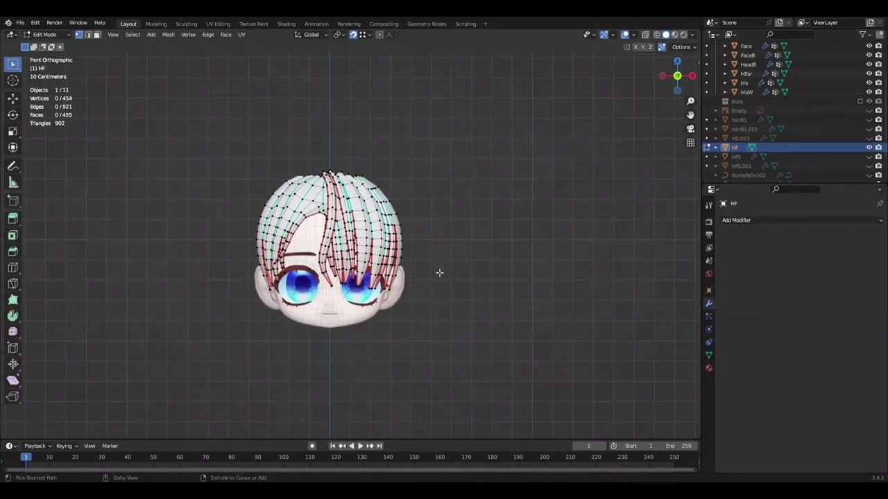
- Pull the strand vertices along Y toward the head, then deselect and save
middle_drag(391, 208, 456, 121)
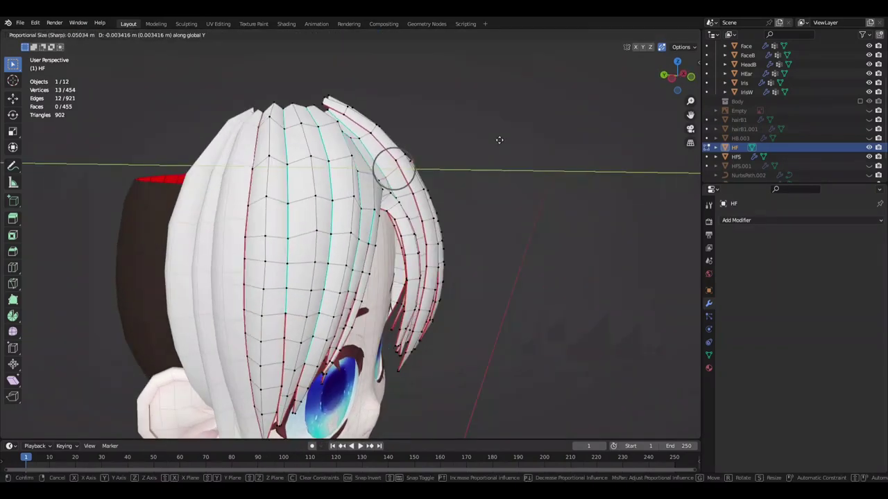
middle_drag(499, 139, 360, 142)
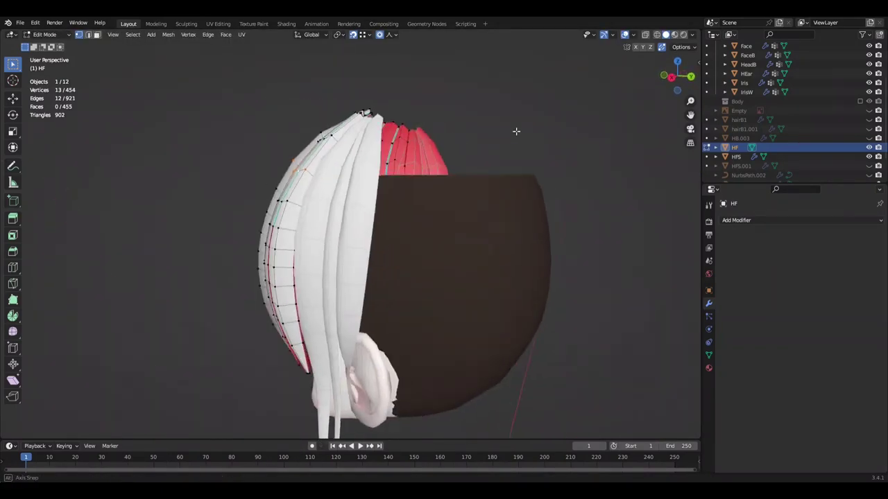
key(alt+a)
key(ctrl+s)
mouse_move(488, 139)
middle_down()
mouse_move(479, 158)
mouse_move(499, 182)
middle_up()
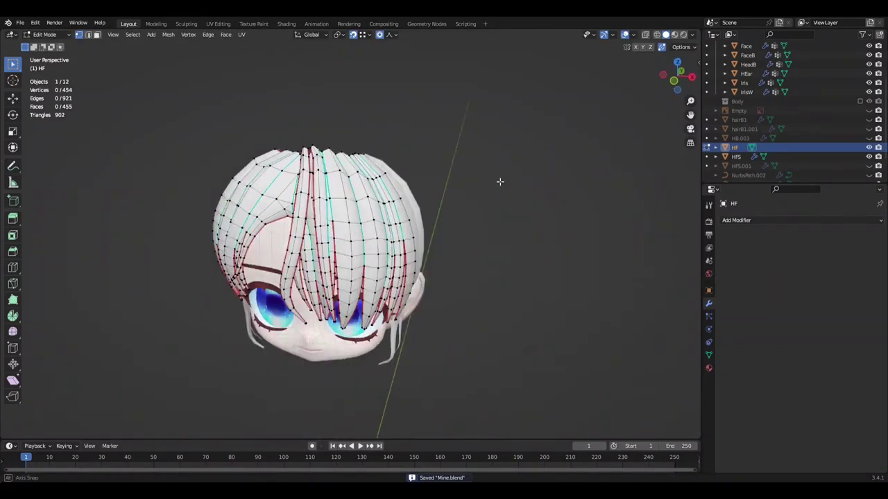
middle_drag(390, 180, 469, 178)
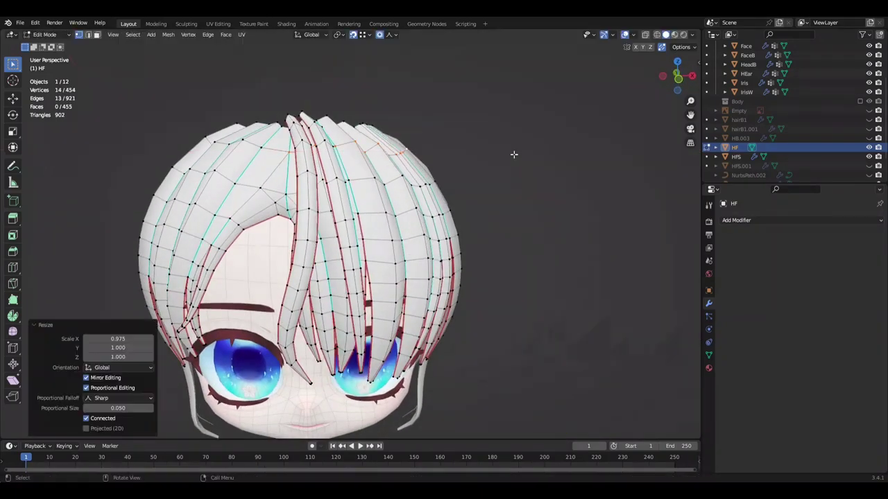
- Narrow the side strand along X with proportional falloff, growing the selection along it
key(s)
key(x)
middle_drag(575, 169, 545, 205)
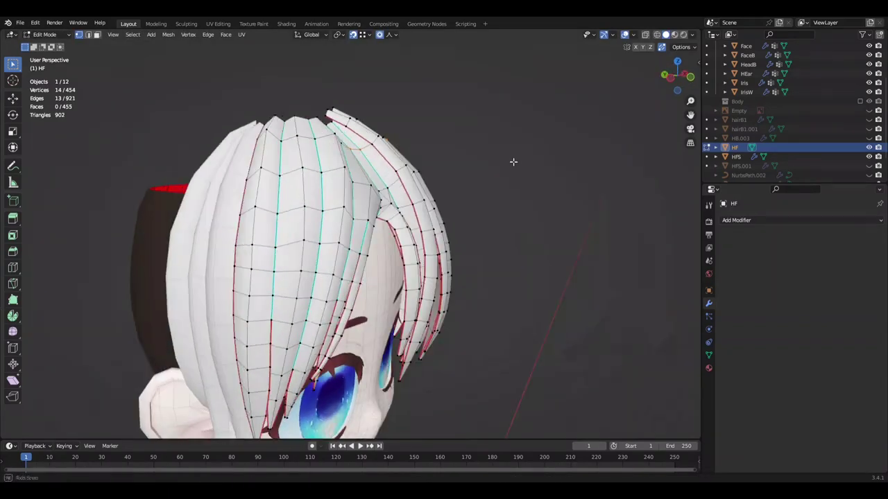
mouse_move(382, 171)
middle_down()
mouse_move(306, 175)
mouse_move(524, 174)
mouse_move(365, 182)
middle_up()
click(303, 184)
middle_drag(303, 184, 543, 133)
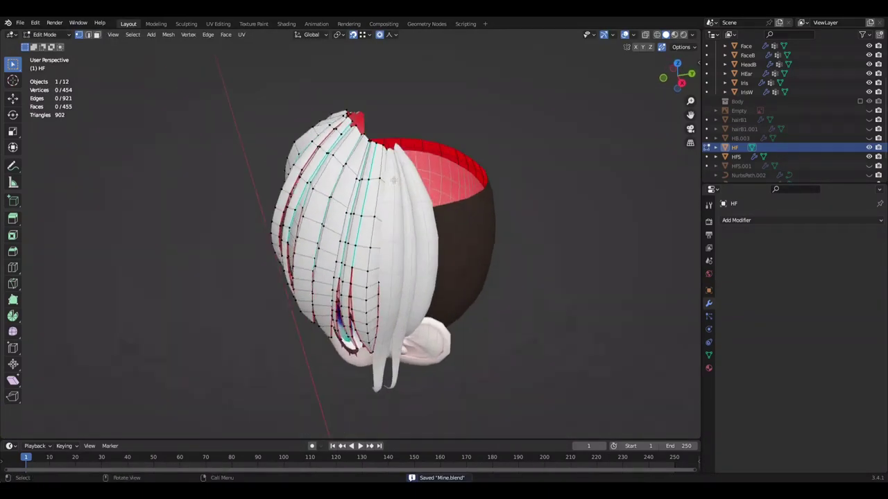
key(ctrl+KP_Add)
mouse_move(342, 203)
middle_down()
mouse_move(588, 131)
mouse_move(574, 112)
mouse_move(527, 164)
middle_up()
click(572, 112)
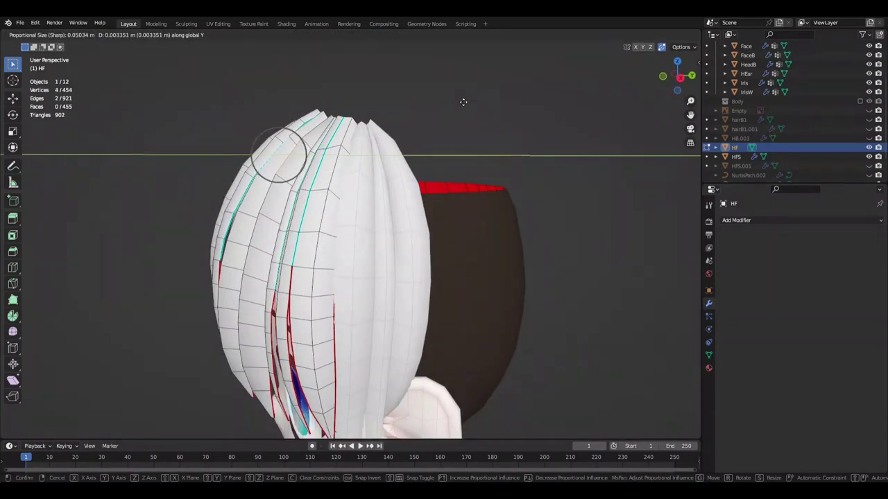
- Move the strand vertices along Y with soft falloff, checking the fit from side and front
key(KP_3)
mouse_move(448, 94)
middle_down()
mouse_move(440, 123)
mouse_move(583, 123)
mouse_move(392, 221)
mouse_move(444, 132)
middle_up()
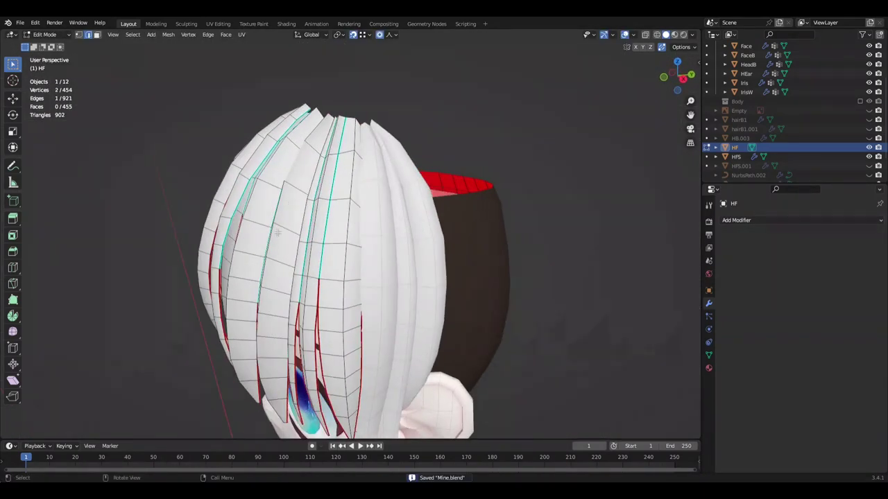
key(g)
key(y)
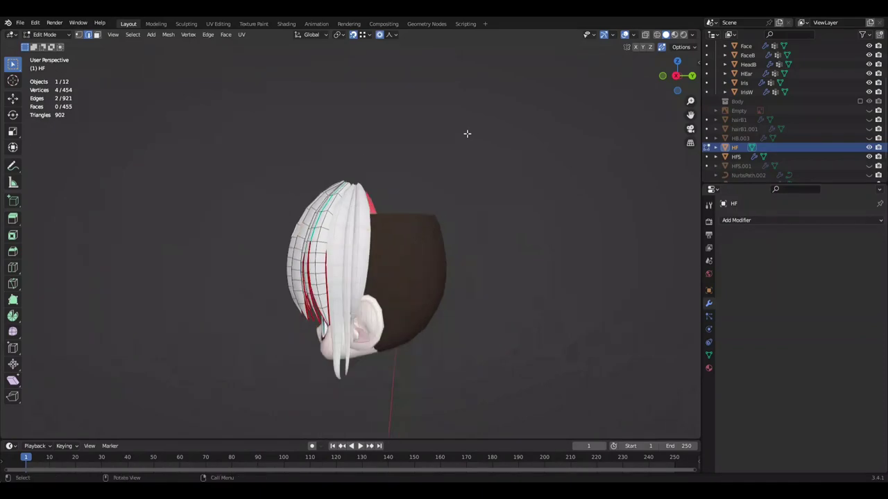
middle_drag(517, 167, 450, 210)
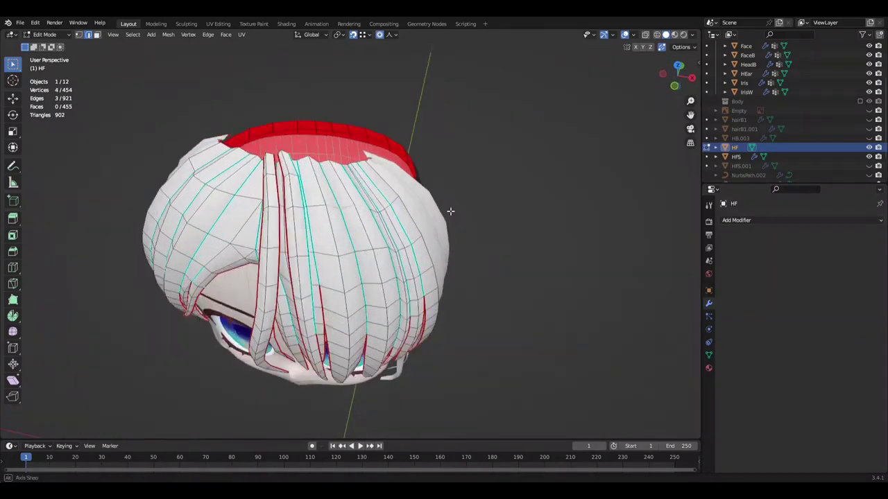
key(KP_1)
scroll(461, 176, down, 3)
key(alt+a)
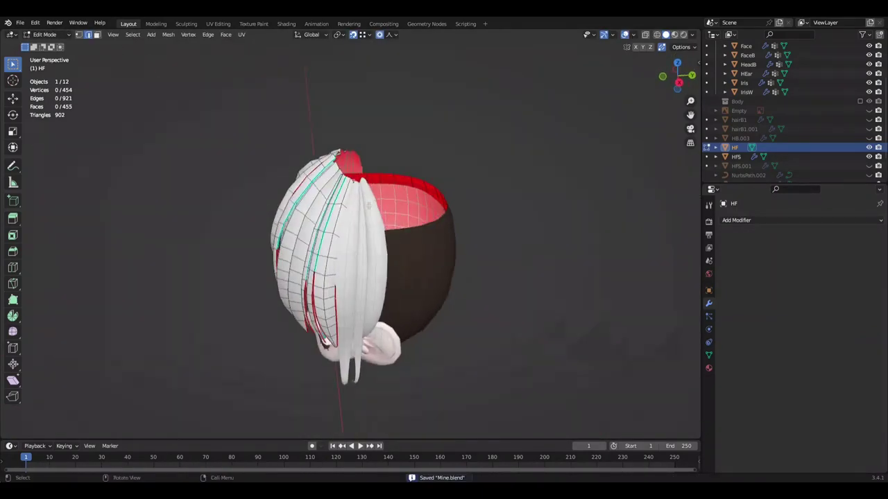
middle_drag(368, 205, 345, 220)
click(346, 220)
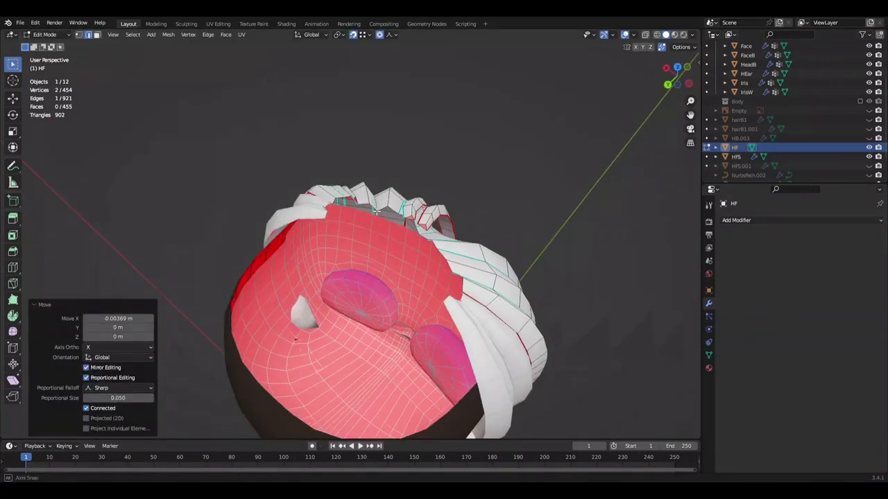
key(ctrl+z)
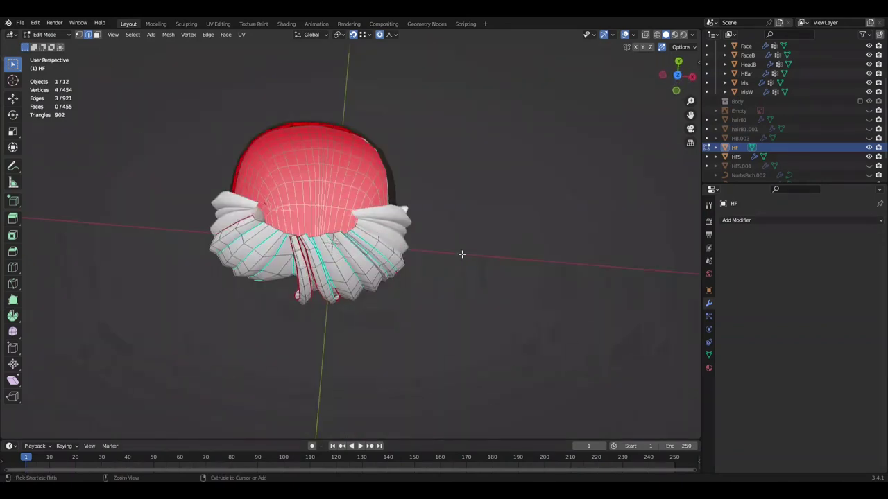
- Select a whole connected bang strand with Select Linked, delimited by seams
mouse_move(446, 239)
middle_down()
mouse_move(354, 214)
mouse_move(316, 266)
middle_up()
click(316, 265)
click(583, 184)
middle_drag(583, 184, 425, 199)
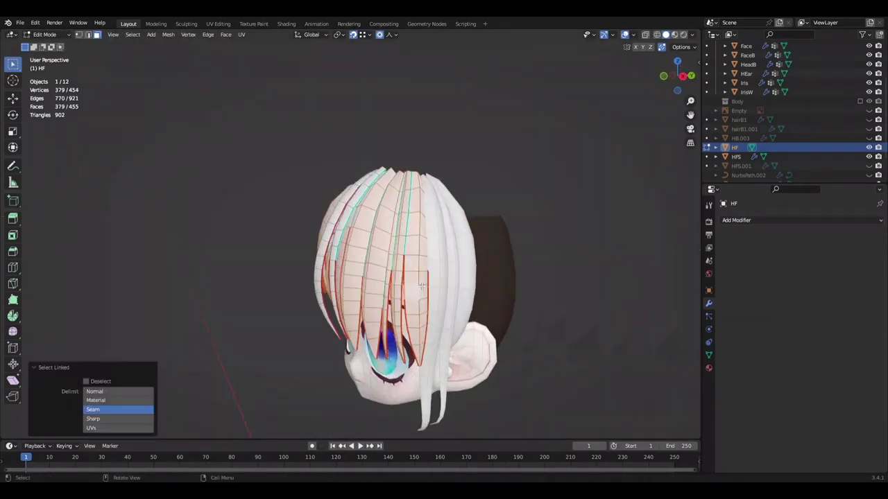
click(104, 416)
mouse_move(104, 417)
ctrl+middle_down()
mouse_move(321, 285)
mouse_move(361, 278)
mouse_move(388, 291)
ctrl+middle_up()
key(l)
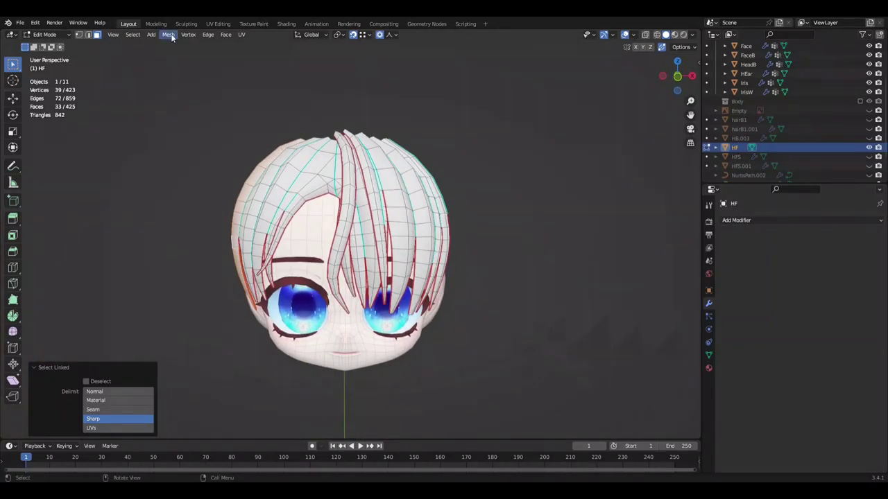
- Symmetrize the selected strands to the other side and save
click(168, 35)
click(194, 208)
middle_drag(527, 257, 424, 243)
key(ctrl+s)
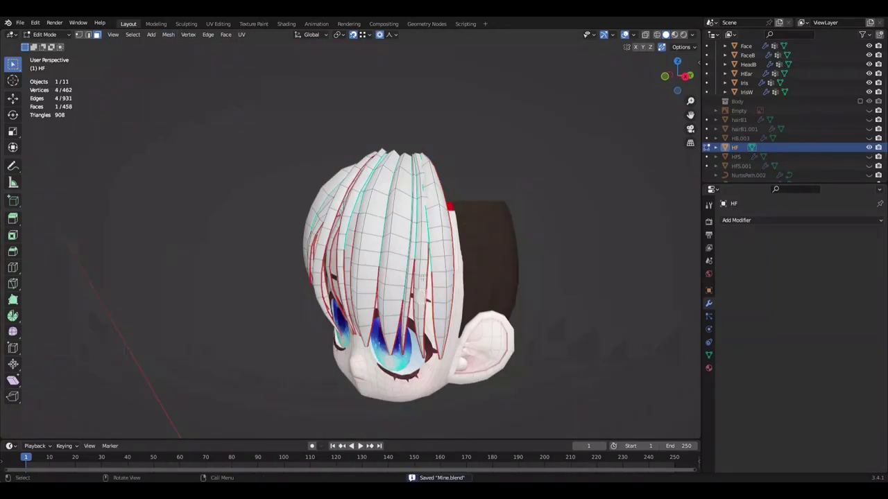
- Select the connected strand and a path of vertices along it
scroll(421, 277, up, 5)
scroll(421, 277, down, 5)
key(shift+g)
click(517, 258)
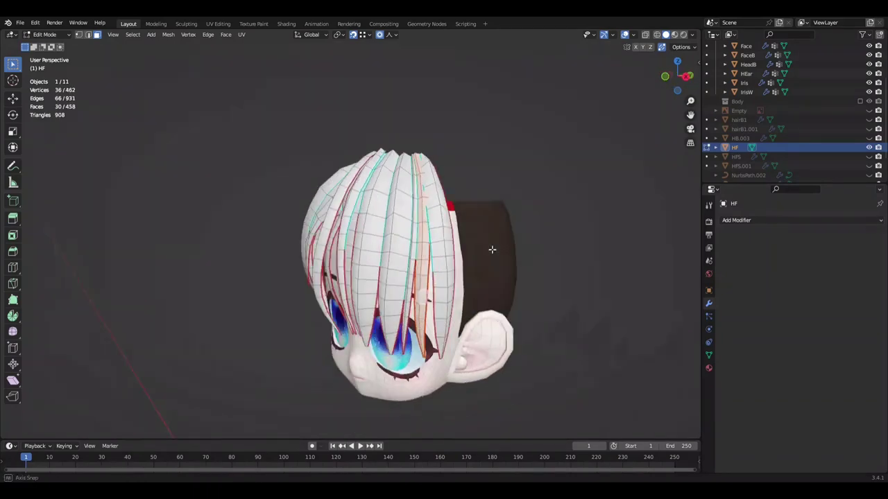
mouse_move(493, 254)
middle_down()
mouse_move(556, 230)
mouse_move(471, 261)
mouse_move(547, 252)
mouse_move(512, 208)
mouse_move(511, 107)
mouse_move(512, 151)
mouse_move(388, 208)
mouse_move(392, 299)
mouse_move(483, 263)
mouse_move(545, 280)
mouse_move(354, 263)
mouse_move(417, 236)
mouse_move(398, 267)
middle_up()
ctrl+click(511, 208)
- Merge the stray vertices at center, undoing the last merge
key(m)
click(513, 152)
key(m)
click(377, 212)
key(ctrl+z)
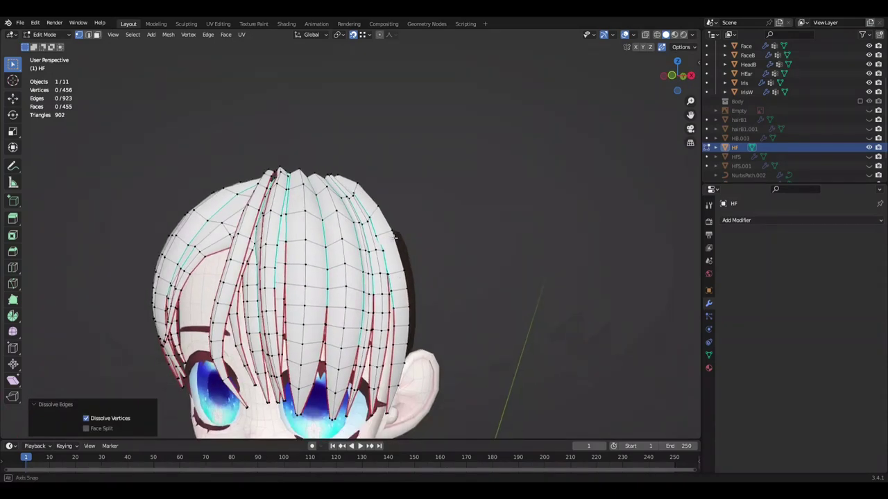
- Try adding extra edge loops across the strand, then undo them
key(ctrl+r)
click(394, 237)
middle_drag(474, 257, 404, 253)
key(ctrl+r)
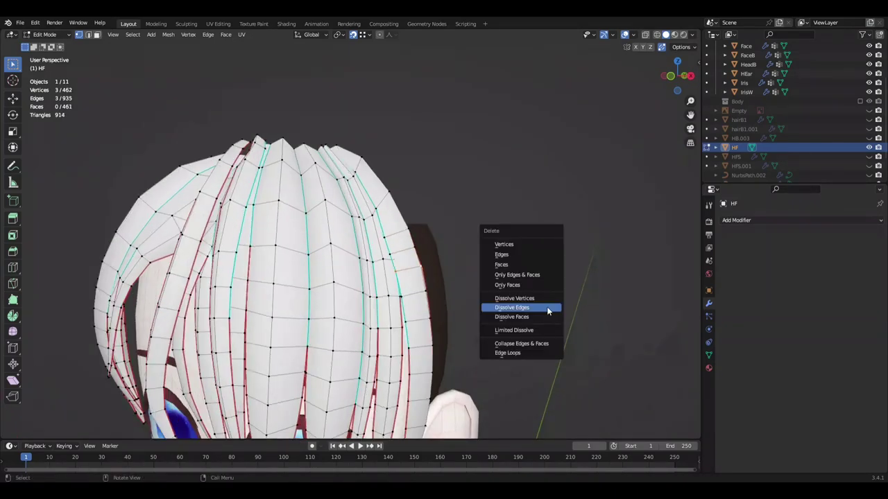
click(546, 310)
mouse_move(546, 310)
middle_down()
mouse_move(504, 251)
mouse_move(522, 245)
middle_up()
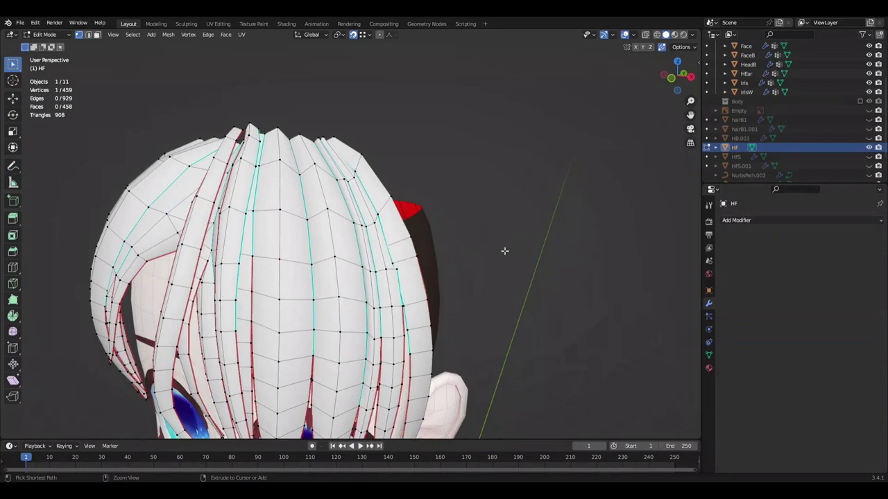
key(ctrl+z)
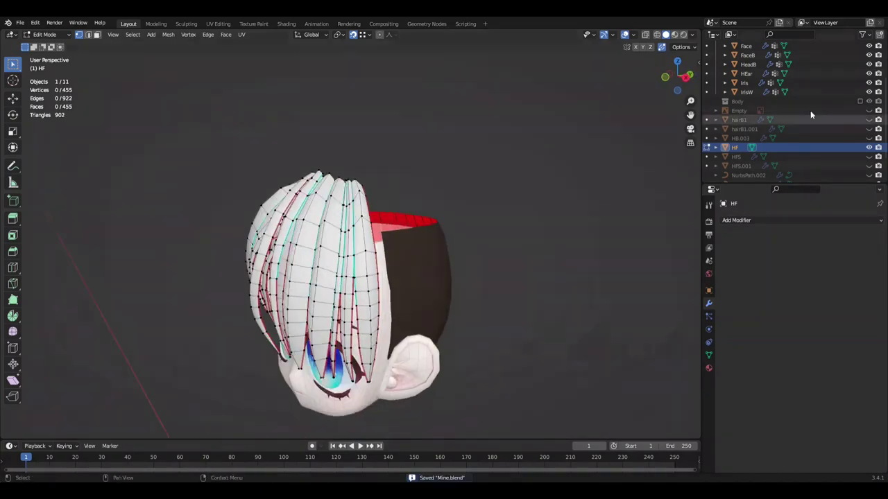
key(ctrl+z)
mouse_move(433, 238)
middle_down()
mouse_move(519, 275)
mouse_move(464, 249)
mouse_move(397, 252)
middle_up()
- Grow the selection along the right strand from the front view, then deselect and save
key(KP_1)
key(ctrl+KP_Add)
scroll(581, 311, up, 5)
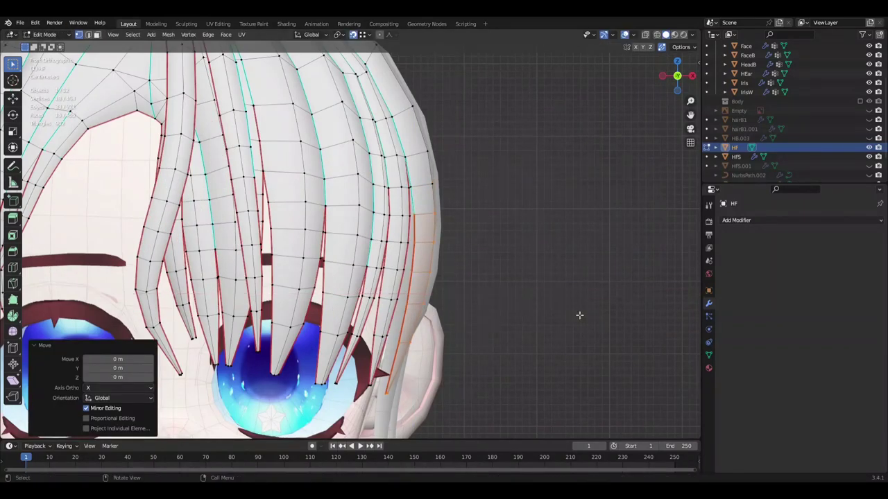
scroll(582, 257, up, 1)
key(alt+a)
scroll(587, 188, down, 5)
key(ctrl+s)
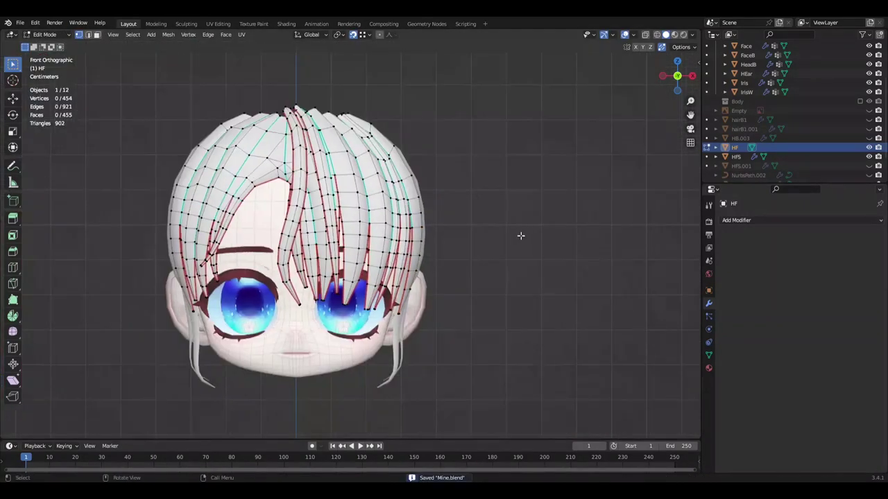
- Dissolve the extra vertex on the strand and save
middle_drag(520, 235, 535, 228)
right_click(535, 228)
right_click(575, 389)
click(575, 389)
scroll(383, 227, up, 3)
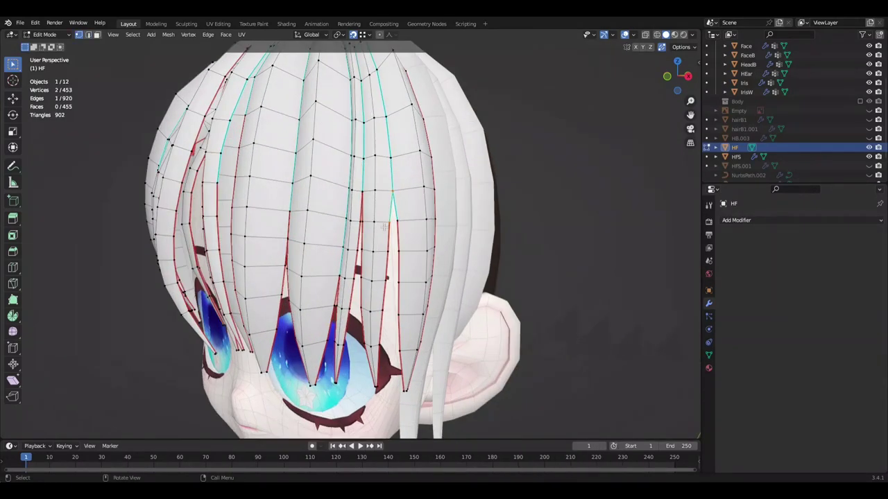
mouse_move(384, 227)
middle_down()
mouse_move(456, 246)
mouse_move(547, 243)
middle_up()
scroll(496, 236, up, 2)
key(ctrl+s)
- Shrink the selected bang tip vertices on both sides and save
scroll(405, 221, up, 3)
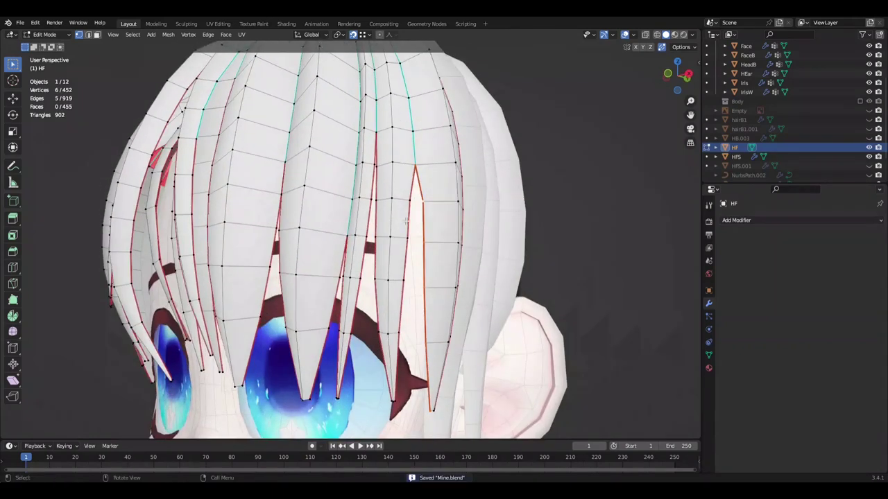
alt+shift+click(405, 221)
middle_drag(405, 221, 513, 263)
key(s)
key(s)
click(468, 266)
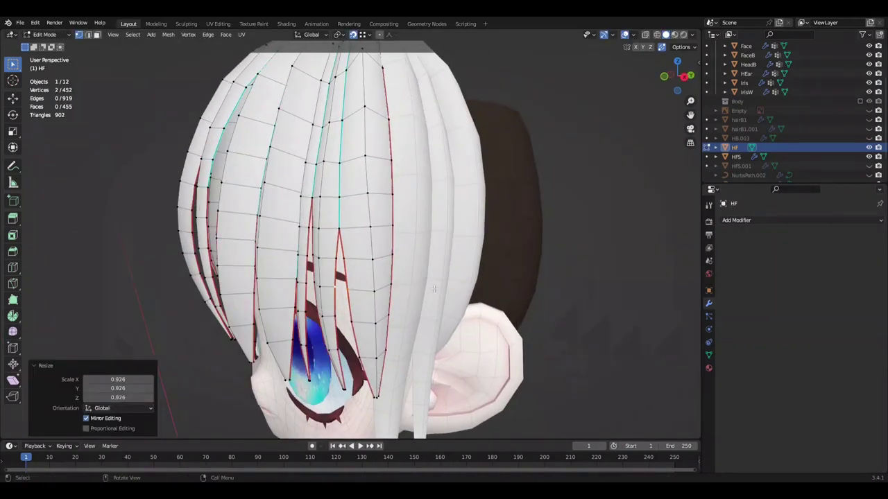
key(ctrl+s)
shift+click(541, 277)
middle_drag(542, 277, 366, 220)
key(ctrl+s)
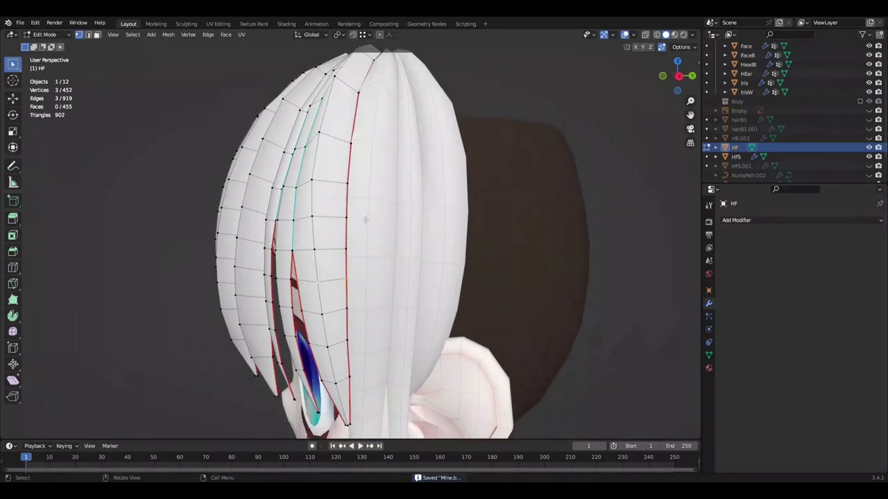
- Nudge the selected tip vertex along the Y axis
scroll(436, 294, down, 3)
mouse_move(428, 285)
middle_down()
mouse_move(337, 307)
mouse_move(624, 312)
middle_up()
key(g)
key(y)
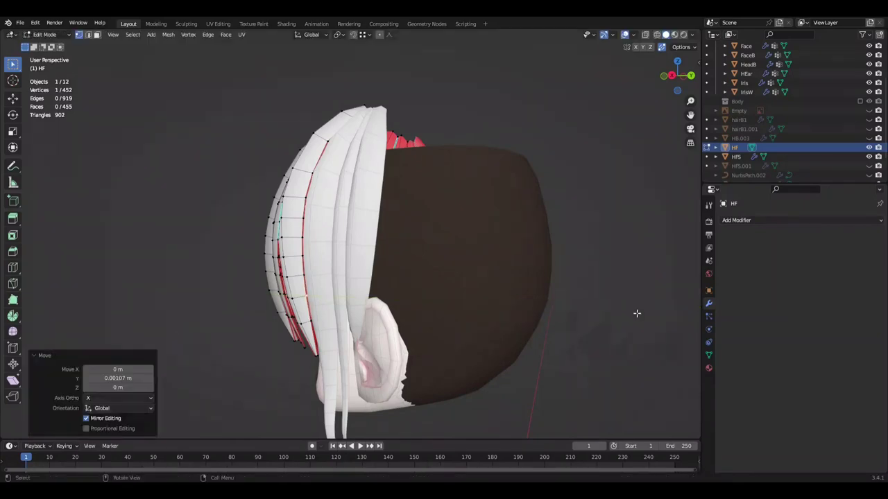
middle_drag(504, 318, 391, 285)
scroll(391, 285, up, 5)
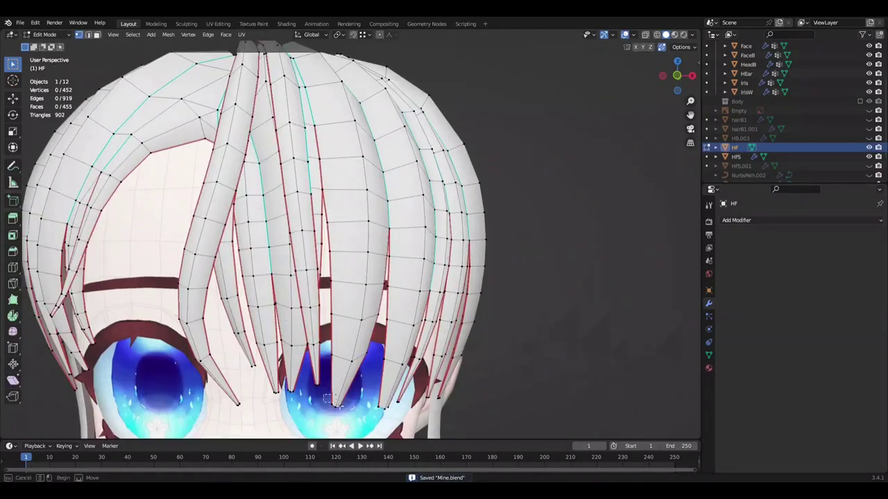
- Scale the bang tip over the eye down to a sharp point
key(s)
click(425, 292)
text(s.2)
key(Return)
scroll(424, 292, down, 6)
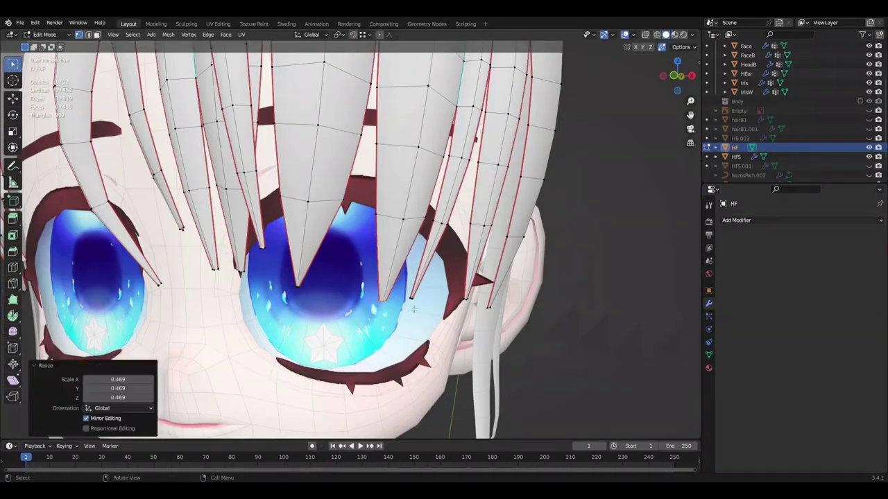
middle_drag(424, 292, 442, 314)
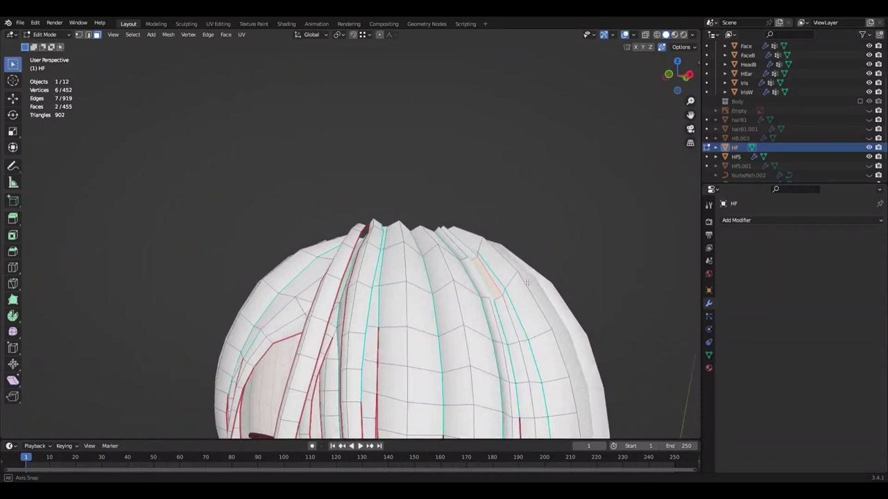
- Undo a stray extrusion and shift the top vertices along X
middle_drag(527, 283, 604, 212)
ctrl+right_click(594, 219)
key(ctrl+z)
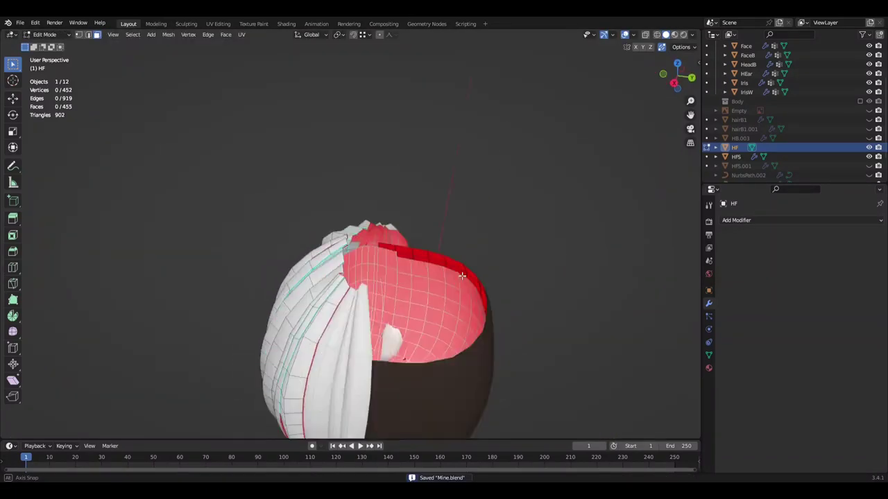
mouse_move(462, 276)
middle_down()
mouse_move(555, 140)
mouse_move(406, 233)
mouse_move(207, 234)
middle_up()
key(g)
key(x)
click(556, 141)
- Extrude the bangs' top edge upward and scale the new ring by 0.3 toward the crown
key(ctrl+s)
click(571, 213)
mouse_move(571, 213)
middle_down()
mouse_move(561, 173)
mouse_move(533, 213)
middle_up()
key(ctrl+s)
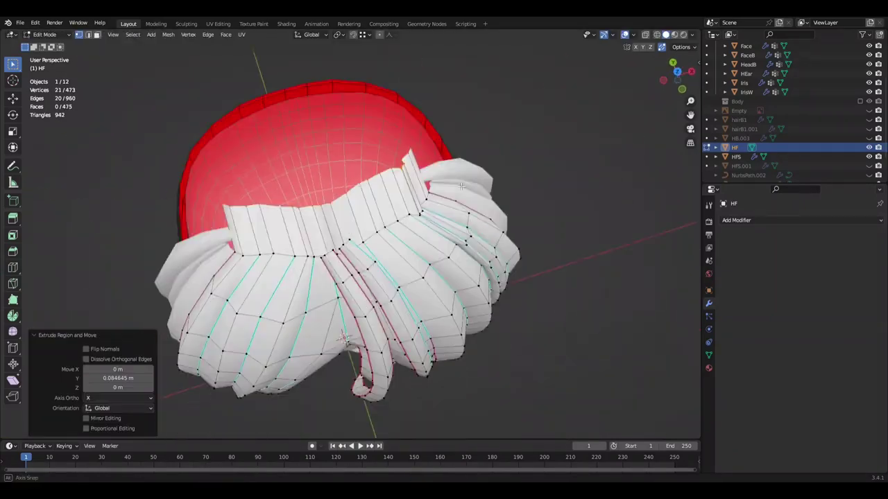
key(Return)
middle_drag(553, 165, 499, 121)
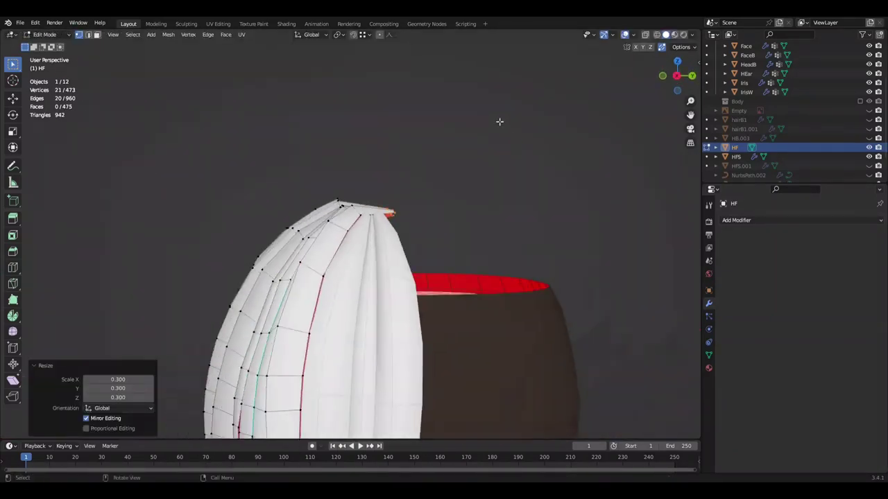
- Mark the new edges sharp and save Mine.blend
mouse_move(277, 300)
middle_down()
mouse_move(573, 394)
mouse_move(329, 244)
mouse_move(421, 279)
mouse_move(584, 307)
mouse_move(610, 242)
mouse_move(600, 267)
middle_up()
right_click(573, 394)
click(573, 394)
key(ctrl+s)
key(ctrl+s)
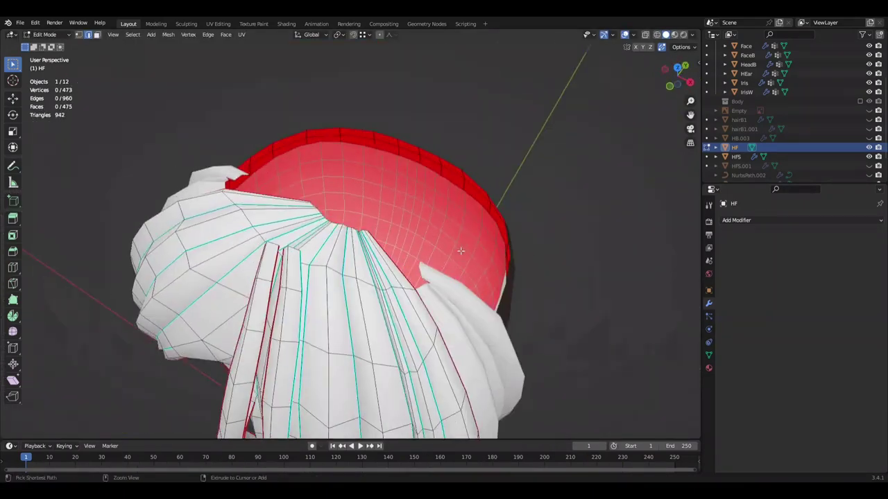
mouse_move(385, 208)
middle_down()
mouse_move(472, 200)
mouse_move(373, 241)
middle_up()
- Switch to editing HFS and nudge the selected side-hair vertices along Y
key(alt+q)
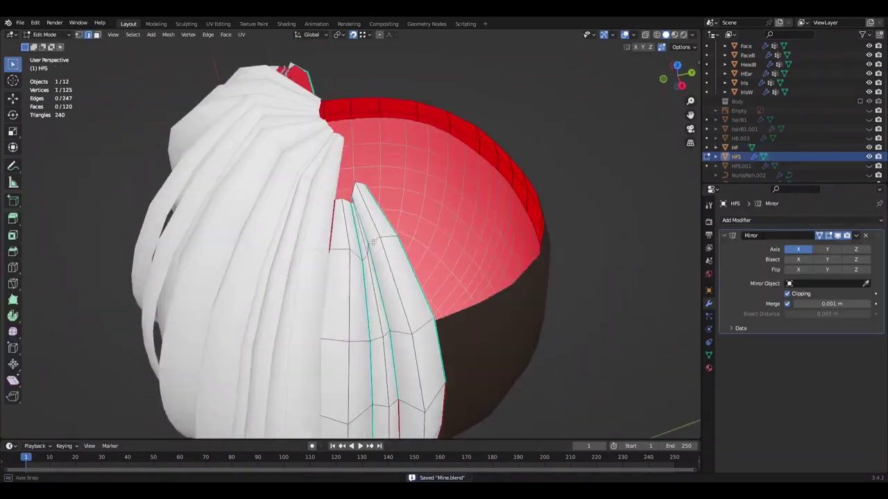
shift+click(332, 204)
mouse_move(332, 204)
middle_down()
mouse_move(423, 151)
mouse_move(413, 156)
middle_up()
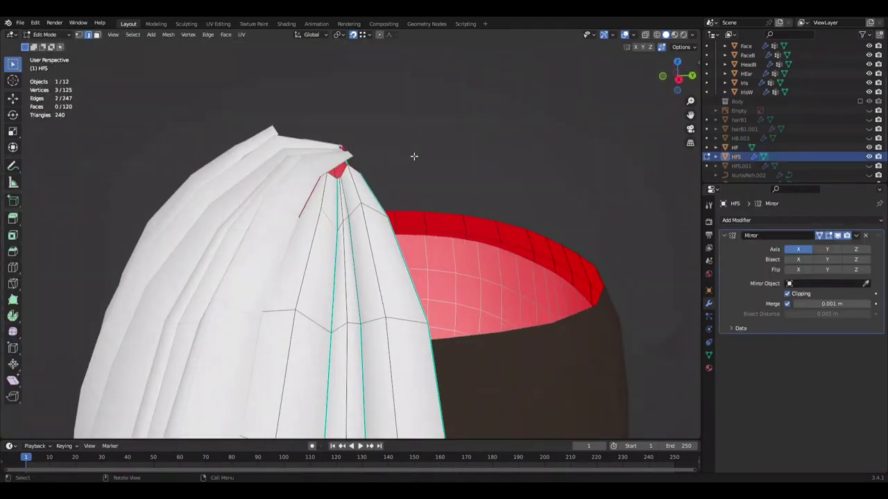
click(484, 129)
key(g)
key(y)
key(Escape)
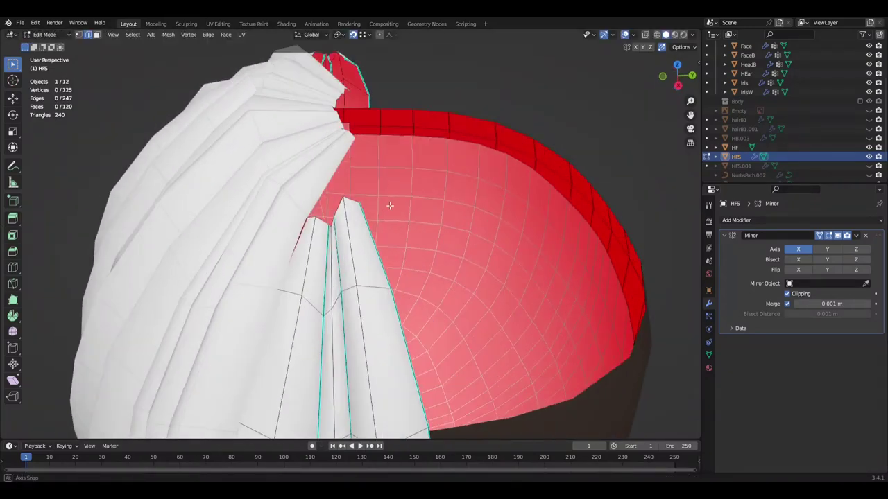
middle_drag(521, 132, 345, 187)
key(ctrl+s)
- Shift the side-hair vertices along Y and X so they hug the head
middle_drag(386, 253, 350, 326)
click(598, 120)
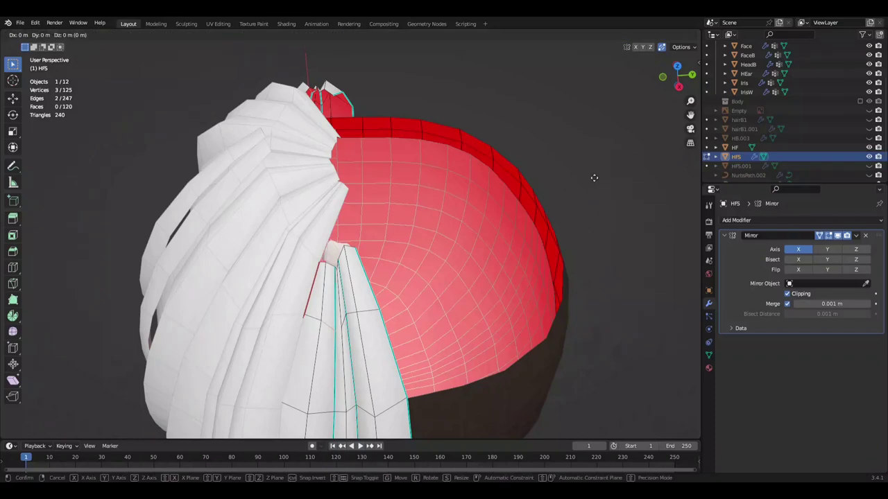
key(ctrl+s)
mouse_move(603, 240)
middle_down()
mouse_move(338, 204)
mouse_move(488, 133)
mouse_move(599, 182)
mouse_move(624, 155)
mouse_move(582, 229)
mouse_move(416, 314)
mouse_move(631, 326)
middle_up()
key(ctrl+KP_Add)
click(616, 245)
key(g)
key(x)
click(645, 276)
click(341, 292)
key(ctrl+s)
- Extrude the side hair's top edge upward toward the crown and scale it to 0.3
click(650, 332)
middle_drag(650, 332, 485, 277)
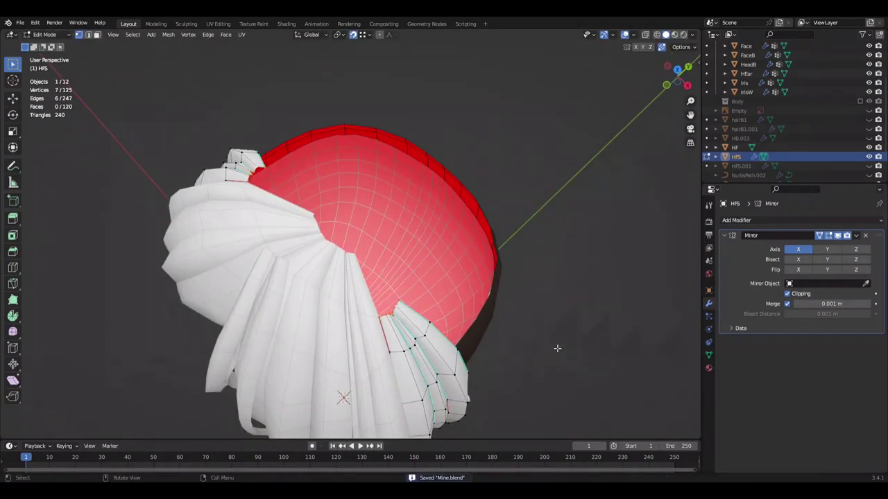
key(e)
click(485, 278)
key(s)
click(456, 281)
key(g)
click(578, 192)
mouse_move(579, 192)
middle_down()
mouse_move(490, 262)
mouse_move(361, 208)
mouse_move(442, 283)
middle_up()
key(ctrl+s)
- Move the new top vertices along Y and check the fit from several angles
key(g)
key(y)
click(371, 258)
mouse_move(371, 257)
middle_down()
mouse_move(396, 289)
mouse_move(511, 238)
middle_up()
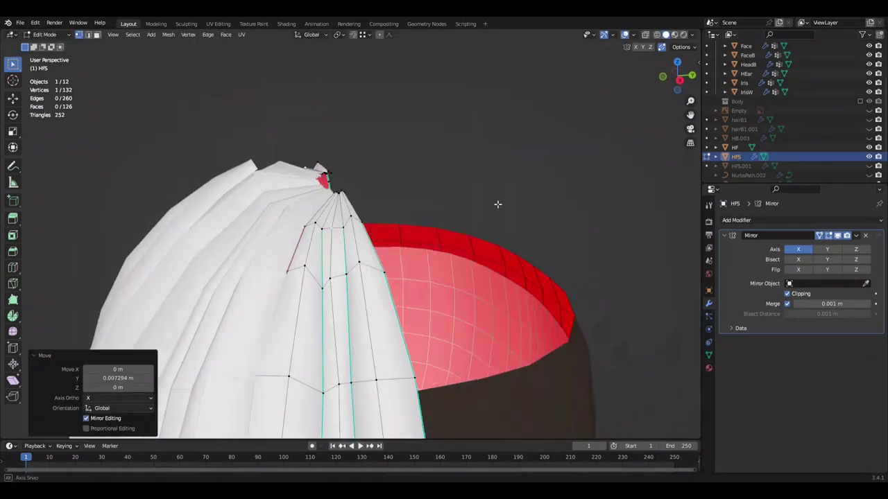
middle_drag(498, 204, 355, 211)
key(ctrl+s)
middle_drag(468, 192, 587, 228)
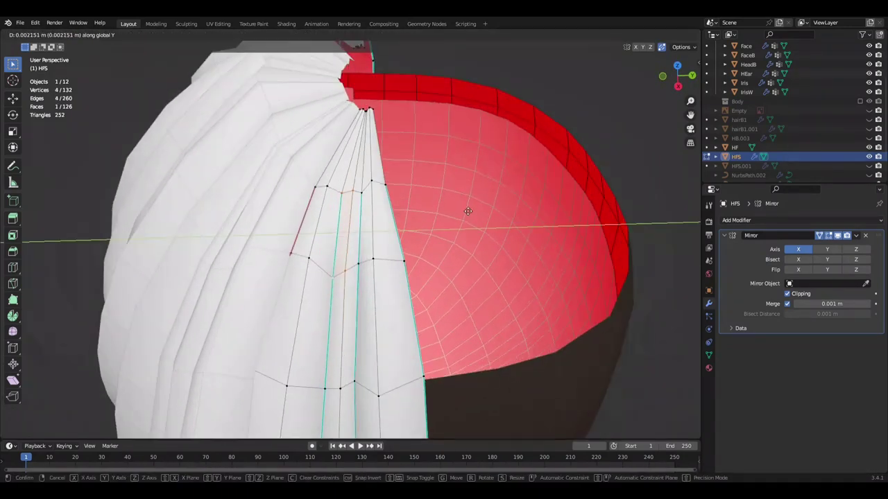
middle_drag(395, 282, 457, 206)
scroll(358, 236, up, 2)
middle_drag(570, 179, 548, 199)
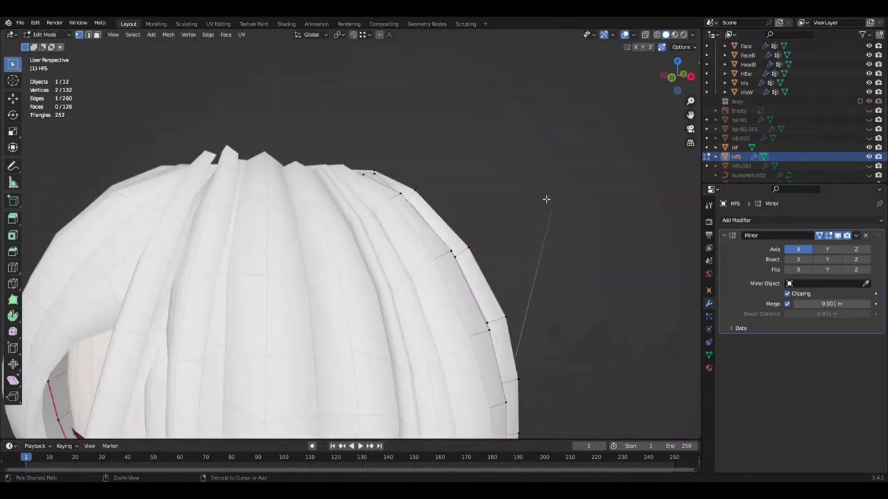
- Select a shortest-path run of side-hair vertices and move it along X
ctrl+click(497, 281)
middle_drag(498, 281, 493, 256)
key(g)
key(x)
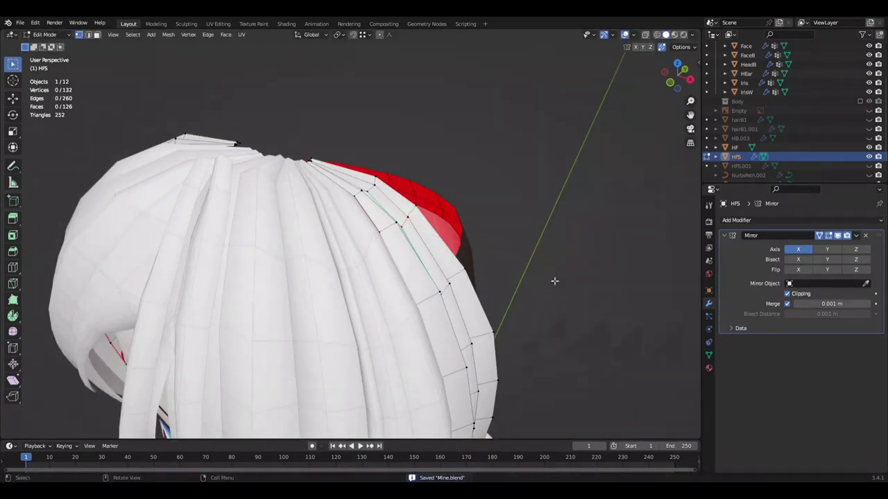
middle_drag(554, 281, 527, 298)
right_click(554, 382)
click(559, 384)
right_click(599, 368)
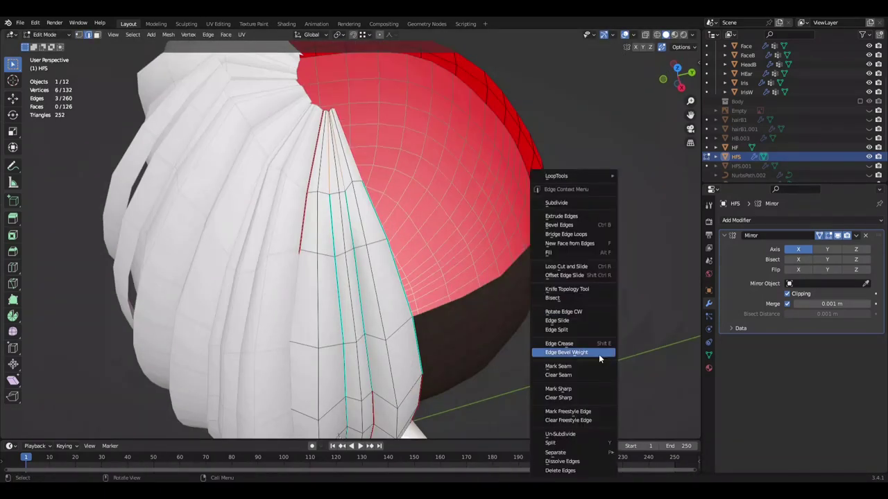
key(Escape)
- In face select mode, move the selected side-hair faces along Y against the head
middle_drag(598, 354, 429, 222)
key(g)
key(y)
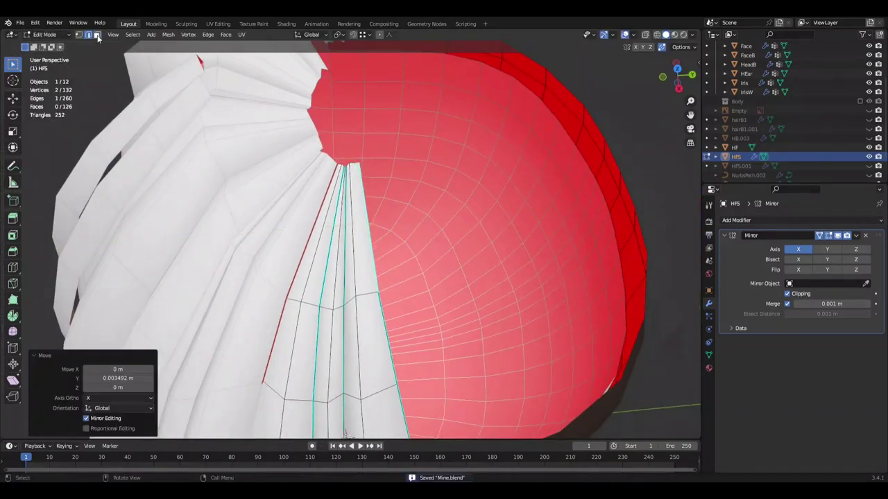
click(98, 39)
scroll(405, 230, down, 4)
key(g)
key(y)
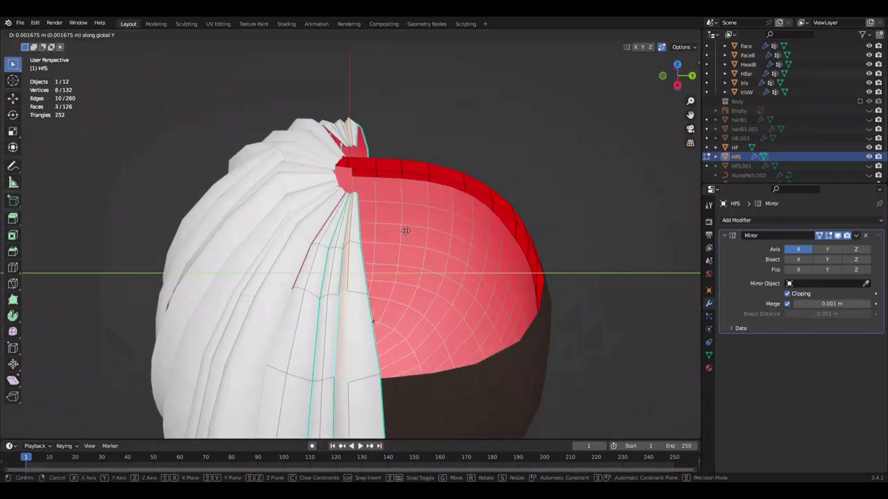
click(406, 230)
mouse_move(311, 224)
middle_down()
mouse_move(450, 224)
mouse_move(416, 243)
mouse_move(369, 246)
middle_up()
- Return to editing the HF bangs and save Mine.blend
click(409, 247)
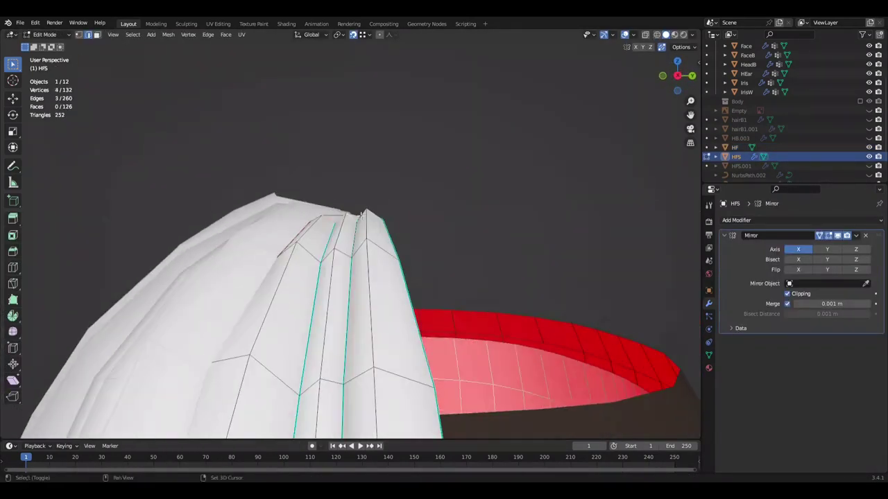
click(463, 271)
key(ctrl+s)
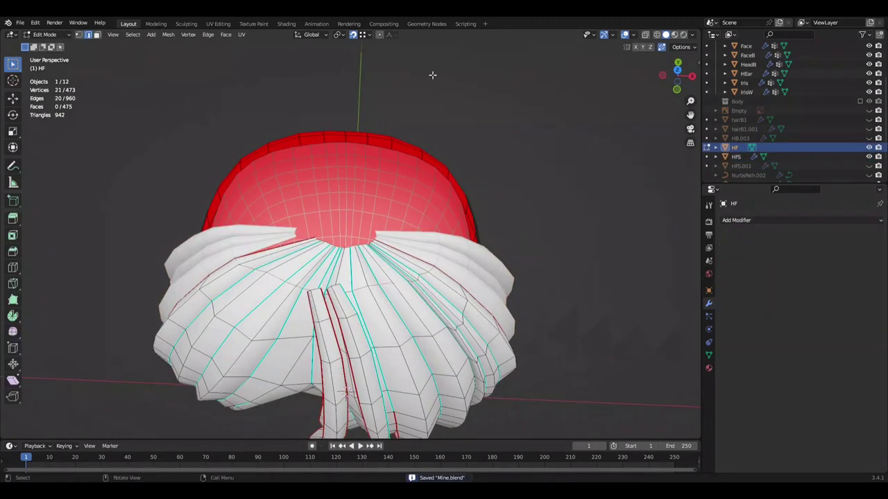
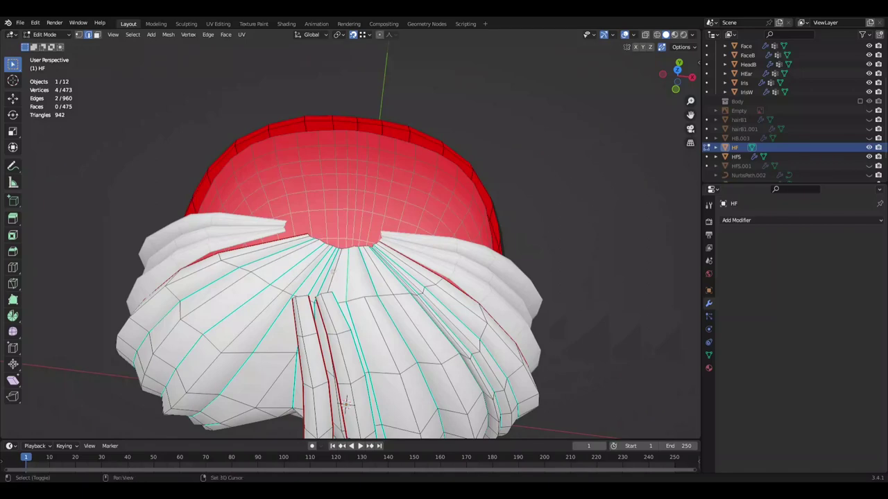
- Slide the first selected bangs strand vertices sideways along X
scroll(579, 261, up, 2)
key(g)
key(x)
click(425, 329)
- Add more strand vertices to the selection and slide them along X
scroll(424, 329, down, 2)
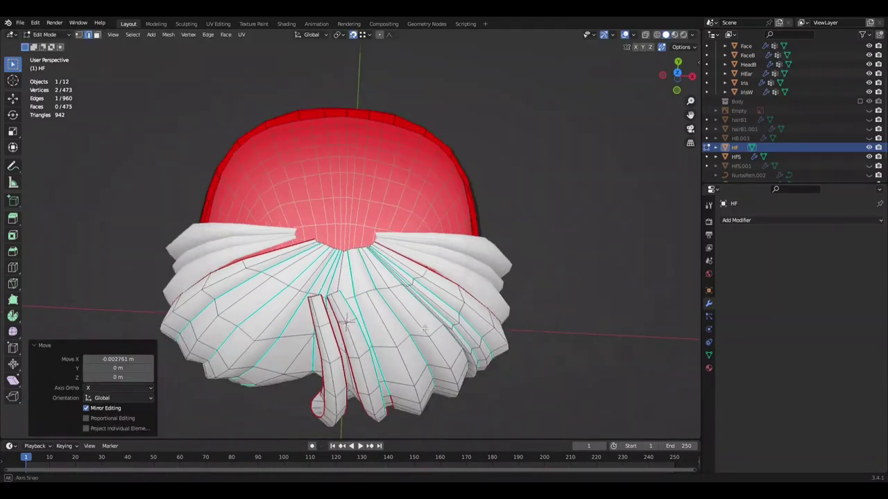
click(568, 191)
key(ctrl+KP_Add)
key(g)
key(x)
scroll(564, 321, up, 3)
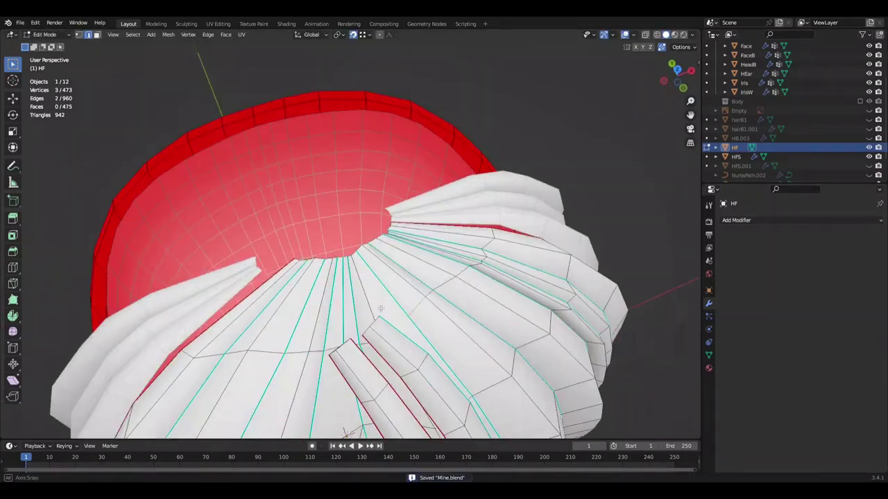
scroll(582, 312, down, 3)
click(598, 307)
mouse_move(599, 308)
middle_down()
mouse_move(546, 336)
mouse_move(405, 222)
mouse_move(400, 303)
mouse_move(412, 245)
middle_up()
- Compare against the side-lock mesh HFS by selecting a strand vertex path, then return to HF
key(ctrl+s)
key(alt+q)
ctrl+click(353, 326)
key(ctrl+s)
mouse_move(352, 326)
middle_down()
mouse_move(392, 276)
mouse_move(336, 248)
middle_up()
key(alt+q)
key(Escape)
- Select a strand edge's vertex path and slide it along X
ctrl+click(298, 243)
middle_drag(298, 243, 300, 244)
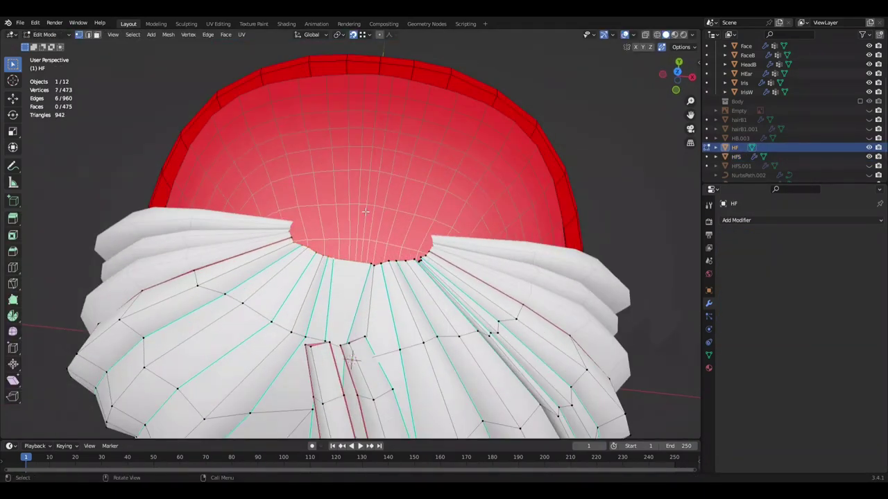
key(g)
key(x)
key(Escape)
ctrl+middle_drag(347, 195, 355, 265)
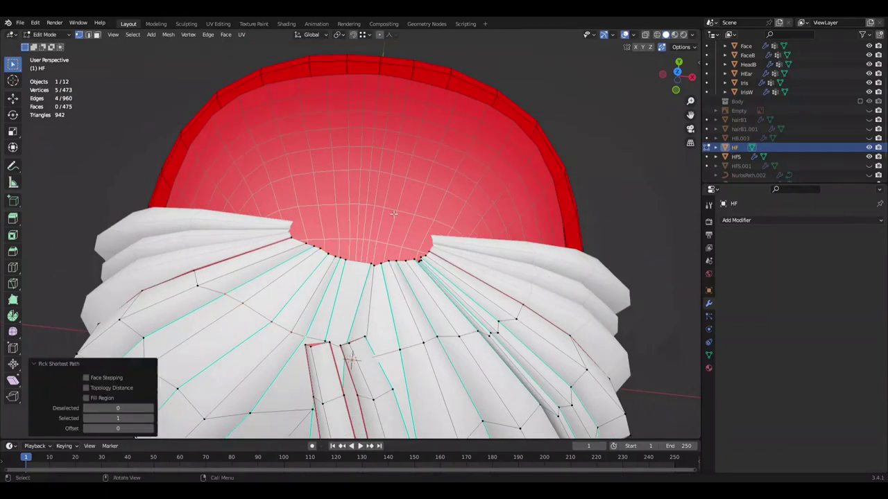
- Add more vertices, slide them along X, and scale the selection
ctrl+click(401, 214)
middle_drag(386, 218, 350, 193)
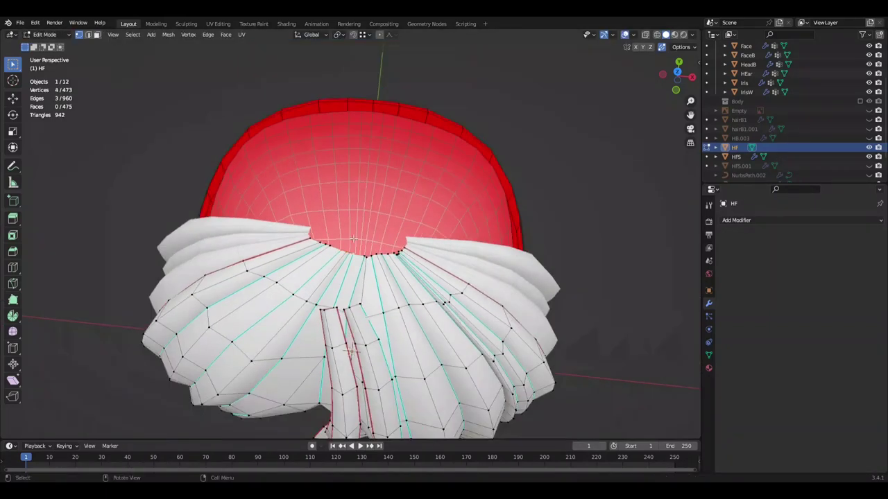
key(g)
key(x)
scroll(405, 205, down, 2)
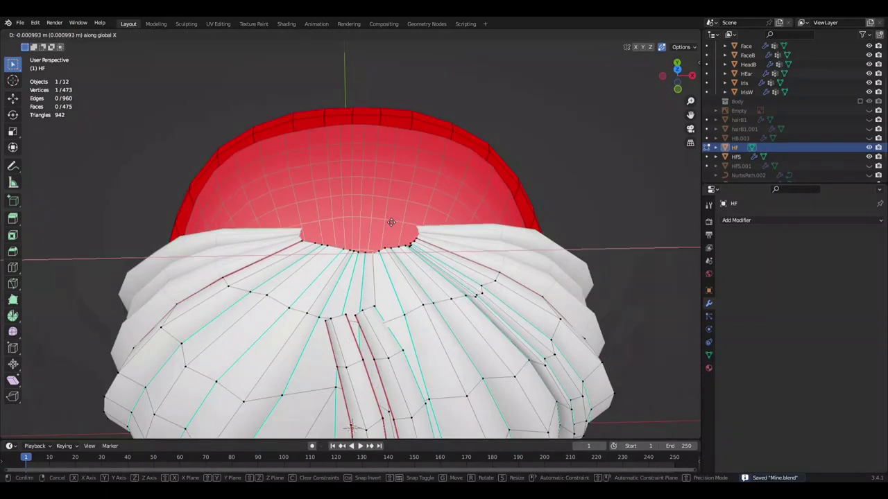
shift+click(353, 411)
key(ctrl+s)
key(Return)
- Extend the selection to four vertices and try a sideways move, cancelling it
mouse_move(611, 258)
middle_down()
mouse_move(527, 167)
mouse_move(586, 197)
mouse_move(563, 168)
mouse_move(568, 151)
middle_up()
ctrl+click(401, 291)
key(g)
key(x)
right_click(533, 161)
right_click(597, 190)
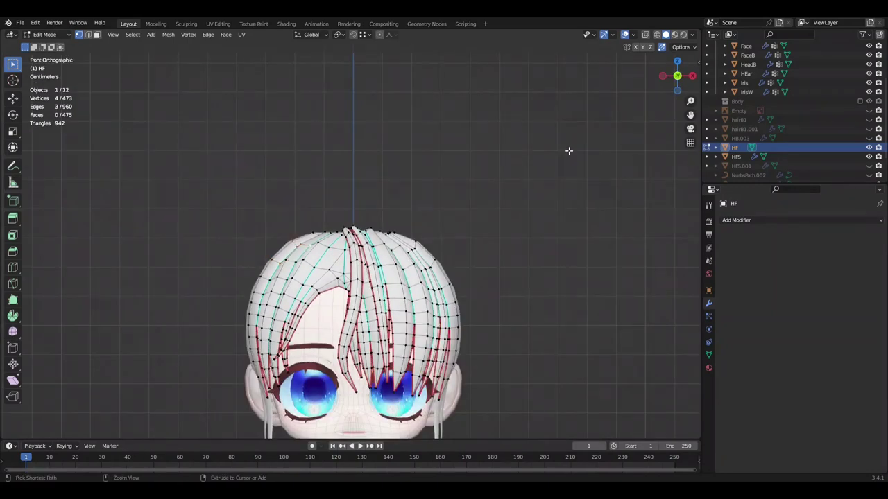
- Save Mine.blend and undo back to switch between the HF and HFS meshes
scroll(505, 218, down, 3)
key(Tab)
key(ctrl+s)
key(ctrl+z)
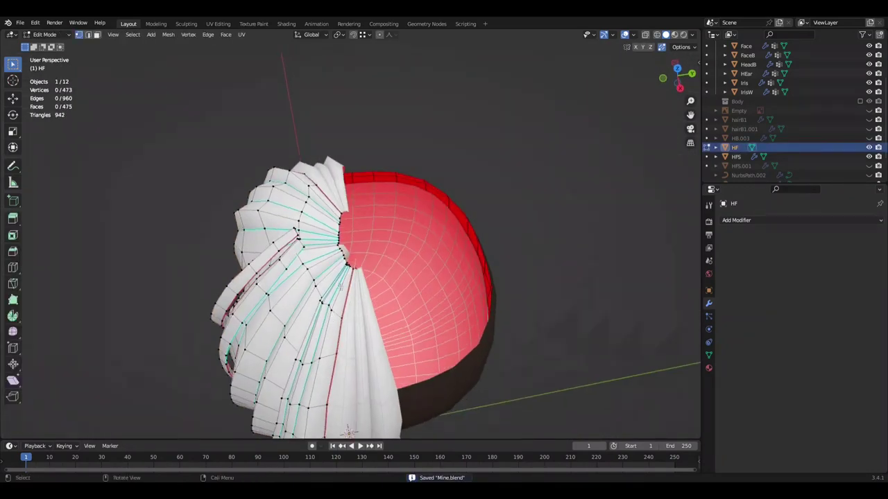
scroll(493, 123, up, 3)
key(ctrl+z)
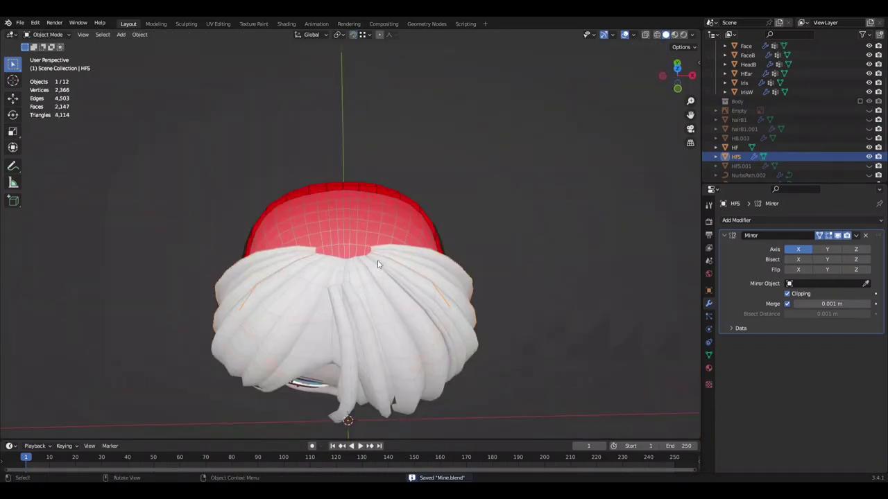
- Switch from HF to the side-lock mesh HFS and save Mine.blend
key(ctrl+z)
key(ctrl+z)
key(ctrl+z)
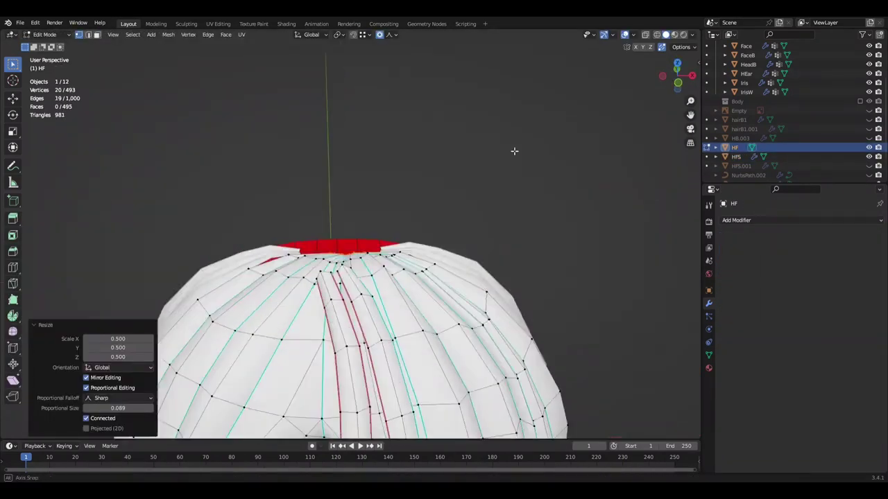
key(ctrl+z)
key(ctrl+z)
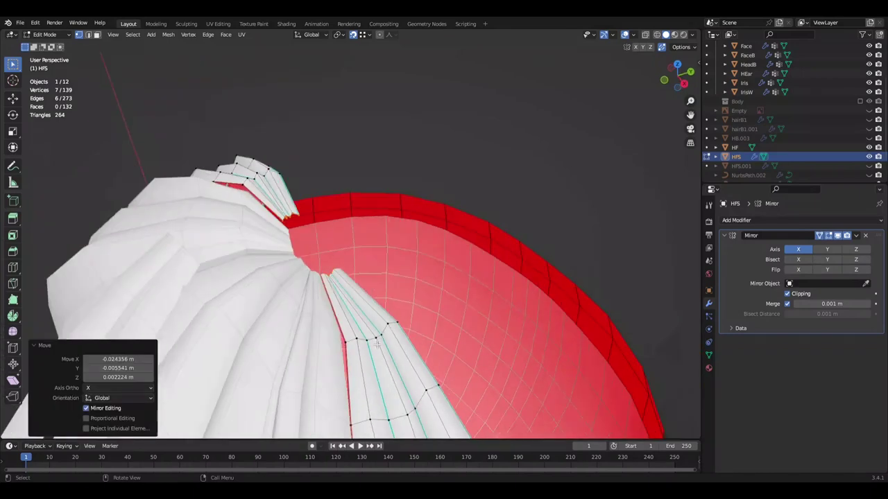
key(ctrl+s)
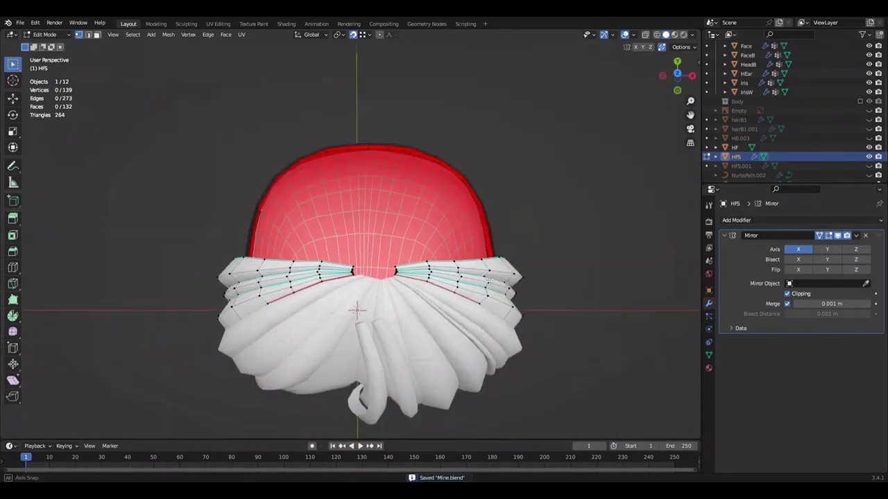
- Slide the HFS side-lock vertices -0.024 m along X
scroll(349, 359, down, 3)
key(g)
key(x)
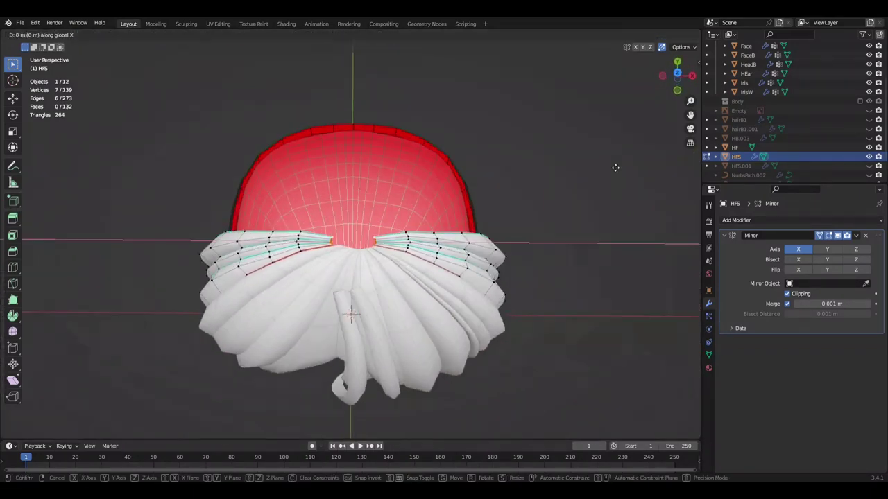
scroll(602, 171, up, 2)
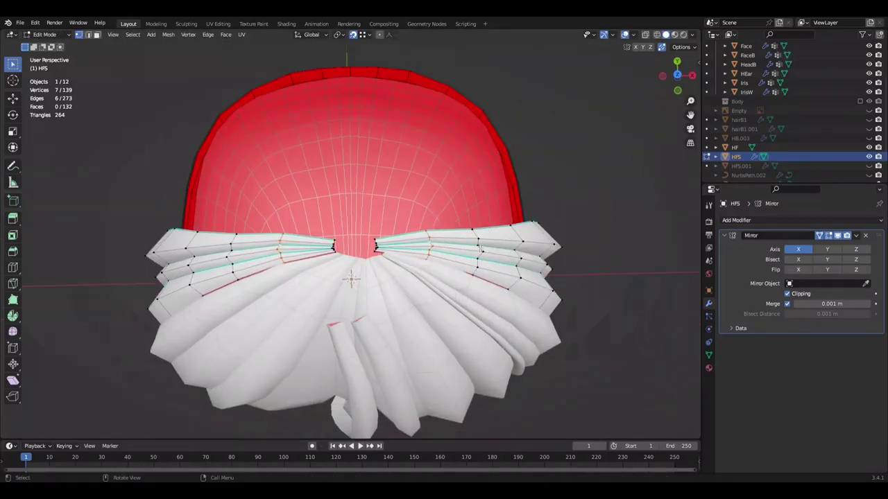
click(506, 235)
mouse_move(507, 235)
middle_down()
mouse_move(481, 135)
mouse_move(436, 273)
mouse_move(460, 296)
mouse_move(416, 83)
mouse_move(460, 311)
mouse_move(453, 123)
mouse_move(449, 190)
mouse_move(347, 367)
middle_up()
key(alt+q)
- Select a vertex path along the bangs' top and nudge it slightly sideways and front-back
ctrl+click(460, 311)
shift+click(346, 366)
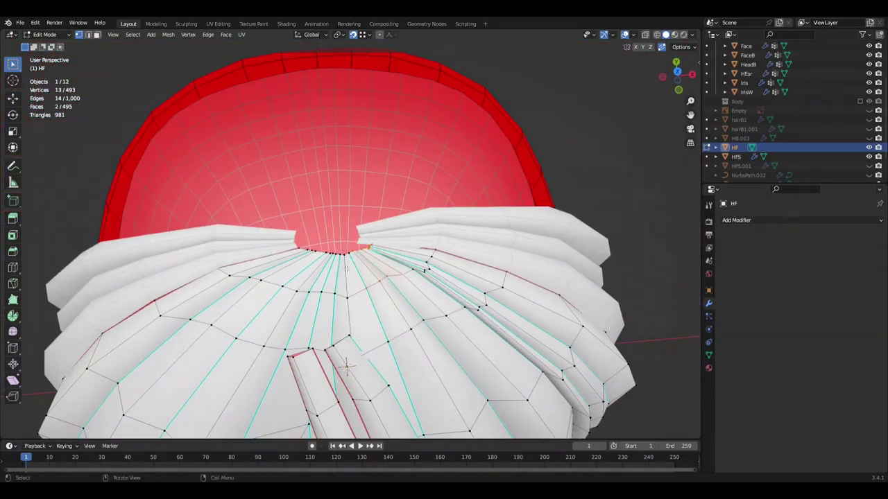
click(614, 160)
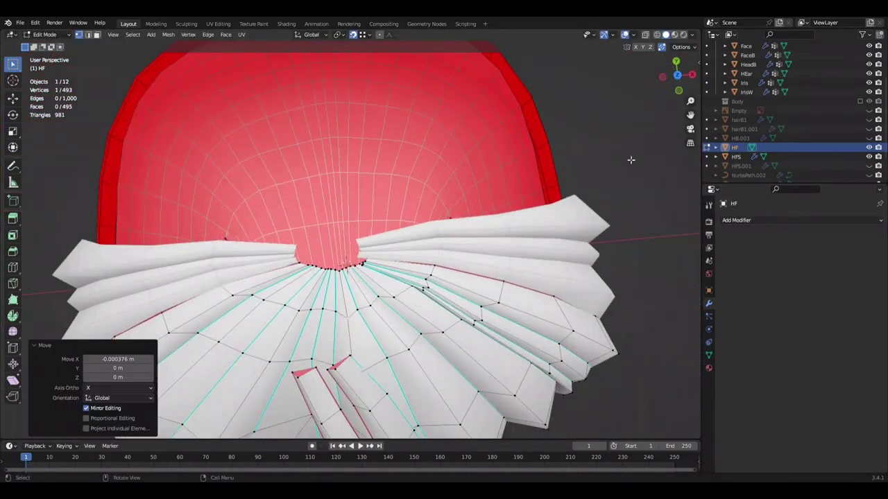
mouse_move(630, 160)
middle_down()
mouse_move(443, 305)
mouse_move(388, 277)
middle_up()
key(g)
click(446, 314)
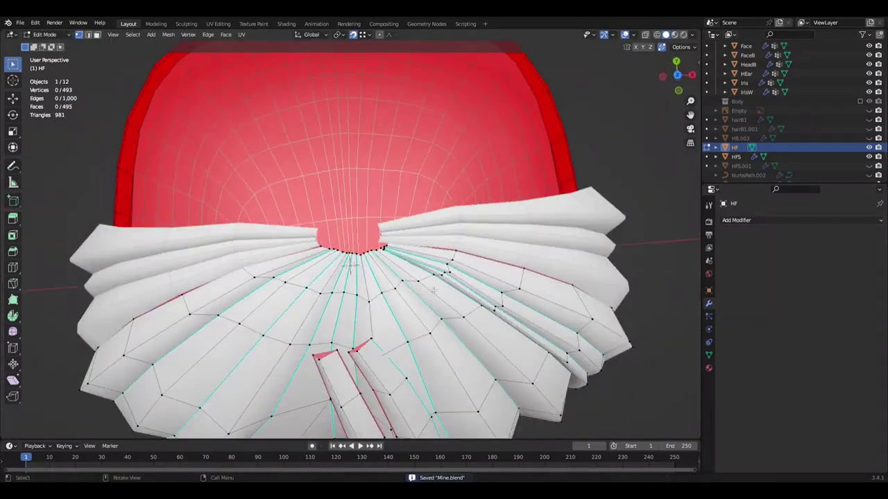
- Select a shortest vertex path on a strand, drop one vertex, and move the rest
shift+click(351, 260)
ctrl+click(351, 260)
mouse_move(349, 420)
middle_down()
mouse_move(363, 325)
mouse_move(363, 339)
middle_up()
shift+click(364, 339)
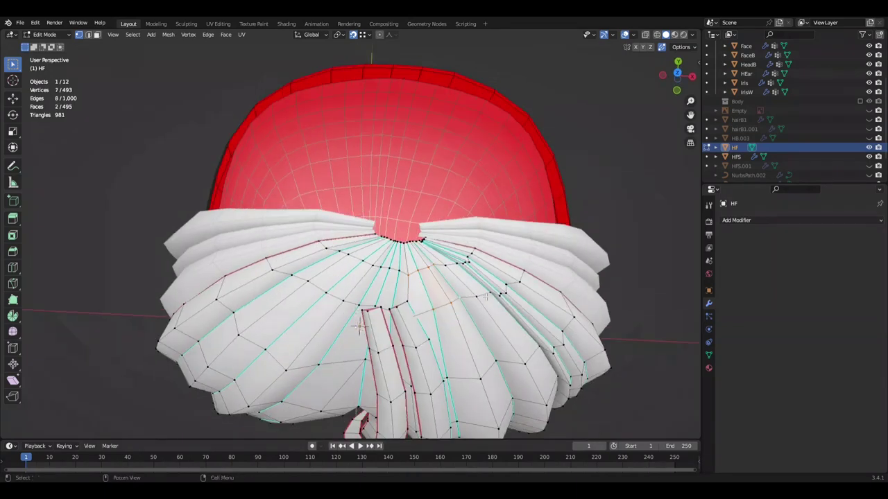
click(613, 192)
scroll(605, 192, up, 3)
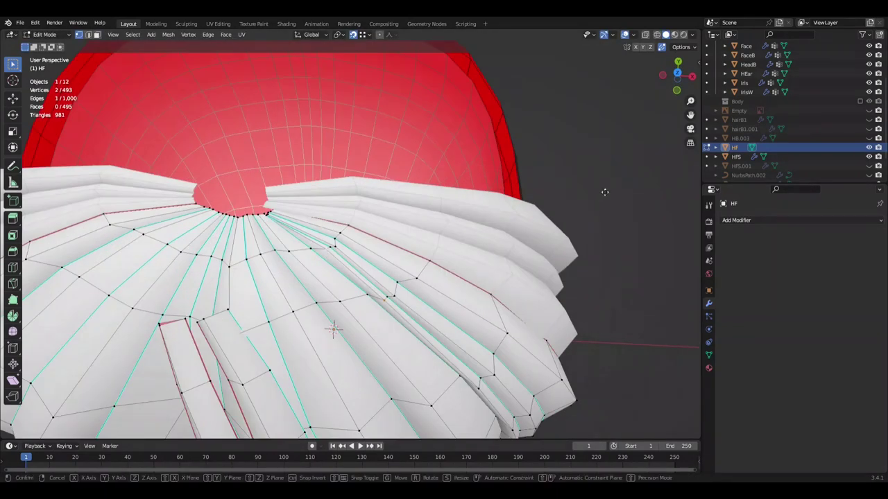
mouse_move(591, 169)
middle_down()
mouse_move(485, 312)
mouse_move(456, 282)
middle_up()
- Select another strand vertex path and scale it slightly
ctrl+click(357, 308)
key(ctrl+s)
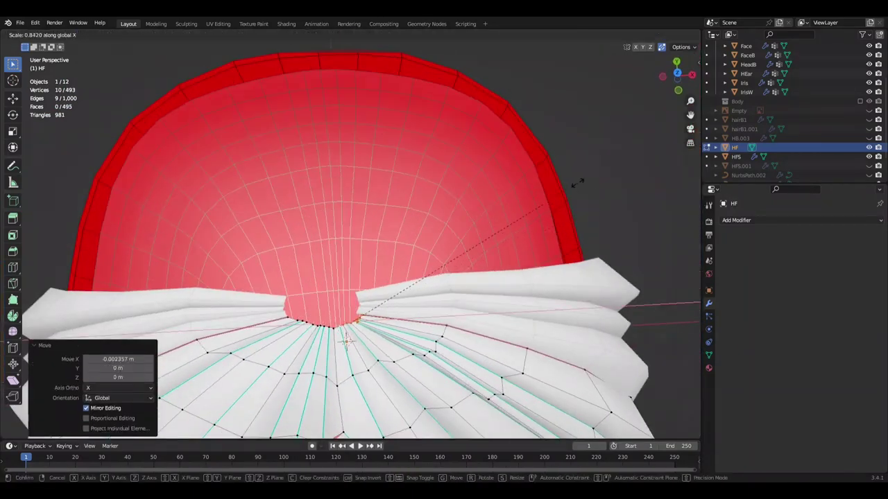
key(Escape)
mouse_move(577, 182)
middle_down()
mouse_move(82, 35)
mouse_move(388, 291)
mouse_move(397, 278)
middle_up()
- Select a single strand edge and rotate it around Z
click(410, 290)
key(r)
key(z)
key(Escape)
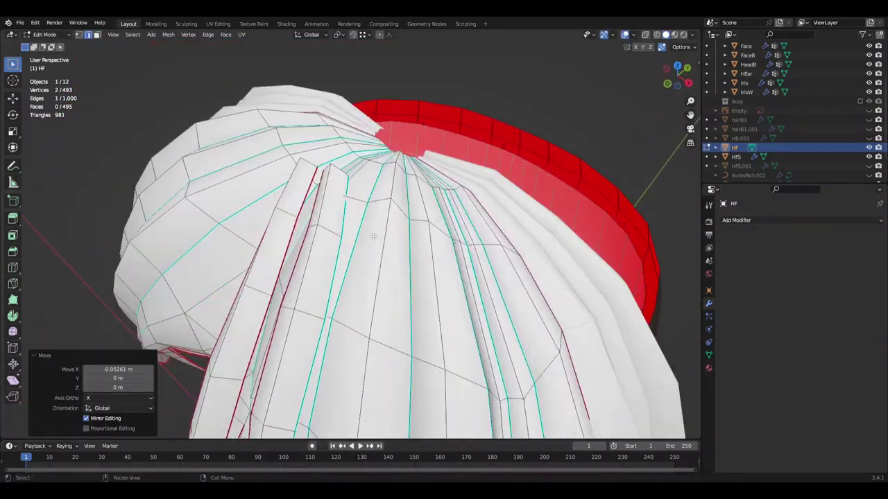
middle_drag(397, 279, 409, 247)
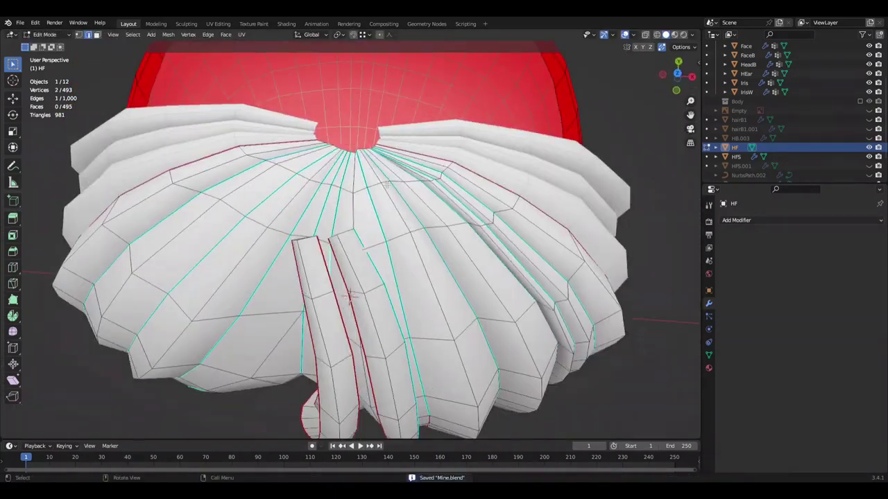
key(r)
key(z)
click(409, 247)
- Rotate the strand edge further around Z, checking it from below
click(464, 255)
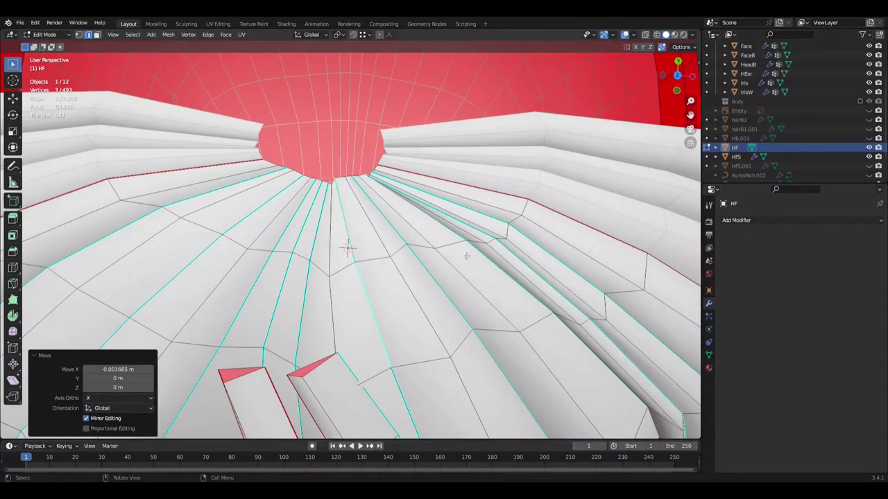
key(Escape)
middle_drag(467, 261, 319, 210)
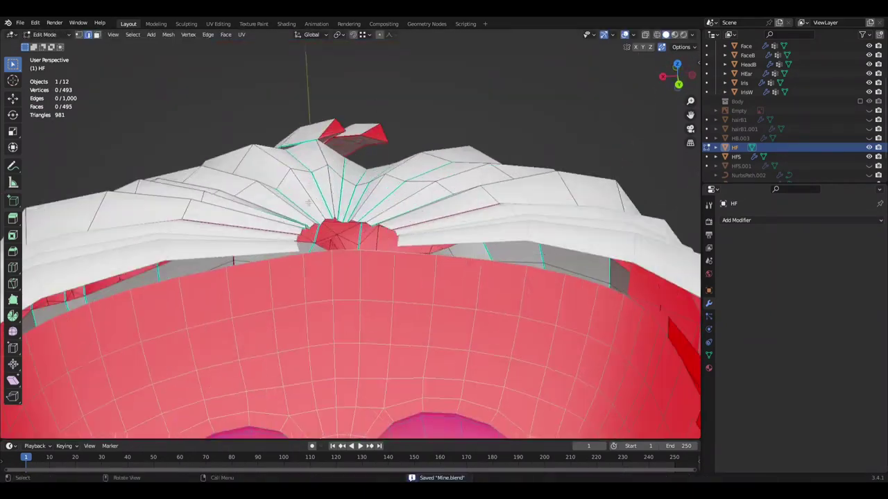
mouse_move(309, 203)
middle_down()
mouse_move(397, 265)
mouse_move(497, 246)
middle_up()
key(r)
key(z)
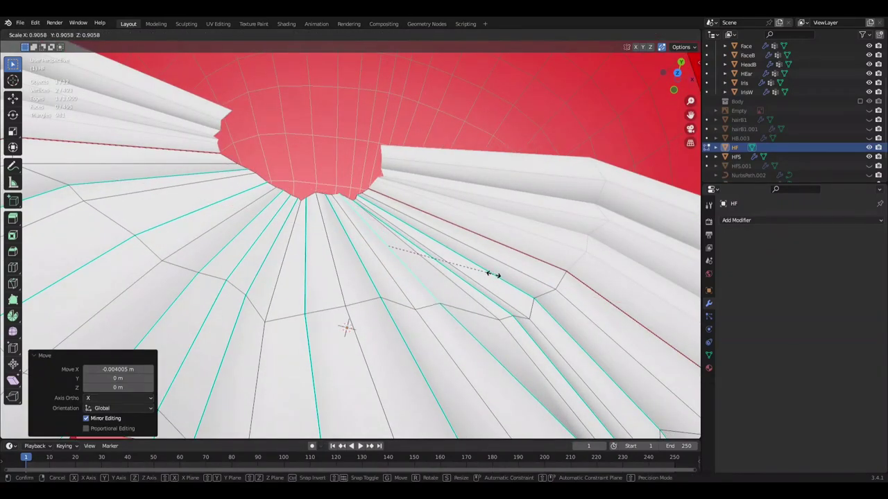
click(535, 294)
mouse_move(535, 294)
middle_down()
mouse_move(399, 238)
mouse_move(504, 233)
mouse_move(467, 240)
mouse_move(576, 331)
mouse_move(575, 258)
mouse_move(423, 276)
mouse_move(332, 231)
middle_up()
key(1)
- Slide the edge along X, then try a Z rotation and cancel it
key(g)
key(x)
key(g)
key(x)
key(Escape)
key(r)
key(z)
key(Escape)
- Give the selection a final small nudge along X and save Mine.blend
key(g)
key(x)
click(446, 259)
key(ctrl+s)
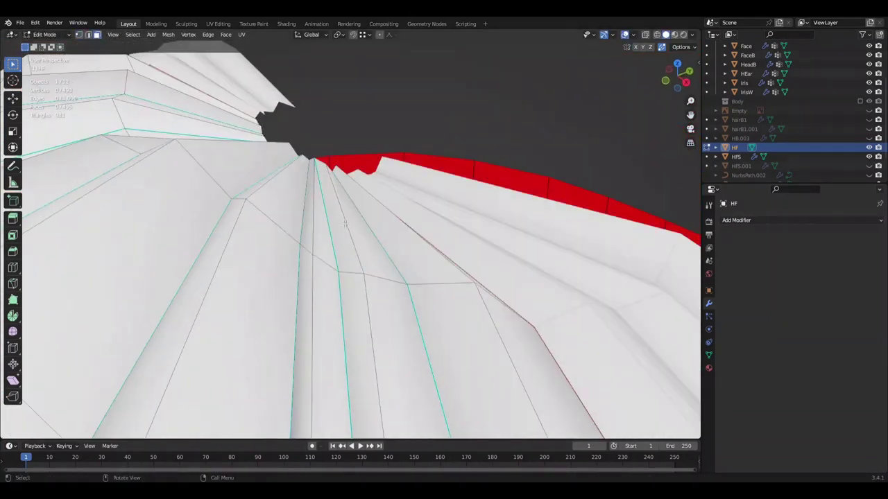
- Select a face where the centre strands converge and rotate it slightly
middle_drag(209, 153, 333, 265)
click(332, 265)
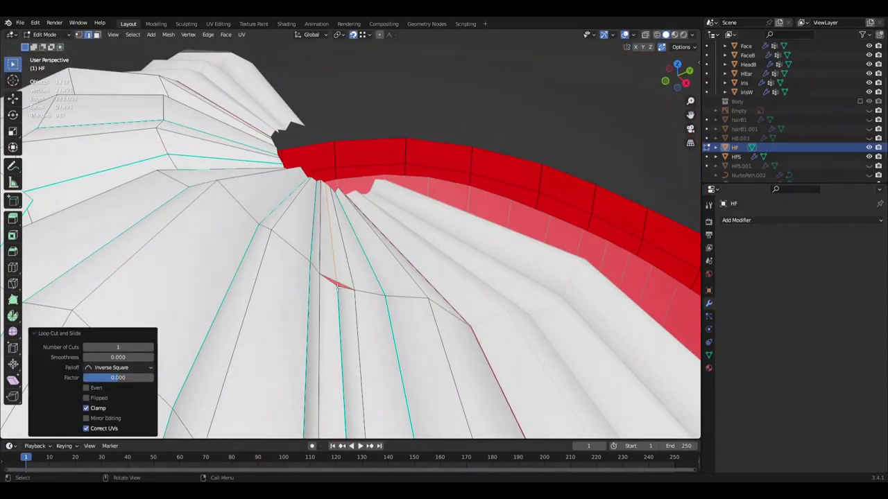
middle_drag(420, 138, 485, 173)
key(r)
click(614, 108)
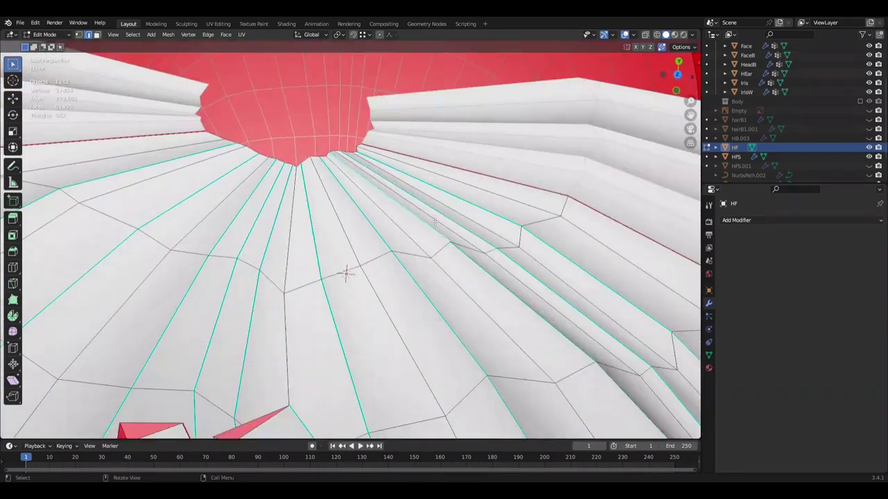
- Move the centre strand vertices, save, and shrink them slightly
middle_drag(614, 108, 504, 225)
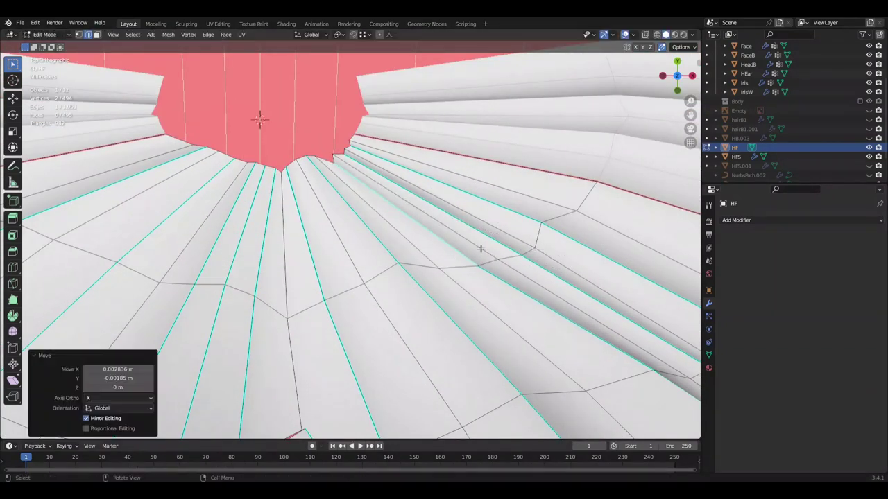
click(541, 271)
key(ctrl+s)
middle_drag(485, 256, 387, 226)
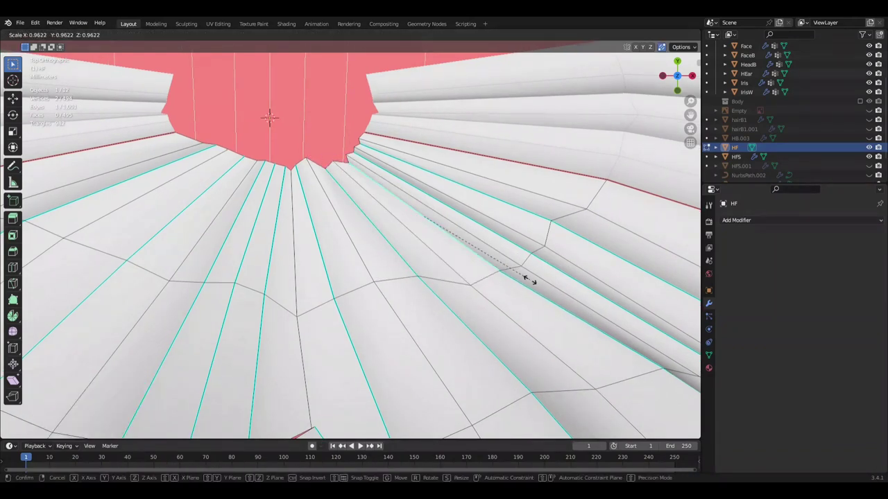
key(s)
click(426, 277)
- Move the vertices again, then select vertices on the bangs' underside and save
mouse_move(427, 277)
middle_down()
mouse_move(552, 241)
mouse_move(628, 313)
mouse_move(635, 260)
mouse_move(367, 352)
mouse_move(401, 193)
mouse_move(554, 277)
mouse_move(513, 164)
mouse_move(486, 294)
middle_up()
click(635, 261)
click(633, 266)
click(546, 172)
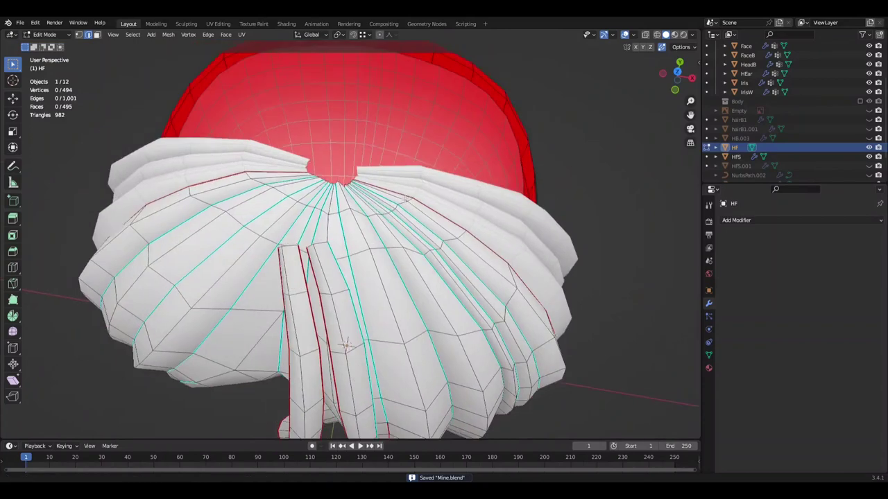
click(486, 294)
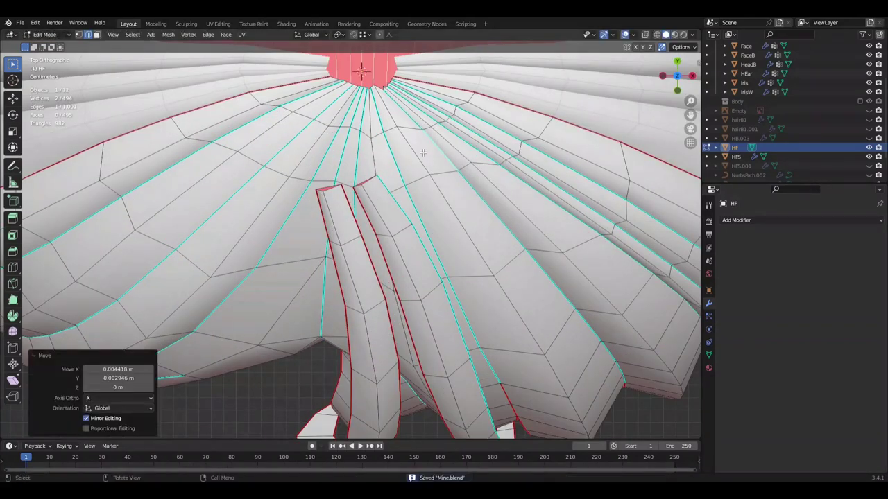
key(ctrl+s)
- Scale the selected strand vertices slightly larger, save, deselect all, and view the whole head
key(s)
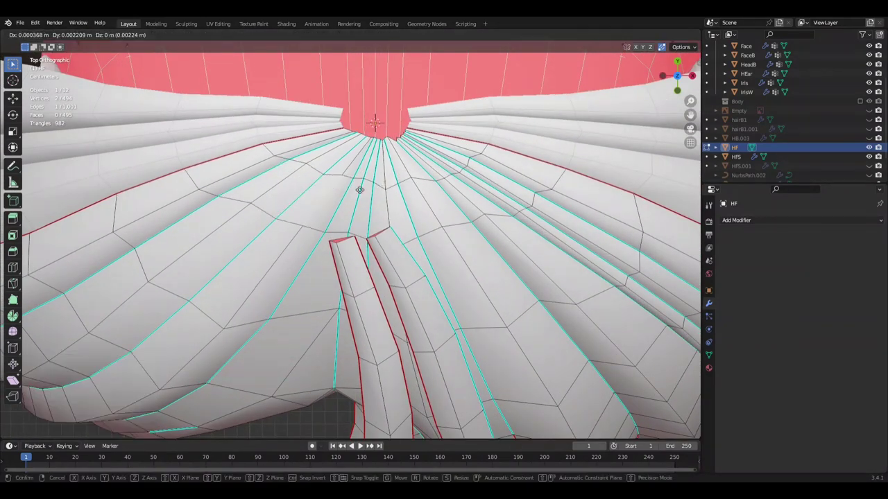
key(s)
scroll(422, 203, up, 1)
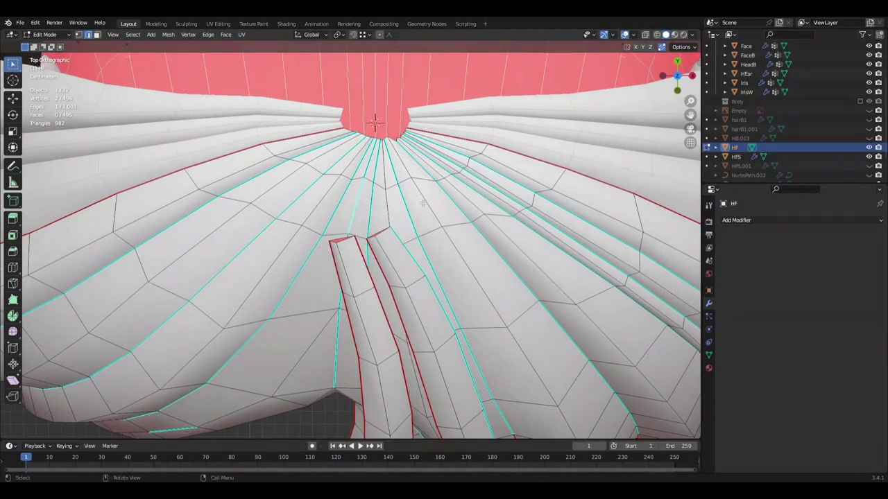
scroll(437, 205, down, 1)
key(ctrl+s)
scroll(438, 205, down, 1)
scroll(434, 212, down, 2)
scroll(478, 249, down, 2)
key(ctrl+z)
key(ctrl+z)
mouse_move(634, 307)
middle_down()
mouse_move(387, 262)
mouse_move(423, 258)
middle_up()
- Push the centre strand tip forward along Y and tilt it in the side view
scroll(446, 256, up, 5)
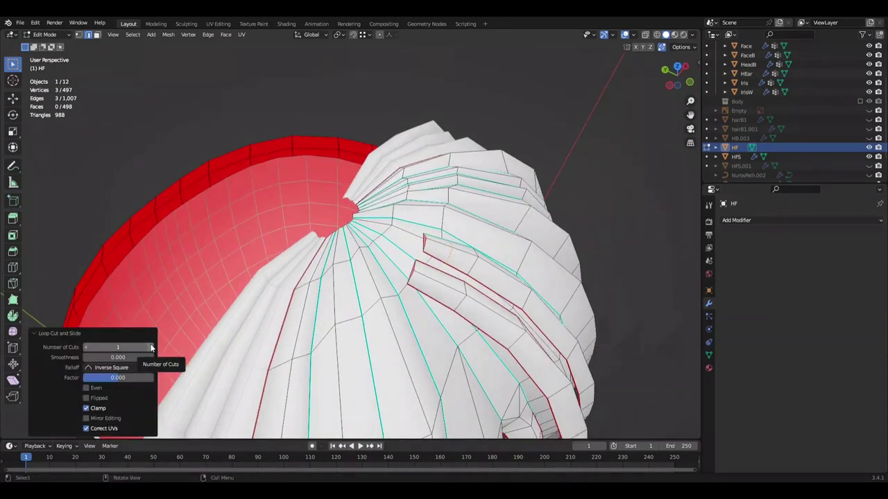
scroll(530, 292, up, 1)
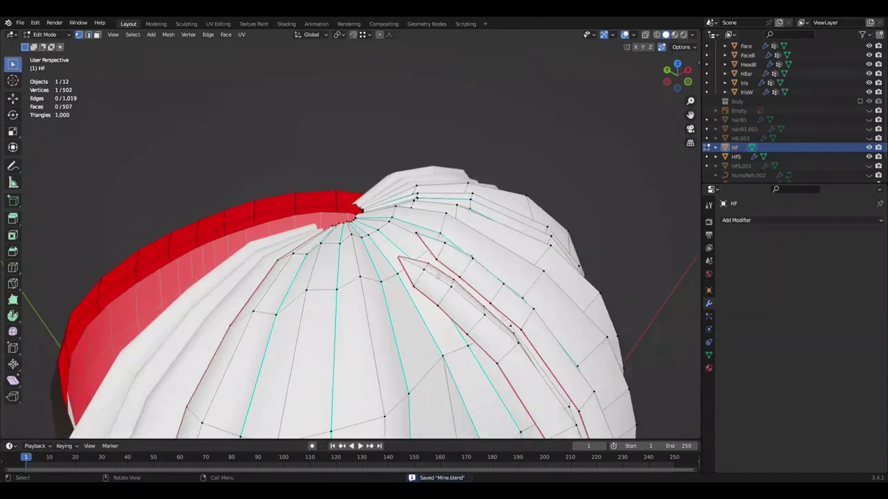
middle_drag(513, 286, 542, 185)
key(e)
key(y)
click(461, 156)
key(KP_3)
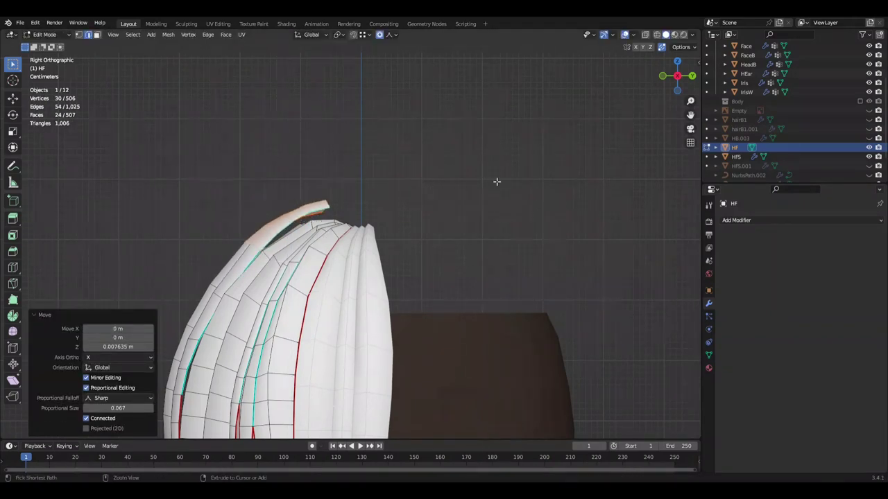
click(518, 202)
- Grow the selection down the strand and rotate it so the tip curls over the crown
key(g)
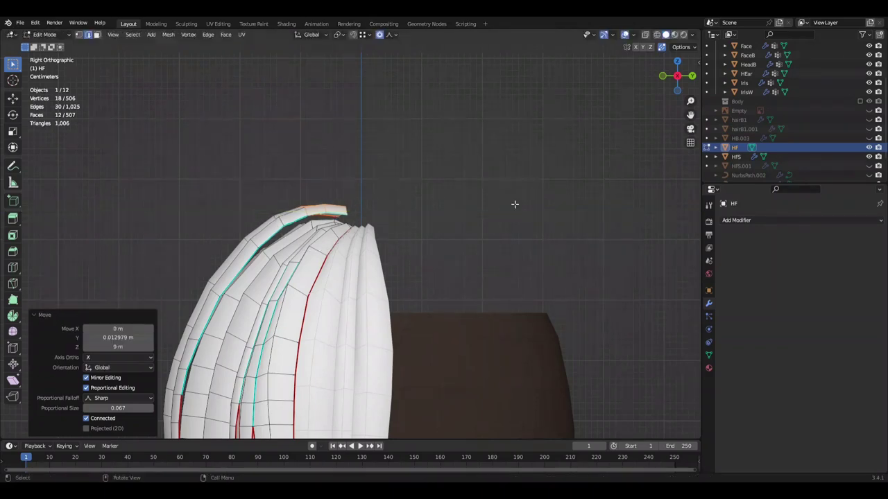
key(ctrl+KP_Add)
key(r)
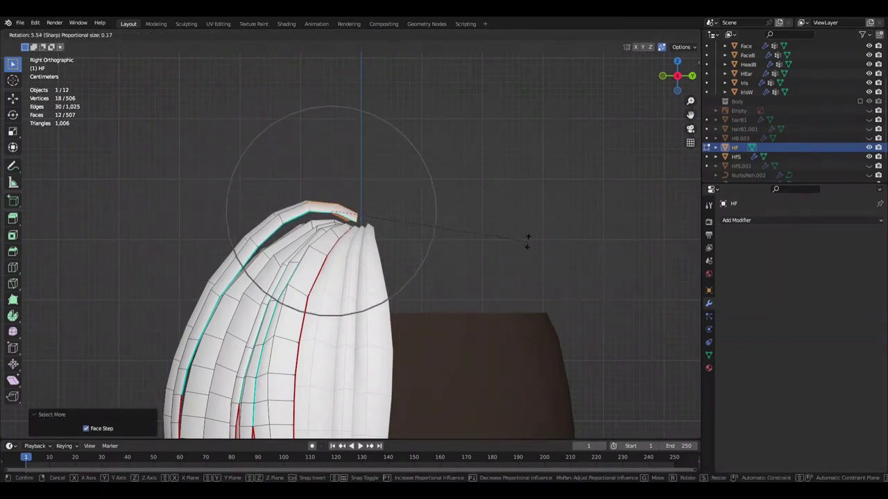
click(493, 202)
key(ctrl+KP_Add)
key(r)
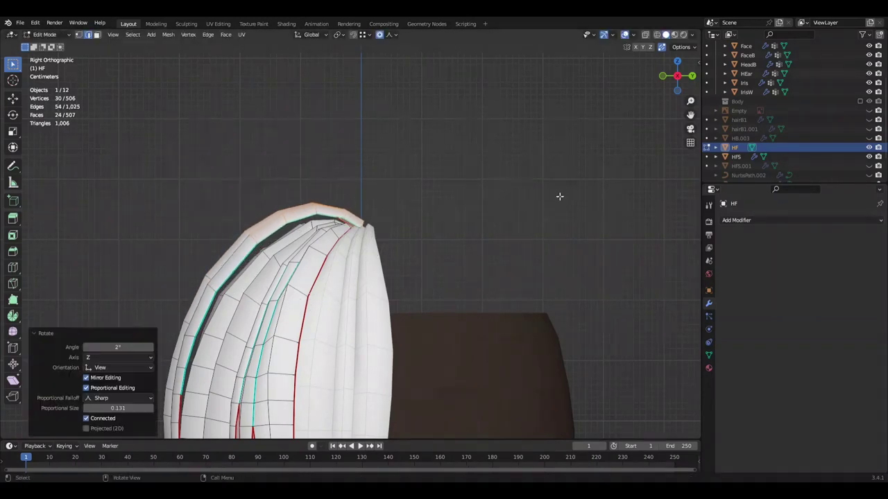
scroll(531, 195, down, 1)
right_click(511, 167)
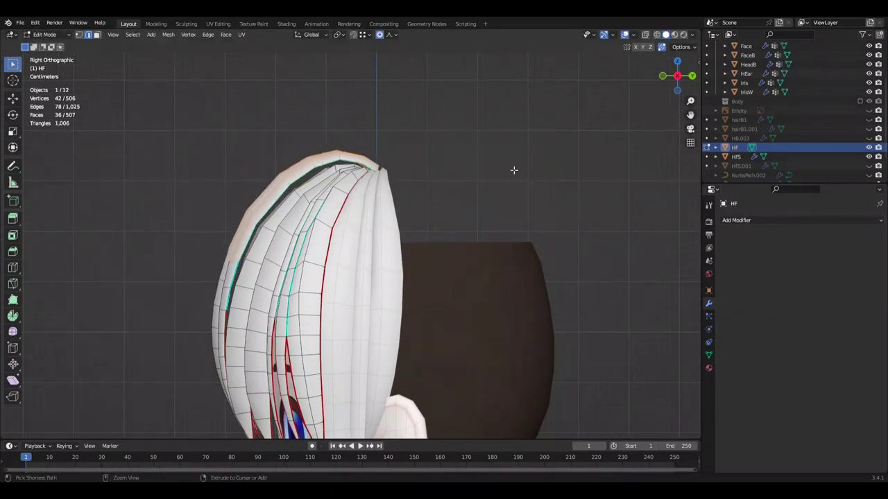
right_click(518, 170)
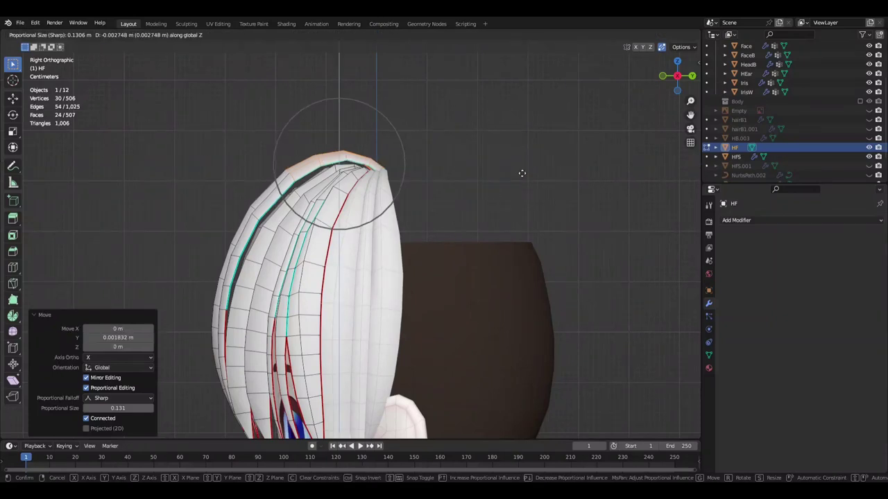
right_click(521, 172)
- Check the bangs from the front and side, deselect all and save Mine.blend
middle_drag(478, 174, 519, 255)
scroll(519, 255, up, 3)
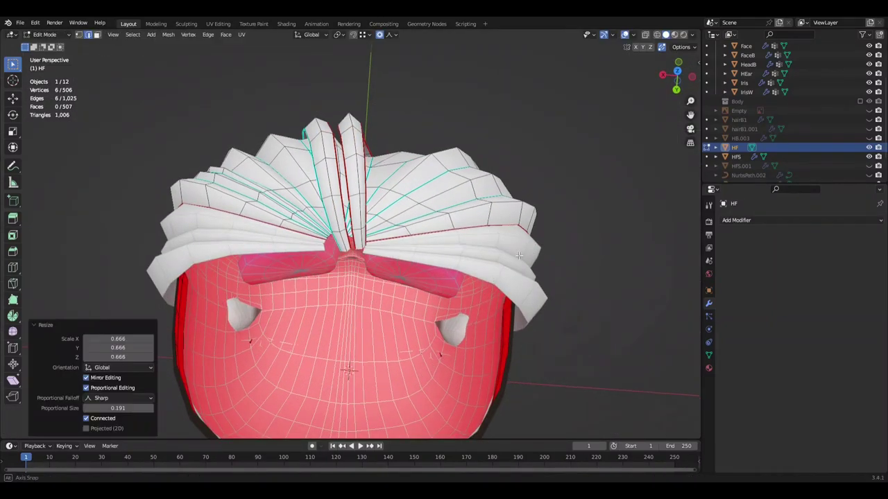
key(KP_3)
key(g)
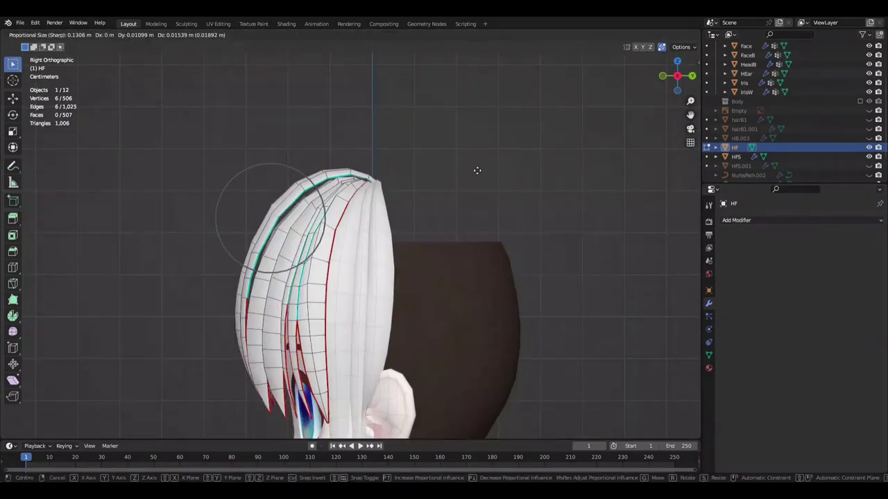
key(alt+a)
key(ctrl+s)
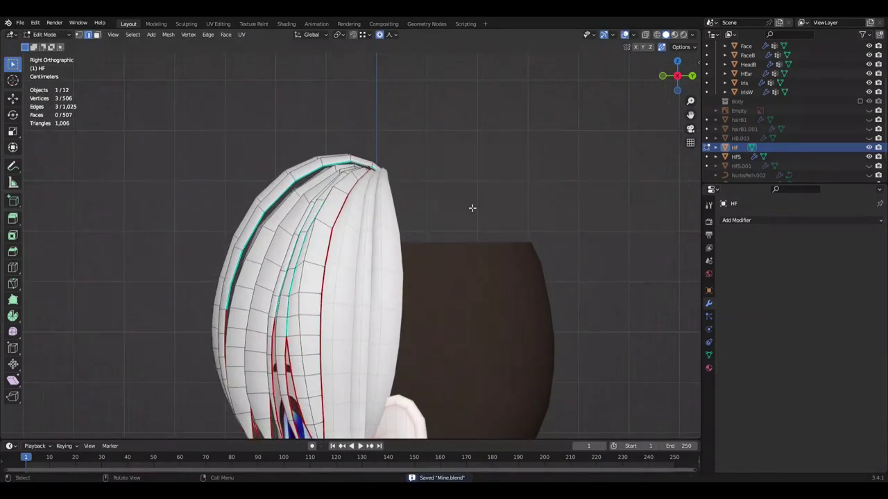
scroll(381, 215, down, 2)
- Nudge the centre strand sideways along the X axis
mouse_move(380, 215)
middle_down()
mouse_move(545, 212)
mouse_move(506, 185)
middle_up()
scroll(506, 184, up, 4)
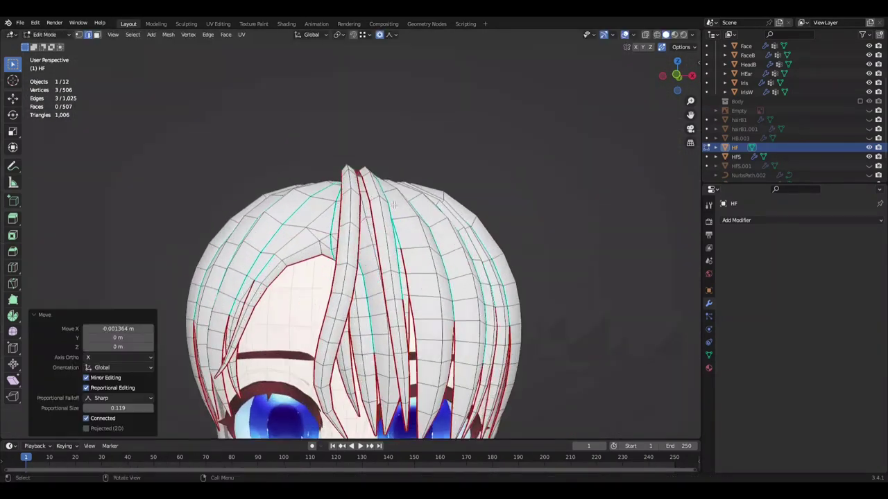
key(g)
key(Escape)
mouse_move(545, 138)
middle_down()
mouse_move(547, 159)
mouse_move(590, 156)
mouse_move(564, 145)
middle_up()
key(g)
key(x)
scroll(572, 146, down, 2)
- Return to Object Mode and save Mine.blend to review the hair on the head
key(Tab)
key(ctrl+s)
scroll(439, 211, down, 3)
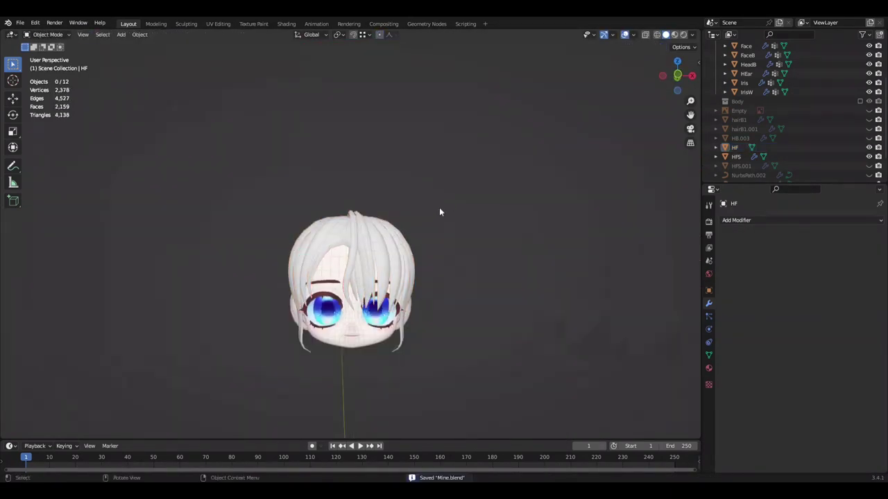
middle_drag(417, 252, 337, 153)
- Back in Edit Mode on HF, raise the selected crown edge slightly along Z
key(Tab)
scroll(337, 153, up, 3)
key(g)
key(z)
click(435, 152)
middle_drag(434, 152, 478, 313)
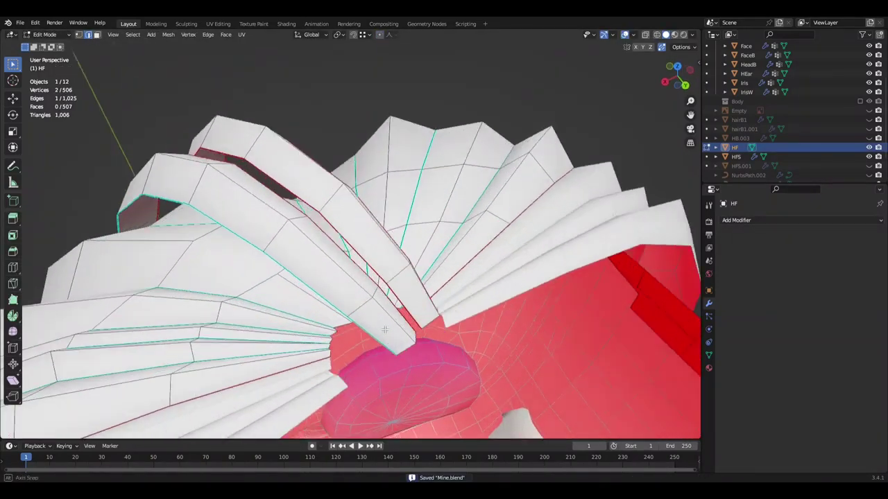
- Extrude the open centre ring and merge it into a single centre vertex
key(e)
right_click(478, 312)
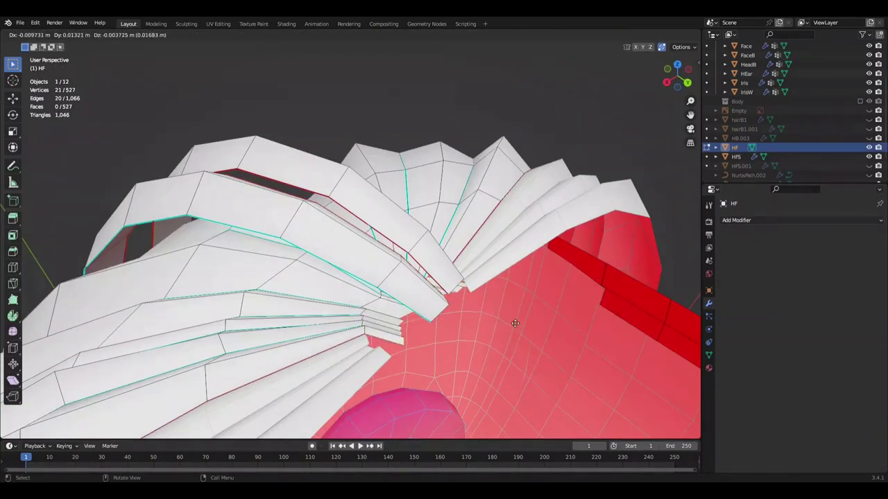
key(m)
click(514, 323)
mouse_move(514, 323)
middle_down()
mouse_move(454, 277)
mouse_move(346, 312)
middle_up()
key(g)
key(y)
- Mark the selected crown edges as sharp
key(ctrl+e)
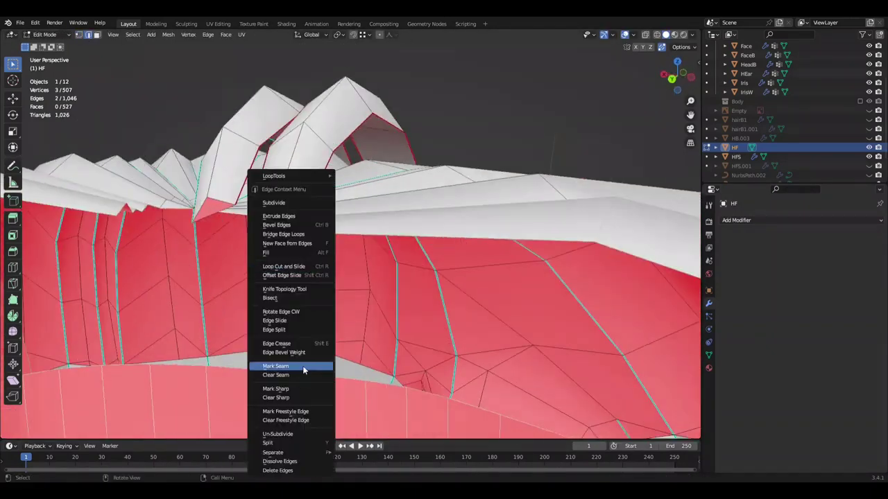
click(302, 365)
middle_drag(398, 368, 244, 364)
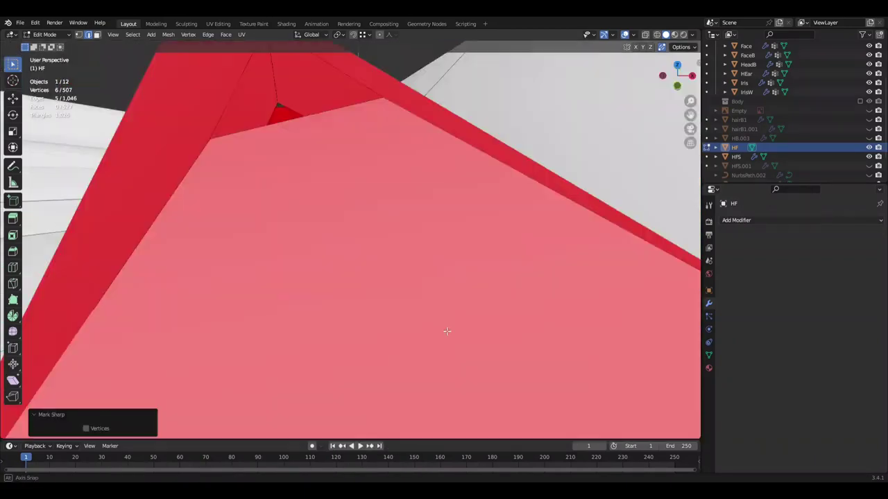
- Select a shortest edge path from the hair base to the crown and shift the centre vertex along Y
key(l)
middle_drag(510, 298, 396, 327)
click(396, 326)
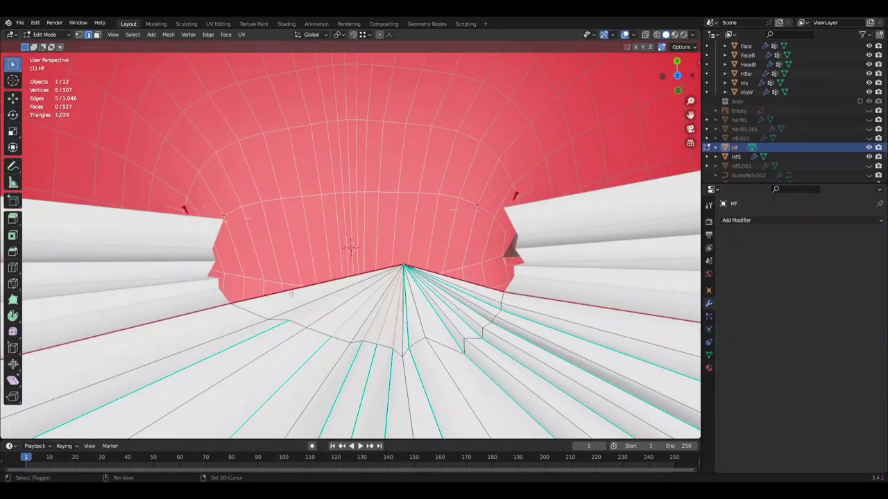
click(291, 294)
middle_drag(292, 295, 317, 338)
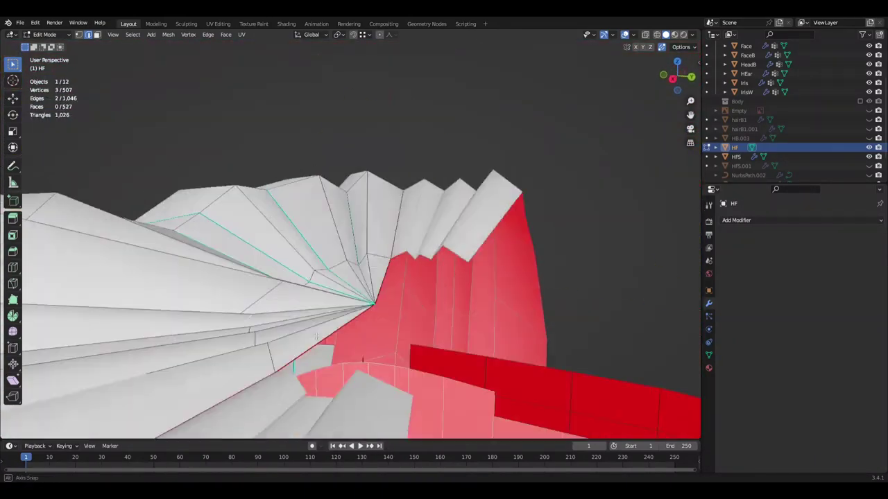
ctrl+click(316, 337)
mouse_move(573, 257)
middle_down()
mouse_move(602, 253)
mouse_move(491, 292)
middle_up()
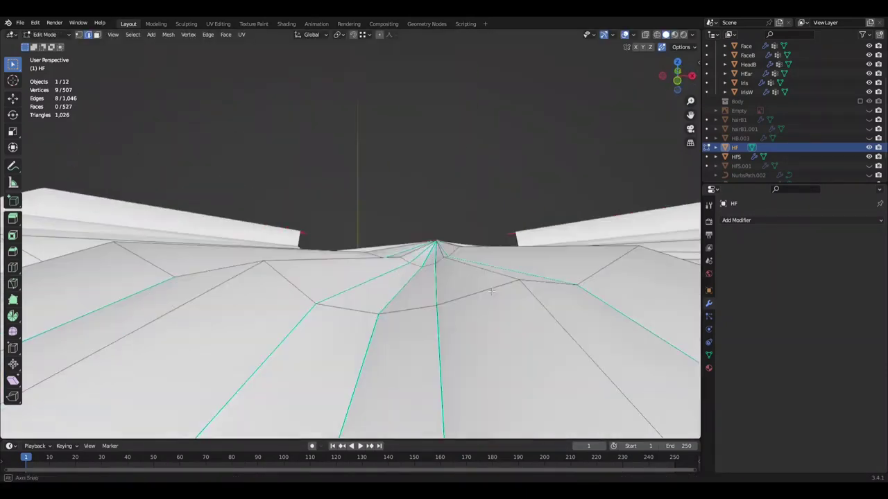
drag(491, 292, 492, 292)
middle_drag(492, 291, 512, 253)
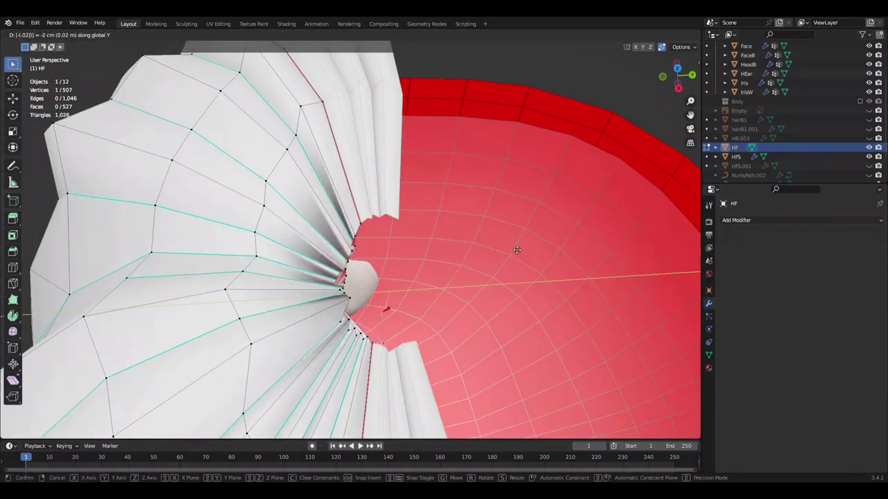
click(504, 246)
- Nudge a fan vertex along Z, select a strand path, then deselect all and save
middle_drag(504, 246, 385, 258)
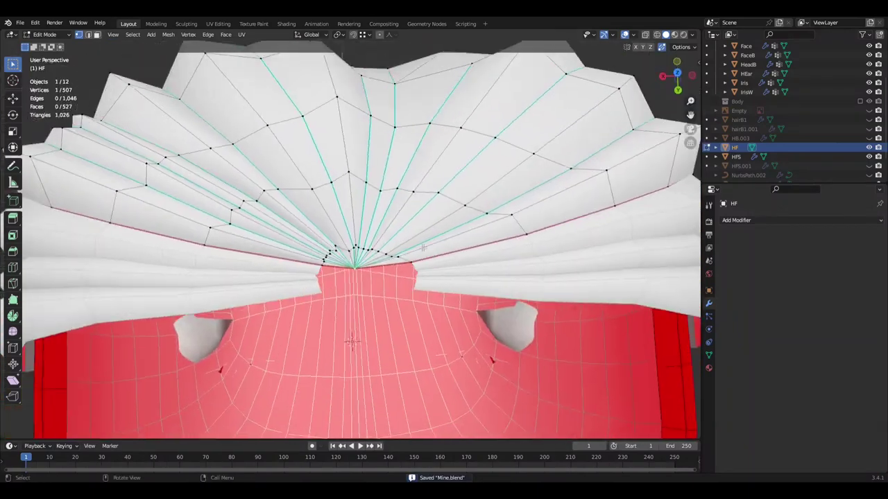
mouse_move(412, 224)
middle_down()
mouse_move(525, 133)
mouse_move(482, 98)
mouse_move(302, 237)
mouse_move(467, 175)
middle_up()
key(g)
key(z)
ctrl+click(341, 248)
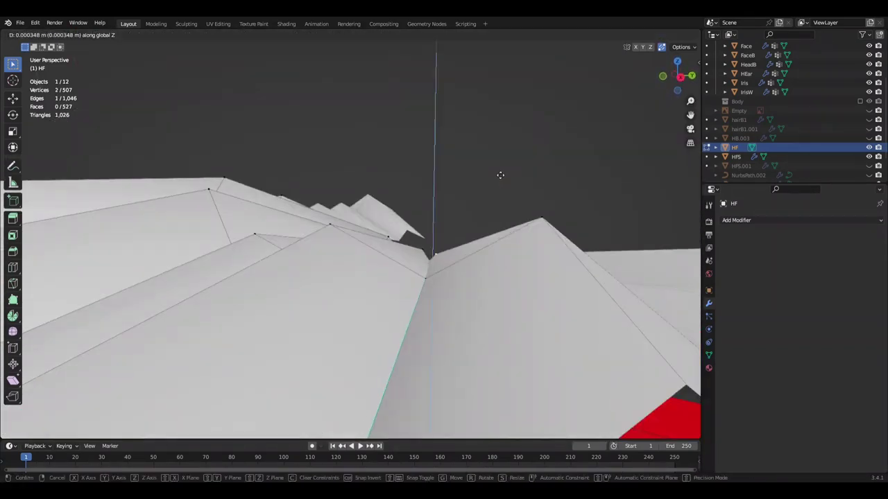
mouse_move(483, 181)
middle_down()
mouse_move(349, 283)
mouse_move(365, 238)
middle_up()
key(alt+a)
key(ctrl+s)
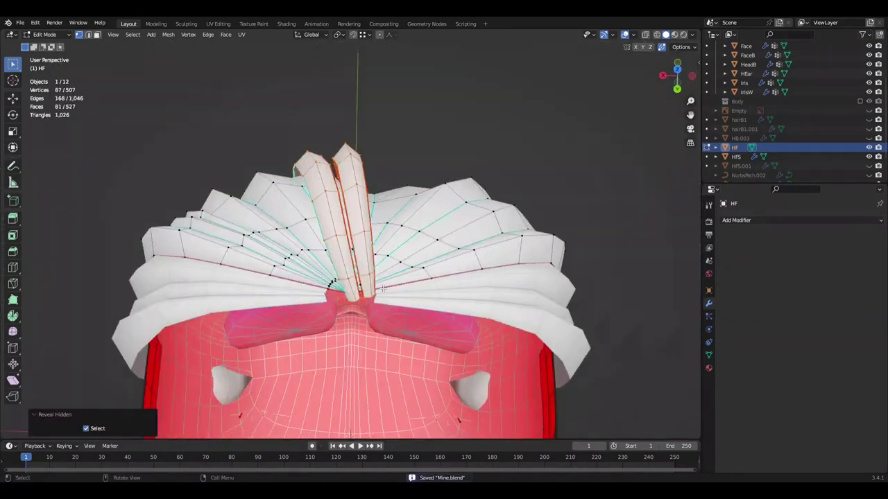
- Switch to the side-lock mesh HFS and shift its strand vertices -0.032585 m along X
key(alt+q)
middle_drag(382, 288, 613, 132)
key(g)
key(x)
mouse_move(449, 275)
middle_down()
mouse_move(416, 298)
mouse_move(426, 316)
mouse_move(311, 274)
mouse_move(503, 177)
middle_up()
key(shift+Tab)
shift+click(427, 315)
ctrl+click(455, 366)
scroll(444, 347, down, 5)
key(ctrl+s)
scroll(511, 86, up, 5)
- Extend the HFS seam selection to the strand tip and try a Y move, then cancel it
ctrl+click(515, 266)
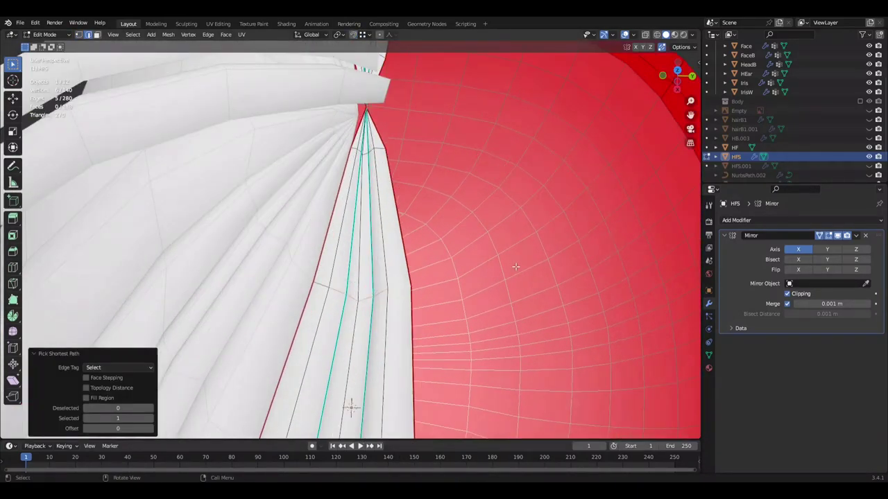
right_click(501, 273)
scroll(447, 292, down, 5)
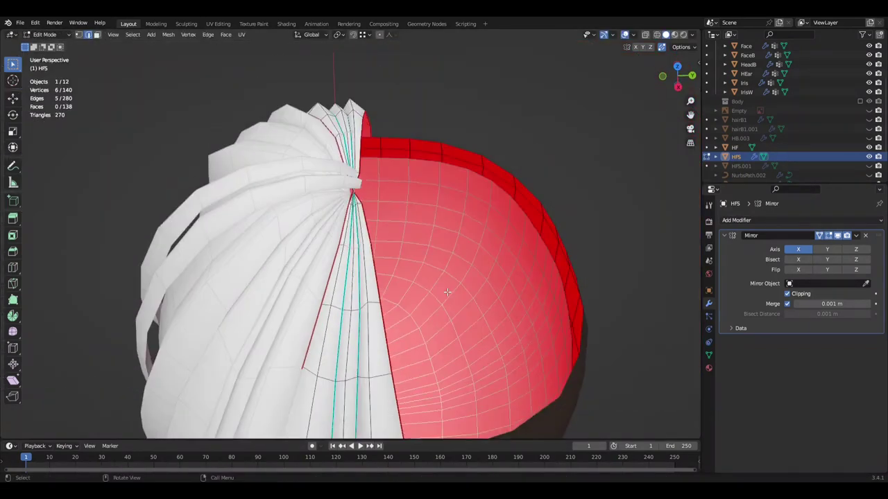
key(g)
key(y)
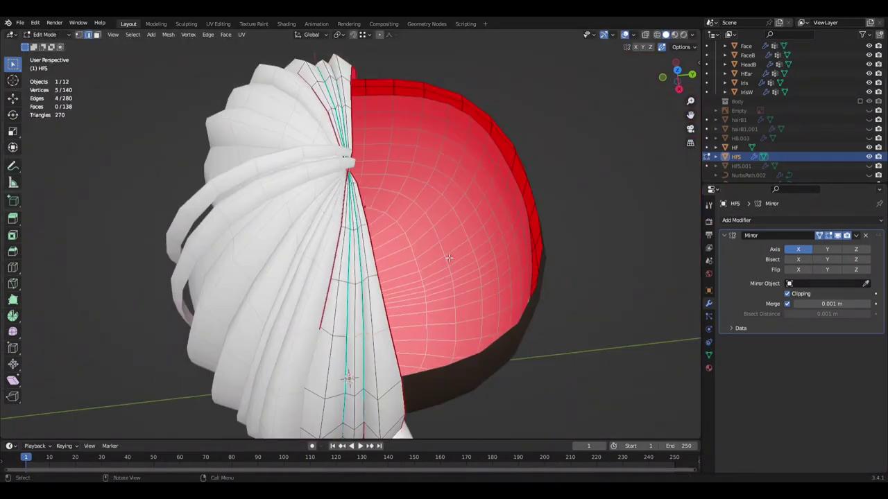
scroll(461, 261, up, 5)
scroll(478, 257, down, 5)
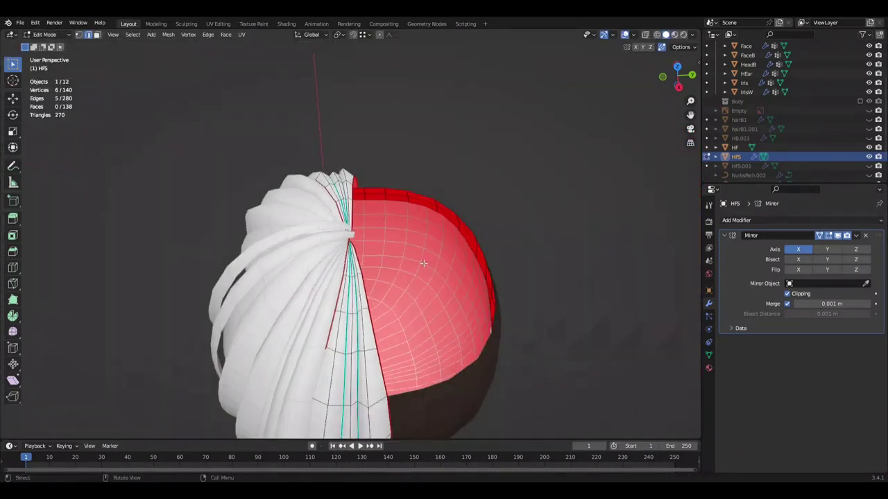
scroll(458, 278, up, 2)
right_click(446, 301)
scroll(430, 286, down, 2)
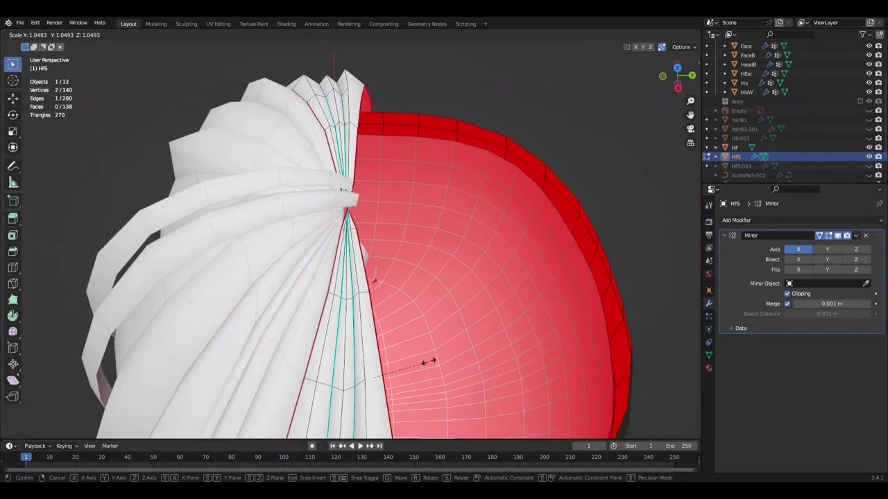
scroll(402, 286, up, 2)
- Move the selected seam vertices up against the cap and save Mine.blend
key(g)
middle_drag(432, 278, 388, 319)
key(ctrl+s)
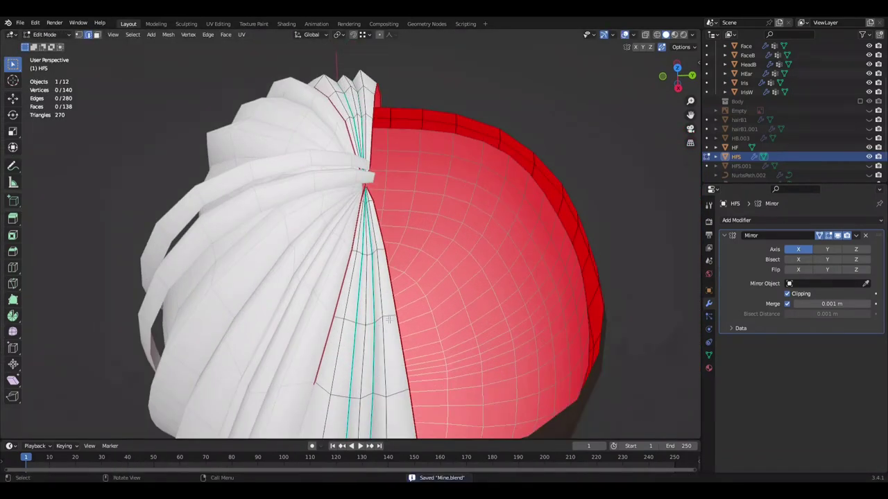
click(450, 304)
scroll(450, 303, up, 3)
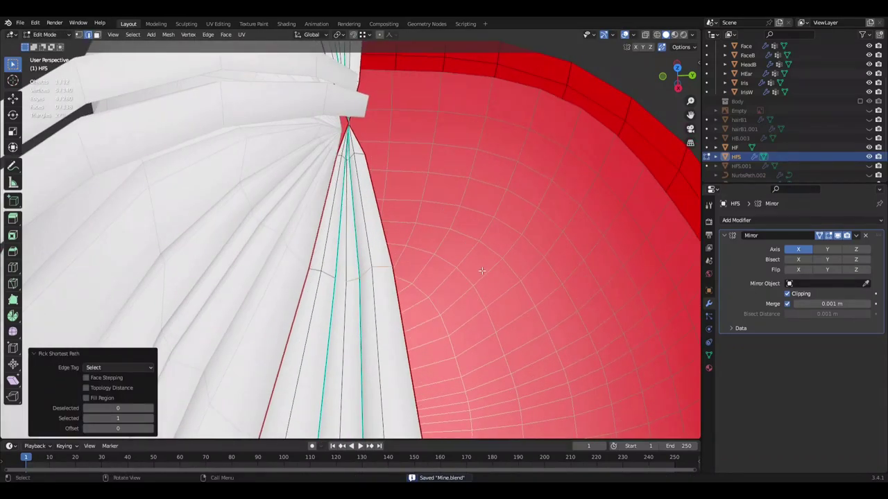
key(ctrl+s)
scroll(384, 209, up, 2)
scroll(384, 209, down, 4)
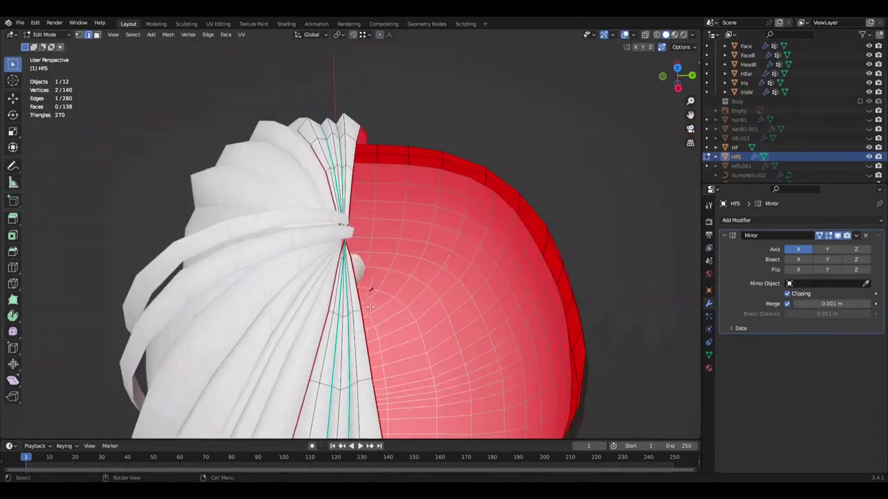
scroll(370, 307, up, 2)
- Select another seam vertex path down the strand, move it into place and save
ctrl+click(427, 271)
key(g)
key(y)
right_click(434, 243)
scroll(392, 276, down, 3)
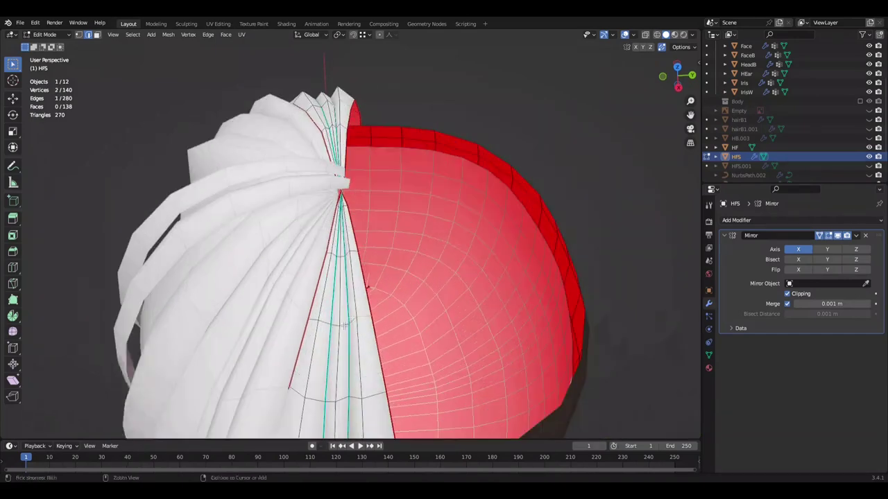
middle_drag(542, 266, 319, 210)
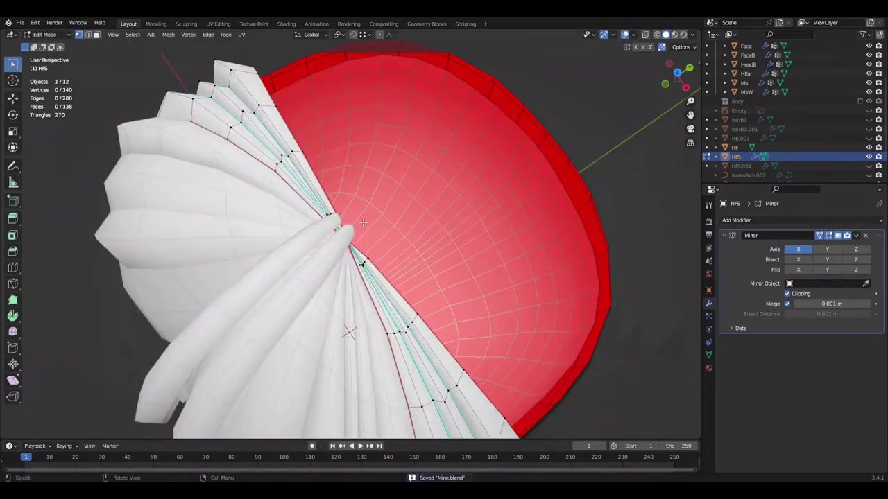
scroll(319, 210, up, 3)
key(g)
click(317, 213)
key(ctrl+s)
scroll(317, 213, down, 3)
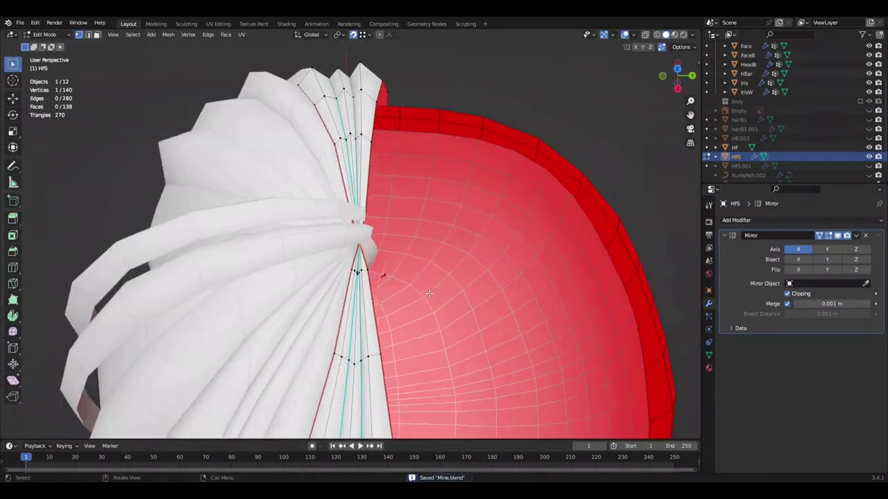
- On the bangs mesh HF, hide the cap edges and shift a crown vertex 0.000751 m along X
key(alt+q)
scroll(348, 181, up, 3)
mouse_move(349, 181)
middle_down()
mouse_move(392, 245)
mouse_move(586, 129)
middle_up()
key(h)
ctrl+click(393, 245)
key(g)
key(x)
click(432, 230)
key(ctrl+s)
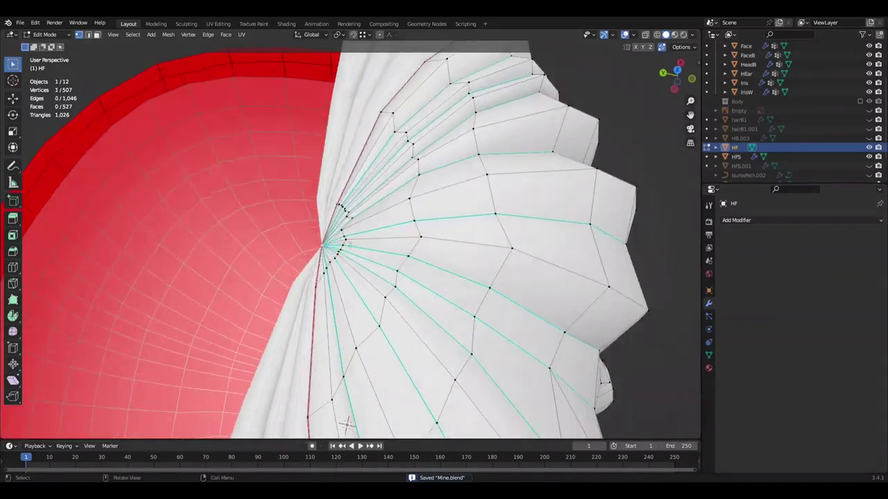
- Move the selected HF crown vertices along Y and save the file
key(g)
key(y)
click(322, 217)
key(ctrl+s)
mouse_move(321, 217)
middle_down()
mouse_move(434, 117)
mouse_move(390, 325)
mouse_move(366, 293)
mouse_move(393, 280)
mouse_move(460, 289)
mouse_move(462, 258)
mouse_move(486, 251)
middle_up()
- Rotate the HF crown vertices −2° with proportional editing from the right side view
key(ctrl+s)
key(KP_3)
key(r)
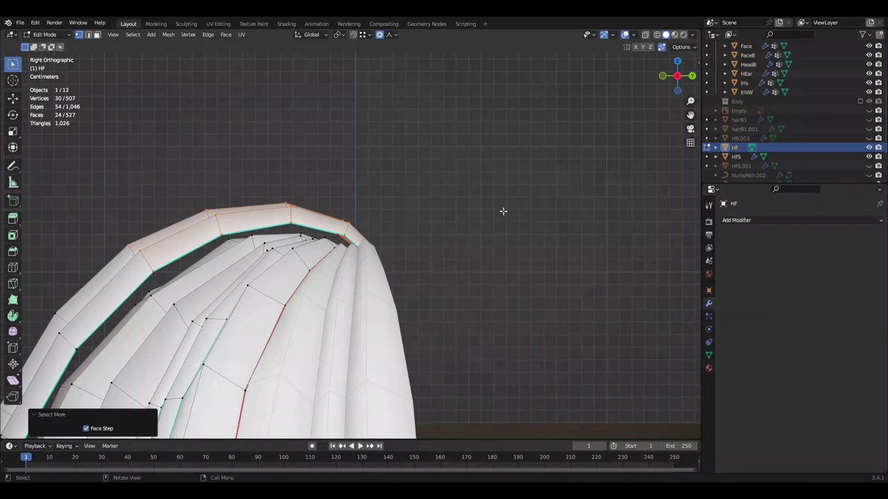
key(r)
click(530, 181)
middle_drag(529, 180, 515, 220)
click(517, 217)
key(KP_3)
- Shrink the crown selection by one ring, rotate it, and nudge it 0.001 along Y
key(g)
key(y)
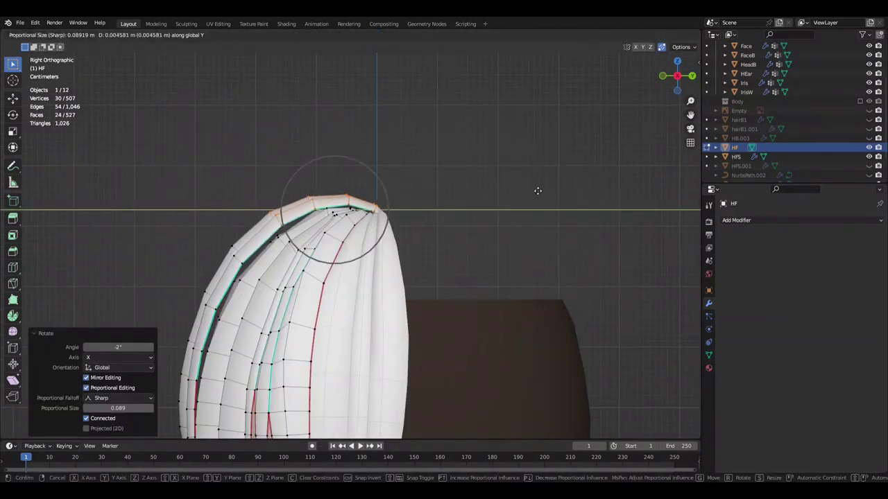
key(ctrl+KP_Subtract)
scroll(539, 192, up, 1)
key(r)
middle_drag(537, 189, 531, 218)
text(gy.001)
key(KP_3)
scroll(559, 185, down, 3)
- Check the whole head outside edit mode, then rotate the crown vertices again
key(ctrl+s)
key(Tab)
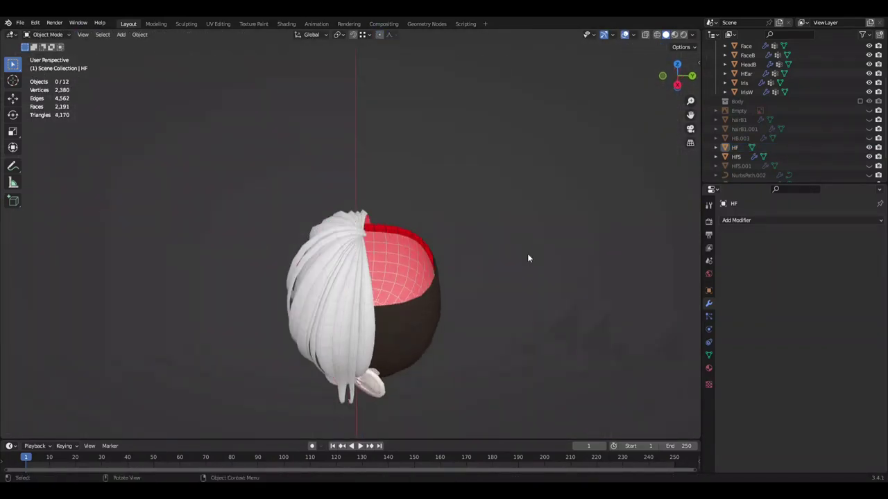
key(KP_3)
scroll(527, 257, up, 3)
key(Tab)
middle_drag(471, 238, 414, 89)
key(KP_3)
key(r)
click(507, 142)
- Shift the crown vertices slightly along Z to fit the head
key(g)
key(z)
middle_drag(234, 235, 495, 155)
key(KP_3)
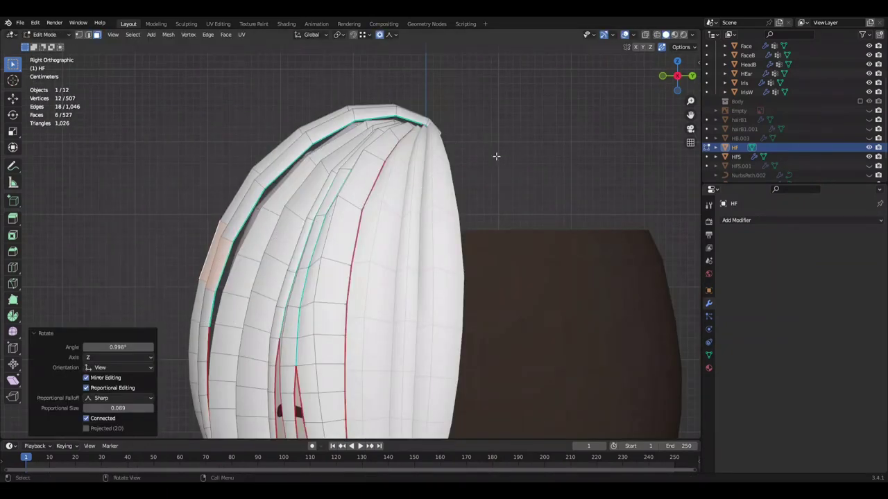
scroll(495, 154, down, 2)
key(g)
click(519, 138)
- Rotate the crown vertices once more and shift them along Y
scroll(519, 138, up, 1)
key(r)
click(525, 168)
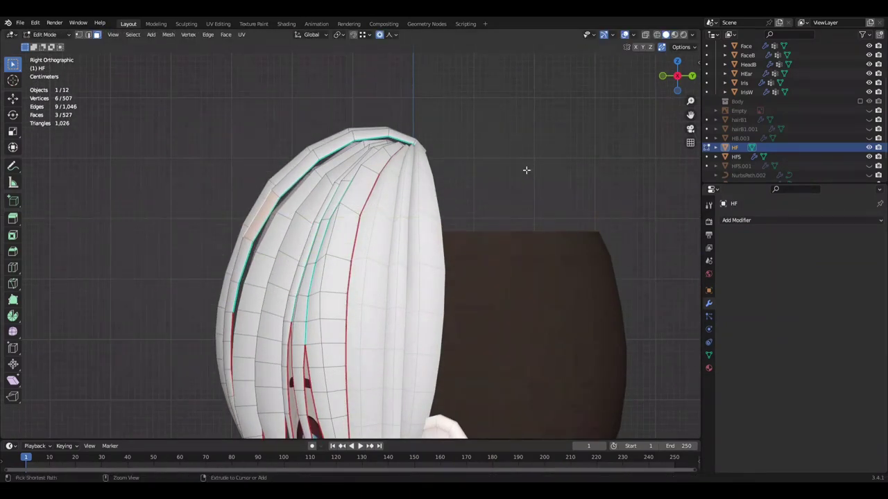
key(g)
key(y)
click(537, 148)
scroll(532, 147, down, 1)
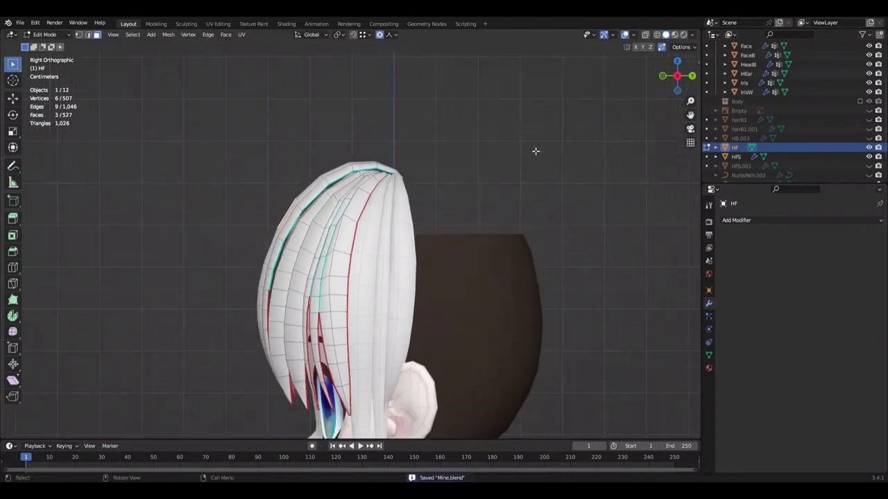
- Grow the vertex selection and apply a proportional rotation to the enlarged crown region
key(r)
middle_drag(539, 156, 458, 176)
scroll(457, 176, down, 3)
key(KP_3)
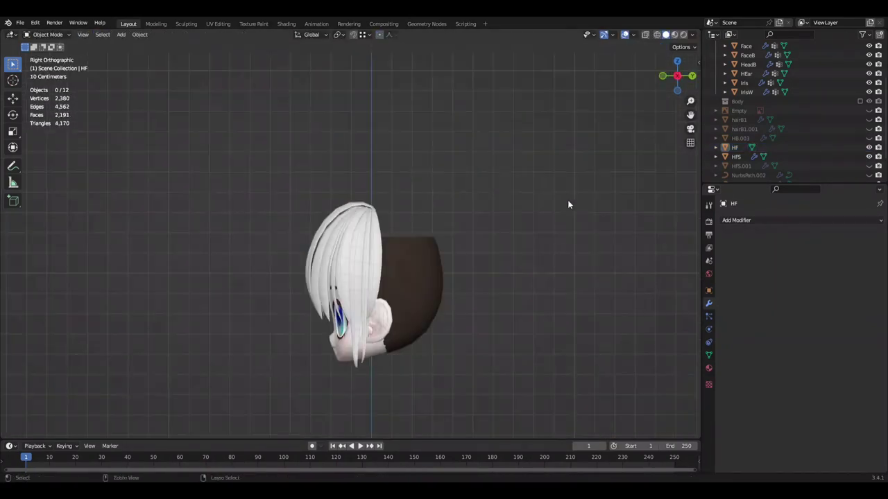
scroll(568, 201, up, 3)
key(ctrl+KP_Add)
key(r)
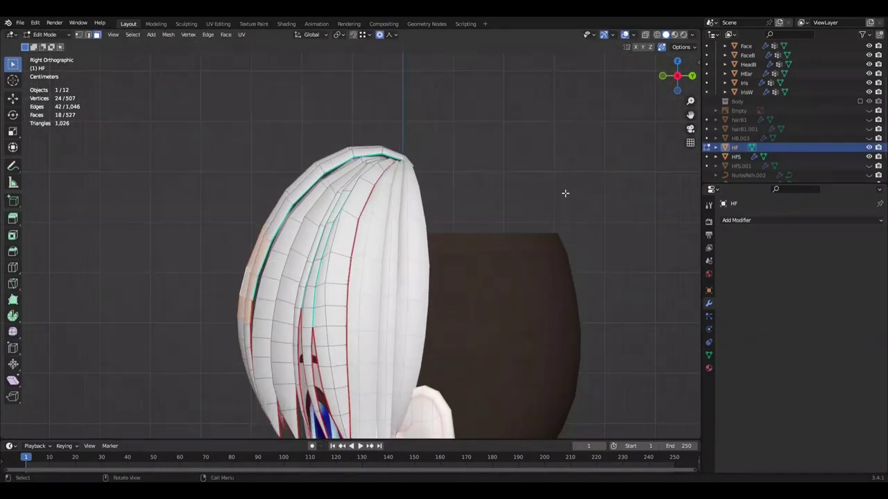
click(326, 158)
scroll(326, 158, down, 1)
- Give the crown a final small rotation and save the file
key(r)
click(507, 137)
scroll(508, 136, down, 2)
key(ctrl+s)
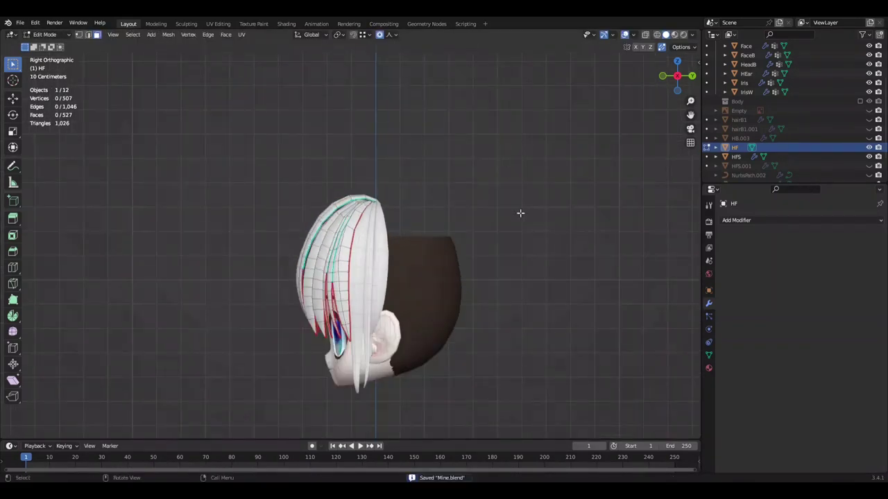
click(387, 241)
middle_drag(387, 242, 508, 239)
- Switch to edge selection and pick an edge at the crown parting
key(2)
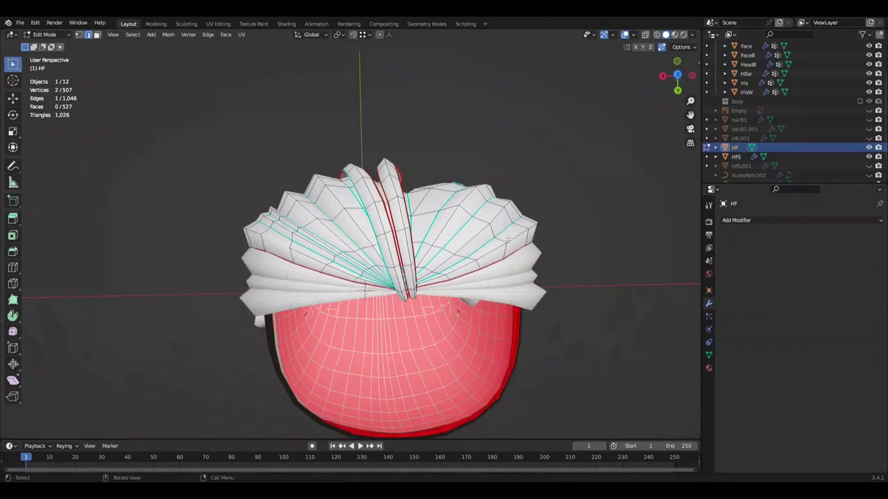
mouse_move(592, 211)
middle_down()
mouse_move(568, 203)
mouse_move(579, 266)
middle_up()
ctrl+click(568, 203)
click(431, 310)
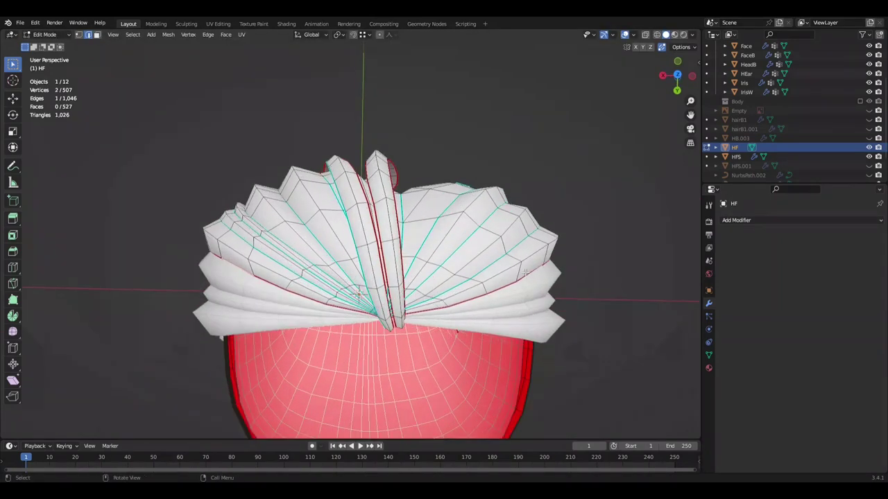
middle_drag(601, 260, 495, 169)
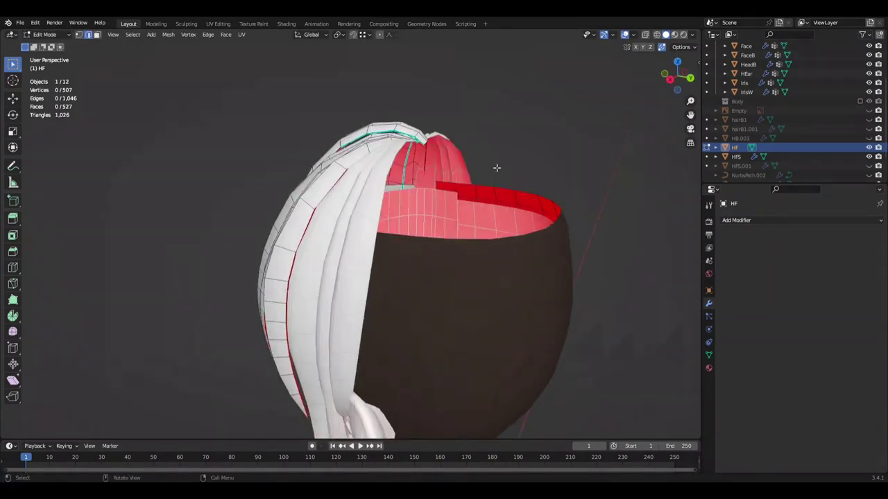
- Rotate the parting edge −1° around Y and save the file
text(ry-1)
key(Return)
middle_drag(574, 129, 580, 183)
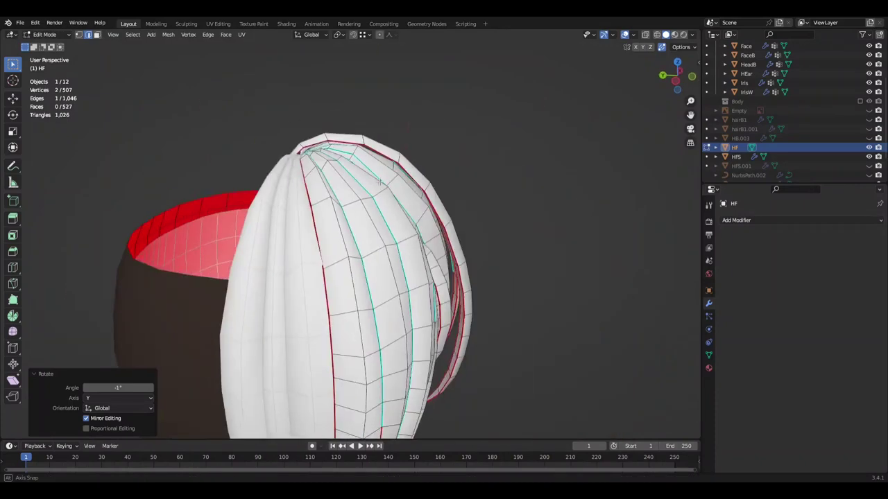
key(r)
key(y)
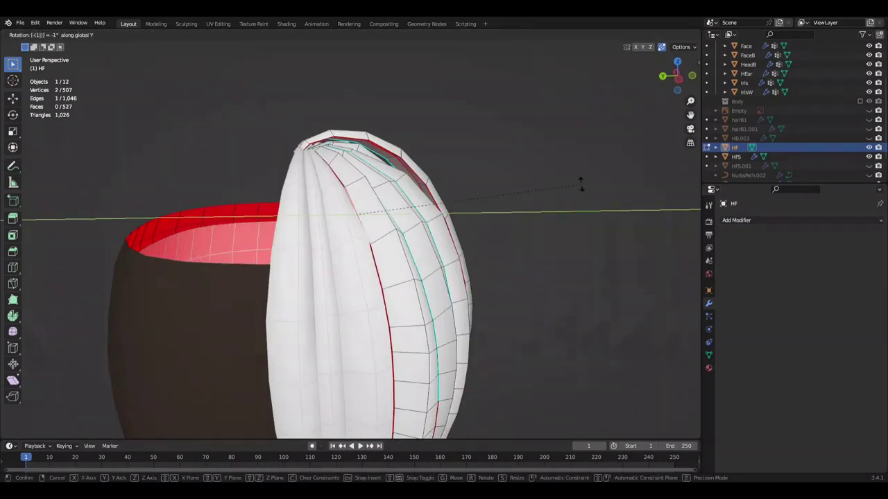
key(Return)
key(ctrl+s)
- Make the HFS side-lock mesh active and select vertices on a side strand
middle_drag(550, 166, 555, 229)
click(736, 156)
key(Tab)
key(s)
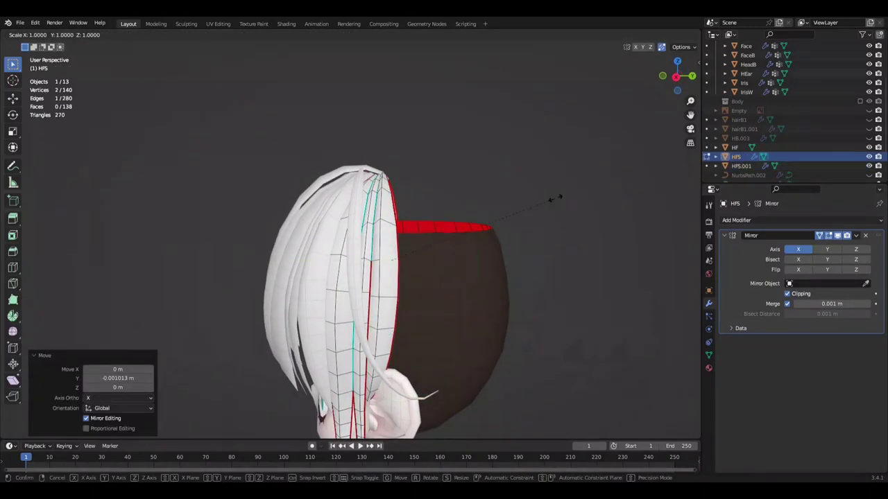
key(Escape)
key(Tab)
middle_drag(485, 174, 574, 174)
click(387, 309)
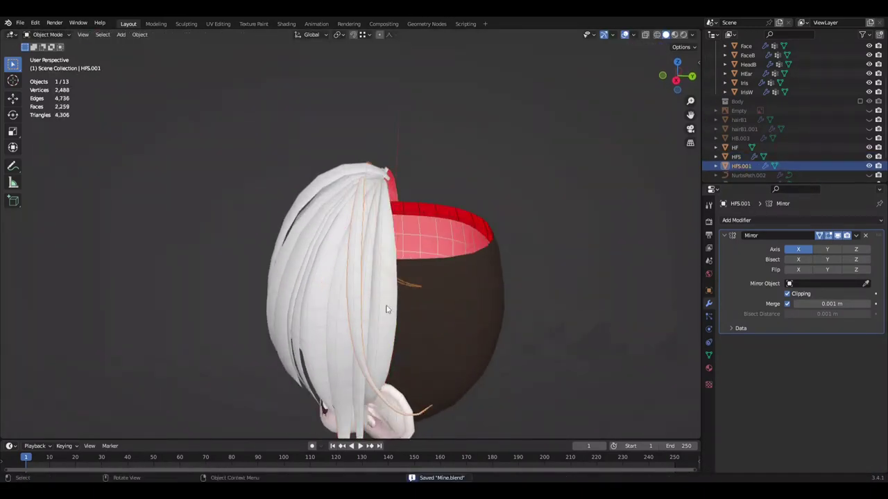
click(403, 292)
mouse_move(506, 327)
middle_down()
mouse_move(509, 293)
mouse_move(477, 281)
mouse_move(552, 187)
middle_up()
scroll(509, 293, up, 3)
- Extrude the side-lock strand end along X, scale the new tip vertices slightly, and save
key(e)
key(x)
click(477, 282)
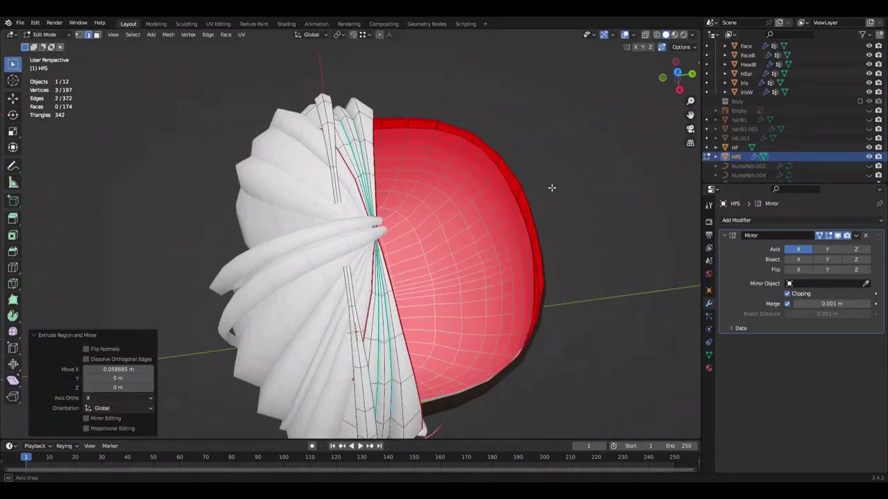
click(613, 191)
key(s)
click(613, 191)
middle_drag(613, 191, 345, 254)
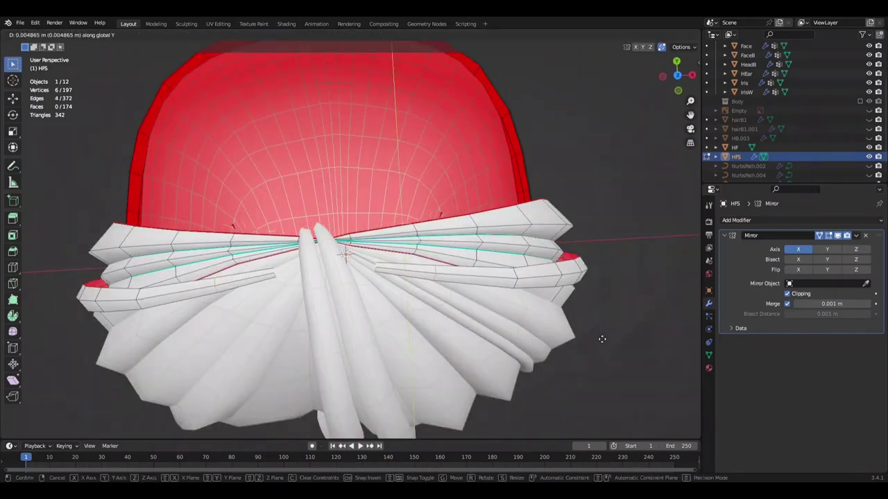
click(601, 340)
mouse_move(345, 400)
middle_down()
mouse_move(454, 275)
mouse_move(455, 301)
middle_up()
key(ctrl+s)
- Shift the strand vertices along the X axis and try merging the tip vertices, undoing the merge
key(g)
key(x)
click(450, 277)
mouse_move(590, 250)
middle_down()
mouse_move(477, 248)
mouse_move(630, 192)
mouse_move(580, 172)
middle_up()
key(g)
key(x)
key(Escape)
key(m)
click(333, 320)
key(ctrl+s)
key(ctrl+z)
- Reselect vertices along the side lock and switch to the front orthographic view
mouse_move(333, 320)
middle_down()
mouse_move(311, 284)
mouse_move(525, 182)
middle_up()
key(g)
key(y)
key(Escape)
mouse_move(606, 257)
middle_down()
mouse_move(590, 263)
mouse_move(604, 311)
mouse_move(316, 292)
middle_up()
shift+click(336, 337)
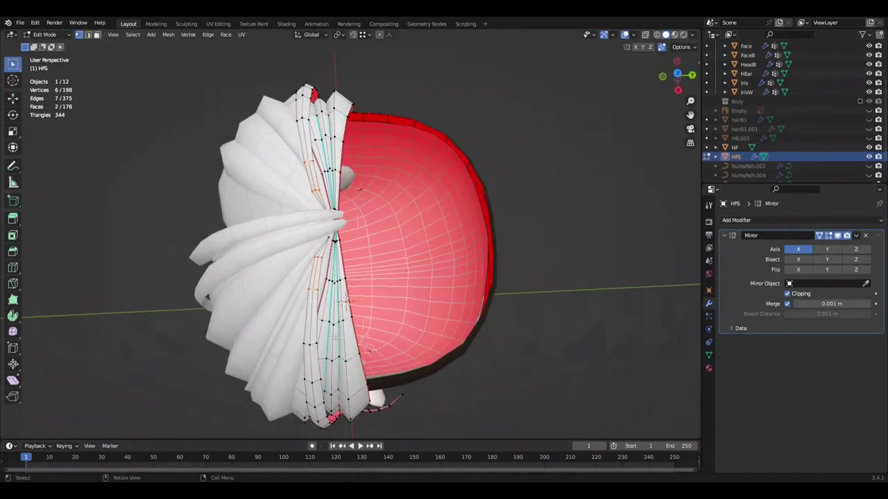
key(Escape)
middle_drag(591, 306, 447, 170)
key(ctrl+z)
key(ctrl+z)
key(KP_1)
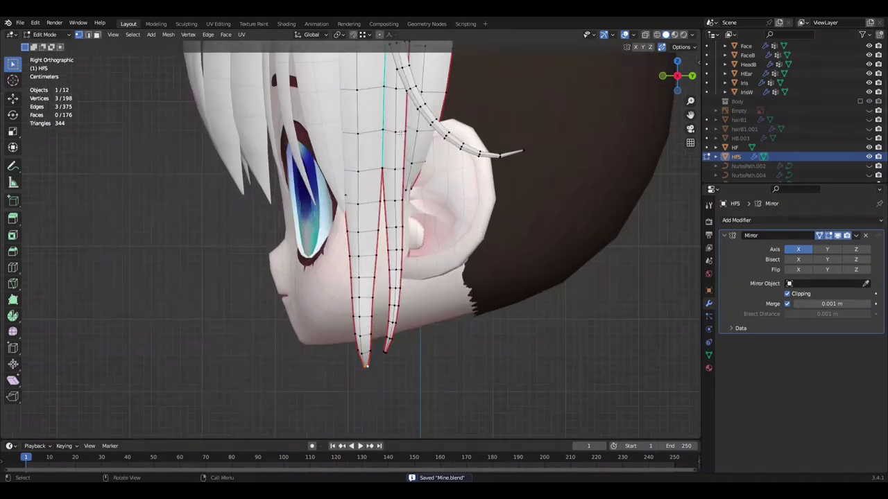
- With proportional editing on, move the strand vertices so the side-lock tips flare outward along X
scroll(400, 132, down, 2)
key(o)
key(g)
click(520, 331)
mouse_move(503, 323)
alt+middle_down()
mouse_move(623, 290)
mouse_move(550, 285)
alt+middle_up()
click(536, 322)
key(ctrl+z)
scroll(632, 292, down, 3)
scroll(604, 291, down, 3)
scroll(548, 292, up, 1)
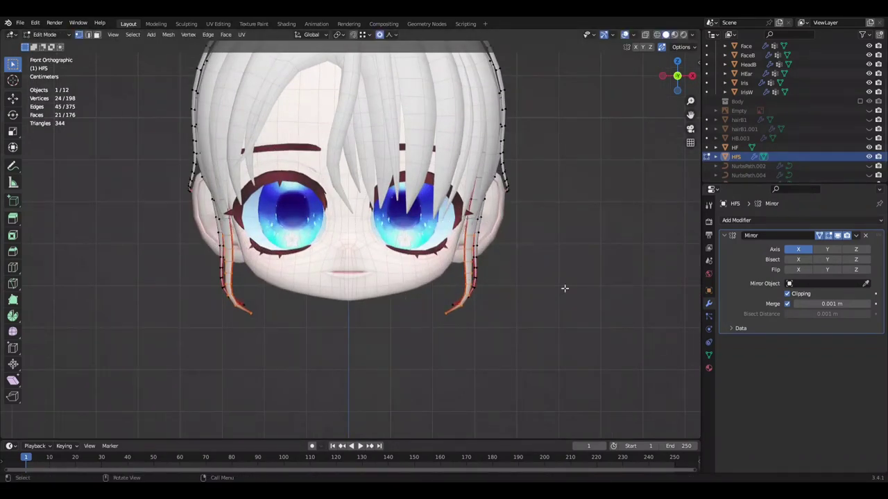
key(ctrl+shift+z)
scroll(569, 298, up, 2)
scroll(617, 294, down, 3)
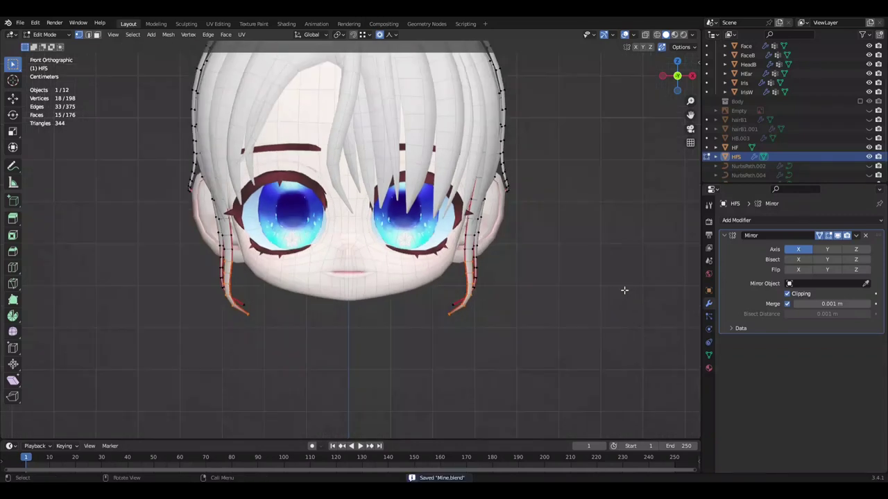
- In the right side view, rotate the strand tips and move them along Y, then save
key(KP_3)
scroll(388, 321, up, 3)
key(r)
mouse_move(498, 324)
middle_down()
mouse_move(586, 313)
mouse_move(409, 312)
middle_up()
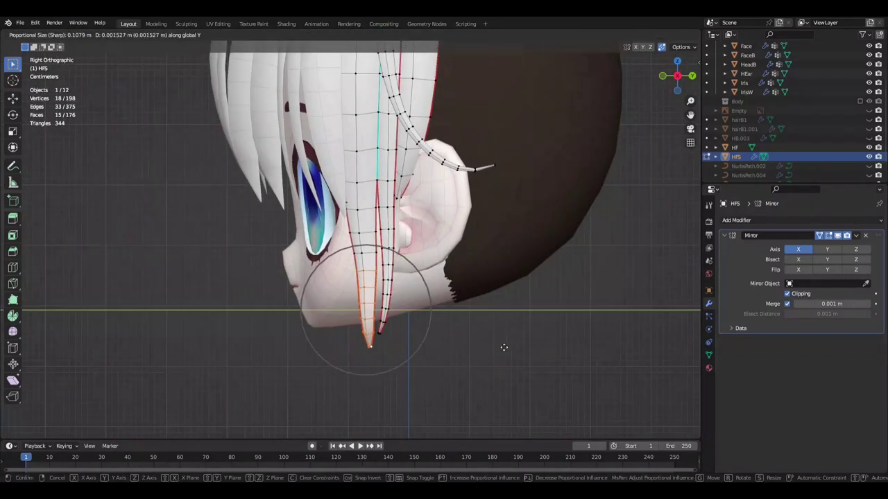
click(504, 347)
scroll(408, 380, up, 2)
scroll(464, 368, down, 1)
key(g)
key(y)
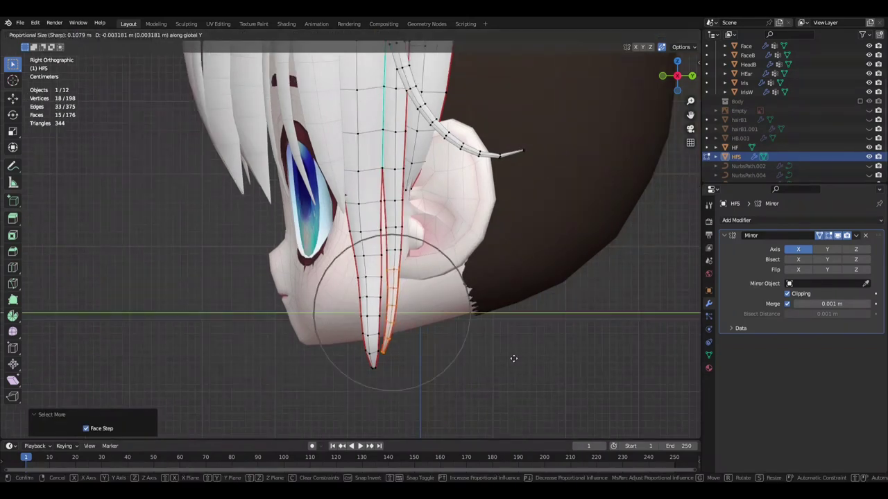
click(543, 343)
mouse_move(542, 342)
middle_down()
mouse_move(507, 345)
mouse_move(581, 320)
middle_up()
key(ctrl+s)
- Select the side strand's tip vertices and move them along Y with proportional editing
key(KP_3)
key(g)
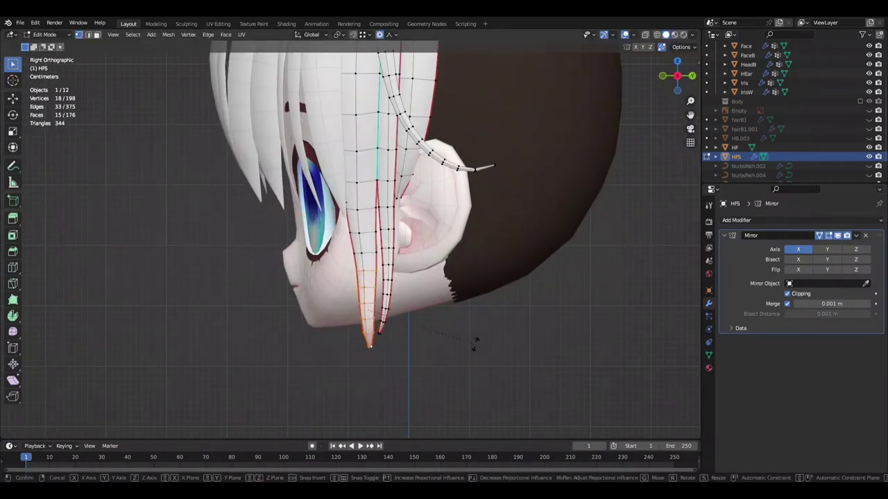
click(484, 343)
mouse_move(483, 343)
middle_down()
mouse_move(594, 347)
mouse_move(502, 312)
mouse_move(448, 305)
mouse_move(610, 316)
mouse_move(420, 293)
middle_up()
key(g)
key(y)
click(502, 312)
click(487, 317)
key(ctrl+KP_Subtract)
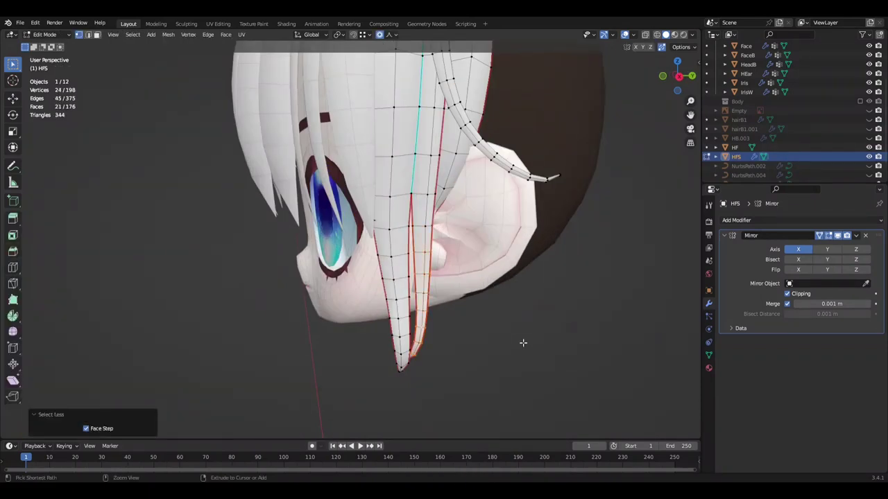
- Shrink the selection with Select Less and rotate the remaining strand vertices to bend the lock around the ear
key(KP_1)
key(r)
click(580, 320)
mouse_move(590, 287)
middle_down()
mouse_move(566, 305)
mouse_move(557, 299)
mouse_move(581, 292)
mouse_move(573, 282)
mouse_move(486, 264)
middle_up()
key(ctrl+z)
key(ctrl+shift+z)
scroll(541, 298, down, 2)
click(577, 296)
key(KP_1)
key(ctrl+KP_Subtract)
key(r)
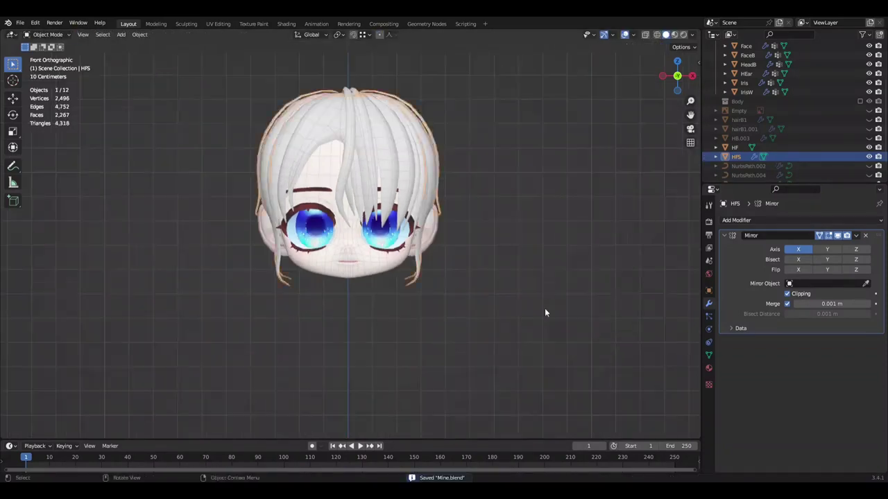
- Select the HB back-hair curve and convert it to a mesh via Object > Convert
middle_drag(461, 283, 527, 277)
scroll(777, 169, down, 1)
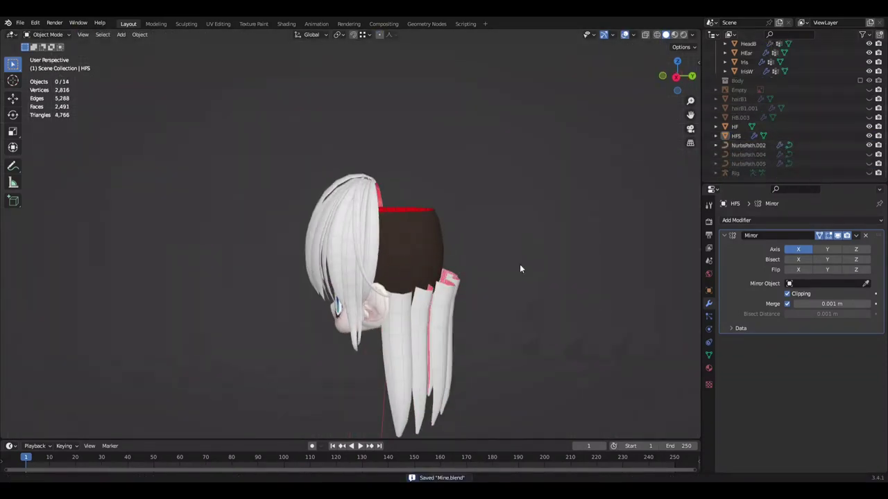
click(789, 146)
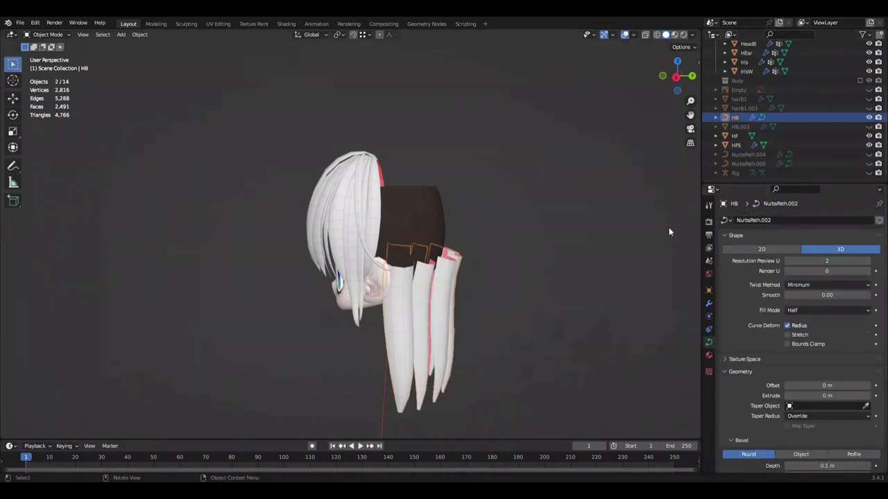
mouse_move(665, 229)
middle_down()
mouse_move(460, 219)
mouse_move(561, 235)
mouse_move(344, 235)
middle_up()
click(140, 34)
click(237, 315)
- Convert the next back-hair curve, NurbsPath.004 (HB.001), into a mesh and save
click(760, 155)
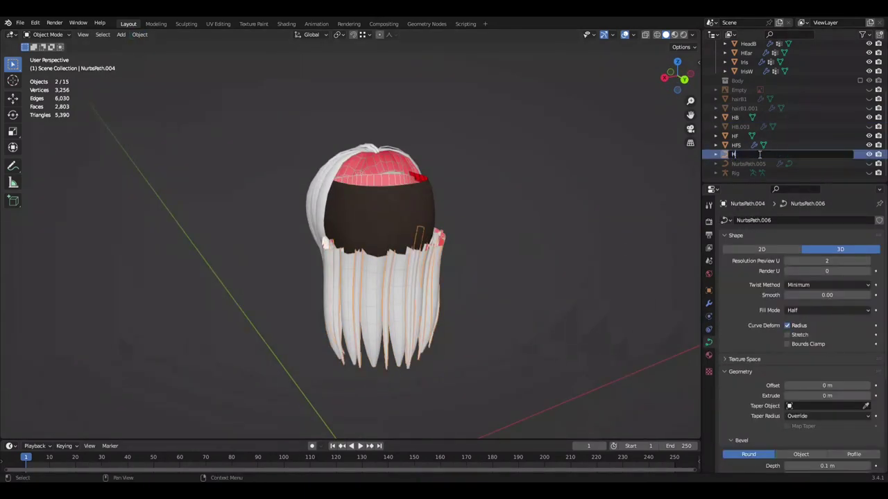
click(139, 34)
mouse_move(153, 306)
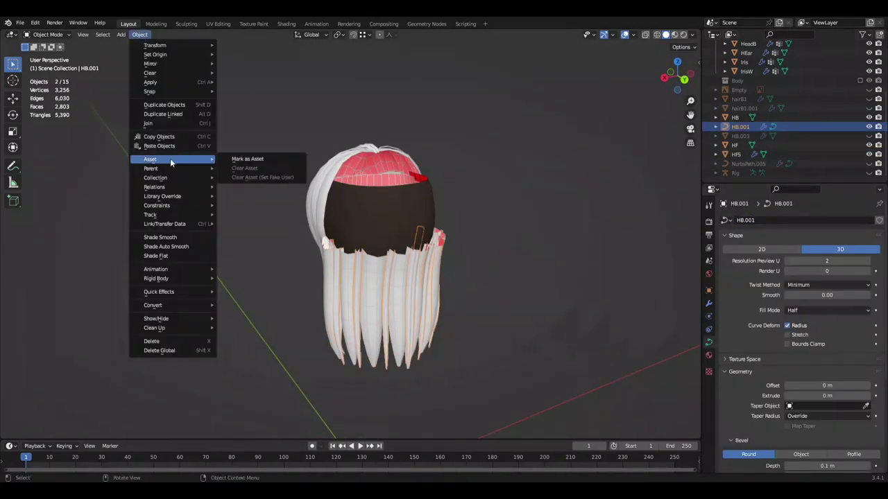
click(236, 158)
text(HB.002)
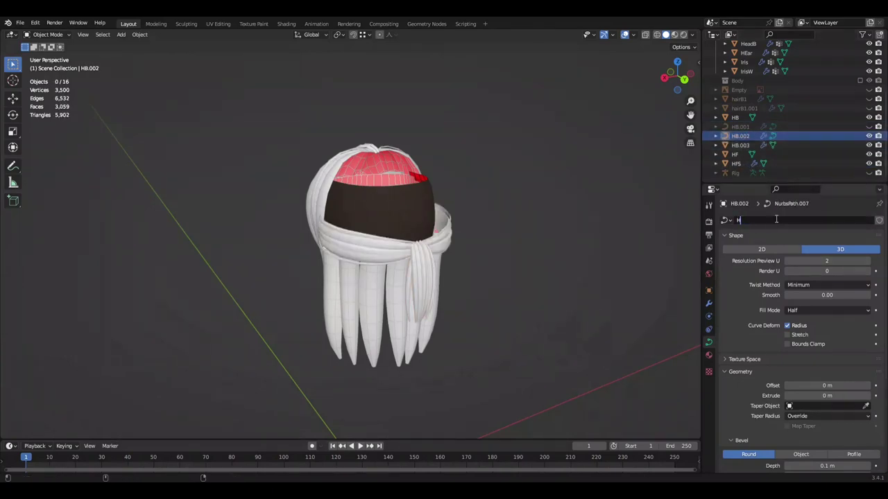
click(751, 143)
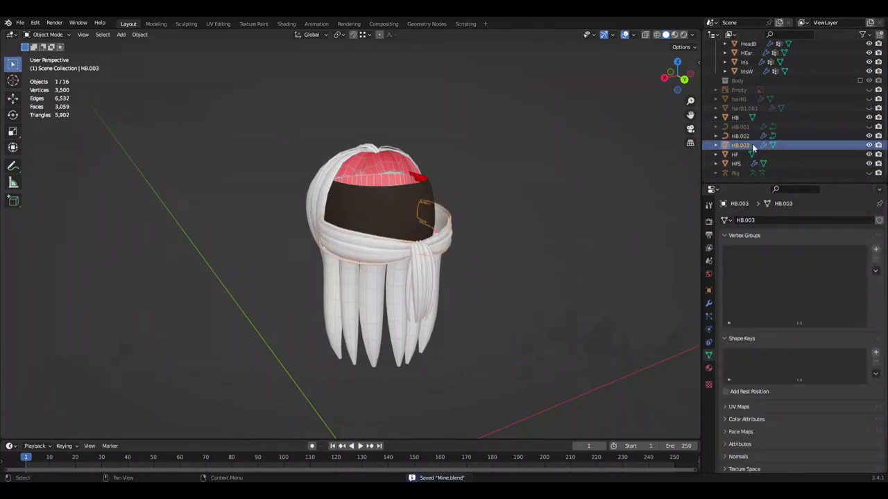
key(ctrl+s)
- Enter Edit Mode on the HB back-strand mesh
click(441, 232)
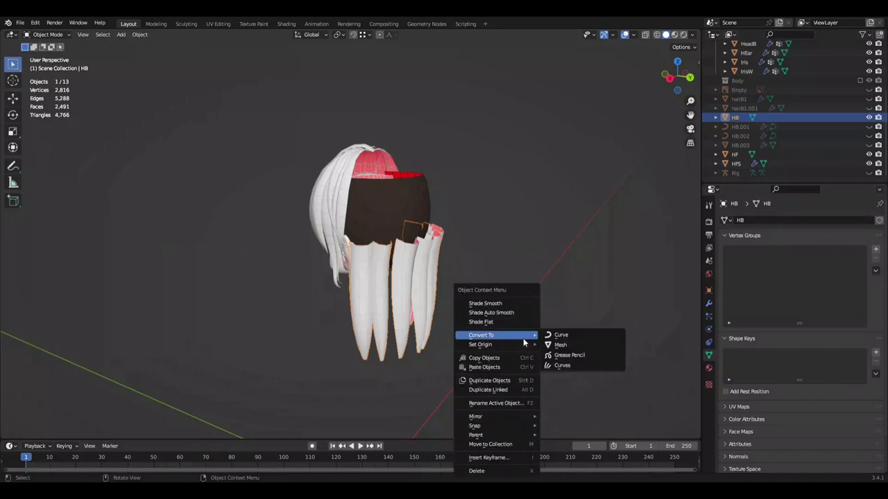
key(Tab)
scroll(374, 276, up, 3)
- Merge the back-strand top vertices at their centre, saving along the way
key(m)
mouse_move(374, 276)
middle_down()
mouse_move(388, 263)
mouse_move(347, 246)
middle_up()
scroll(834, 53, up, 3)
key(ctrl+s)
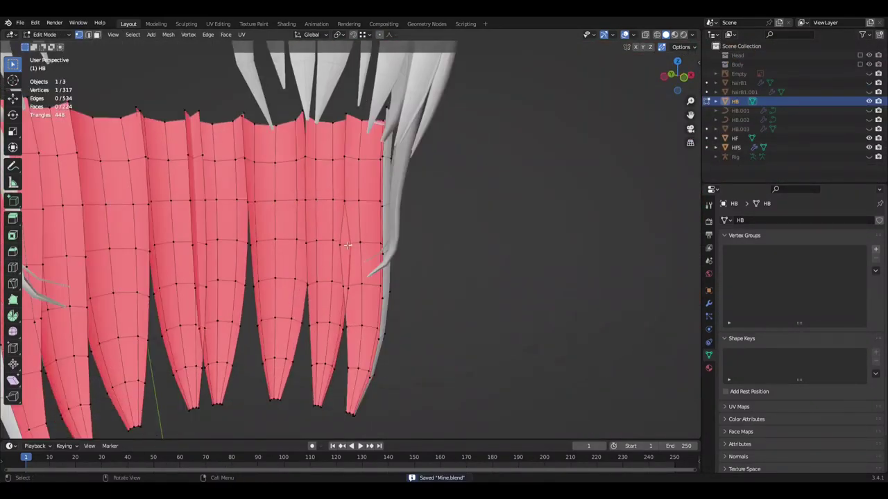
scroll(347, 245, down, 3)
mouse_move(420, 293)
middle_down()
mouse_move(321, 280)
mouse_move(334, 170)
middle_up()
scroll(326, 229, up, 2)
key(m)
click(330, 208)
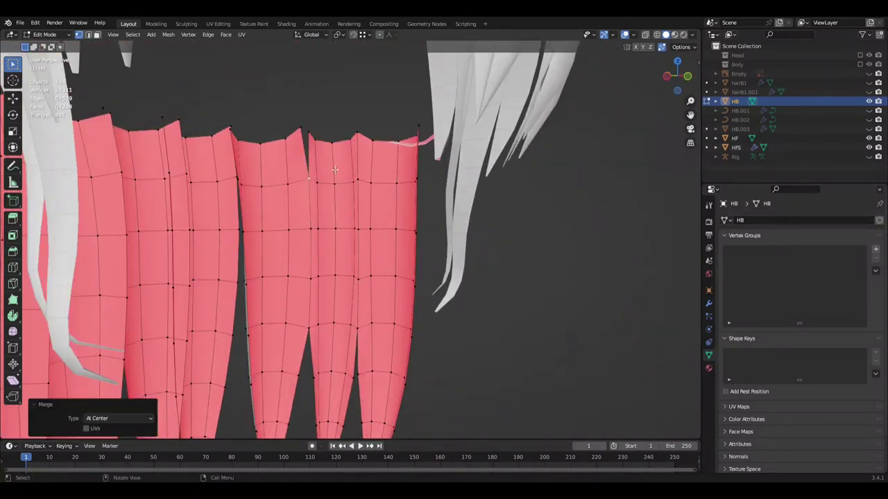
scroll(334, 169, down, 4)
scroll(326, 188, up, 4)
scroll(312, 208, up, 1)
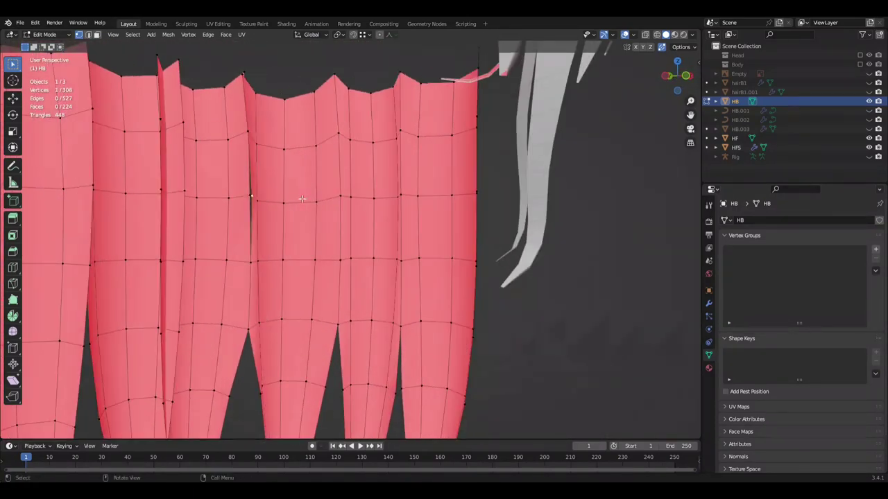
scroll(302, 199, down, 3)
- Delete one half of the back strands and add a Mirror modifier with Clipping enabled
middle_drag(302, 199, 347, 208)
click(708, 303)
click(736, 220)
click(700, 361)
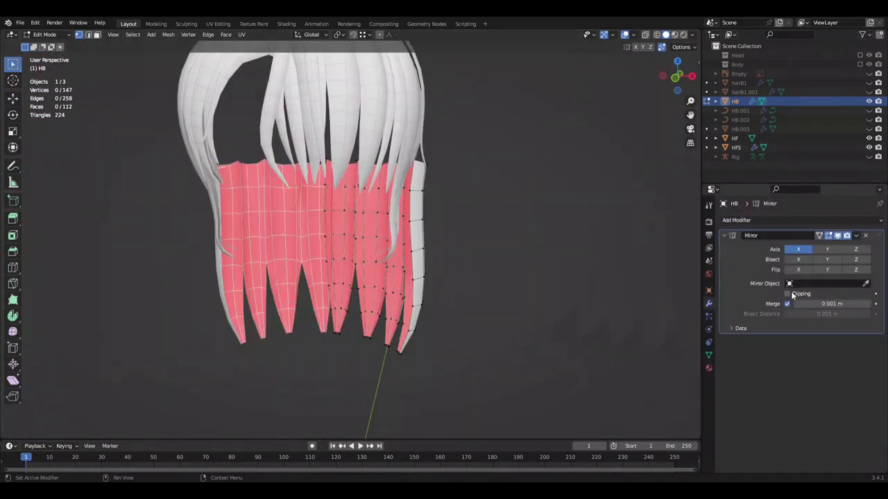
scroll(333, 208, up, 3)
scroll(346, 229, up, 4)
scroll(416, 263, down, 2)
- Merge stray vertices at centre, narrow the strands along X, deselect all, and save
key(m)
click(431, 269)
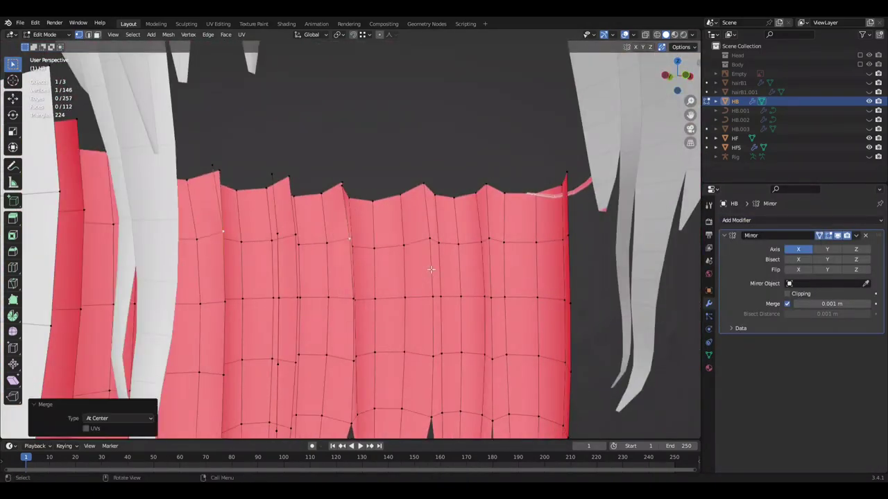
scroll(361, 166, down, 2)
scroll(376, 176, down, 2)
key(g)
key(x)
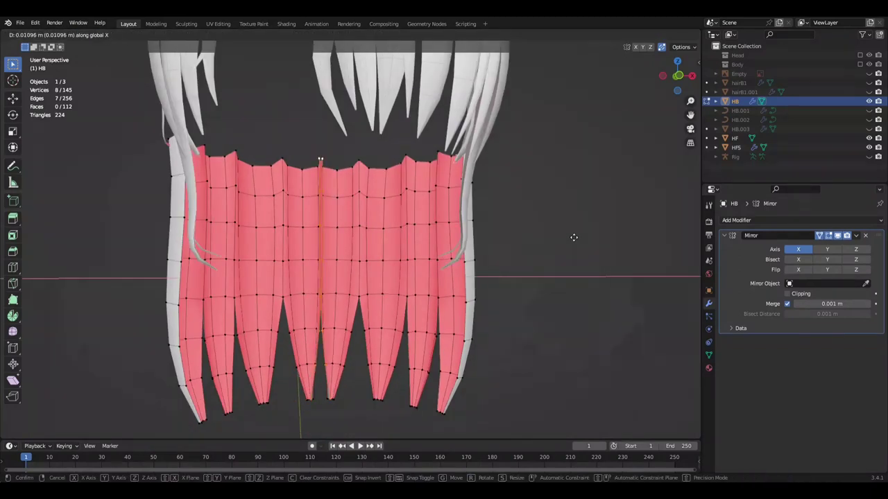
click(551, 260)
mouse_move(549, 268)
middle_down()
mouse_move(578, 193)
mouse_move(412, 189)
middle_up()
key(alt+a)
key(ctrl+s)
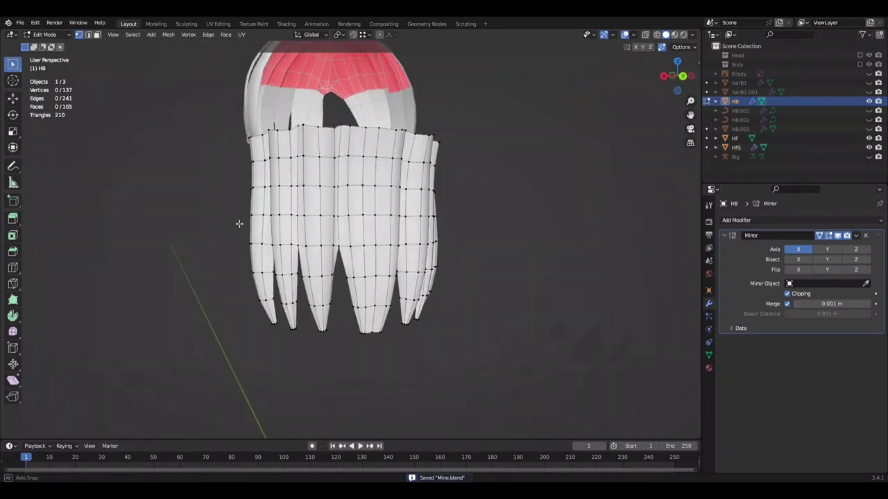
- Inspect the strands from the side and below, then delete the centre strand faces
mouse_move(390, 261)
middle_down()
mouse_move(259, 214)
mouse_move(455, 221)
middle_up()
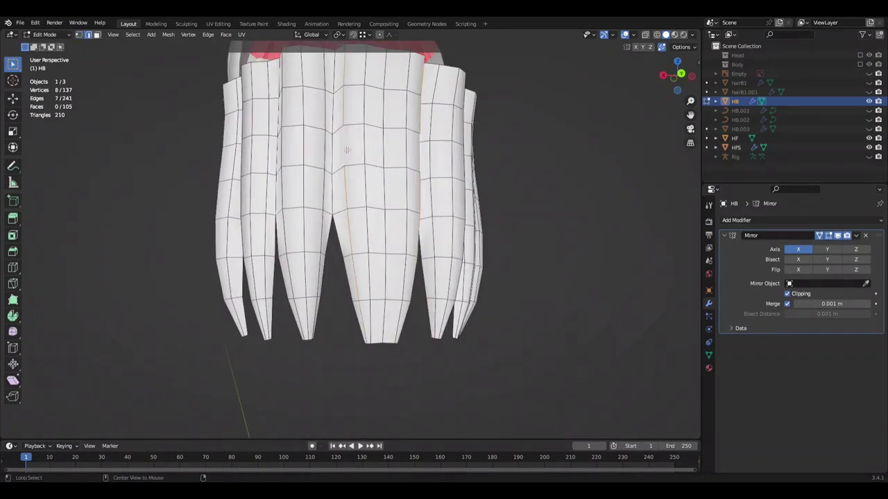
middle_drag(346, 150, 427, 296)
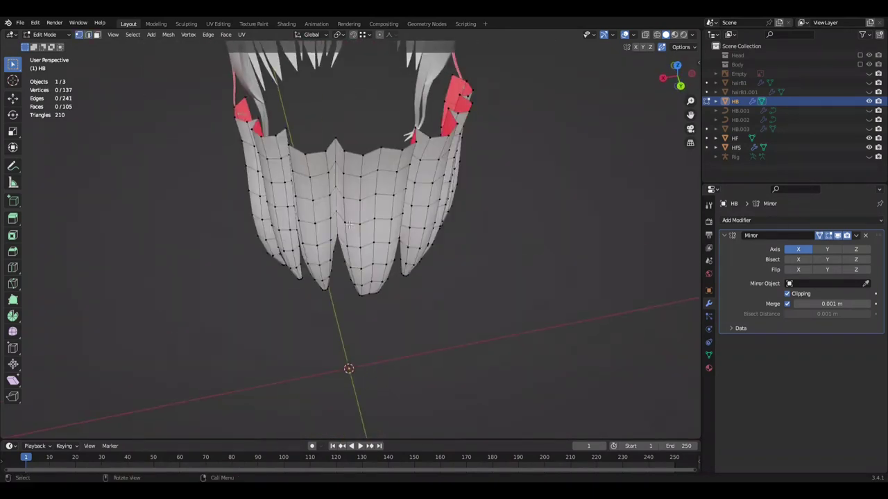
key(ctrl+s)
middle_drag(361, 244, 364, 220)
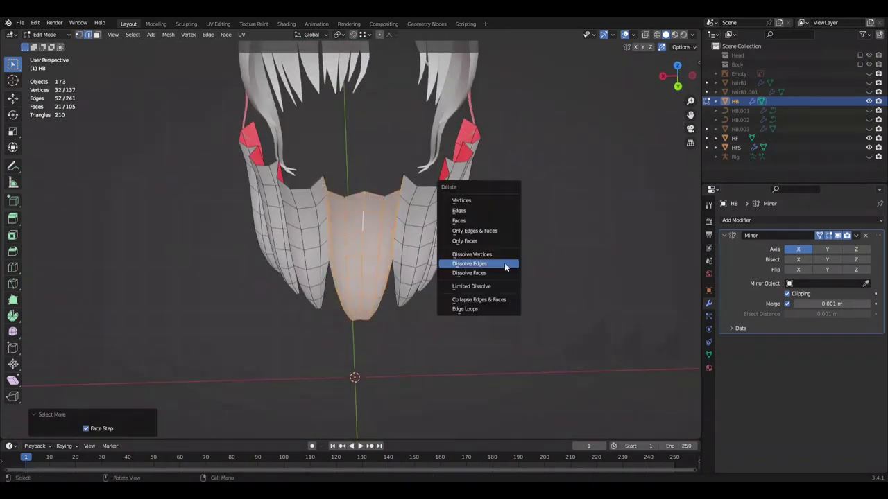
click(505, 267)
- Delete the unwanted side strand faces, leaving HB at 84 faces, and save
middle_drag(388, 277, 354, 228)
middle_drag(485, 180, 421, 222)
middle_drag(422, 262, 442, 258)
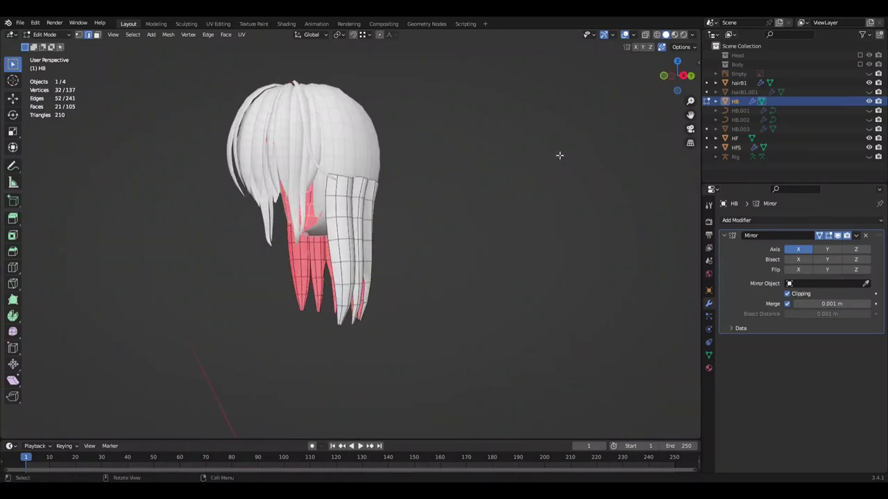
drag(858, 95, 822, 73)
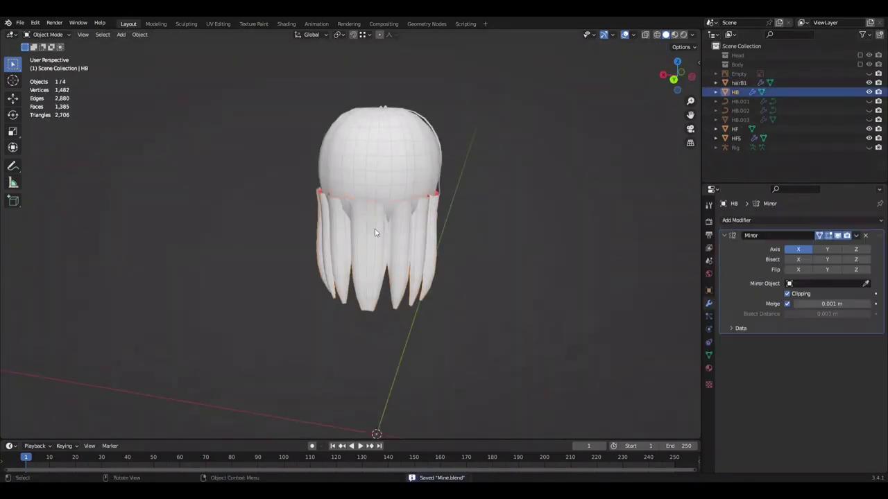
middle_drag(451, 229, 490, 251)
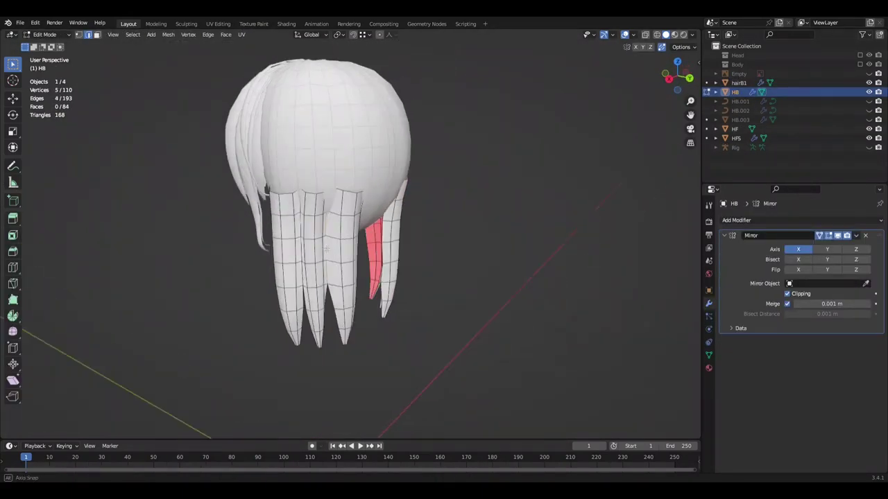
middle_drag(326, 249, 334, 268)
click(334, 267)
click(486, 290)
key(ctrl+s)
middle_drag(486, 290, 375, 270)
key(Delete)
middle_drag(319, 274, 497, 277)
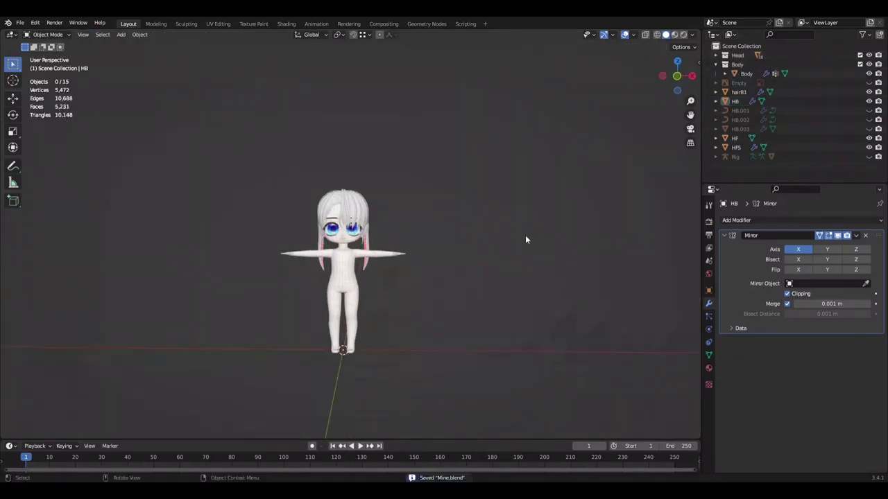
- Inspect the character from a straight front view and save Mine.blend
middle_drag(593, 194, 432, 304)
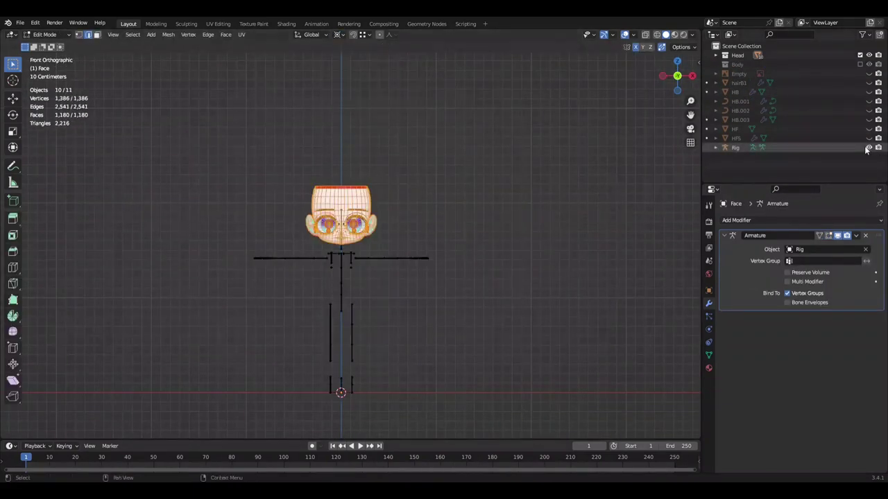
key(Escape)
scroll(492, 292, up, 1)
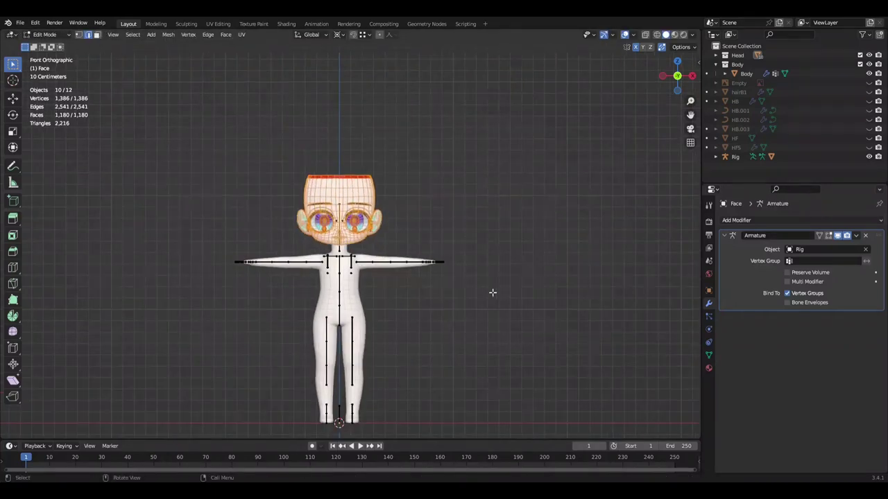
scroll(485, 310, up, 6)
mouse_move(481, 251)
middle_down()
mouse_move(520, 224)
mouse_move(342, 38)
middle_up()
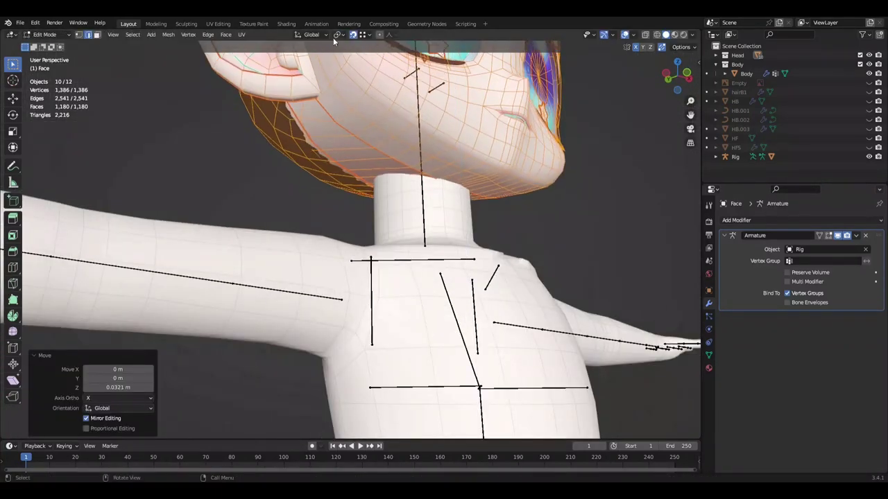
key(KP_1)
scroll(460, 218, down, 6)
key(ctrl+s)
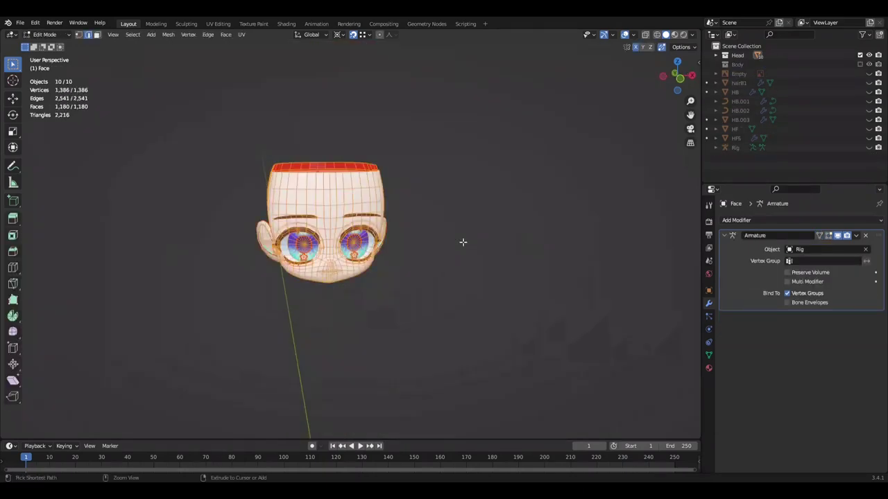
- Confirm the uniform 0.88 resize of the edited hair meshes
scroll(462, 242, down, 4)
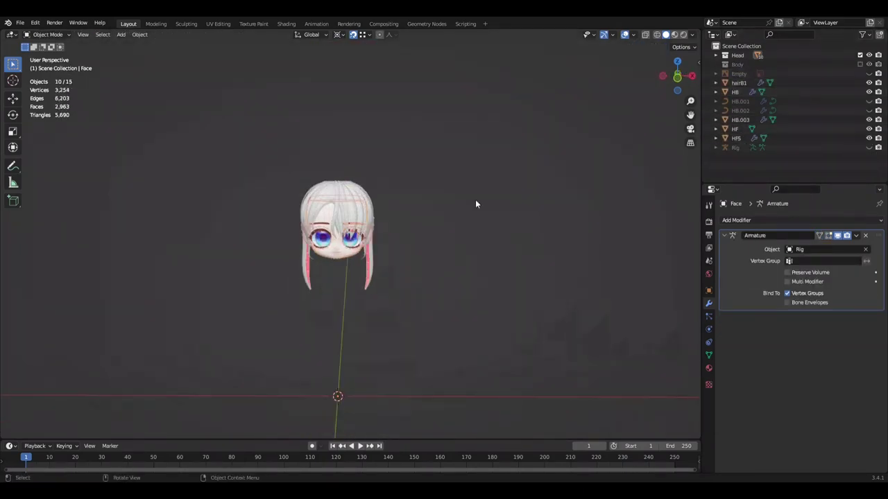
click(504, 187)
scroll(504, 188, up, 8)
middle_drag(504, 187, 552, 267)
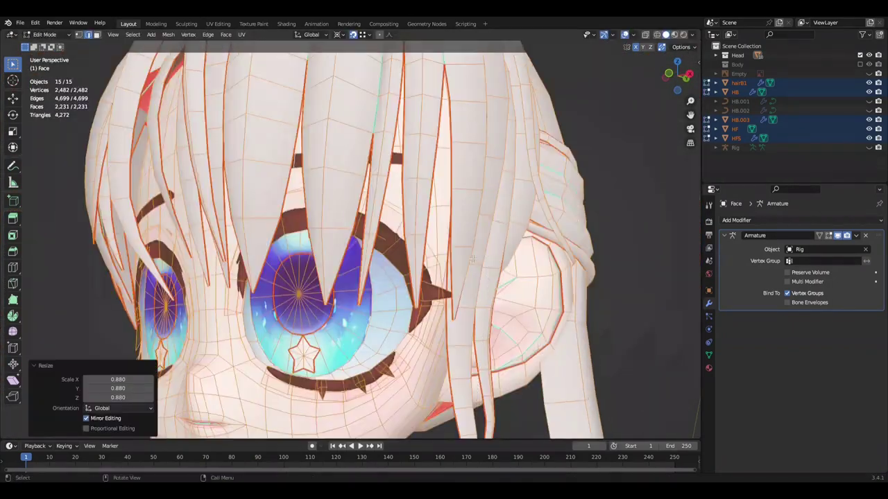
scroll(534, 253, down, 3)
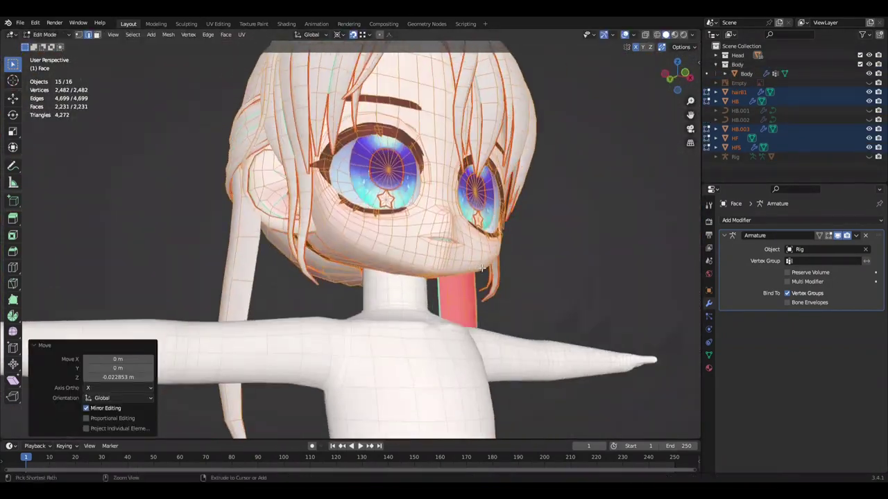
- Return the hair meshes to Object Mode, save Mine.blend and frame the character's front
key(ctrl+s)
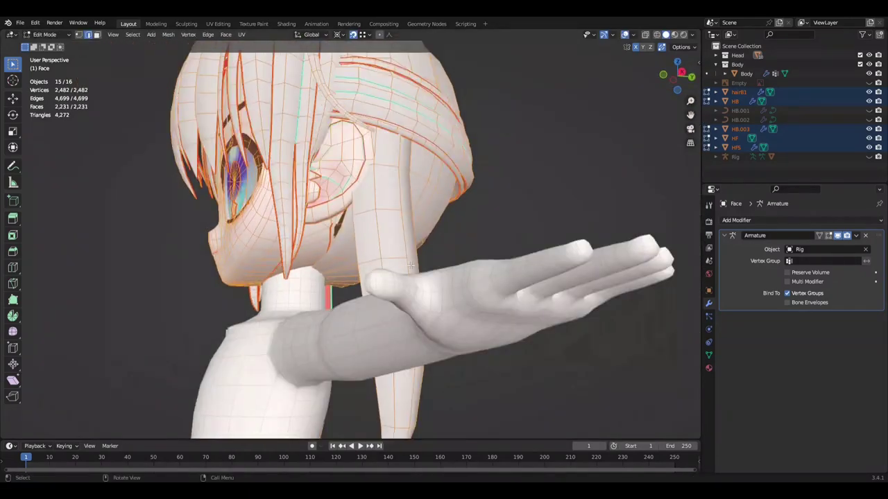
alt+middle_drag(435, 253, 406, 267)
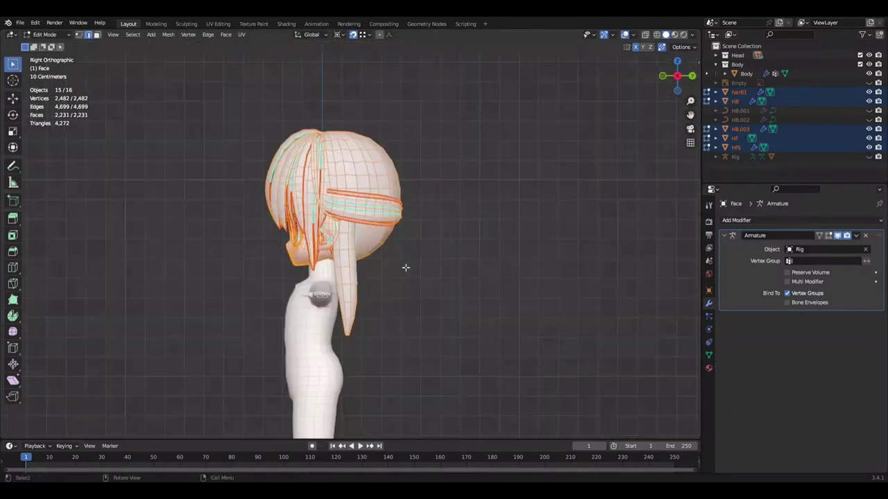
scroll(405, 264, down, 3)
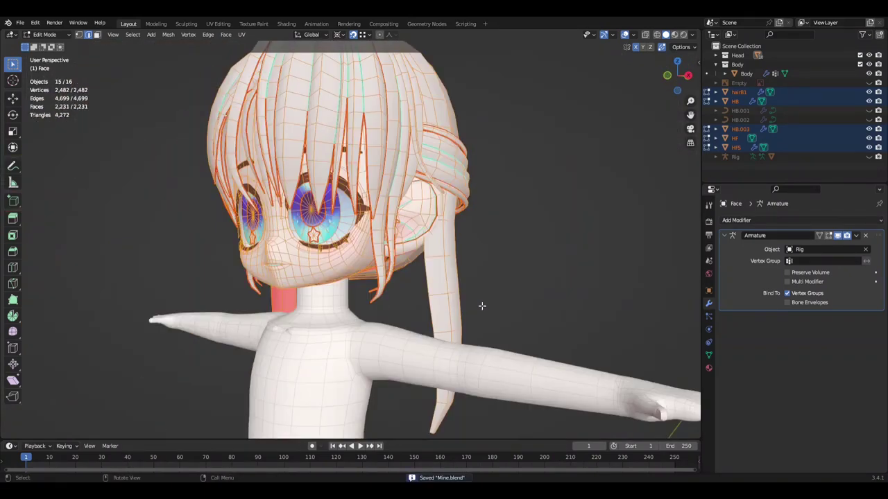
key(Tab)
key(ctrl+s)
alt+middle_drag(508, 288, 534, 260)
- Enlarge the hands with a 1.140 proportional resize of the Body mesh, then save Mine.blend
scroll(440, 218, down, 2)
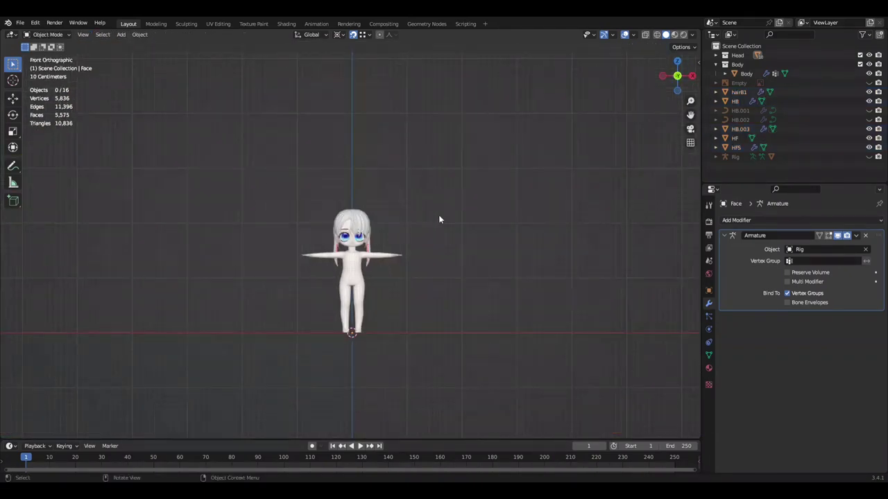
middle_drag(439, 218, 515, 313)
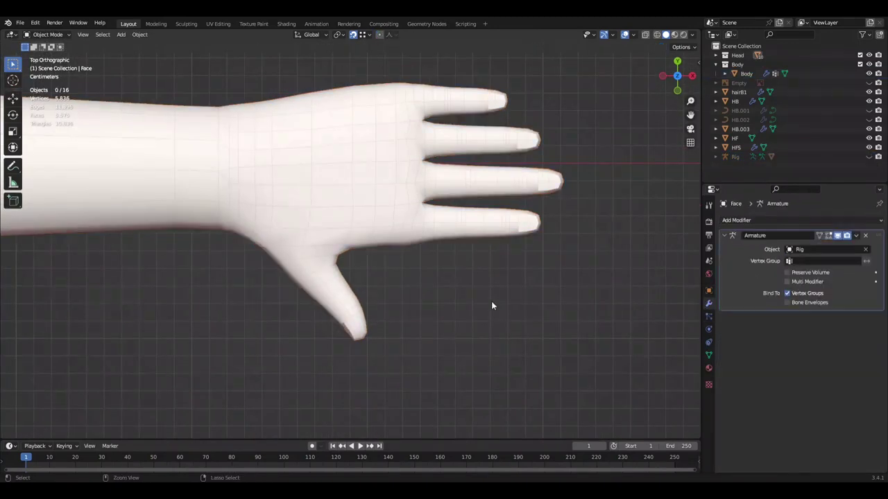
key(s)
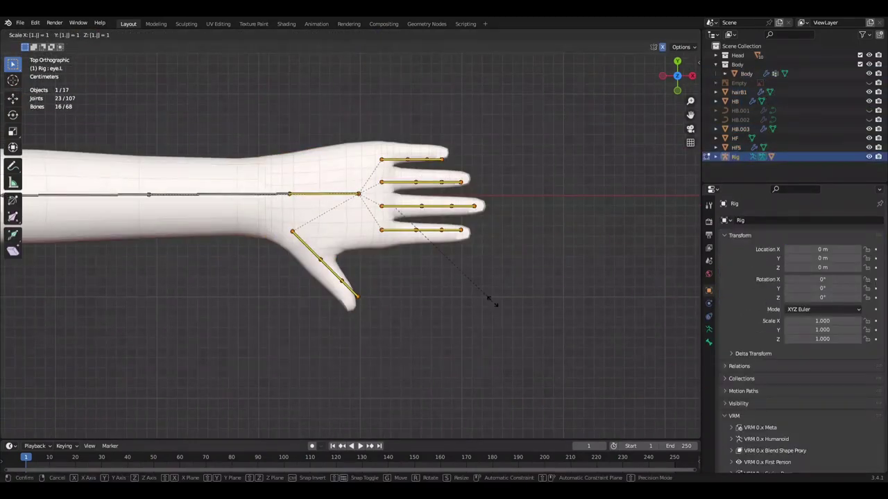
click(489, 300)
middle_drag(488, 300, 479, 283)
scroll(470, 299, down, 5)
key(ctrl+s)
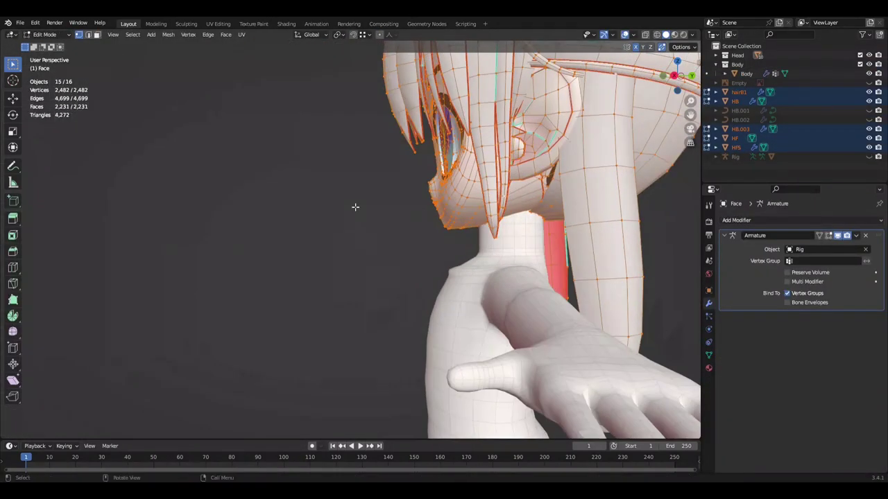
- Reshape HB's hanging strip by loop-selecting it and scaling it proportionally
key(z)
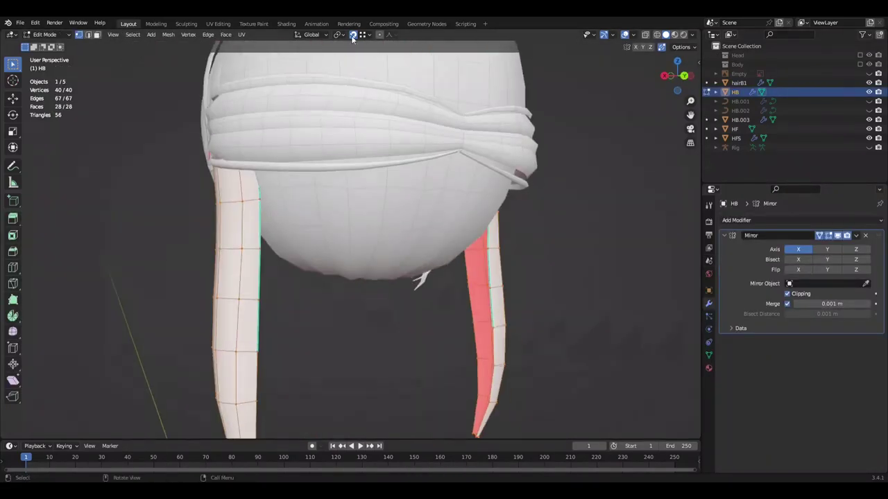
alt+click(342, 224)
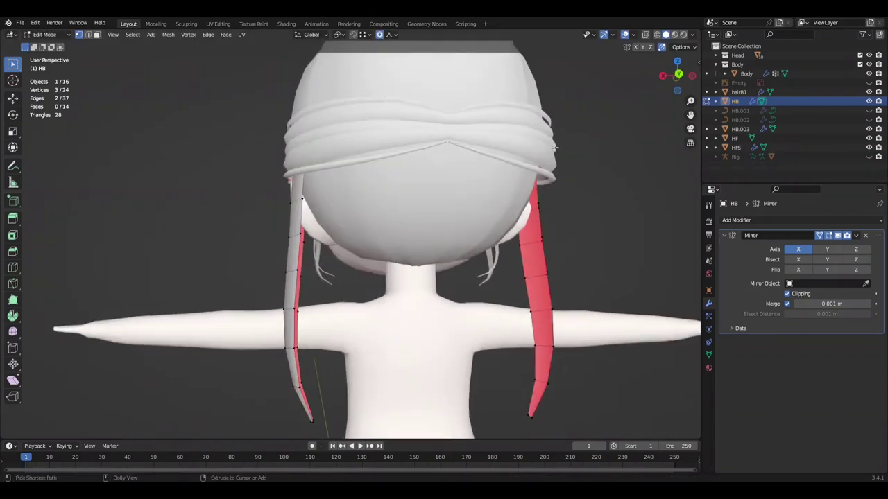
key(ctrl+s)
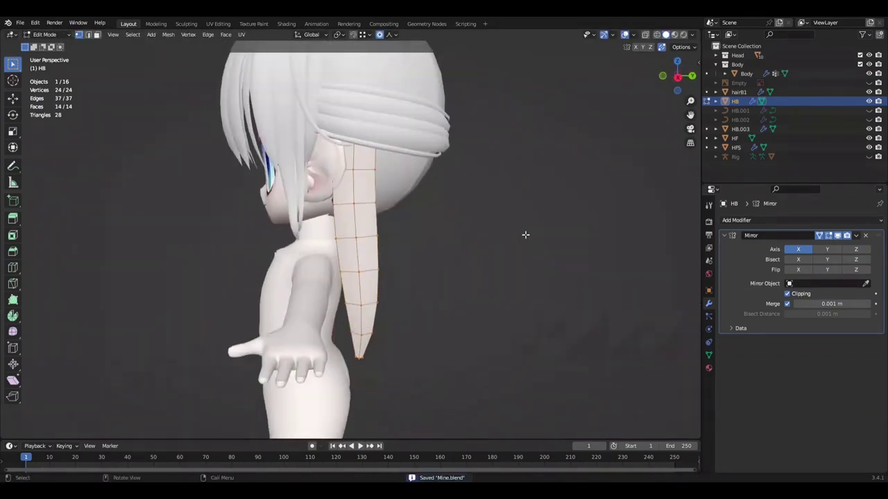
key(g)
click(545, 222)
alt+middle_drag(651, 213, 583, 219)
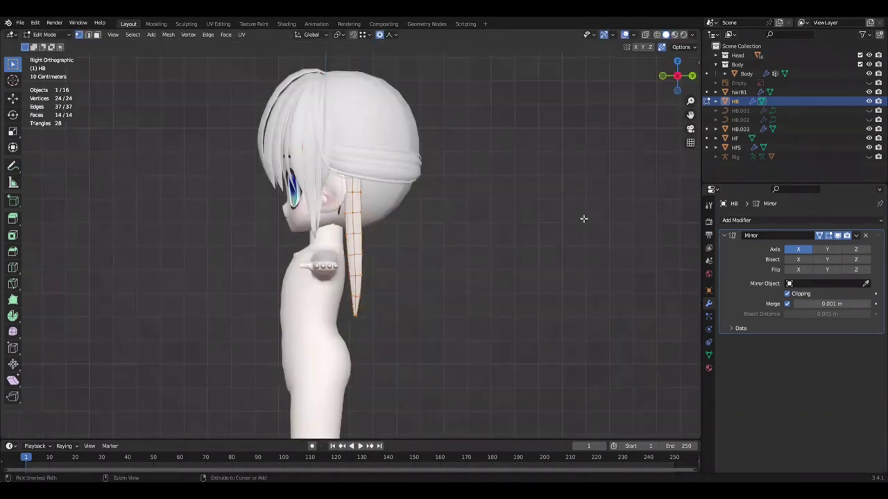
click(575, 217)
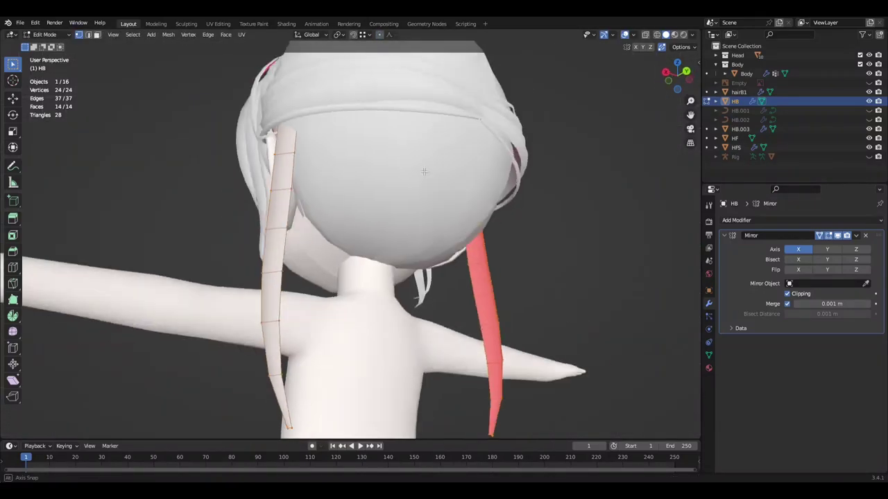
- Unhide the HB.001 strands, convert them to mesh and join them into HB
click(869, 110)
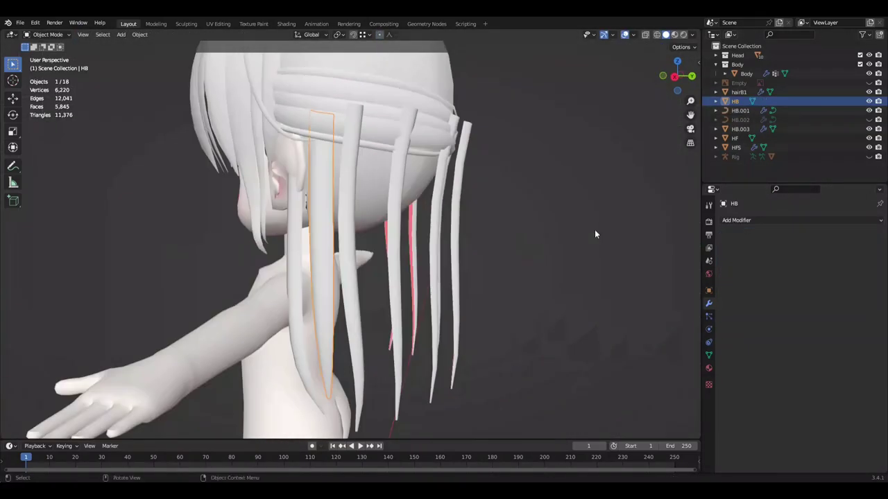
middle_drag(595, 237, 378, 221)
key(Tab)
key(ctrl+s)
middle_drag(450, 211, 486, 229)
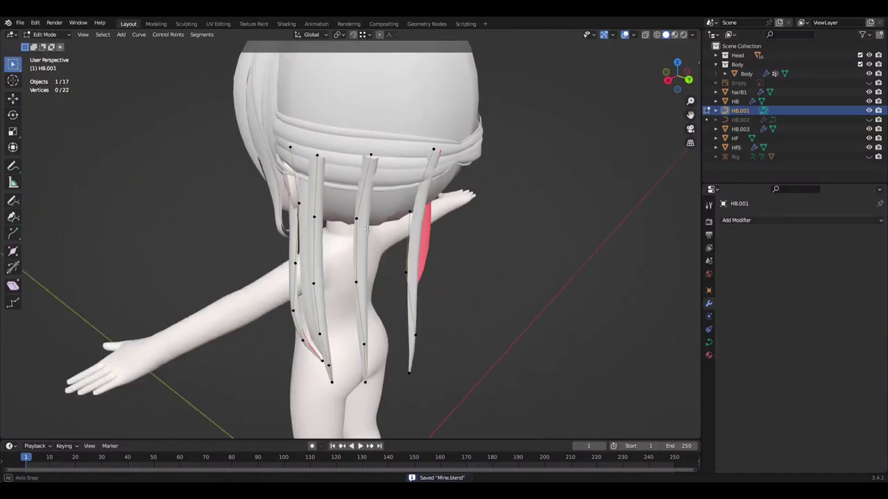
key(Tab)
click(139, 34)
click(208, 296)
click(339, 256)
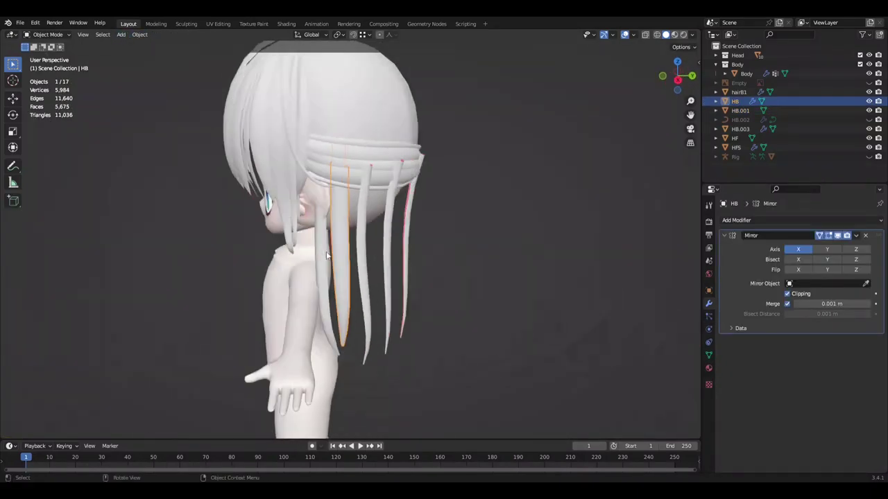
key(ctrl+j)
- Scale three side-lock vertices to 0.5 in edit mode
key(Tab)
scroll(382, 237, up, 3)
key(ctrl+s)
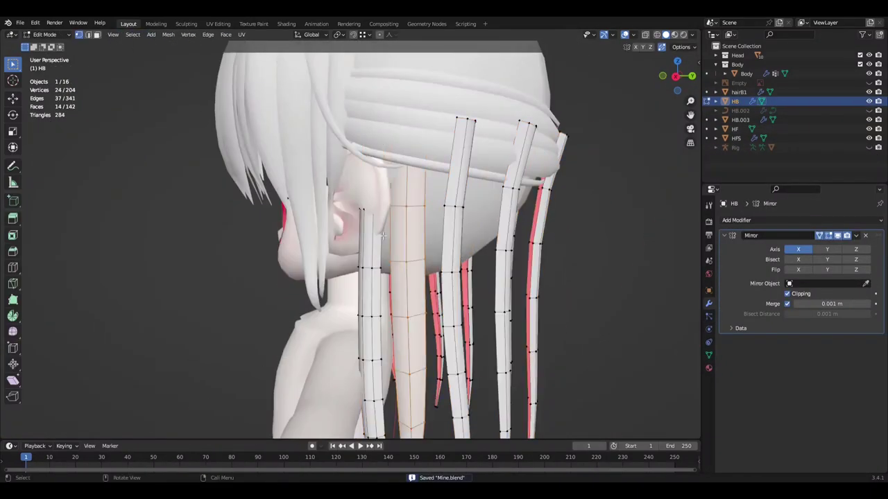
text(s.5)
key(Return)
- Shift the HFS side-lock vertices along X toward the ear
key(g)
key(x)
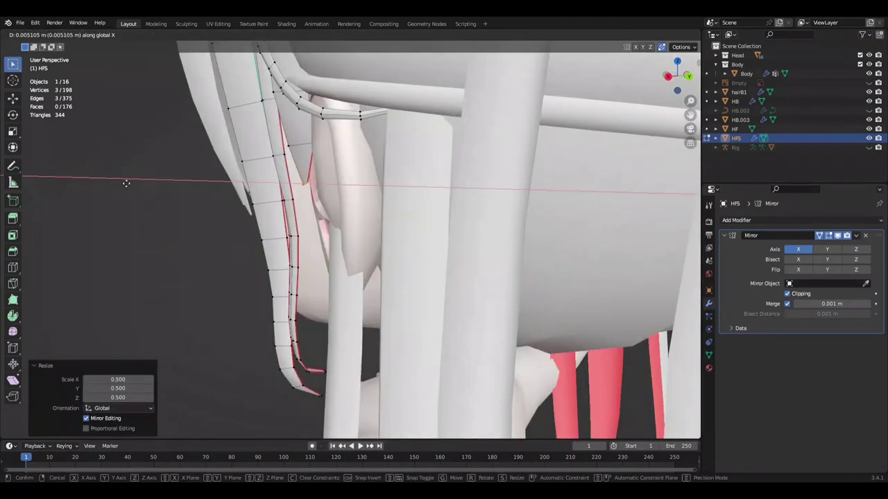
click(126, 183)
middle_drag(126, 183, 456, 110)
key(s)
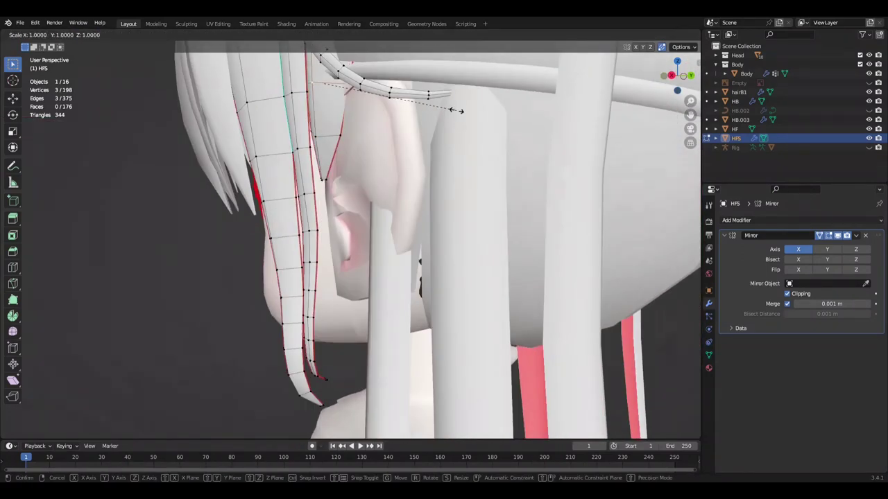
key(Escape)
- Rotate the side-lock vertices around Z to wrap closer to the ear
mouse_move(93, 178)
middle_down()
mouse_move(440, 253)
mouse_move(407, 199)
mouse_move(381, 193)
middle_up()
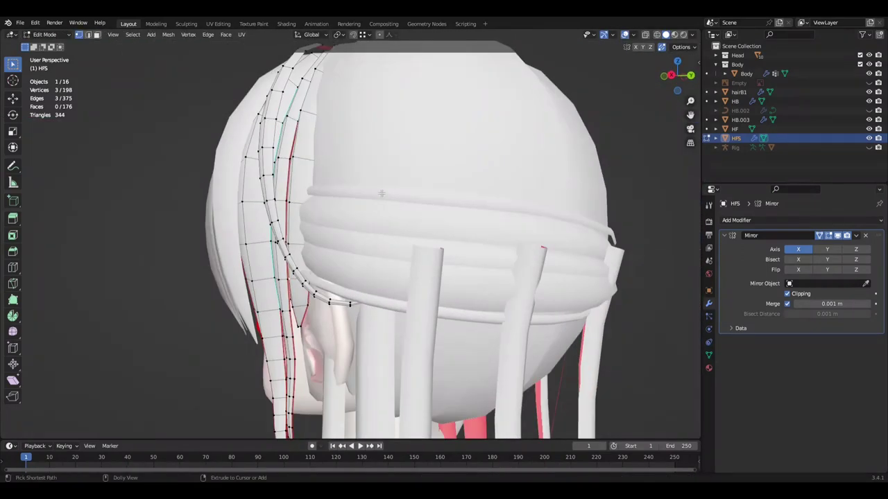
key(ctrl+s)
scroll(380, 193, up, 3)
key(r)
key(z)
click(412, 273)
mouse_move(411, 272)
middle_down()
mouse_move(358, 257)
mouse_move(414, 238)
mouse_move(278, 274)
middle_up()
scroll(289, 248, down, 3)
mouse_move(307, 214)
middle_down()
mouse_move(333, 208)
mouse_move(387, 226)
mouse_move(347, 202)
mouse_move(555, 180)
mouse_move(426, 216)
middle_up()
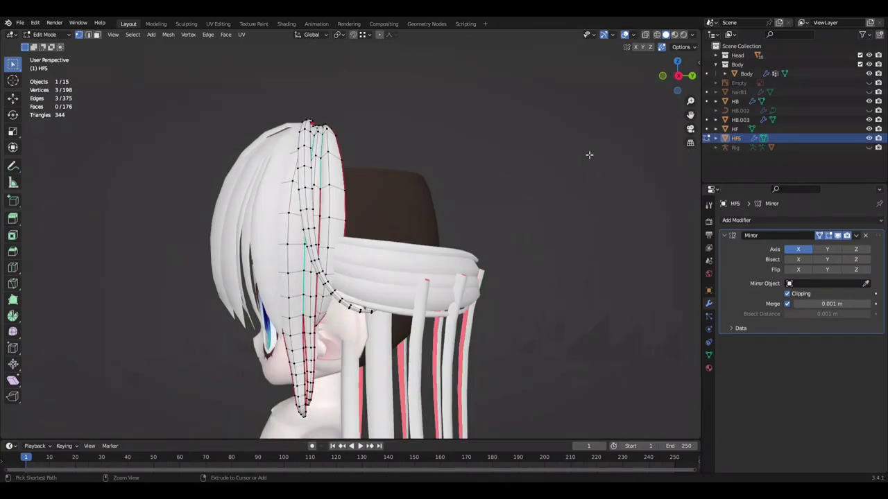
mouse_move(413, 229)
middle_down()
mouse_move(430, 292)
mouse_move(444, 222)
mouse_move(461, 206)
mouse_move(404, 149)
mouse_move(424, 245)
mouse_move(451, 173)
mouse_move(510, 137)
mouse_move(617, 208)
middle_up()
- Push HB.003 band vertices outward along X with proportional falloff, then turn off X-ray
click(416, 312)
key(Tab)
key(g)
key(x)
click(411, 149)
key(alt+z)
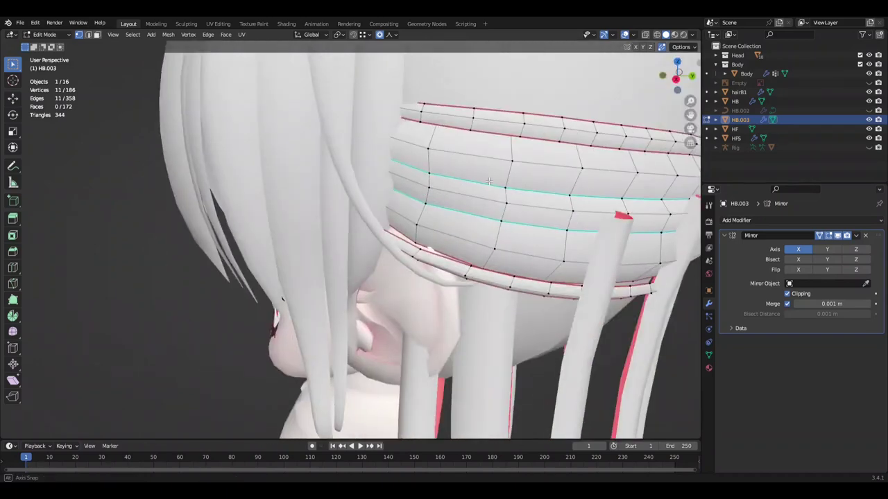
- Nudge the HB.003 band vertices along Y and X with proportional falloff to follow the head
key(g)
key(y)
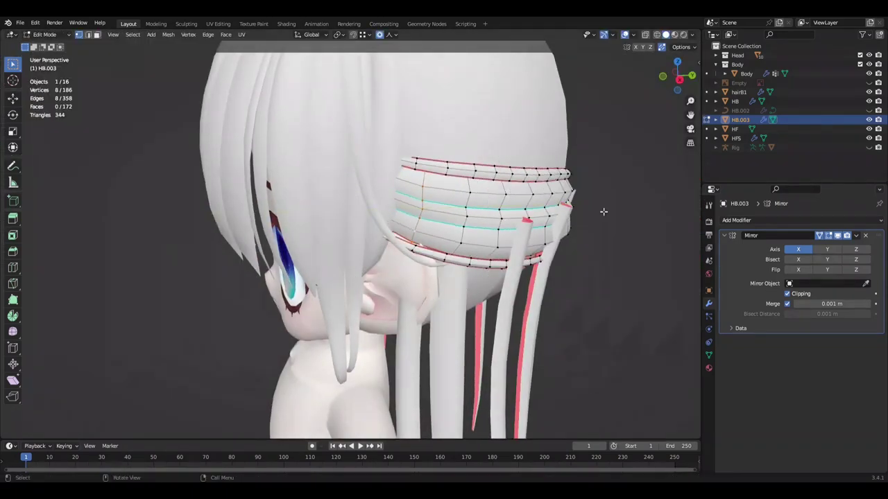
click(610, 201)
key(g)
key(y)
mouse_move(605, 192)
middle_down()
mouse_move(592, 156)
mouse_move(614, 163)
mouse_move(155, 276)
mouse_move(400, 115)
mouse_move(411, 62)
mouse_move(531, 91)
mouse_move(388, 333)
mouse_move(278, 208)
mouse_move(230, 242)
mouse_move(486, 208)
mouse_move(556, 187)
mouse_move(263, 206)
mouse_move(518, 218)
mouse_move(320, 254)
middle_up()
key(g)
key(x)
click(189, 282)
ctrl+click(531, 91)
- Dissolve extra edge loops in HB and scale one back strand near the ear to 0.600
key(alt+q)
key(x)
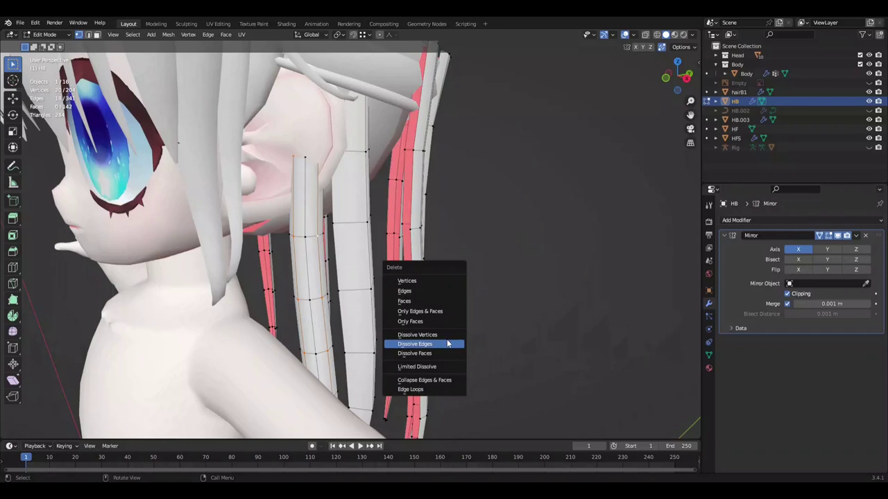
click(416, 340)
middle_drag(416, 340, 372, 219)
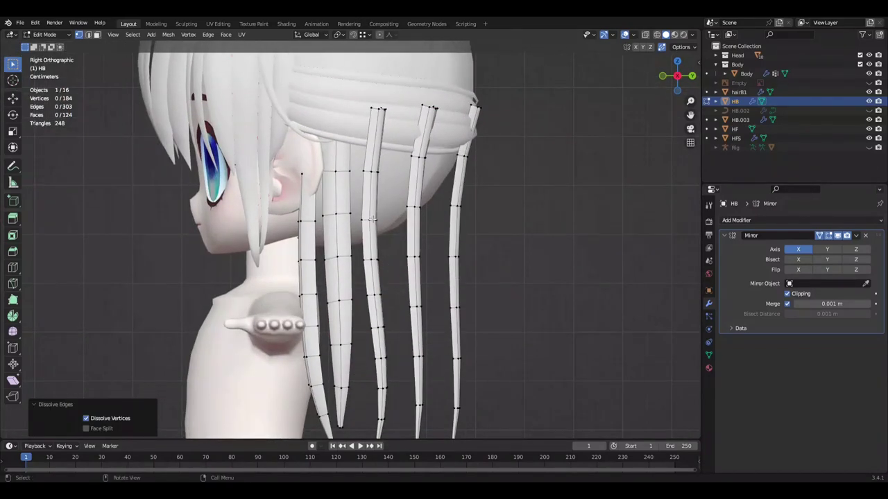
key(l)
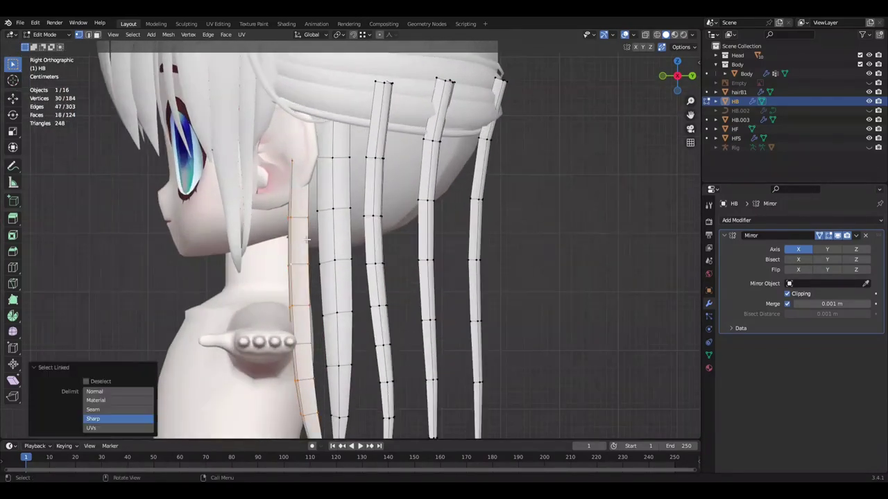
scroll(485, 235, down, 1)
key(s)
mouse_move(509, 284)
middle_down()
mouse_move(232, 269)
mouse_move(338, 292)
mouse_move(276, 322)
middle_up()
- Save Mine.blend and start editing the HF bangs mesh
key(Tab)
key(ctrl+s)
click(397, 218)
mouse_move(396, 218)
middle_down()
mouse_move(338, 228)
mouse_move(345, 248)
middle_up()
key(Tab)
scroll(367, 222, up, 4)
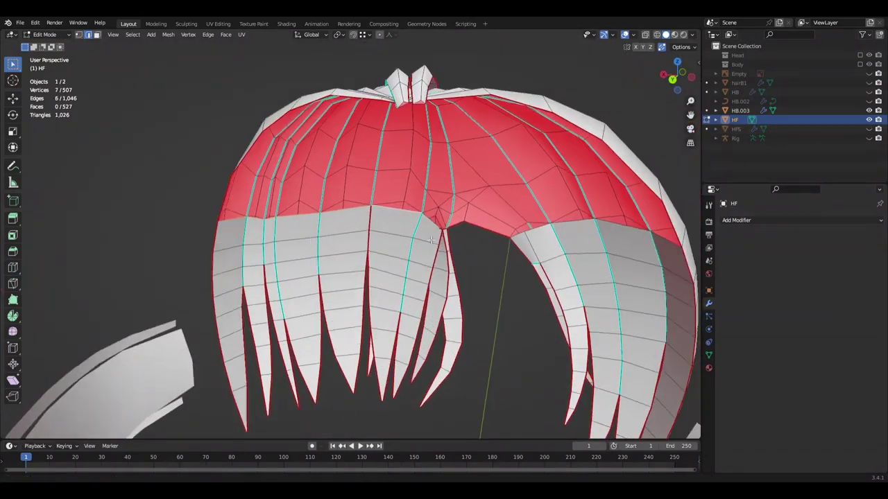
- Select an edge loop plus one extra vertex at the fringe parting and save Mine.blend
alt+click(345, 248)
shift+click(537, 236)
middle_drag(537, 236, 458, 258)
key(ctrl+s)
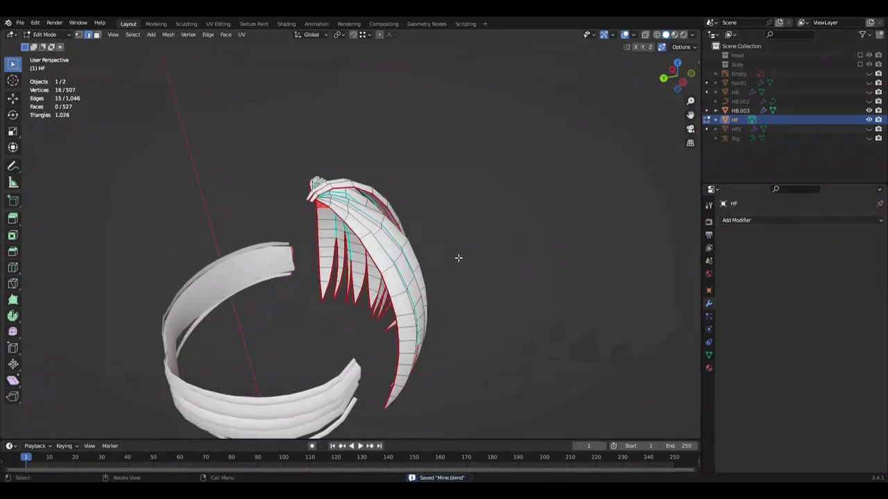
mouse_move(525, 258)
middle_down()
mouse_move(287, 263)
mouse_move(303, 204)
middle_up()
scroll(303, 204, up, 5)
- Select an edge path along the fringe and add new geometry into the fringe gap
alt+click(482, 234)
middle_drag(483, 234, 461, 230)
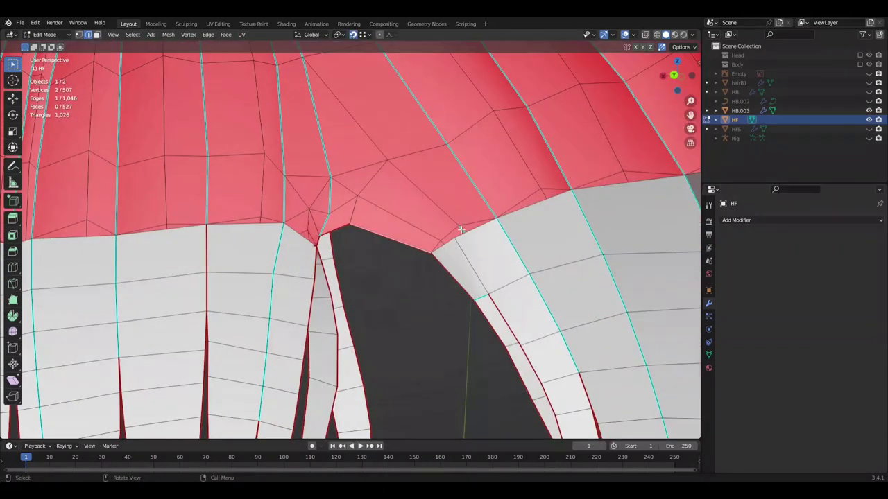
right_click(462, 230)
click(475, 375)
middle_drag(476, 285, 312, 276)
ctrl+right_click(311, 276)
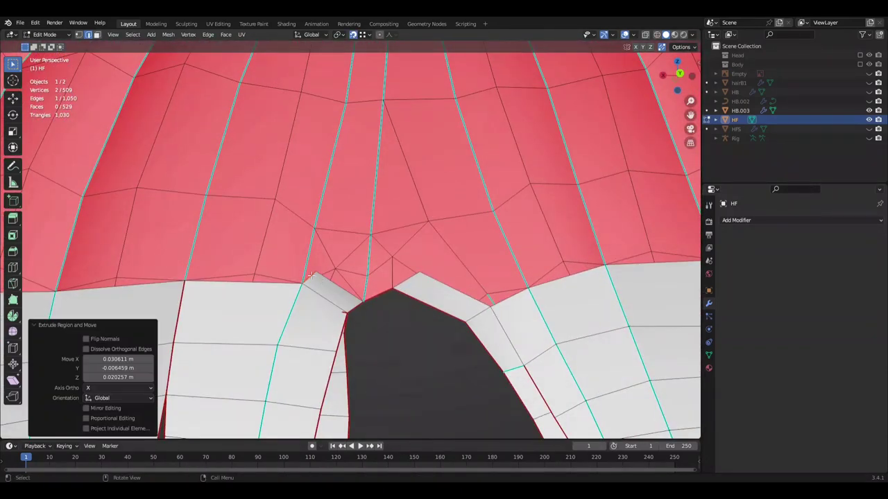
click(78, 34)
scroll(615, 208, down, 3)
- Inspect the hair and red cap from several angles, clear the selection and save
mouse_move(614, 208)
middle_down()
mouse_move(355, 272)
mouse_move(416, 174)
mouse_move(454, 243)
mouse_move(457, 208)
mouse_move(393, 171)
middle_up()
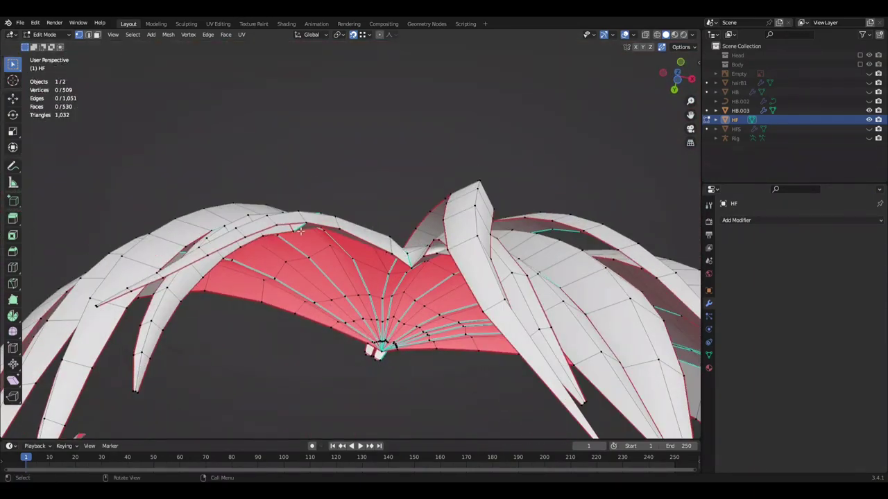
mouse_move(409, 158)
middle_down()
mouse_move(509, 151)
mouse_move(365, 211)
middle_up()
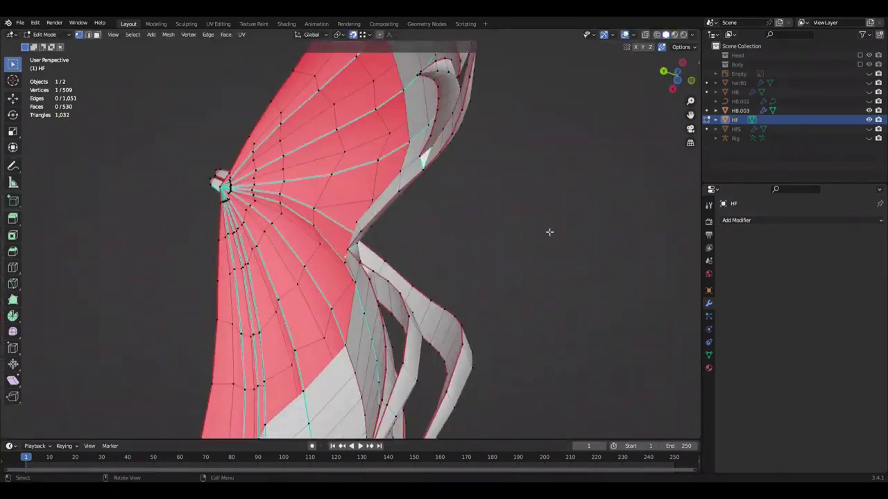
mouse_move(549, 231)
middle_down()
mouse_move(357, 402)
mouse_move(368, 254)
middle_up()
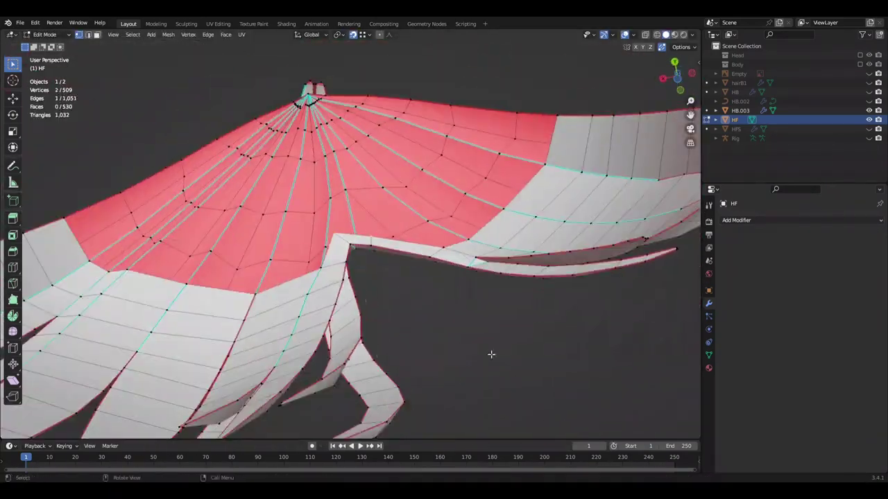
key(alt+a)
middle_drag(491, 355, 92, 39)
key(ctrl+s)
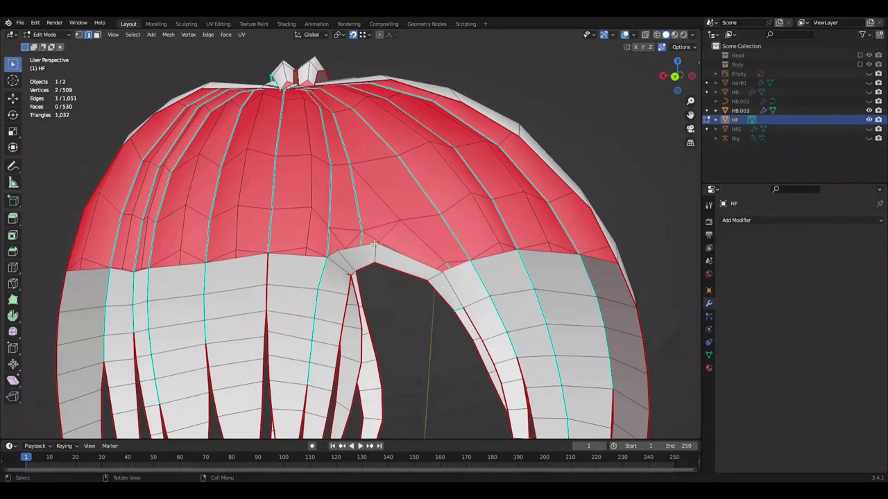
- Select a short path of fringe faces and extrude its edge into new faces
ctrl+click(361, 256)
mouse_move(361, 257)
middle_down()
mouse_move(282, 286)
mouse_move(416, 287)
mouse_move(423, 277)
middle_up()
key(ctrl+s)
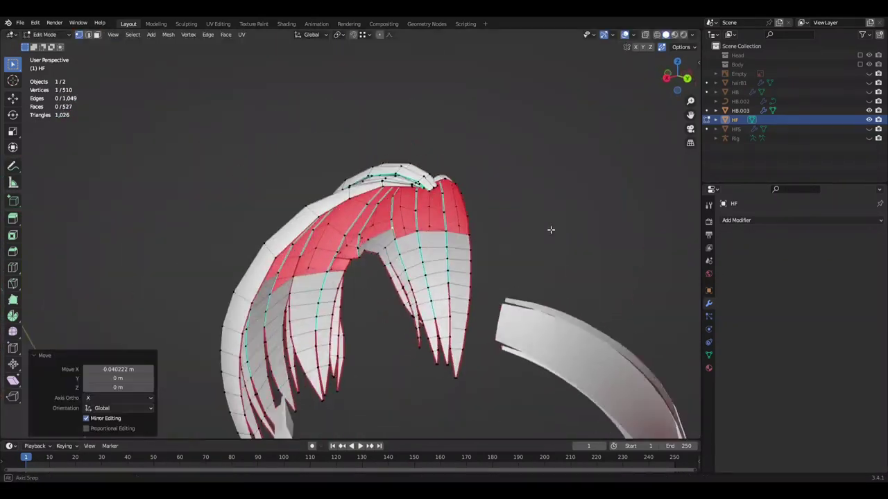
scroll(370, 244, up, 5)
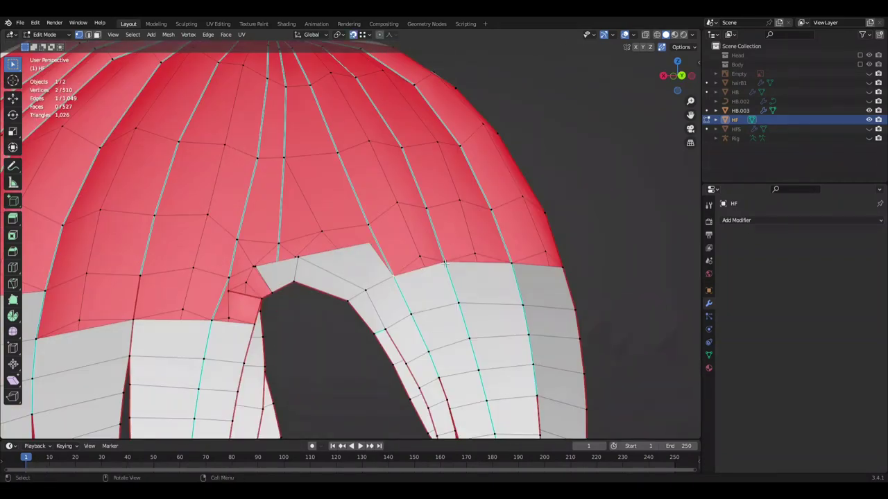
key(e)
click(444, 264)
middle_drag(444, 264, 512, 250)
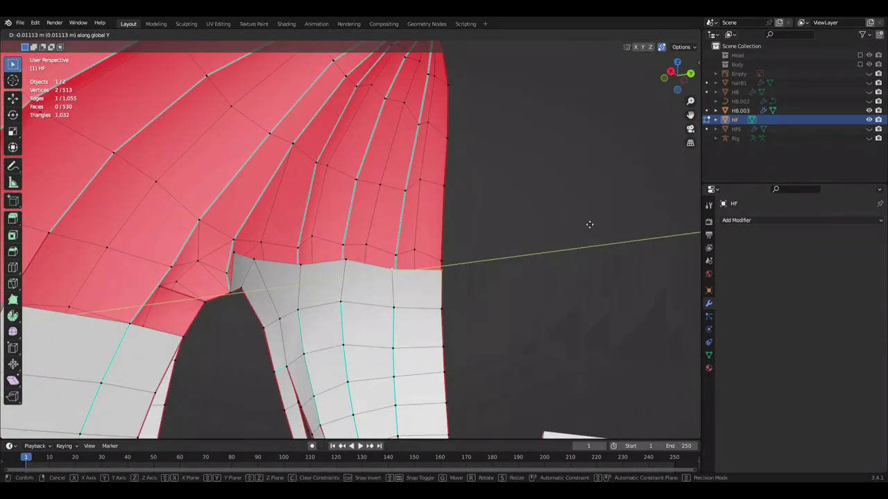
mouse_move(582, 229)
middle_down()
mouse_move(474, 263)
mouse_move(581, 233)
mouse_move(491, 235)
mouse_move(512, 241)
middle_up()
- Move a parting vertex onto its neighbour and join them with J
click(491, 235)
key(ctrl+s)
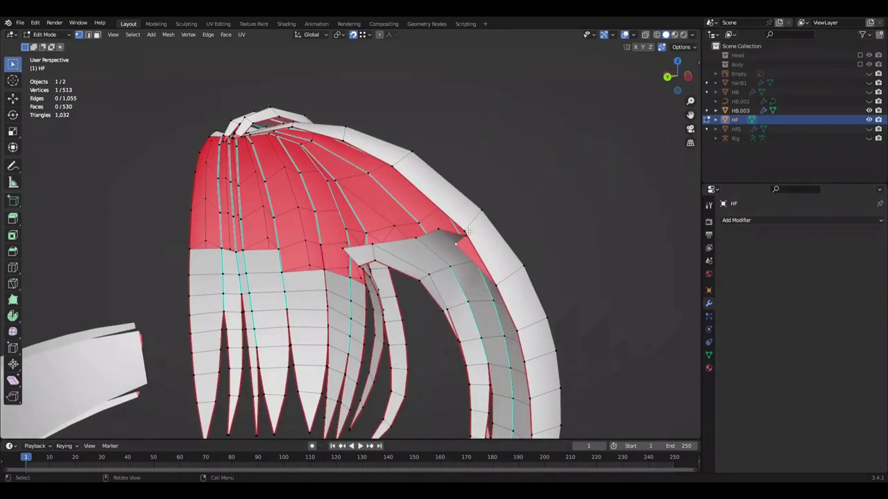
drag(468, 232, 485, 229)
middle_drag(485, 229, 527, 226)
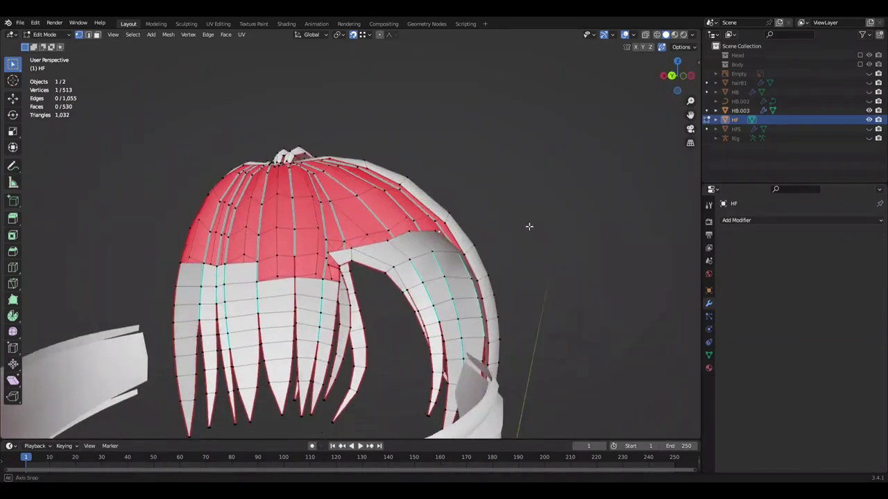
key(j)
mouse_move(483, 248)
middle_down()
mouse_move(582, 356)
mouse_move(535, 236)
middle_up()
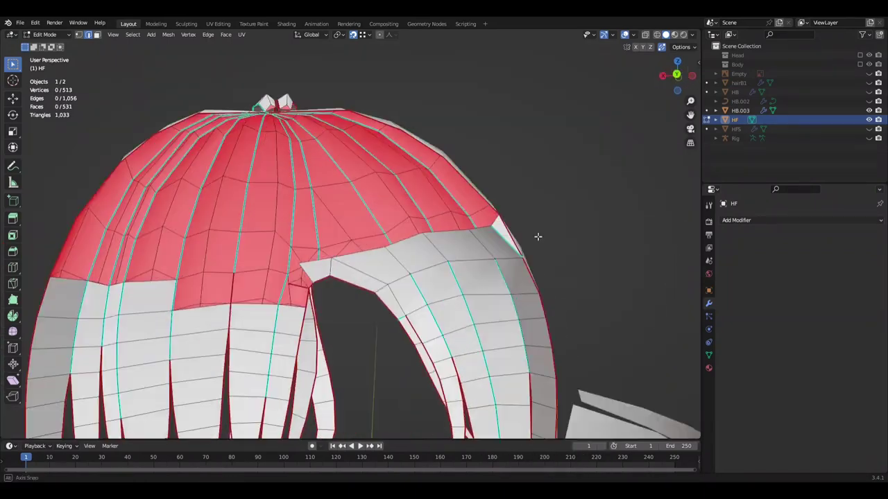
scroll(534, 236, up, 4)
- Check the edge operations menu for the selection, then save Mine.blend
right_click(281, 400)
click(281, 400)
scroll(416, 277, down, 4)
mouse_move(416, 278)
middle_down()
mouse_move(360, 264)
mouse_move(465, 262)
middle_up()
key(ctrl+s)
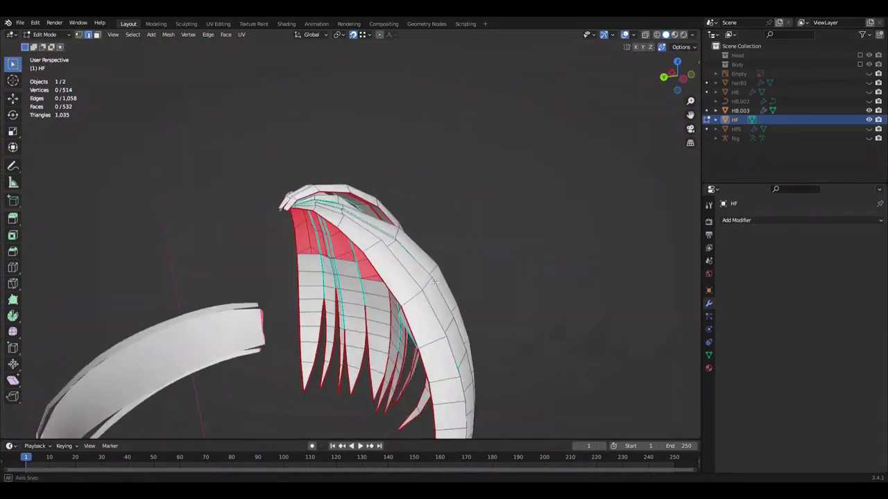
- In vertex select mode, pick an edge at the parting and bring up its edge menu
click(78, 34)
scroll(347, 243, up, 2)
middle_drag(347, 242, 533, 276)
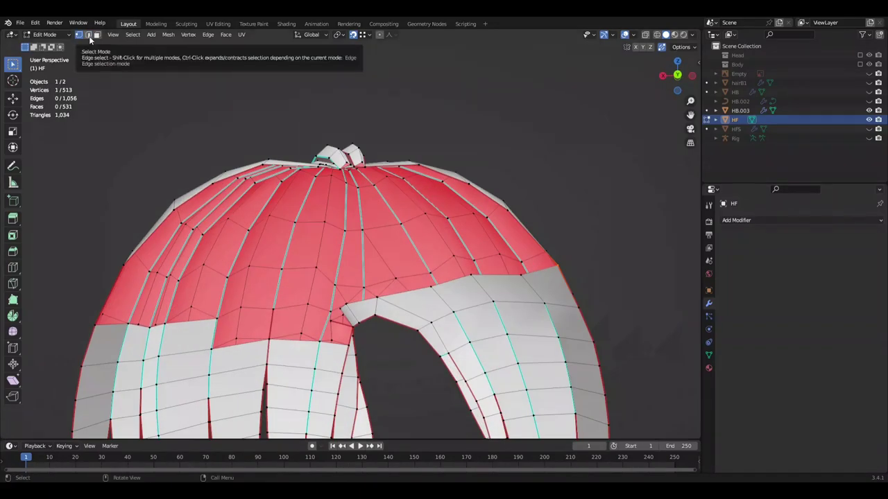
middle_drag(444, 173, 516, 189)
scroll(516, 189, down, 3)
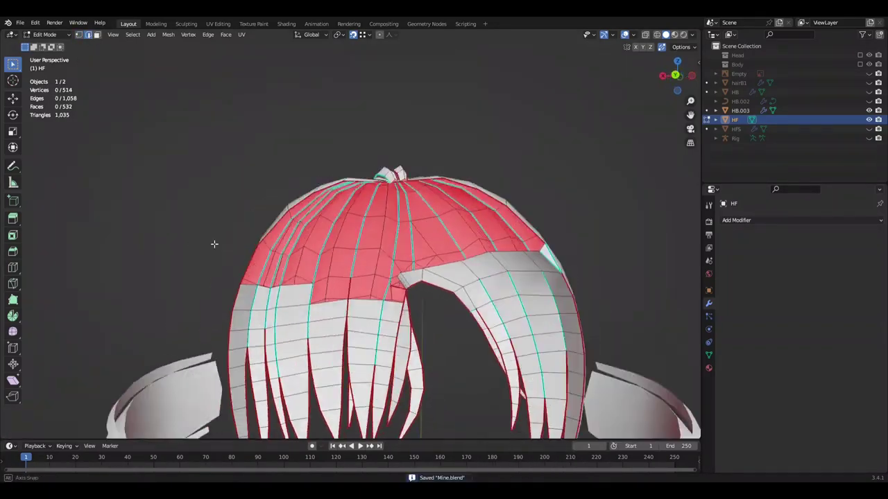
scroll(214, 244, up, 3)
middle_drag(277, 278, 416, 312)
click(441, 361)
right_click(444, 364)
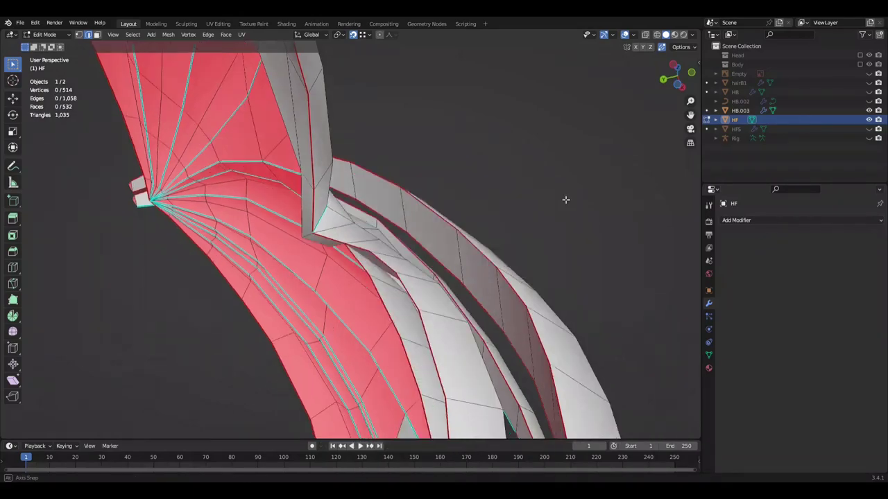
- Move the parting edge along the X axis and fill a new face across the opening
scroll(566, 199, up, 3)
mouse_move(416, 242)
middle_down()
mouse_move(389, 278)
mouse_move(420, 228)
mouse_move(489, 340)
middle_up()
key(g)
key(x)
click(388, 284)
scroll(420, 228, up, 3)
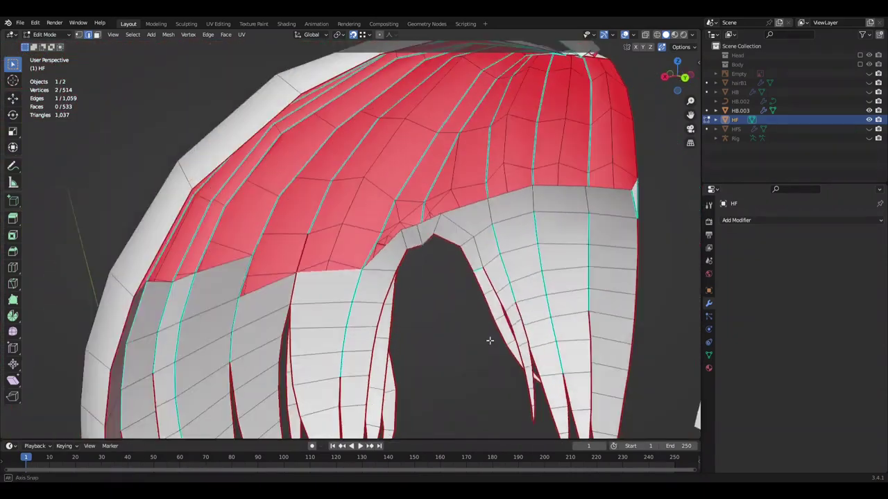
scroll(489, 340, up, 2)
key(f)
- Clear the selection, undo the last change and save Mine.blend
mouse_move(439, 298)
middle_down()
mouse_move(309, 234)
mouse_move(358, 199)
middle_up()
scroll(358, 195, up, 2)
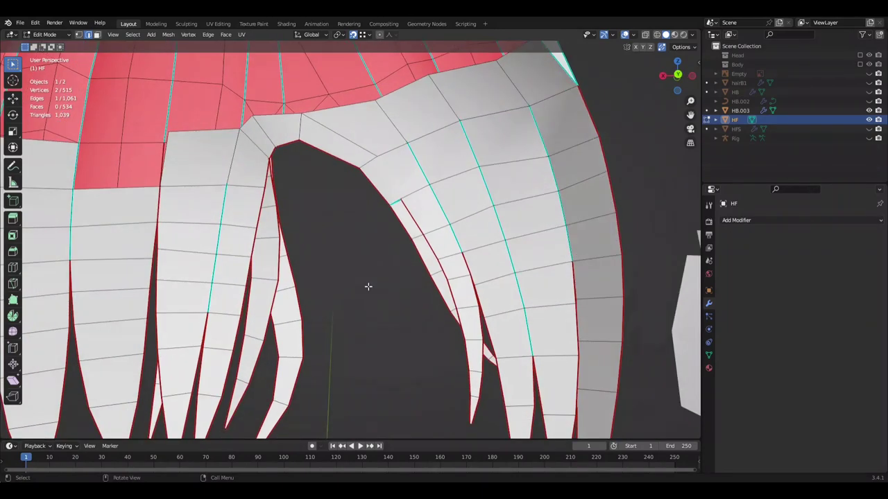
click(369, 287)
mouse_move(368, 286)
middle_down()
mouse_move(367, 271)
mouse_move(405, 258)
middle_up()
scroll(380, 298, up, 2)
scroll(380, 298, down, 2)
key(ctrl+z)
key(ctrl+s)
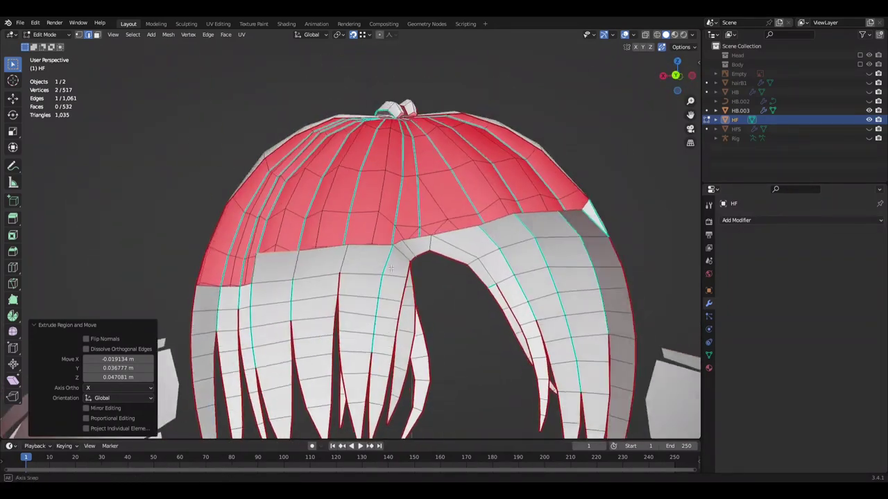
- Extrude a fringe border edge upward into new geometry and view the whole fringe
scroll(279, 256, up, 2)
mouse_move(391, 268)
middle_down()
mouse_move(279, 256)
mouse_move(166, 263)
mouse_move(296, 272)
middle_up()
key(e)
click(154, 261)
click(208, 258)
scroll(297, 272, down, 2)
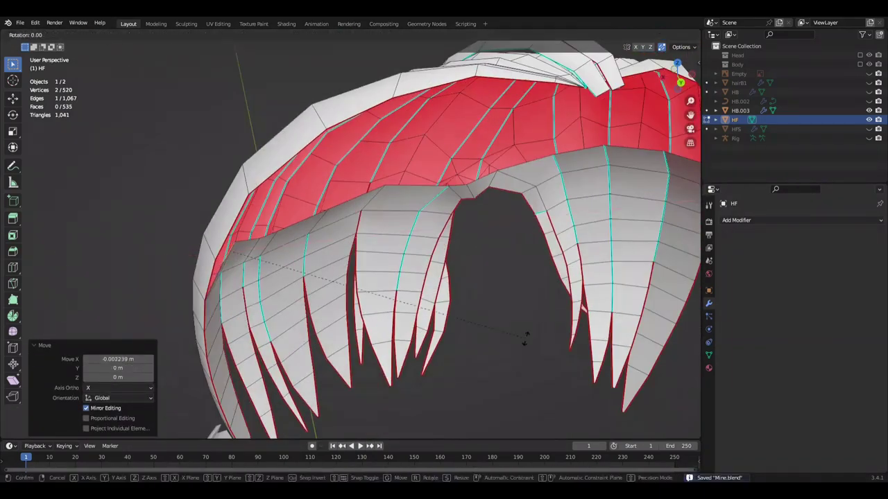
key(Escape)
scroll(141, 263, up, 3)
middle_drag(189, 293, 506, 349)
scroll(506, 349, down, 2)
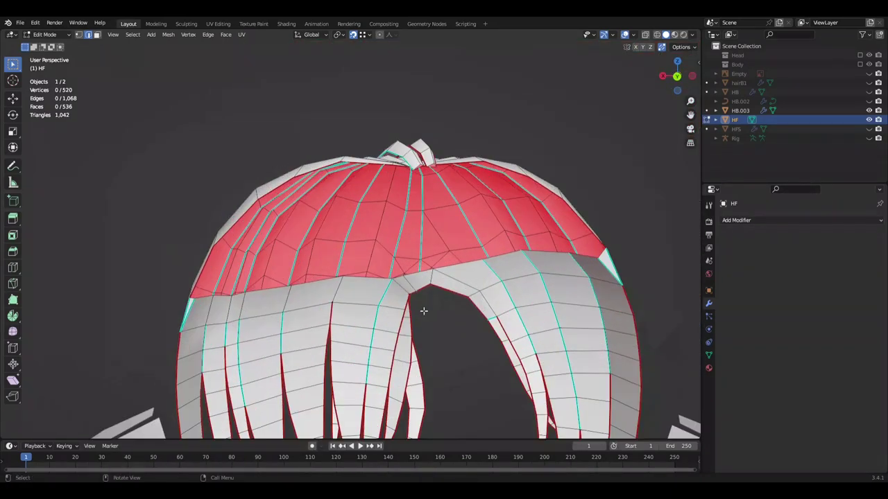
scroll(205, 323, up, 3)
- Apply an edge operation to the selection and confirm the moved vertices
right_click(118, 363)
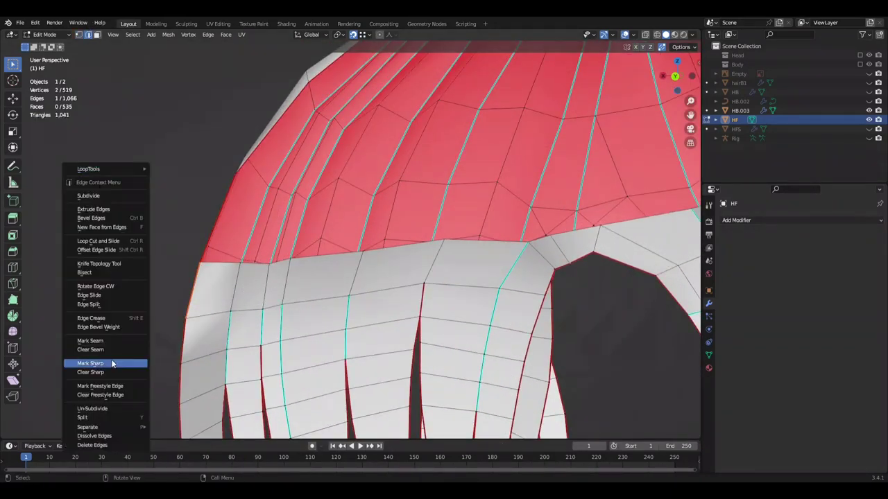
click(118, 363)
click(364, 249)
middle_drag(364, 249, 432, 189)
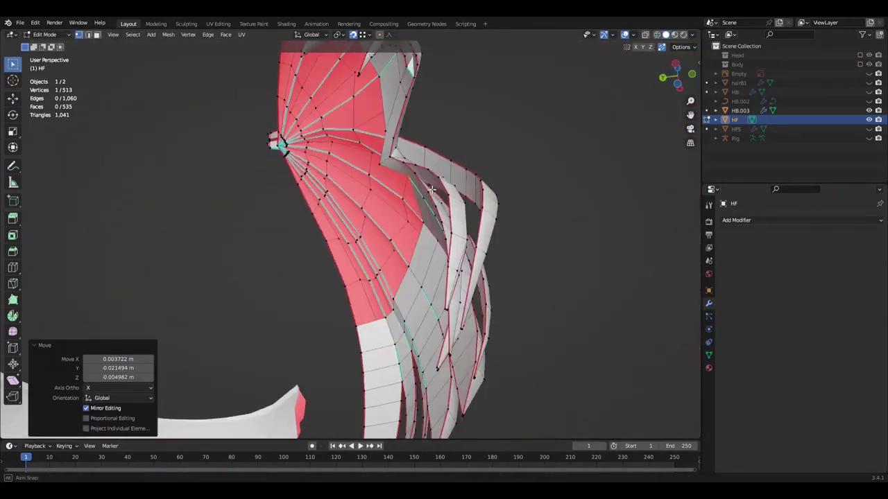
middle_drag(481, 210, 566, 333)
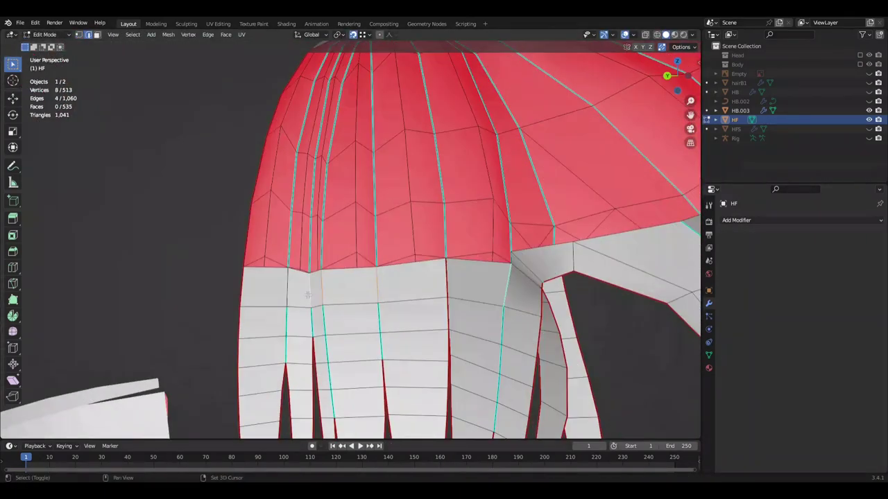
- Select the cap's lower side edge and extrude it, scaling the new border row
click(307, 294)
mouse_move(308, 295)
middle_down()
mouse_move(505, 257)
mouse_move(560, 340)
middle_up()
key(e)
click(506, 257)
key(e)
mouse_move(489, 309)
middle_down()
mouse_move(442, 305)
mouse_move(482, 279)
middle_up()
key(s)
click(442, 305)
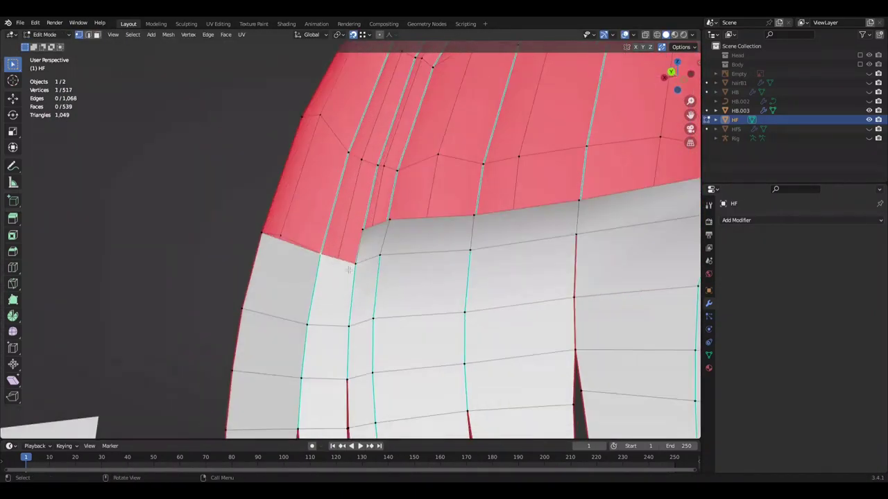
- Extrude and scale further border rows, shrinking the edge to 0.75, and save
key(e)
key(s)
click(482, 280)
key(ctrl+s)
middle_drag(401, 192, 435, 250)
key(e)
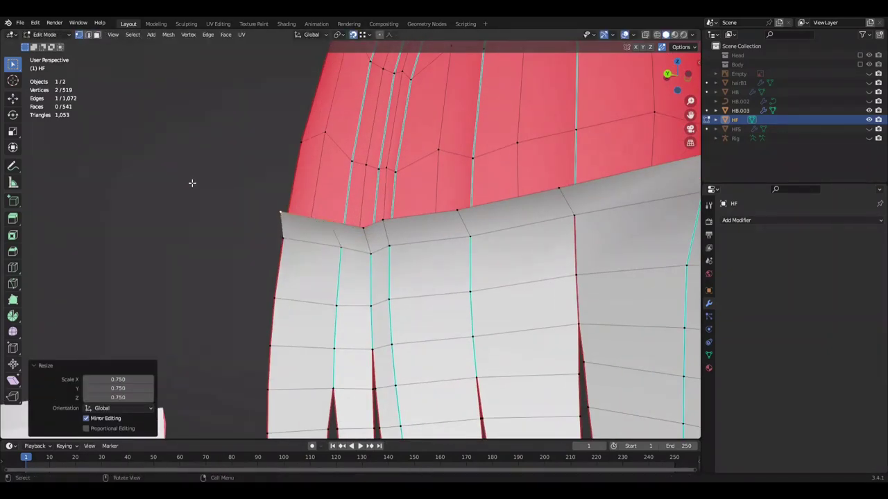
click(174, 189)
mouse_move(173, 189)
middle_down()
mouse_move(427, 213)
mouse_move(461, 241)
mouse_move(264, 190)
middle_up()
- Select edges along the cap's left border and save Mine.blend
click(427, 212)
middle_drag(319, 253, 400, 203)
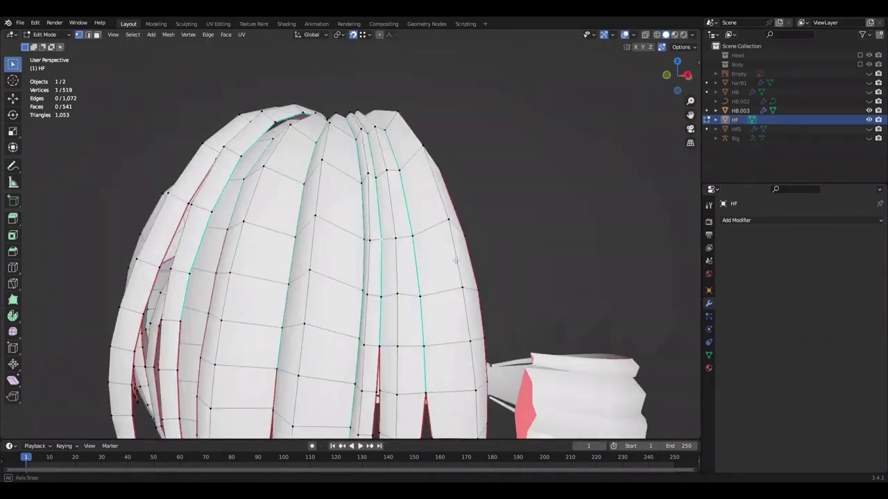
mouse_move(366, 150)
middle_down()
mouse_move(461, 278)
mouse_move(249, 276)
middle_up()
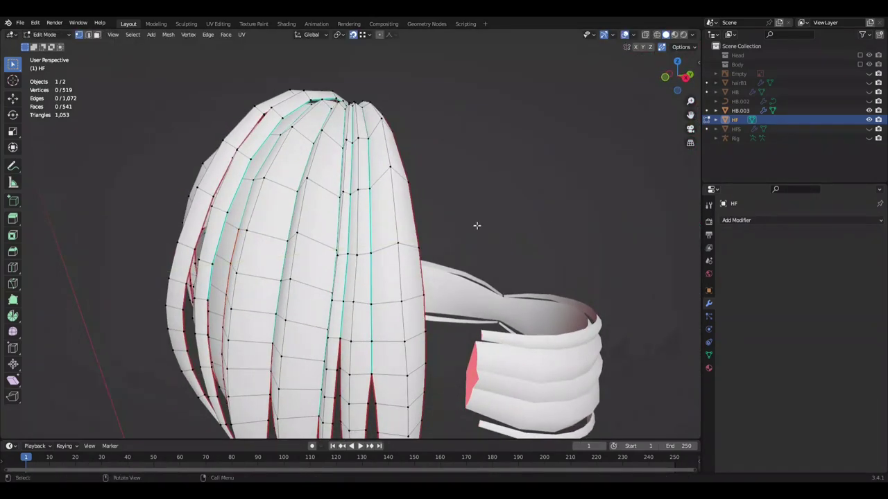
middle_drag(477, 225, 351, 199)
ctrl+click(442, 237)
middle_drag(441, 237, 347, 225)
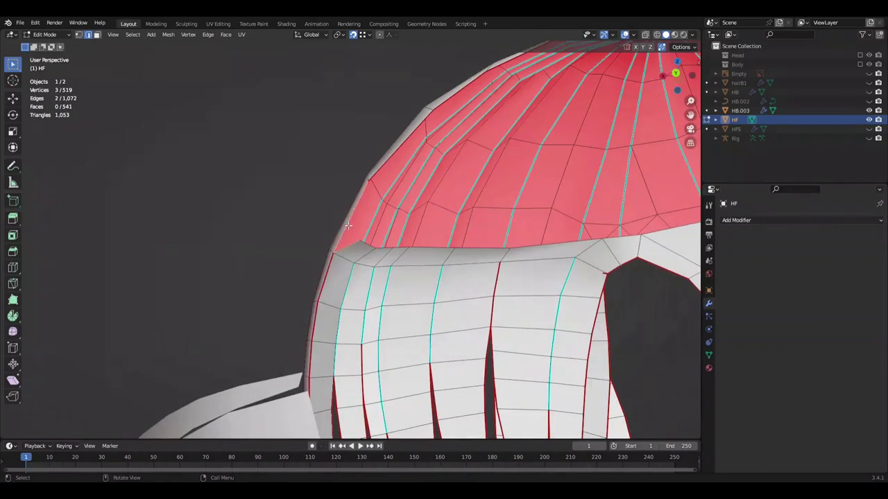
key(ctrl+s)
middle_drag(295, 286, 351, 261)
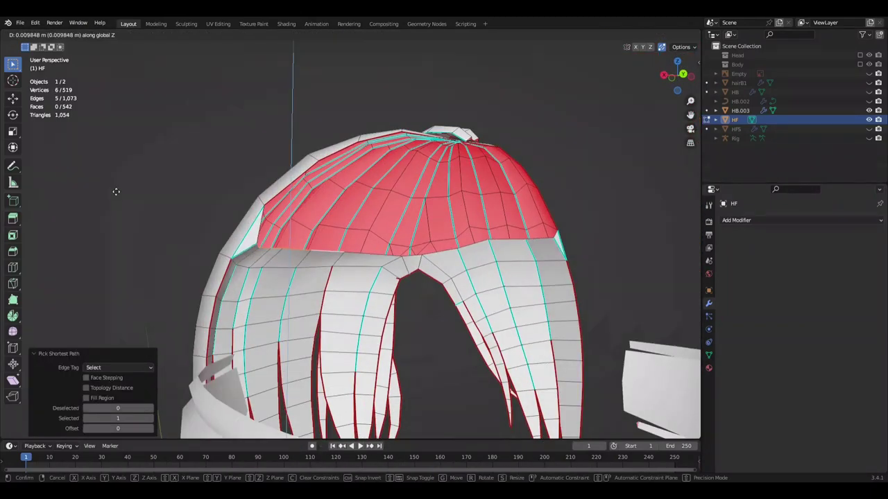
- Mark the selected cap border edges as a seam and add another border edge
middle_drag(208, 202, 456, 189)
key(Escape)
middle_drag(215, 231, 298, 269)
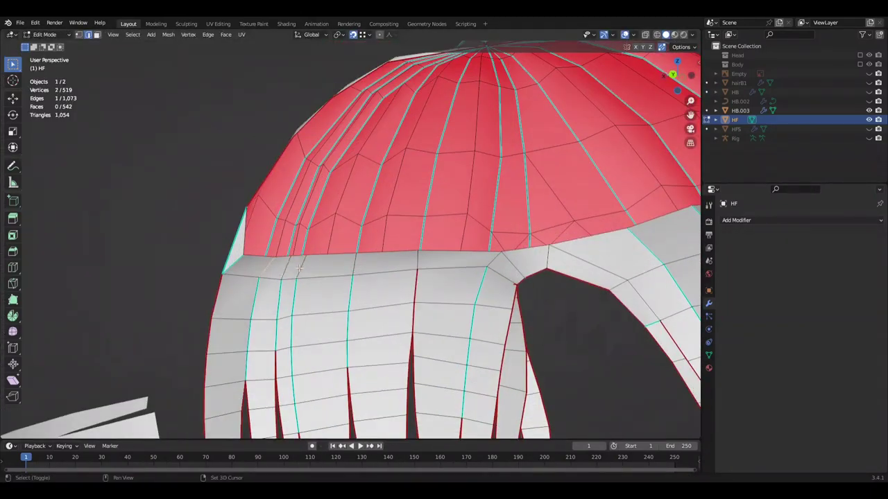
click(505, 366)
middle_drag(495, 298, 543, 375)
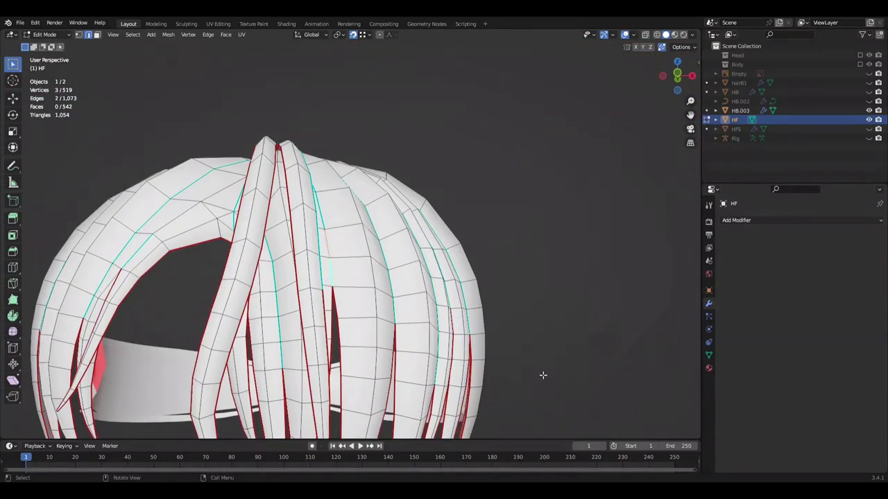
key(Escape)
mouse_move(620, 296)
middle_down()
mouse_move(260, 238)
mouse_move(209, 208)
mouse_move(228, 248)
middle_up()
shift+click(176, 197)
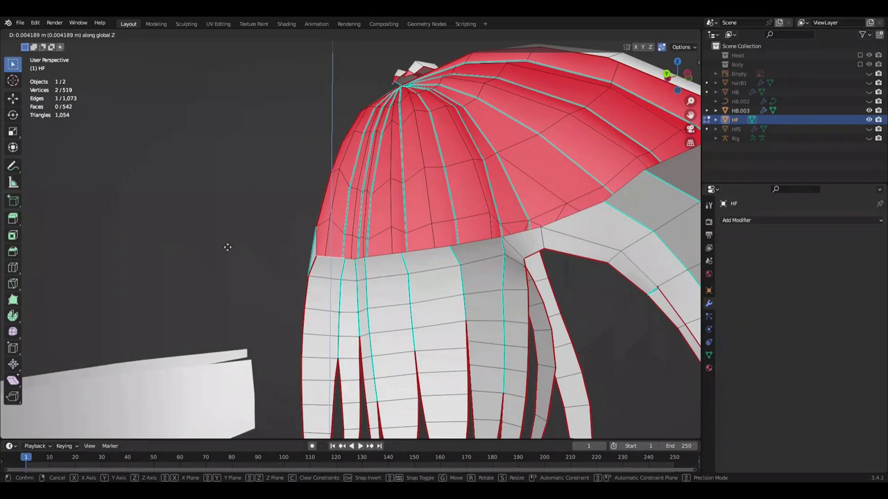
- Undo the extra selection and select the border edges along the shortest path
scroll(346, 274, up, 3)
scroll(346, 273, down, 4)
middle_drag(346, 274, 494, 266)
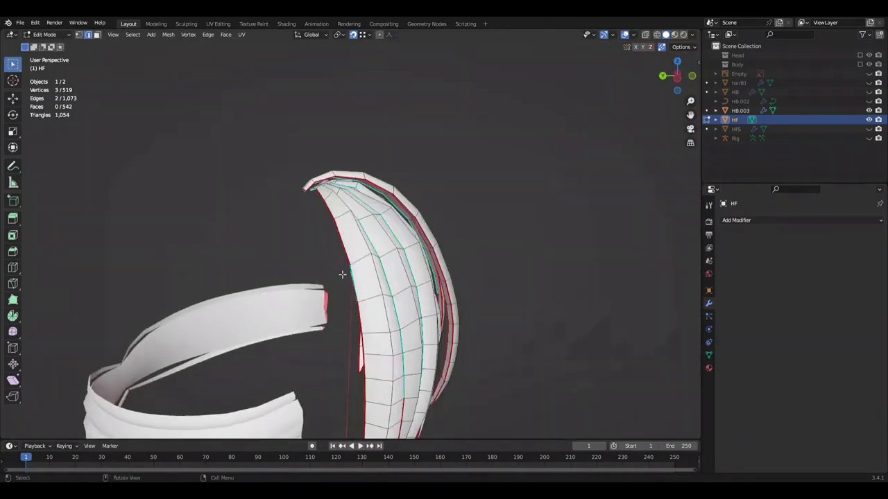
key(ctrl+z)
scroll(419, 265, up, 2)
scroll(427, 270, up, 2)
scroll(437, 277, up, 3)
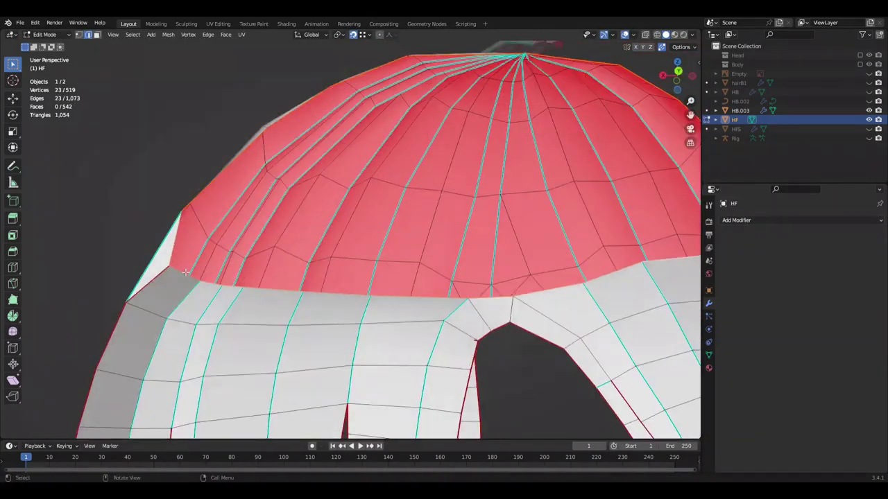
scroll(447, 286, up, 2)
ctrl+click(448, 286)
- Mark the border edges as a seam and merge the selected vertices at center
scroll(447, 286, down, 4)
right_click(596, 367)
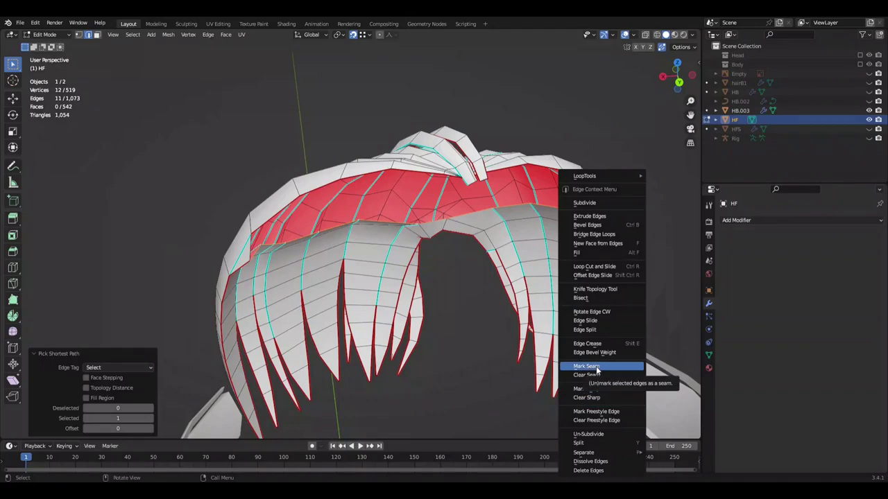
click(596, 367)
scroll(598, 386, down, 3)
key(ctrl+z)
key(ctrl+z)
- Save, orbit around the hair to check the fringe tip, cancel a stray rotation and deselect all
scroll(402, 265, up, 4)
key(ctrl+s)
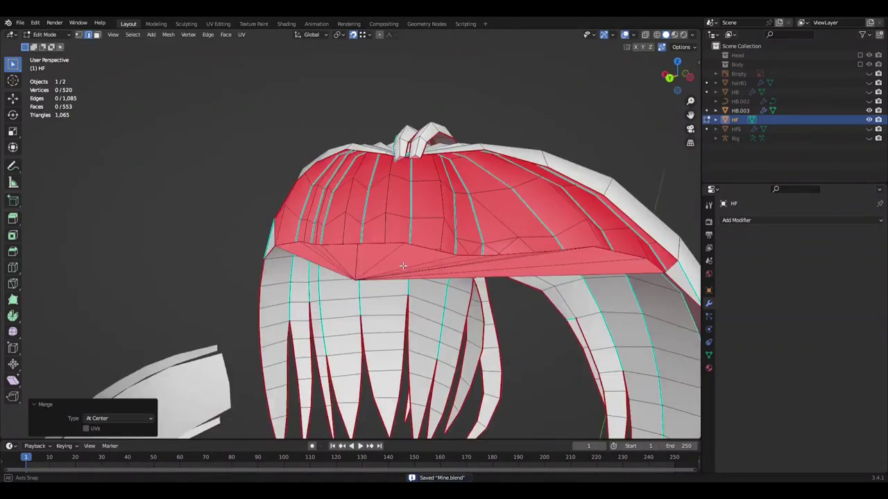
middle_drag(402, 266, 437, 235)
click(90, 37)
mouse_move(360, 250)
middle_down()
mouse_move(436, 267)
mouse_move(446, 228)
middle_up()
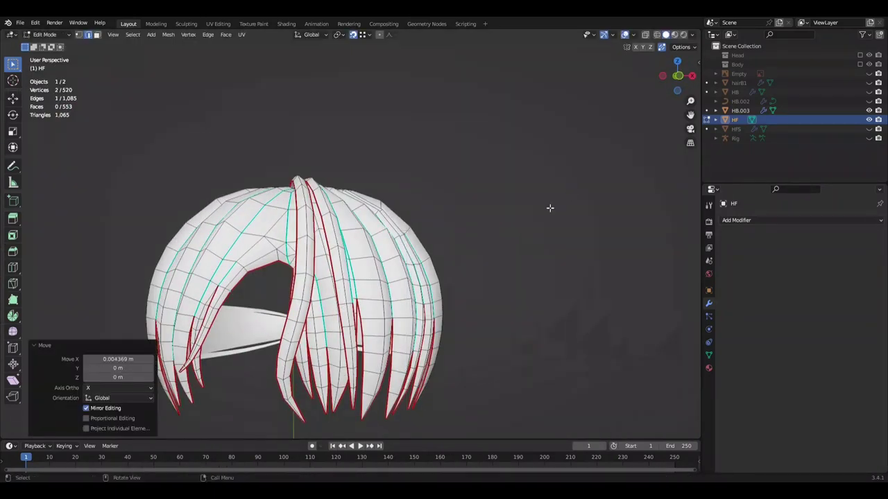
key(g)
key(r)
right_click(525, 277)
middle_drag(565, 204, 554, 184)
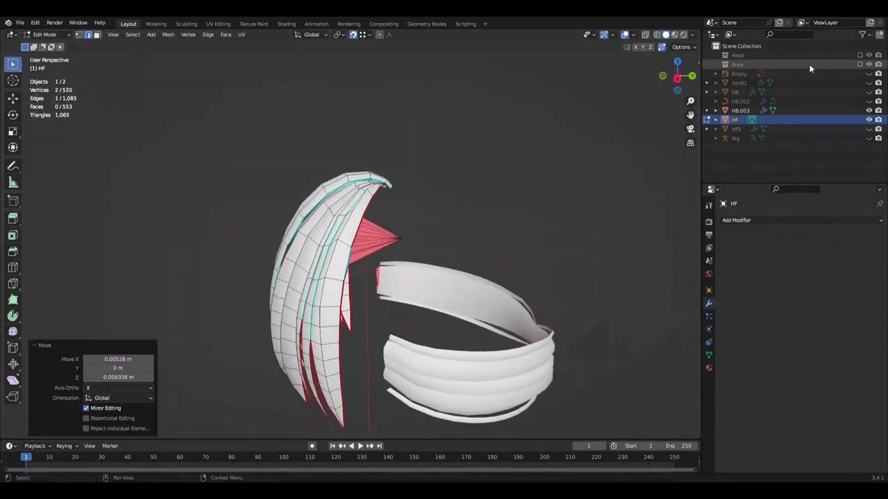
mouse_move(489, 204)
alt+middle_down()
mouse_move(554, 190)
mouse_move(505, 228)
alt+middle_up()
click(564, 197)
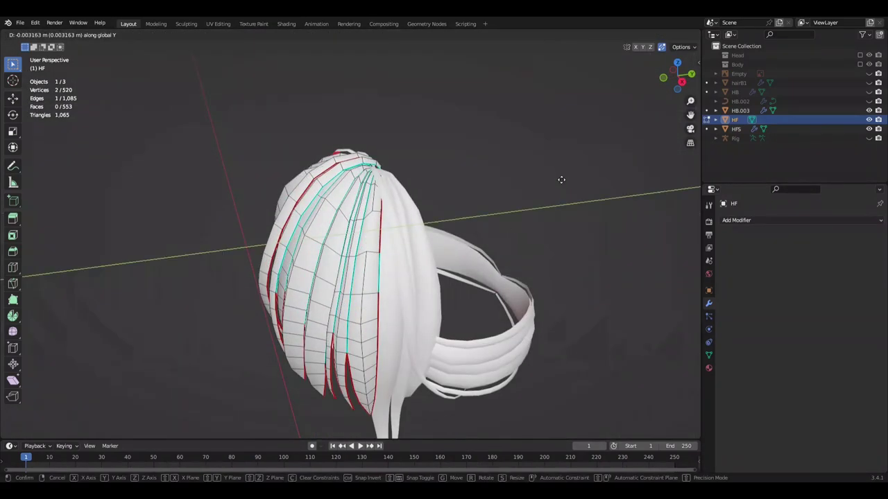
- Leave Edit Mode, hide Body in the outliner, save and orbit around the head
click(561, 180)
key(Tab)
alt+middle_drag(561, 180, 579, 202)
key(alt+h)
key(ctrl+s)
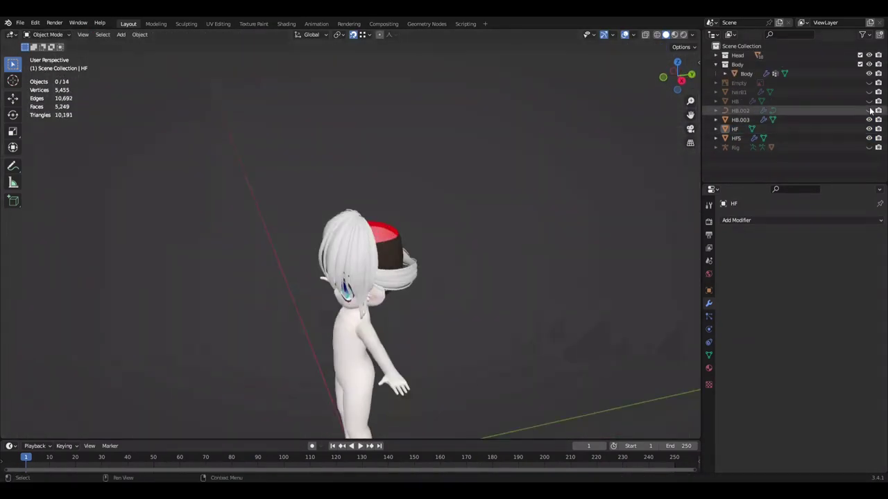
mouse_move(562, 255)
middle_down()
mouse_move(354, 313)
mouse_move(406, 237)
mouse_move(599, 138)
middle_up()
- Select the hairB1 cap, enter Edit Mode and make a proportional vertex move
click(406, 237)
scroll(406, 237, up, 3)
key(Tab)
key(alt+z)
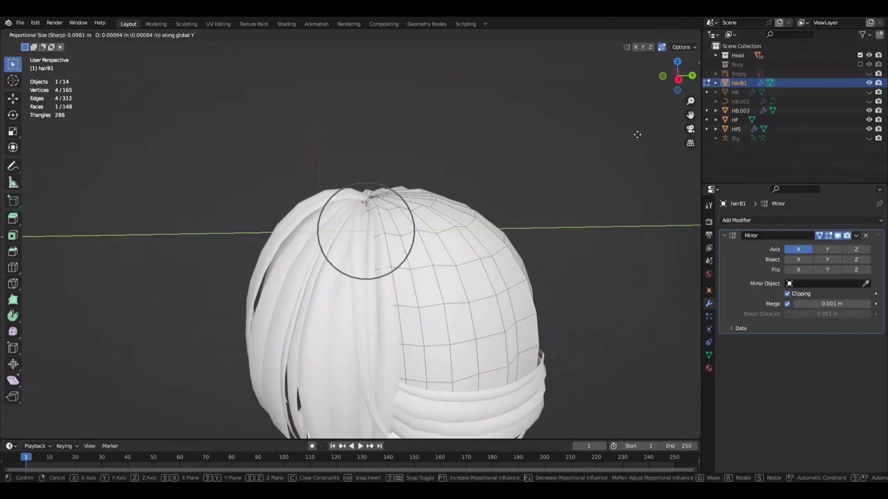
click(634, 134)
mouse_move(640, 210)
middle_down()
mouse_move(626, 150)
mouse_move(574, 178)
mouse_move(436, 113)
mouse_move(431, 230)
mouse_move(575, 127)
mouse_move(293, 178)
middle_up()
key(alt+z)
scroll(432, 231, up, 2)
key(alt+z)
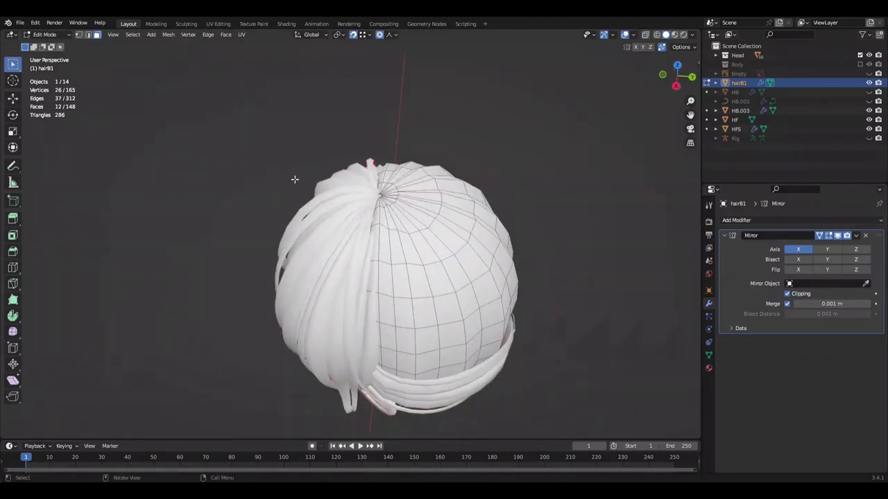
- Select a strip of cap faces, grow the selection and hide that strip
alt+click(366, 278)
key(ctrl+KP_Add)
mouse_move(568, 238)
middle_down()
mouse_move(364, 251)
mouse_move(505, 169)
mouse_move(424, 267)
mouse_move(396, 246)
mouse_move(434, 200)
middle_up()
key(alt+z)
key(c)
key(Escape)
key(h)
key(alt+z)
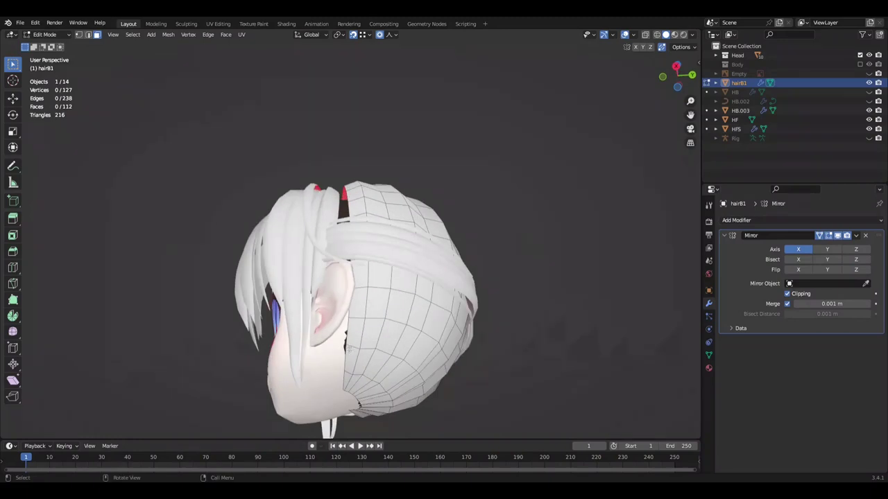
key(alt+z)
- Move a path of cap faces and the crown vertex with soft falloff, then save
ctrl+click(364, 291)
key(KP_3)
key(g)
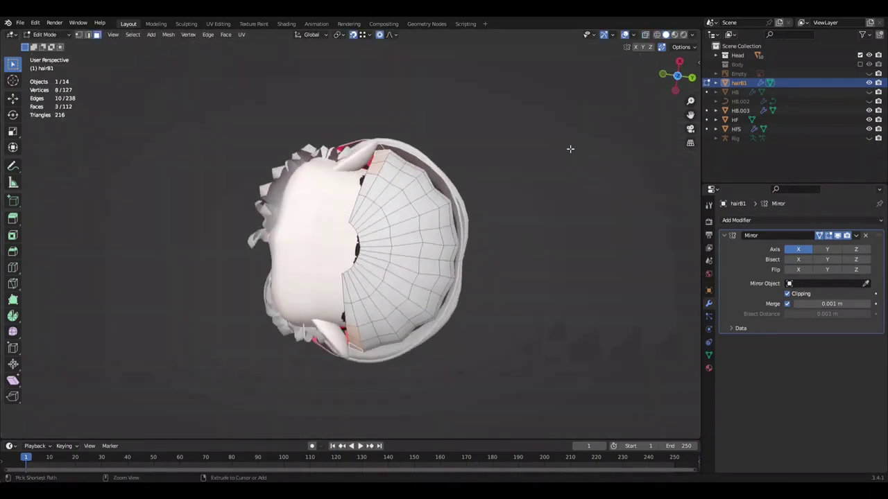
key(KP_3)
scroll(361, 210, up, 3)
key(c)
click(326, 187)
key(Escape)
click(314, 118)
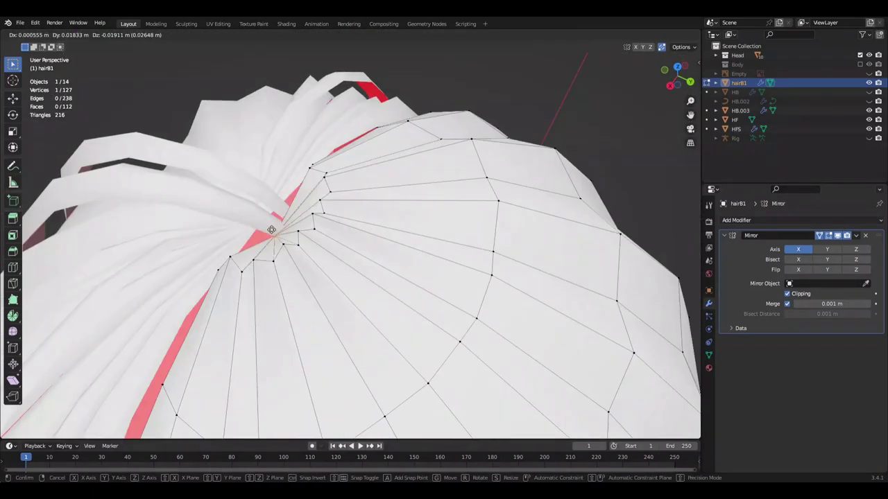
mouse_move(314, 118)
middle_down()
mouse_move(298, 314)
mouse_move(370, 283)
mouse_move(378, 36)
middle_up()
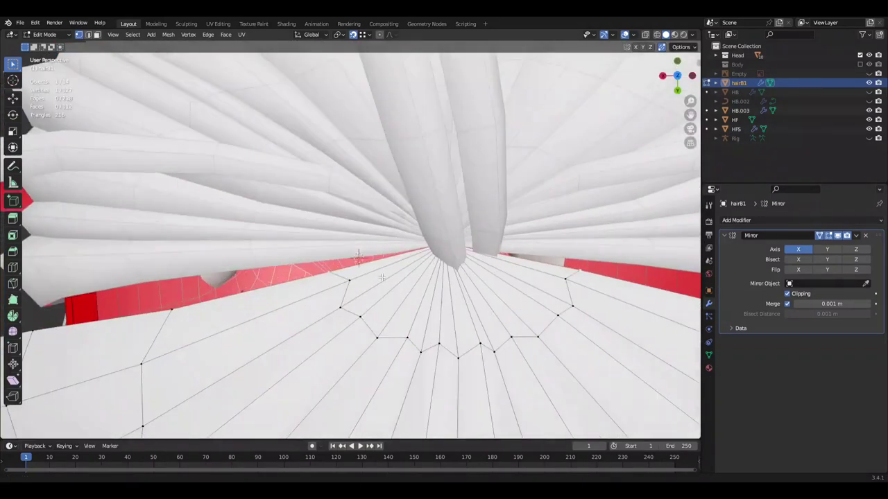
key(ctrl+s)
- Select the ring of vertices around the crown, reposition it and save
click(362, 34)
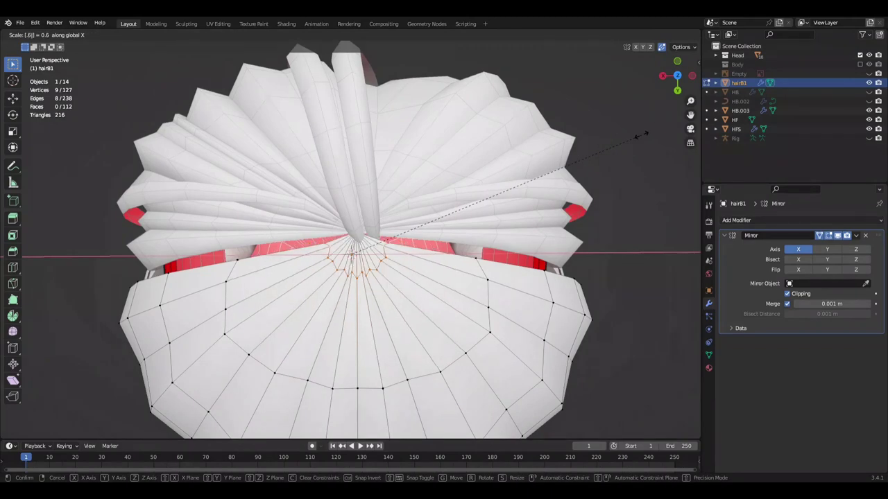
scroll(579, 236, up, 5)
key(g)
mouse_move(579, 236)
middle_down()
mouse_move(235, 290)
mouse_move(410, 244)
middle_up()
key(g)
click(236, 290)
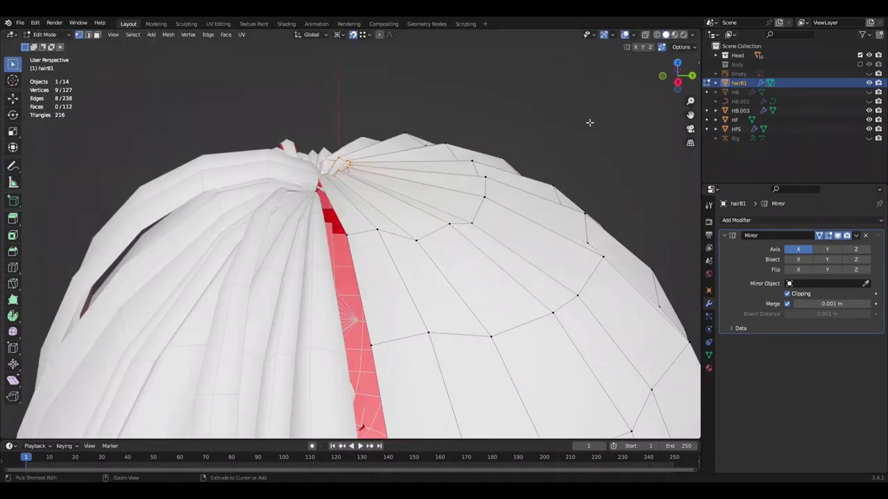
scroll(590, 122, down, 3)
middle_drag(618, 134, 519, 219)
key(ctrl+s)
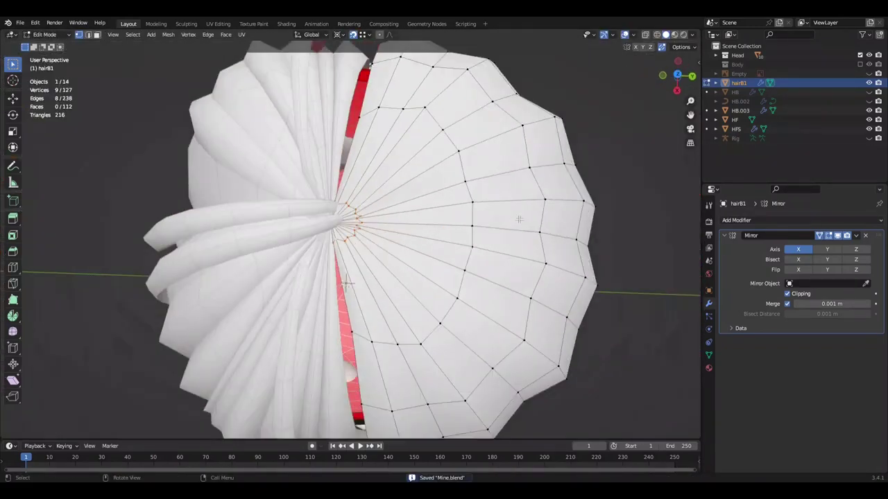
- Add an edge loop near the crown with Ctrl+R and widen the new ring along X
key(ctrl+r)
click(520, 214)
mouse_move(343, 289)
middle_down()
mouse_move(348, 243)
mouse_move(647, 235)
mouse_move(509, 254)
middle_up()
key(g)
key(Escape)
key(s)
key(x)
click(360, 243)
click(647, 235)
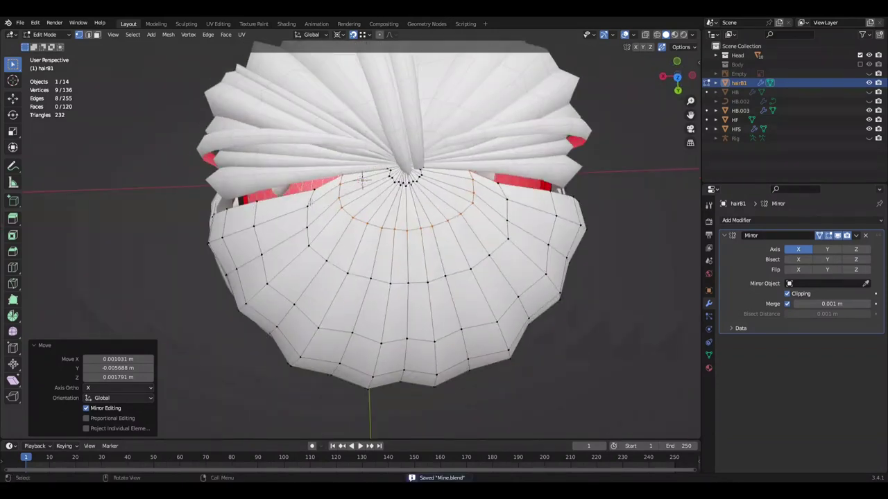
key(s)
key(x)
mouse_move(361, 180)
middle_down()
mouse_move(458, 174)
mouse_move(426, 188)
middle_up()
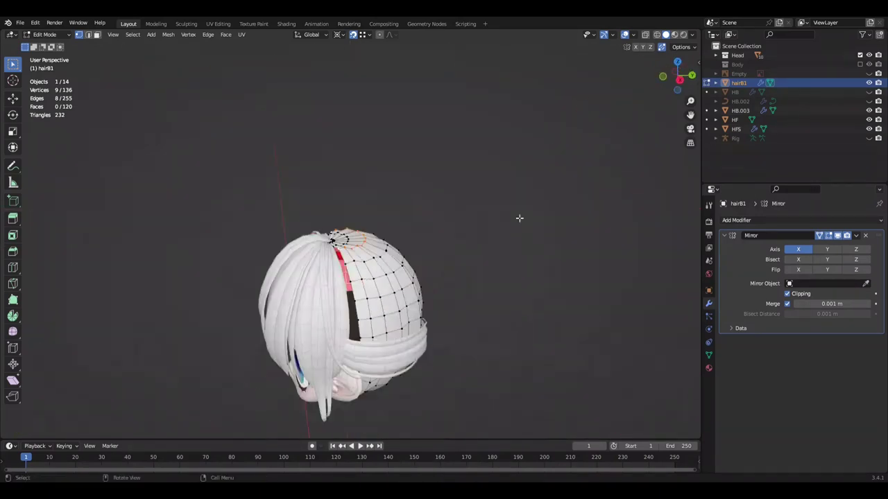
- Raise the selected crown vertices along Z and save
key(KP_Decimal)
shift+click(388, 240)
key(g)
key(z)
click(462, 167)
mouse_move(461, 167)
middle_down()
mouse_move(353, 240)
mouse_move(420, 240)
middle_up()
key(ctrl+s)
- Reposition single cap vertices and hide the front hair band HB.003
click(379, 219)
mouse_move(379, 219)
middle_down()
mouse_move(358, 214)
mouse_move(395, 248)
mouse_move(383, 236)
mouse_move(390, 178)
mouse_move(444, 149)
middle_up()
scroll(408, 200, up, 2)
key(g)
click(392, 221)
key(g)
click(384, 236)
click(869, 110)
key(ctrl+s)
click(383, 162)
scroll(382, 162, down, 2)
scroll(505, 135, down, 2)
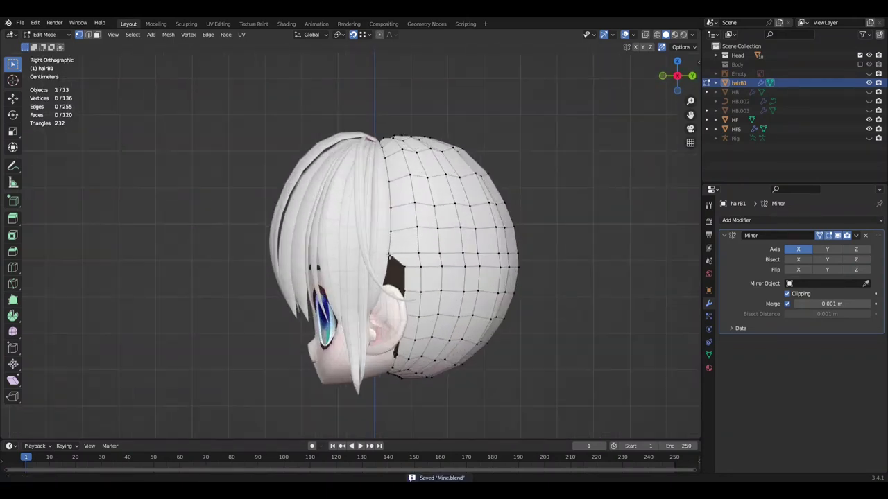
- Check the snapping options and orbit around the head, saving the file
scroll(389, 257, up, 5)
click(361, 34)
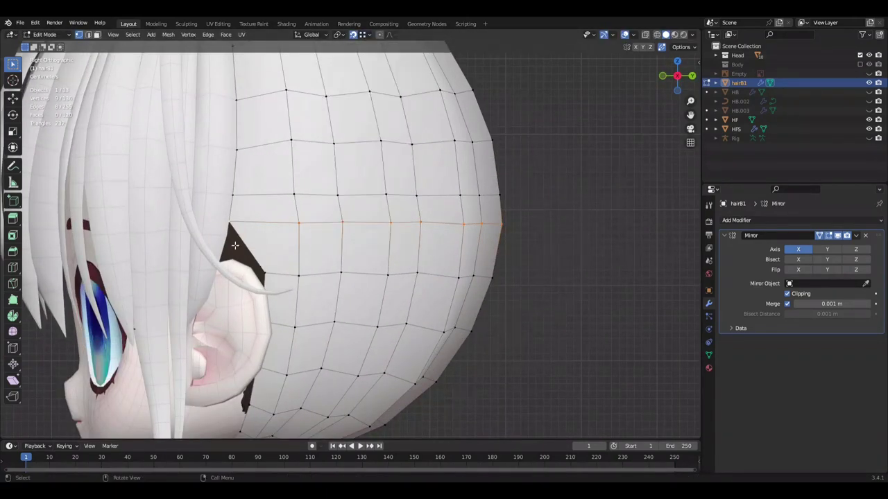
scroll(234, 245, down, 5)
mouse_move(235, 245)
middle_down()
mouse_move(373, 244)
mouse_move(160, 200)
mouse_move(603, 201)
middle_up()
key(ctrl+s)
scroll(352, 179, up, 3)
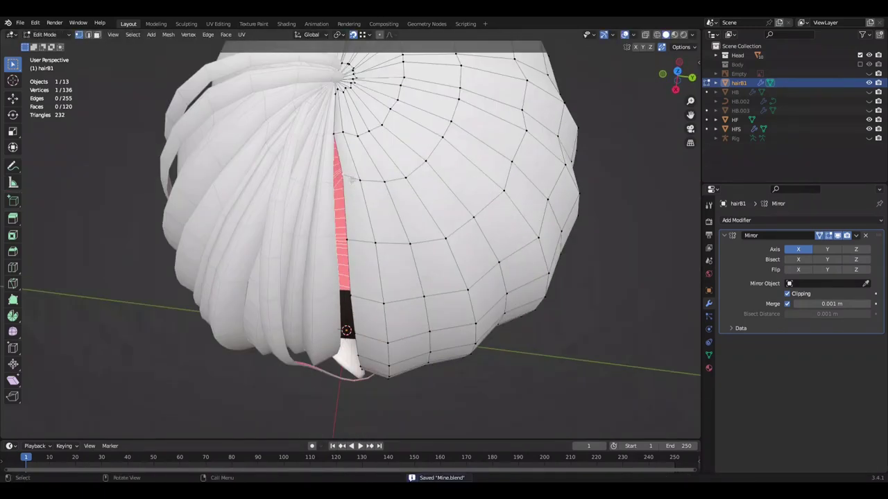
scroll(353, 180, down, 4)
mouse_move(352, 179)
middle_down()
mouse_move(441, 225)
mouse_move(485, 235)
middle_up()
- Select and clear an edge loop on the cap, then pick a vertex on its side
alt+click(451, 255)
click(601, 249)
key(ctrl+s)
middle_drag(602, 248, 527, 236)
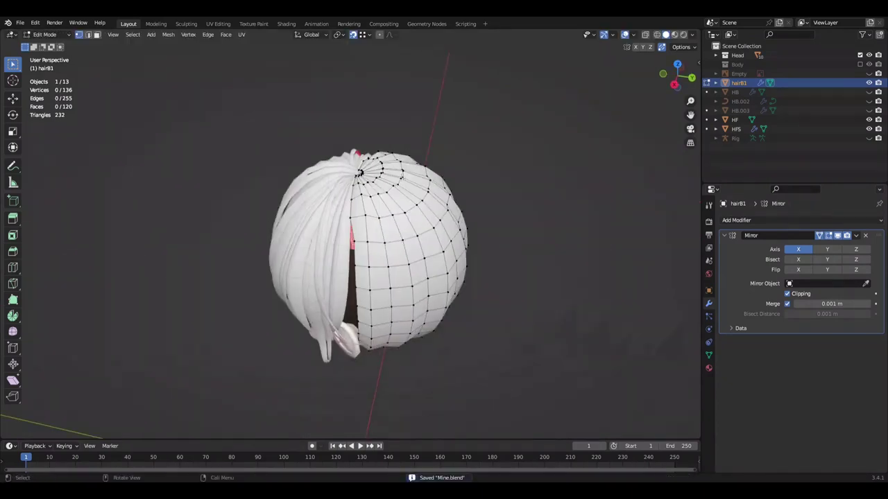
click(370, 170)
mouse_move(369, 170)
middle_down()
mouse_move(463, 133)
mouse_move(375, 185)
middle_up()
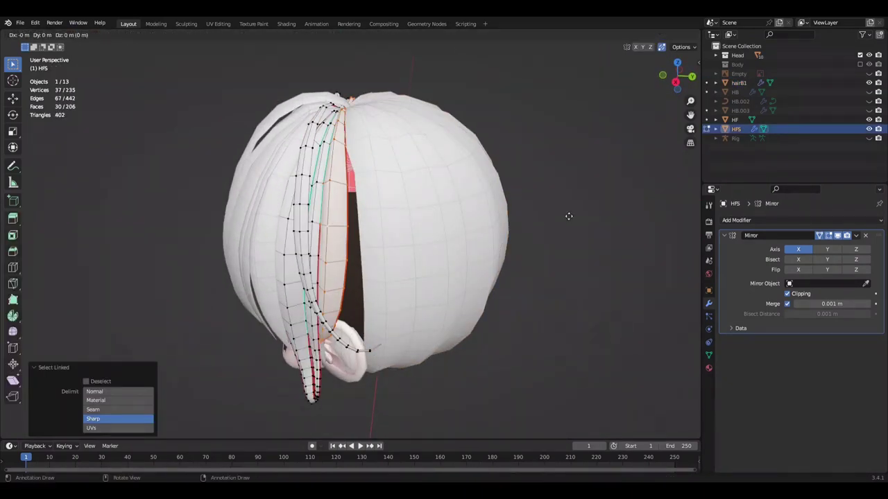
- Briefly edit a side-lock strand, hide a hair object and return to the back-hair cap
key(p)
key(Return)
key(Tab)
key(Tab)
key(ctrl+s)
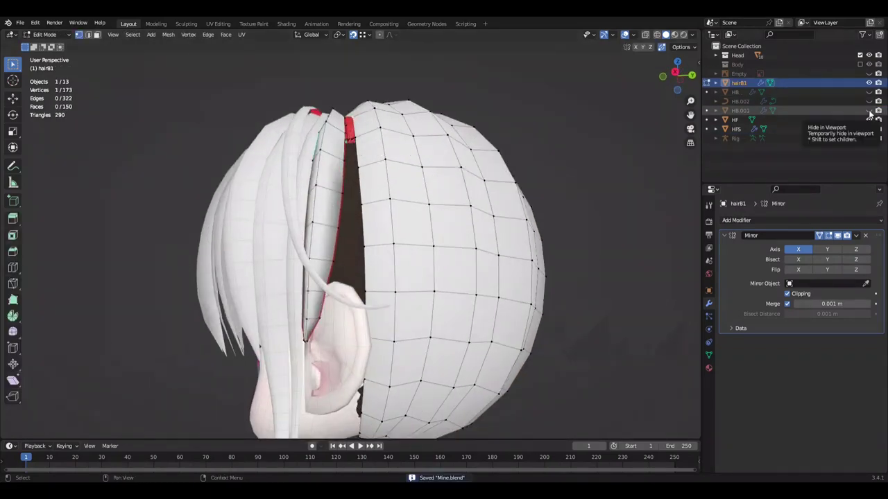
click(868, 55)
key(Tab)
middle_drag(583, 291, 527, 278)
right_click(439, 313)
click(471, 347)
middle_drag(440, 312, 563, 259)
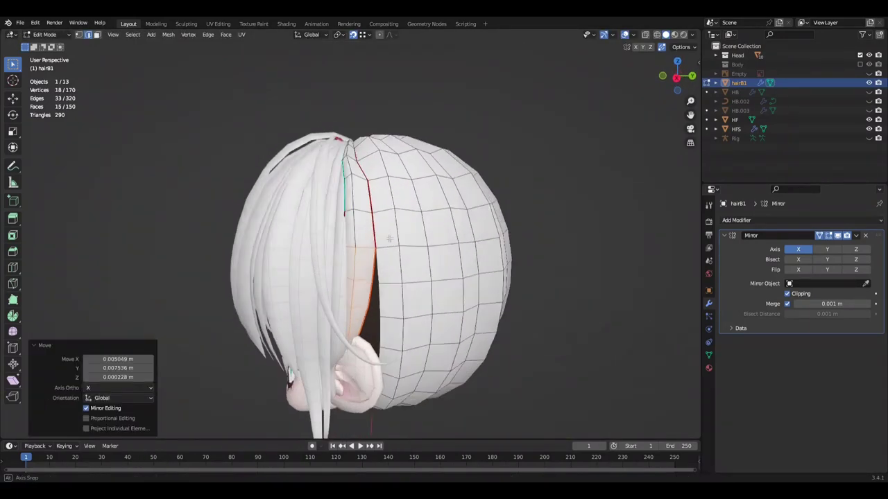
mouse_move(398, 268)
middle_down()
mouse_move(347, 278)
mouse_move(469, 360)
mouse_move(353, 353)
mouse_move(486, 336)
mouse_move(548, 186)
mouse_move(608, 257)
mouse_move(435, 267)
mouse_move(601, 127)
mouse_move(581, 154)
middle_up()
- Grow the vertex selection and shift the cap's edge along Y and X
key(ctrl+shift+m)
key(g)
key(y)
click(618, 214)
mouse_move(618, 213)
middle_down()
mouse_move(569, 251)
mouse_move(455, 395)
mouse_move(555, 208)
mouse_move(575, 188)
mouse_move(450, 245)
middle_up()
ctrl+click(452, 397)
key(g)
key(x)
click(545, 174)
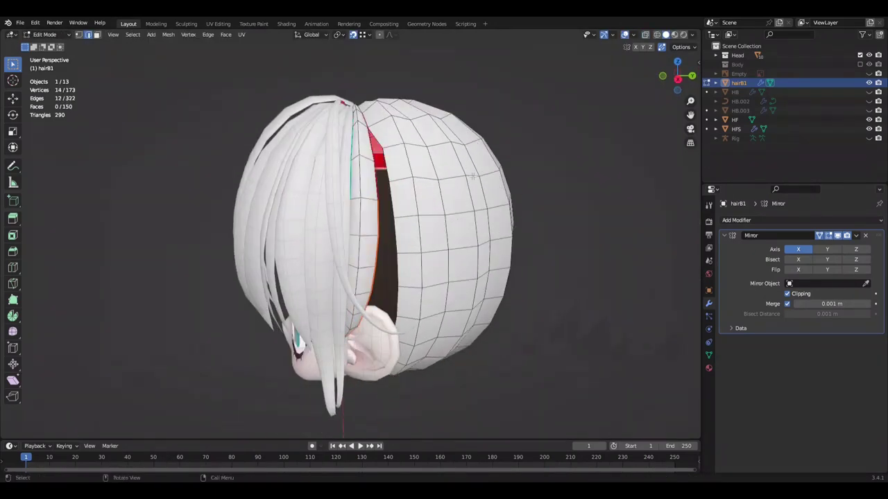
- Pull the face strip beside the ear inward with a proportional move and a -10° rotation
click(645, 35)
scroll(596, 146, down, 1)
key(g)
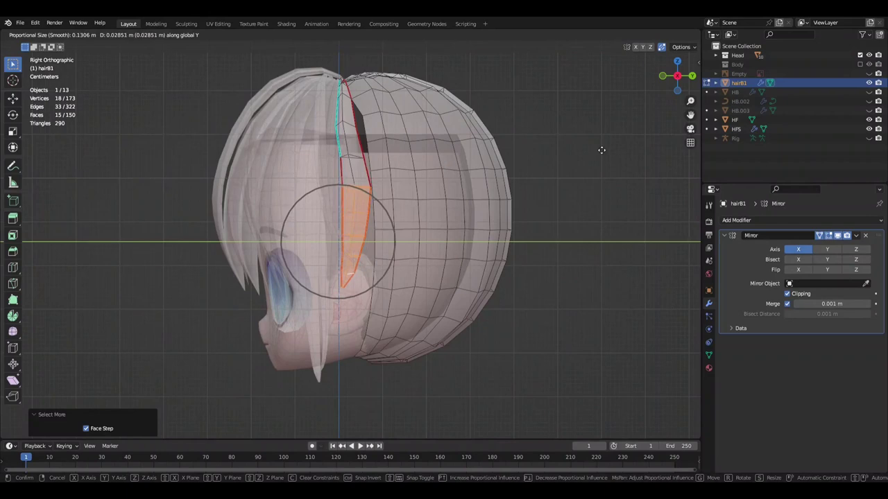
click(601, 149)
key(alt+z)
text(r-10)
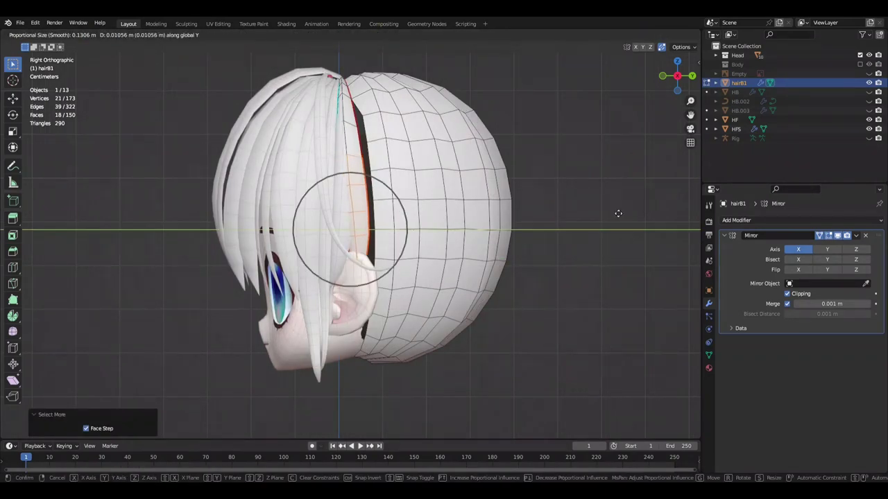
click(629, 214)
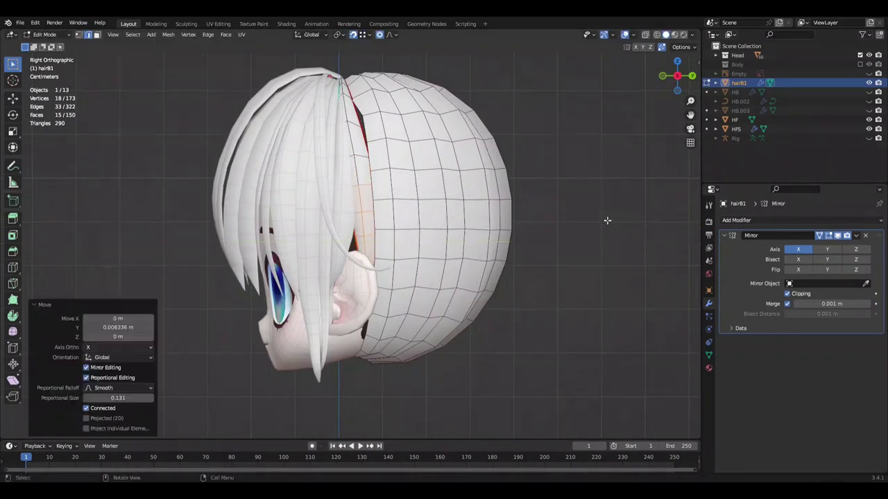
- Nudge a vertex front to back, merge the stray vertices At Center and save
scroll(555, 173, up, 2)
key(g)
click(575, 180)
mouse_move(575, 180)
middle_down()
mouse_move(342, 161)
mouse_move(375, 181)
mouse_move(468, 191)
middle_up()
key(alt+z)
key(x)
key(m)
click(395, 188)
key(ctrl+s)
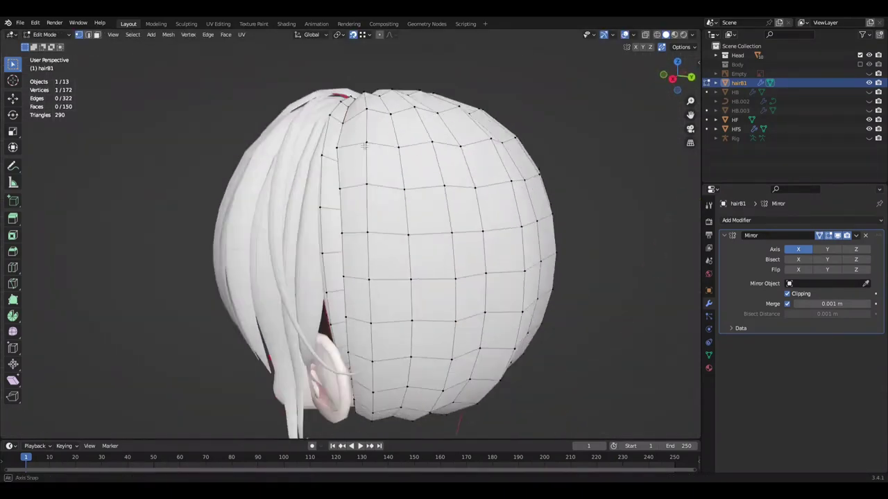
- Select the cap's lower-edge vertices near the ear and nudge them inward along X
middle_drag(476, 170, 426, 191)
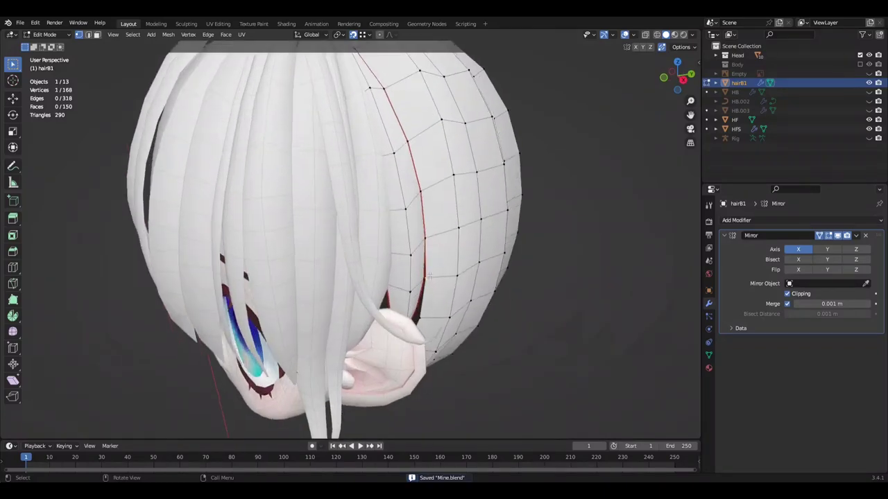
middle_drag(509, 256, 417, 208)
scroll(416, 208, up, 4)
key(g)
key(x)
click(148, 226)
middle_drag(149, 227, 519, 155)
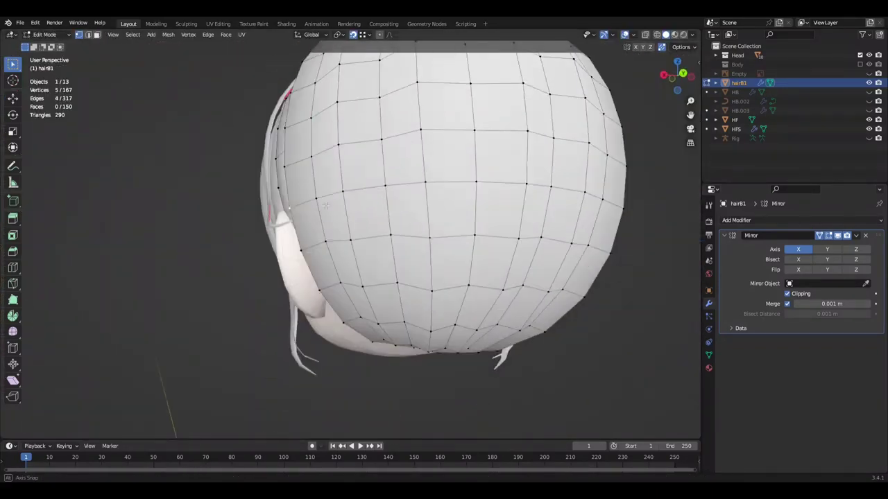
ctrl+click(384, 326)
click(384, 325)
mouse_move(385, 325)
middle_down()
mouse_move(150, 246)
mouse_move(396, 217)
mouse_move(155, 143)
mouse_move(184, 136)
mouse_move(66, 237)
mouse_move(617, 60)
mouse_move(810, 111)
middle_up()
key(g)
key(x)
click(65, 238)
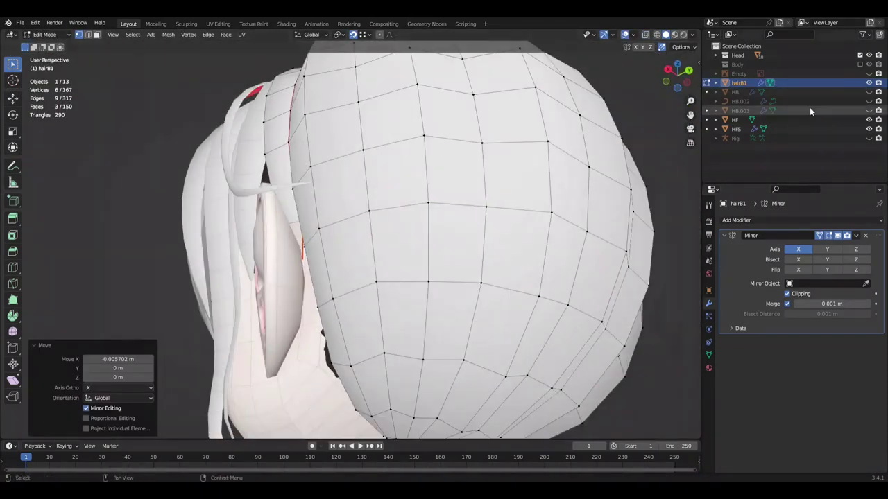
- Toggle the ear object HEar's visibility and discard a trial Z rotation of the edge
click(869, 129)
scroll(573, 171, up, 5)
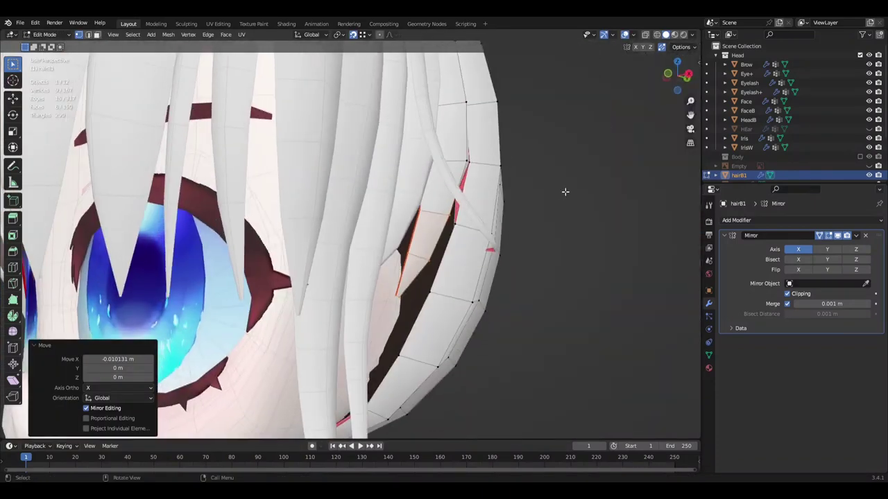
key(r)
key(z)
key(Escape)
key(ctrl+z)
mouse_move(594, 159)
middle_down()
mouse_move(527, 253)
mouse_move(574, 268)
middle_up()
click(869, 128)
- Rotate the edge vertices about Y toward the head, refine in Right view, and save Mine.blend
mouse_move(541, 208)
middle_down()
mouse_move(559, 165)
mouse_move(532, 243)
middle_up()
key(r)
key(y)
click(533, 243)
key(r)
key(KP_3)
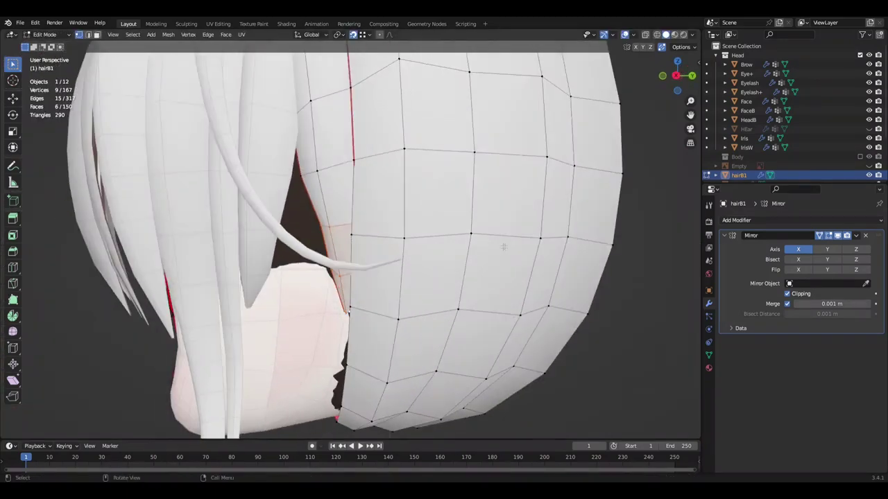
key(ctrl+s)
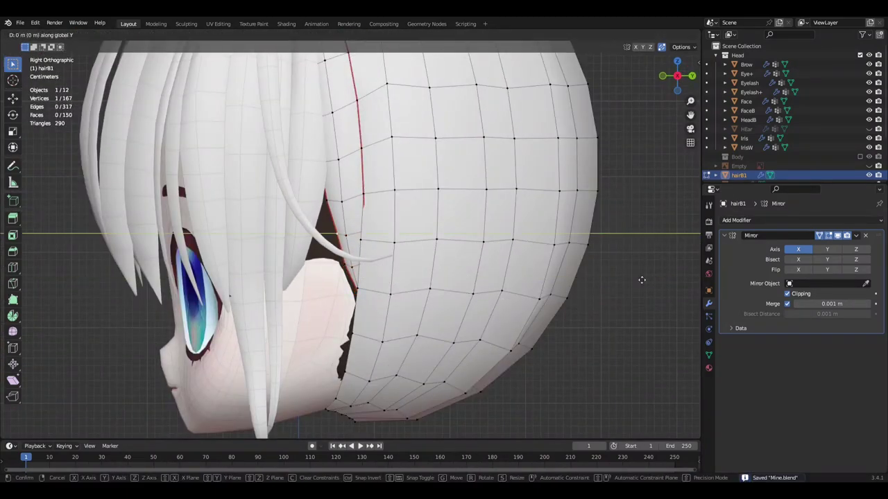
click(638, 285)
mouse_move(638, 286)
middle_down()
mouse_move(539, 184)
mouse_move(472, 164)
mouse_move(389, 203)
middle_up()
- Delete the selected face from the back-hair cap
scroll(344, 179, up, 3)
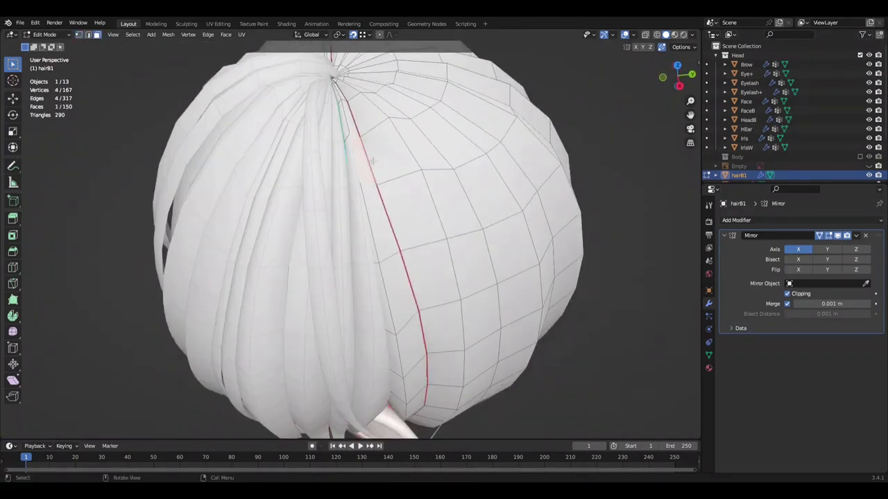
mouse_move(345, 179)
middle_down()
mouse_move(355, 201)
mouse_move(382, 195)
middle_up()
scroll(355, 200, up, 2)
scroll(355, 200, up, 2)
scroll(355, 200, down, 3)
key(x)
click(382, 195)
- With vertex selection and see-through shading, move the cap's front-edge vertices along X and save
key(1)
middle_drag(428, 177, 365, 210)
key(alt+z)
key(alt+z)
key(alt+z)
key(ctrl+s)
shift+click(365, 241)
key(alt+z)
key(g)
key(x)
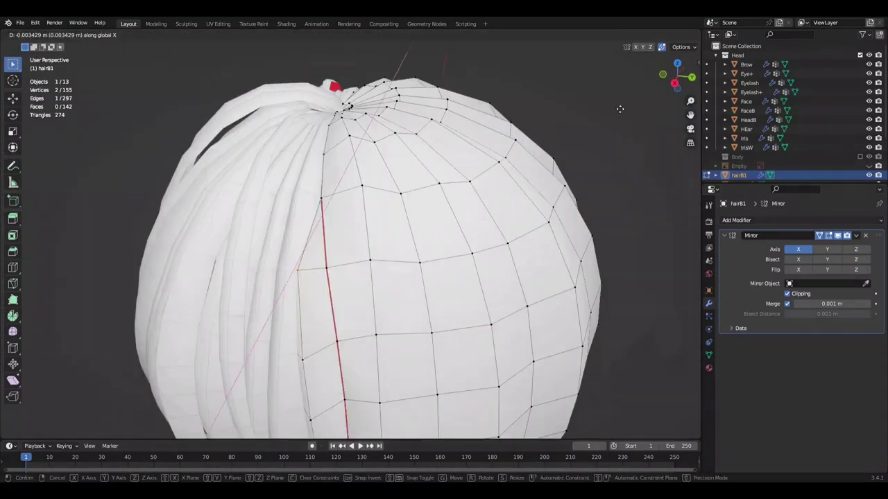
click(641, 127)
- Cancel the running scale and nudge the cap vertices slightly along X
middle_drag(641, 127, 425, 148)
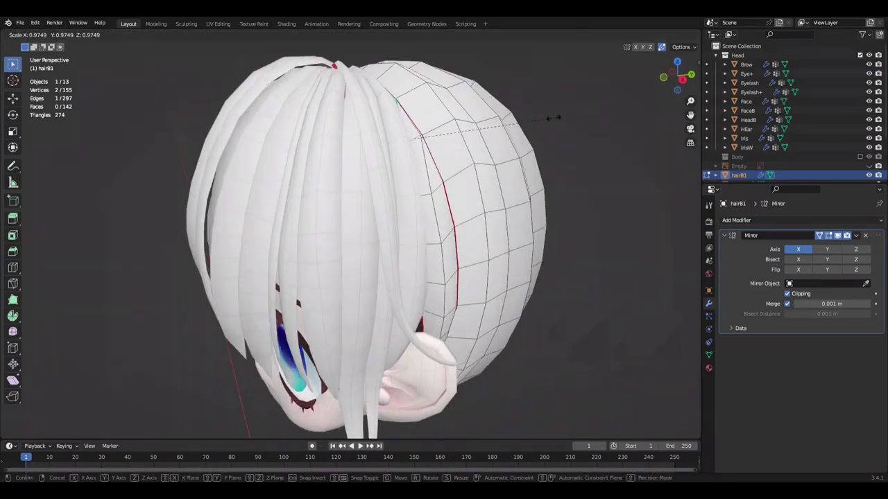
mouse_move(577, 119)
middle_down()
mouse_move(537, 89)
mouse_move(566, 148)
mouse_move(593, 149)
mouse_move(605, 126)
mouse_move(604, 143)
mouse_move(143, 163)
mouse_move(166, 155)
mouse_move(525, 174)
mouse_move(132, 195)
middle_up()
right_click(584, 141)
key(g)
key(x)
right_click(604, 127)
key(g)
key(x)
click(109, 146)
- Save, then adjust the cap edge vertices vertically along Z
key(ctrl+s)
key(g)
key(z)
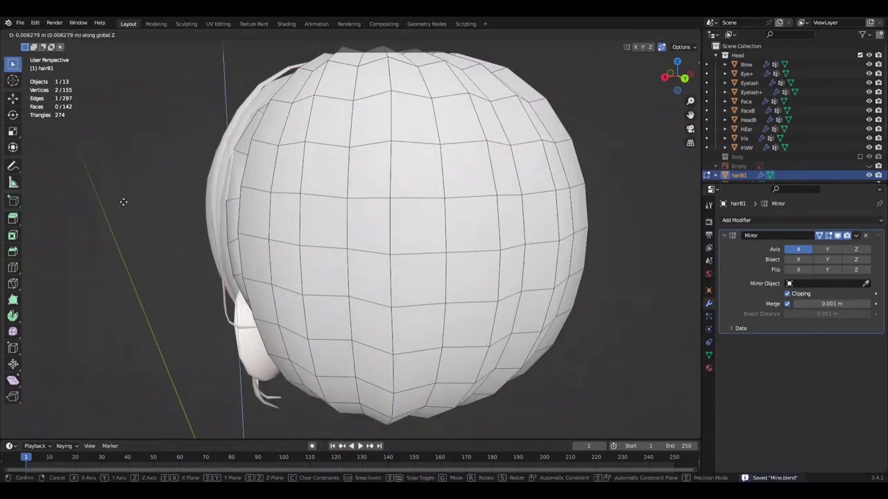
click(186, 216)
- Save and shift the cap edge along X
key(ctrl+s)
middle_drag(186, 217, 300, 158)
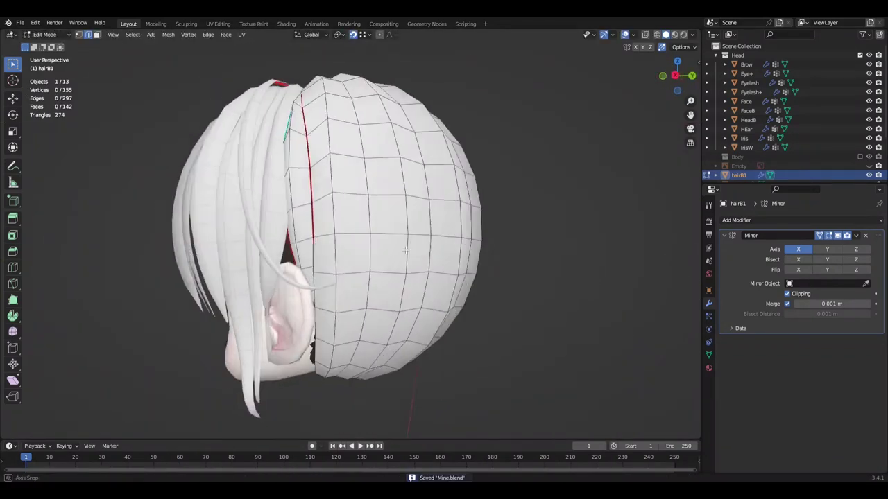
key(x)
click(604, 205)
mouse_move(604, 205)
middle_down()
mouse_move(585, 228)
mouse_move(528, 178)
mouse_move(551, 198)
mouse_move(547, 214)
middle_up()
- Move the cap-edge vertices along Y and then Z, and save
key(g)
key(x)
key(g)
key(x)
key(y)
click(553, 208)
key(g)
key(x)
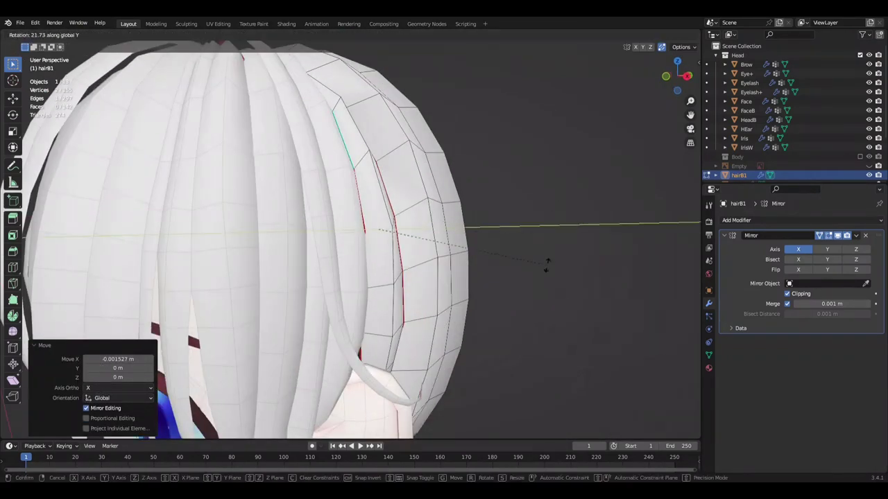
key(z)
click(559, 180)
key(ctrl+s)
mouse_move(557, 188)
middle_down()
mouse_move(423, 201)
mouse_move(563, 224)
mouse_move(444, 229)
middle_up()
- Scale the front border edge by 0.5 with s.5gx and shift it along X
click(421, 231)
text(s.5gx)
click(589, 197)
mouse_move(594, 192)
middle_down()
mouse_move(608, 212)
mouse_move(638, 212)
mouse_move(554, 254)
middle_up()
key(ctrl+s)
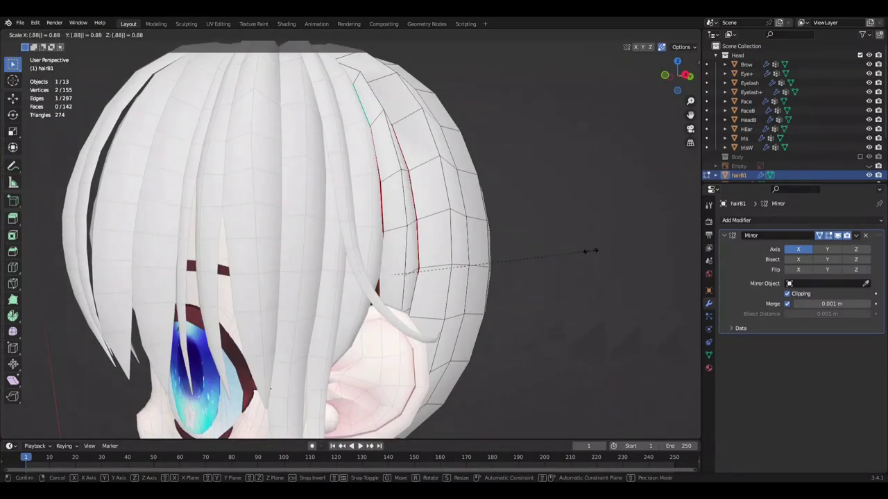
middle_drag(613, 245, 611, 253)
key(x)
click(615, 245)
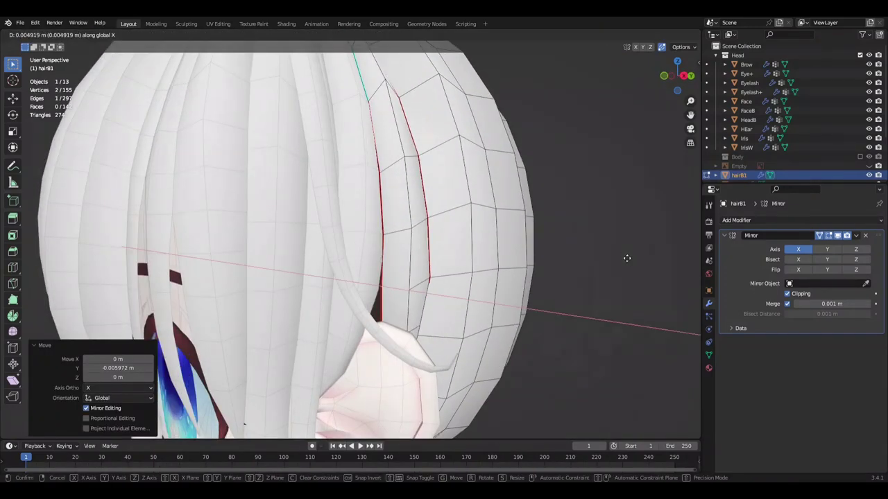
- In Right Ortho view, move the border edge along Y and save
scroll(612, 254, up, 3)
scroll(611, 254, up, 2)
key(ctrl+s)
scroll(458, 341, down, 4)
key(KP_3)
scroll(458, 341, up, 4)
click(470, 283)
mouse_move(470, 283)
middle_down()
mouse_move(541, 307)
mouse_move(493, 314)
mouse_move(495, 280)
mouse_move(522, 251)
mouse_move(334, 248)
mouse_move(333, 264)
middle_up()
key(ctrl+s)
- Move the border edge along X and then Z so it sits behind the side locks
click(521, 252)
key(ctrl+s)
key(KP_3)
scroll(324, 258, up, 3)
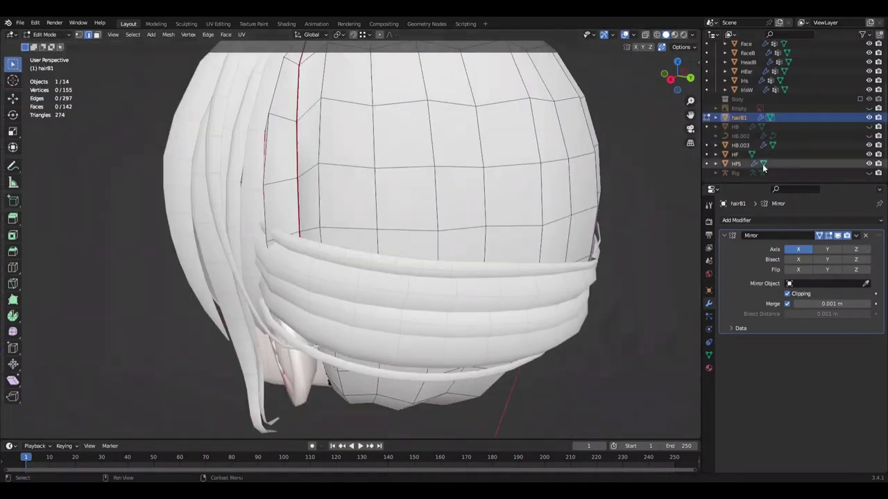
mouse_move(416, 208)
middle_down()
mouse_move(178, 141)
mouse_move(497, 289)
mouse_move(176, 269)
mouse_move(184, 257)
mouse_move(516, 262)
mouse_move(163, 232)
mouse_move(625, 276)
mouse_move(261, 296)
mouse_move(610, 202)
mouse_move(331, 274)
mouse_move(242, 234)
mouse_move(389, 261)
mouse_move(513, 260)
mouse_move(416, 208)
middle_up()
key(g)
key(x)
click(178, 142)
key(g)
key(z)
click(182, 238)
- Select the edge path along the cap's front border, save, and deselect
ctrl+click(323, 255)
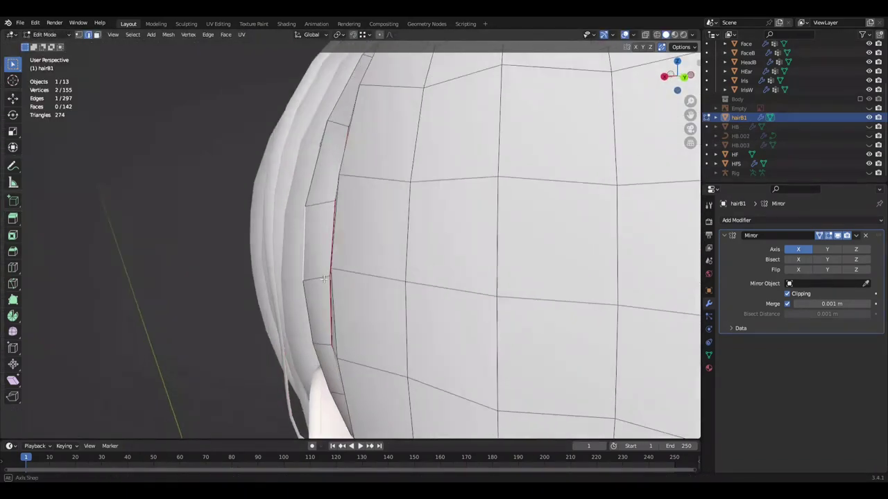
scroll(360, 208, down, 4)
key(ctrl+s)
scroll(601, 351, down, 2)
click(520, 313)
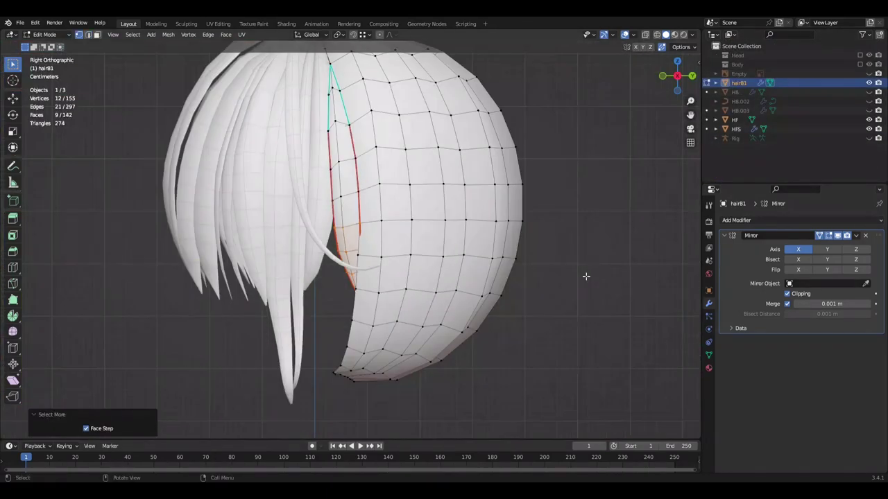
- Rotate the new flap vertices, save, and inspect the hair mesh from below
scroll(583, 311, up, 4)
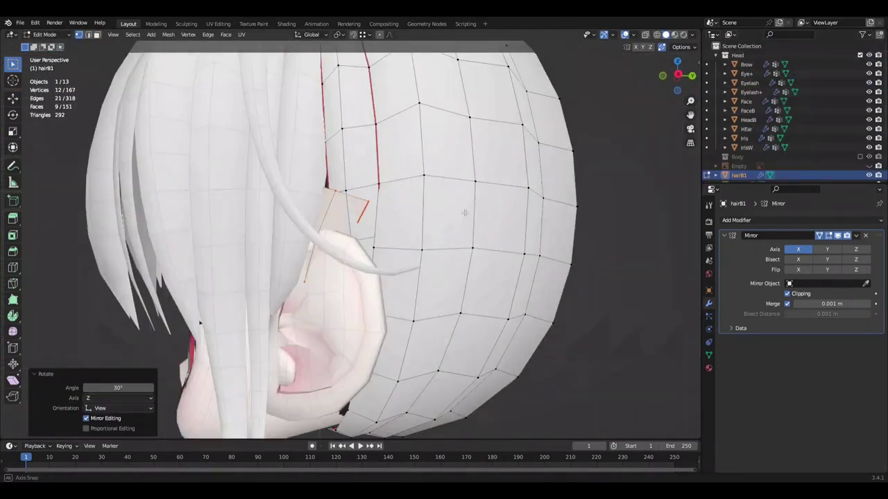
key(r)
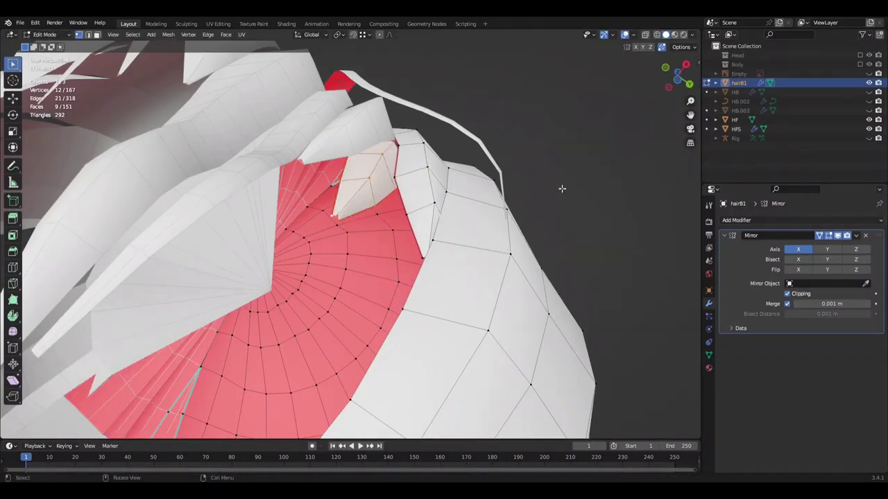
middle_drag(562, 188, 464, 232)
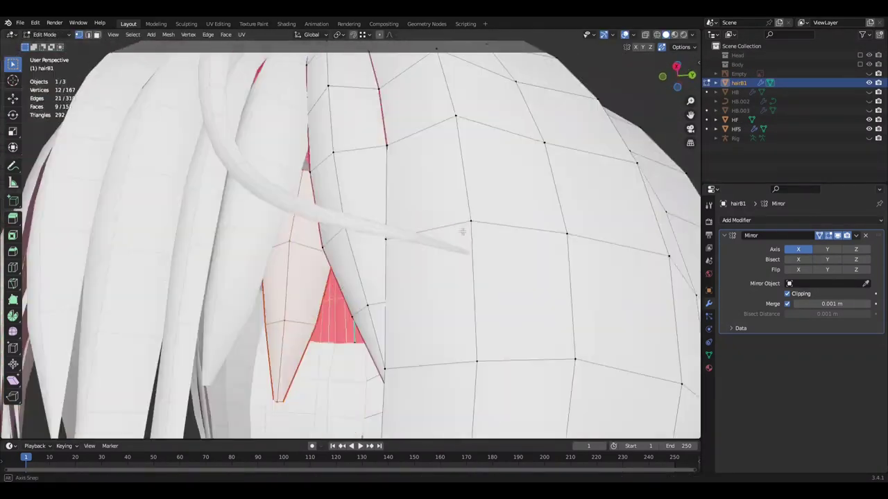
scroll(463, 232, down, 3)
key(ctrl+s)
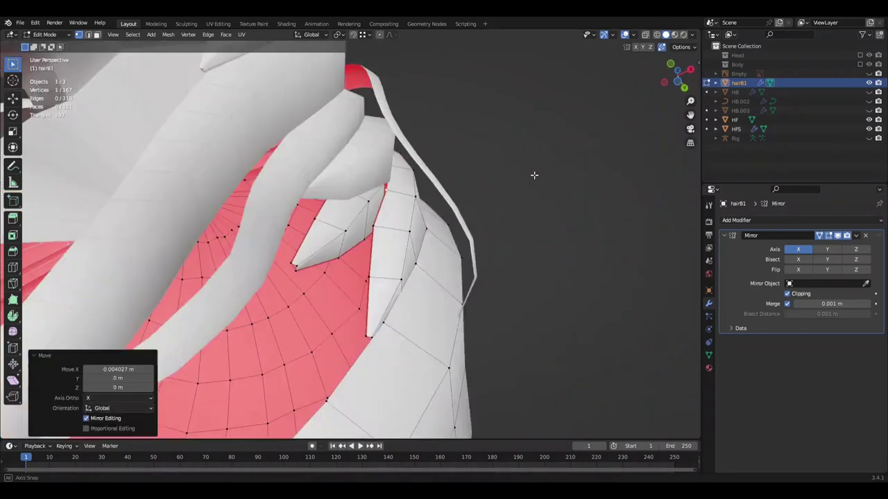
middle_drag(534, 175, 538, 164)
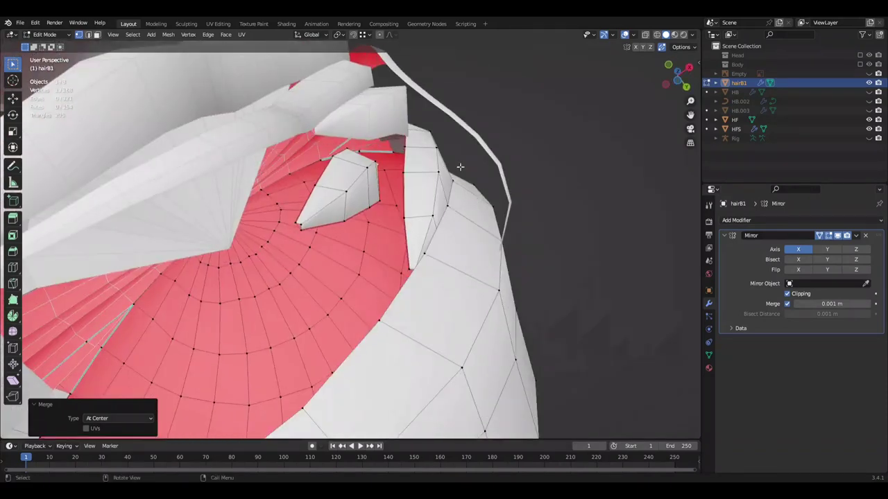
middle_drag(460, 166, 340, 187)
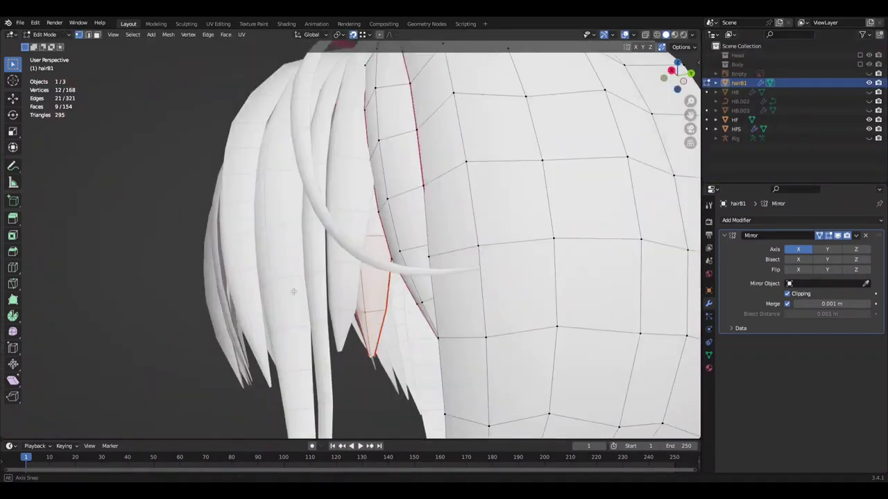
- Move the flap vertices along Z
key(g)
key(z)
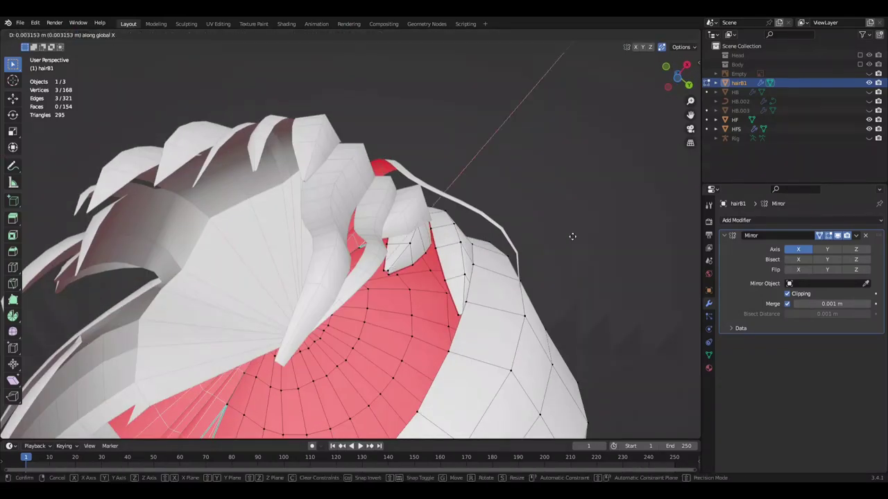
click(572, 236)
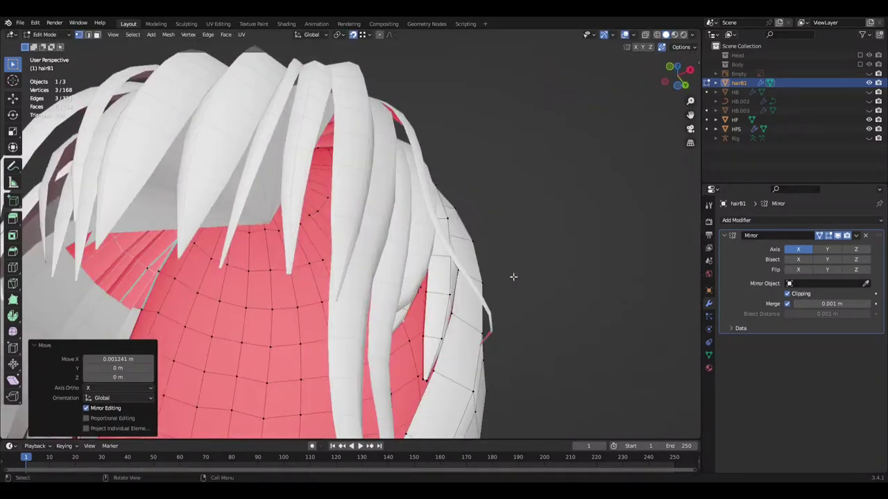
mouse_move(513, 276)
middle_down()
mouse_move(411, 310)
mouse_move(527, 277)
middle_up()
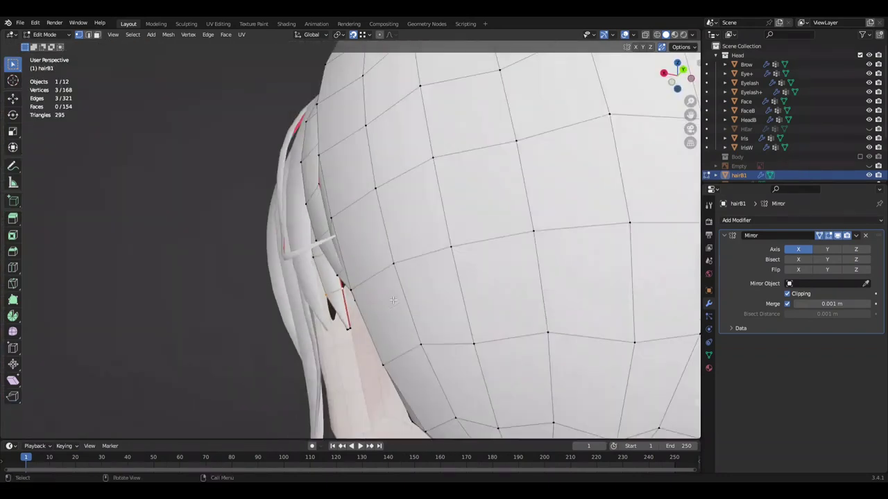
- Rotate and scale the front-edge vertices, then undo the last change
key(r)
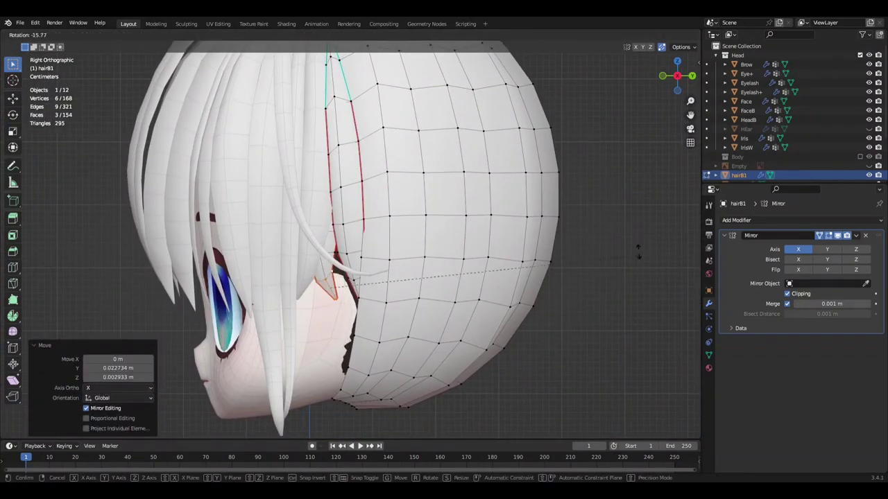
click(661, 294)
mouse_move(661, 295)
middle_down()
mouse_move(603, 308)
mouse_move(611, 292)
middle_up()
scroll(603, 308, up, 2)
click(633, 332)
scroll(573, 319, down, 2)
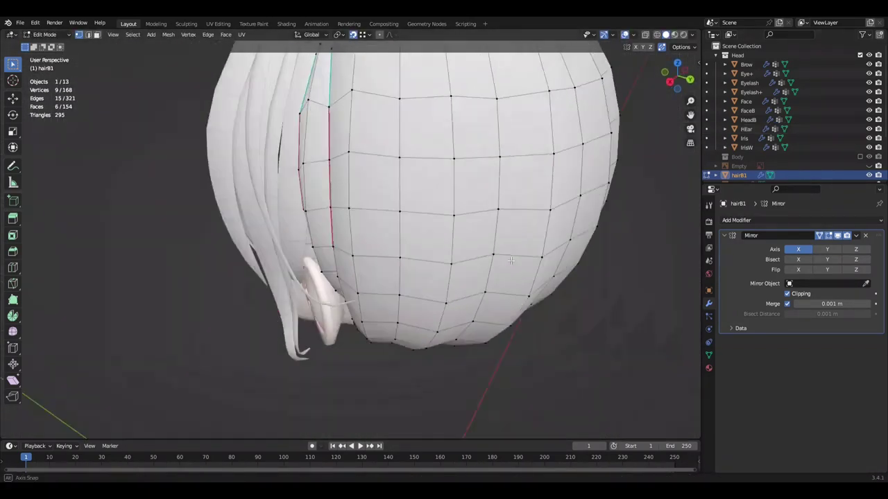
scroll(855, 142, down, 3)
scroll(491, 221, up, 2)
key(ctrl+z)
scroll(858, 102, up, 2)
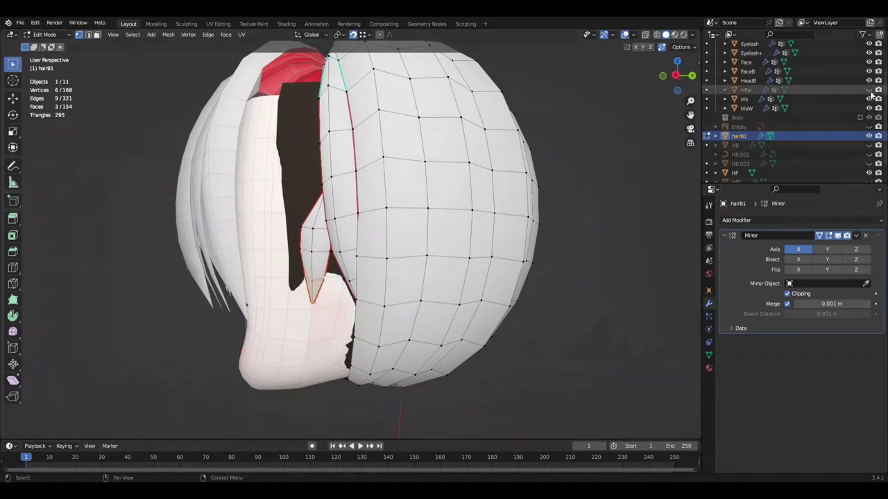
- Show HEar, shift the vertices along Y, and show the Head collection to check the fit
click(869, 90)
middle_drag(472, 228, 509, 236)
middle_drag(580, 241, 585, 244)
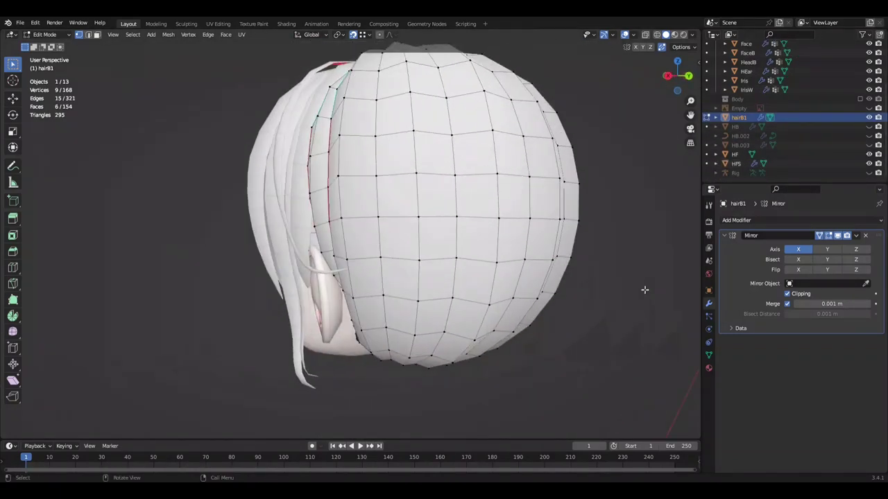
key(g)
click(639, 292)
middle_drag(638, 292, 634, 295)
click(860, 56)
mouse_move(499, 266)
middle_down()
mouse_move(465, 252)
mouse_move(484, 242)
mouse_move(571, 287)
mouse_move(545, 297)
mouse_move(564, 299)
middle_up()
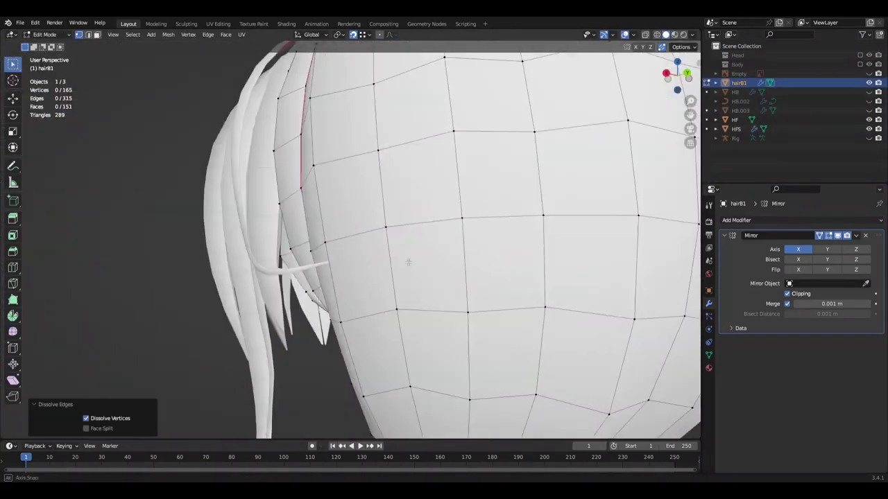
mouse_move(408, 262)
middle_down()
mouse_move(578, 259)
mouse_move(534, 316)
middle_up()
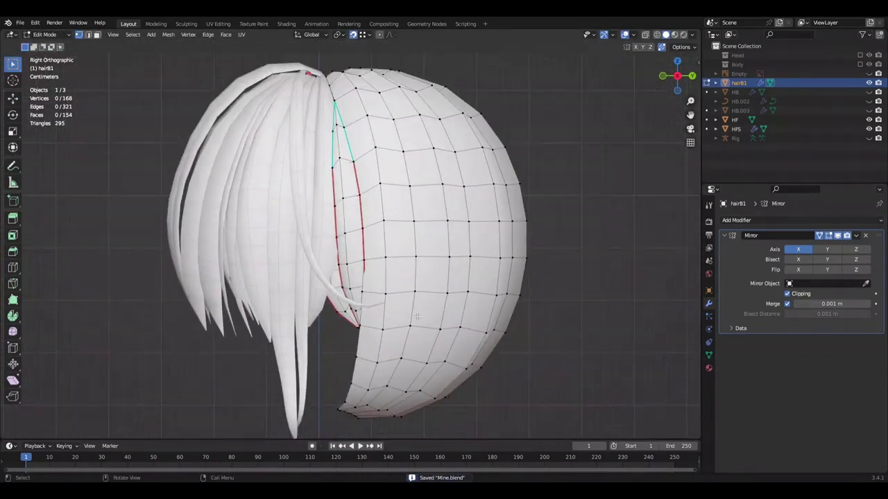
- Grow the vertex selection, move it along Z, show the Head collection, and save Mine.blend
scroll(417, 316, up, 2)
scroll(417, 317, up, 2)
key(ctrl+KP_Add)
key(g)
key(z)
click(869, 55)
mouse_move(416, 277)
middle_down()
mouse_move(334, 366)
mouse_move(368, 312)
mouse_move(477, 281)
middle_up()
scroll(369, 312, down, 5)
key(ctrl+s)
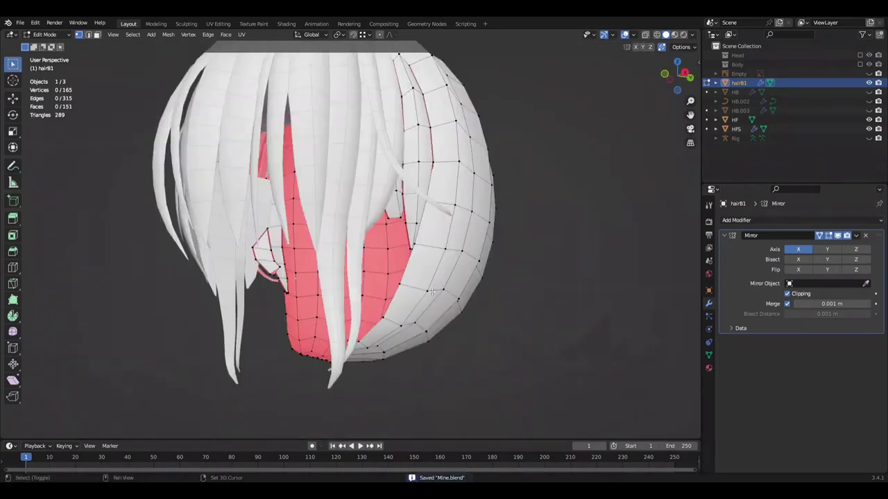
- Select an edge on the hairB1 cap's bottom rim and clear its seam from the edge menu
mouse_move(414, 327)
middle_down()
mouse_move(432, 365)
mouse_move(511, 381)
mouse_move(526, 292)
middle_up()
scroll(432, 364, up, 3)
click(525, 292)
scroll(526, 292, down, 3)
mouse_move(498, 382)
middle_down()
mouse_move(323, 356)
mouse_move(380, 385)
middle_up()
right_click(380, 385)
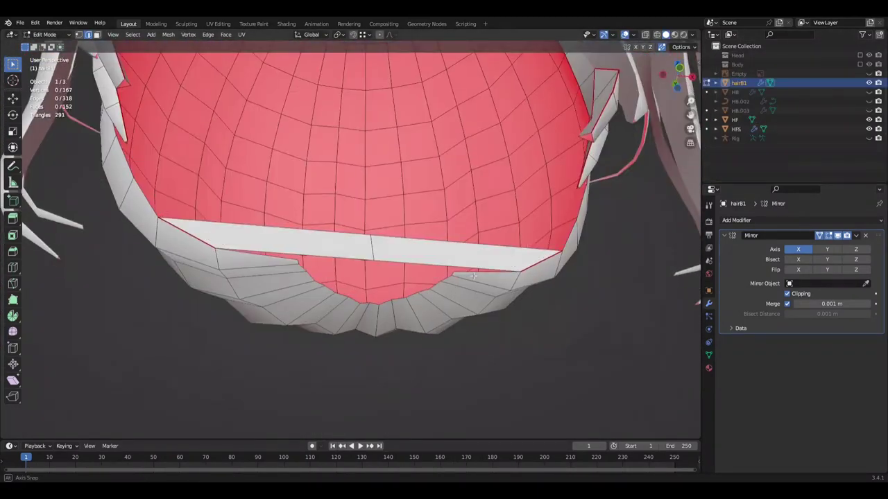
scroll(421, 259, down, 5)
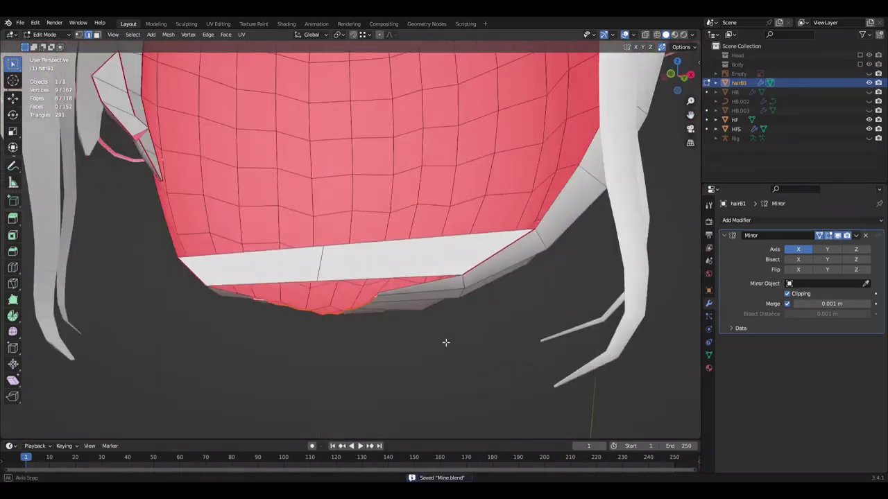
middle_drag(446, 341, 354, 216)
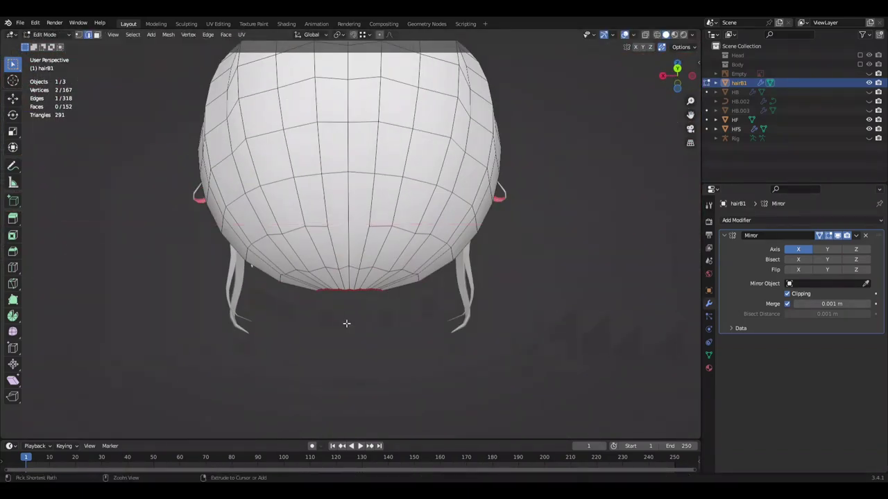
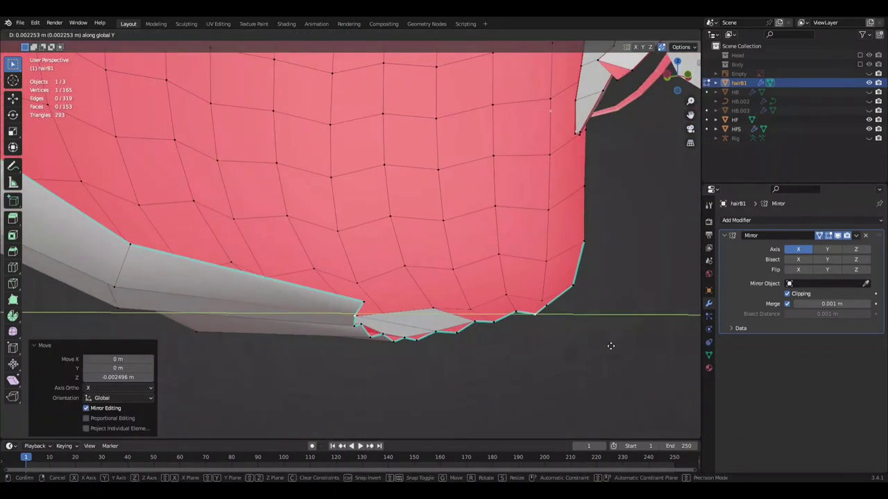
- Push the newly extruded rim strip outward along Y beneath the hairline
middle_drag(600, 333, 492, 249)
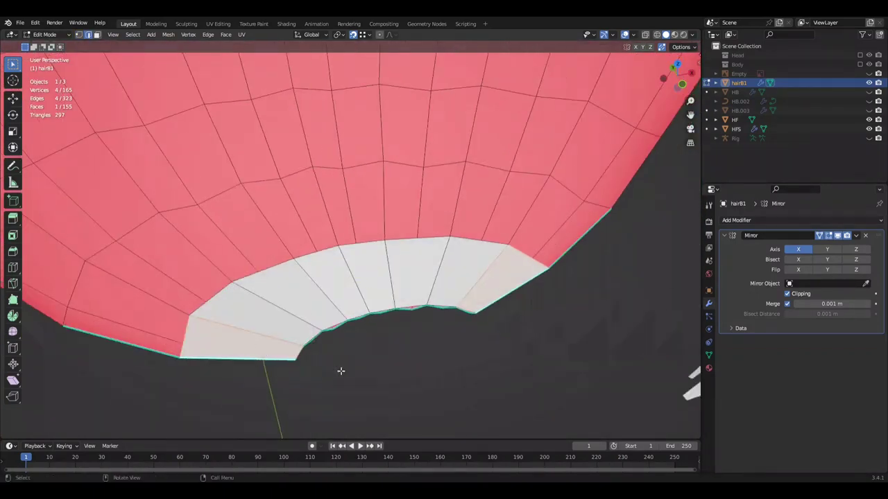
middle_drag(340, 371, 319, 299)
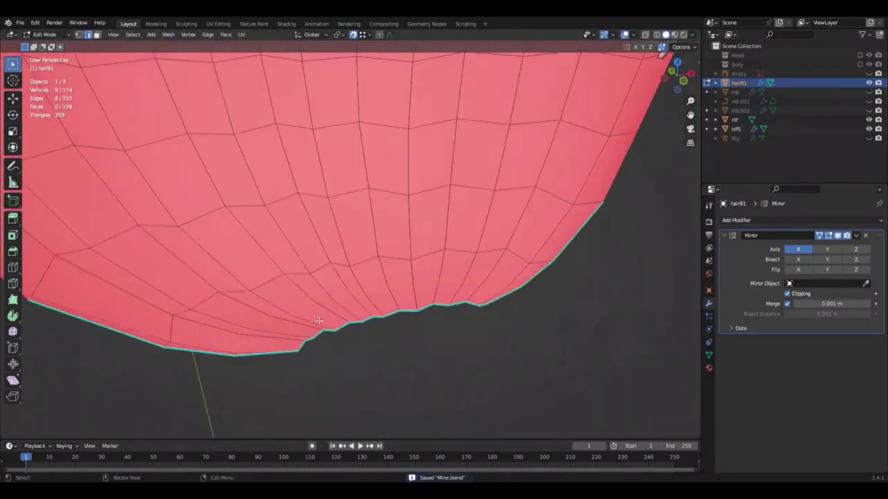
middle_drag(490, 316, 531, 356)
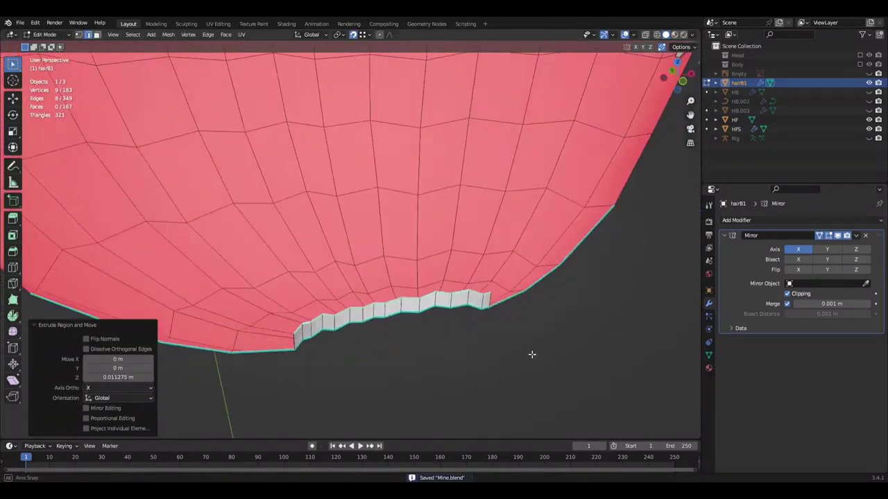
key(g)
click(352, 296)
middle_drag(351, 296, 458, 333)
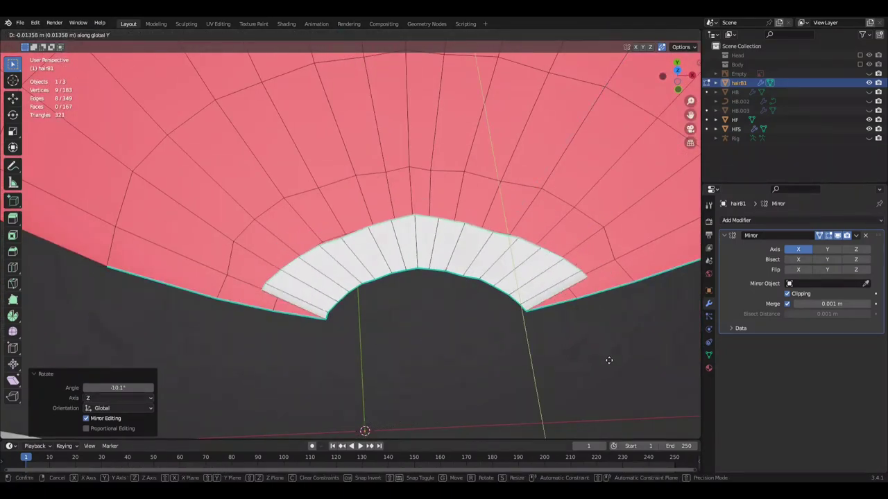
mouse_move(397, 193)
middle_down()
mouse_move(294, 228)
mouse_move(392, 214)
mouse_move(458, 222)
mouse_move(512, 200)
middle_up()
- In vertex mode, select the strip's edge vertices, nudge them to follow the headband, and save
key(1)
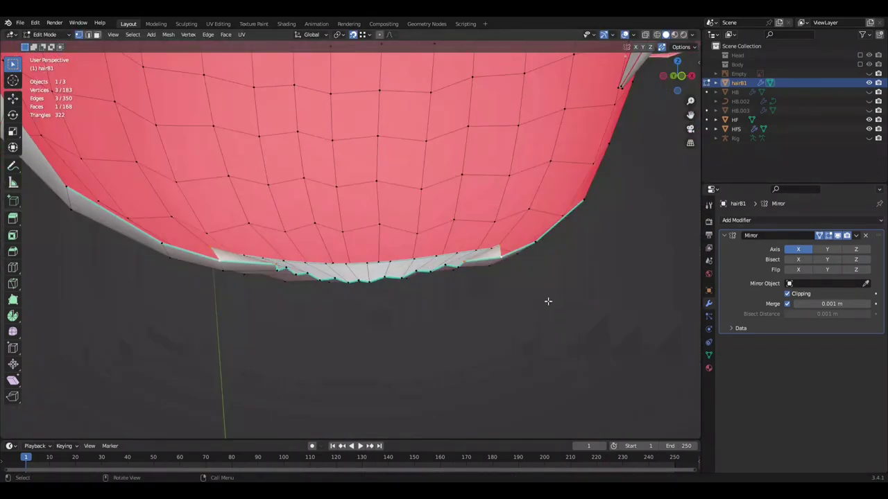
mouse_move(607, 347)
middle_down()
mouse_move(531, 312)
mouse_move(476, 257)
middle_up()
ctrl+click(375, 306)
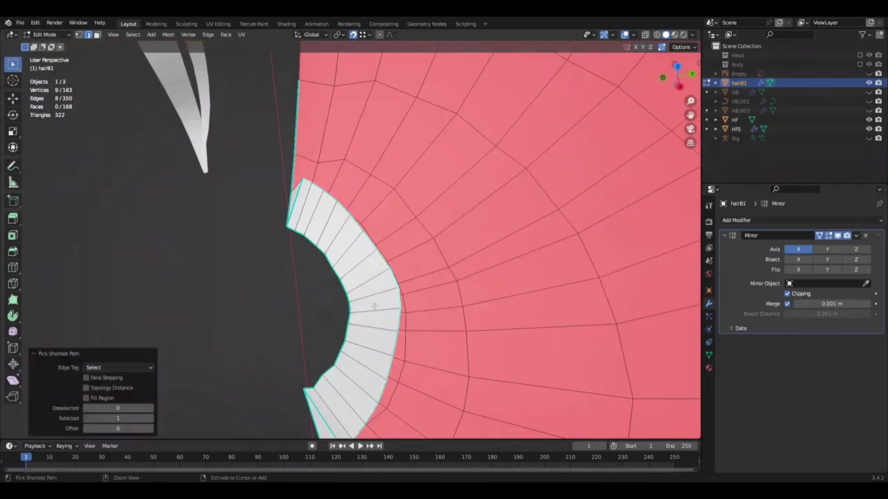
middle_drag(374, 305, 302, 307)
key(g)
click(302, 308)
click(468, 323)
mouse_move(469, 323)
middle_down()
mouse_move(486, 291)
mouse_move(467, 330)
mouse_move(437, 293)
mouse_move(516, 280)
middle_up()
key(ctrl+s)
- Extrude two new points from the strip's end vertices to lengthen it, and save
key(e)
click(516, 279)
key(e)
click(538, 359)
middle_drag(538, 359, 518, 227)
key(ctrl+s)
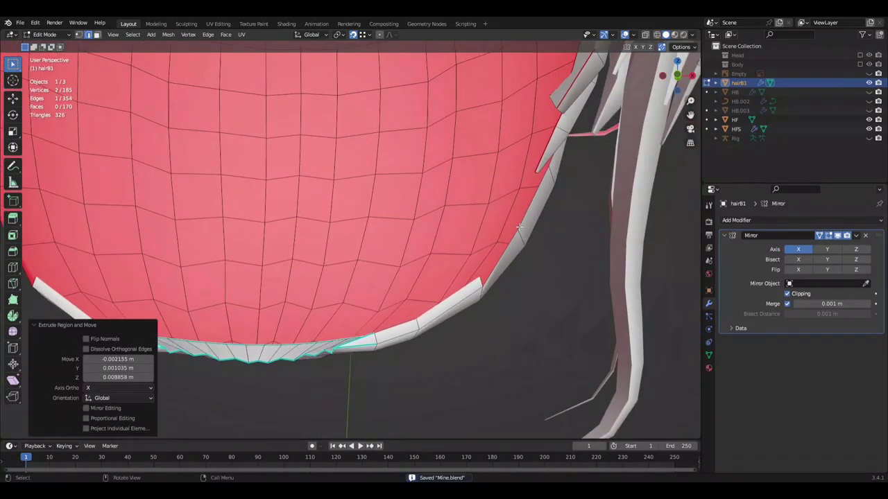
- Shift the new tip along X and rotate it slightly in front view
middle_drag(479, 278, 650, 264)
key(g)
key(x)
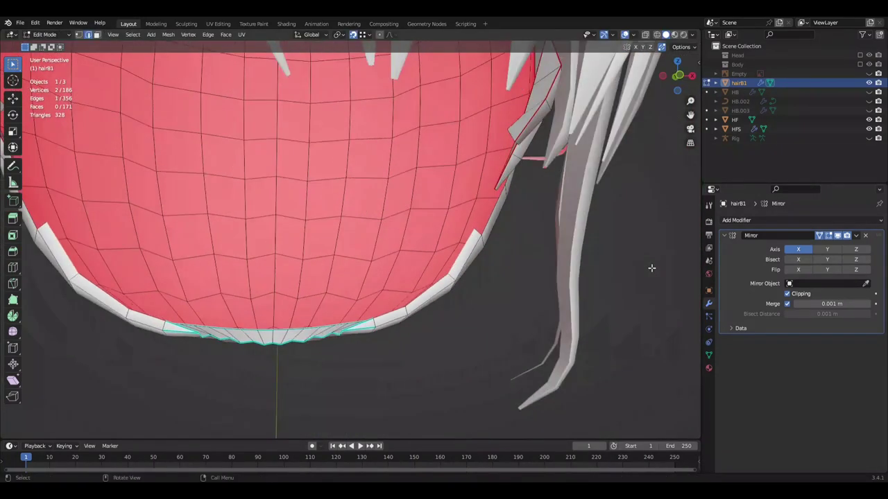
key(KP_1)
key(r)
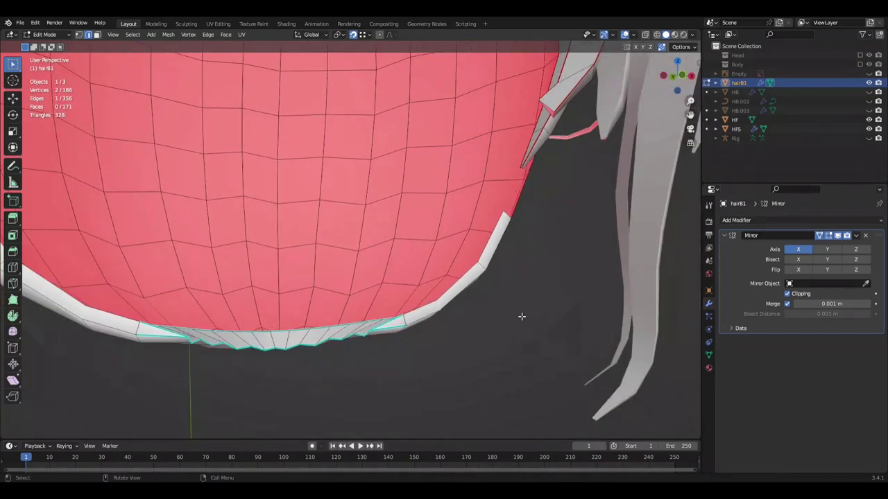
click(508, 360)
- Move the temple side-strand vertex along X, deselect everything, and save
mouse_move(484, 336)
middle_down()
mouse_move(390, 284)
mouse_move(278, 362)
middle_up()
key(g)
key(x)
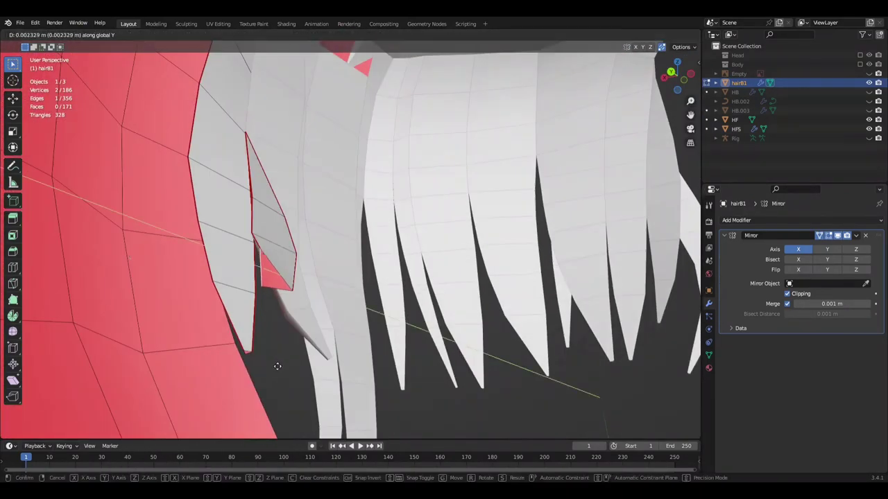
click(353, 344)
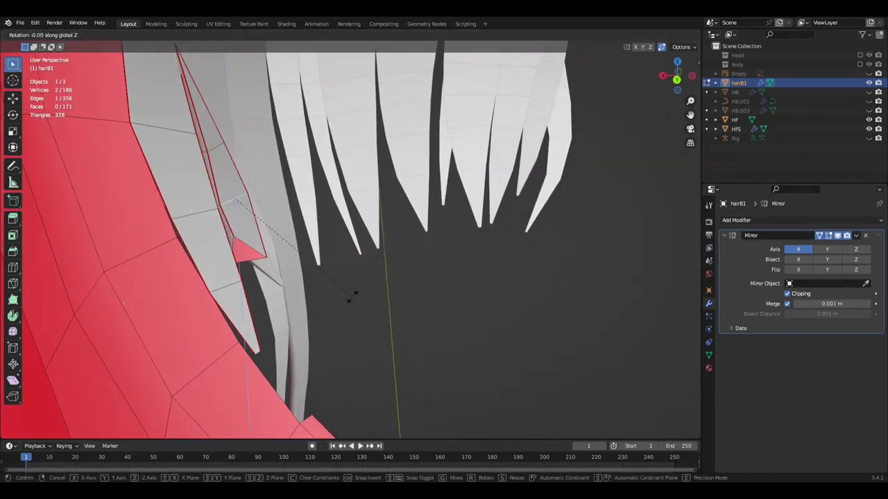
key(Escape)
middle_drag(353, 295, 428, 311)
key(alt+a)
key(ctrl+s)
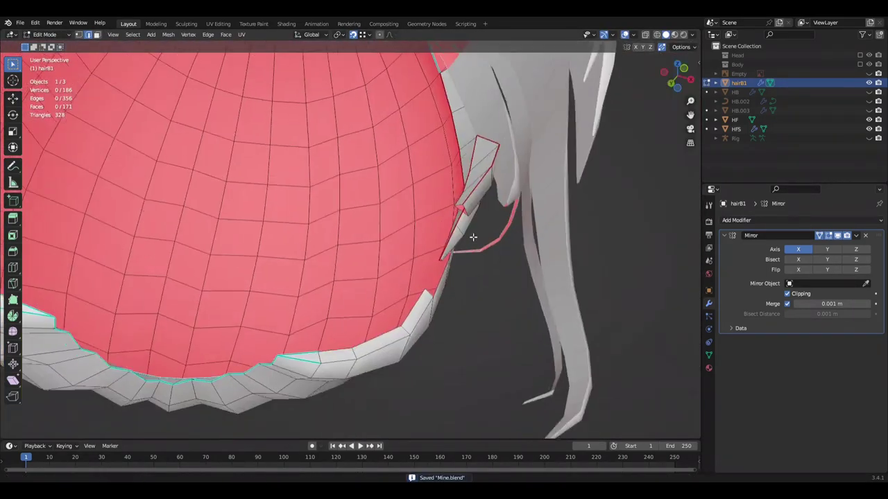
- Extrude a new point from the side strand's end vertex
middle_drag(473, 237, 349, 268)
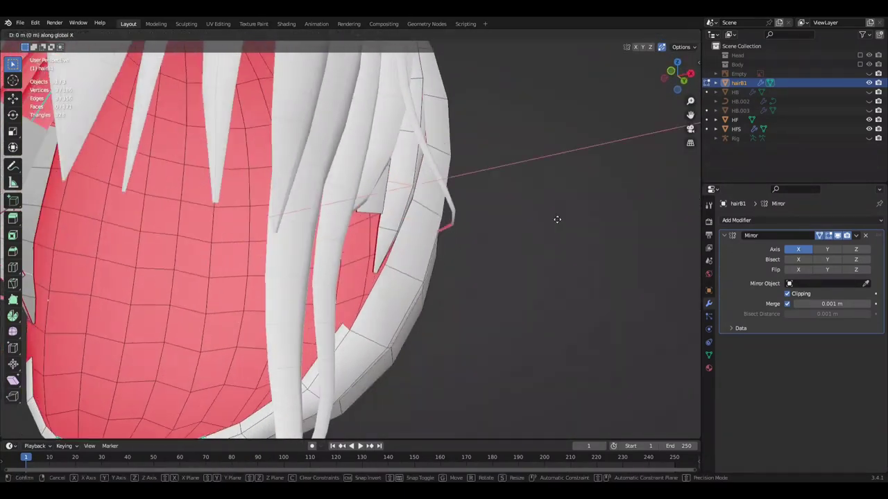
key(e)
click(554, 225)
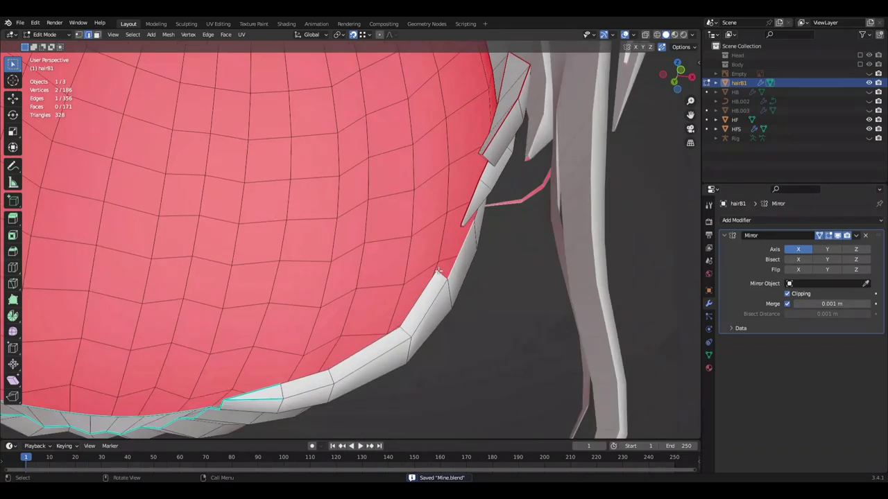
mouse_move(555, 224)
middle_down()
mouse_move(521, 323)
mouse_move(394, 239)
mouse_move(478, 248)
middle_up()
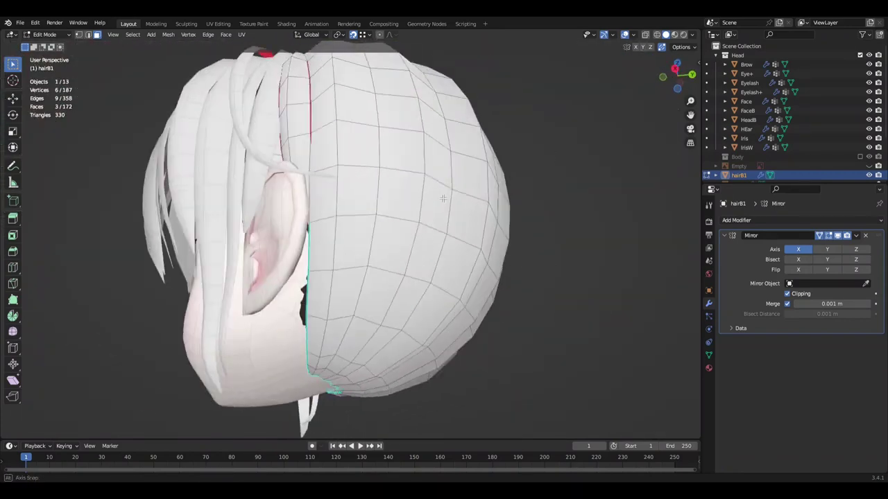
- Mark the lower hair rim loop's edges as sharp via the Ctrl+E edge menu
middle_drag(485, 264, 532, 287)
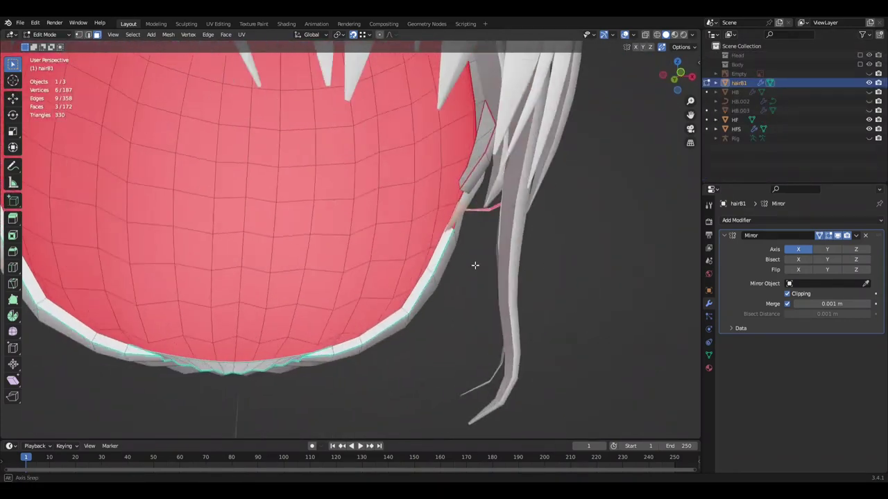
mouse_move(422, 239)
middle_down()
mouse_move(583, 192)
mouse_move(556, 211)
middle_up()
middle_drag(493, 219, 416, 231)
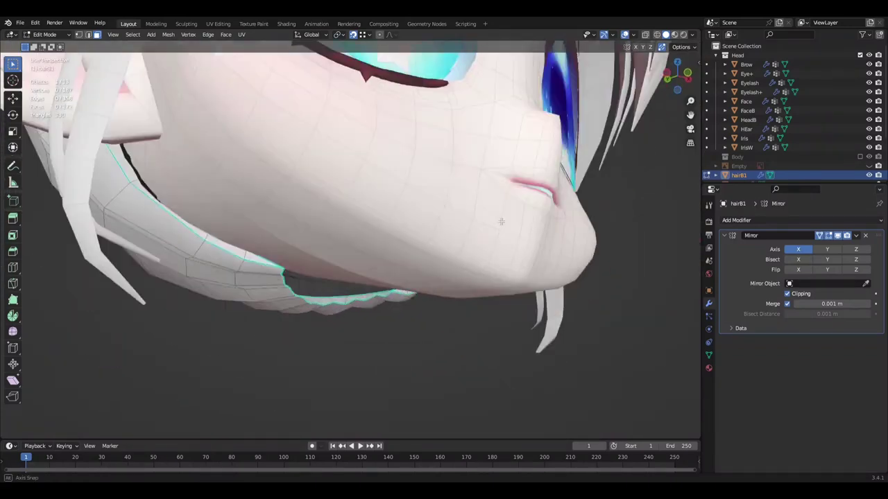
middle_drag(668, 148, 469, 268)
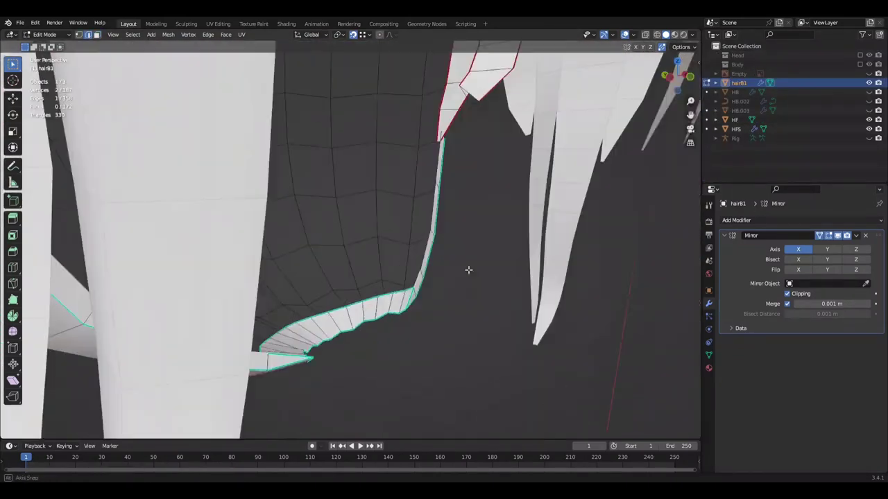
middle_drag(393, 268, 307, 239)
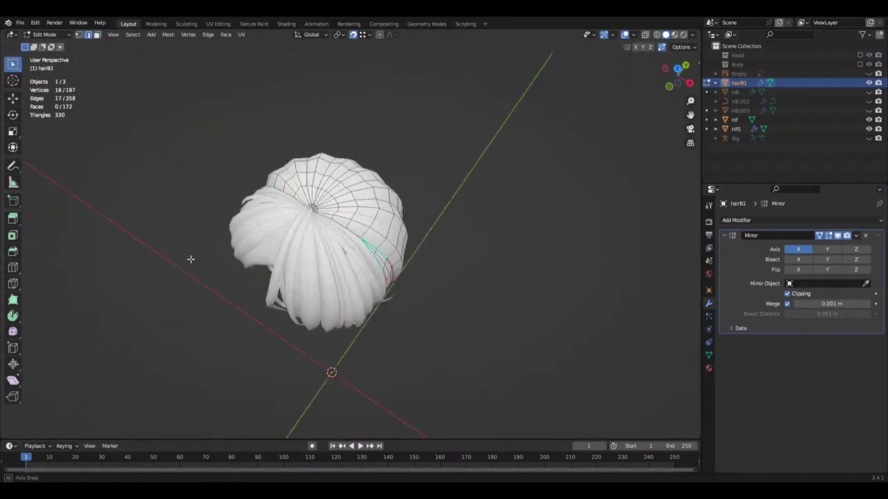
mouse_move(561, 221)
middle_down()
mouse_move(425, 337)
mouse_move(531, 395)
middle_up()
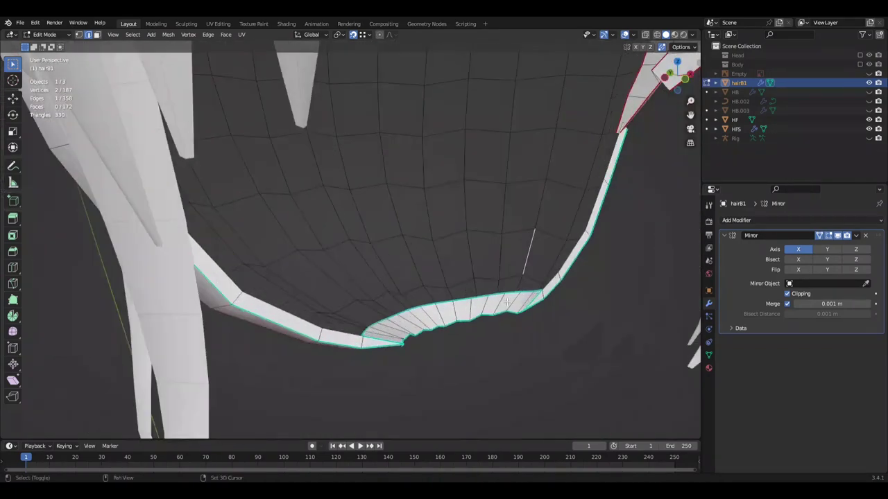
key(ctrl+e)
click(532, 396)
middle_drag(569, 371, 610, 309)
- Extrude a flat face across the band gap and mark its edges sharp
scroll(610, 310, down, 2)
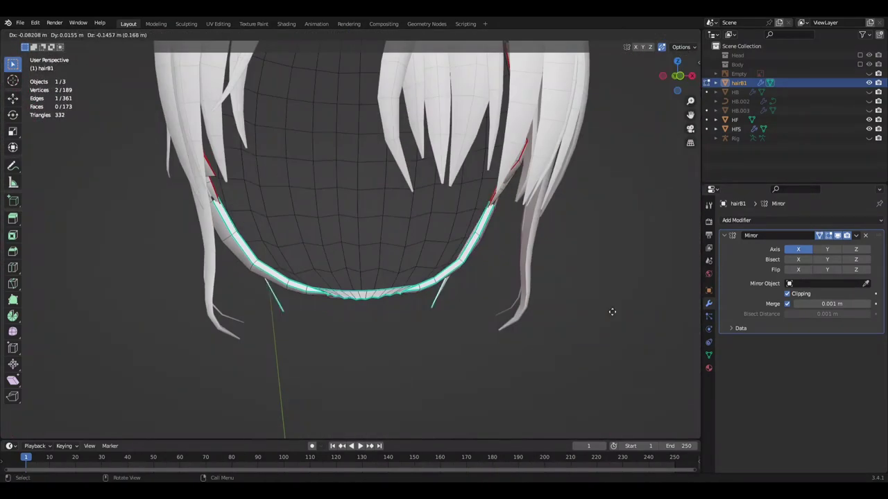
key(ctrl+s)
key(e)
click(358, 264)
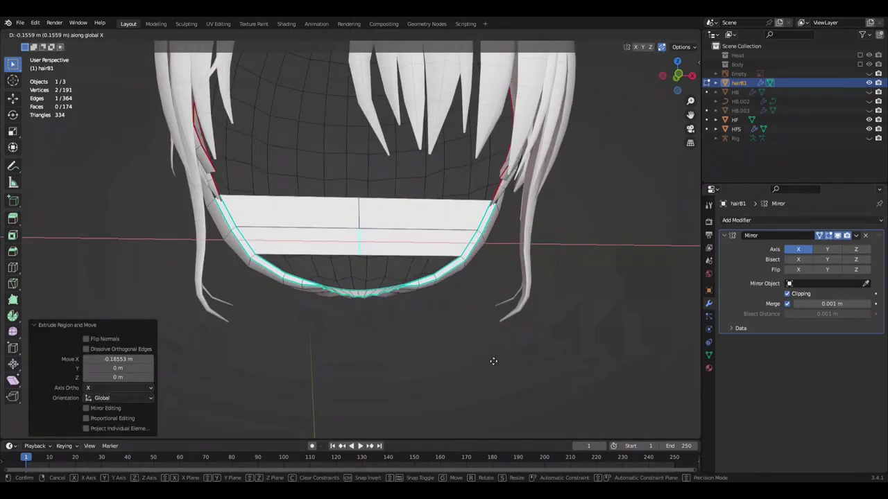
middle_drag(357, 263, 575, 393)
key(ctrl+e)
click(576, 393)
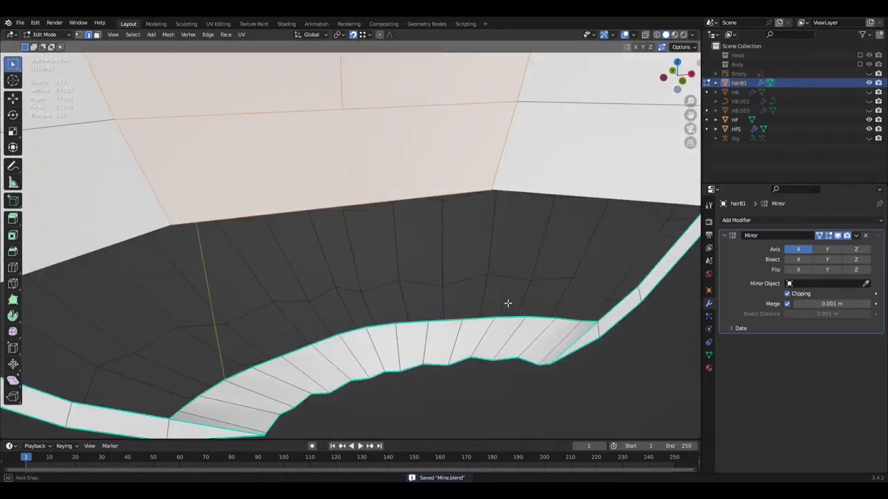
middle_drag(507, 303, 412, 310)
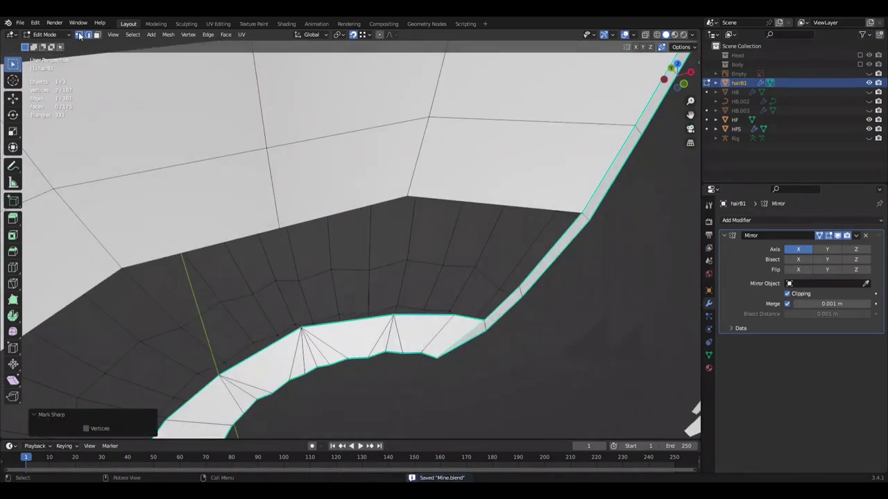
- Reposition the band's selected vertices, sliding them along Y, and save
key(g)
click(488, 326)
middle_drag(489, 327, 421, 323)
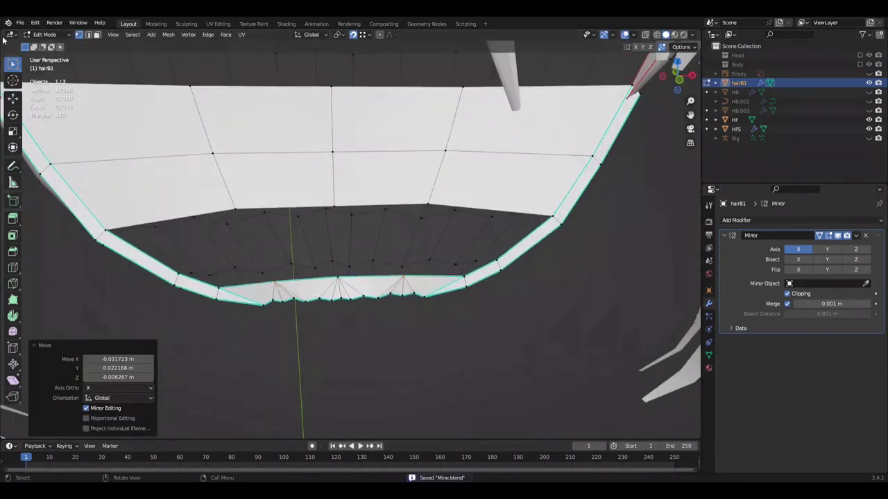
key(g)
key(y)
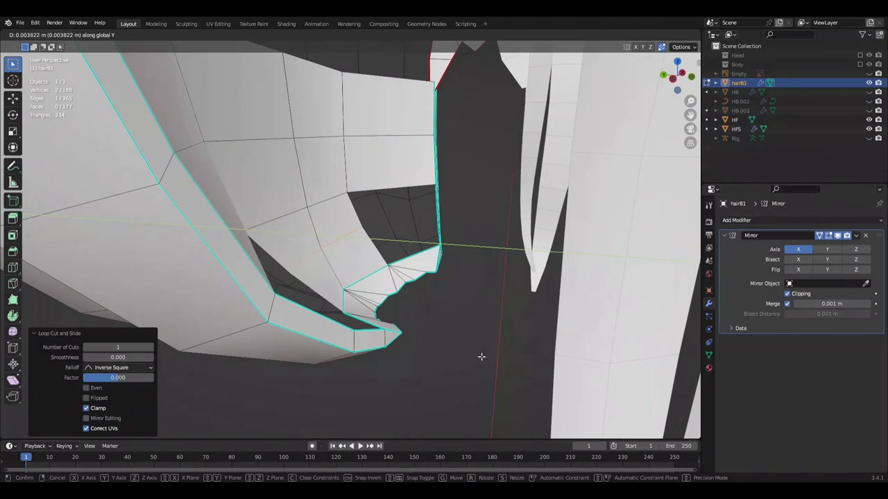
click(447, 307)
mouse_move(447, 308)
middle_down()
mouse_move(375, 365)
mouse_move(497, 275)
middle_up()
click(402, 359)
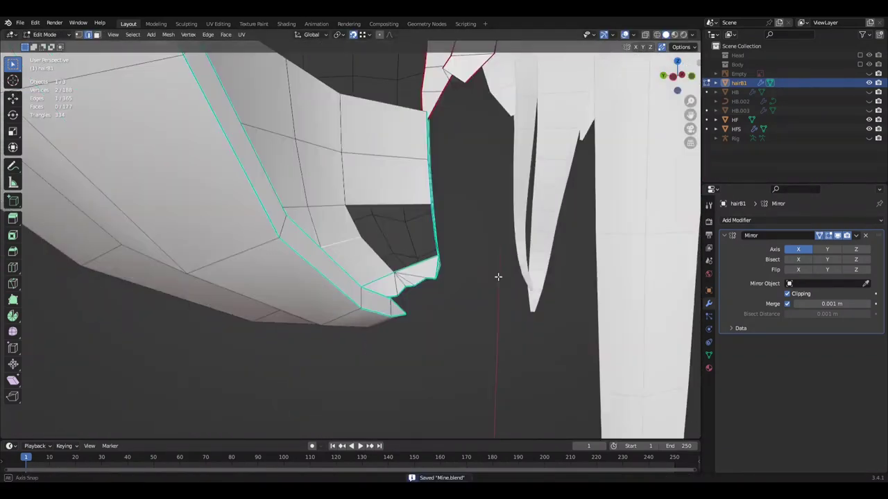
middle_drag(414, 330, 365, 299)
key(ctrl+s)
- Scale the selected band vertices down and merge them into one point
scroll(365, 299, up, 3)
key(s)
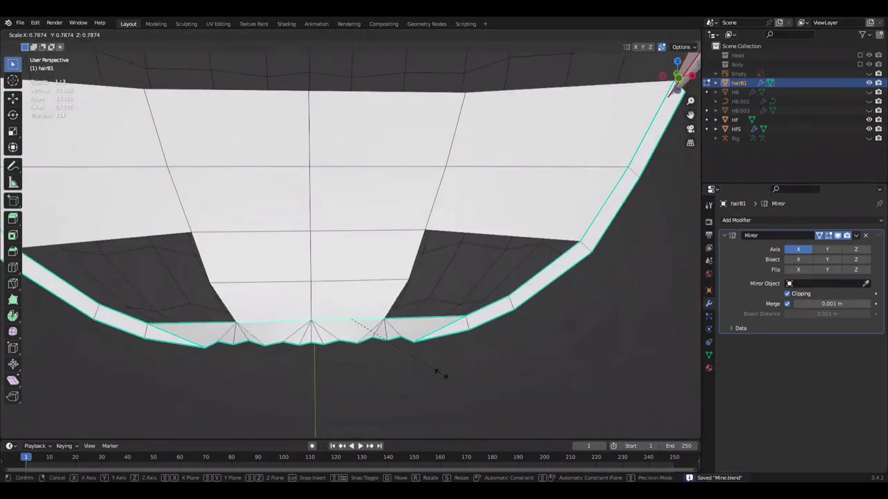
mouse_move(598, 361)
middle_down()
mouse_move(411, 307)
mouse_move(494, 366)
mouse_move(381, 249)
mouse_move(426, 305)
mouse_move(490, 339)
mouse_move(481, 348)
mouse_move(325, 292)
mouse_move(352, 315)
middle_up()
key(ctrl+s)
key(m)
click(490, 339)
key(ctrl+s)
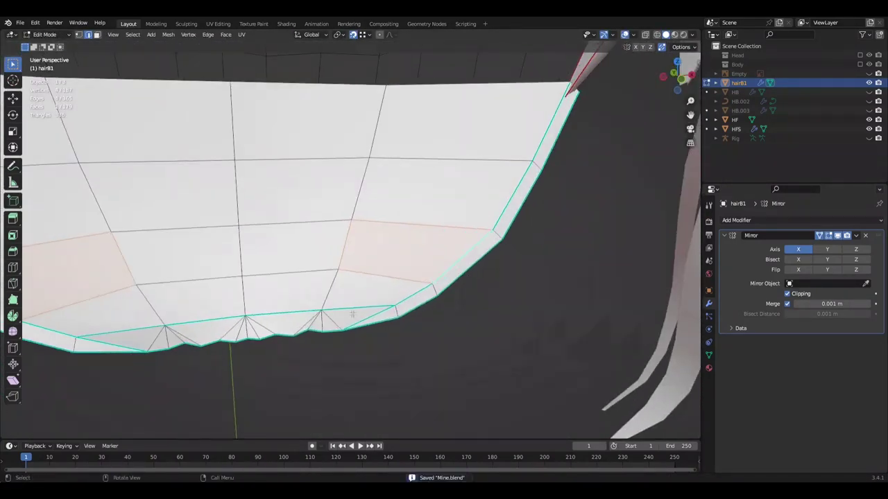
- Mark the band edges sharp, then merge three stray vertices at their center
click(406, 389)
mouse_move(507, 317)
middle_down()
mouse_move(461, 312)
mouse_move(430, 278)
middle_up()
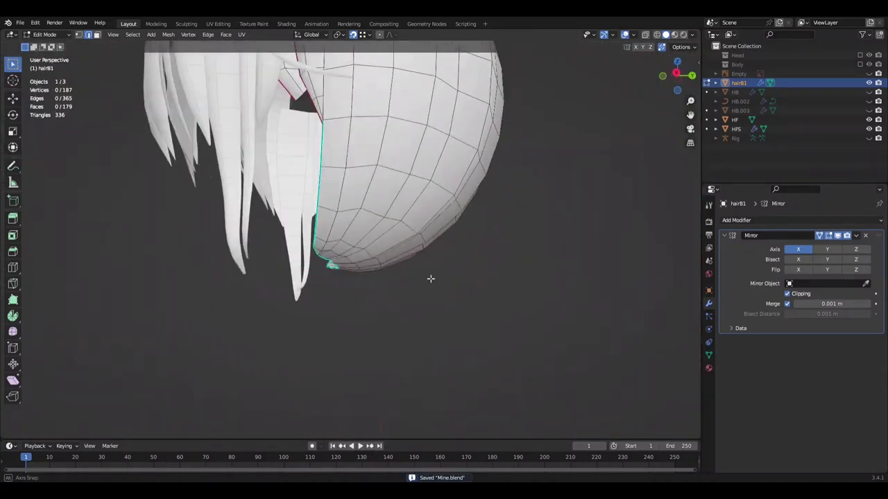
middle_drag(572, 328, 467, 375)
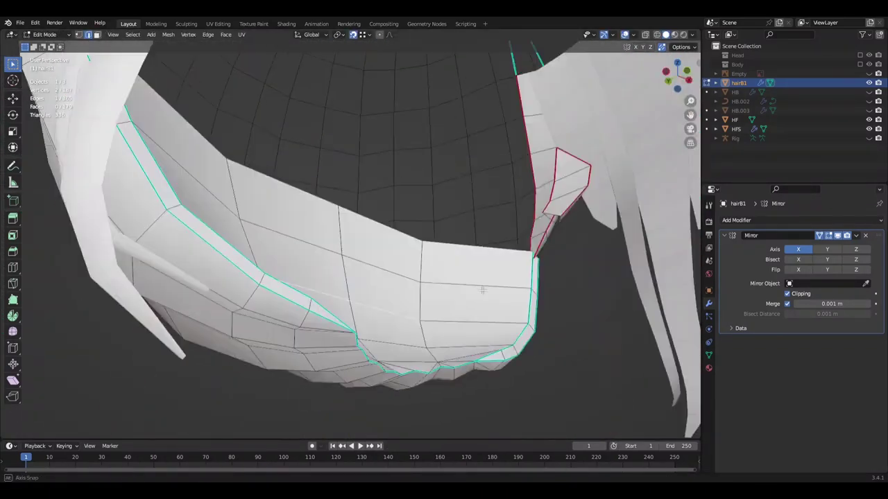
shift+click(468, 375)
key(g)
key(y)
scroll(430, 331, up, 3)
key(m)
click(481, 317)
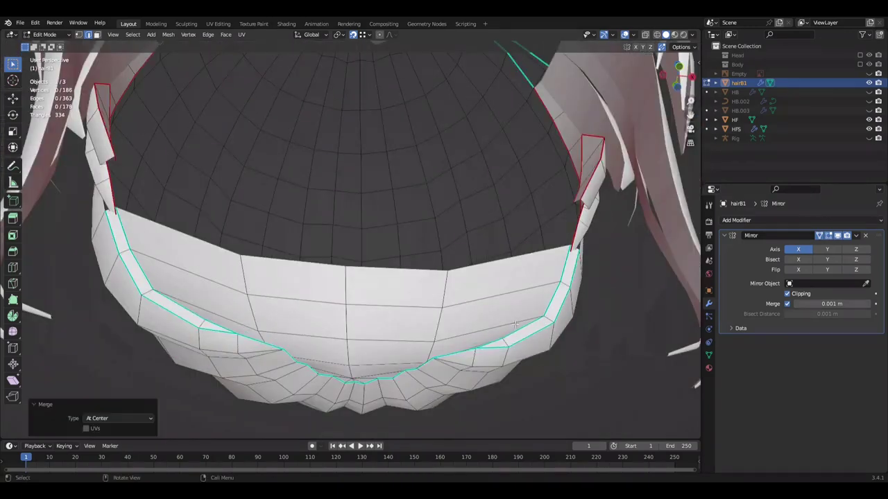
click(860, 54)
mouse_move(527, 264)
middle_down()
mouse_move(556, 278)
mouse_move(485, 333)
middle_up()
- Hide the Head collection and merge another vertex group into a single point
click(860, 55)
mouse_move(634, 248)
middle_down()
mouse_move(589, 194)
mouse_move(609, 302)
middle_up()
key(ctrl+s)
key(m)
key(m)
click(325, 377)
middle_drag(325, 376, 486, 243)
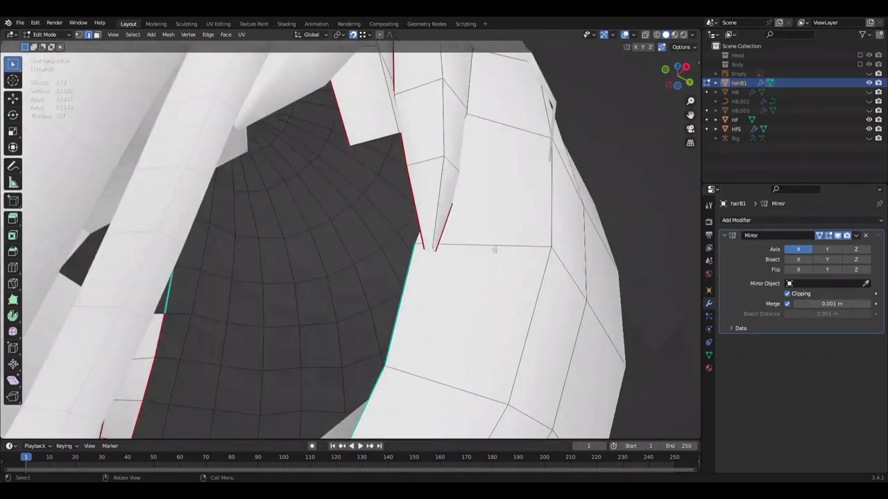
- Slide the merged vertices along X into their final position
key(g)
key(x)
click(547, 188)
middle_drag(548, 188, 537, 234)
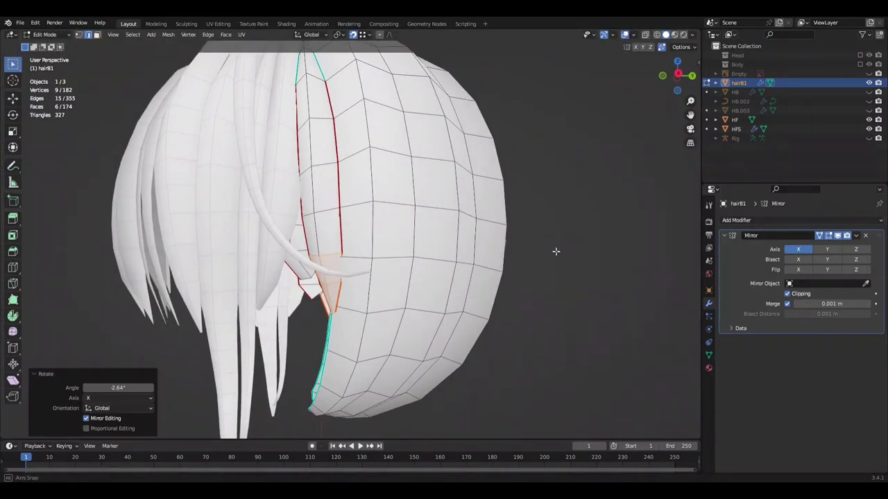
- Finish the strand edge rotation, switch to Right Ortho view, clear the selection and save
click(563, 249)
middle_drag(563, 250, 604, 344)
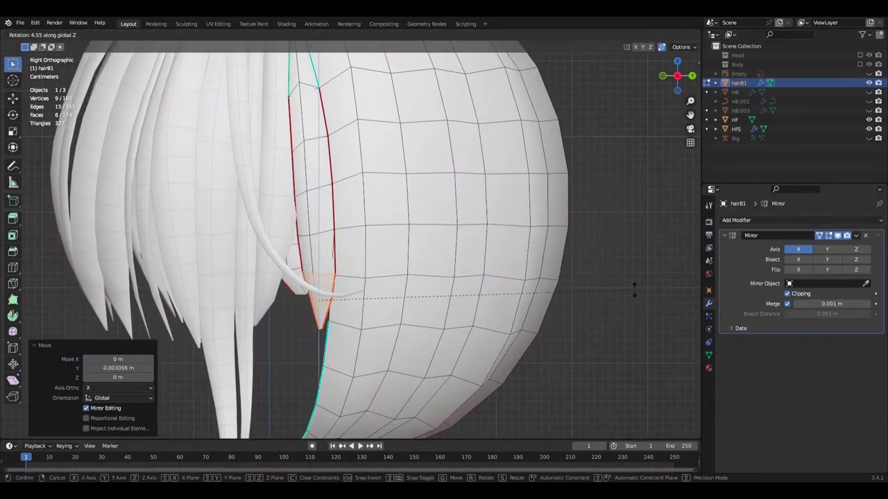
key(Escape)
mouse_move(633, 288)
middle_down()
mouse_move(593, 327)
mouse_move(385, 318)
mouse_move(355, 305)
middle_up()
key(KP_3)
click(594, 328)
key(ctrl+s)
- Select the hair shell's bottom edge, slide it along X, and save
mouse_move(147, 324)
middle_down()
mouse_move(537, 301)
mouse_move(304, 312)
middle_up()
ctrl+click(304, 311)
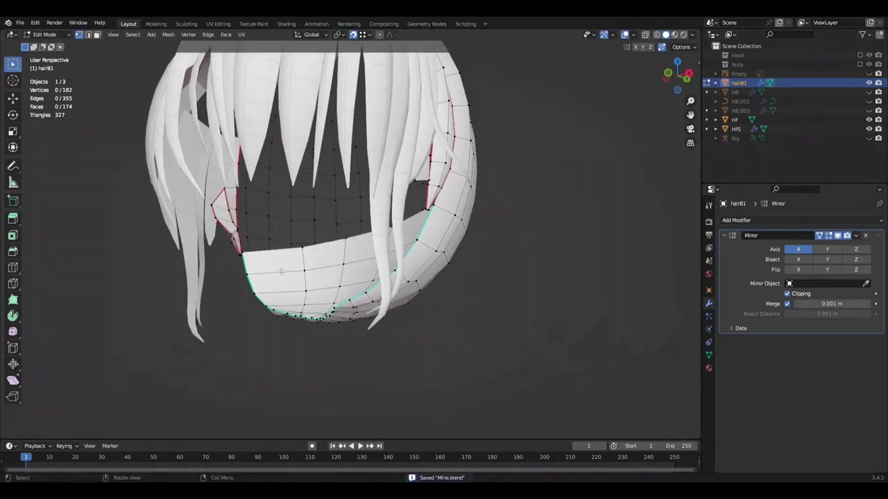
scroll(409, 323, up, 5)
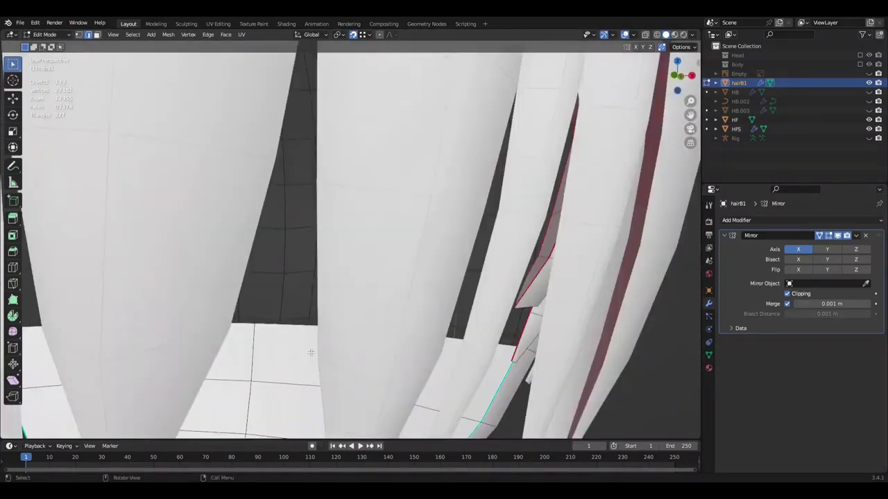
click(447, 267)
key(g)
key(x)
click(543, 329)
mouse_move(543, 329)
middle_down()
mouse_move(452, 296)
mouse_move(421, 301)
middle_up()
key(ctrl+s)
- Extrude the bottom rim edge along X into new vertices
scroll(421, 301, down, 5)
key(e)
key(x)
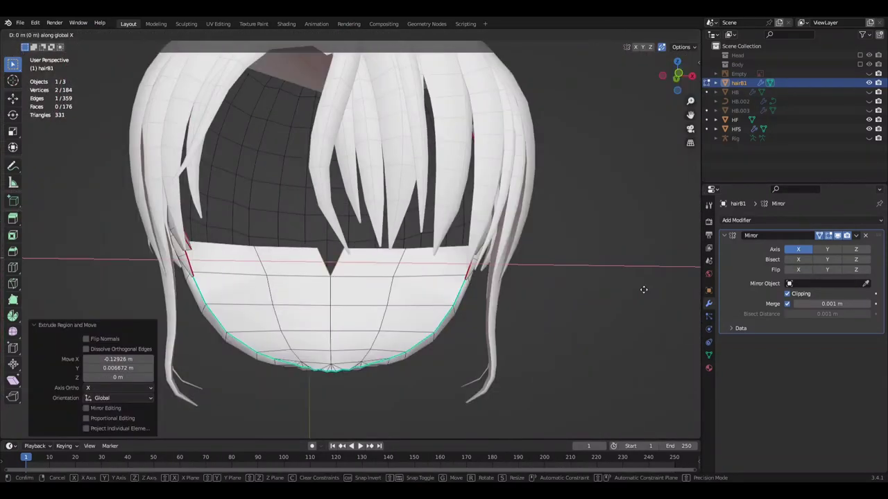
middle_drag(506, 245, 416, 326)
key(ctrl+s)
middle_drag(593, 273, 596, 302)
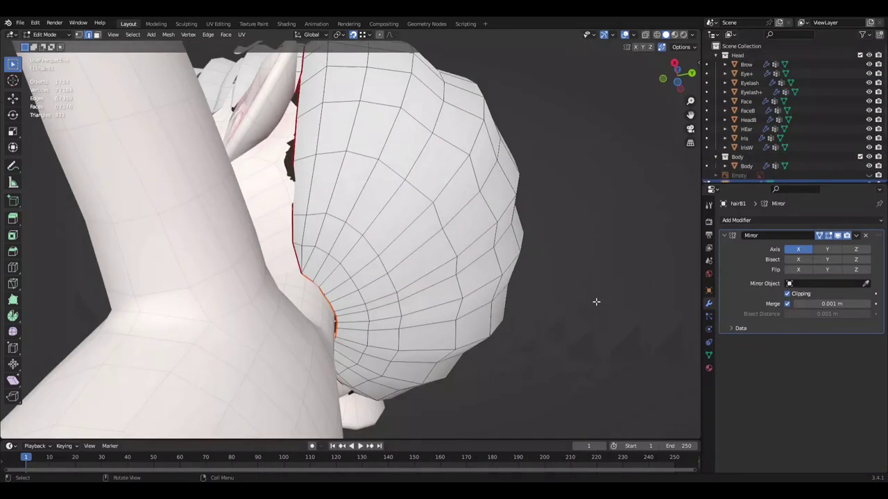
click(620, 334)
middle_drag(620, 334, 480, 231)
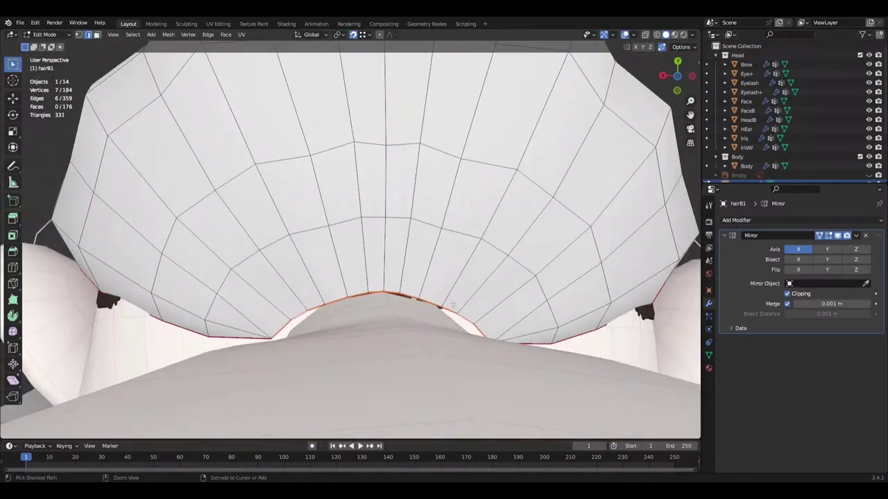
scroll(480, 231, down, 2)
middle_drag(460, 253, 509, 321)
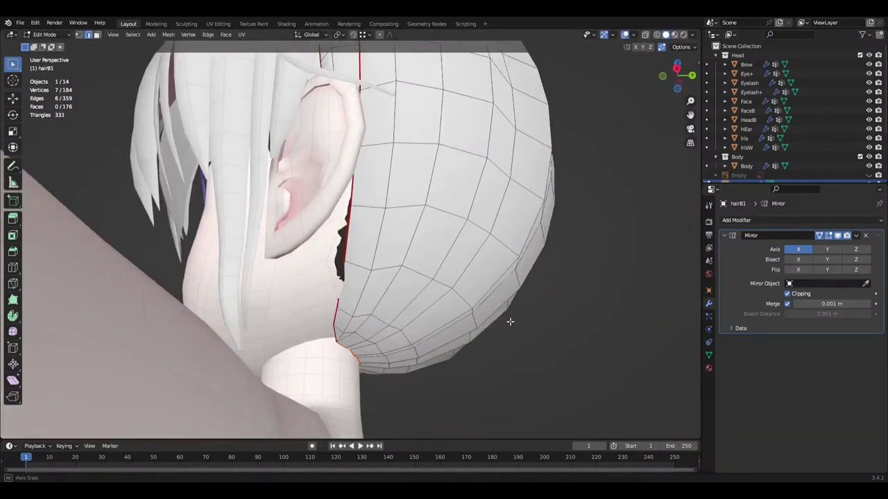
- Move the new rim vertices along Z and grow the selection to neighbouring rim vertices
key(g)
key(z)
click(590, 331)
middle_drag(590, 331, 515, 357)
key(ctrl+KP_Add)
key(g)
key(z)
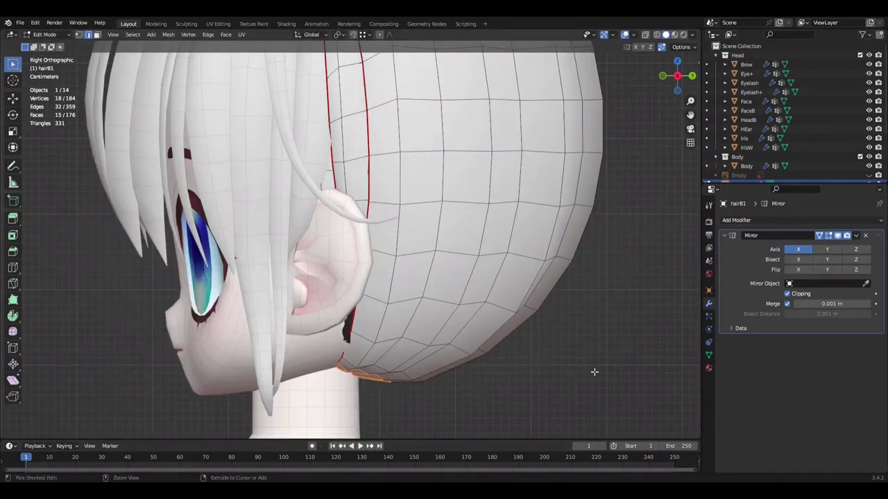
middle_drag(594, 372, 562, 342)
key(KP_3)
key(g)
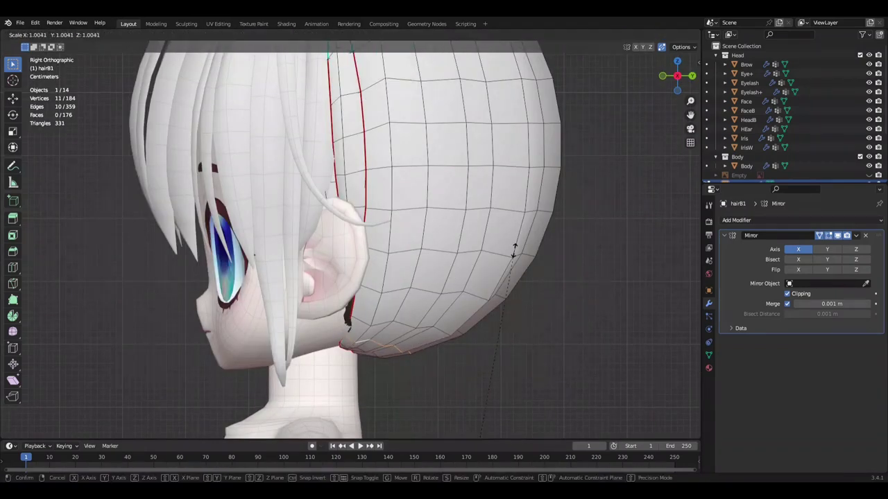
- Shift the selected rim vertices sideways along X, checking from the back and side
mouse_move(566, 300)
middle_down()
mouse_move(550, 264)
mouse_move(575, 210)
middle_up()
key(g)
key(x)
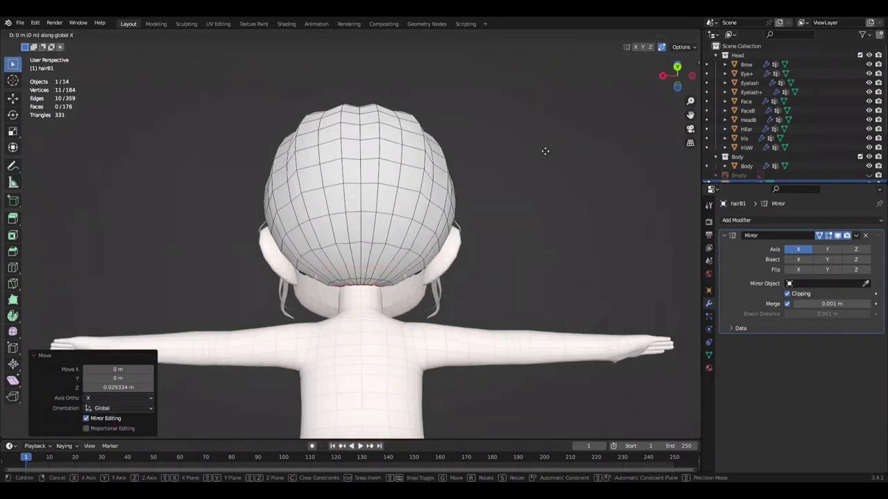
scroll(543, 151, up, 2)
key(g)
key(x)
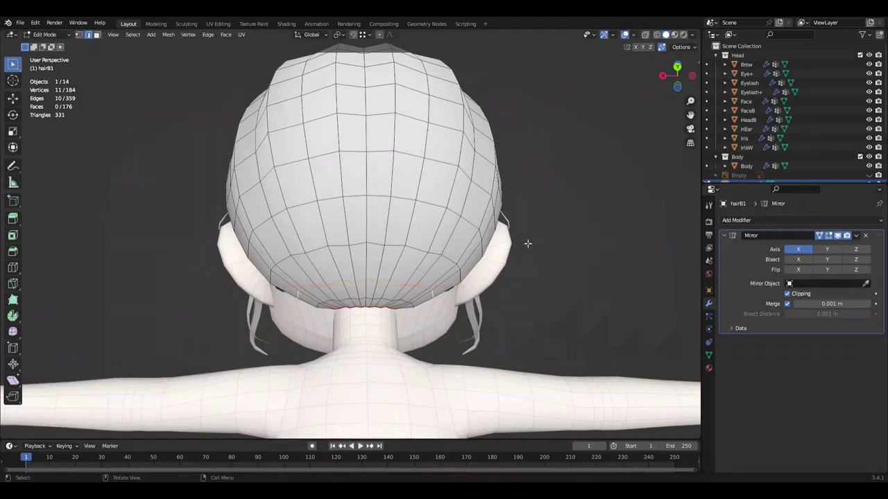
click(603, 170)
mouse_move(602, 170)
middle_down()
mouse_move(571, 298)
mouse_move(493, 282)
middle_up()
scroll(323, 313, up, 2)
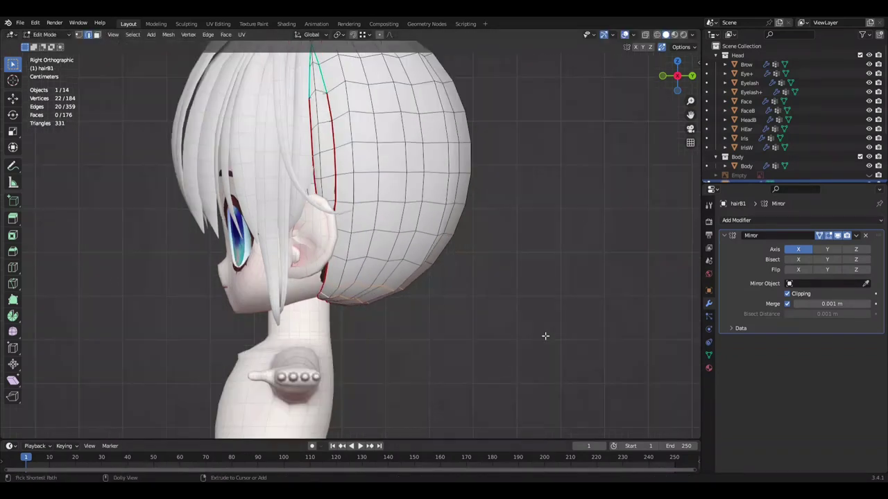
mouse_move(535, 339)
middle_down()
mouse_move(537, 310)
mouse_move(462, 319)
mouse_move(498, 300)
middle_up()
scroll(498, 300, up, 1)
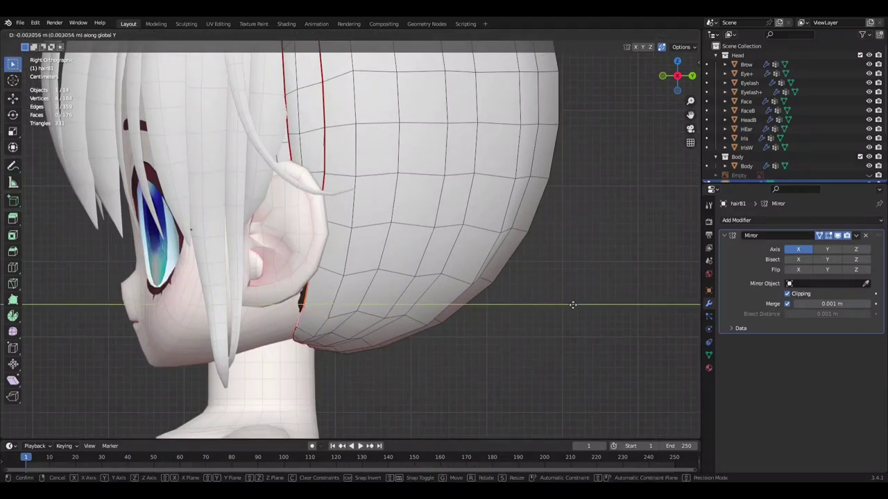
- Save and confirm the rim vertices' rotation, checking the result in perspective and back views
key(Tab)
key(ctrl+s)
scroll(529, 292, down, 3)
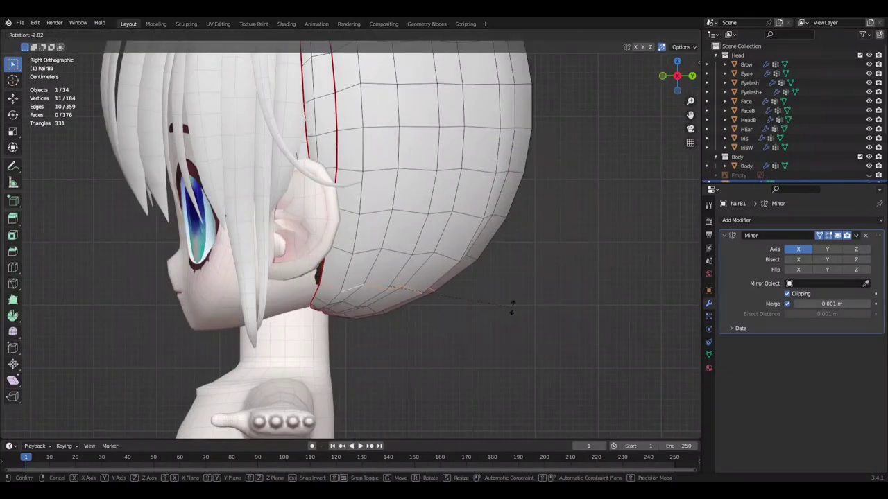
click(512, 305)
scroll(511, 303, down, 3)
scroll(525, 291, up, 3)
middle_drag(525, 291, 454, 291)
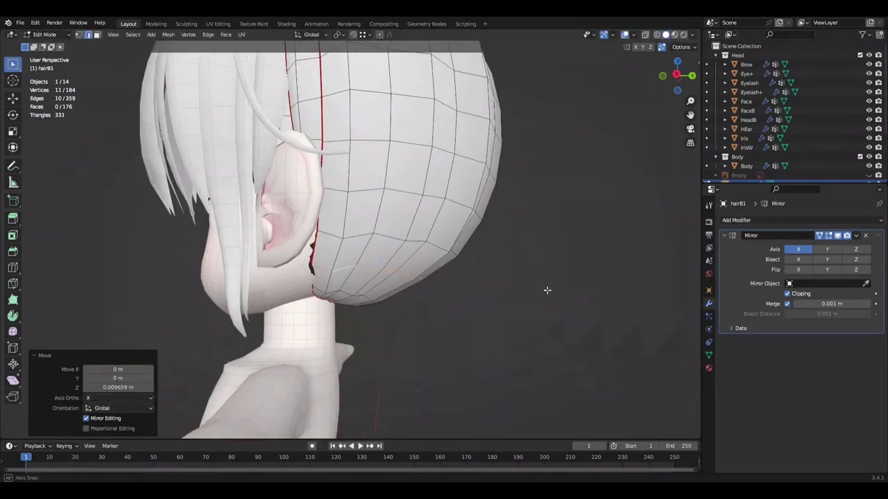
mouse_move(550, 291)
middle_down()
mouse_move(531, 280)
mouse_move(580, 284)
middle_up()
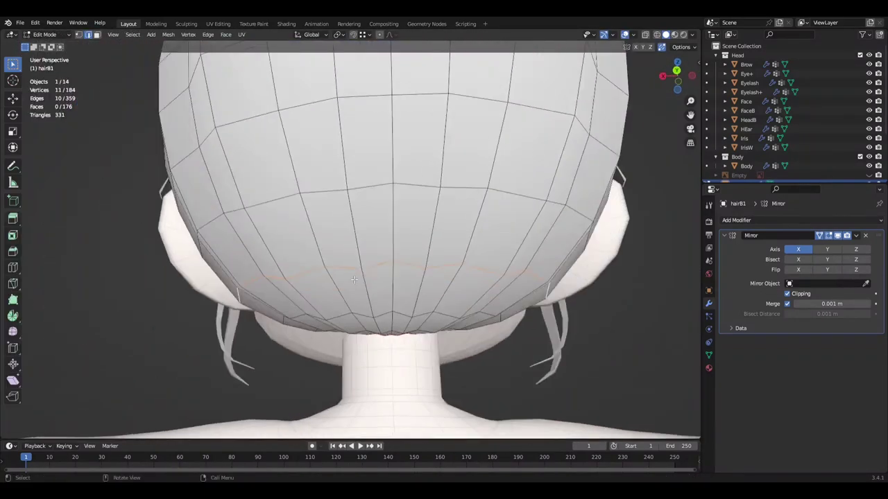
- Nudge the rim vertices along X and Y behind the ear, then save
key(g)
key(x)
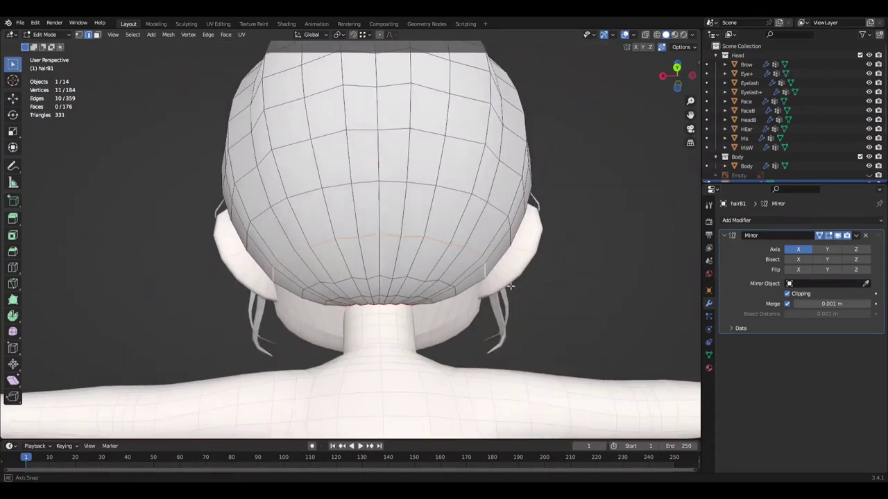
key(g)
key(z)
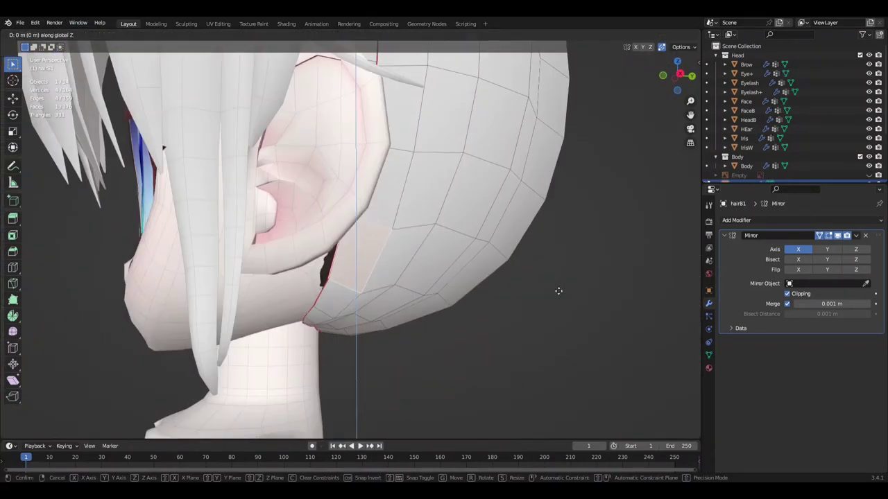
key(Escape)
middle_drag(558, 290, 513, 295)
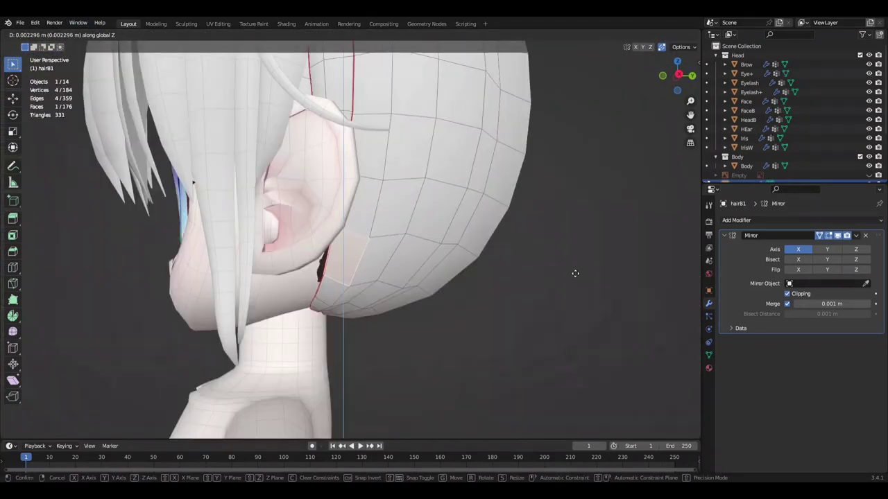
click(559, 274)
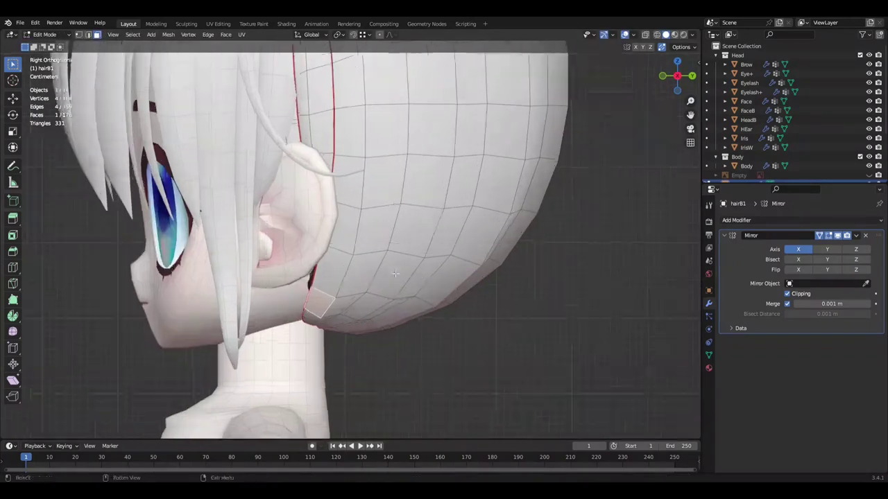
mouse_move(544, 337)
middle_down()
mouse_move(551, 334)
mouse_move(410, 356)
mouse_move(416, 300)
middle_up()
key(ctrl+s)
- Select an edge path along the rim and move it along X to hug the nape
key(g)
mouse_move(632, 332)
alt+middle_down()
mouse_move(494, 314)
mouse_move(516, 326)
mouse_move(481, 323)
mouse_move(535, 329)
mouse_move(428, 337)
mouse_move(523, 338)
mouse_move(590, 261)
mouse_move(455, 327)
mouse_move(392, 331)
mouse_move(430, 301)
alt+middle_up()
click(543, 320)
ctrl+click(515, 327)
key(g)
key(x)
click(515, 327)
click(590, 261)
- Shift the selected hairB1 rim vertices sideways along X
key(g)
key(x)
click(591, 261)
key(g)
key(x)
click(525, 263)
mouse_move(525, 263)
middle_down()
mouse_move(532, 228)
mouse_move(416, 272)
mouse_move(504, 278)
middle_up()
scroll(532, 228, down, 5)
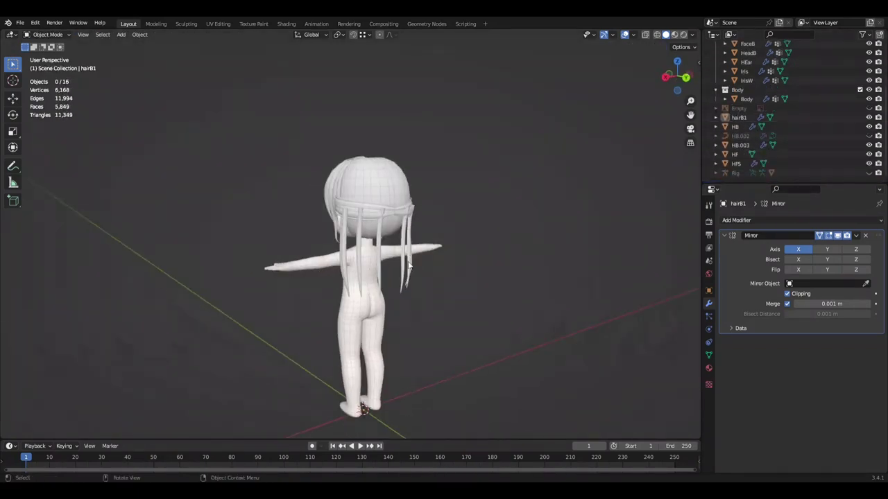
- Select the HB hair strands and enter Edit Mode, undoing a trial loop cut
click(409, 265)
middle_drag(409, 266, 485, 263)
key(Tab)
scroll(485, 263, up, 5)
key(g)
click(638, 250)
mouse_move(638, 250)
middle_down()
mouse_move(416, 291)
mouse_move(360, 312)
middle_up()
key(ctrl+r)
click(351, 324)
key(ctrl+z)
mouse_move(343, 220)
middle_down()
mouse_move(408, 300)
mouse_move(563, 231)
mouse_move(676, 199)
middle_up()
scroll(407, 301, up, 5)
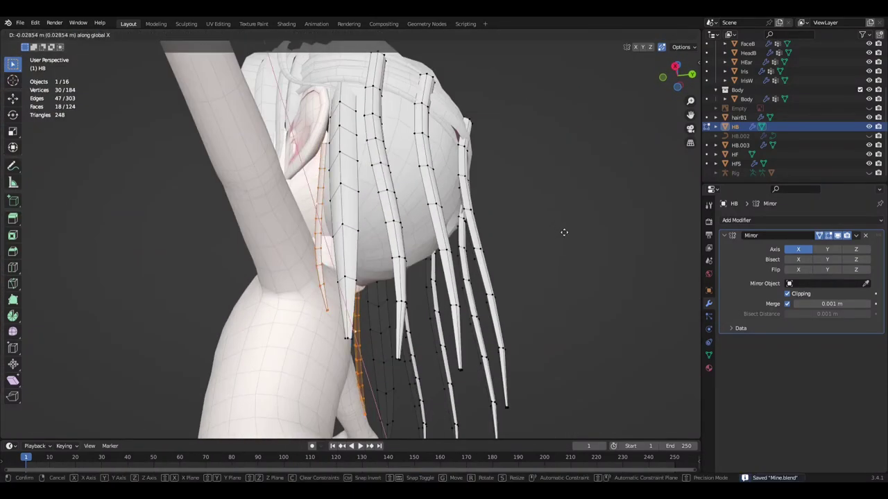
- Shift the HB strands sideways along X and save
key(g)
key(x)
click(582, 222)
key(ctrl+s)
- Make hairB1 active, grow its rim vertex selection, and nudge it along X and Z
click(739, 118)
mouse_move(485, 243)
middle_down()
mouse_move(326, 261)
mouse_move(260, 200)
mouse_move(118, 252)
mouse_move(168, 217)
mouse_move(169, 253)
mouse_move(473, 181)
mouse_move(584, 293)
mouse_move(498, 203)
middle_up()
key(ctrl+KP_Add)
key(g)
key(x)
click(609, 293)
mouse_move(578, 212)
middle_down()
mouse_move(450, 284)
mouse_move(604, 290)
mouse_move(582, 330)
mouse_move(349, 300)
middle_up()
key(ctrl+s)
key(g)
key(z)
key(g)
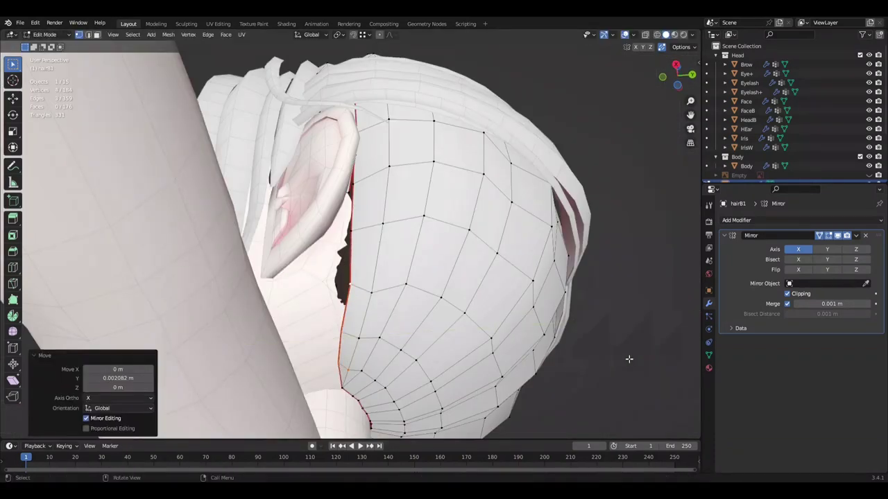
- From the right side view, slide a seam vertex along Y against the back of the head, then save
key(KP_3)
key(g)
key(y)
mouse_move(597, 346)
middle_down()
mouse_move(395, 341)
mouse_move(354, 314)
middle_up()
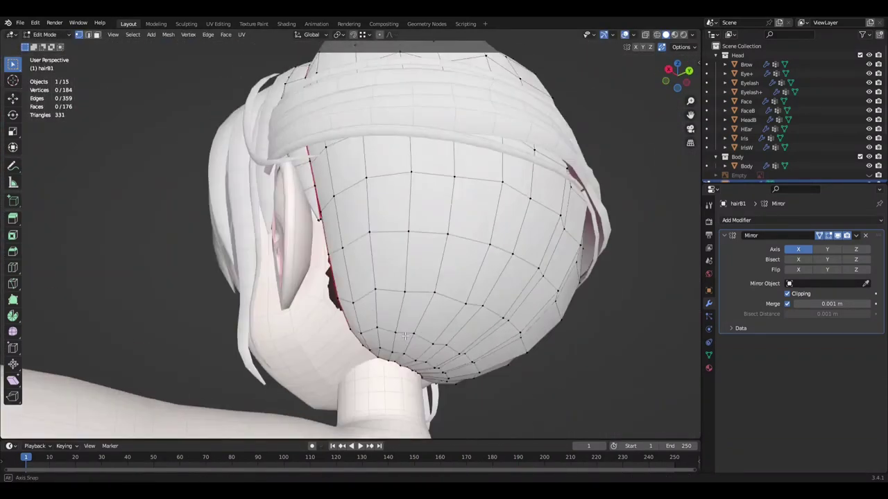
key(KP_3)
key(alt+a)
key(ctrl+s)
- Move two seam vertices front-to-back along Y to sit against the head, then deselect and save
key(KP_3)
key(ctrl+z)
key(g)
key(y)
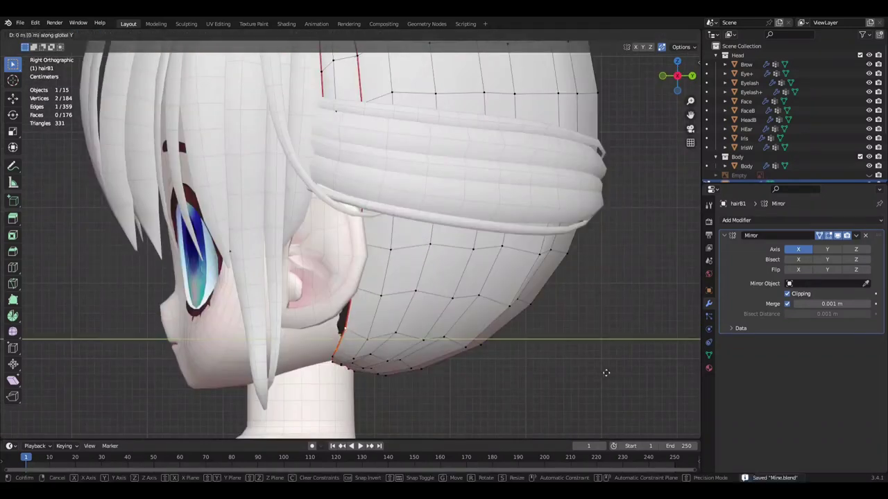
key(Escape)
middle_drag(573, 374, 614, 358)
key(g)
key(y)
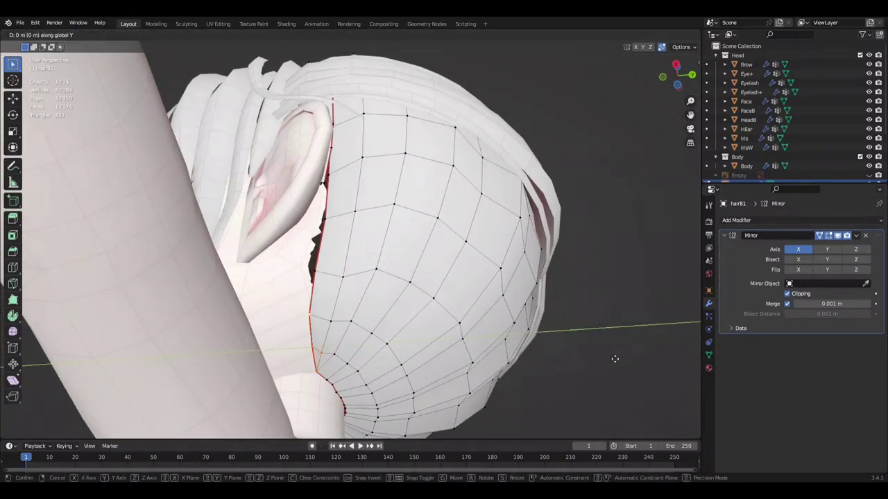
key(KP_3)
mouse_move(518, 320)
middle_down()
mouse_move(532, 294)
mouse_move(620, 310)
mouse_move(541, 318)
mouse_move(603, 356)
middle_up()
key(alt+a)
key(ctrl+s)
- From below the head, nudge the seam vertices into place and raise them along Z, then save
drag(602, 357, 622, 323)
mouse_move(622, 323)
middle_down()
mouse_move(609, 355)
mouse_move(555, 313)
mouse_move(605, 336)
mouse_move(416, 337)
mouse_move(529, 329)
mouse_move(580, 347)
mouse_move(507, 364)
mouse_move(609, 325)
middle_up()
key(g)
click(555, 322)
key(ctrl+s)
key(g)
key(z)
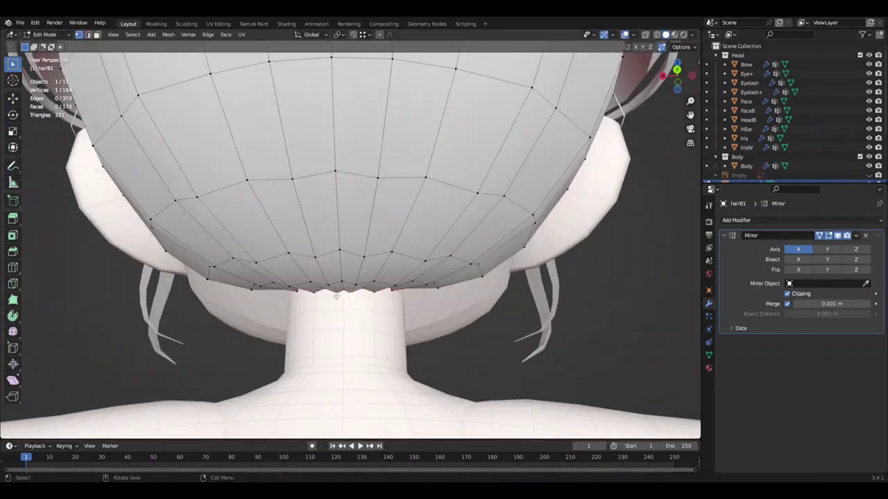
click(336, 296)
middle_drag(337, 296, 408, 307)
key(ctrl+s)
- Move two more seam vertices along Y so the seam hugs the back of the head
scroll(410, 263, up, 3)
middle_drag(410, 263, 422, 273)
click(507, 281)
middle_drag(506, 281, 583, 290)
mouse_move(519, 288)
middle_down()
mouse_move(538, 283)
mouse_move(560, 294)
mouse_move(410, 310)
middle_up()
key(ctrl+z)
key(g)
key(y)
click(534, 280)
- Select a path of seam vertices to check the seam, then clear the selection and save
ctrl+click(561, 294)
mouse_move(601, 323)
middle_down()
mouse_move(571, 317)
mouse_move(550, 252)
mouse_move(608, 290)
mouse_move(463, 307)
middle_up()
key(ctrl+z)
key(Escape)
scroll(613, 289, down, 3)
key(ctrl+s)
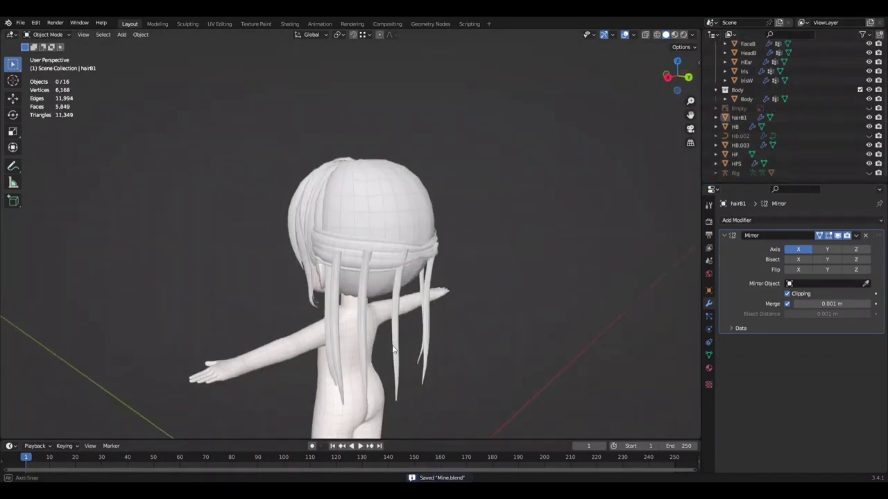
- Edit the HB strands and extrude a strand's end vertices straight down along Z
click(393, 349)
key(Tab)
scroll(392, 349, up, 4)
middle_drag(393, 349, 597, 228)
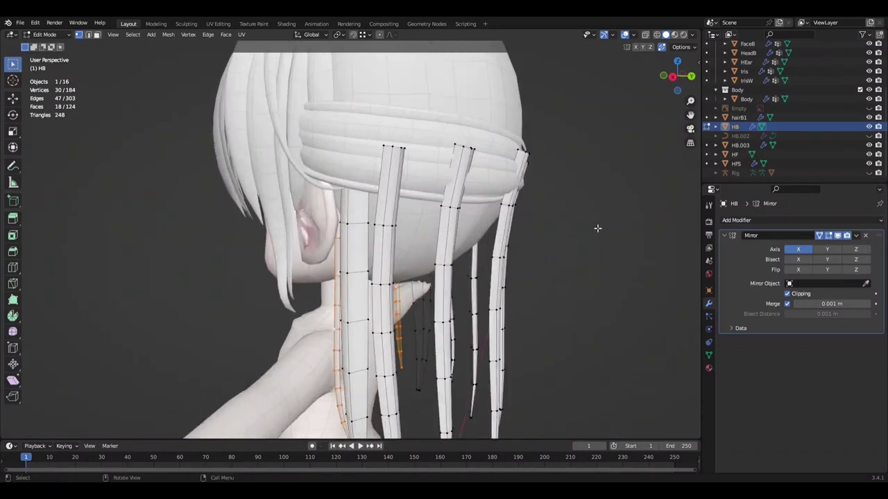
scroll(597, 228, up, 3)
key(e)
key(z)
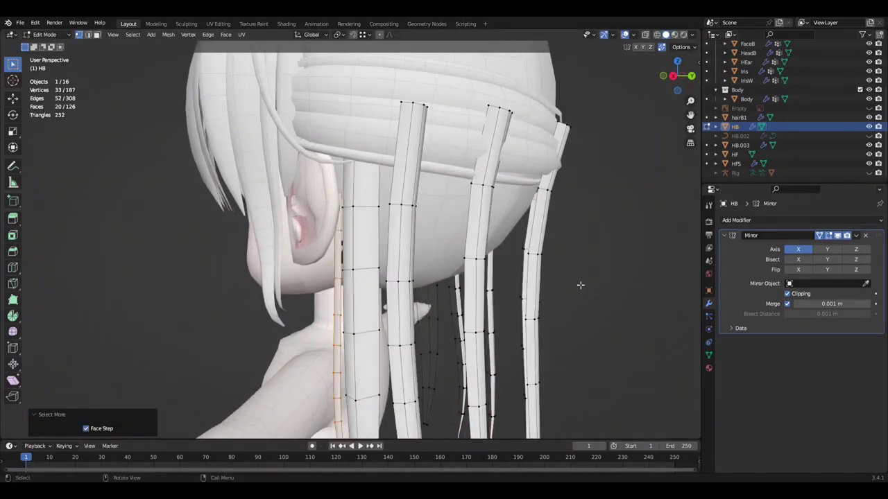
- Shift the extruded strand sideways along X and exclude the Body collection from view
middle_drag(580, 284, 607, 284)
key(g)
key(x)
click(859, 64)
scroll(500, 234, down, 5)
- Pick another HB strand and move it sideways along X
middle_drag(499, 233, 541, 190)
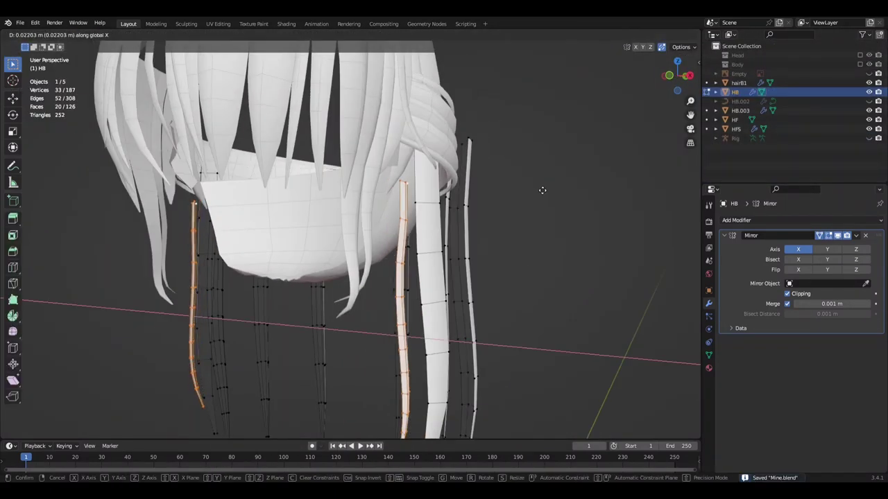
scroll(509, 174, up, 4)
mouse_move(533, 150)
middle_down()
mouse_move(390, 205)
mouse_move(497, 147)
middle_up()
key(g)
key(x)
click(555, 155)
- Reposition the strand vertically along Z in two moves, then save
key(g)
key(z)
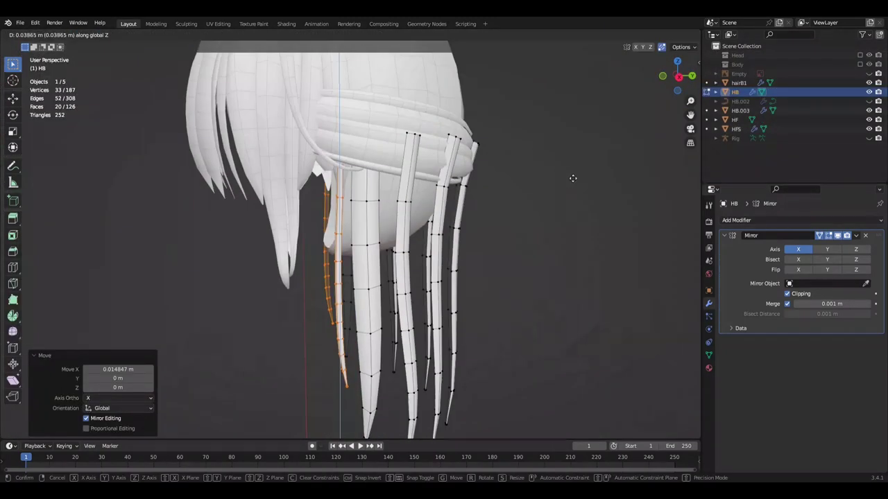
mouse_move(564, 185)
middle_down()
mouse_move(575, 238)
mouse_move(605, 203)
mouse_move(582, 198)
mouse_move(419, 264)
middle_up()
key(g)
key(z)
click(559, 214)
key(ctrl+s)
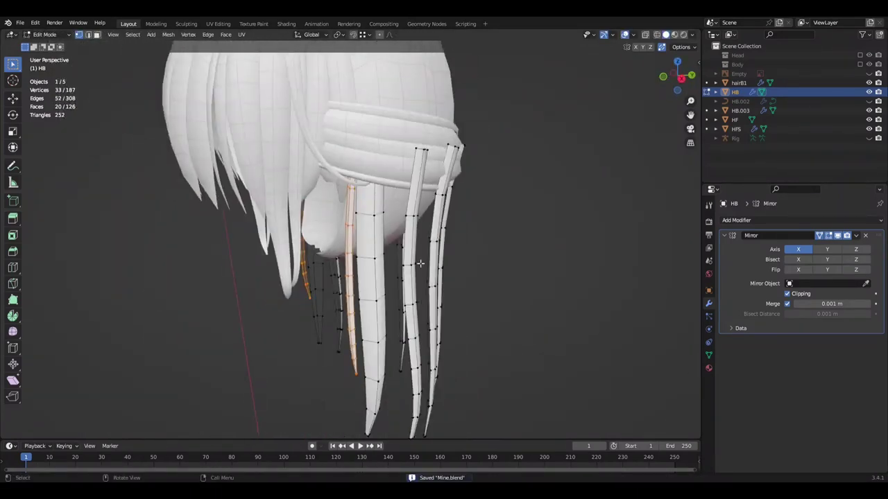
- Move a strand near the head sideways along X and select its vertices
middle_drag(516, 202, 416, 180)
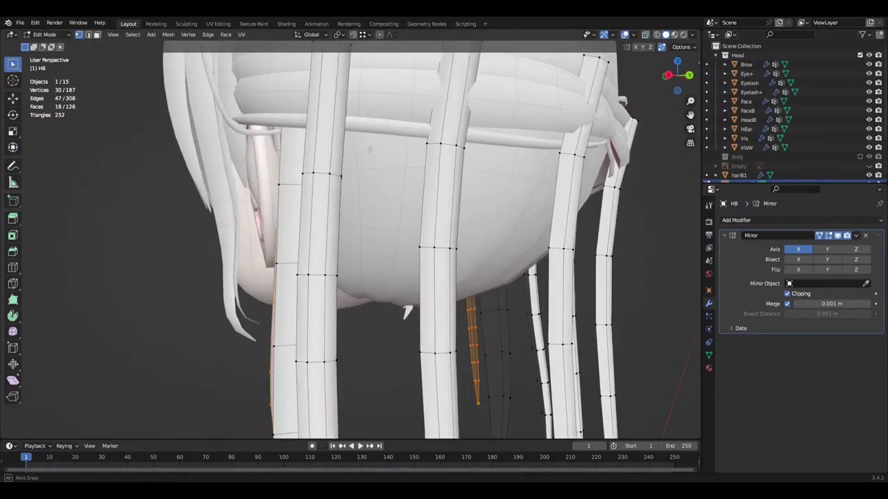
key(g)
key(x)
click(381, 148)
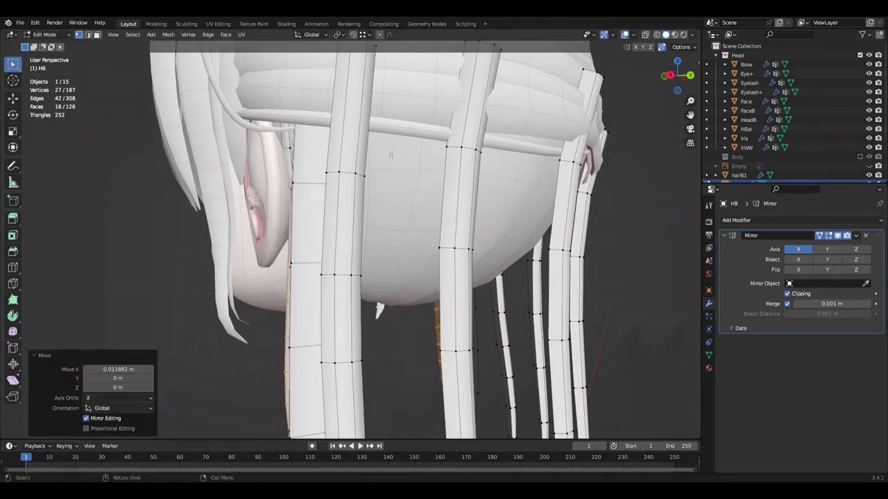
mouse_move(391, 156)
middle_down()
mouse_move(362, 134)
mouse_move(334, 393)
middle_up()
- Add a centred edge loop across the strand and adjust the strand's position
key(ctrl+r)
click(332, 136)
right_click(332, 135)
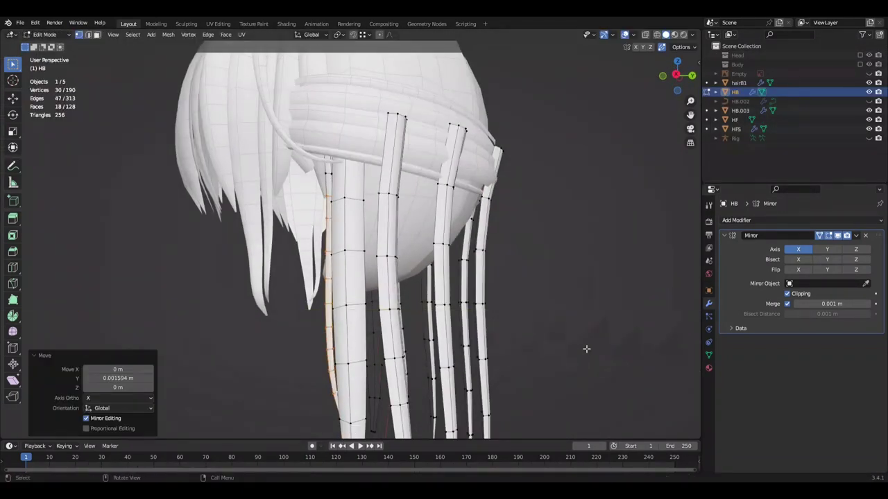
key(KP_Divide)
click(590, 232)
middle_drag(589, 232, 527, 208)
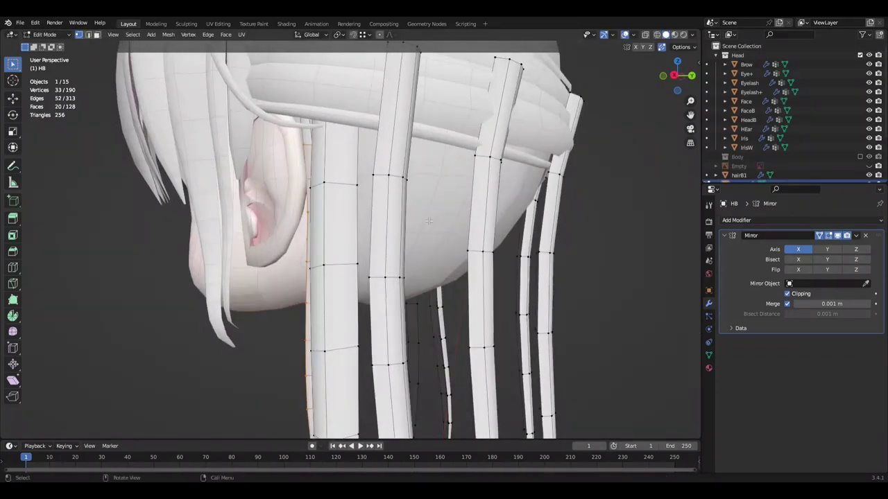
scroll(608, 187, up, 2)
key(ctrl+z)
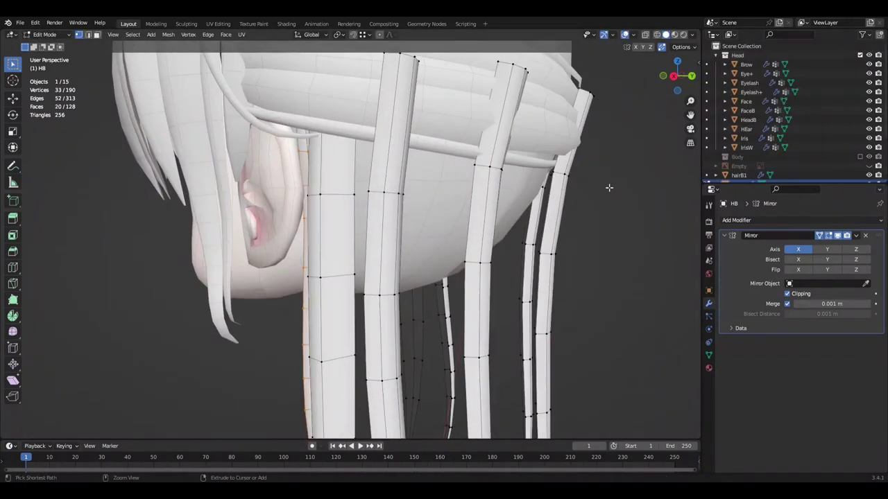
click(656, 187)
mouse_move(655, 188)
middle_down()
mouse_move(604, 202)
mouse_move(654, 202)
mouse_move(531, 201)
mouse_move(328, 242)
middle_up()
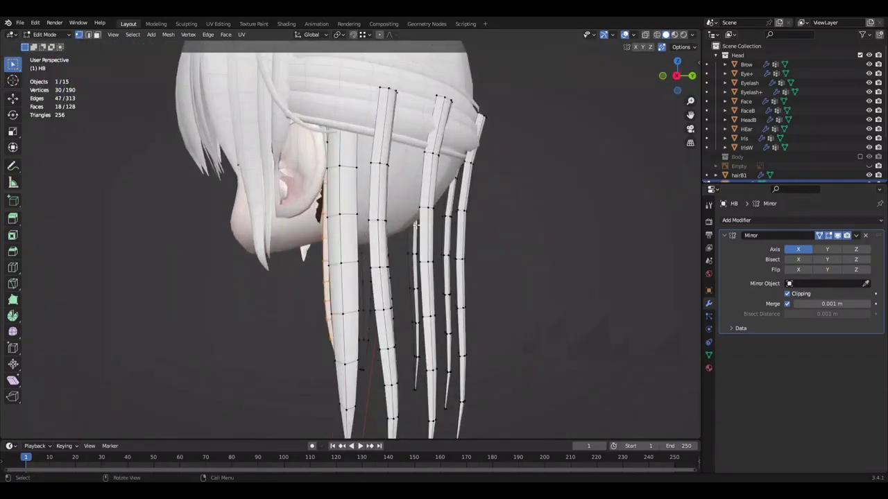
- Try another loop cut and edge dissolve on a strand, then undo them and deselect
key(KP_3)
key(ctrl+KP_Subtract)
mouse_move(580, 263)
middle_down()
mouse_move(560, 255)
mouse_move(312, 284)
middle_up()
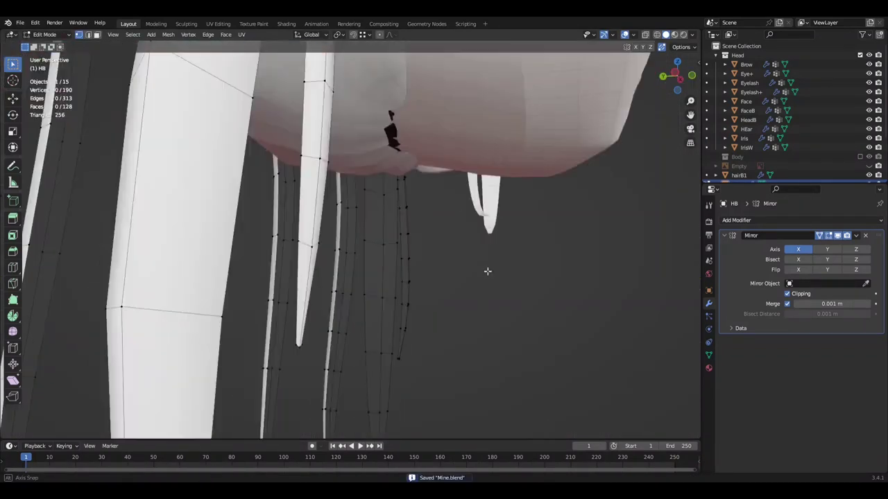
key(ctrl+r)
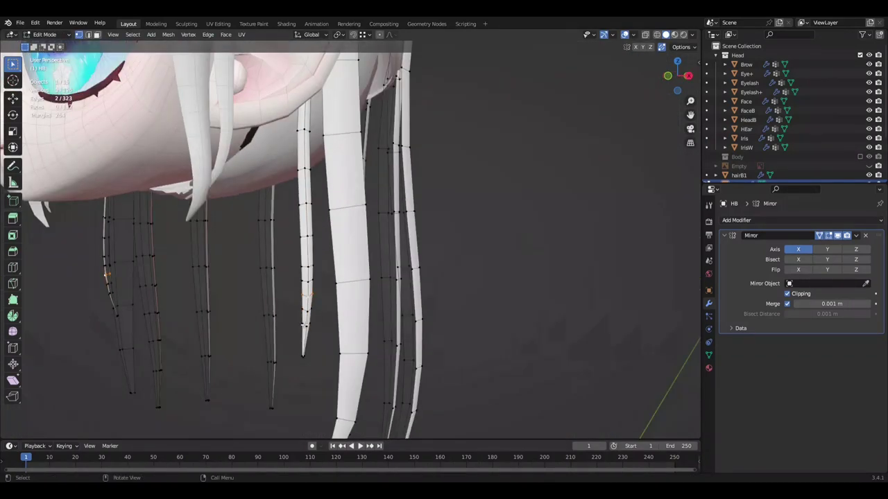
key(ctrl+x)
mouse_move(303, 251)
middle_down()
mouse_move(522, 259)
mouse_move(417, 241)
mouse_move(507, 252)
middle_up()
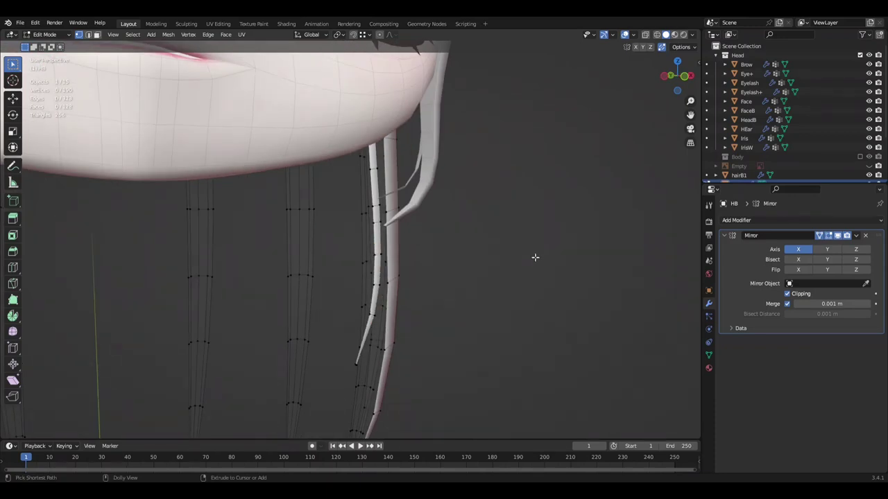
key(ctrl+z)
key(Escape)
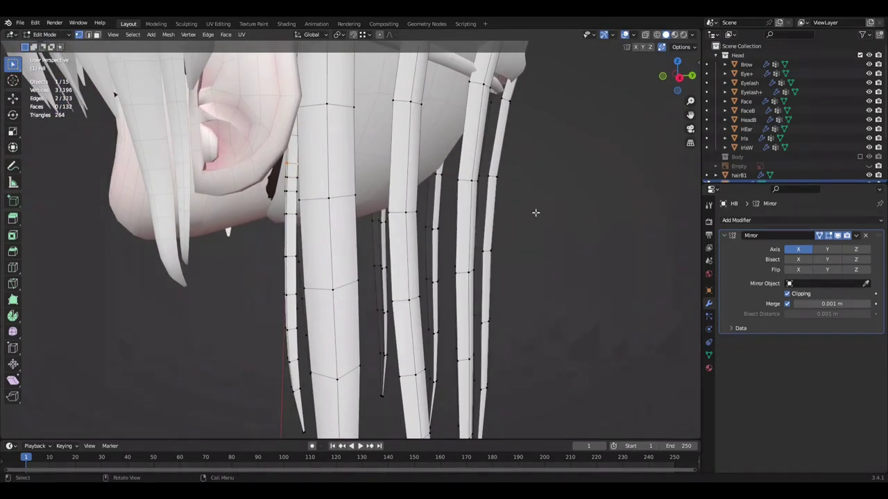
key(ctrl+z)
mouse_move(548, 226)
ctrl+middle_down()
mouse_move(517, 270)
mouse_move(622, 259)
mouse_move(480, 285)
ctrl+middle_up()
click(480, 285)
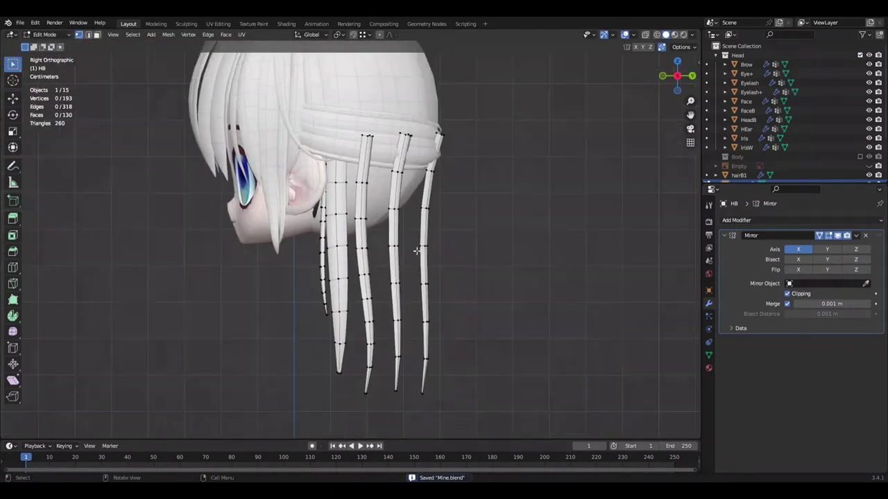
- In edge select, pick a strand and shift the connected strand sideways along X
middle_drag(416, 250, 345, 229)
mouse_move(110, 42)
middle_down()
mouse_move(361, 228)
mouse_move(422, 189)
mouse_move(365, 199)
middle_up()
key(ctrl+z)
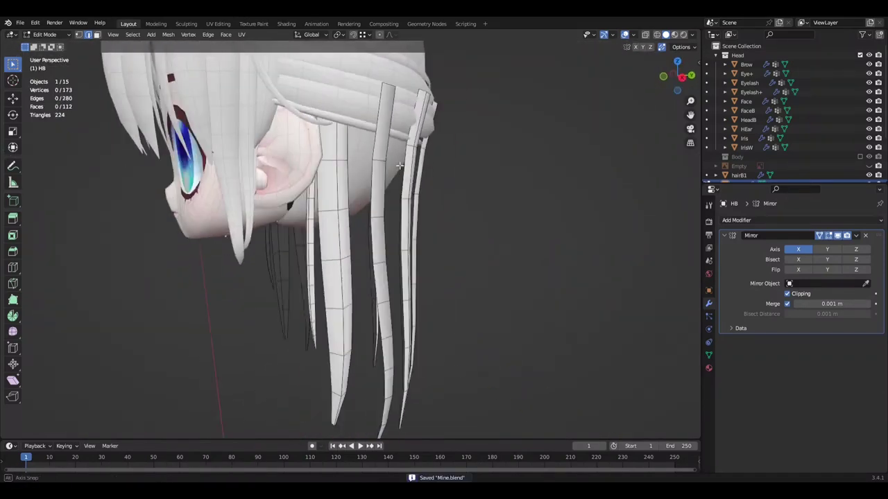
click(366, 199)
key(Escape)
mouse_move(527, 236)
middle_down()
mouse_move(500, 229)
mouse_move(506, 236)
mouse_move(578, 224)
mouse_move(535, 198)
mouse_move(486, 233)
middle_up()
key(g)
key(x)
click(507, 236)
key(alt+a)
- Move another strand's vertices sideways along X, then deselect and save
mouse_move(303, 184)
middle_down()
mouse_move(501, 180)
mouse_move(417, 278)
middle_up()
alt+click(347, 184)
key(g)
key(x)
click(215, 192)
mouse_move(215, 192)
middle_down()
mouse_move(197, 233)
mouse_move(171, 228)
mouse_move(291, 227)
middle_up()
key(alt+a)
key(ctrl+s)
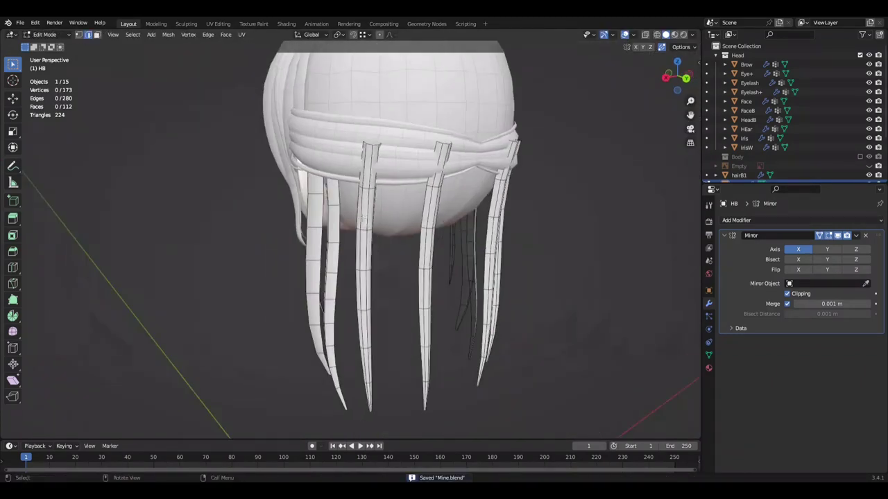
- Delete part of the strand and join the two open edge loops with Bridge Edge Loops, then save
key(x)
click(386, 220)
middle_drag(386, 220, 612, 267)
middle_drag(431, 252, 388, 291)
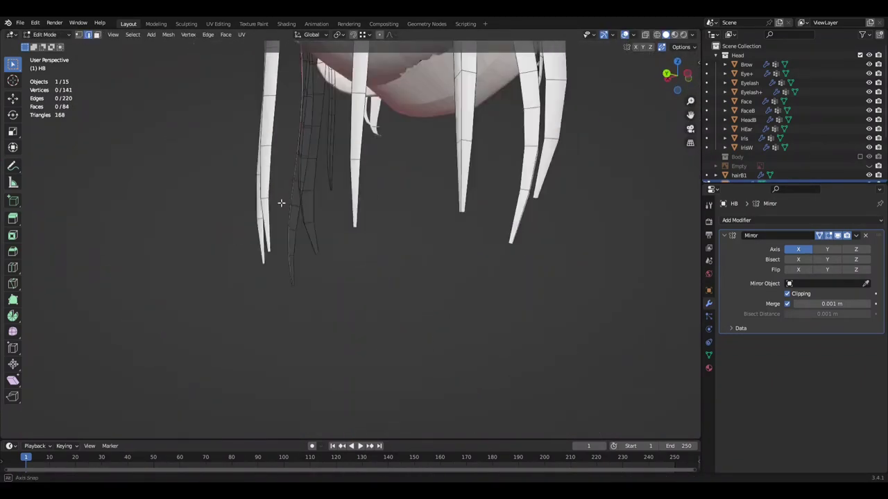
alt+click(394, 303)
right_click(394, 302)
click(358, 234)
middle_drag(287, 320, 530, 291)
key(ctrl+s)
- Select the whole thin HB strand with L
alt+click(387, 265)
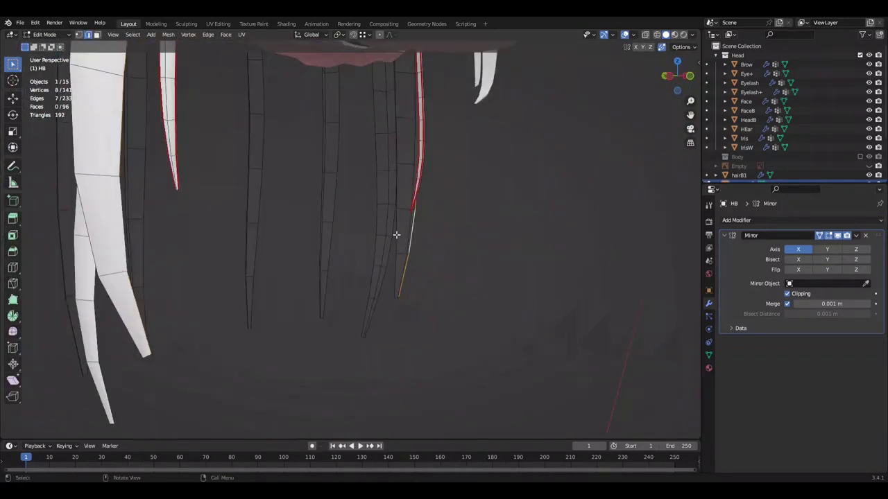
middle_drag(387, 265, 328, 296)
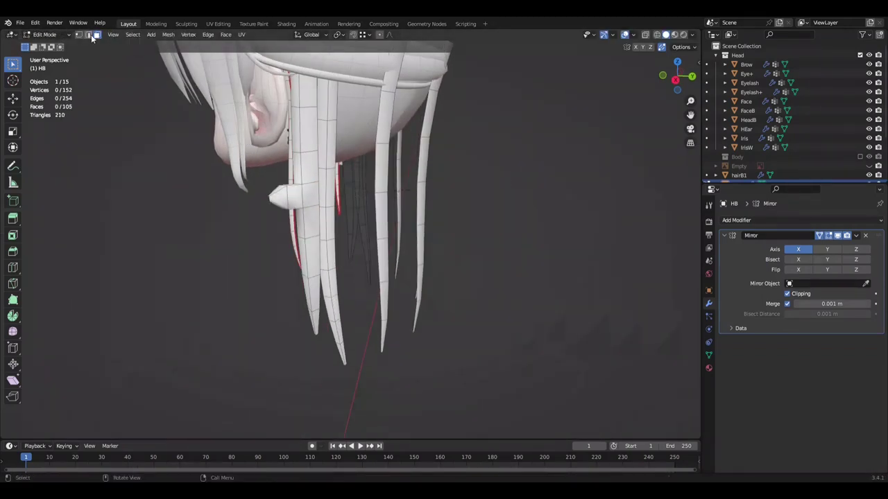
middle_drag(368, 220, 292, 221)
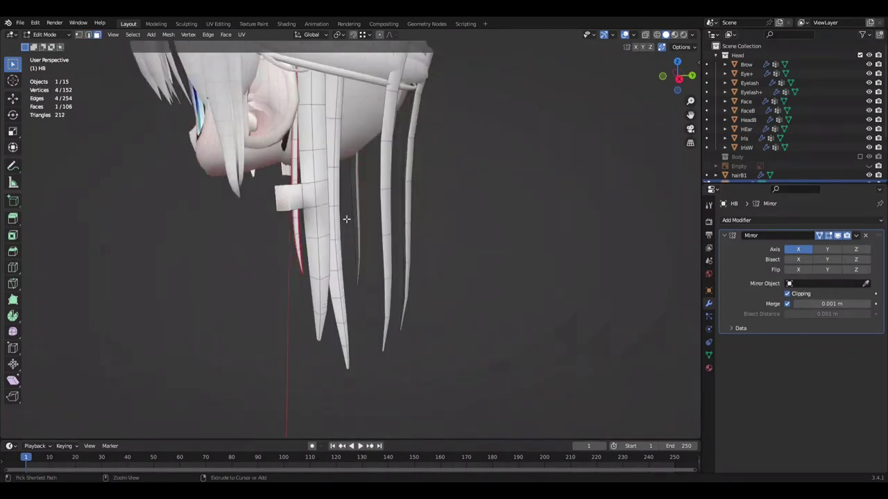
middle_drag(409, 251, 412, 226)
key(l)
mouse_move(439, 271)
middle_down()
mouse_move(532, 259)
mouse_move(456, 317)
mouse_move(586, 198)
mouse_move(551, 212)
mouse_move(472, 218)
middle_up()
- Shift the thin strand sideways along X into the gap, cancelling an extra Y move
key(g)
key(x)
click(587, 198)
key(g)
key(y)
key(Escape)
mouse_move(316, 310)
middle_down()
mouse_move(252, 293)
mouse_move(416, 277)
middle_up()
scroll(486, 277, up, 4)
scroll(856, 145, down, 3)
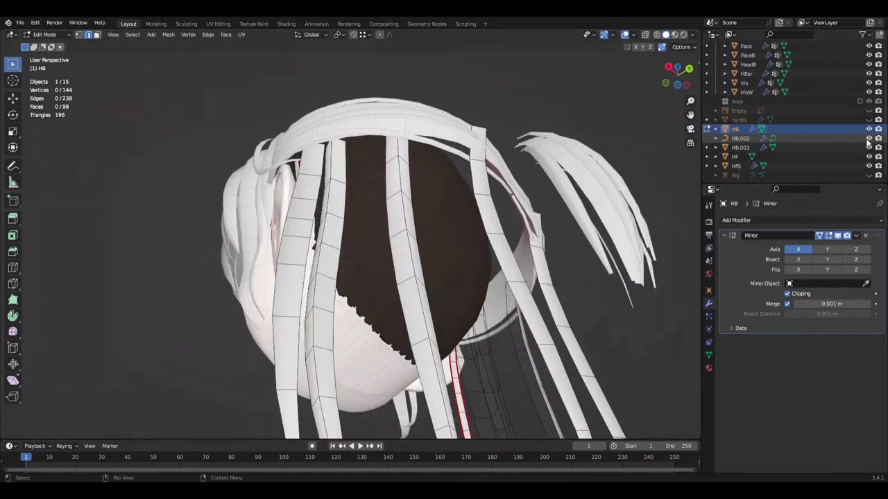
- Merge the stray back-hair vertices at center and nudge a strand slightly into place
drag(868, 138, 868, 147)
mouse_move(416, 277)
middle_down()
mouse_move(356, 246)
mouse_move(423, 249)
mouse_move(400, 248)
middle_up()
key(m)
click(356, 245)
key(g)
click(407, 255)
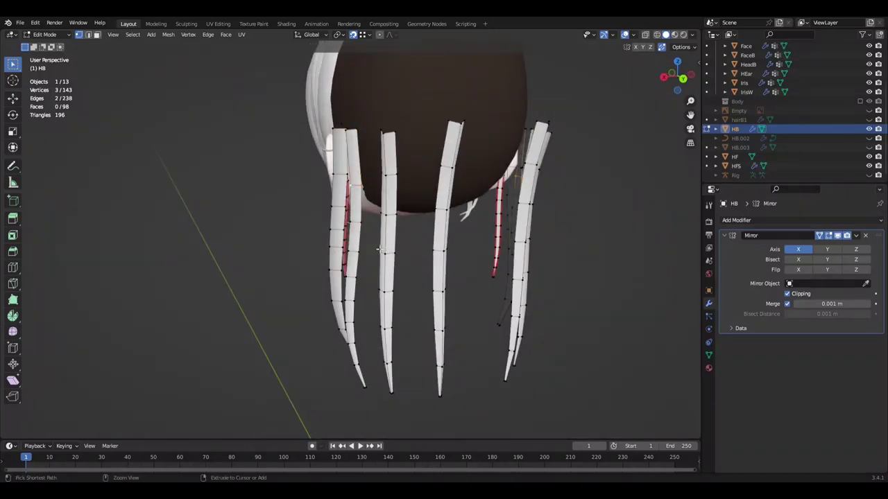
middle_drag(228, 254, 265, 288)
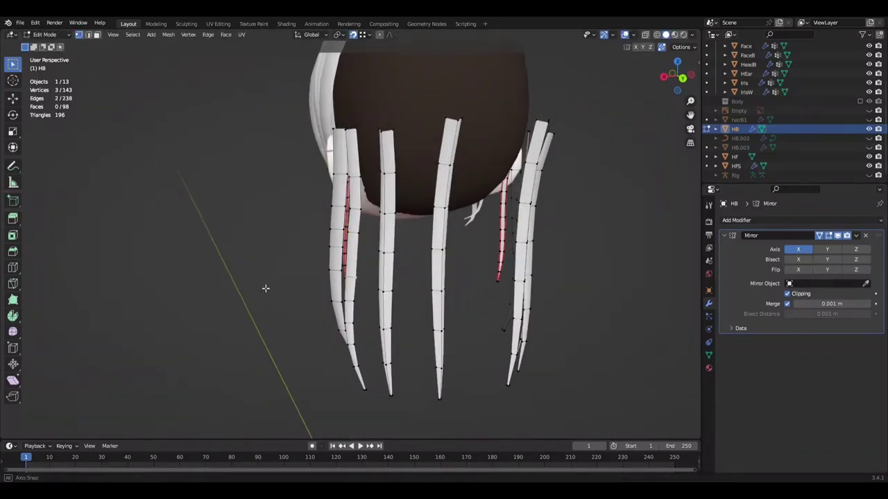
click(299, 205)
- Adjust the strand tip vertices' height along Z, checking them from the right side view
mouse_move(299, 205)
middle_down()
mouse_move(277, 307)
mouse_move(365, 315)
middle_up()
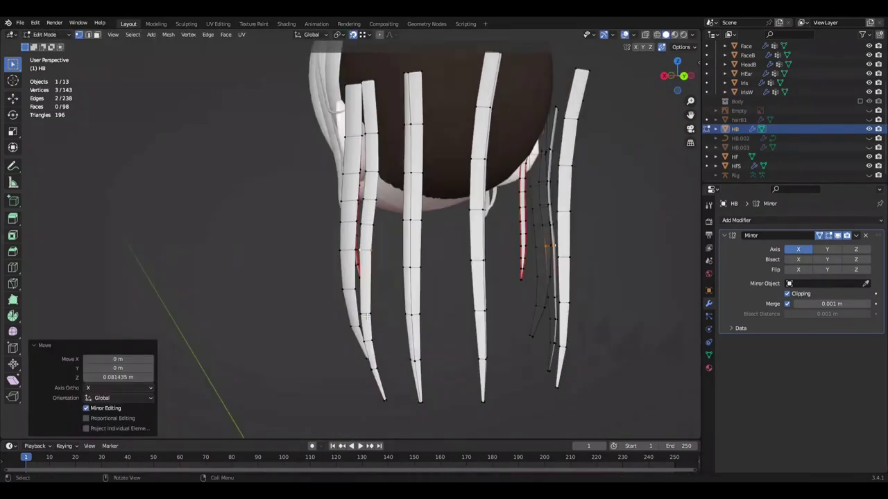
key(g)
key(z)
click(269, 356)
middle_drag(270, 356, 373, 358)
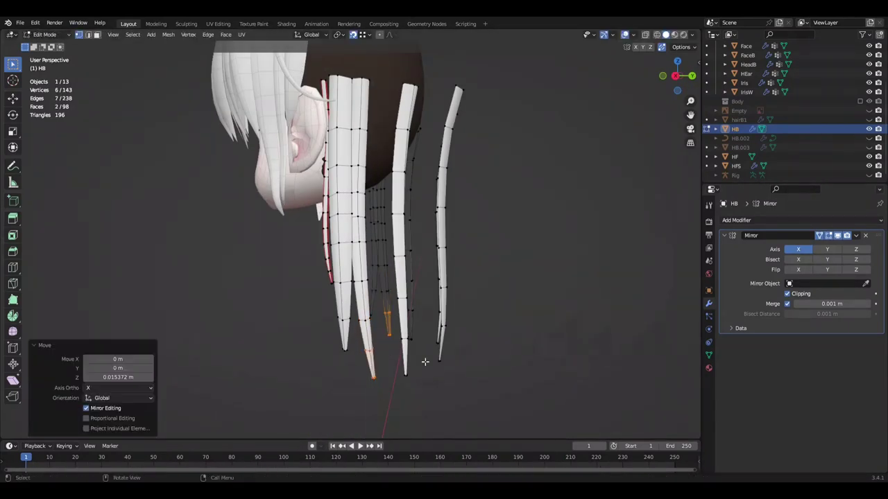
key(KP_3)
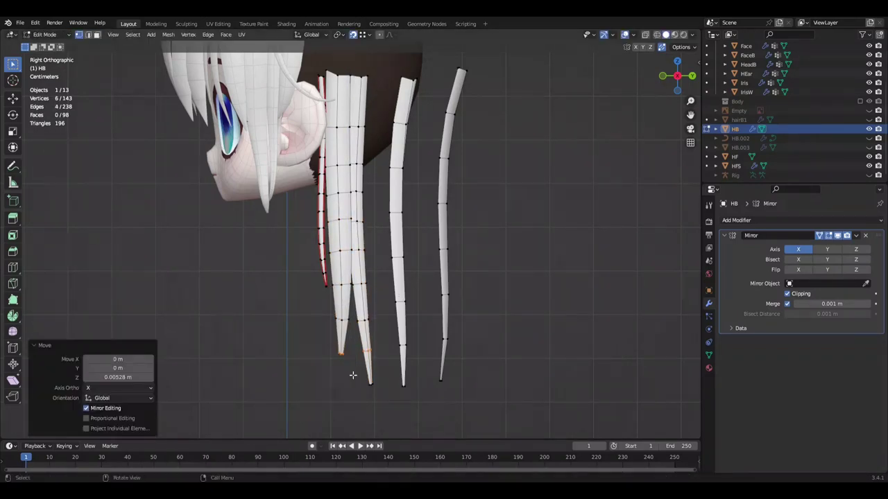
click(573, 261)
- Save the file and merge another set of stray vertices at center
scroll(566, 264, down, 2)
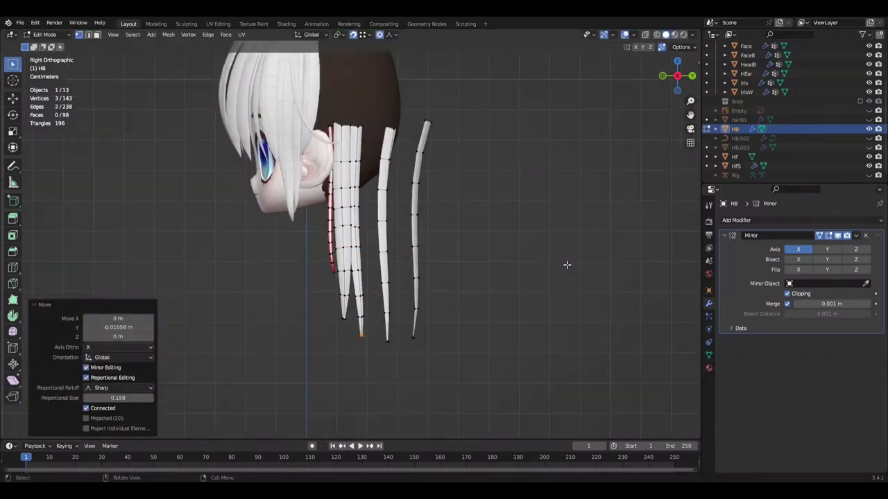
scroll(547, 264, down, 2)
key(alt+a)
middle_drag(547, 263, 412, 280)
key(ctrl+s)
scroll(367, 310, up, 3)
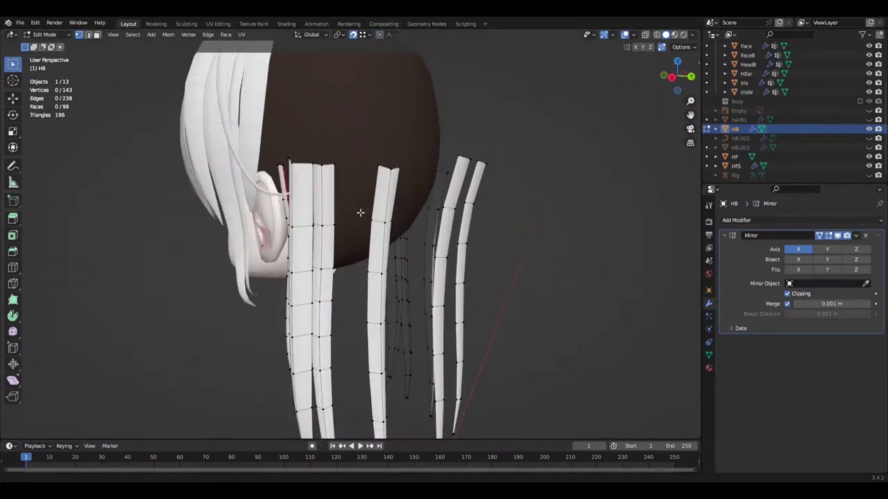
key(m)
click(487, 257)
- Select a strand's vertices and grow the selection along its length
mouse_move(487, 257)
middle_down()
mouse_move(399, 204)
mouse_move(470, 224)
mouse_move(429, 256)
middle_up()
scroll(469, 224, down, 3)
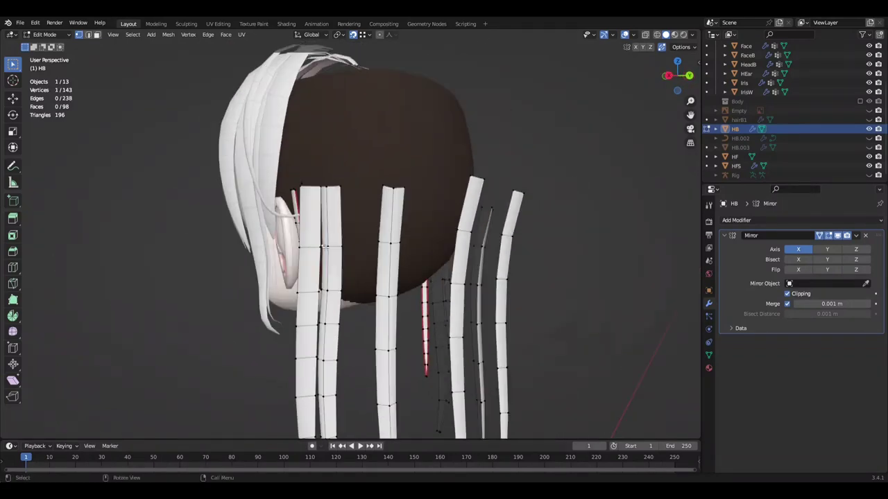
shift+click(429, 256)
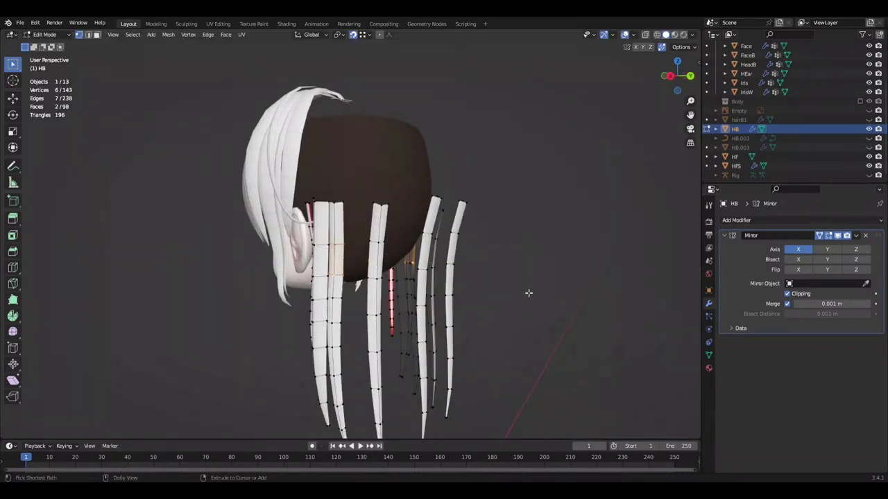
mouse_move(400, 266)
middle_down()
mouse_move(360, 405)
mouse_move(407, 378)
middle_up()
key(ctrl+KP_Add)
- Shift the selected strand sideways along X and save Mine.blend
mouse_move(386, 183)
middle_down()
mouse_move(257, 185)
mouse_move(372, 209)
middle_up()
click(205, 201)
middle_drag(206, 202, 212, 206)
key(g)
key(x)
click(212, 215)
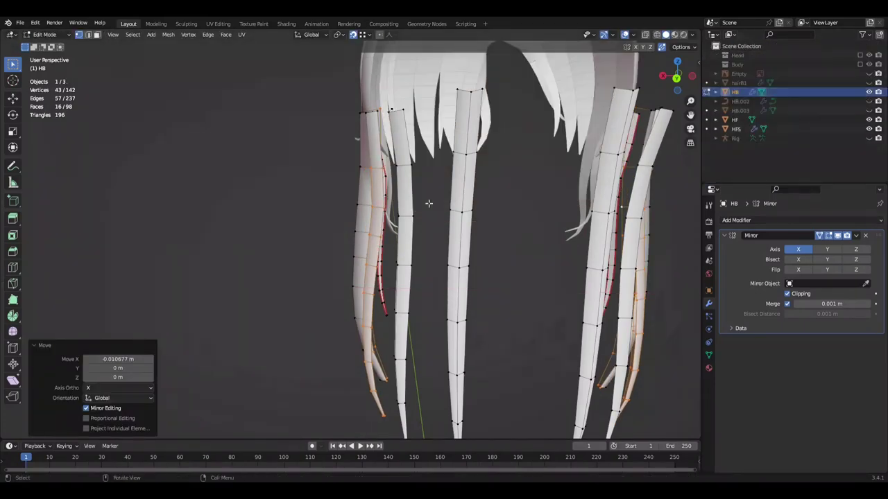
mouse_move(428, 203)
middle_down()
mouse_move(327, 226)
mouse_move(365, 223)
mouse_move(263, 221)
mouse_move(557, 218)
mouse_move(395, 242)
mouse_move(438, 230)
mouse_move(357, 179)
middle_up()
key(ctrl+s)
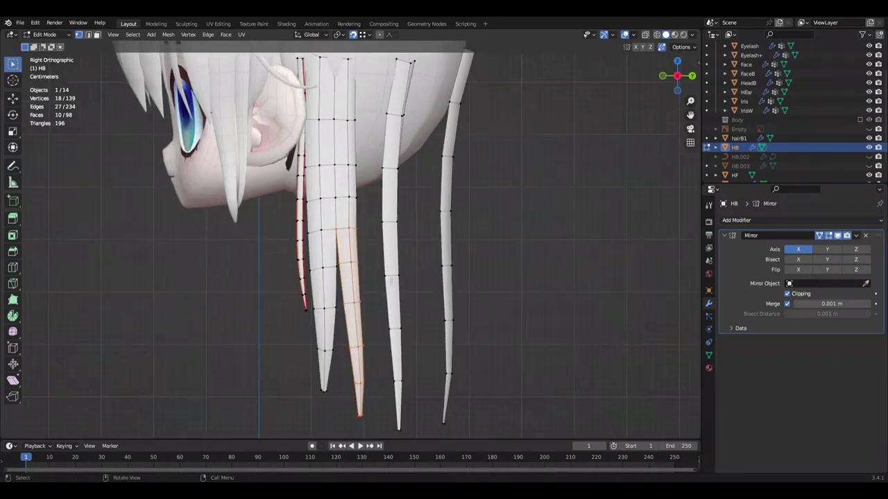
- Save, then view the strands from a low angle at the front of the face
key(ctrl+s)
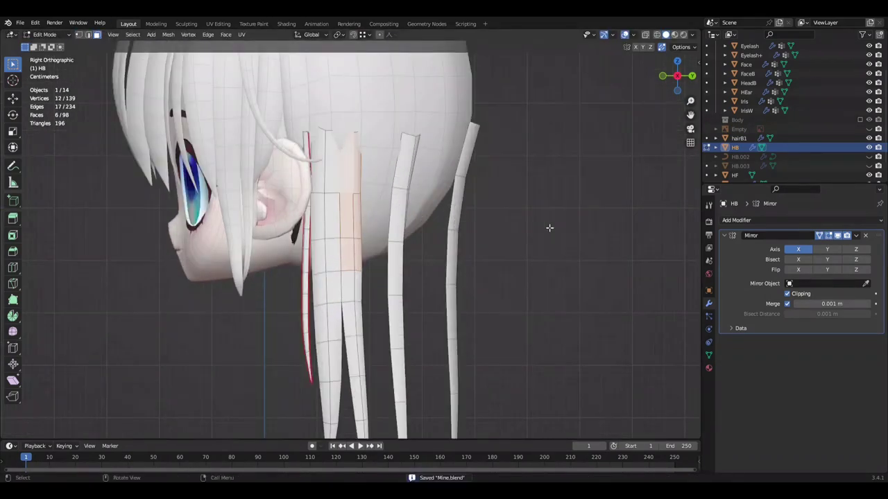
scroll(558, 237, down, 2)
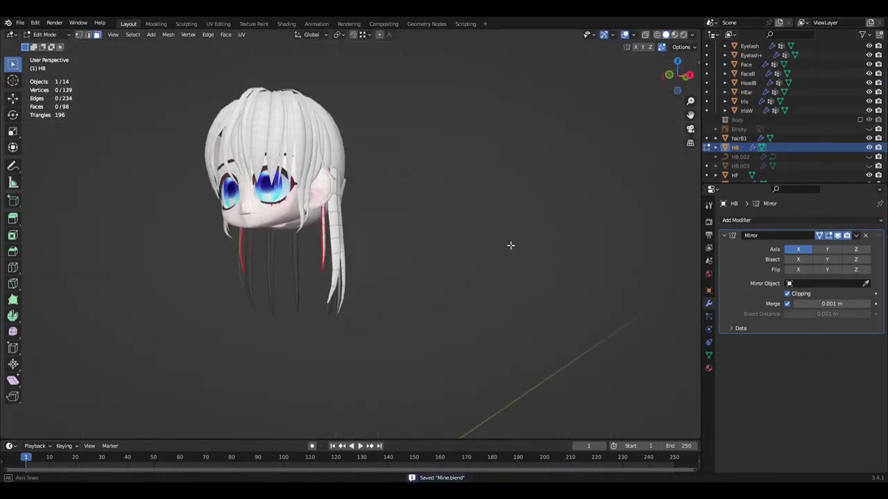
middle_drag(308, 284, 289, 210)
middle_drag(360, 241, 495, 277)
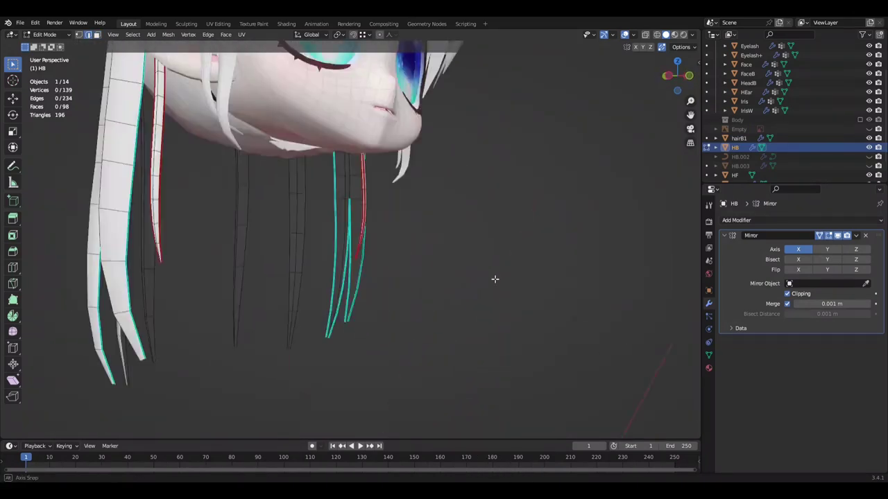
scroll(495, 277, up, 3)
scroll(388, 264, up, 3)
scroll(408, 251, up, 2)
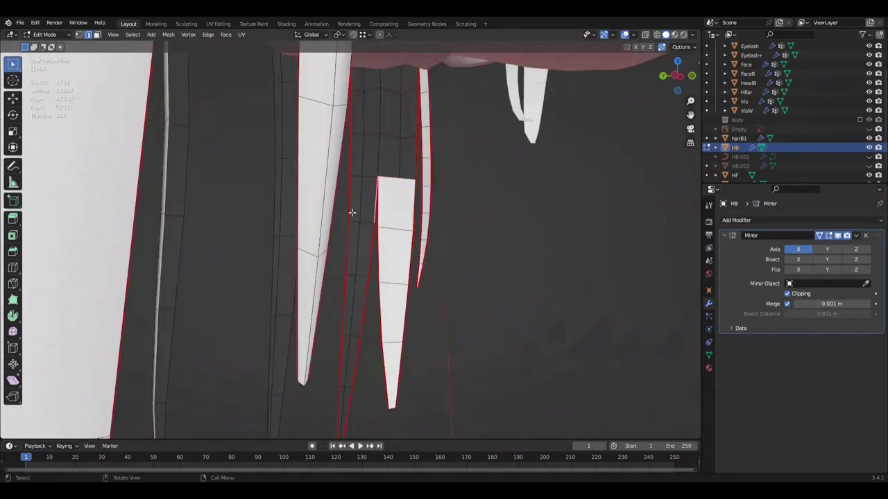
scroll(349, 250, down, 4)
mouse_move(333, 254)
middle_down()
mouse_move(292, 247)
mouse_move(305, 195)
middle_up()
- Try shifting the strand tip vertices along X, undoing the attempts
key(g)
key(x)
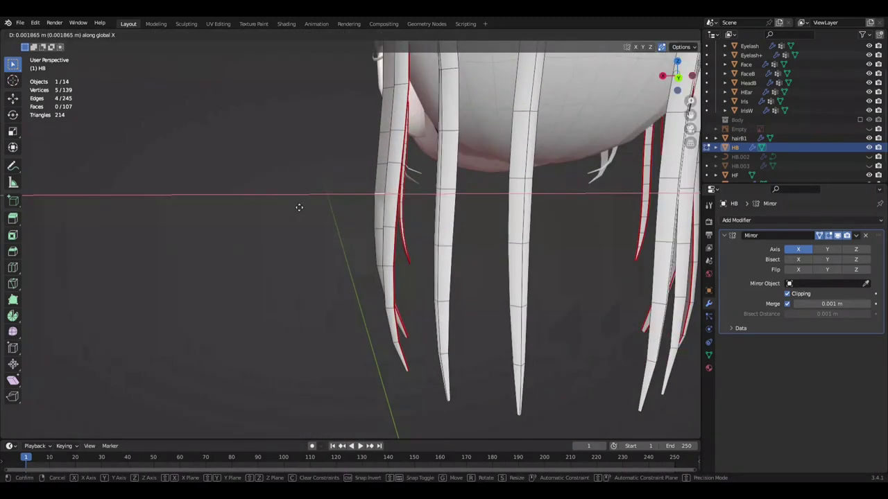
alt+click(390, 226)
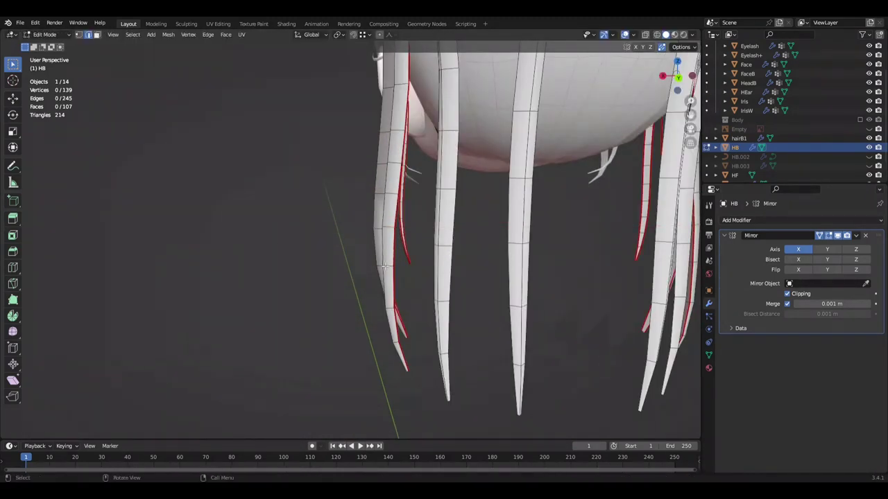
key(ctrl+z)
middle_drag(334, 276, 410, 359)
key(ctrl+z)
key(ctrl+z)
mouse_move(359, 348)
middle_down()
mouse_move(360, 301)
mouse_move(312, 242)
middle_up()
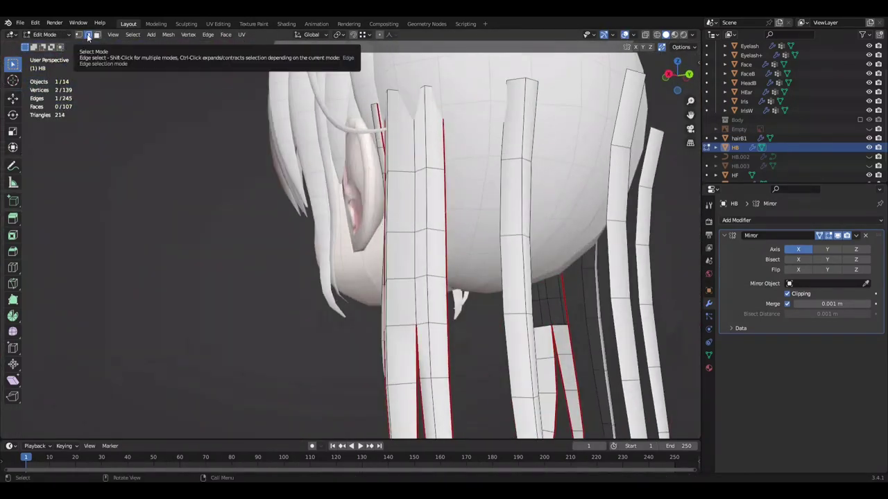
- In edge select mode, select a path of edges along the strand and save
click(87, 34)
ctrl+click(442, 293)
mouse_move(442, 293)
middle_down()
mouse_move(442, 218)
mouse_move(264, 305)
mouse_move(564, 220)
mouse_move(523, 226)
mouse_move(485, 215)
mouse_move(397, 163)
middle_up()
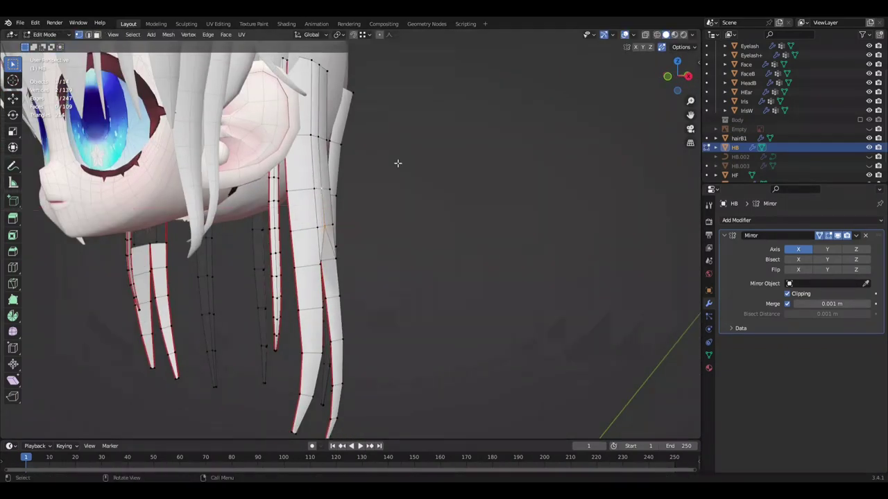
mouse_move(320, 142)
middle_down()
mouse_move(316, 181)
mouse_move(273, 210)
mouse_move(438, 222)
mouse_move(536, 291)
mouse_move(444, 246)
mouse_move(352, 151)
mouse_move(514, 174)
mouse_move(392, 173)
mouse_move(346, 191)
middle_up()
scroll(315, 197, up, 5)
key(ctrl+s)
- Slide the selected strand edges sideways along X
right_click(536, 290)
key(g)
key(x)
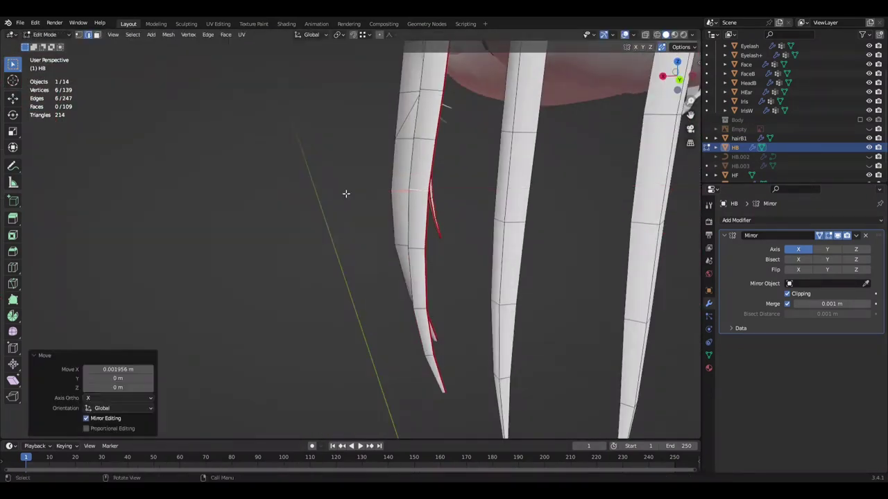
scroll(346, 194, down, 3)
key(alt+a)
mouse_move(254, 278)
middle_down()
mouse_move(519, 274)
mouse_move(407, 231)
mouse_move(261, 206)
mouse_move(382, 237)
middle_up()
key(ctrl+s)
- Dissolve the extra edges on the strand and save
key(ctrl+x)
mouse_move(468, 297)
middle_down()
mouse_move(390, 292)
mouse_move(373, 237)
mouse_move(476, 374)
mouse_move(455, 284)
mouse_move(327, 264)
mouse_move(412, 221)
middle_up()
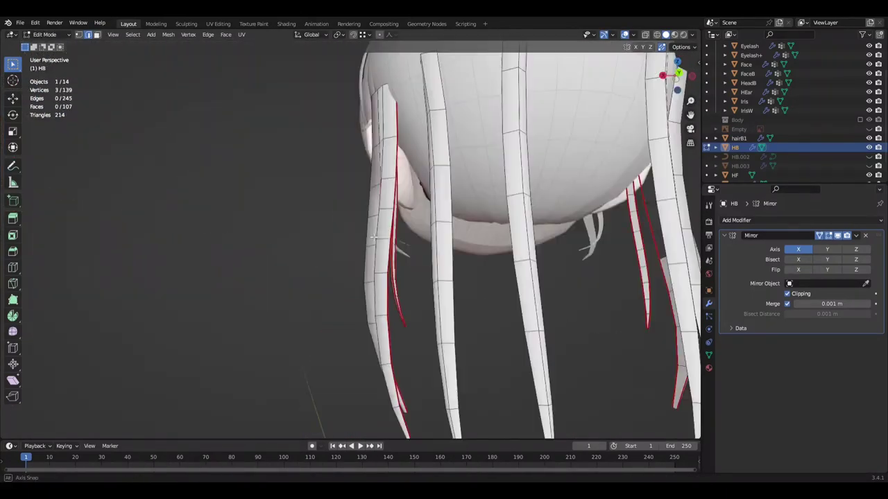
right_click(476, 374)
key(alt+a)
key(ctrl+s)
- Select the linked filler strand and scale it into the gap beneath the back hair
ctrl+click(374, 169)
scroll(558, 270, up, 1)
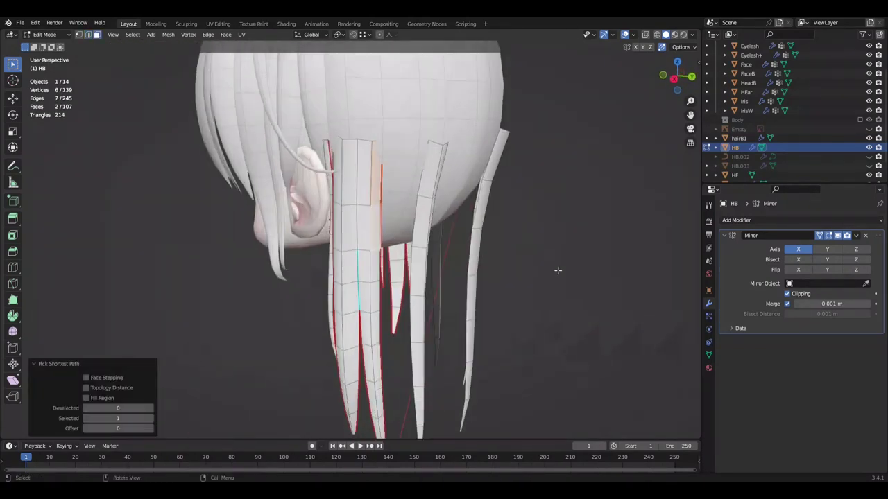
middle_drag(375, 264, 588, 270)
click(631, 287)
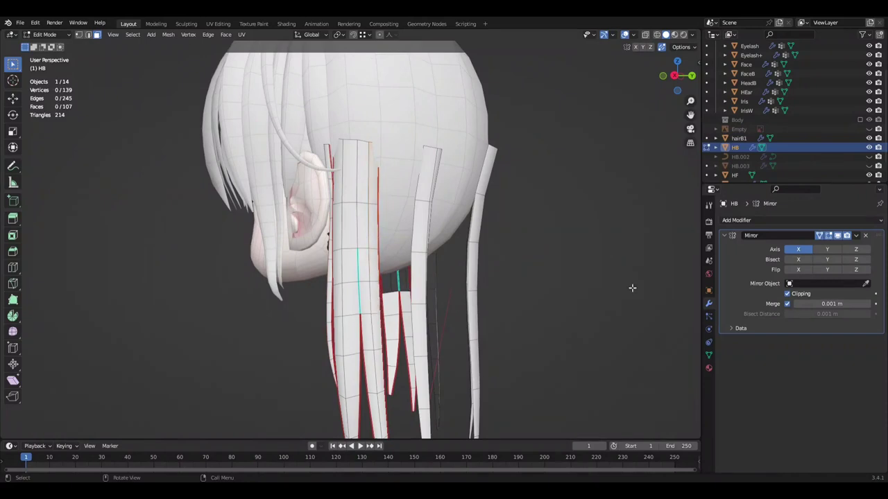
mouse_move(610, 302)
middle_down()
mouse_move(594, 296)
mouse_move(619, 282)
middle_up()
mouse_move(544, 283)
middle_down()
mouse_move(485, 260)
mouse_move(576, 247)
middle_up()
key(ctrl+l)
key(s)
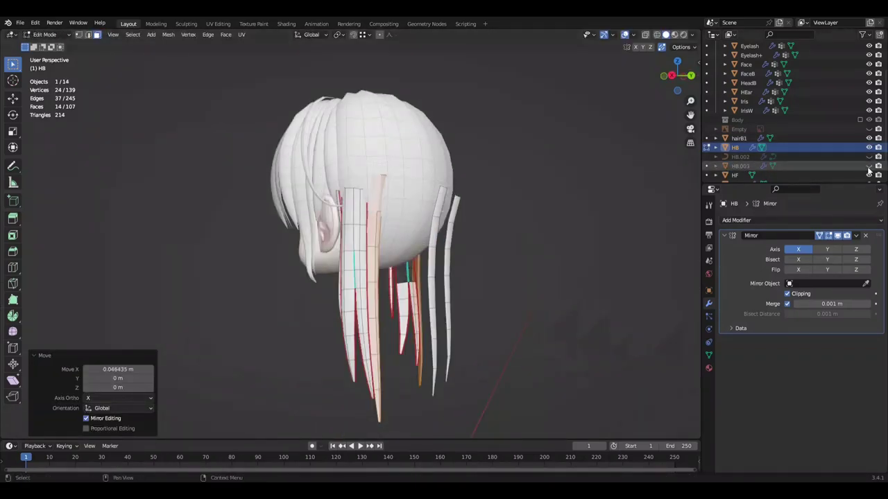
middle_drag(448, 236, 406, 319)
- Reduce the selection back to the strand tip and save the file
key(ctrl+z)
key(ctrl+z)
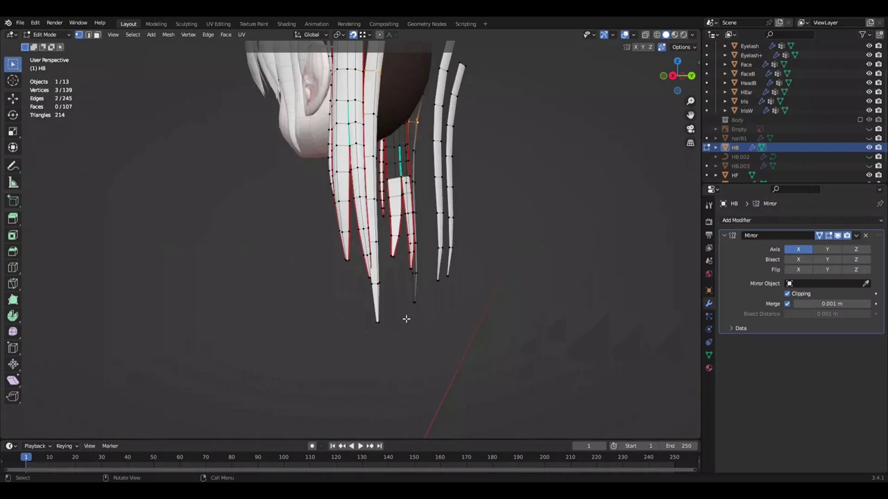
middle_drag(369, 292, 389, 223)
key(ctrl+z)
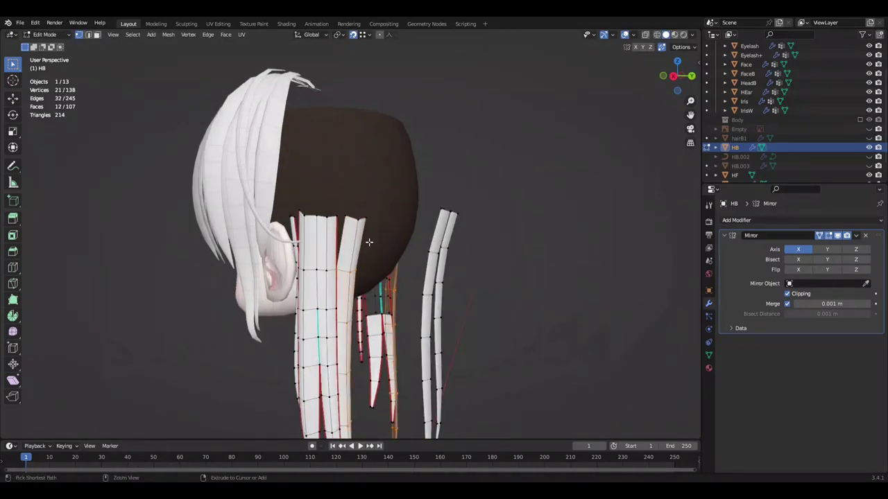
key(ctrl+z)
key(ctrl+s)
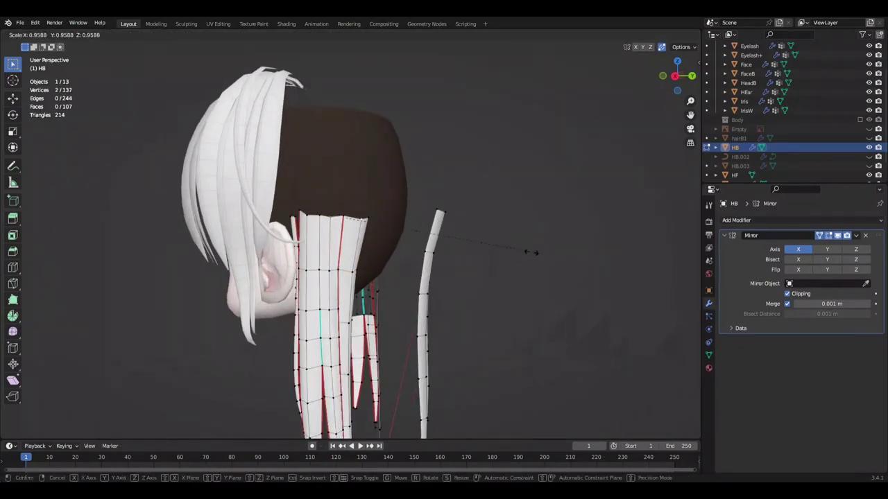
middle_drag(457, 237, 417, 196)
key(ctrl+shift+z)
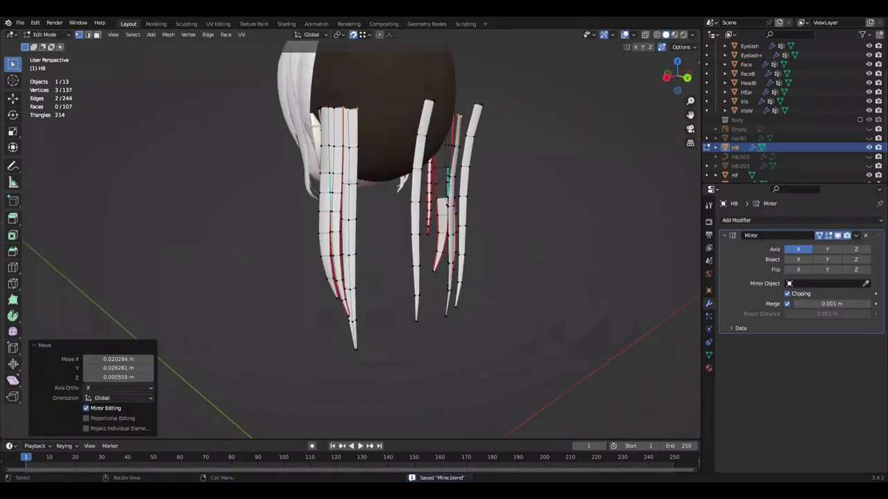
mouse_move(324, 224)
middle_down()
mouse_move(210, 194)
mouse_move(478, 226)
mouse_move(408, 229)
mouse_move(344, 201)
middle_up()
- Add a loop cut across the filler strand and select its top edge
key(ctrl+shift+z)
key(g)
key(x)
key(Escape)
key(ctrl+z)
click(344, 201)
key(KP_Decimal)
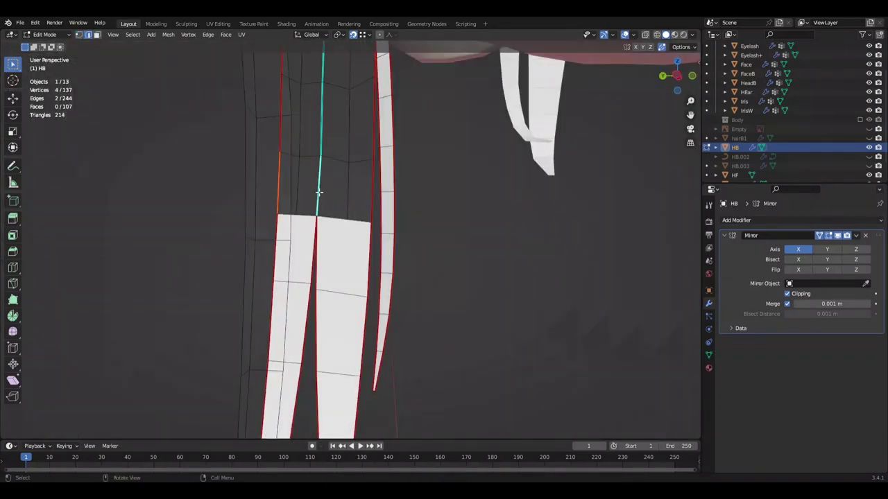
- Move a filler-strand vertex onto its neighbour so the overlapping vertices merge
key(f)
mouse_move(336, 120)
middle_down()
mouse_move(297, 174)
mouse_move(406, 224)
mouse_move(367, 244)
mouse_move(472, 239)
mouse_move(388, 217)
middle_up()
key(ctrl+z)
mouse_move(491, 239)
middle_down()
mouse_move(437, 254)
mouse_move(301, 238)
mouse_move(388, 222)
mouse_move(399, 211)
middle_up()
key(g)
click(392, 216)
- In front orthographic view, rotate and reposition vertices to line up the filler strip
scroll(402, 210, down, 3)
scroll(392, 246, up, 3)
middle_drag(392, 246, 366, 252)
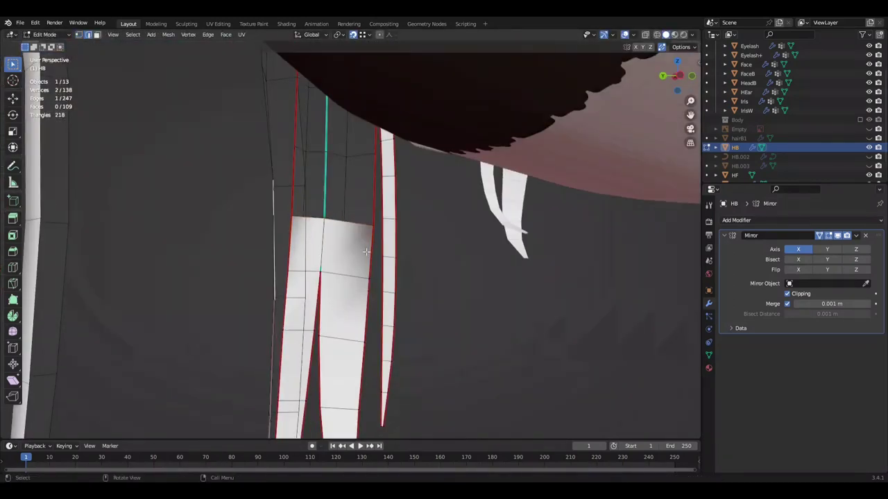
key(KP_1)
key(r)
scroll(547, 221, down, 3)
mouse_move(529, 231)
middle_down()
mouse_move(513, 232)
mouse_move(485, 208)
mouse_move(524, 211)
mouse_move(389, 201)
mouse_move(375, 219)
mouse_move(456, 199)
mouse_move(412, 156)
mouse_move(521, 202)
mouse_move(229, 204)
mouse_move(300, 311)
mouse_move(416, 208)
middle_up()
scroll(485, 208, up, 5)
key(g)
click(376, 208)
- Enable Face Orientation colours, then fill and flatten new faces between the strands
click(633, 35)
click(579, 222)
key(j)
key(ctrl+l)
right_click(457, 171)
- Raise the selected strand tip vertices 0.0309 m along Z
middle_drag(457, 171, 430, 208)
key(ctrl+s)
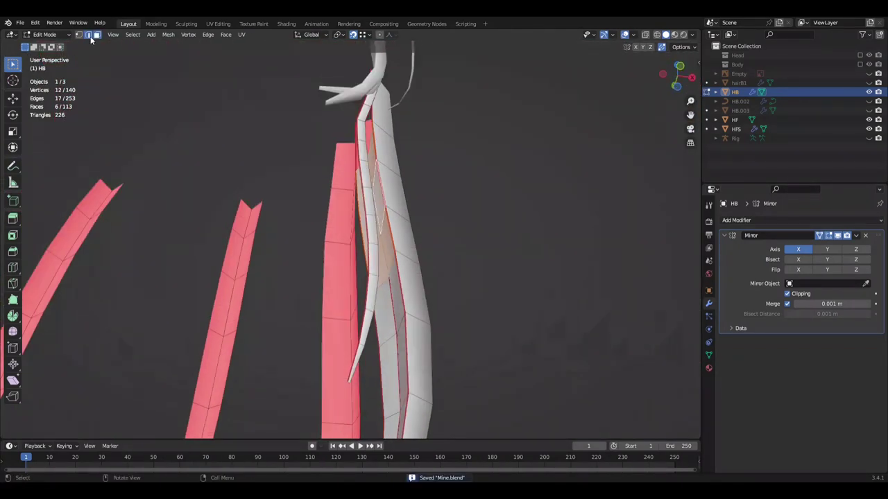
mouse_move(380, 177)
middle_down()
mouse_move(515, 279)
mouse_move(414, 291)
mouse_move(576, 235)
mouse_move(525, 230)
mouse_move(565, 250)
mouse_move(426, 236)
mouse_move(360, 258)
mouse_move(337, 233)
mouse_move(396, 238)
mouse_move(167, 222)
middle_up()
key(ctrl+s)
key(g)
click(337, 233)
key(g)
key(z)
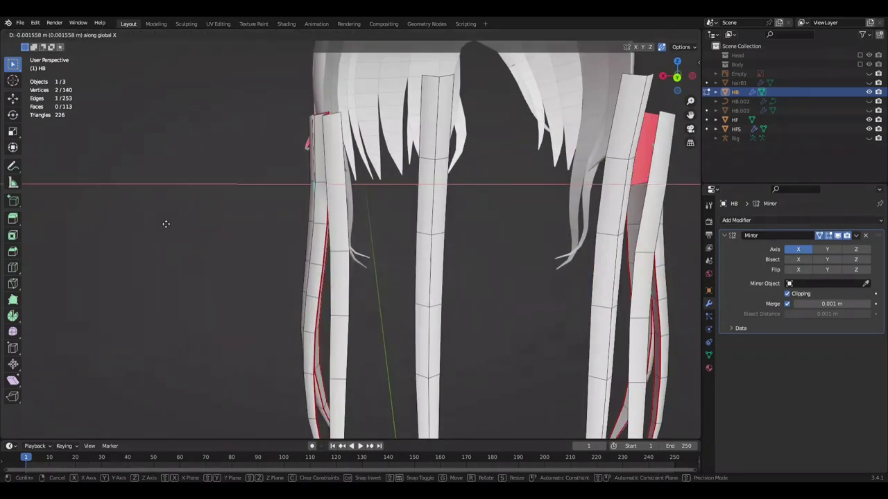
click(228, 244)
- Grow the selection along the strand and shift it along Y in Right Ortho view
scroll(228, 244, down, 3)
middle_drag(227, 244, 448, 258)
key(ctrl+KP_Add)
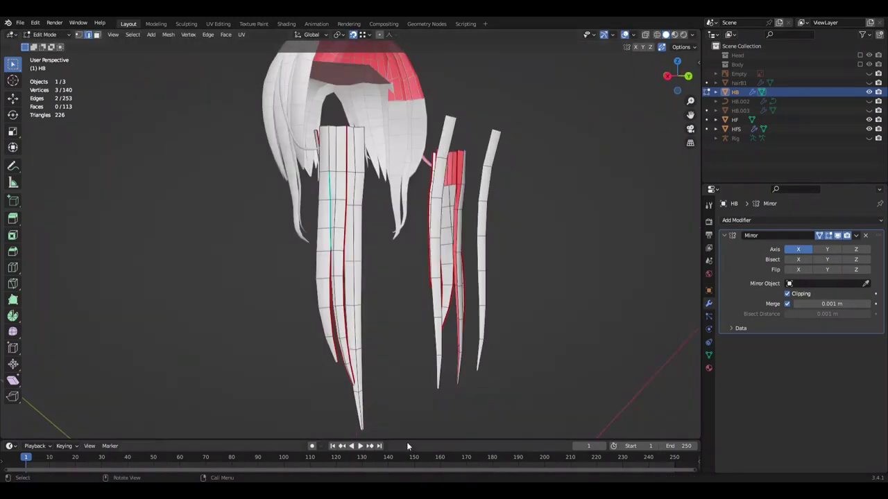
key(KP_3)
key(g)
key(y)
click(519, 369)
mouse_move(519, 369)
middle_down()
mouse_move(422, 362)
mouse_move(515, 351)
middle_up()
key(KP_3)
- Rotate the strand tip about Z by -10.1° and save Mine.blend
key(r)
key(z)
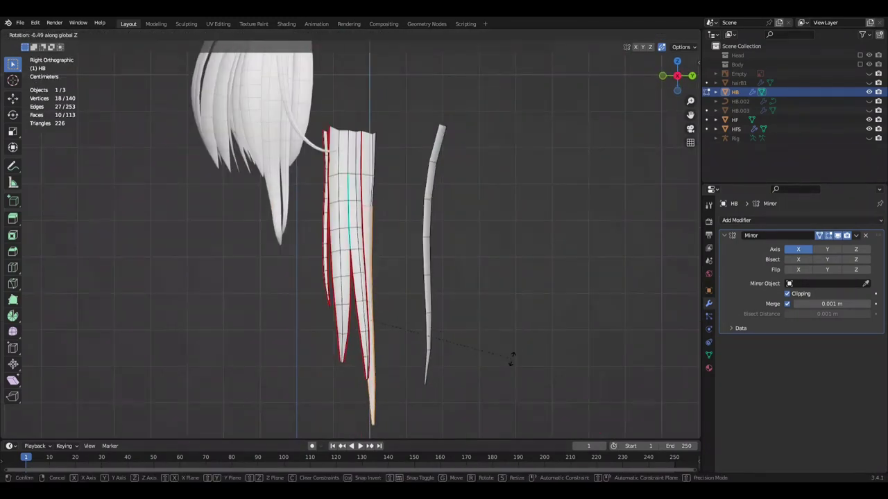
key(alt+a)
key(ctrl+s)
middle_drag(554, 327, 392, 324)
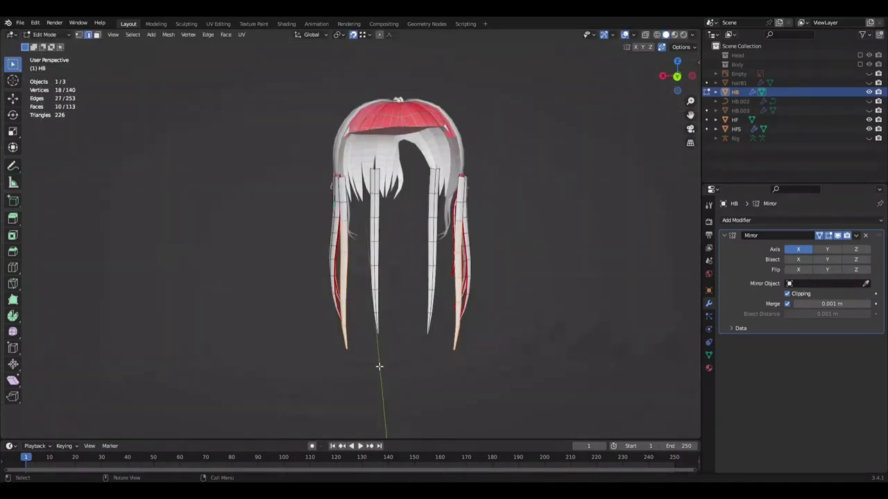
key(Escape)
mouse_move(491, 346)
middle_down()
mouse_move(396, 351)
mouse_move(341, 373)
mouse_move(421, 368)
mouse_move(257, 355)
mouse_move(377, 343)
mouse_move(506, 353)
mouse_move(486, 361)
mouse_move(318, 350)
mouse_move(406, 386)
mouse_move(451, 340)
middle_up()
key(ctrl+z)
key(ctrl+shift+z)
- Try a further Y move of the tip selection, cancel it, and save
key(g)
key(y)
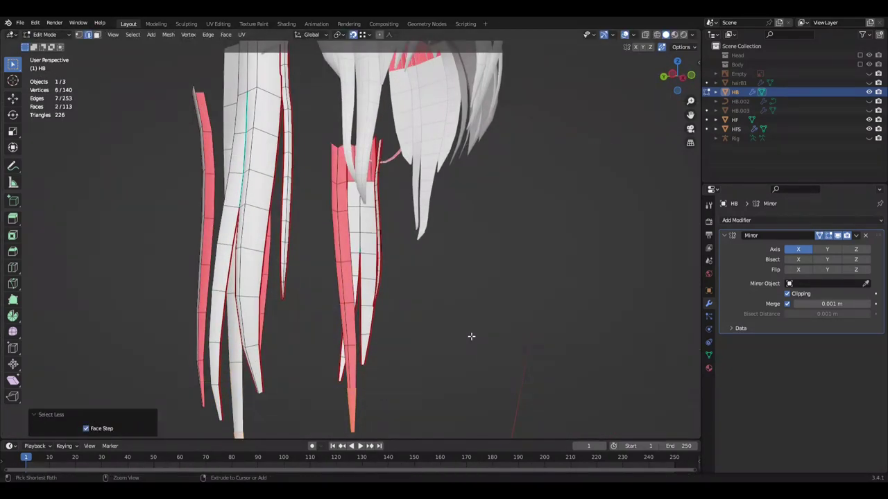
key(Escape)
key(KP_3)
key(ctrl+z)
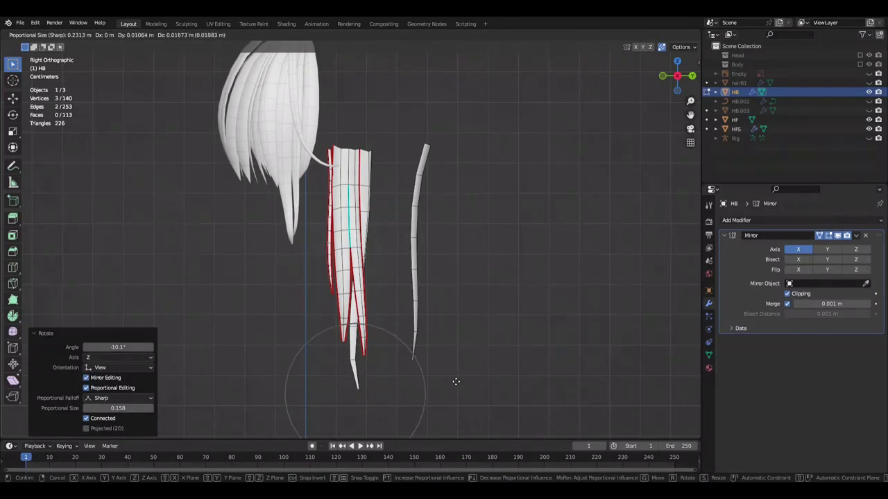
key(Escape)
scroll(392, 208, up, 4)
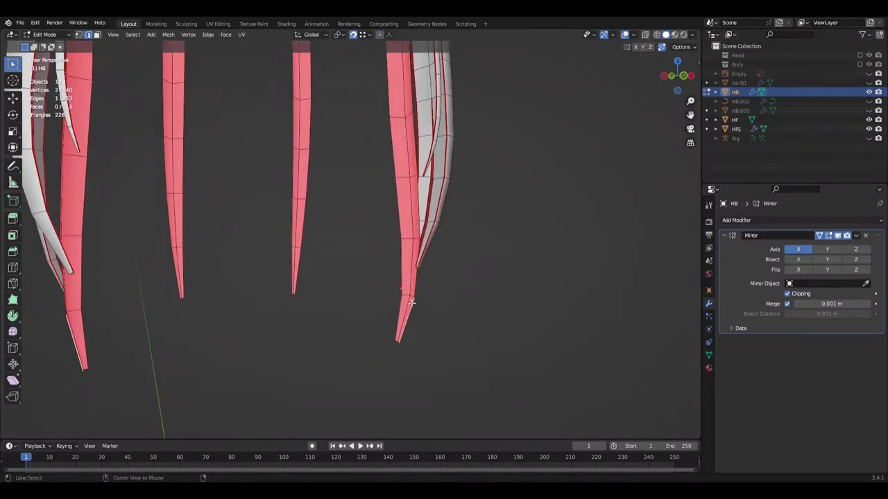
key(ctrl+s)
- Bridge the selected strand edge loops with LoopTools to fill a short strip of faces
middle_drag(417, 292, 535, 287)
scroll(535, 286, up, 3)
ctrl+click(389, 278)
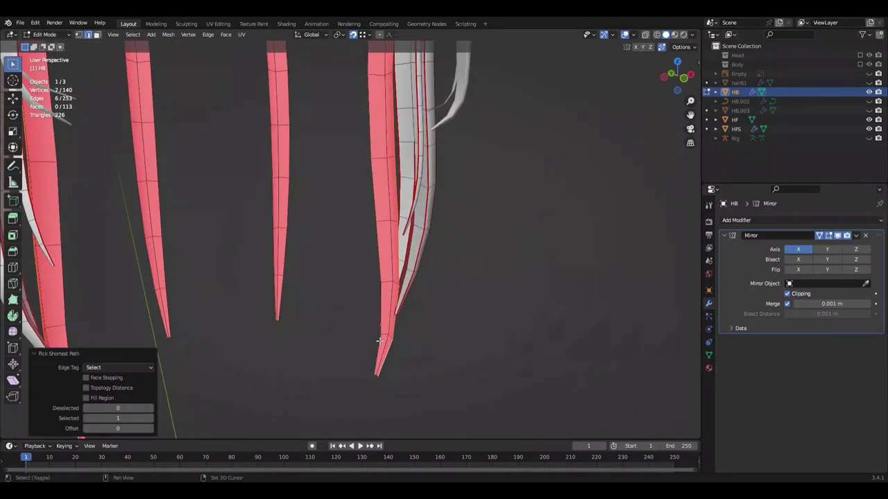
right_click(478, 388)
click(540, 177)
- Select the new strip's vertices and test a slight rotation, then cancel
middle_drag(541, 178, 340, 182)
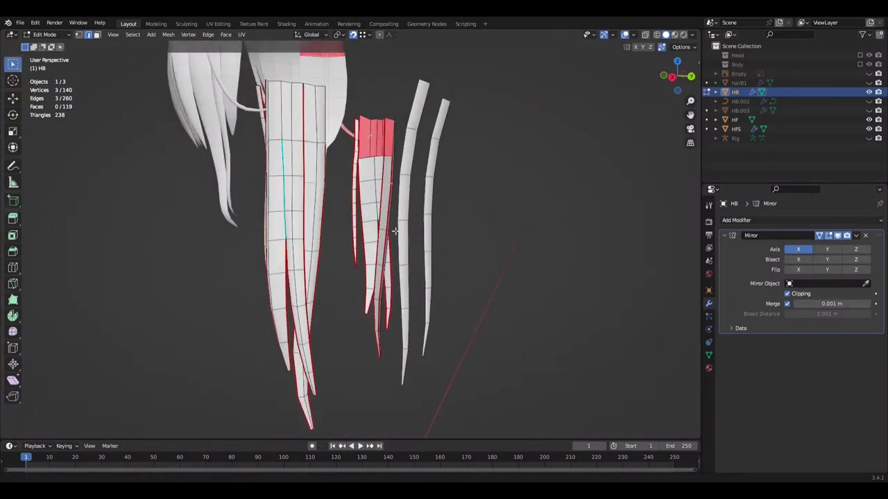
key(r)
click(526, 231)
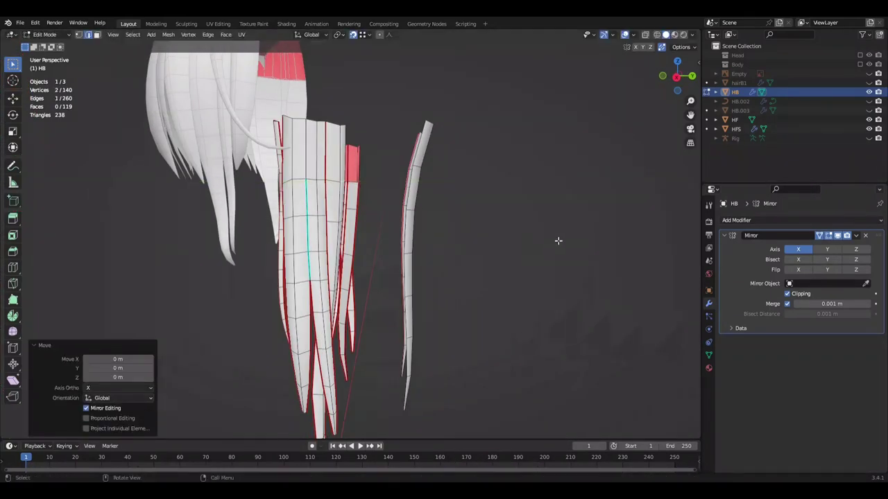
key(Escape)
middle_drag(561, 276, 196, 309)
- Add an edge loop across the strand and rotate the grown tip selection in Back Ortho
key(ctrl+s)
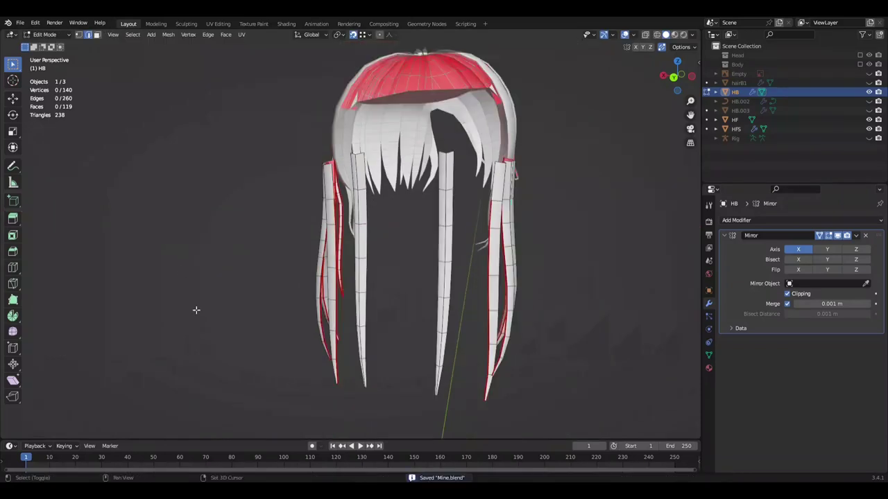
key(ctrl+r)
click(336, 200)
middle_drag(336, 201, 347, 363)
key(ctrl+KP_1)
key(ctrl+KP_Add)
key(r)
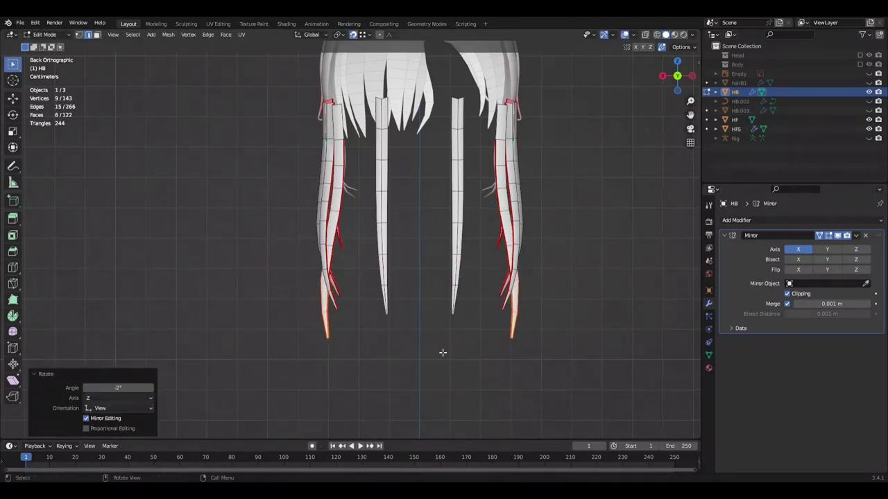
- Grow the tip selection and move it sideways along X
mouse_move(154, 260)
middle_down()
mouse_move(471, 264)
mouse_move(459, 297)
mouse_move(417, 326)
middle_up()
key(ctrl+KP_1)
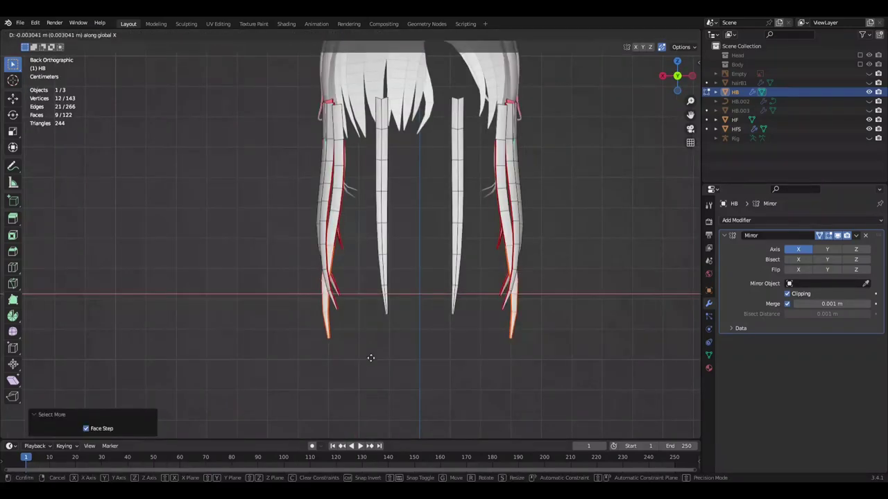
key(g)
key(x)
click(361, 354)
mouse_move(378, 353)
middle_down()
mouse_move(570, 370)
mouse_move(456, 335)
mouse_move(242, 330)
mouse_move(262, 331)
middle_up()
- Shrink the selection row by row and shift the remaining tips along X
key(ctrl+KP_Subtract)
key(g)
key(x)
key(ctrl+KP_Subtract)
key(g)
key(x)
click(242, 331)
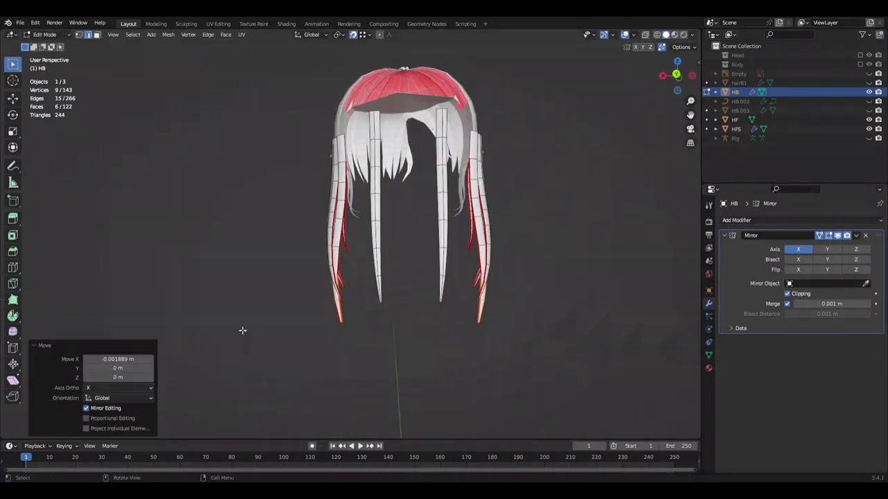
- Grow the selection by one row and move it along X again
mouse_move(165, 332)
middle_down()
mouse_move(430, 325)
mouse_move(271, 339)
middle_up()
key(ctrl+KP_Add)
key(g)
key(x)
click(212, 276)
mouse_move(212, 276)
middle_down()
mouse_move(305, 316)
mouse_move(159, 234)
mouse_move(168, 226)
mouse_move(509, 270)
middle_up()
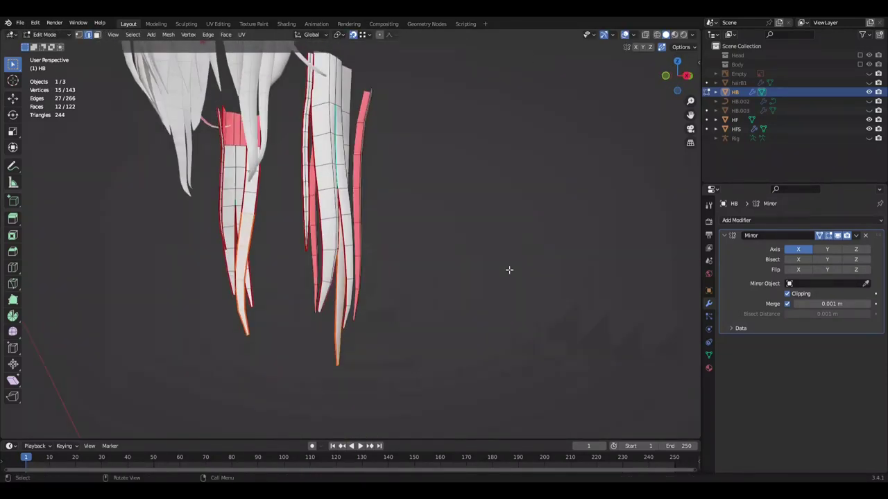
- Select the strand tip vertices and rotate the tip in side ortho view
mouse_move(342, 310)
middle_down()
mouse_move(503, 293)
mouse_move(485, 291)
middle_up()
middle_drag(300, 383, 495, 356)
key(KP_3)
key(ctrl+KP_Add)
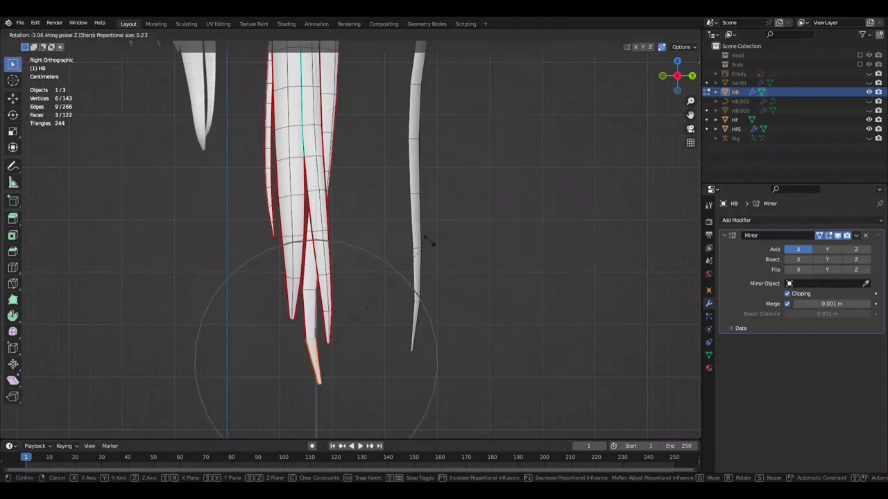
key(alt+a)
mouse_move(496, 305)
middle_down()
mouse_move(573, 292)
mouse_move(480, 331)
middle_up()
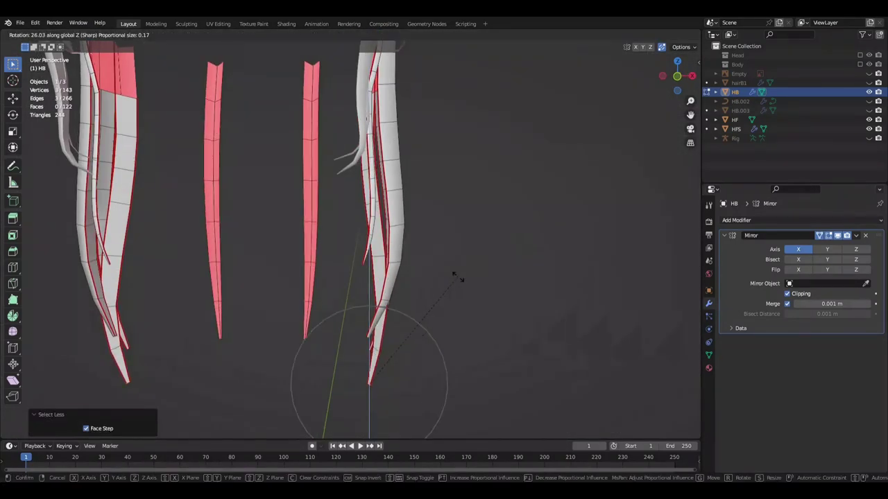
click(432, 286)
- Rotate the tip with proportional falloff and select an edge on the strand
mouse_move(432, 286)
middle_down()
mouse_move(531, 289)
mouse_move(562, 301)
middle_up()
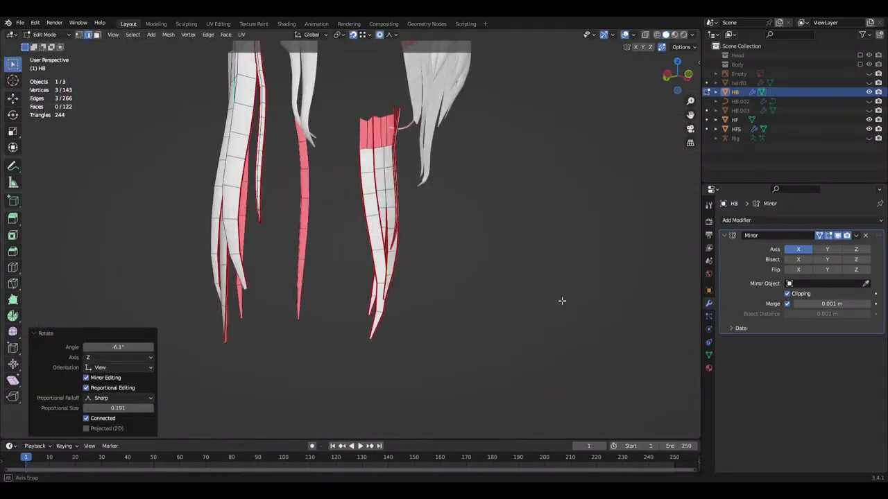
key(r)
click(461, 337)
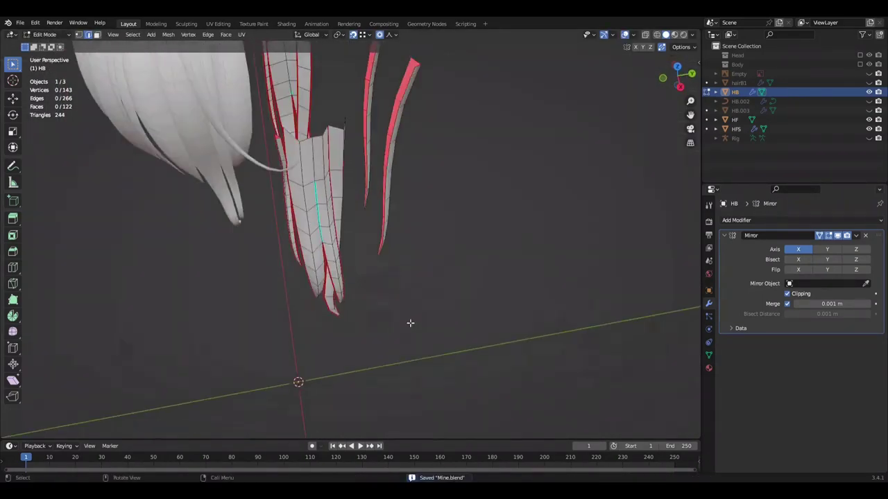
middle_drag(356, 179, 406, 332)
click(407, 332)
right_click(406, 332)
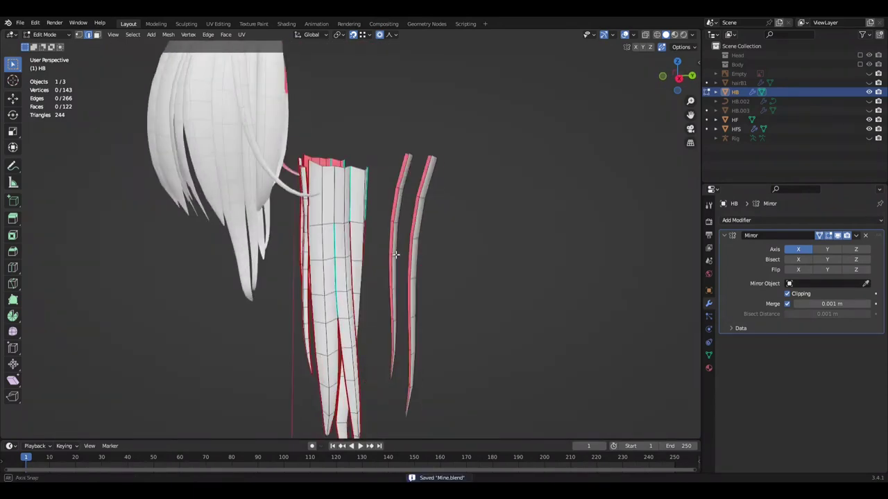
- Show the Head collection and unhide hairB1 to check the strands beside the ear
click(859, 54)
mouse_move(451, 183)
middle_down()
mouse_move(405, 143)
mouse_move(317, 219)
mouse_move(347, 208)
middle_up()
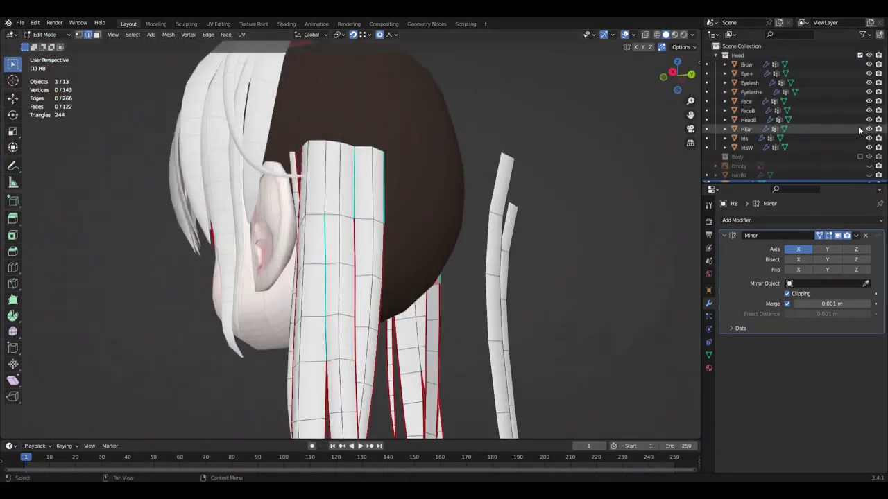
click(869, 83)
mouse_move(485, 180)
middle_down()
mouse_move(493, 164)
mouse_move(535, 176)
mouse_move(405, 186)
middle_up()
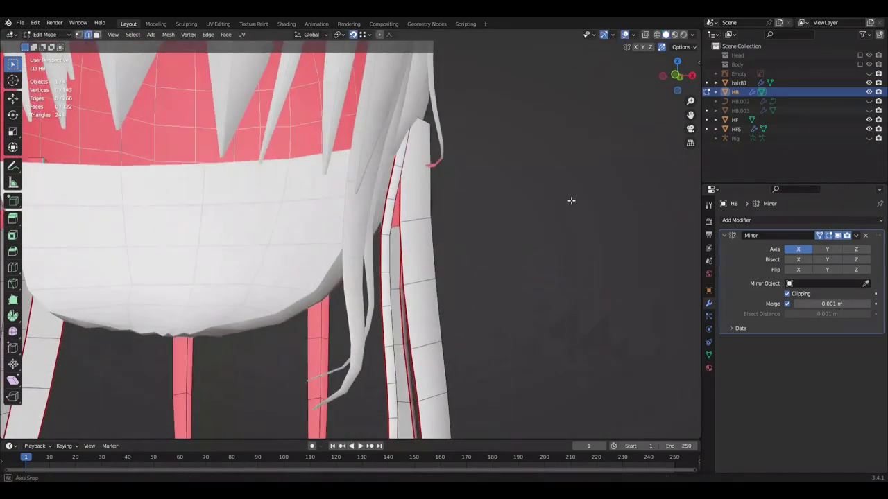
scroll(403, 180, up, 5)
mouse_move(558, 228)
middle_down()
mouse_move(536, 151)
mouse_move(452, 123)
mouse_move(451, 167)
mouse_move(517, 159)
mouse_move(522, 185)
mouse_move(425, 162)
mouse_move(473, 190)
mouse_move(531, 205)
mouse_move(224, 202)
mouse_move(515, 259)
mouse_move(596, 128)
mouse_move(528, 214)
mouse_move(520, 174)
middle_up()
click(521, 187)
- Select two strand-top vertices and move them along X toward the head
key(ctrl+s)
click(511, 109)
scroll(313, 149, up, 3)
ctrl+click(313, 148)
key(g)
key(x)
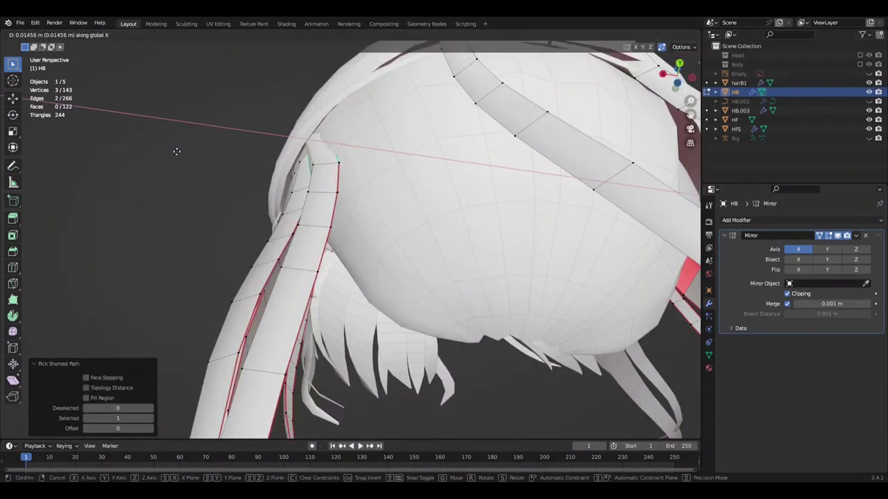
click(291, 143)
mouse_move(291, 143)
middle_down()
mouse_move(242, 246)
mouse_move(502, 299)
mouse_move(301, 238)
mouse_move(341, 283)
mouse_move(491, 197)
mouse_move(261, 220)
mouse_move(478, 197)
mouse_move(228, 159)
mouse_move(325, 134)
mouse_move(287, 192)
mouse_move(250, 202)
mouse_move(271, 217)
mouse_move(228, 204)
mouse_move(484, 122)
middle_up()
key(g)
key(x)
click(242, 246)
- Nudge a single top vertex along X and then along Y to sit against the head
key(g)
key(x)
click(491, 197)
key(g)
key(x)
click(228, 204)
key(g)
key(y)
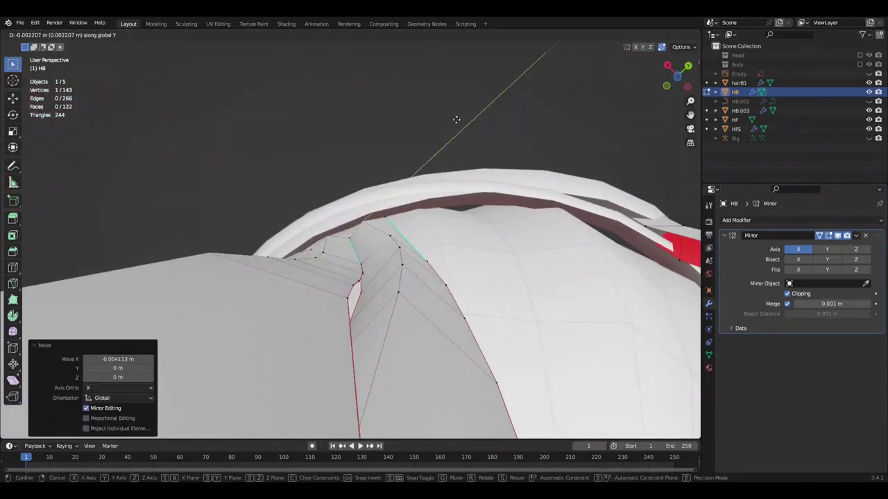
click(457, 120)
- Select paths of vertices along the strands and view them from the side
scroll(456, 119, down, 5)
ctrl+click(361, 355)
click(596, 306)
mouse_move(596, 305)
middle_down()
mouse_move(630, 296)
mouse_move(545, 290)
middle_up()
ctrl+click(614, 308)
click(566, 297)
scroll(545, 290, down, 3)
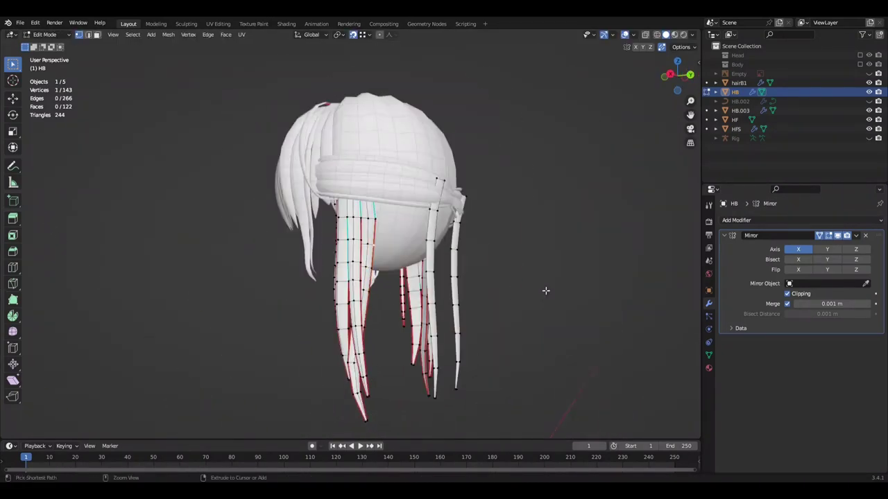
click(374, 236)
scroll(601, 278, up, 3)
mouse_move(402, 218)
middle_down()
mouse_move(588, 251)
mouse_move(629, 270)
middle_up()
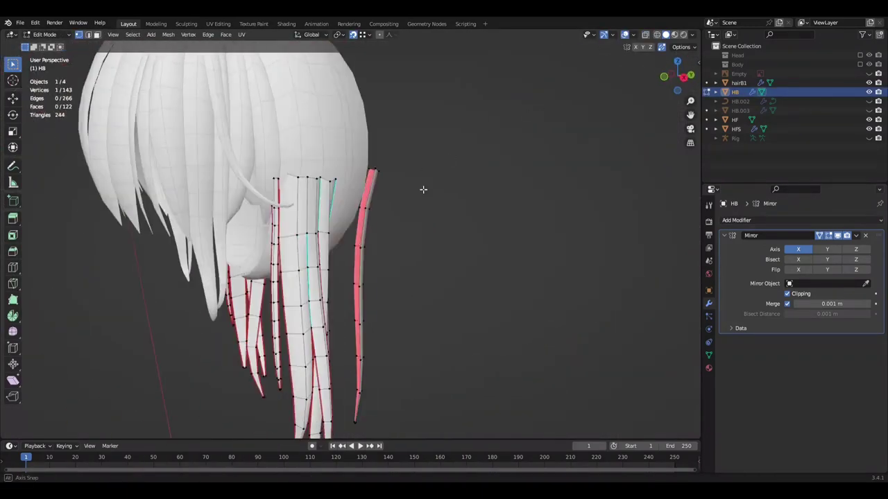
- Toggle HB.003 visibility and merge the two strand-top vertices at center
click(869, 110)
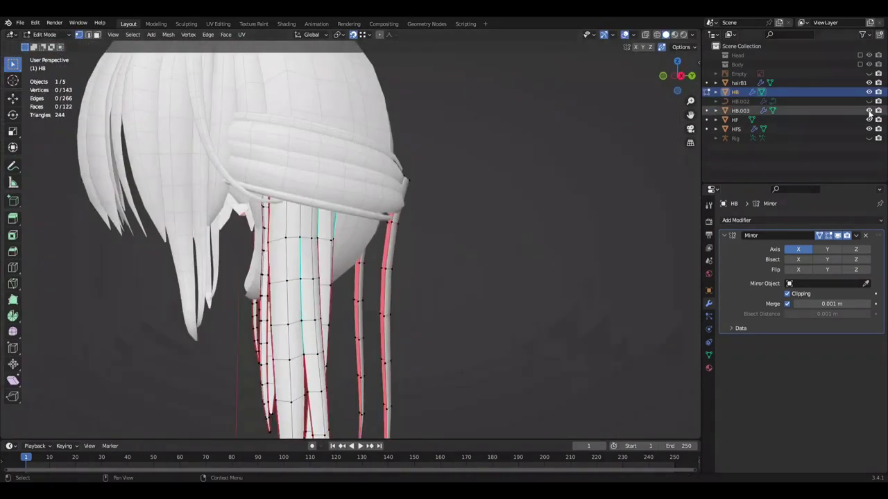
click(869, 110)
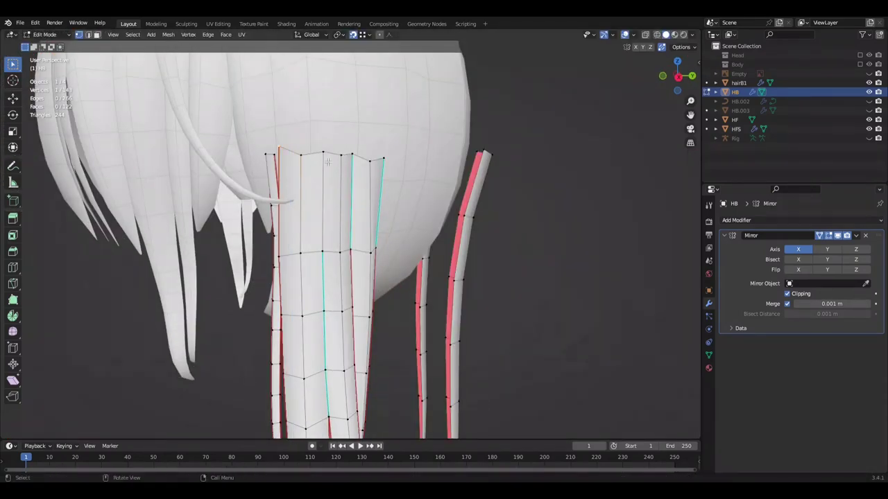
key(m)
click(545, 181)
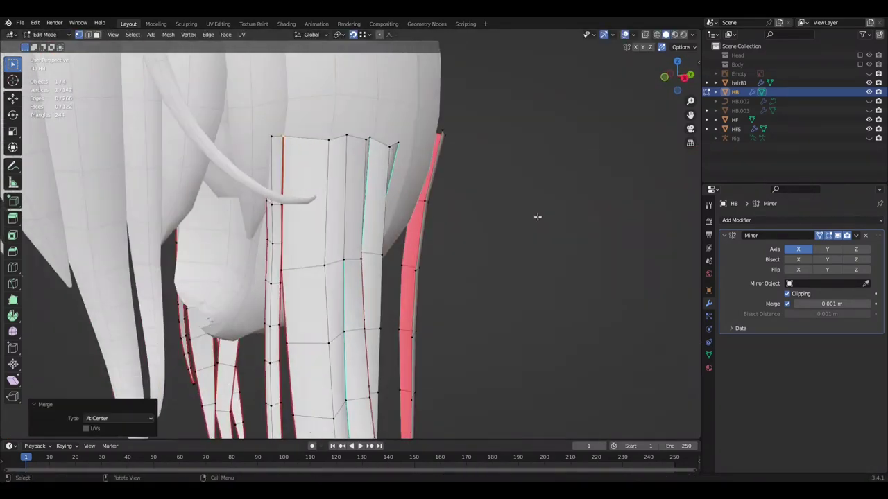
middle_drag(538, 217, 460, 254)
- Add a centred edge loop across the strand and rotate the strand by -1
key(ctrl+r)
click(323, 208)
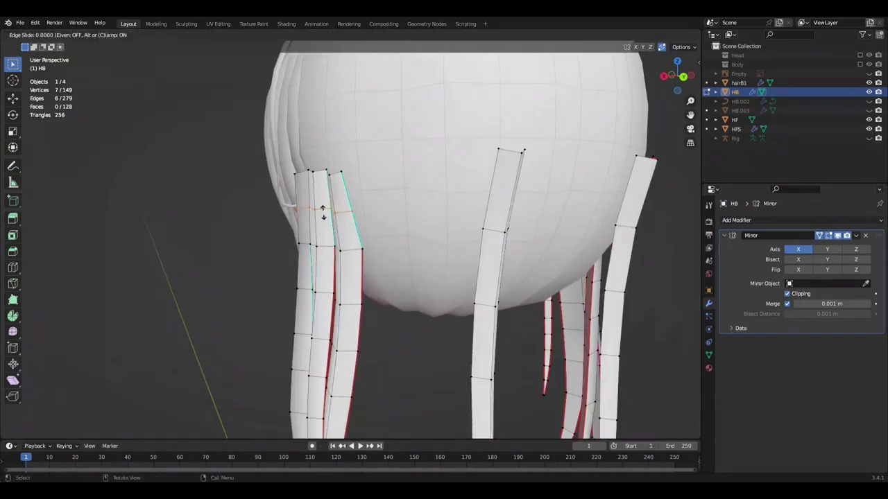
right_click(323, 211)
middle_drag(323, 211, 470, 319)
middle_drag(382, 380, 313, 307)
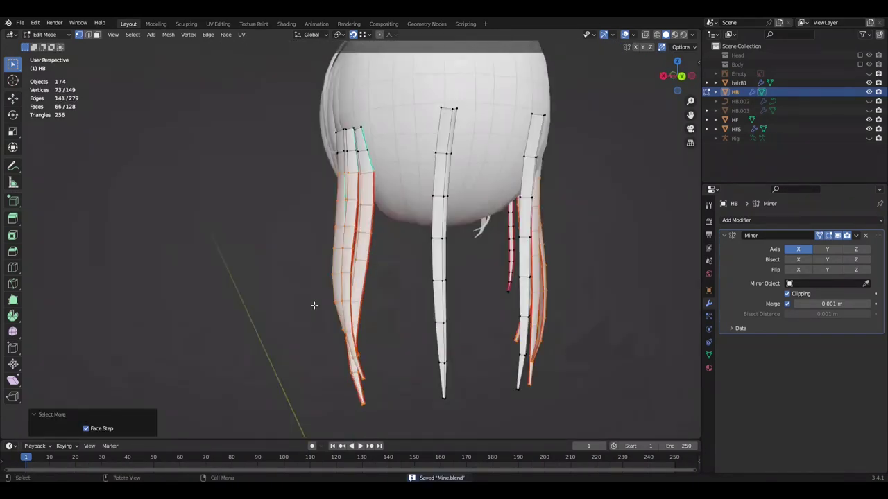
key(g)
key(x)
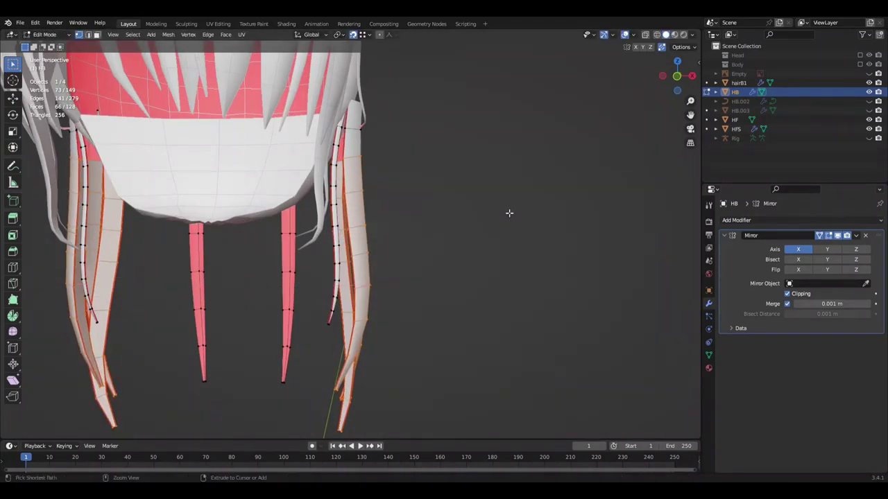
middle_drag(509, 212, 285, 219)
click(252, 224)
text(r-1)
click(254, 222)
mouse_move(254, 222)
middle_down()
mouse_move(464, 238)
mouse_move(323, 224)
middle_up()
- Move a single strand vertex along X and save the file
click(323, 224)
key(g)
key(x)
click(169, 245)
scroll(170, 245, up, 3)
mouse_move(169, 245)
middle_down()
mouse_move(204, 249)
mouse_move(162, 244)
mouse_move(159, 263)
mouse_move(366, 264)
mouse_move(199, 206)
mouse_move(475, 230)
mouse_move(402, 240)
mouse_move(298, 291)
mouse_move(494, 312)
mouse_move(485, 298)
mouse_move(438, 308)
mouse_move(542, 241)
mouse_move(604, 262)
middle_up()
key(ctrl+s)
- Select the whole strand, move it along Z, and extrude its end further down along Z
key(l)
key(ctrl+s)
key(g)
key(z)
mouse_move(285, 167)
middle_down()
mouse_move(500, 194)
mouse_move(559, 174)
mouse_move(535, 178)
mouse_move(481, 250)
mouse_move(550, 191)
mouse_move(485, 312)
mouse_move(357, 365)
middle_up()
key(e)
key(z)
click(559, 174)
- Grow the selection along the strand, reposition it along Y and vertically, then hide the headband
key(ctrl+KP_Add)
key(ctrl+KP_Add)
key(ctrl+KP_Add)
click(541, 303)
mouse_move(542, 303)
middle_down()
mouse_move(551, 246)
mouse_move(477, 174)
mouse_move(519, 199)
mouse_move(537, 173)
middle_up()
click(556, 239)
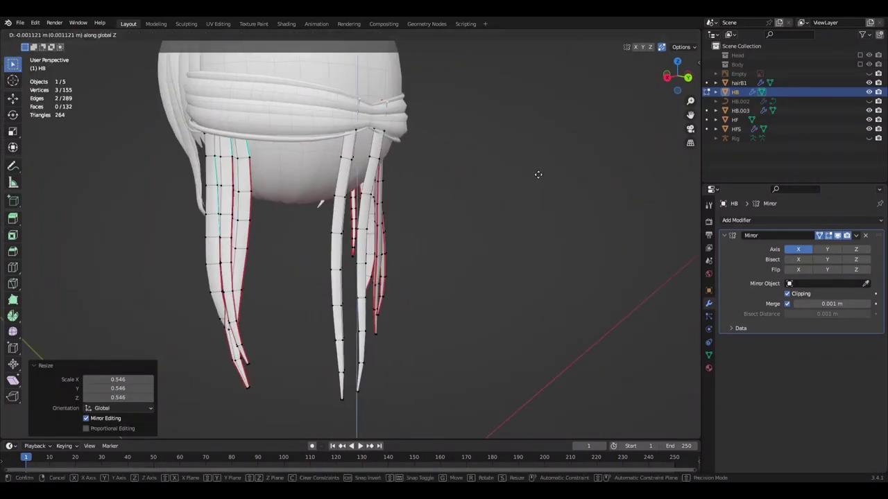
click(506, 173)
mouse_move(448, 127)
middle_down()
mouse_move(483, 117)
mouse_move(479, 148)
mouse_move(516, 115)
middle_up()
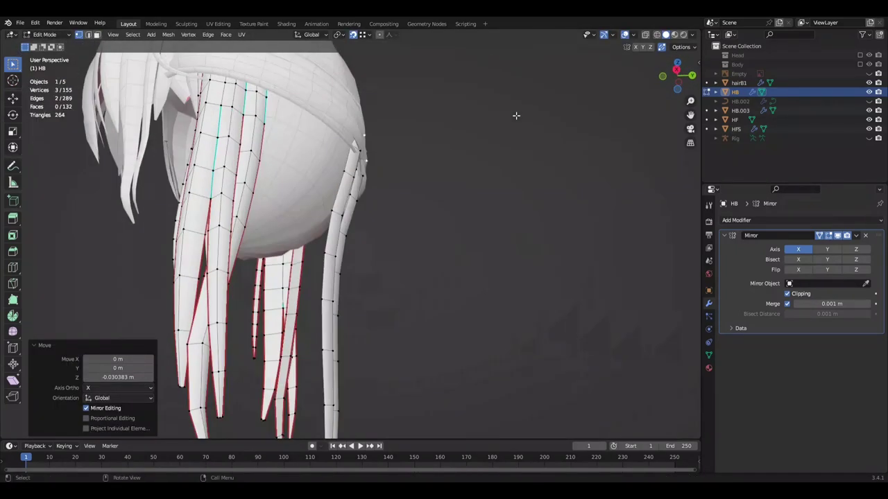
click(869, 110)
mouse_move(462, 267)
middle_down()
mouse_move(493, 232)
mouse_move(479, 266)
mouse_move(500, 250)
middle_up()
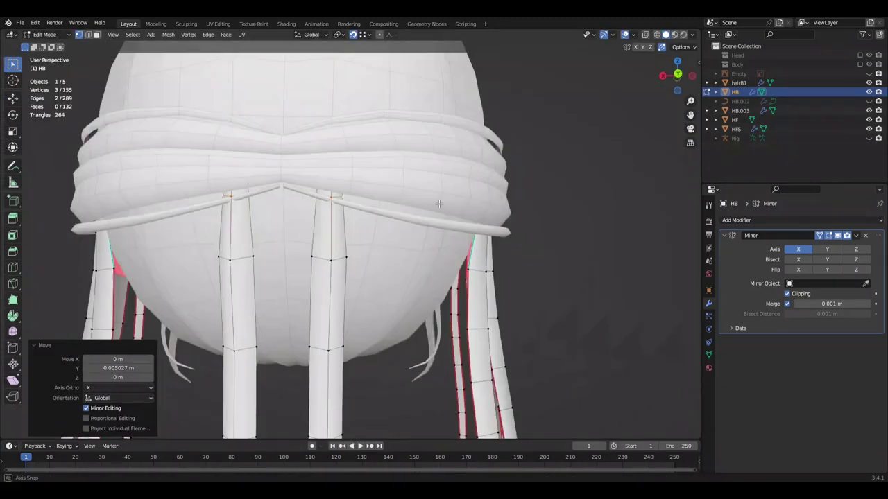
mouse_move(438, 204)
middle_down()
mouse_move(444, 236)
mouse_move(314, 208)
mouse_move(319, 249)
mouse_move(538, 183)
mouse_move(569, 198)
mouse_move(600, 264)
middle_up()
- Switch to editing the headband and lower its centre vertex along Z
key(alt+q)
key(ctrl+s)
click(318, 248)
key(g)
key(z)
scroll(569, 198, up, 3)
scroll(582, 201, down, 3)
click(599, 204)
- Move the headband vertices along Y with smooth falloff, then scale that section softly
key(g)
key(y)
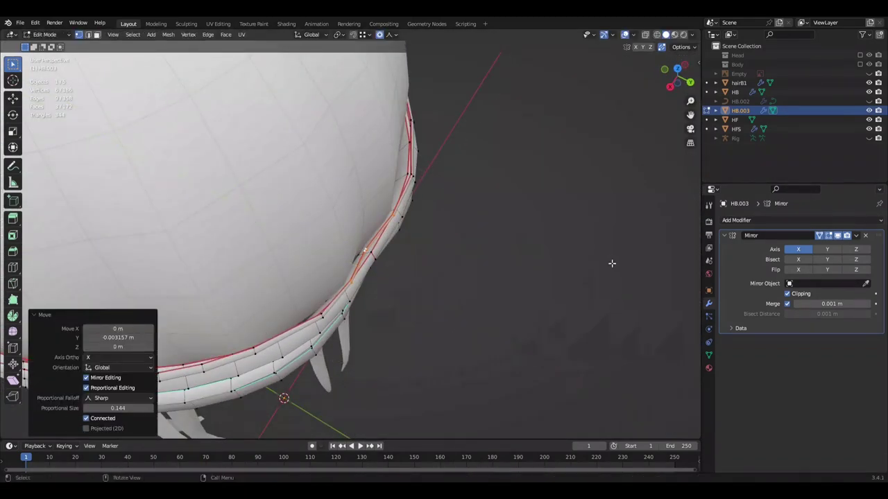
key(ctrl+KP_Subtract)
mouse_move(597, 265)
middle_down()
mouse_move(523, 300)
mouse_move(427, 292)
middle_up()
click(538, 303)
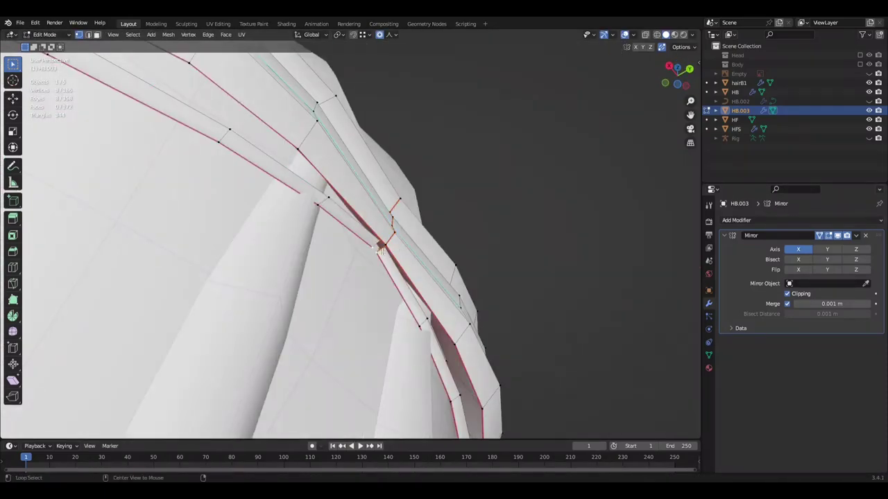
key(s)
click(470, 199)
mouse_move(476, 287)
middle_down()
mouse_move(332, 315)
mouse_move(471, 323)
mouse_move(529, 284)
mouse_move(522, 134)
mouse_move(502, 281)
middle_up()
- Push the headband edge along Y twice so it sits against the head
key(g)
key(y)
click(521, 135)
scroll(501, 282, up, 3)
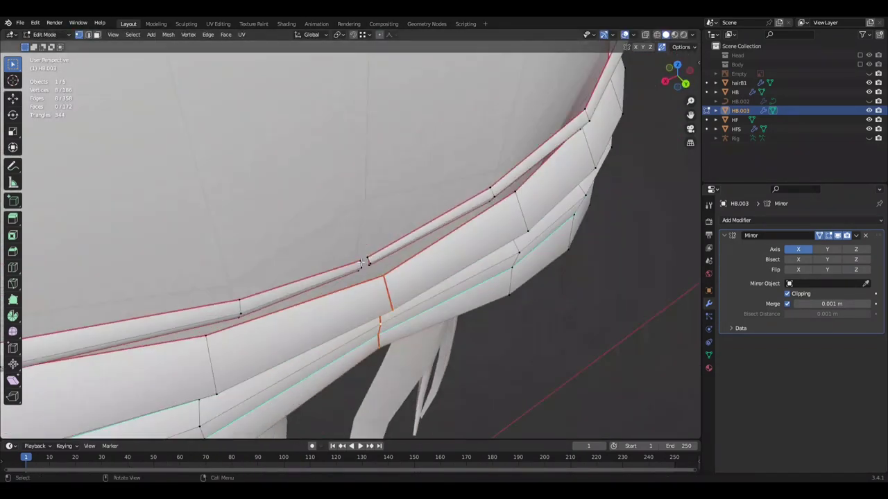
key(g)
key(y)
click(496, 307)
key(ctrl+KP_1)
key(KP_8)
scroll(291, 201, up, 2)
- Select a headband vertex and move the new loop along Y, viewed from behind
click(251, 233)
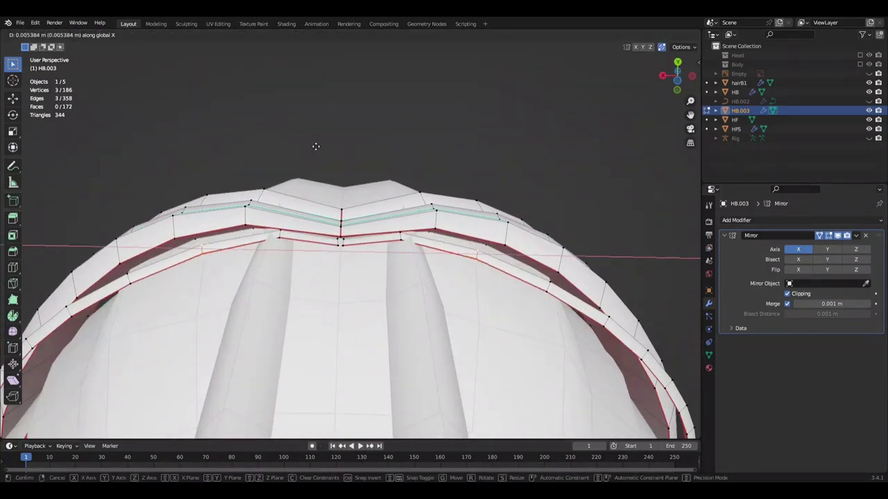
key(g)
key(y)
click(279, 234)
mouse_move(419, 135)
middle_down()
mouse_move(279, 234)
mouse_move(414, 199)
middle_up()
key(ctrl+KP_1)
- Shift headband vertices along X, adjust three more vertices, and save the file
key(g)
key(x)
click(350, 139)
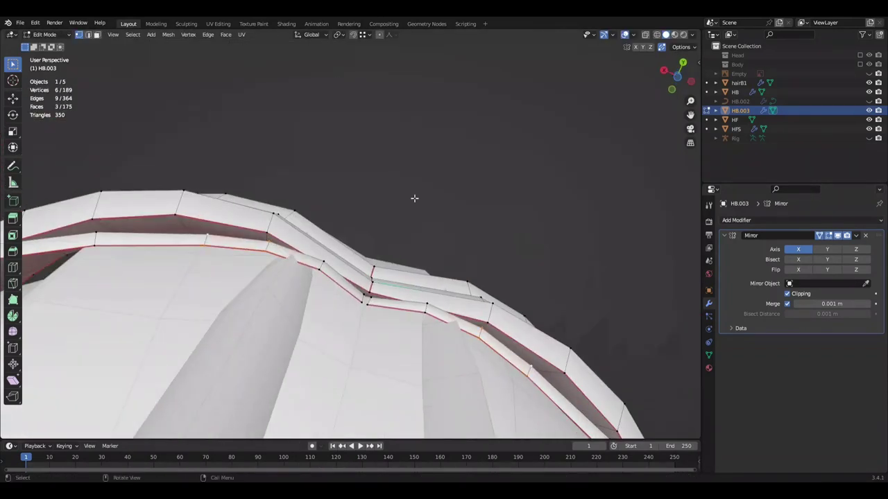
click(410, 220)
key(g)
click(445, 167)
key(ctrl+s)
- Select a headband edge loop and try moving it along X and Z, cancelling both
middle_drag(445, 166, 438, 249)
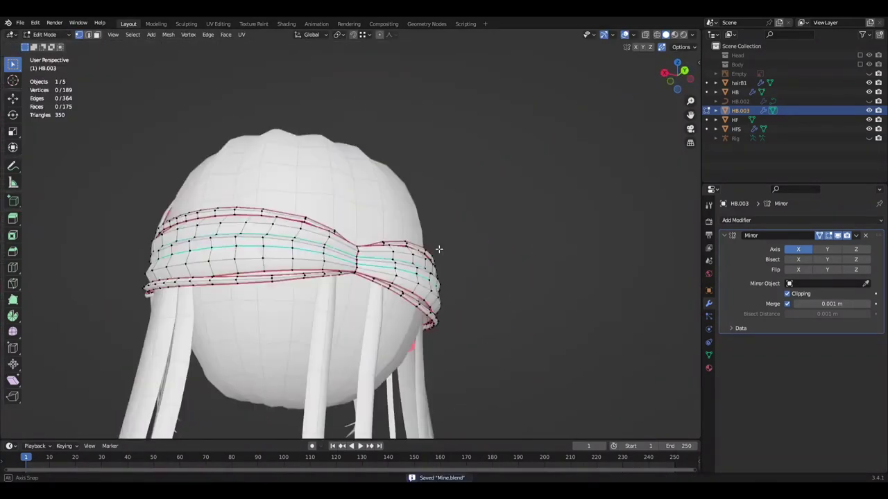
middle_drag(287, 263, 231, 273)
alt+click(231, 273)
mouse_move(354, 217)
middle_down()
mouse_move(385, 144)
mouse_move(347, 222)
mouse_move(412, 246)
mouse_move(393, 237)
mouse_move(386, 301)
mouse_move(343, 280)
mouse_move(216, 258)
mouse_move(406, 246)
mouse_move(388, 291)
mouse_move(326, 259)
middle_up()
key(g)
key(x)
scroll(352, 212, up, 4)
key(g)
key(z)
right_click(406, 249)
right_click(399, 229)
- Move a strand vertex along Y, hide the headband, and push a strand's top vertex back
key(g)
key(y)
click(216, 258)
click(869, 110)
mouse_move(367, 175)
middle_down()
mouse_move(457, 277)
mouse_move(460, 208)
middle_up()
click(291, 189)
mouse_move(291, 189)
middle_down()
mouse_move(262, 208)
mouse_move(510, 186)
middle_up()
click(262, 208)
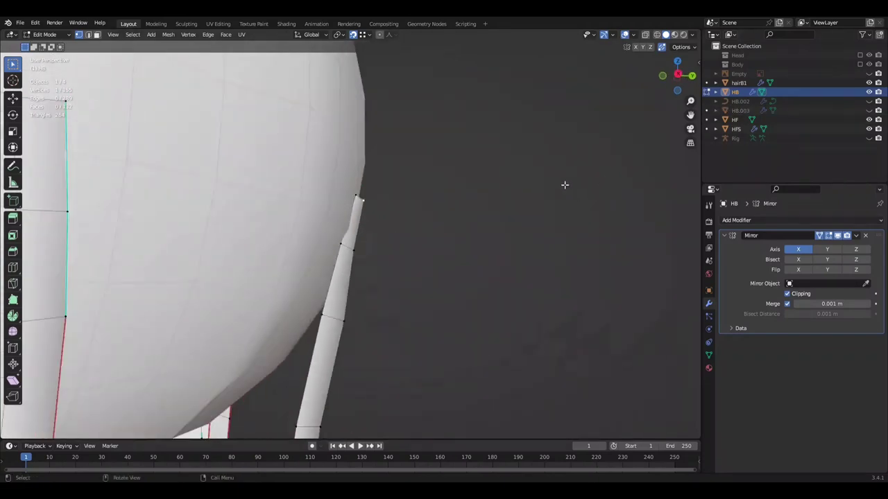
middle_drag(565, 184, 208, 252)
- In right side view, push the strand vertices along Y against the back of the head, then save
click(214, 258)
key(KP_3)
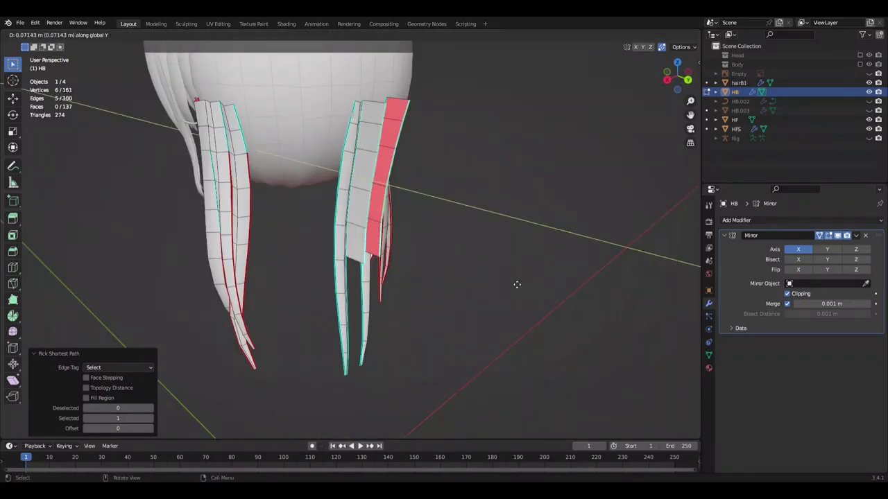
scroll(534, 174, up, 5)
mouse_move(540, 184)
middle_down()
mouse_move(554, 201)
mouse_move(483, 143)
mouse_move(432, 123)
mouse_move(495, 188)
mouse_move(523, 155)
mouse_move(511, 266)
mouse_move(503, 186)
mouse_move(534, 167)
mouse_move(490, 145)
mouse_move(316, 273)
mouse_move(535, 168)
mouse_move(515, 153)
middle_up()
key(g)
key(y)
click(547, 190)
key(g)
key(y)
click(561, 188)
key(ctrl+s)
- Shift the strands along X to space them, save, then select the centre strand's bottom vertices
key(g)
key(x)
click(626, 186)
mouse_move(627, 186)
middle_down()
mouse_move(317, 175)
mouse_move(287, 192)
mouse_move(109, 212)
mouse_move(780, 124)
mouse_move(597, 228)
mouse_move(438, 278)
middle_up()
key(alt+a)
key(ctrl+s)
mouse_move(589, 240)
middle_down()
mouse_move(450, 115)
mouse_move(533, 278)
middle_up()
right_click(605, 204)
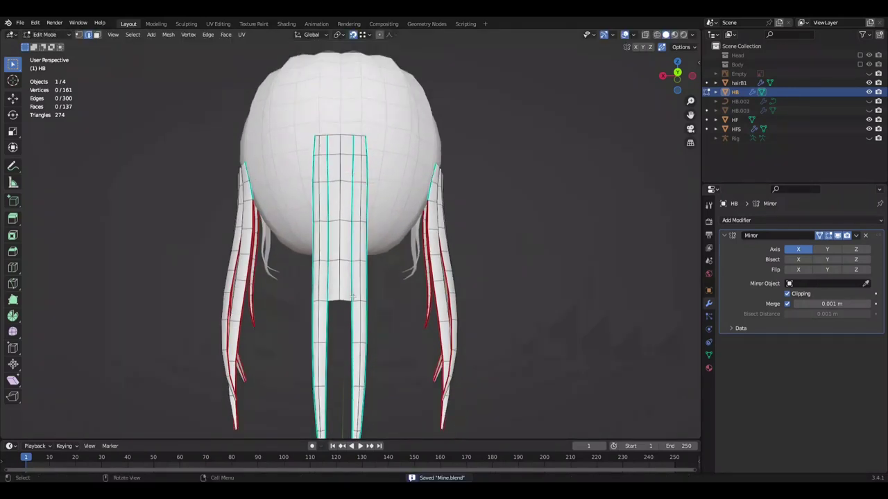
scroll(355, 175, up, 2)
click(355, 175)
- Shift the selected strand vertices along X and orbit to a centred back view
key(g)
key(x)
click(377, 234)
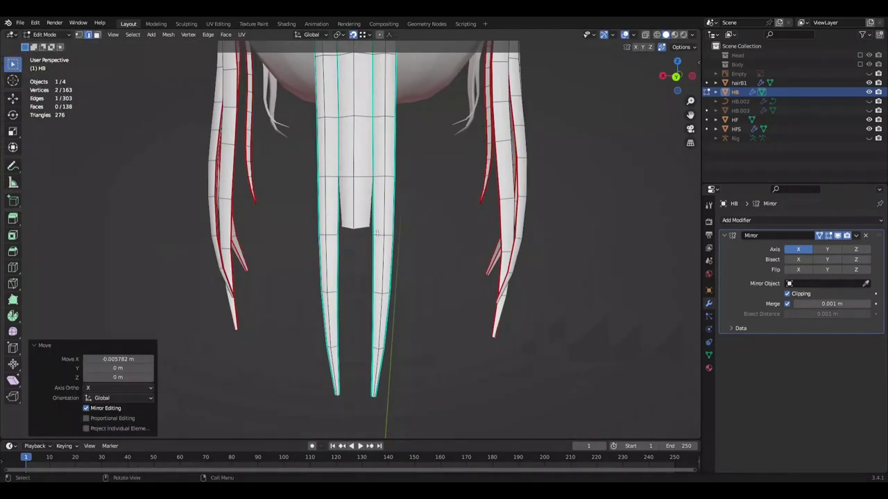
middle_drag(400, 307, 353, 303)
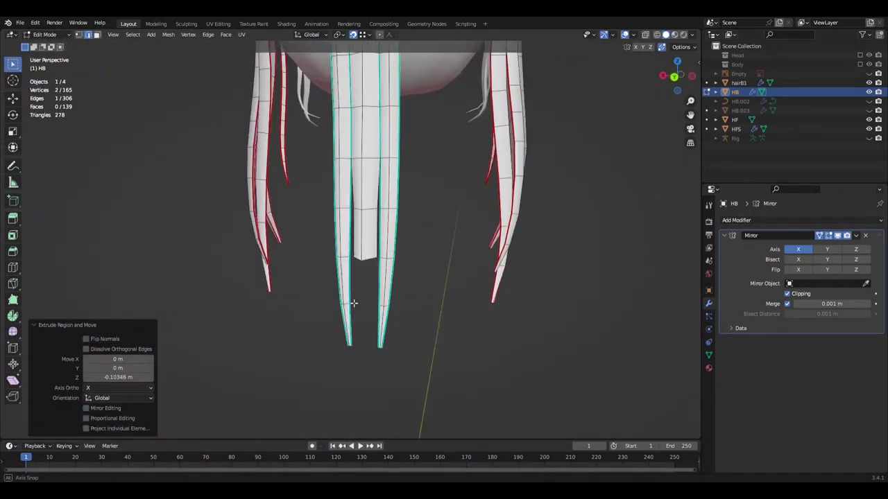
scroll(340, 286, up, 4)
- Extrude the centre strand's bottom edge downward along Z and nudge the new end along X
key(e)
key(z)
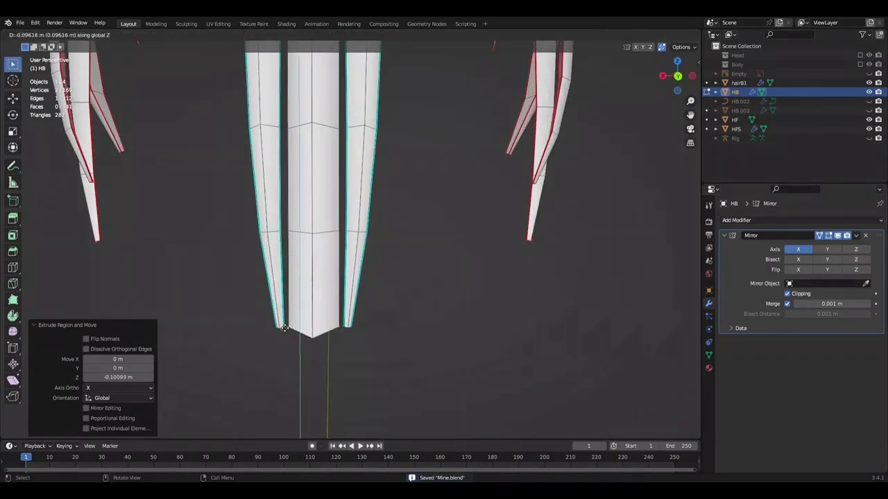
key(ctrl+z)
scroll(379, 306, down, 2)
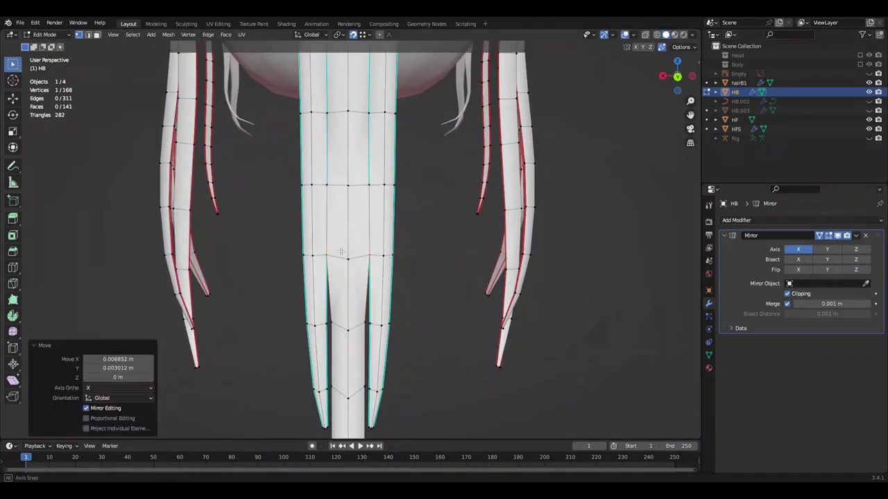
key(g)
key(x)
- In edge select mode, pick the centre strand's bottom edge and move it along X toward a point
click(88, 35)
scroll(416, 368, down, 2)
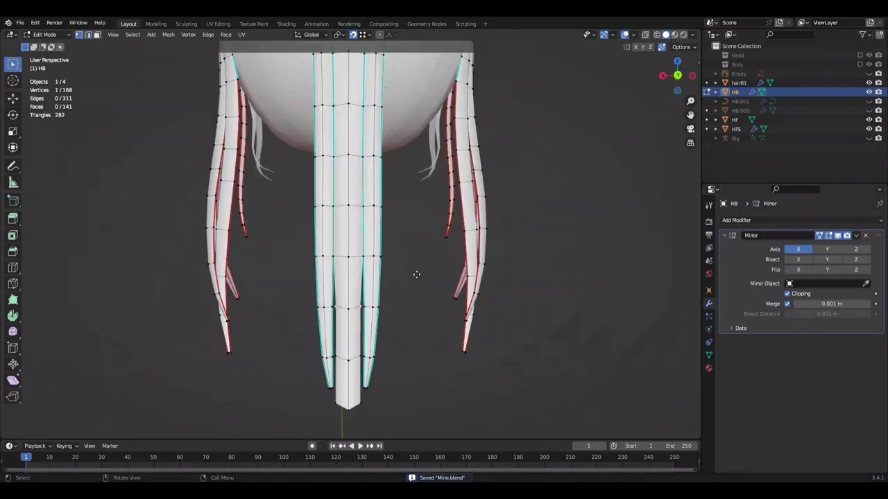
shift+middle_drag(416, 274, 404, 208)
click(335, 327)
key(g)
key(x)
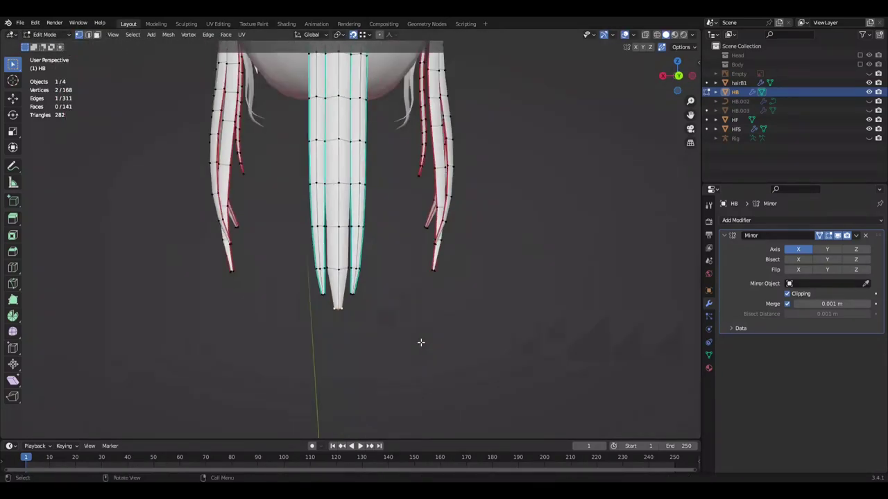
click(419, 340)
scroll(418, 341, up, 3)
- Orbit to a front view of the whole hair and select a vertex near the tip
middle_drag(453, 359, 432, 340)
mouse_move(390, 338)
middle_down()
mouse_move(283, 337)
mouse_move(516, 307)
mouse_move(456, 321)
middle_up()
scroll(398, 345, down, 3)
scroll(398, 345, up, 3)
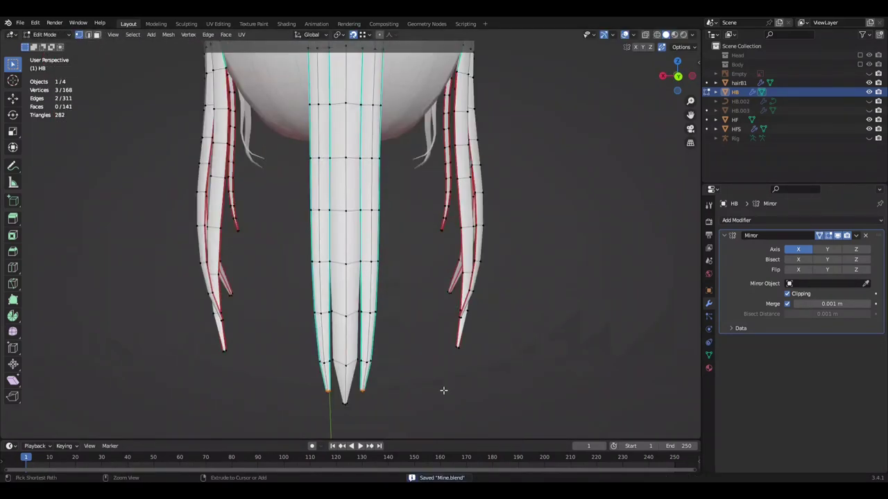
click(442, 388)
scroll(412, 341, down, 2)
scroll(333, 303, up, 3)
scroll(333, 303, down, 2)
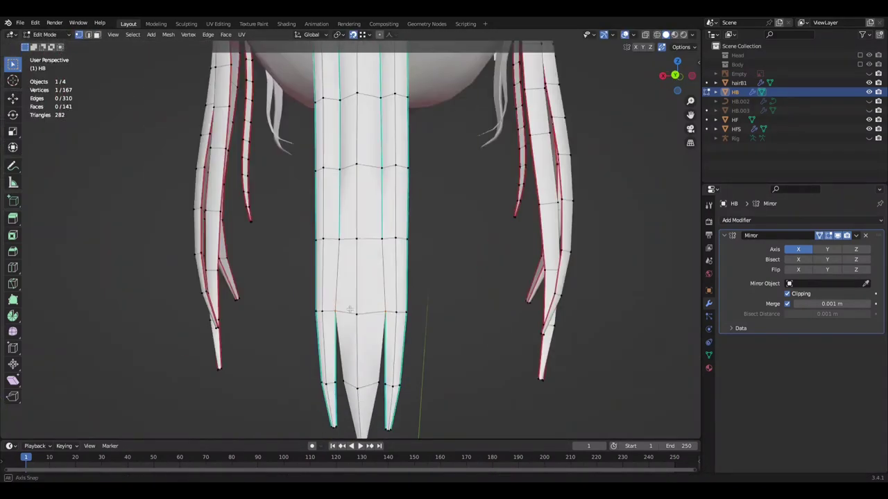
scroll(430, 388, down, 2)
- Select the strand's vertex row, adjust it along X, and save Mine.blend
ctrl+click(426, 313)
key(g)
key(x)
key(Escape)
key(ctrl+s)
- Select the vertices near the tip and orbit around the head to view the finished hair
shift+middle_drag(563, 278, 449, 279)
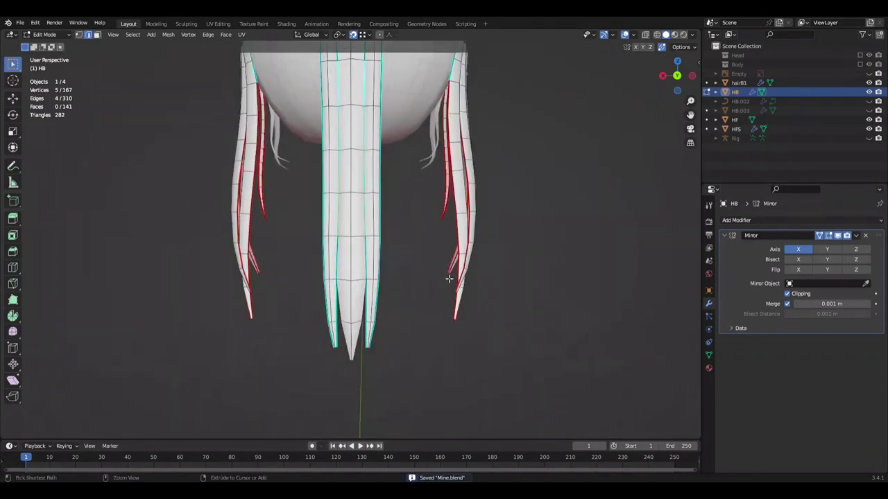
scroll(555, 305, up, 2)
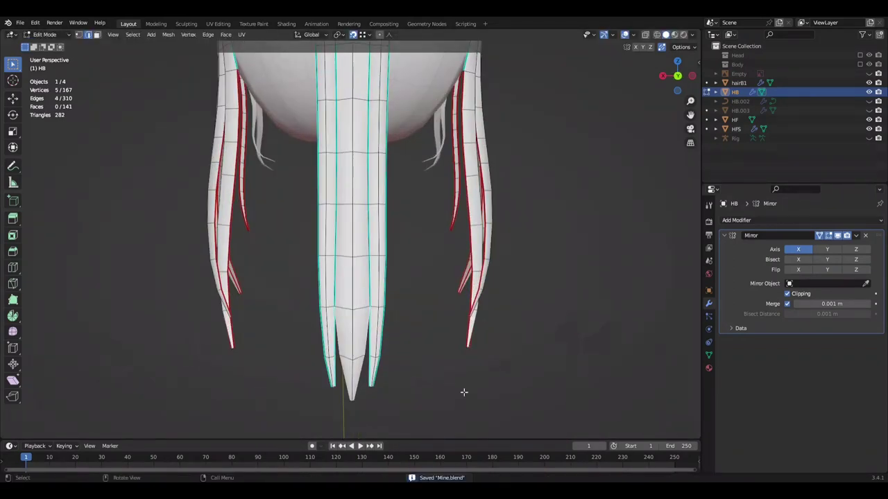
scroll(464, 390, down, 3)
right_click(437, 389)
mouse_move(464, 391)
middle_down()
mouse_move(437, 388)
mouse_move(433, 317)
mouse_move(345, 256)
middle_up()
click(437, 389)
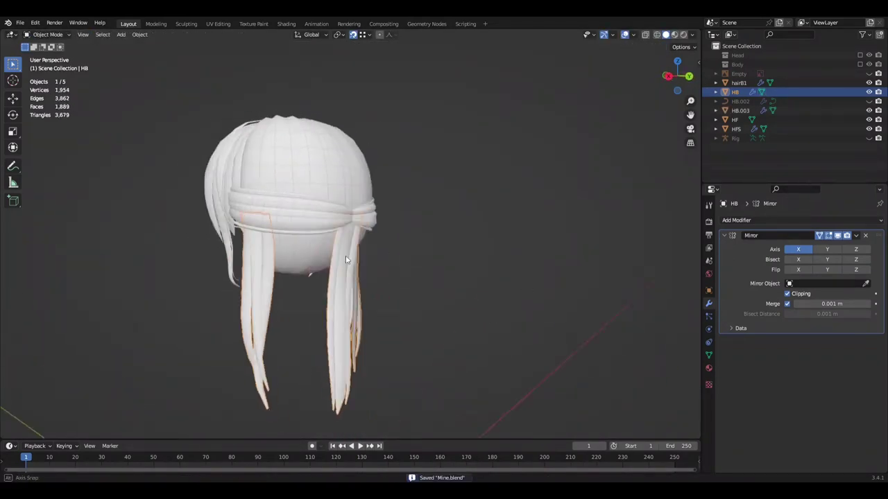
scroll(346, 256, up, 3)
scroll(442, 200, up, 2)
mouse_move(442, 200)
middle_down()
mouse_move(363, 217)
mouse_move(360, 183)
mouse_move(406, 170)
mouse_move(436, 233)
middle_up()
- Confirm the pending move and orbit around the head to inspect the strands
click(426, 186)
scroll(426, 185, down, 2)
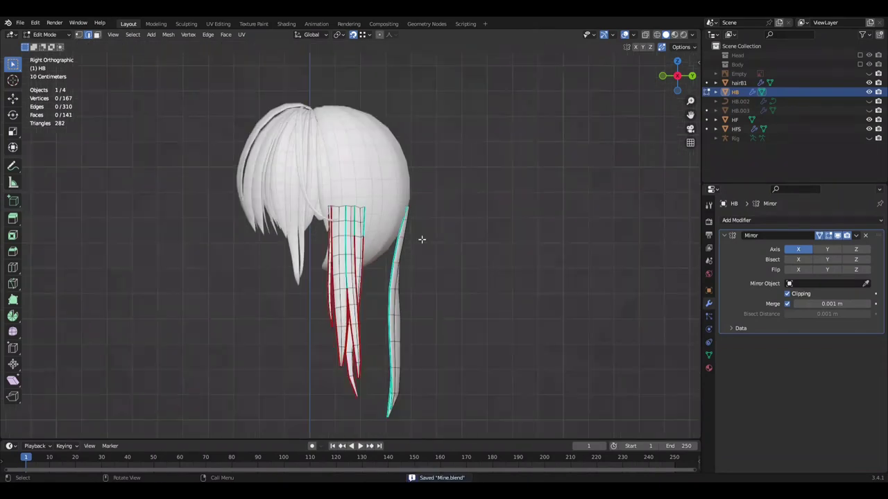
middle_drag(334, 239, 388, 236)
scroll(388, 236, up, 5)
scroll(389, 235, down, 2)
text(lgx.01)
scroll(525, 143, up, 5)
scroll(416, 208, down, 4)
mouse_move(416, 208)
middle_down()
mouse_move(357, 238)
mouse_move(356, 265)
mouse_move(379, 218)
mouse_move(407, 243)
mouse_move(403, 345)
middle_up()
scroll(357, 238, up, 5)
scroll(379, 218, down, 3)
scroll(379, 218, down, 3)
scroll(385, 190, up, 5)
middle_drag(384, 190, 388, 208)
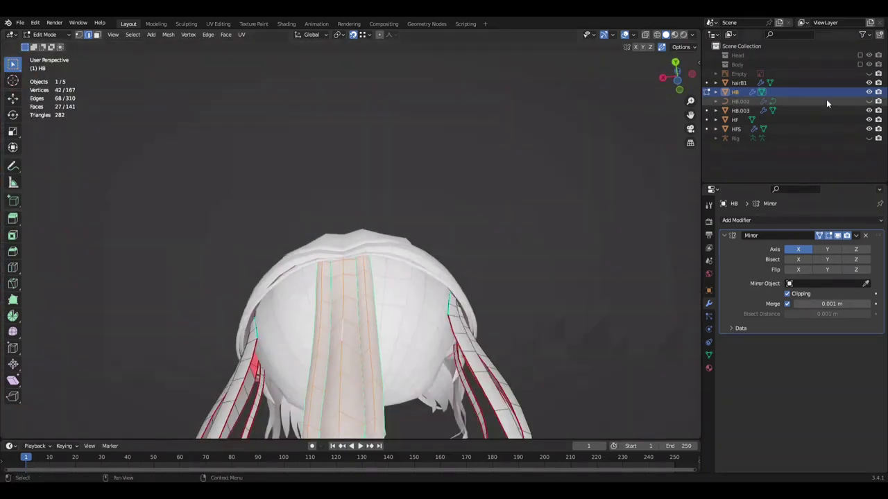
- Switch to back orthographic view, deselect all, save, and return to vertex select mode
key(ctrl+KP_1)
scroll(515, 245, down, 5)
key(alt+a)
key(ctrl+s)
scroll(462, 70, up, 2)
click(81, 34)
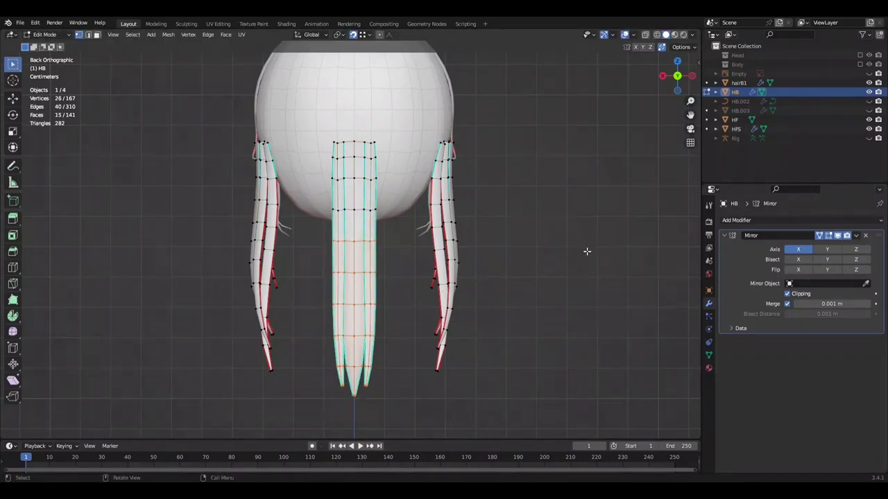
- Grow the selection on the centre strand and nudge it slightly along X
scroll(595, 234, up, 2)
scroll(589, 253, up, 2)
key(ctrl+KP_Add)
key(g)
key(x)
click(617, 236)
shift+scroll(614, 243, down, 3)
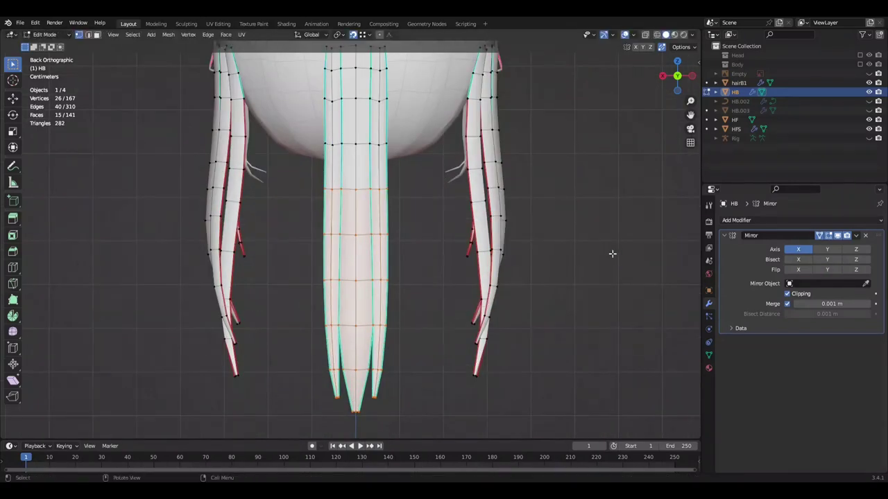
- Shrink the selection and try moving the remaining tip vertices along X
key(g)
scroll(626, 256, up, 1)
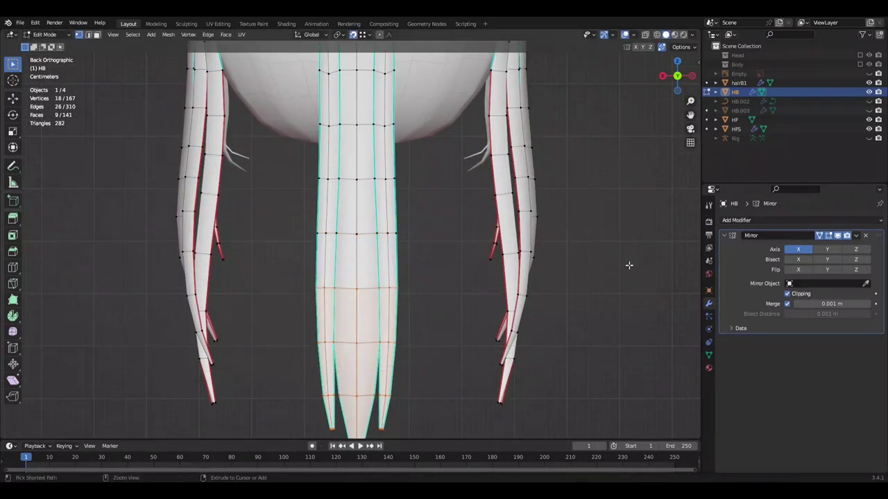
key(ctrl+KP_Subtract)
key(g)
key(x)
key(Escape)
- Grow the selection further along the strand, try a sideways move, then cancel and undo
key(ctrl+KP_Add)
key(g)
key(x)
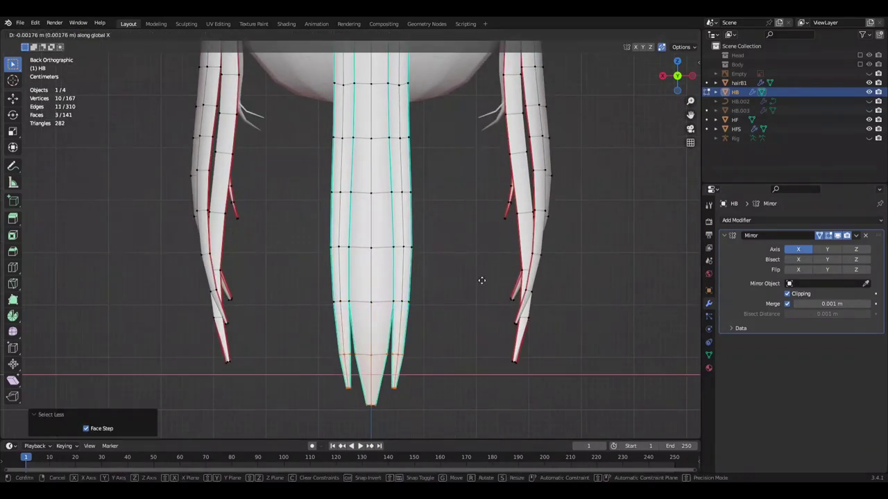
scroll(471, 262, up, 1)
key(Escape)
key(ctrl+z)
scroll(471, 262, down, 3)
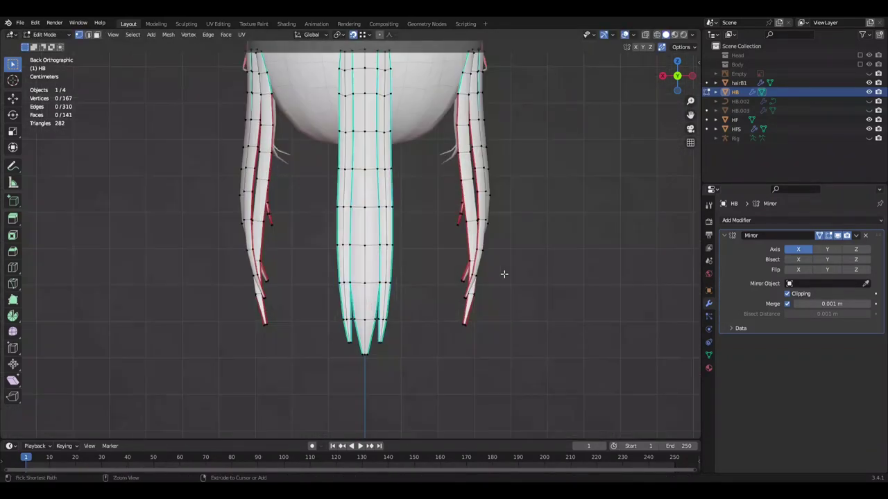
- Redo the grown selection, move it along X, deselect all, and save
key(ctrl+shift+z)
scroll(486, 257, up, 3)
key(g)
key(x)
key(alt+a)
scroll(467, 237, down, 6)
key(ctrl+s)
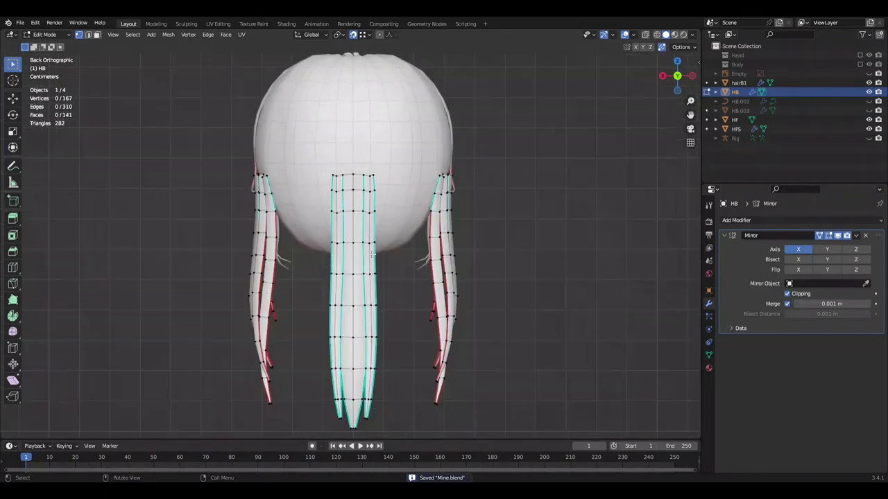
- Move a single strand vertex along X, then cancel the follow-up move and deselect all
scroll(372, 254, up, 2)
click(492, 147)
key(g)
key(x)
click(581, 162)
scroll(586, 209, down, 2)
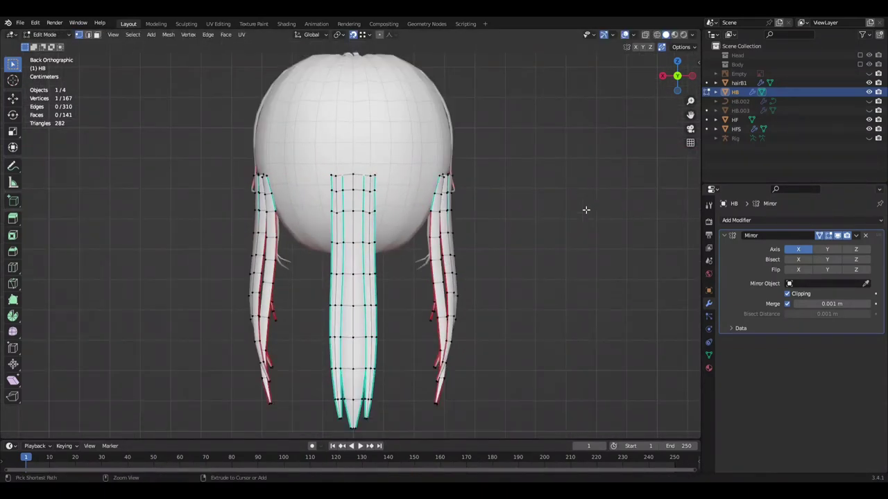
right_click(449, 240)
key(alt+a)
scroll(475, 253, down, 2)
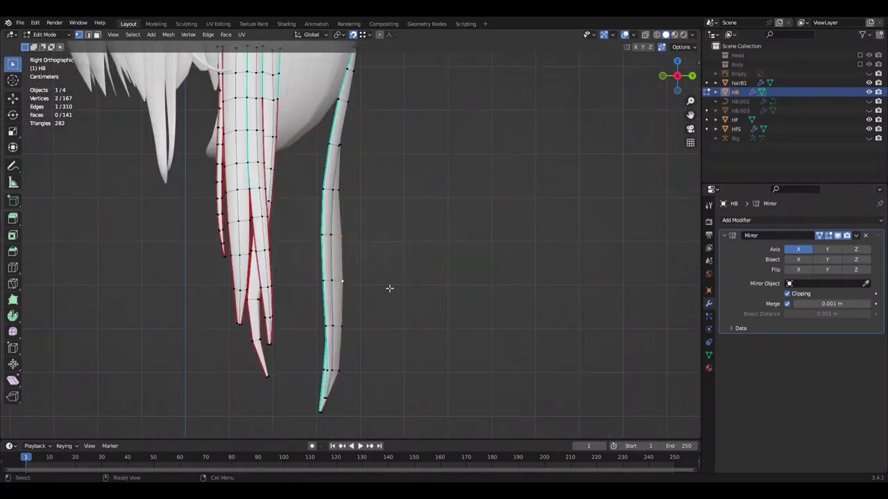
- Move selected strand vertices front-to-back along Y, save, and select another strand vertex
shift+click(336, 277)
middle_drag(335, 277, 352, 289)
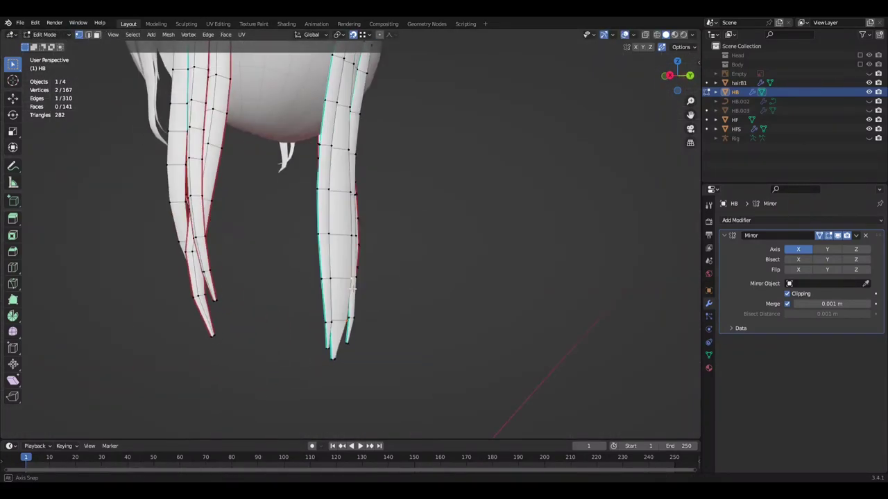
scroll(497, 314, up, 1)
key(g)
key(y)
key(ctrl+s)
scroll(480, 325, up, 6)
click(383, 223)
key(g)
key(y)
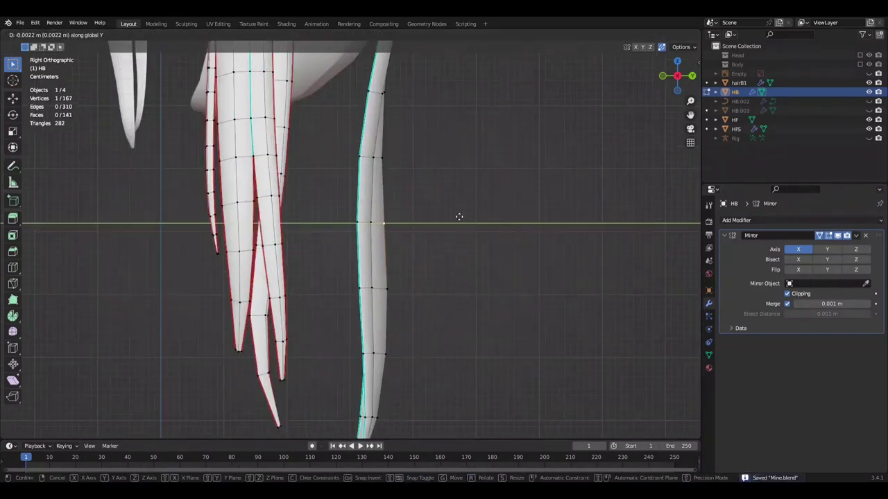
scroll(305, 290, up, 5)
- Select a run of vertices along a strand and shift it front-to-back along Y
middle_drag(305, 290, 405, 272)
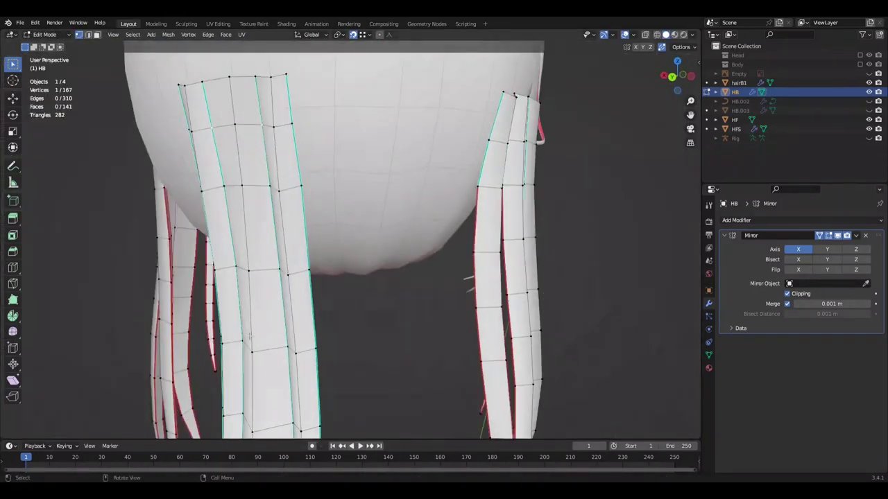
ctrl+click(404, 272)
scroll(405, 272, down, 2)
scroll(430, 249, down, 3)
middle_drag(454, 230, 493, 238)
scroll(493, 238, up, 4)
key(g)
key(y)
click(481, 276)
scroll(481, 276, down, 4)
- Toggle Edit Mode, save, then grow the strand selection and move it sideways along X
mouse_move(547, 251)
middle_down()
mouse_move(419, 224)
mouse_move(575, 217)
middle_up()
key(Tab)
key(ctrl+s)
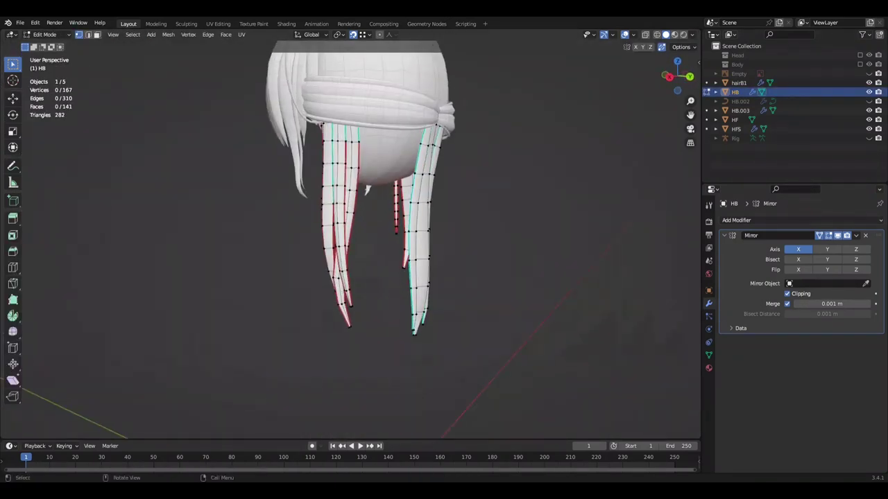
key(ctrl+KP_Add)
scroll(464, 359, up, 2)
key(g)
key(x)
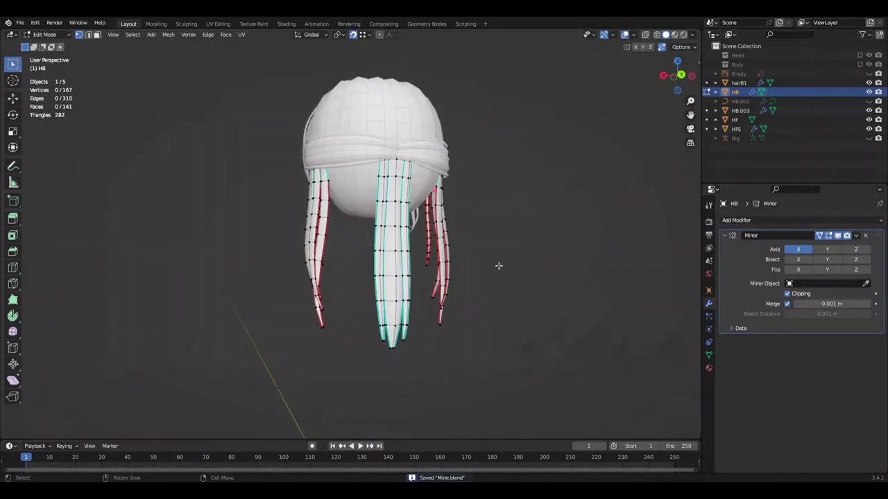
- Mark the centre back strand's selected edges as seams in edge select mode
key(2)
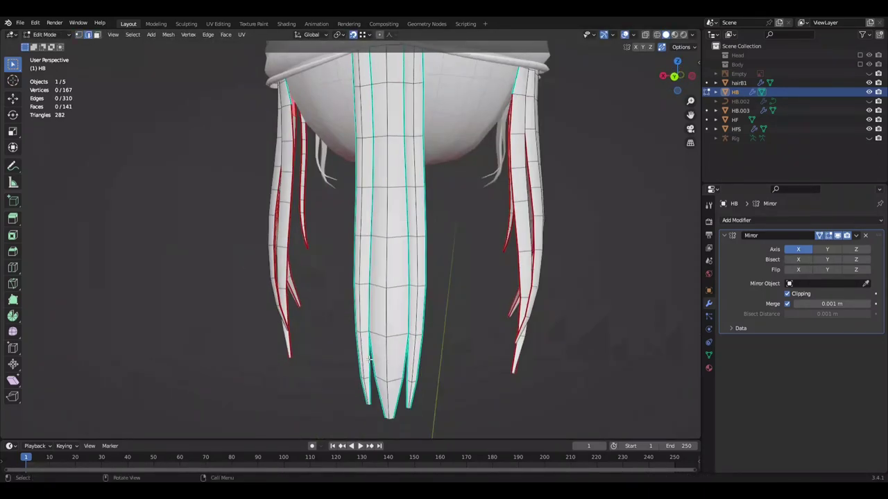
middle_drag(430, 326, 471, 345)
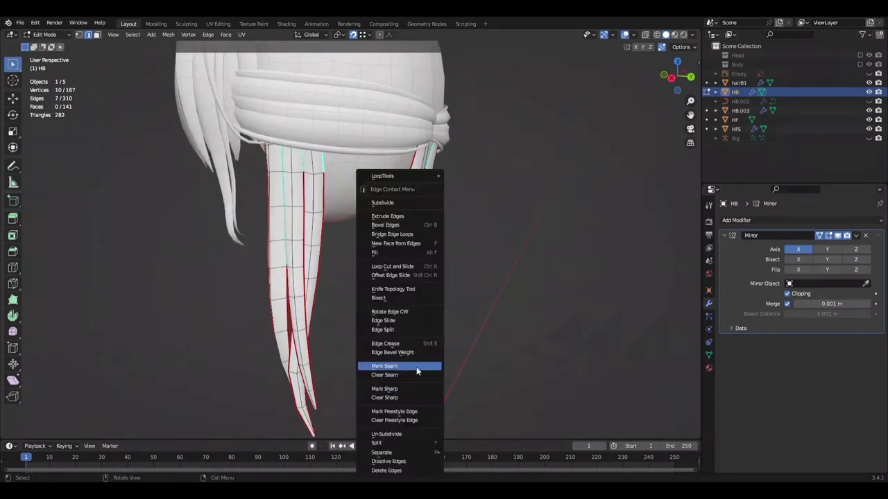
click(410, 378)
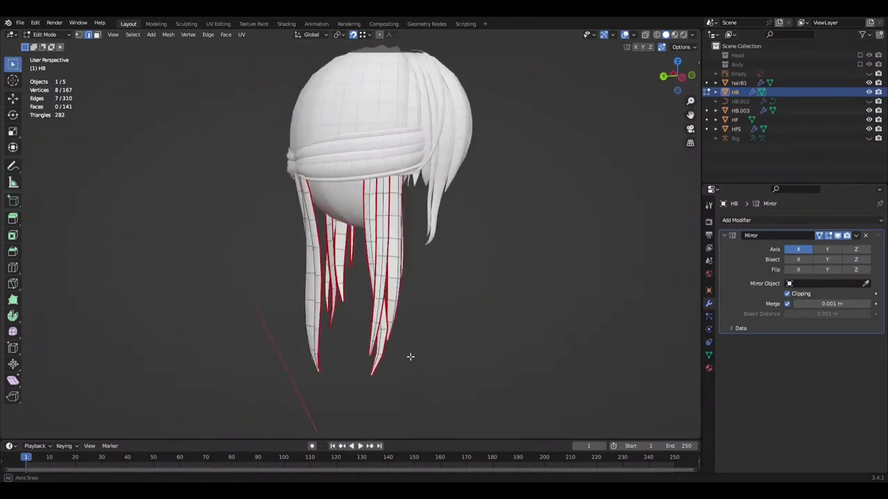
- Shift one strand edge sideways along X, then deselect and save
scroll(384, 298, up, 2)
click(383, 298)
key(g)
key(x)
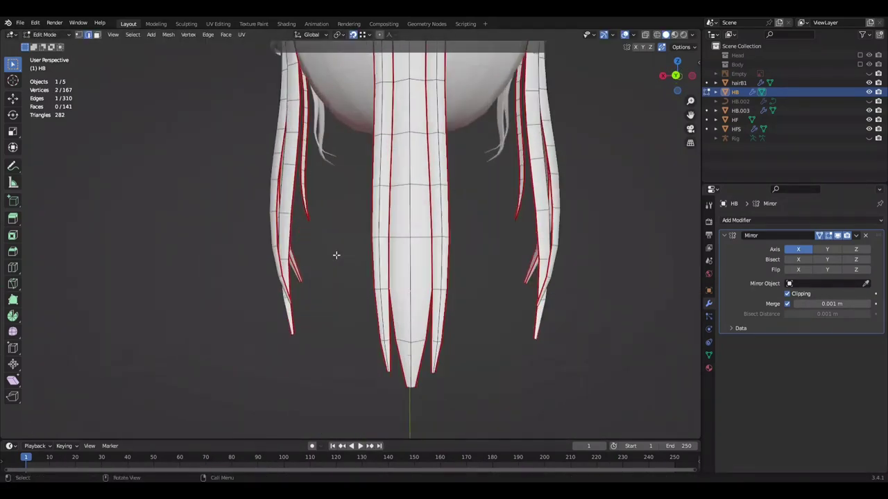
key(alt+a)
middle_drag(337, 257, 385, 307)
key(ctrl+s)
- Move the edges near the strand's top along Y and shrink them to 95%
middle_drag(430, 267, 485, 277)
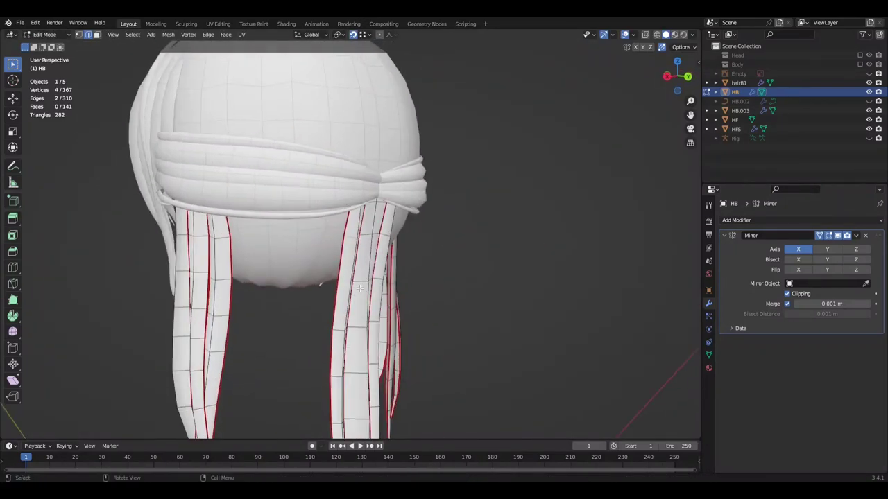
scroll(495, 283, up, 2)
ctrl+click(495, 283)
mouse_move(430, 285)
middle_down()
mouse_move(378, 281)
mouse_move(190, 302)
middle_up()
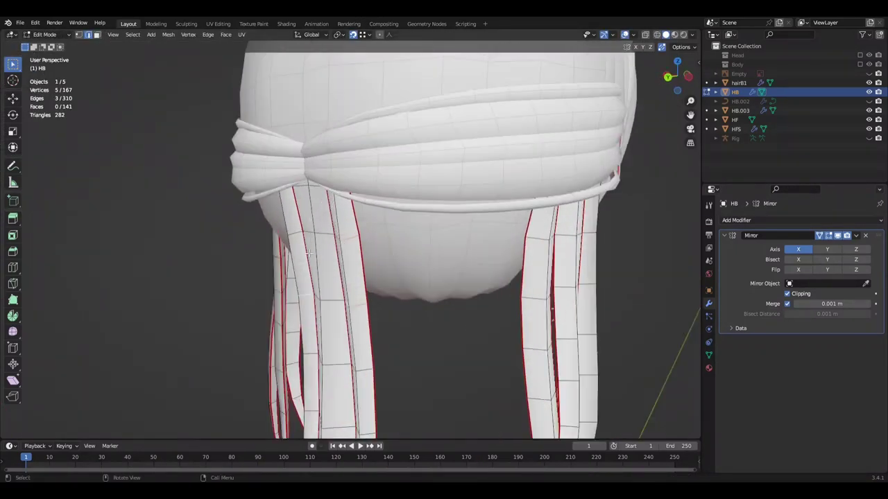
key(g)
key(y)
key(g)
key(y)
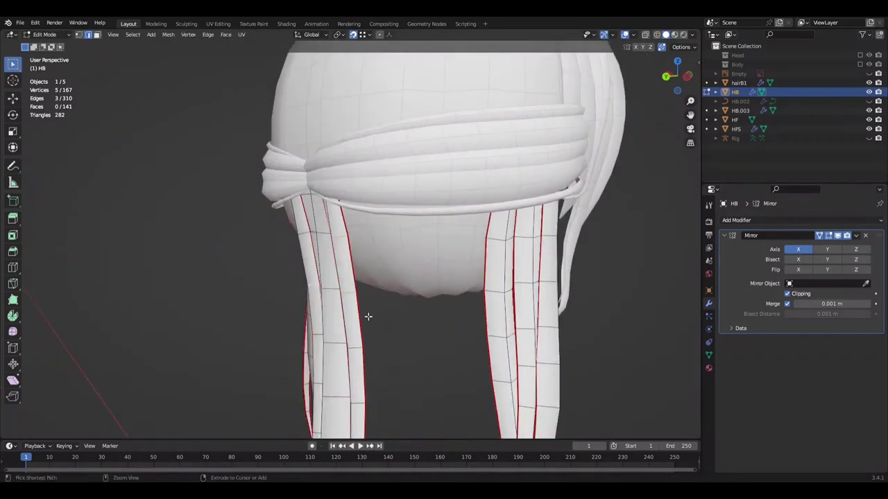
click(154, 294)
mouse_move(155, 294)
middle_down()
mouse_move(382, 199)
mouse_move(476, 237)
middle_up()
text(s.95)
key(Return)
- Clear the edge selection and save the file
mouse_move(538, 230)
middle_down()
mouse_move(499, 229)
mouse_move(552, 236)
mouse_move(486, 243)
mouse_move(342, 282)
mouse_move(527, 301)
mouse_move(494, 315)
middle_up()
scroll(491, 243, down, 5)
scroll(342, 282, up, 4)
click(494, 315)
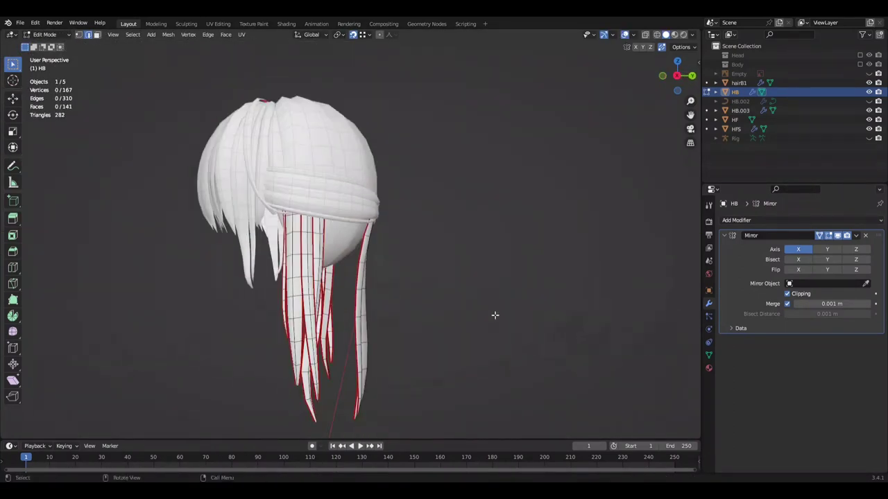
key(ctrl+s)
mouse_move(400, 402)
middle_down()
mouse_move(435, 295)
mouse_move(462, 368)
mouse_move(475, 327)
mouse_move(364, 271)
mouse_move(428, 283)
middle_up()
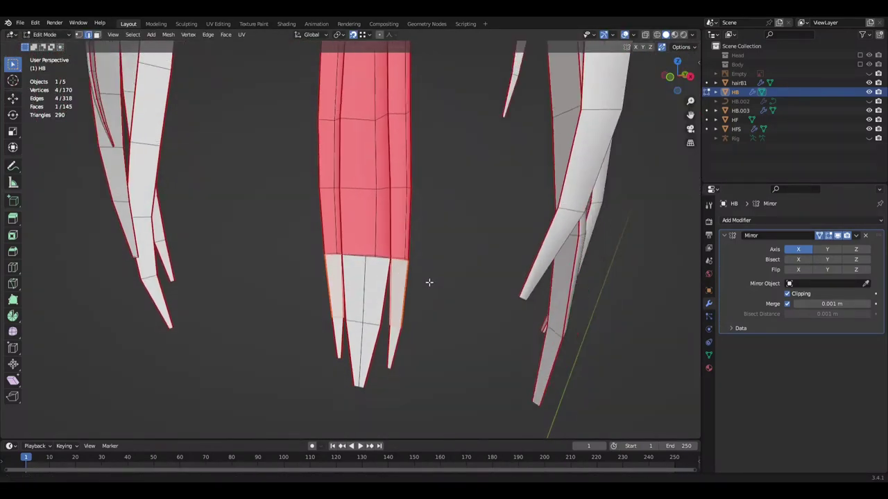
- Move the centre strand into position, checking it from several angles
scroll(428, 284, up, 2)
scroll(384, 308, up, 2)
scroll(384, 308, down, 3)
mouse_move(358, 285)
middle_down()
mouse_move(342, 291)
mouse_move(365, 318)
middle_up()
scroll(366, 319, up, 4)
mouse_move(465, 319)
middle_down()
mouse_move(327, 301)
mouse_move(422, 301)
mouse_move(305, 321)
middle_up()
scroll(327, 301, down, 3)
click(434, 310)
- Refine the centre strand's placement beneath the head, viewing it from the side
mouse_move(434, 310)
middle_down()
mouse_move(483, 242)
mouse_move(484, 206)
mouse_move(487, 273)
mouse_move(325, 265)
middle_up()
scroll(325, 265, up, 3)
scroll(151, 141, down, 3)
middle_drag(151, 141, 416, 174)
scroll(512, 172, up, 1)
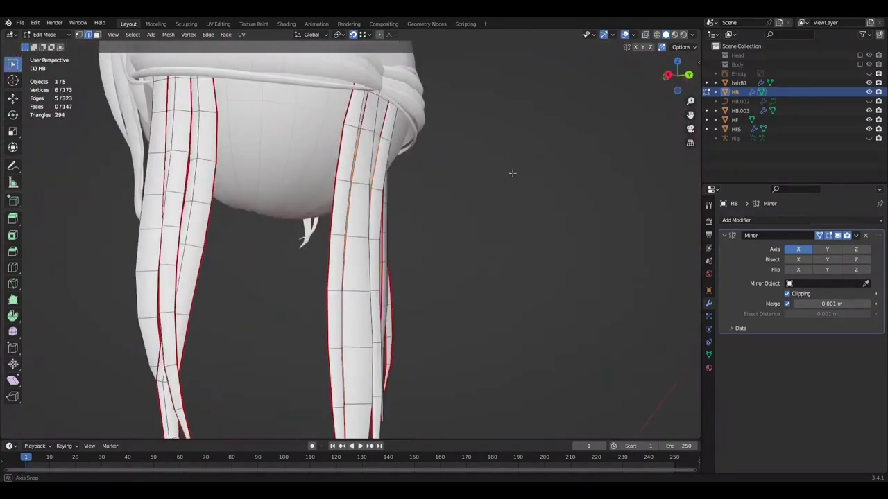
click(471, 233)
middle_drag(471, 232, 403, 225)
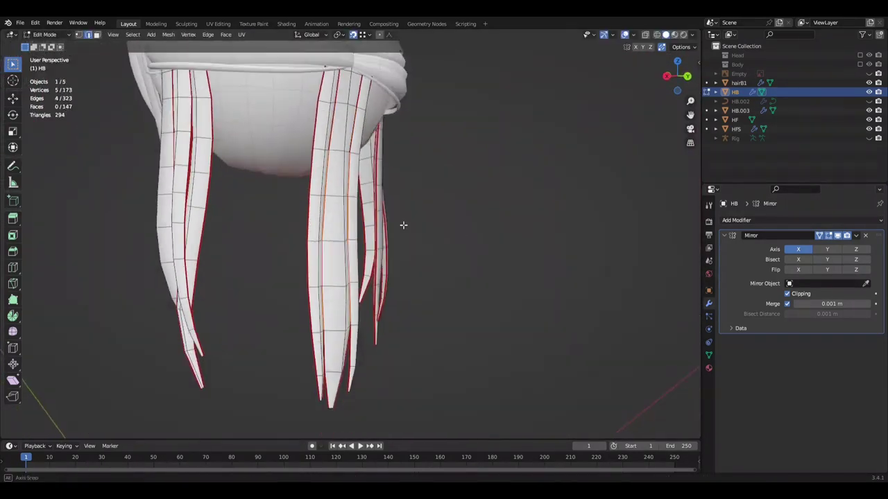
click(428, 265)
mouse_move(428, 265)
middle_down()
mouse_move(407, 247)
mouse_move(308, 225)
mouse_move(476, 353)
mouse_move(294, 264)
middle_up()
scroll(406, 248, up, 2)
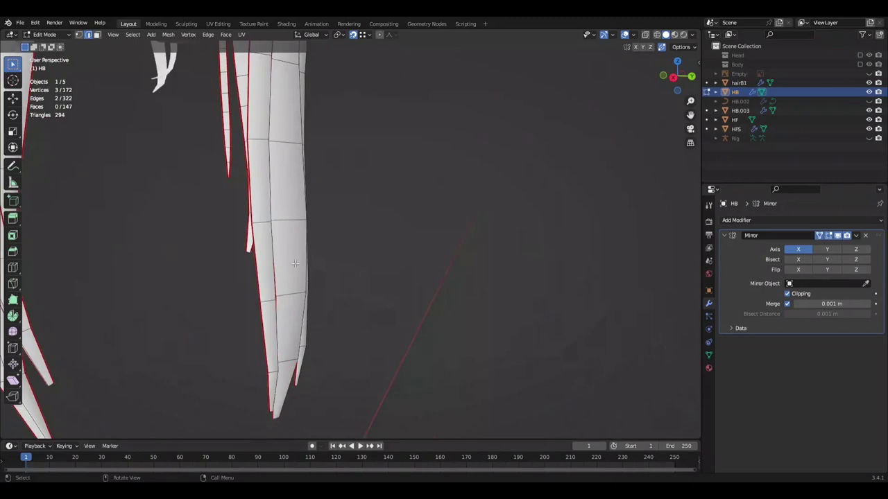
scroll(323, 293, down, 2)
scroll(323, 293, down, 2)
mouse_move(323, 293)
middle_down()
mouse_move(359, 326)
mouse_move(381, 313)
mouse_move(483, 295)
mouse_move(461, 311)
mouse_move(416, 208)
middle_up()
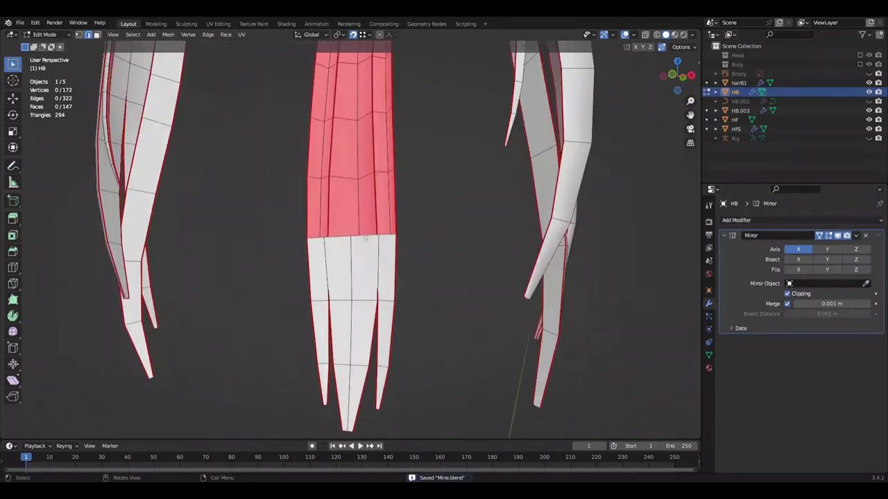
- Extrude the strand's top edge up under the headband, nudge it sideways, and save
key(e)
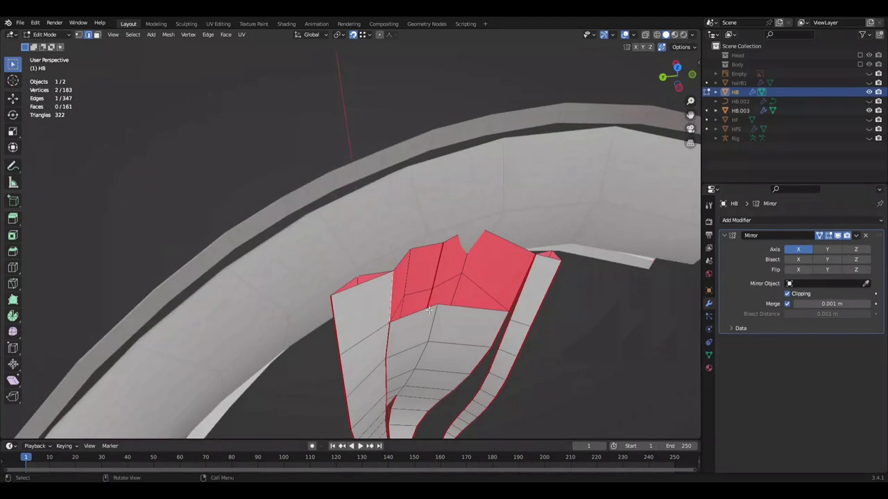
right_click(420, 389)
click(421, 389)
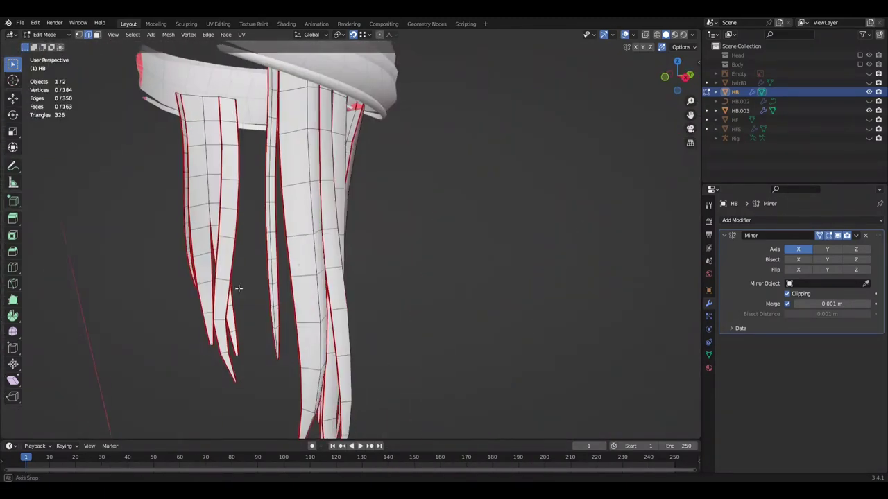
mouse_move(381, 205)
middle_down()
mouse_move(407, 193)
mouse_move(381, 186)
middle_up()
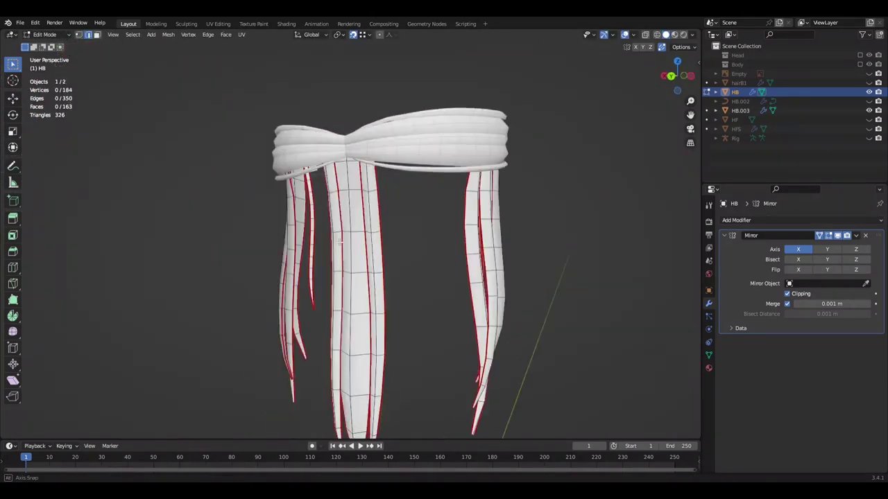
scroll(361, 179, up, 3)
key(ctrl+s)
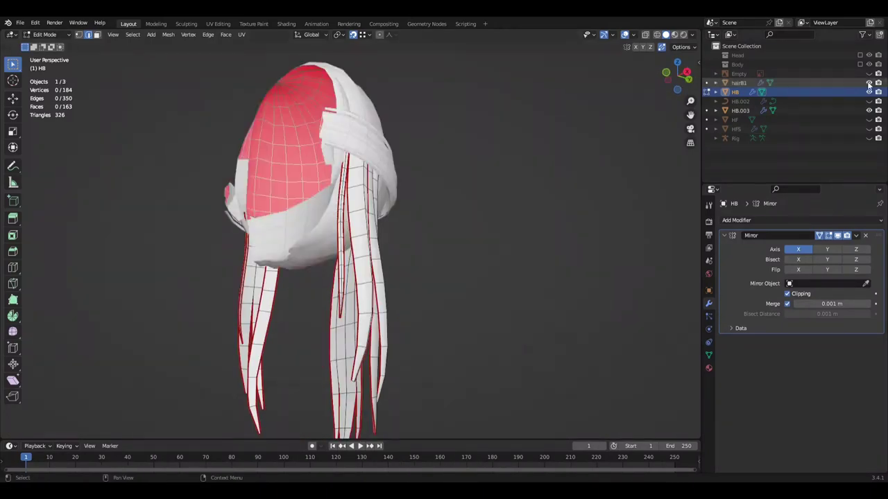
- Unhide the hair81 object and select a whole back strand
middle_drag(541, 179, 540, 259)
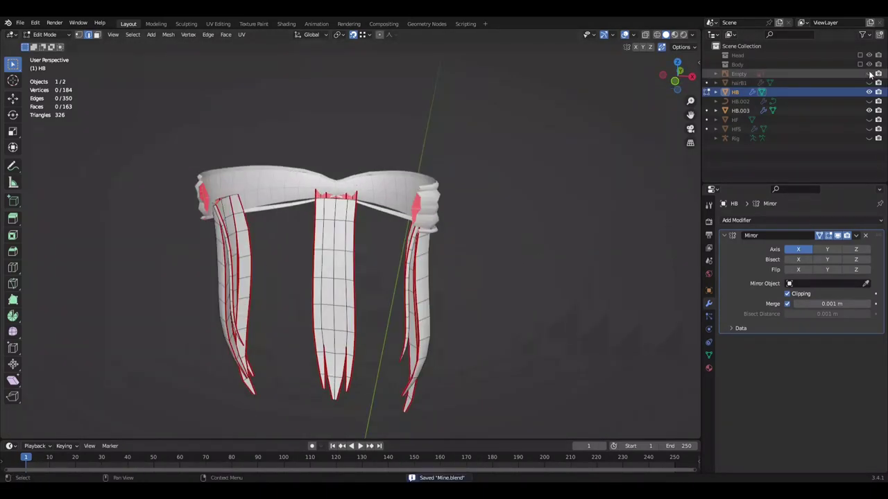
click(869, 83)
middle_drag(615, 125, 580, 159)
key(l)
mouse_move(255, 348)
middle_down()
mouse_move(525, 165)
mouse_move(495, 105)
mouse_move(451, 154)
mouse_move(575, 107)
middle_up()
- Duplicate the strand, slide the copy along X, and thicken it
key(shift+d)
key(x)
click(532, 106)
key(alt+s)
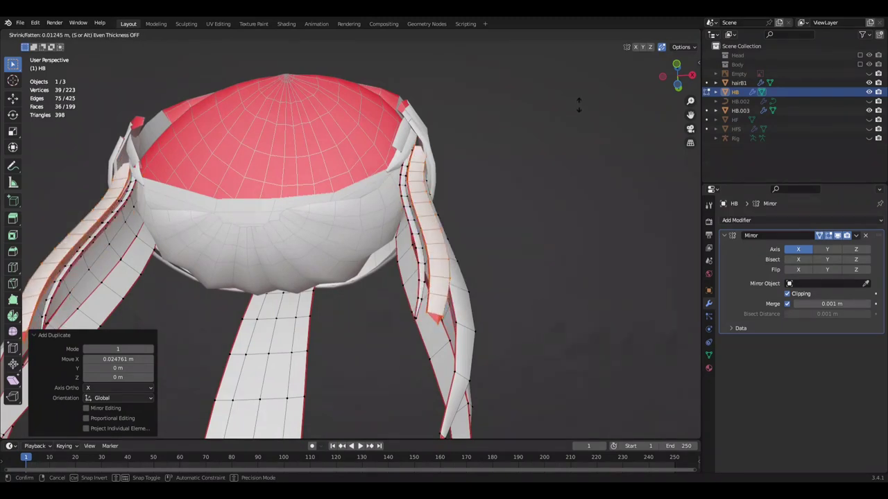
click(582, 105)
- Rotate the duplicated strand -30° around Z and scale its tip with proportional falloff
mouse_move(577, 141)
middle_down()
mouse_move(495, 164)
mouse_move(573, 139)
mouse_move(527, 121)
mouse_move(472, 213)
middle_up()
key(r)
key(z)
key(Return)
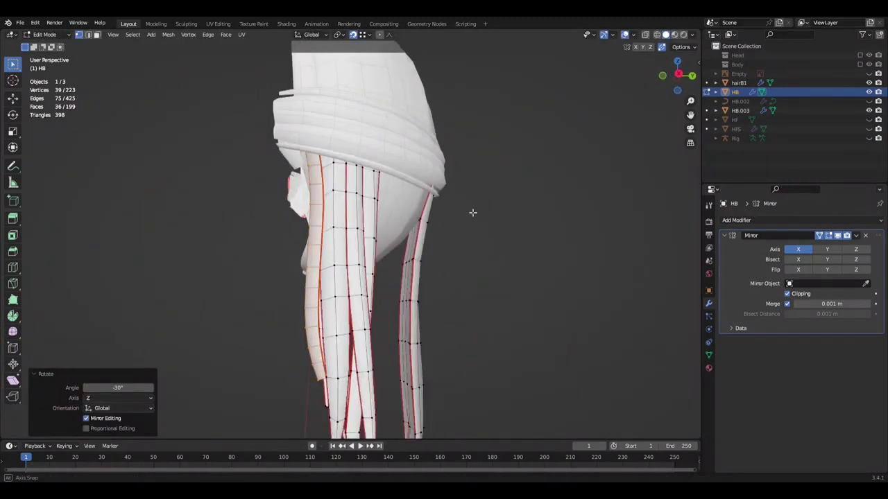
mouse_move(530, 213)
middle_down()
mouse_move(591, 154)
mouse_move(498, 279)
middle_up()
key(s)
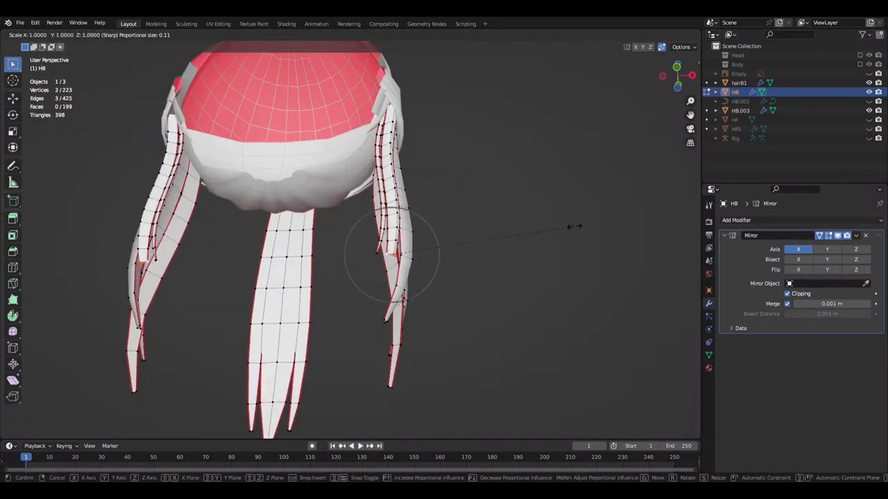
- Check the strands against the Head collection, then cancel an X move on side-strand vertices
middle_drag(552, 276, 541, 256)
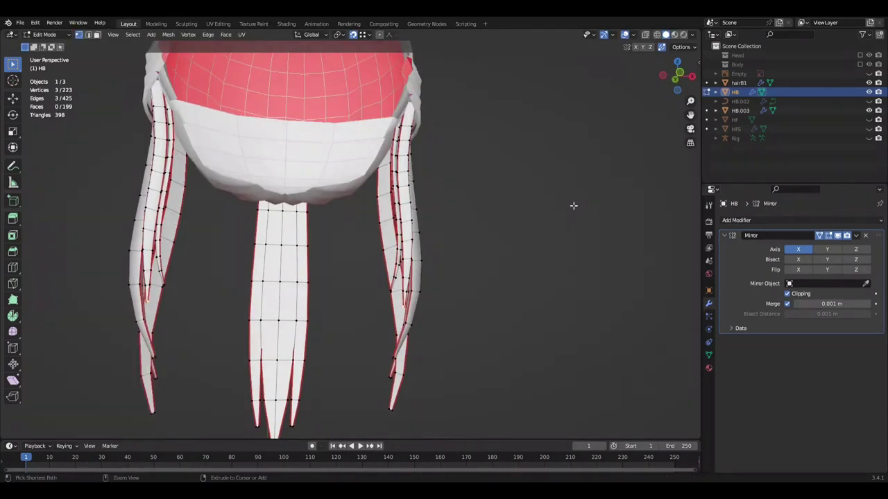
middle_drag(442, 301, 486, 222)
click(860, 55)
mouse_move(430, 263)
middle_down()
mouse_move(400, 329)
mouse_move(416, 208)
mouse_move(389, 181)
mouse_move(177, 218)
mouse_move(331, 229)
middle_up()
click(860, 55)
key(g)
key(x)
click(330, 229)
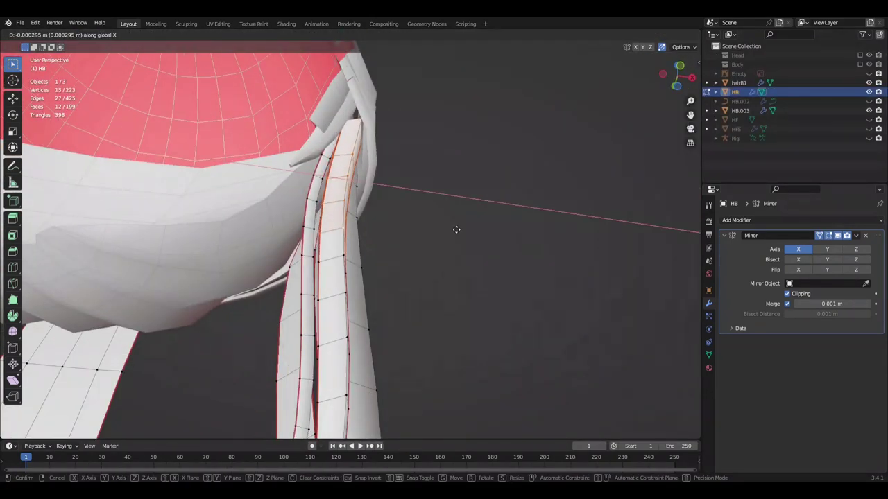
right_click(456, 229)
- Select a row of strand vertices, grow the selection, and rotate it around Z
middle_drag(476, 254, 317, 270)
click(317, 270)
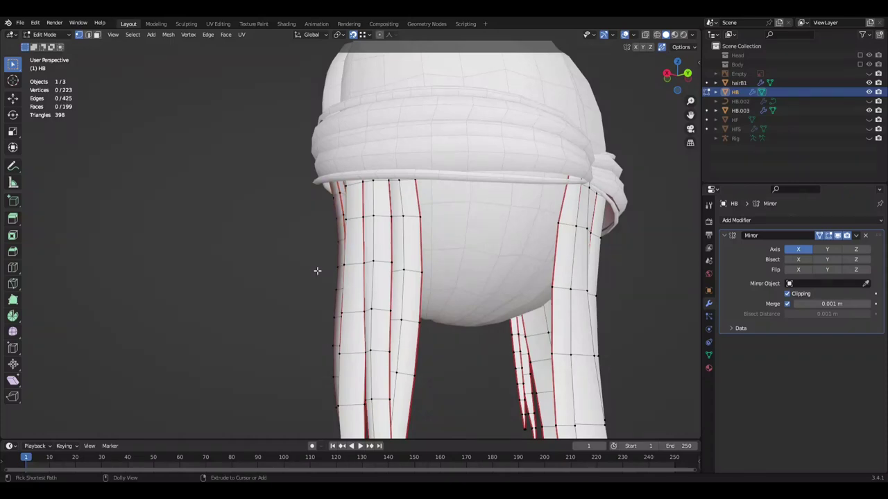
ctrl+click(282, 200)
middle_drag(282, 201, 444, 197)
key(ctrl+KP_Add)
key(r)
key(z)
click(532, 197)
click(532, 197)
mouse_move(532, 198)
middle_down()
mouse_move(569, 202)
mouse_move(640, 125)
mouse_move(504, 153)
mouse_move(458, 238)
middle_up()
- Grow the selection and tuck the strand vertices against the head along Y and X, then save
key(ctrl+KP_Add)
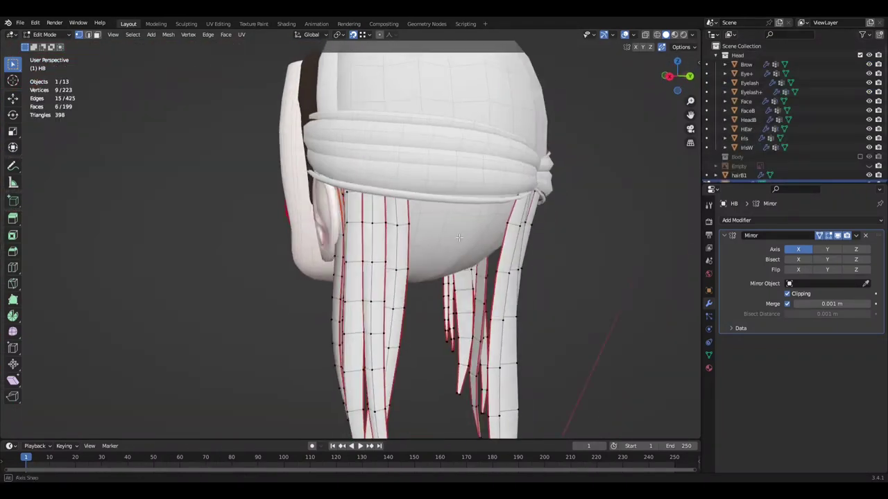
click(859, 55)
key(ctrl+KP_Add)
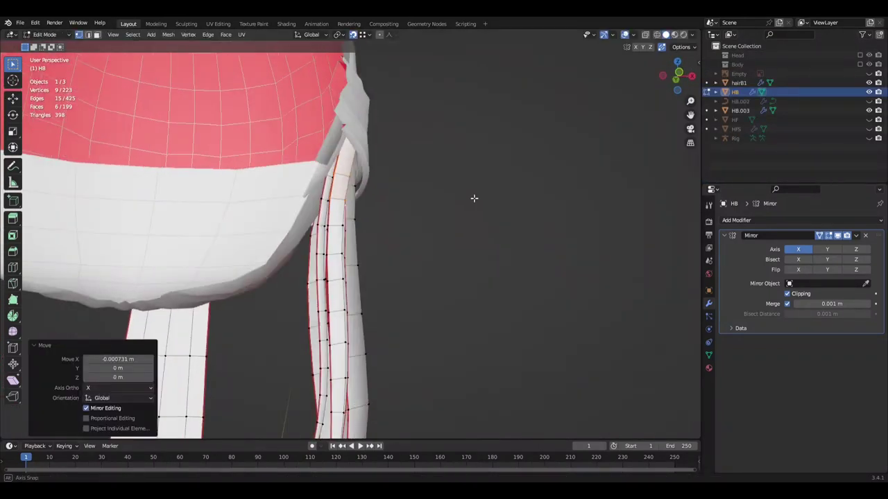
key(g)
key(y)
key(Escape)
middle_drag(326, 228, 198, 257)
scroll(461, 215, up, 5)
key(ctrl+s)
key(g)
key(x)
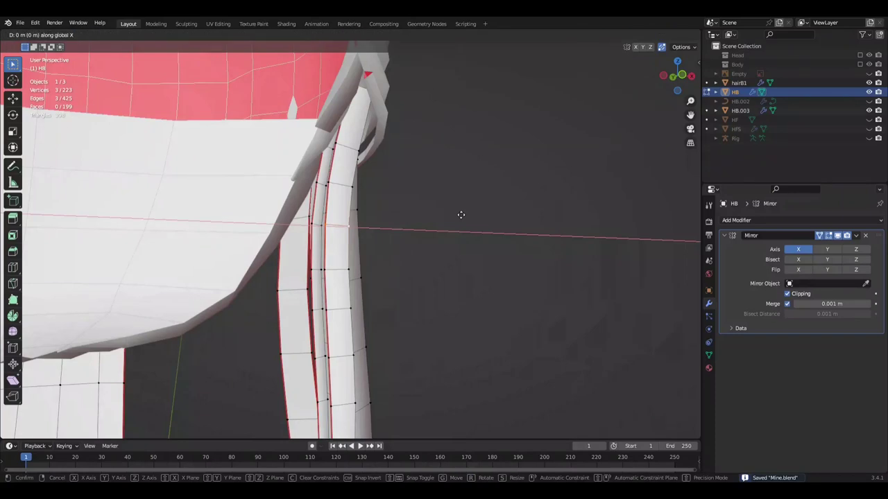
scroll(461, 214, down, 4)
- Grow the selection across the strand, deselect all, and save Mine.blend
key(ctrl+KP_Add)
mouse_move(471, 246)
middle_down()
mouse_move(396, 235)
mouse_move(485, 178)
mouse_move(477, 174)
mouse_move(539, 208)
mouse_move(486, 205)
mouse_move(508, 199)
middle_up()
key(alt+a)
scroll(479, 173, up, 2)
key(ctrl+s)
scroll(479, 174, down, 5)
click(543, 194)
- Isolate one back hair strand by hiding the others, and save the file
middle_drag(445, 201, 389, 206)
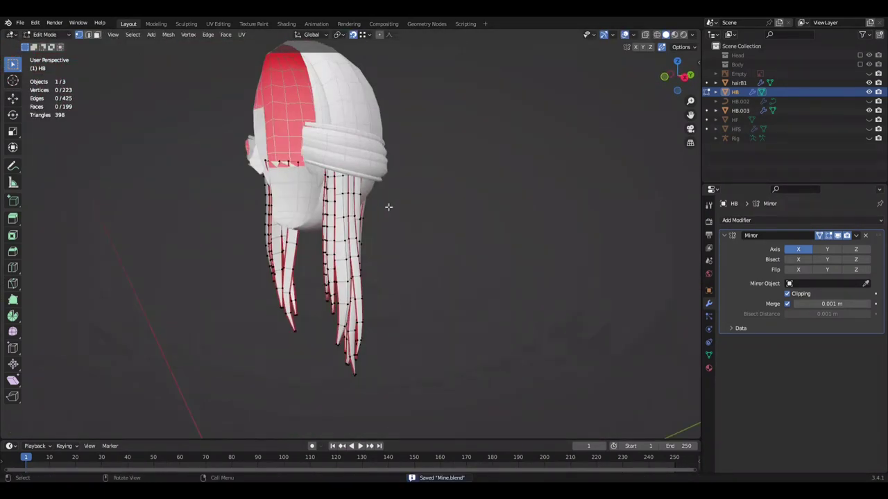
scroll(389, 206, up, 4)
mouse_move(460, 198)
middle_down()
mouse_move(414, 196)
mouse_move(553, 171)
middle_up()
key(l)
key(h)
key(ctrl+s)
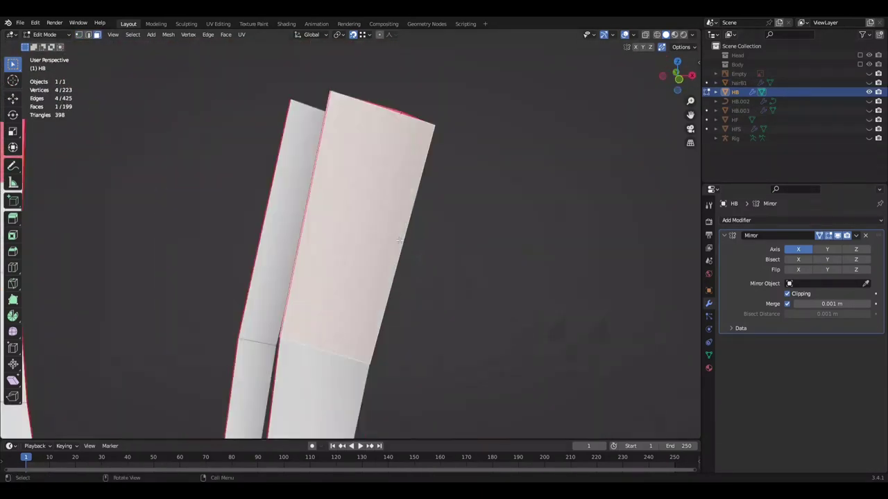
- Reveal the hidden strands and shift a row of tip vertices along Y
middle_drag(317, 184, 342, 178)
key(alt+h)
mouse_move(622, 227)
middle_down()
mouse_move(565, 255)
mouse_move(446, 245)
mouse_move(464, 237)
middle_up()
middle_drag(553, 234, 362, 218)
click(326, 194)
key(g)
key(y)
click(239, 220)
mouse_move(305, 271)
middle_down()
mouse_move(324, 262)
mouse_move(236, 273)
mouse_move(239, 257)
mouse_move(301, 256)
mouse_move(391, 234)
middle_up()
- Narrow the selection to two tip vertices and pull them along Y into a point
key(ctrl+z)
scroll(391, 234, up, 3)
key(g)
key(y)
scroll(209, 254, down, 4)
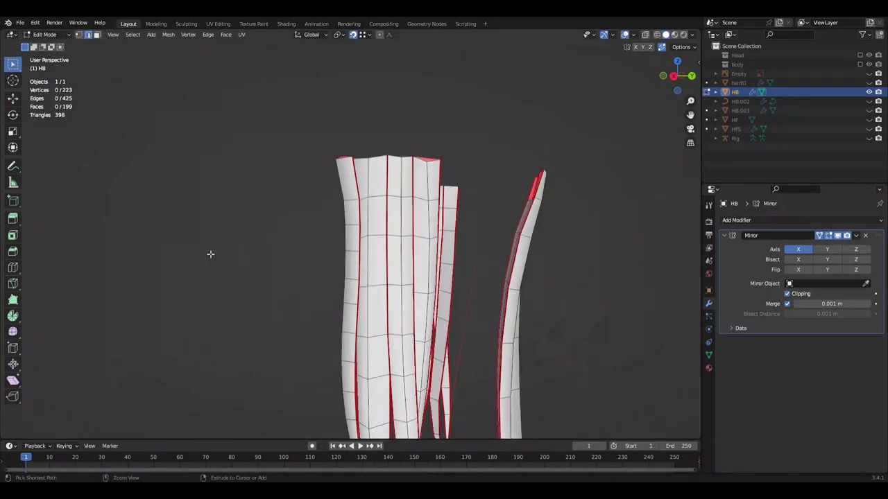
scroll(212, 254, up, 3)
click(210, 257)
scroll(211, 257, down, 3)
mouse_move(201, 270)
middle_down()
mouse_move(416, 287)
mouse_move(332, 255)
middle_up()
- In a side-on right view, cancel the pending move, undo it, and deselect all vertices
alt+middle_drag(340, 286, 543, 317)
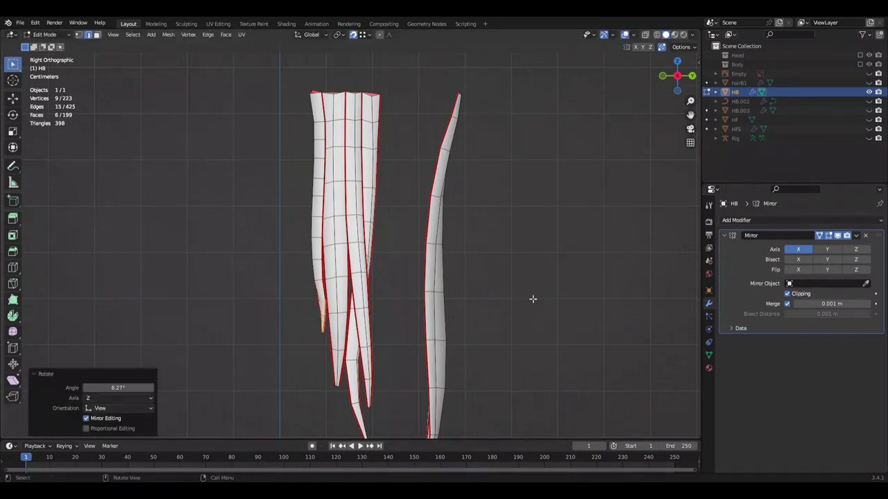
key(Escape)
key(ctrl+z)
scroll(555, 287, down, 3)
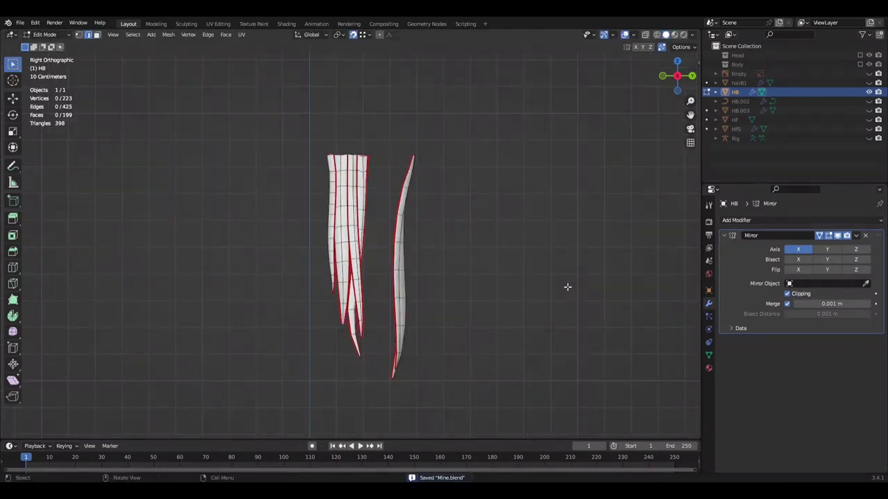
scroll(547, 305, up, 3)
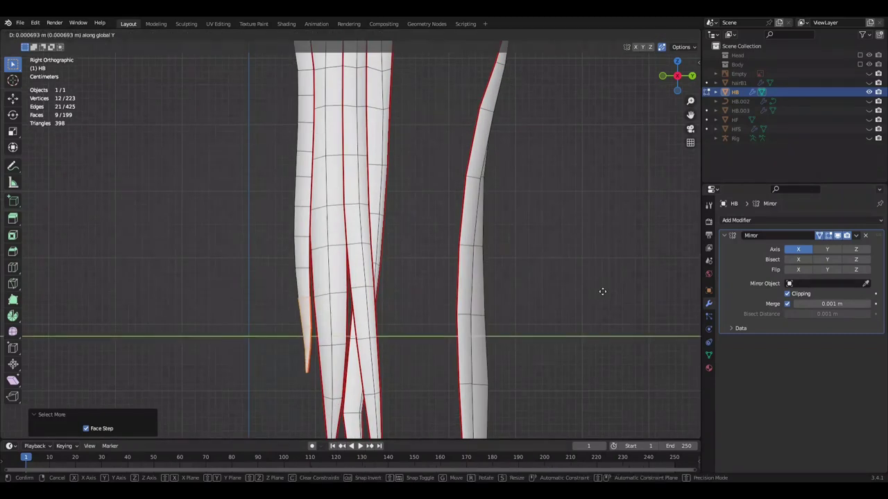
key(alt+a)
scroll(545, 286, down, 3)
- Show the other hair objects again, then return to editing the HB back hair mesh
ctrl+click(869, 92)
middle_drag(624, 194, 546, 222)
mouse_move(382, 241)
middle_down()
mouse_move(416, 229)
mouse_move(451, 250)
middle_up()
click(761, 93)
mouse_move(307, 174)
middle_down()
mouse_move(434, 290)
mouse_move(414, 318)
middle_up()
- Move the duplicated back strand along Y into the gap with HB.003 hidden, and save
key(l)
key(g)
key(y)
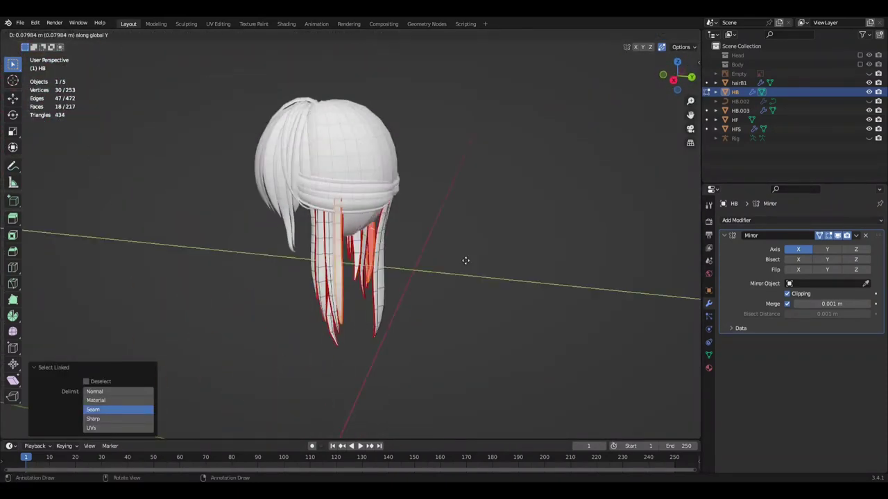
mouse_move(483, 296)
middle_down()
mouse_move(531, 246)
mouse_move(620, 194)
mouse_move(525, 241)
mouse_move(451, 228)
mouse_move(503, 248)
mouse_move(472, 264)
mouse_move(529, 196)
mouse_move(527, 208)
middle_up()
click(868, 111)
click(472, 263)
key(ctrl+s)
- Select the duplicate's tip faces, grow the selection up the strand, and move it
mouse_move(416, 274)
middle_down()
mouse_move(353, 242)
mouse_move(375, 346)
middle_up()
click(350, 380)
key(ctrl+KP_Add)
key(ctrl+KP_Add)
key(g)
click(423, 291)
middle_drag(423, 291, 461, 207)
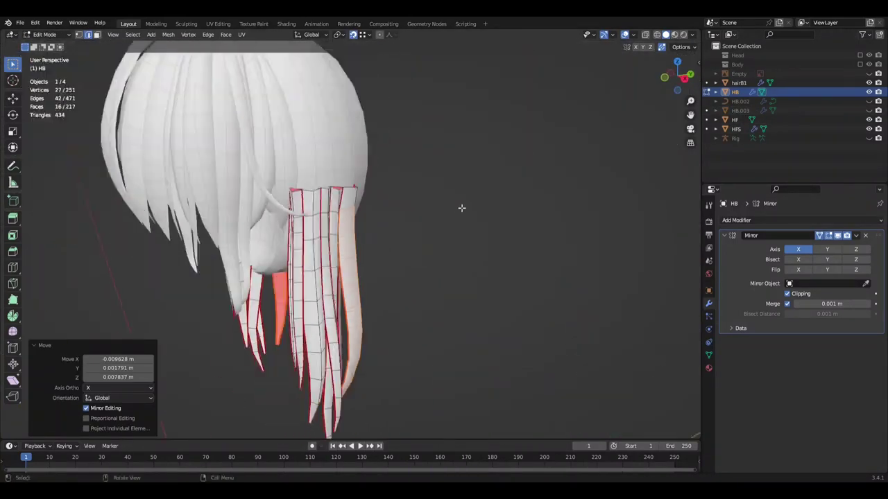
- Show HB.003 again, confirm the strand's final position, and save Mine.blend
click(868, 111)
scroll(475, 151, up, 5)
mouse_move(476, 151)
middle_down()
mouse_move(541, 192)
mouse_move(366, 199)
mouse_move(519, 192)
mouse_move(395, 234)
middle_up()
scroll(396, 234, down, 5)
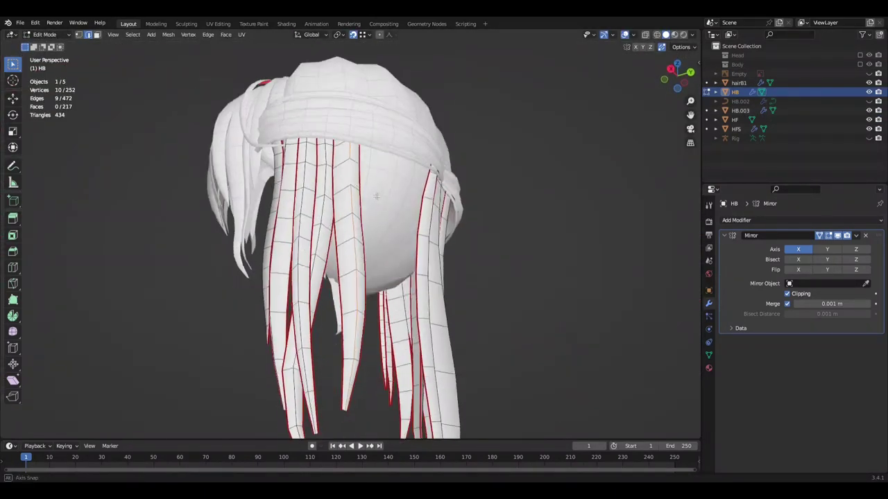
middle_drag(377, 197, 370, 202)
click(551, 188)
mouse_move(551, 188)
middle_down()
mouse_move(535, 174)
mouse_move(634, 224)
mouse_move(485, 208)
mouse_move(371, 171)
mouse_move(430, 173)
mouse_move(375, 175)
middle_up()
key(ctrl+s)
- Select more strand vertices, cancel the move, save, and deselect all
mouse_move(166, 211)
middle_down()
mouse_move(497, 248)
mouse_move(381, 257)
middle_up()
scroll(380, 258, up, 2)
shift+click(409, 331)
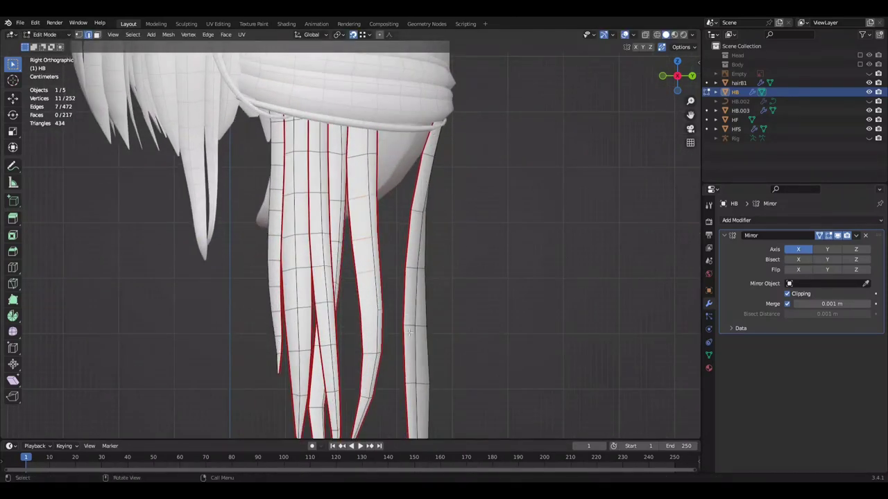
right_click(522, 279)
scroll(545, 292, down, 3)
middle_drag(545, 291, 256, 292)
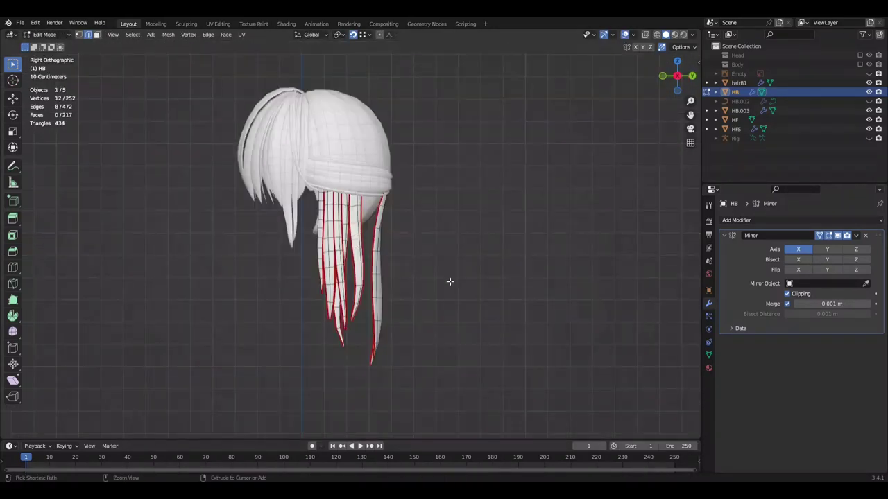
key(ctrl+s)
key(alt+a)
scroll(450, 281, up, 4)
mouse_move(432, 248)
middle_down()
mouse_move(349, 276)
mouse_move(332, 242)
mouse_move(414, 202)
mouse_move(498, 225)
middle_up()
- Leave vertex editing, select another hair object, pick one whole strand, and save
key(Tab)
scroll(413, 202, down, 3)
click(740, 83)
mouse_move(371, 246)
middle_down()
mouse_move(357, 247)
mouse_move(530, 223)
middle_up()
key(l)
key(ctrl+s)
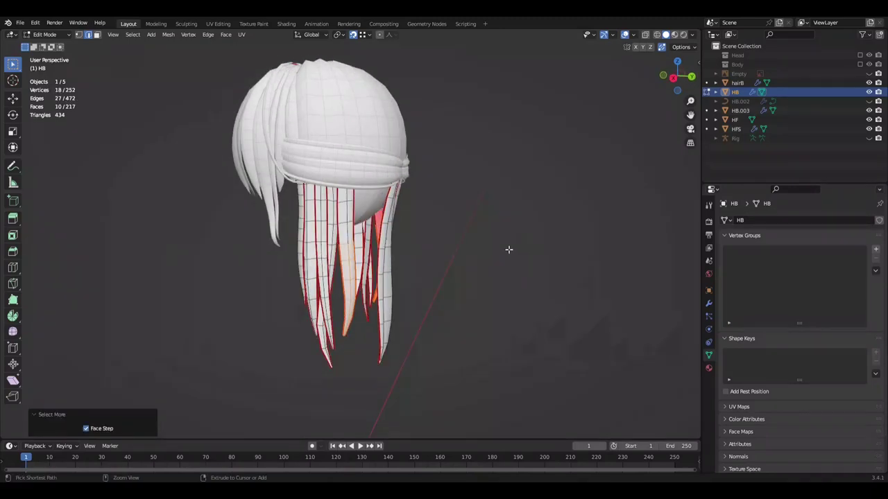
- Shrink the selection toward the strand tip and nudge it vertically in right side view
middle_drag(515, 251, 548, 243)
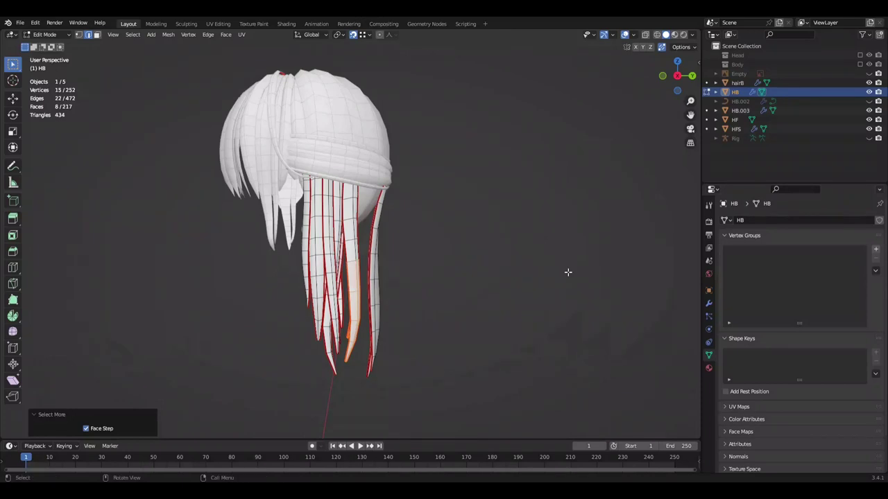
click(529, 246)
key(ctrl+KP_Subtract)
key(KP_3)
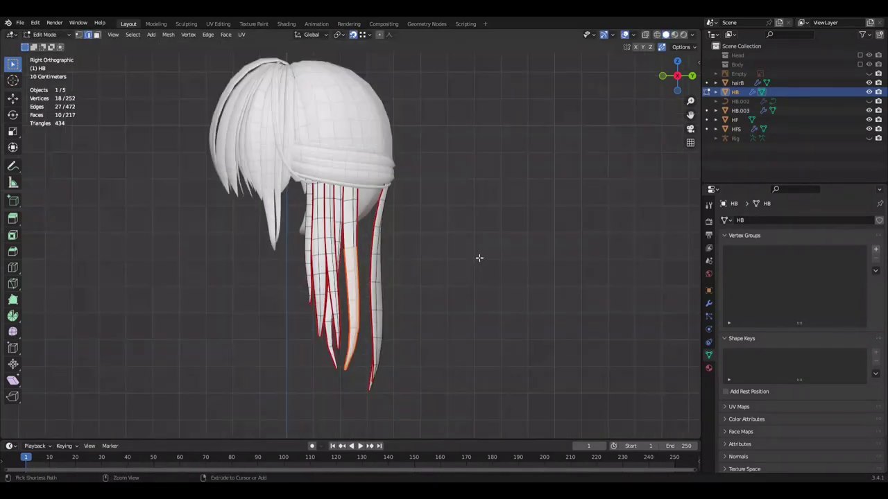
scroll(488, 257, up, 3)
click(502, 253)
scroll(503, 253, down, 1)
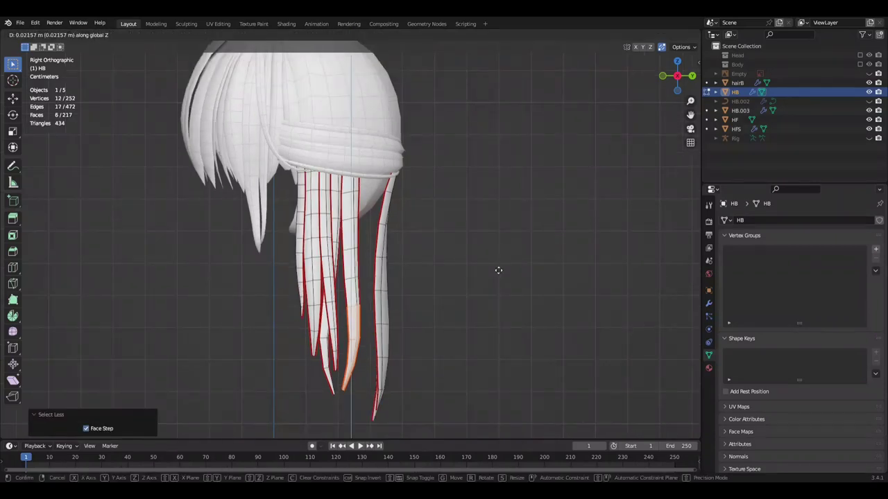
click(498, 270)
scroll(486, 256, up, 1)
scroll(487, 252, down, 1)
- Grow the selection up the strand, shift it along Y, save, and deselect all
key(ctrl+KP_Add)
key(g)
key(y)
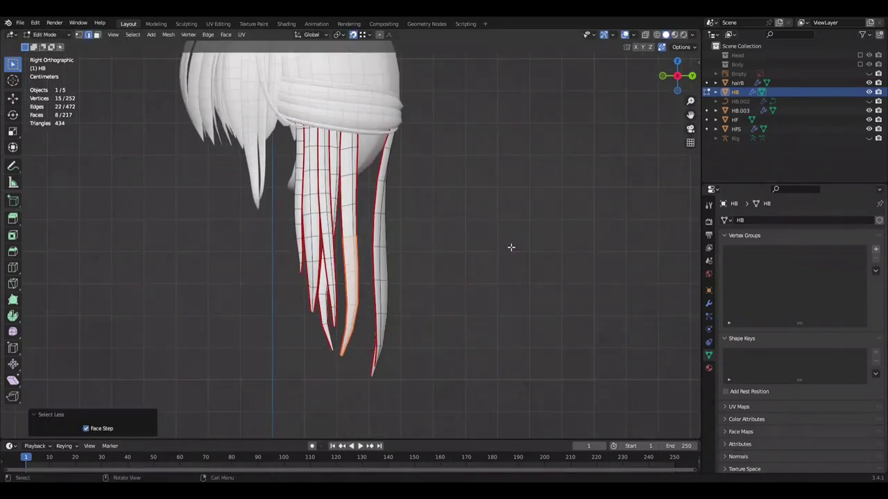
scroll(512, 247, up, 1)
key(ctrl+KP_Add)
key(ctrl+s)
key(g)
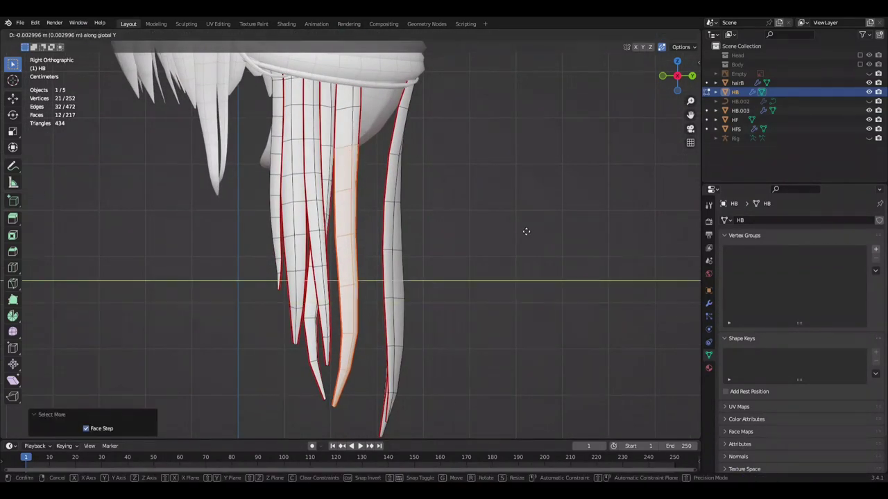
click(525, 231)
key(alt+a)
mouse_move(527, 232)
middle_down()
mouse_move(487, 238)
mouse_move(527, 218)
mouse_move(345, 266)
mouse_move(492, 285)
mouse_move(504, 303)
middle_up()
scroll(347, 263, up, 2)
- Select the side strand's tip vertices and rotate the tip, then shrink the selection
key(ctrl+z)
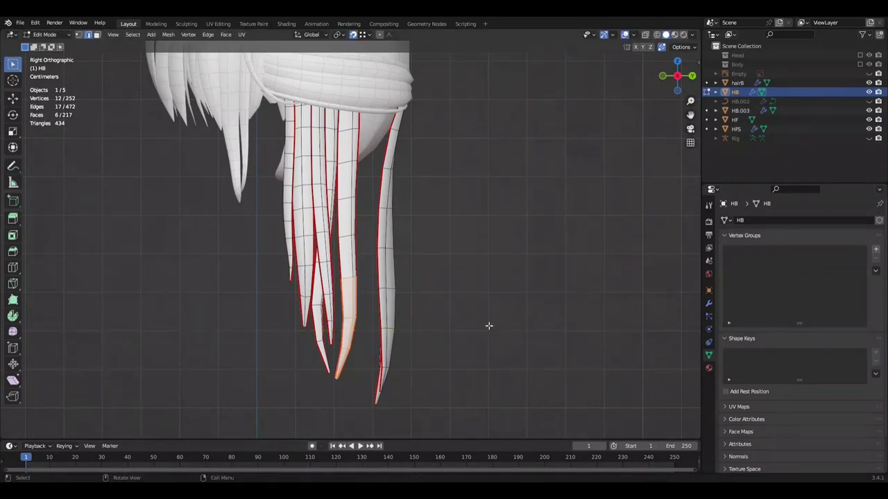
key(r)
click(503, 302)
key(ctrl+z)
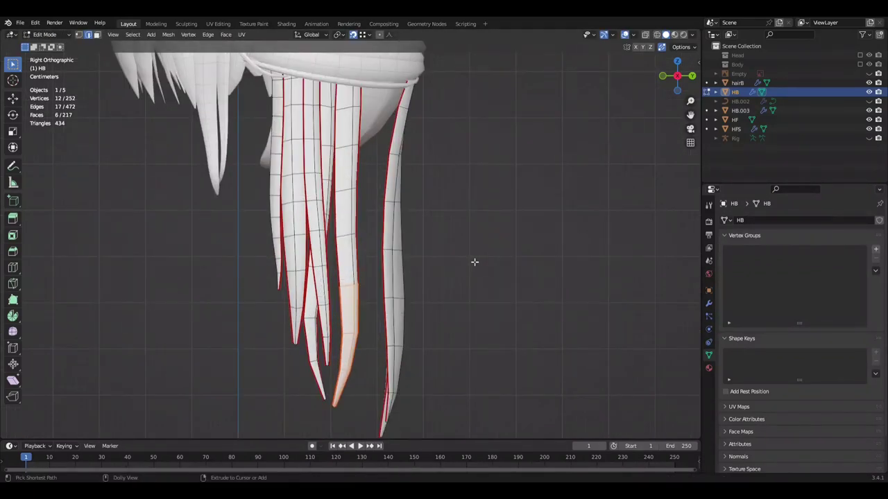
mouse_move(474, 261)
middle_down()
mouse_move(271, 287)
mouse_move(446, 275)
mouse_move(531, 282)
middle_up()
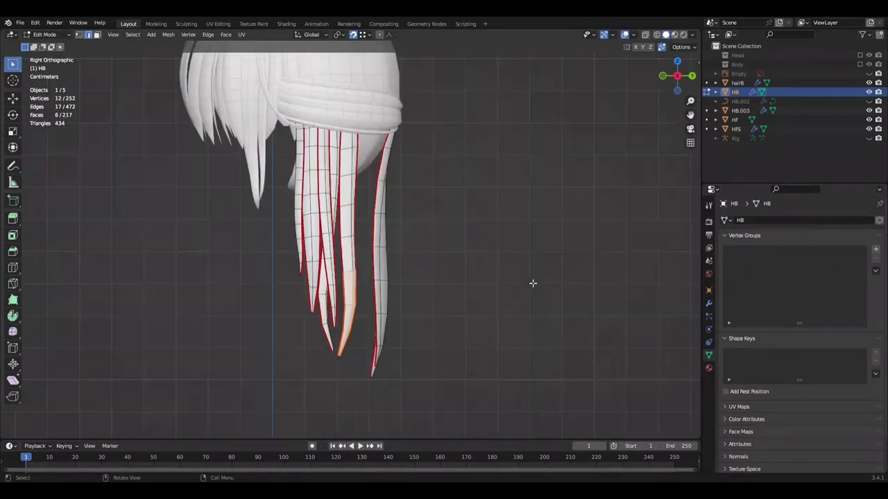
- Grow the selection, nudge the strand vertices into place, clear the selection, and save Mine.blend
key(ctrl+KP_Add)
key(g)
scroll(555, 253, down, 2)
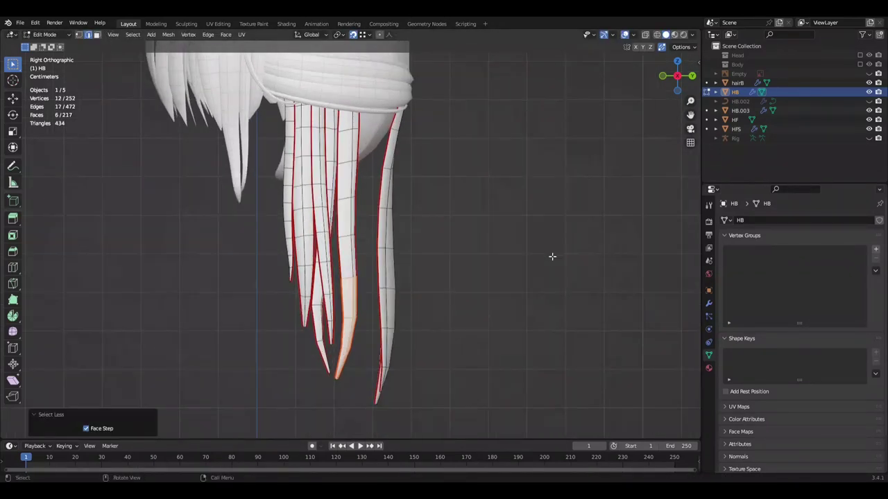
scroll(534, 264, down, 3)
scroll(499, 277, up, 5)
click(514, 267)
scroll(485, 270, down, 5)
click(447, 272)
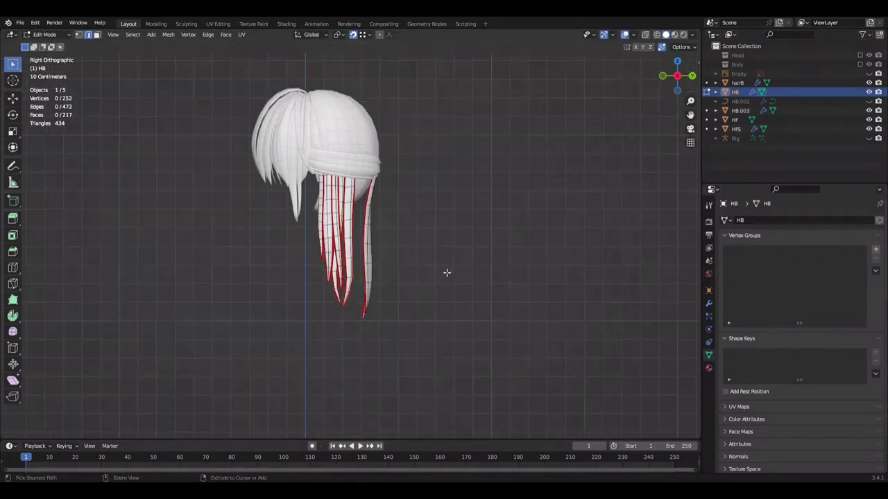
key(ctrl+s)
scroll(503, 273, up, 5)
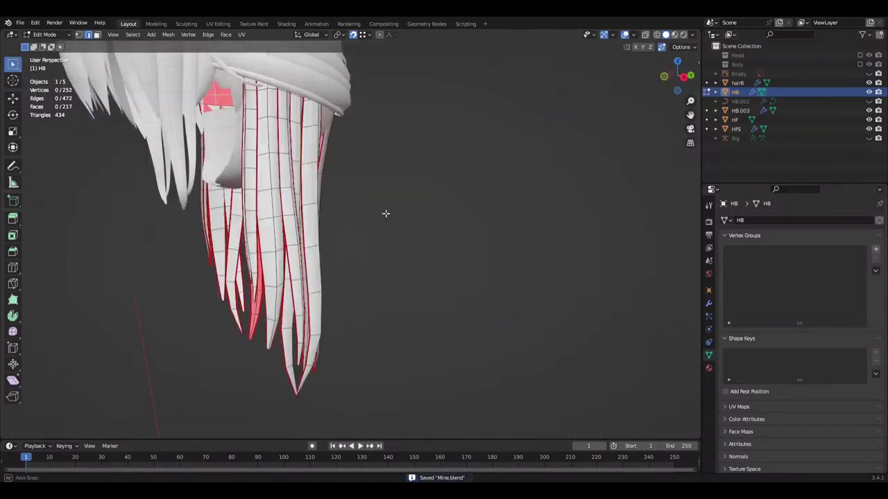
key(ctrl+z)
- Delete the stray vertices, then select the whole strand and rotate it about Z
click(516, 218)
key(x)
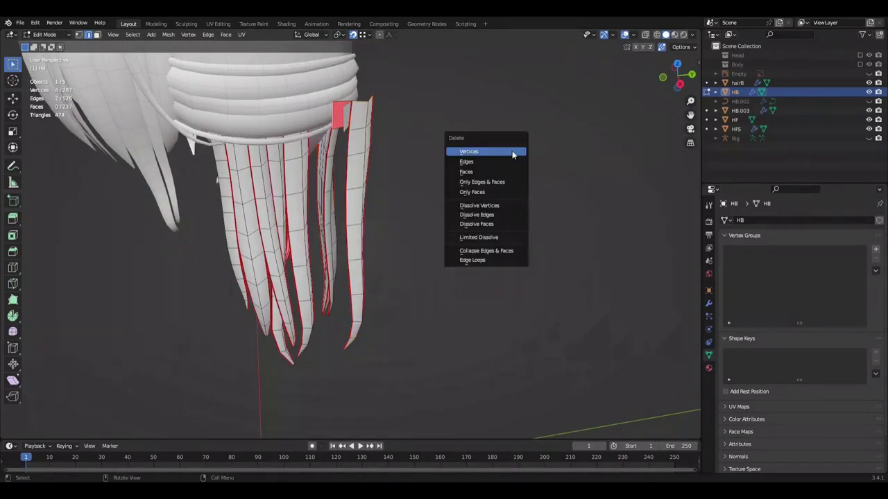
click(478, 150)
key(l)
mouse_move(529, 268)
middle_down()
mouse_move(300, 185)
mouse_move(443, 236)
middle_up()
key(ctrl+l)
key(r)
key(z)
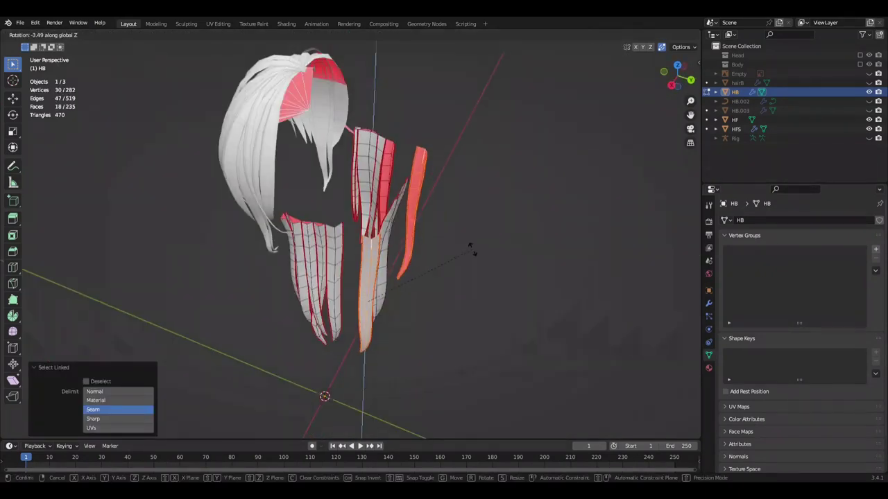
- Slide the strand along Y into position behind the head, discarding a trial vertex move
click(479, 256)
scroll(485, 260, up, 3)
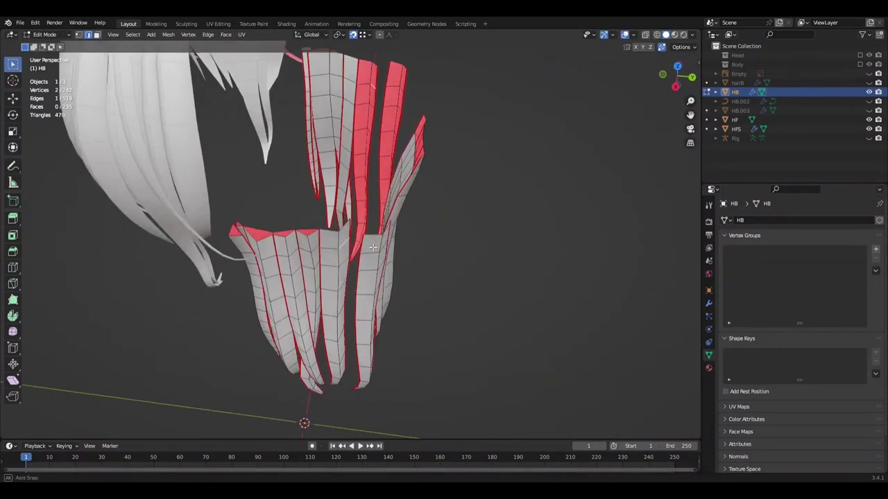
key(g)
key(y)
key(Escape)
mouse_move(527, 272)
middle_down()
mouse_move(495, 242)
mouse_move(444, 292)
mouse_move(429, 288)
middle_up()
key(ctrl+z)
click(455, 285)
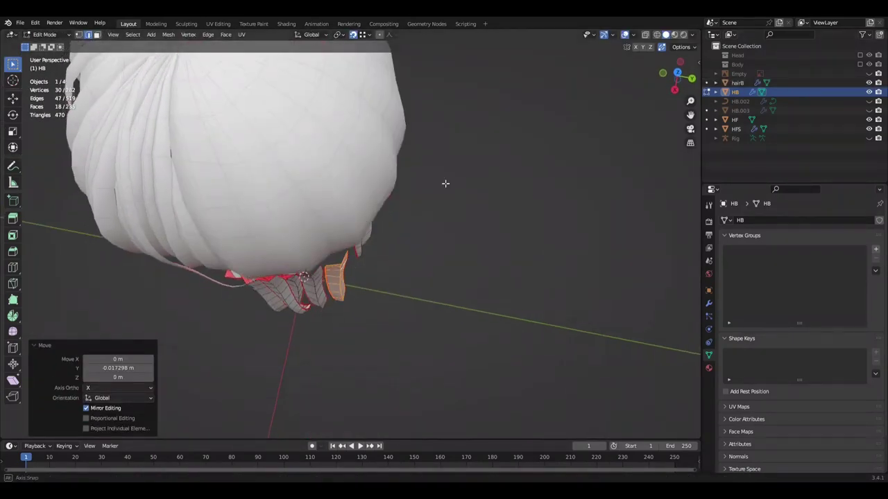
middle_drag(444, 182, 470, 157)
key(g)
key(y)
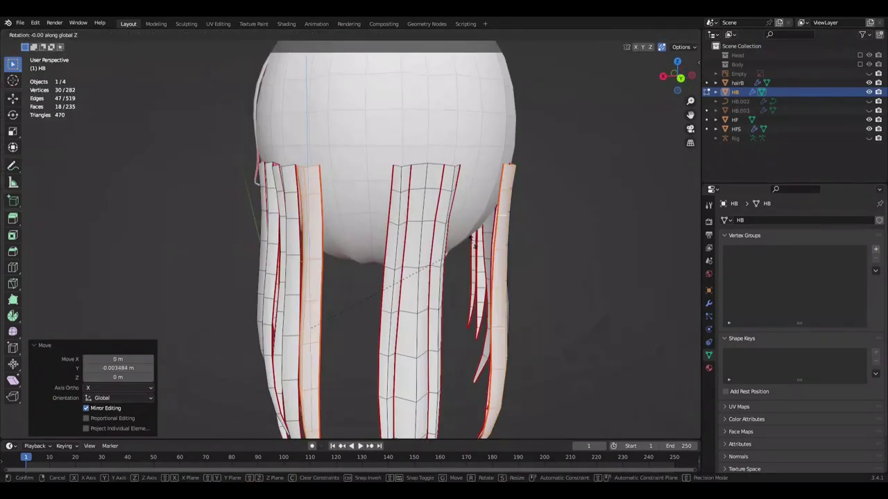
click(517, 285)
- Save the file and inflate the strand with Alt+S using Offset Even
key(ctrl+s)
mouse_move(517, 285)
middle_down()
mouse_move(506, 234)
mouse_move(373, 276)
middle_up()
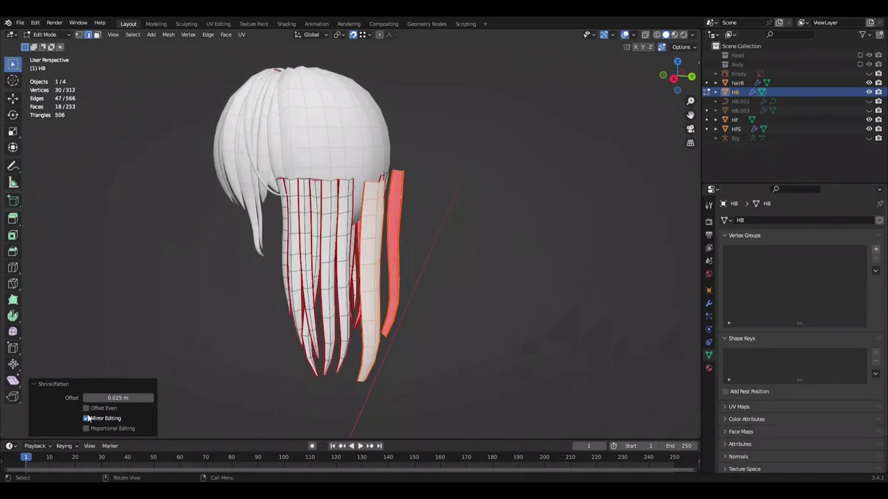
click(86, 407)
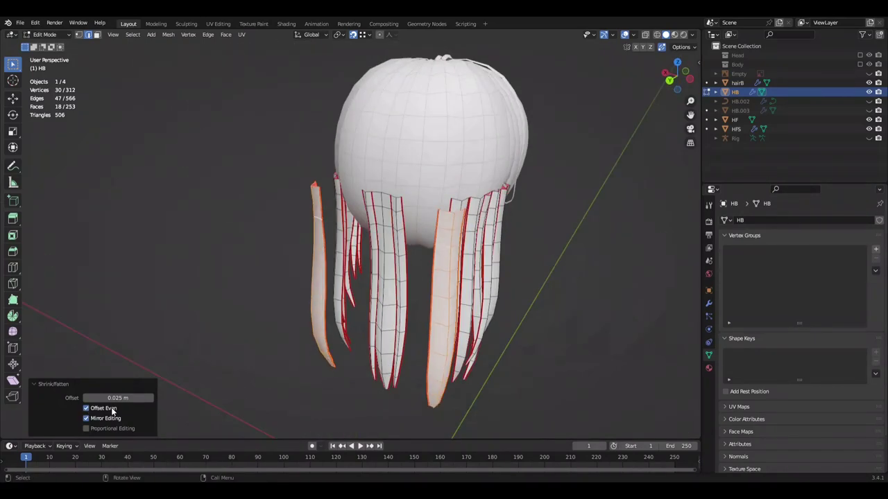
middle_drag(467, 329, 462, 321)
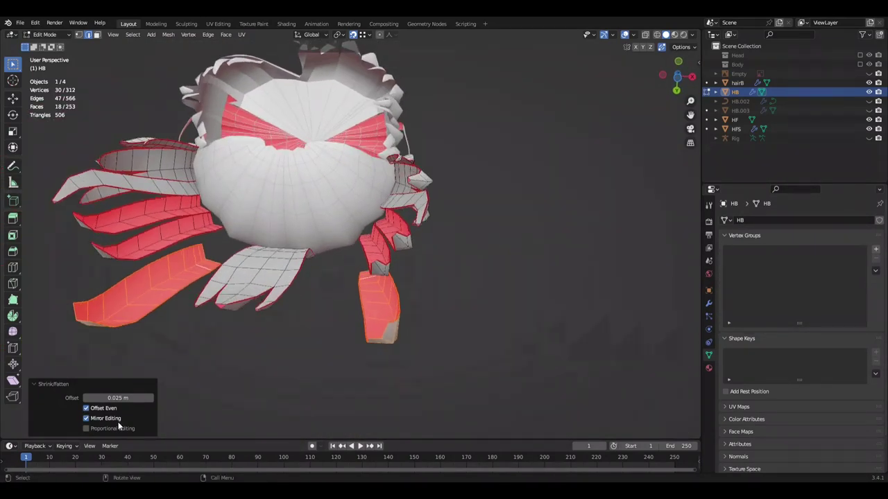
middle_drag(119, 420, 346, 382)
scroll(386, 292, up, 3)
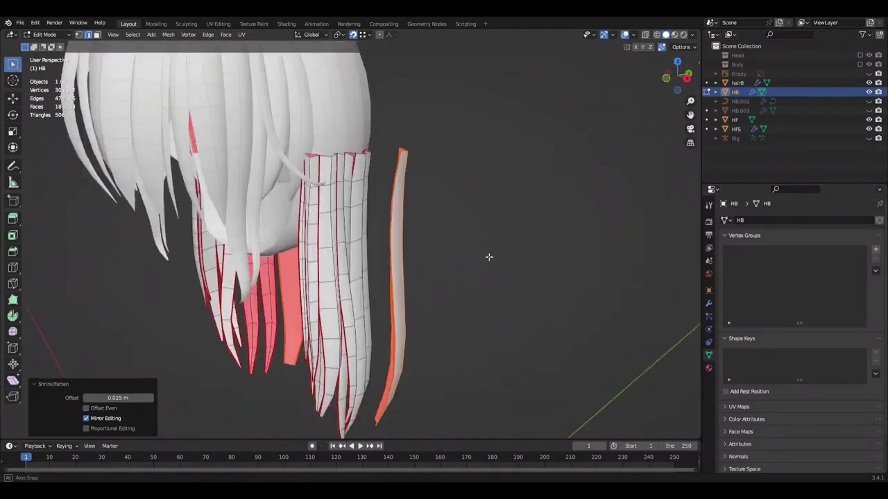
- Rotate the duplicated strand about Z and shift it 0.04828 m along X into the gap
key(r)
key(z)
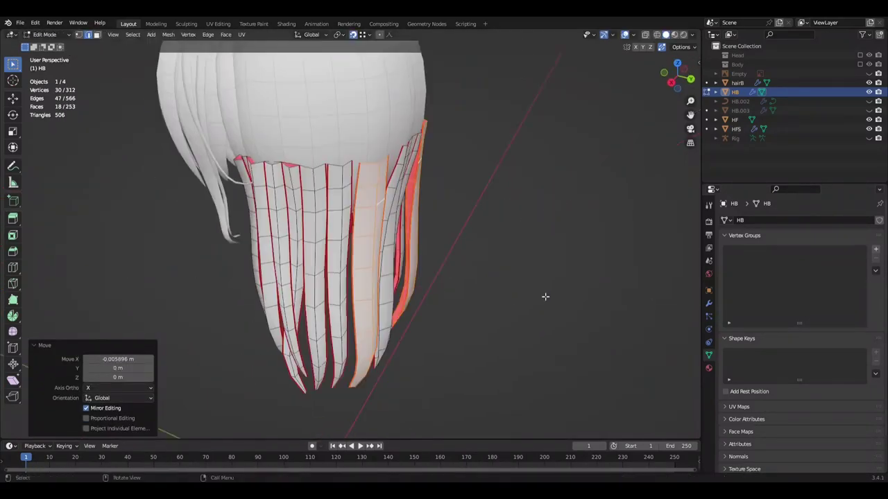
middle_drag(544, 278, 548, 199)
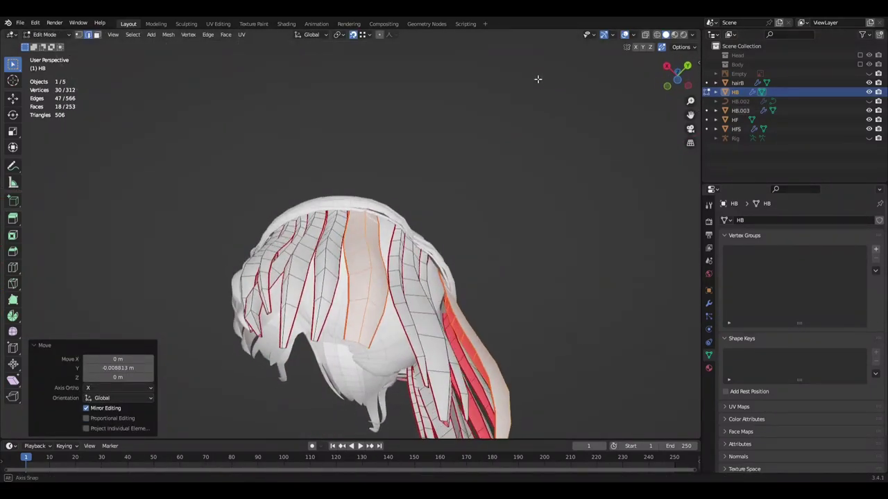
key(g)
key(x)
click(543, 210)
mouse_move(542, 209)
middle_down()
mouse_move(389, 319)
mouse_move(381, 229)
middle_up()
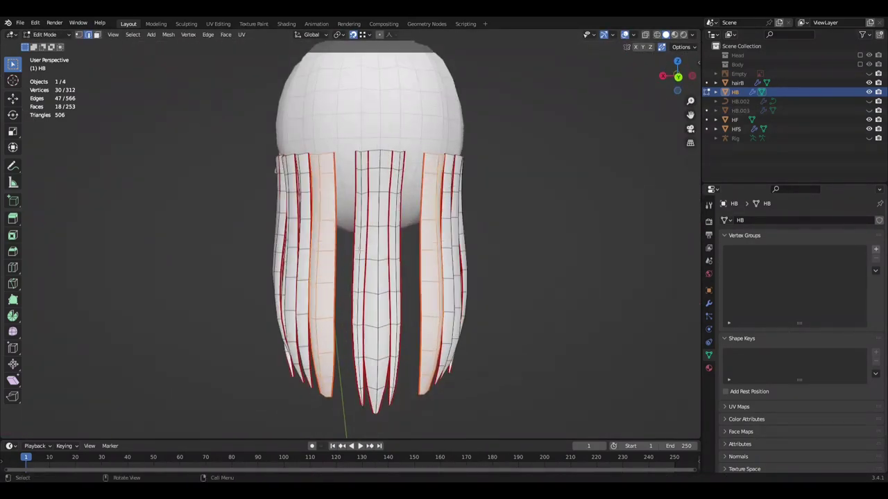
click(538, 173)
middle_drag(538, 173, 539, 151)
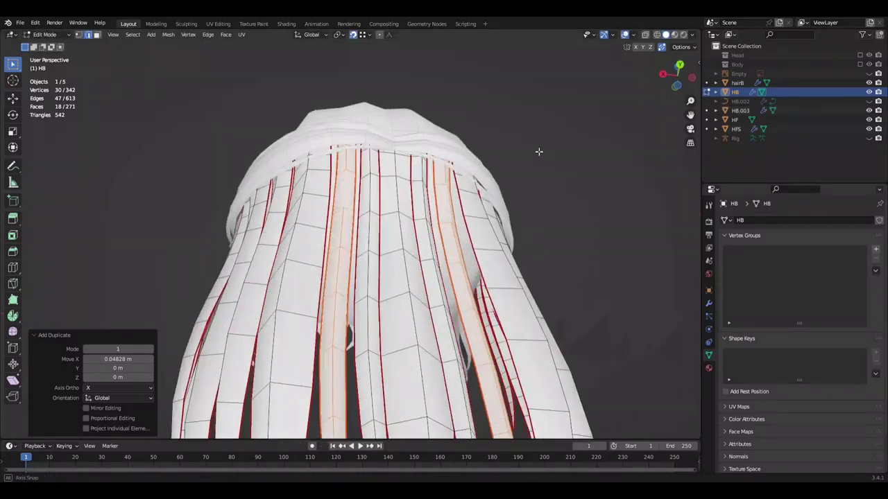
- Rotate the strand about Z and tilt it about X to fit beneath the headband
key(r)
key(z)
click(544, 281)
mouse_move(544, 280)
middle_down()
mouse_move(524, 182)
mouse_move(506, 169)
mouse_move(405, 240)
mouse_move(576, 240)
mouse_move(433, 296)
middle_up()
key(ctrl+s)
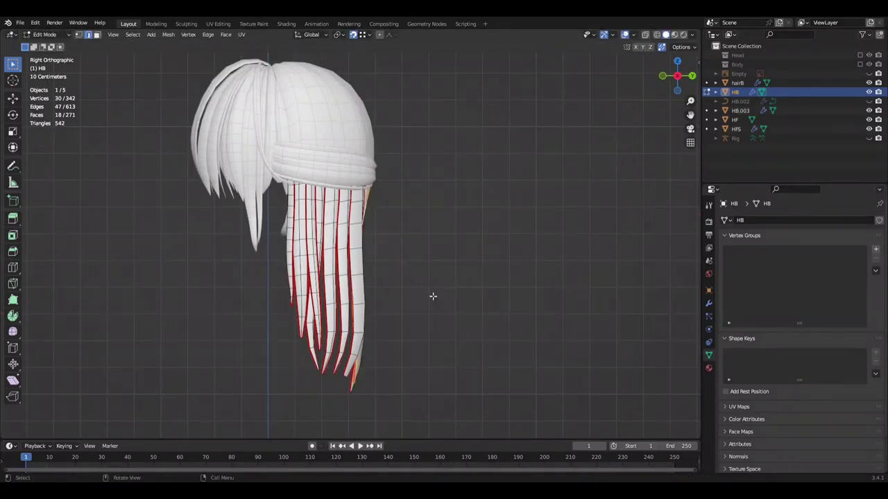
key(r)
key(x)
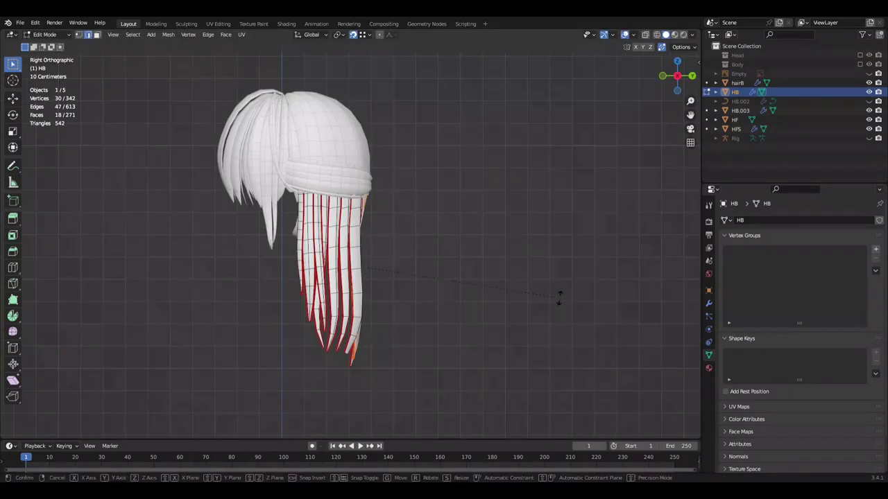
click(576, 298)
- Save the file, then select one strand's tip and grow the selection up the strand
mouse_move(520, 257)
middle_down()
mouse_move(481, 226)
mouse_move(414, 256)
middle_up()
key(ctrl+s)
click(396, 405)
key(ctrl+KP_Add)
- Grow the tip selection further and move the strand tip down along Y
key(KP_3)
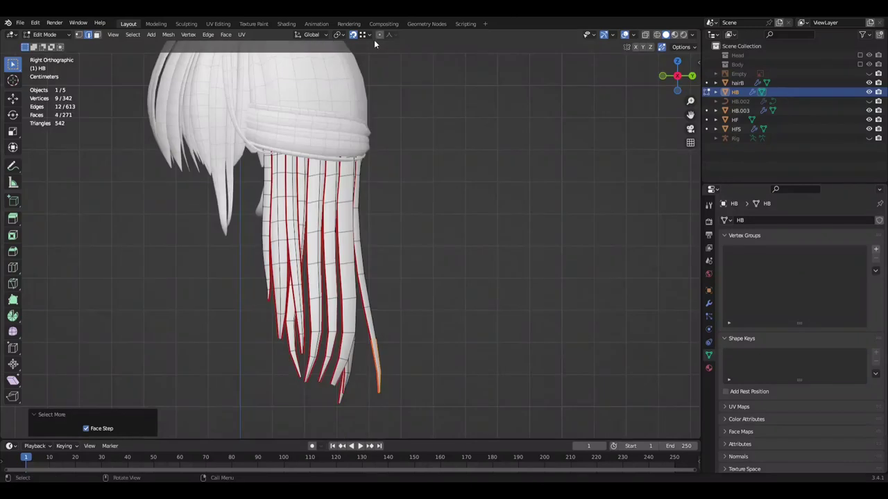
key(g)
key(y)
click(524, 327)
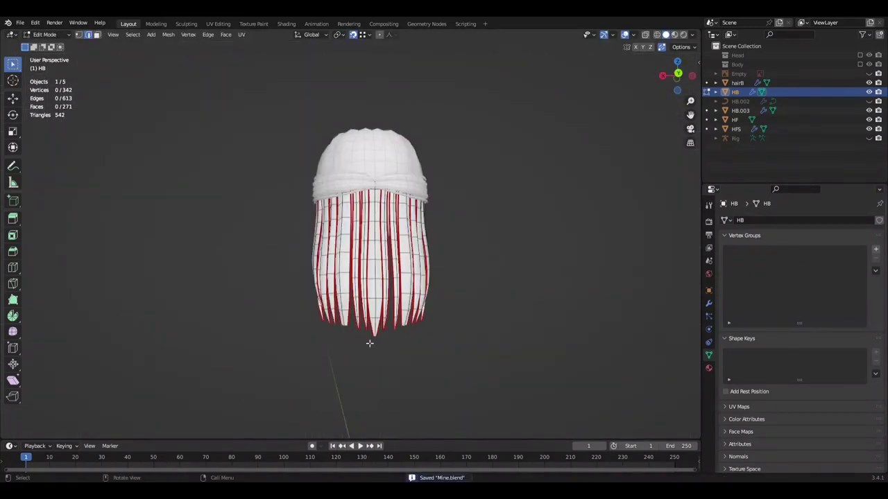
- Select a second strand's tip and cancel a trial 9° X rotation before moving it
scroll(369, 344, up, 5)
click(476, 309)
key(ctrl+KP_Add)
scroll(515, 317, down, 4)
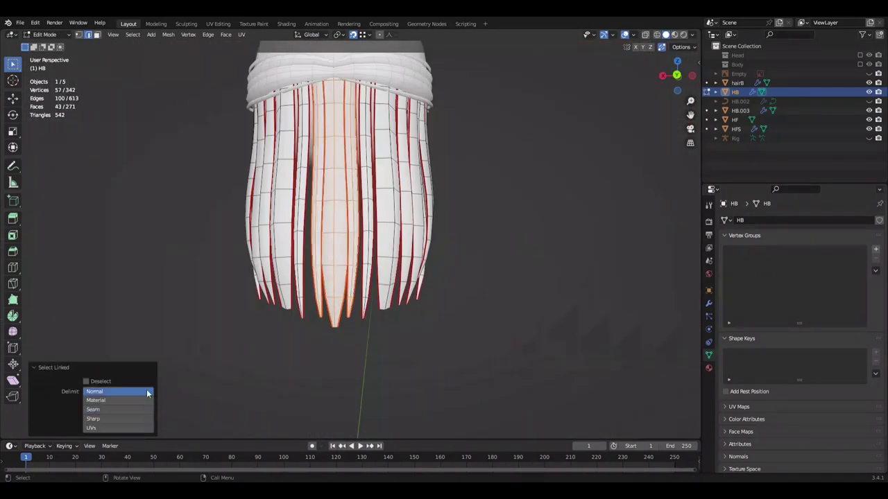
key(r)
key(x)
key(9)
right_click(533, 281)
mouse_move(533, 281)
middle_down()
mouse_move(424, 283)
mouse_move(466, 210)
middle_up()
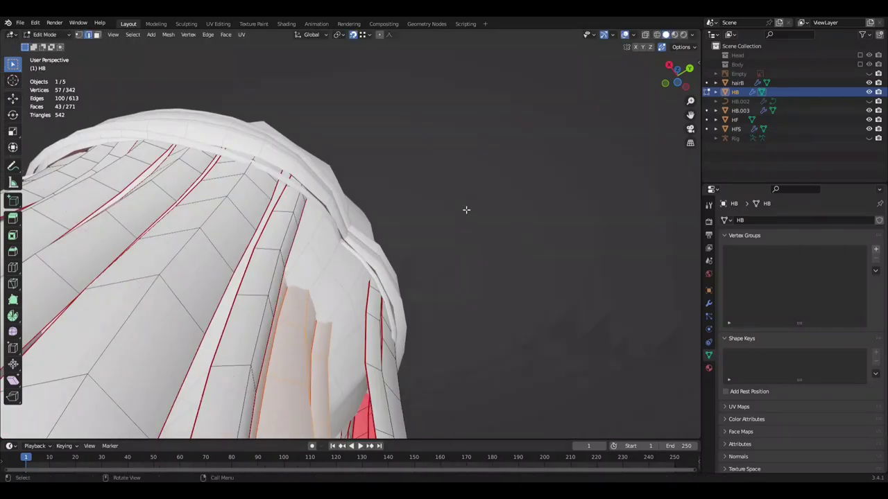
click(525, 181)
mouse_move(525, 181)
middle_down()
mouse_move(555, 188)
mouse_move(490, 252)
mouse_move(256, 237)
mouse_move(421, 291)
mouse_move(350, 234)
mouse_move(479, 222)
mouse_move(483, 231)
mouse_move(459, 217)
mouse_move(474, 306)
mouse_move(448, 275)
mouse_move(477, 263)
mouse_move(477, 275)
mouse_move(414, 301)
mouse_move(469, 298)
mouse_move(402, 297)
mouse_move(447, 248)
middle_up()
- Save the file and inspect the strand tips from a close front view
key(ctrl+s)
scroll(372, 290, up, 5)
mouse_move(451, 383)
middle_down()
mouse_move(511, 297)
mouse_move(355, 307)
middle_up()
scroll(476, 317, down, 6)
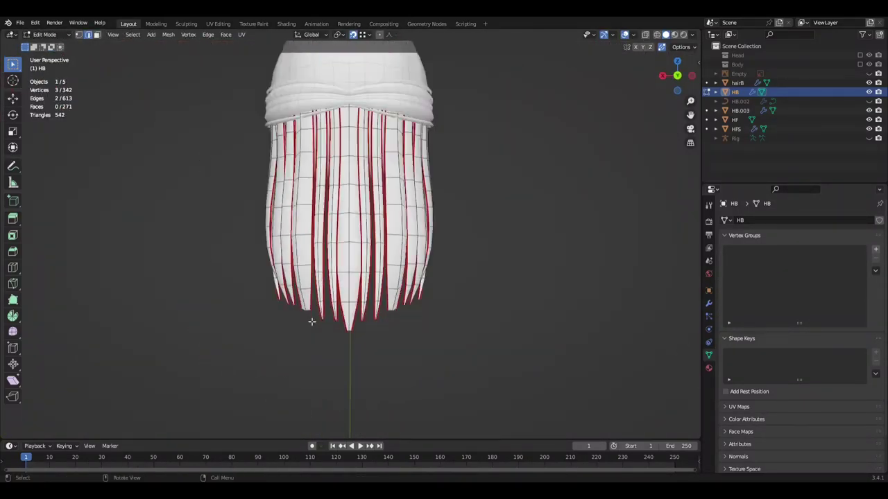
mouse_move(314, 337)
middle_down()
mouse_move(388, 330)
mouse_move(339, 325)
mouse_move(426, 327)
mouse_move(349, 343)
middle_up()
- From the side view, grow the tip selection and lower the tips along Y with proportional falloff
key(KP_3)
key(ctrl+KP_Add)
key(g)
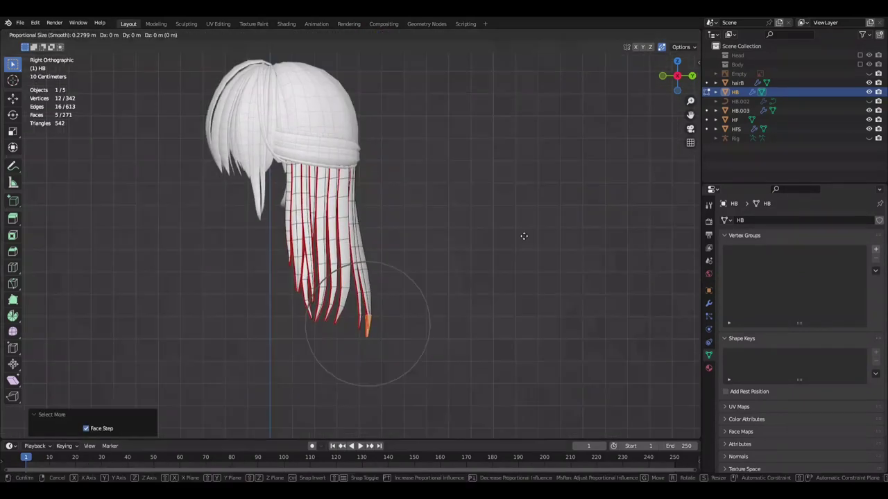
key(y)
scroll(497, 293, down, 1)
click(499, 295)
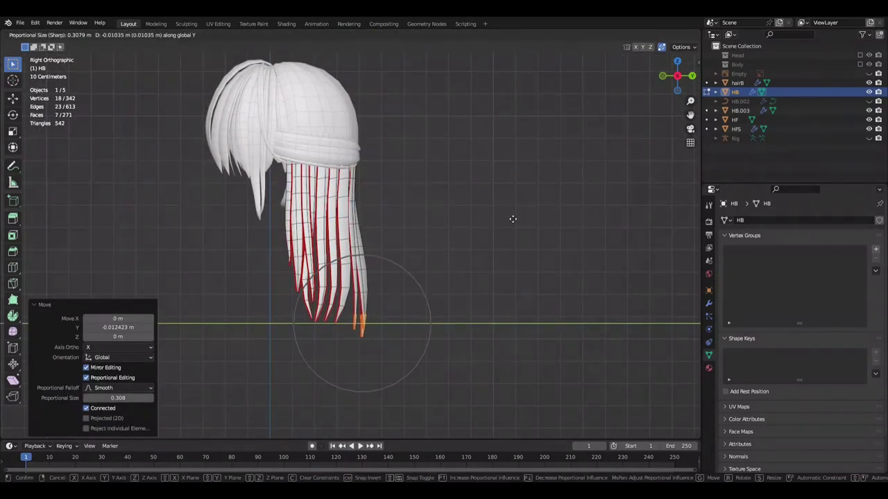
click(509, 240)
scroll(509, 243, up, 2)
- Stretch the strand tips further down along Y into longer, sharper points
key(g)
click(509, 256)
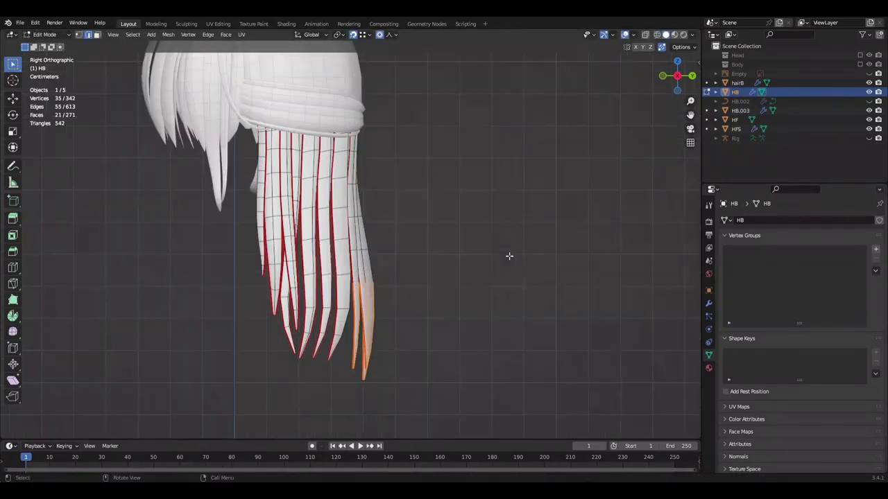
click(511, 258)
key(g)
key(y)
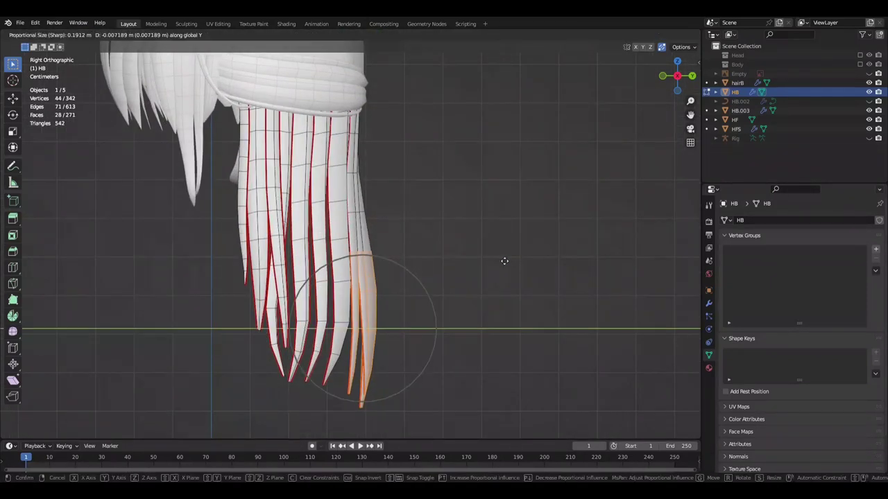
click(504, 261)
scroll(502, 263, up, 1)
click(498, 266)
- Zoom in on the tips and shrink the selection toward the tip before a soft-falloff rotation
scroll(499, 265, down, 1)
scroll(499, 266, down, 3)
middle_drag(500, 266, 491, 275)
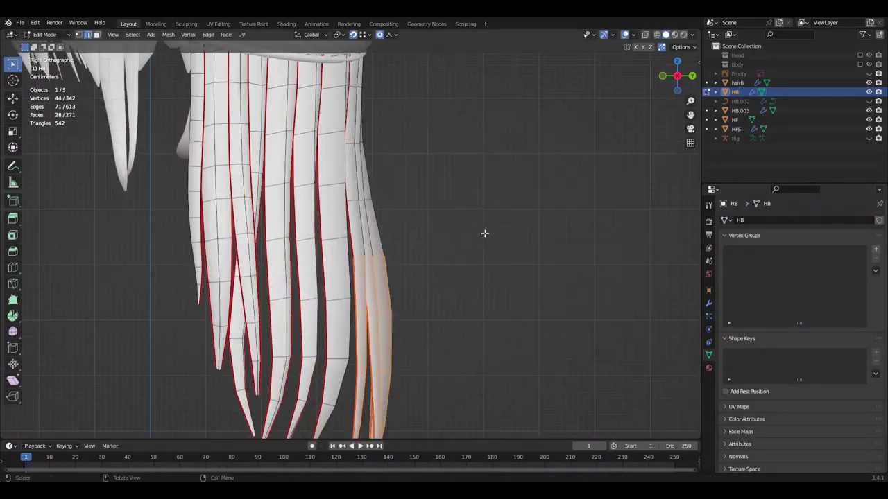
scroll(484, 233, down, 2)
key(ctrl+KP_Subtract)
key(r)
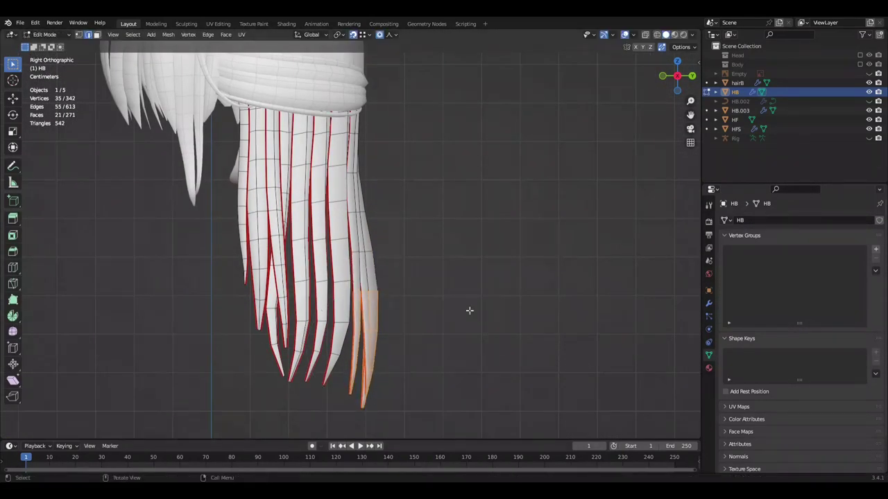
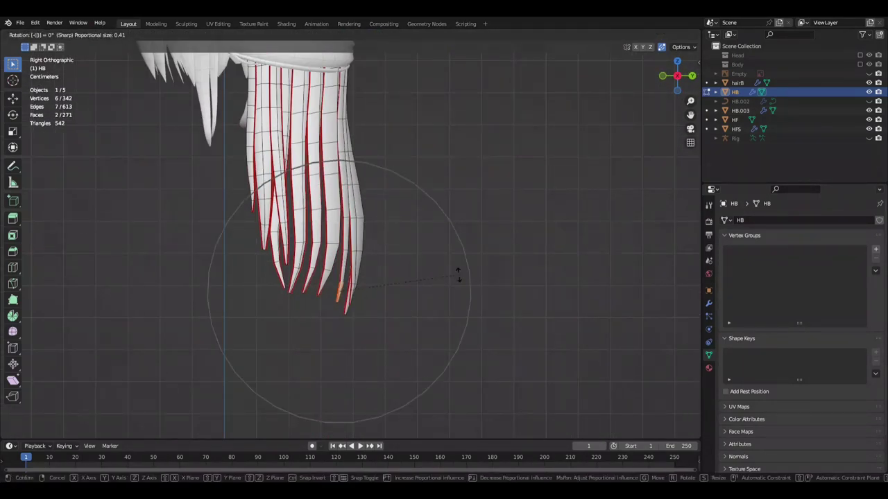
- Confirm the strand tip rotation and thickness tweaks, then hide the HB.003 hair object
click(458, 277)
mouse_move(458, 278)
middle_down()
mouse_move(296, 254)
mouse_move(422, 273)
middle_up()
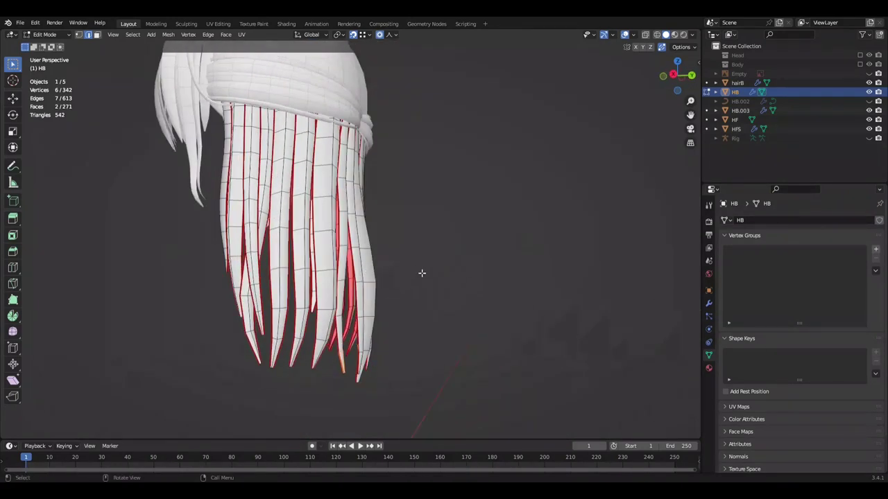
click(503, 240)
middle_drag(503, 241, 394, 252)
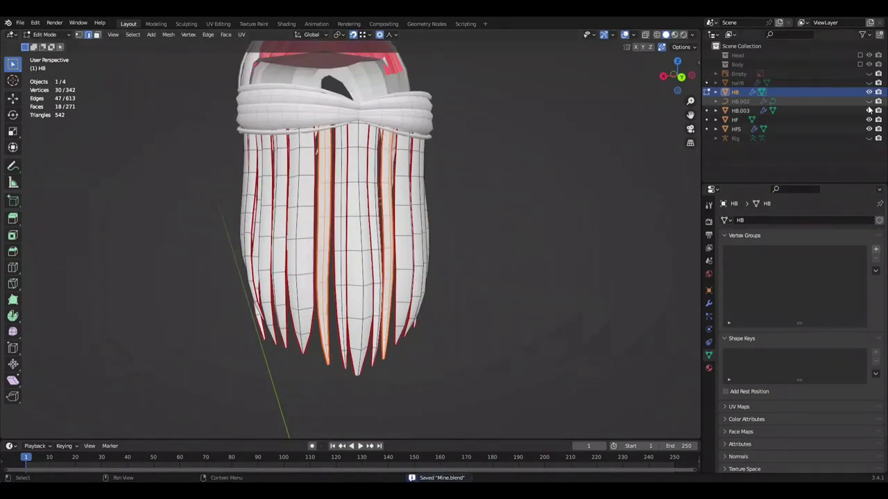
click(869, 110)
middle_drag(388, 208, 355, 156)
- Merge the selected HB vertices At Center, nudge them vertically, and clear the selection
click(542, 212)
key(ctrl+s)
mouse_move(541, 213)
middle_down()
mouse_move(551, 244)
mouse_move(418, 255)
mouse_move(381, 243)
middle_up()
key(m)
click(550, 243)
click(628, 306)
scroll(630, 293, up, 3)
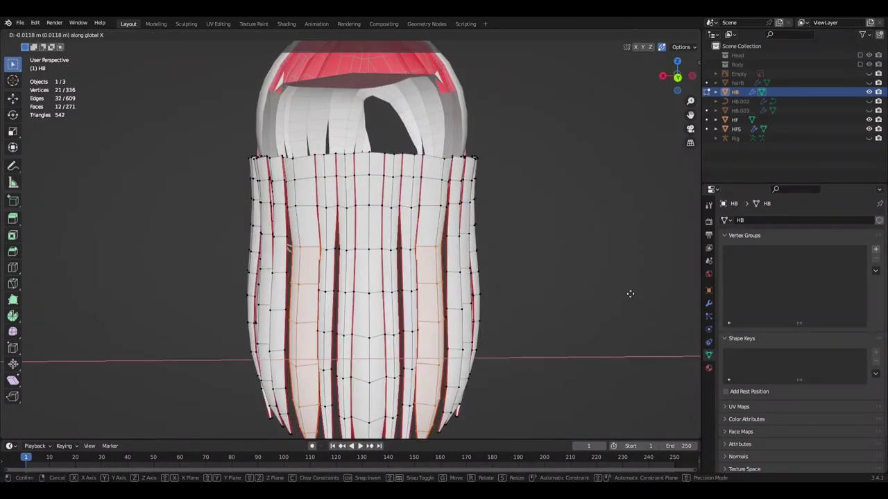
key(alt+a)
scroll(462, 290, down, 3)
- Weld two more strand vertices At Center and scale the selection, saving Mine.blend
middle_drag(327, 396, 529, 163)
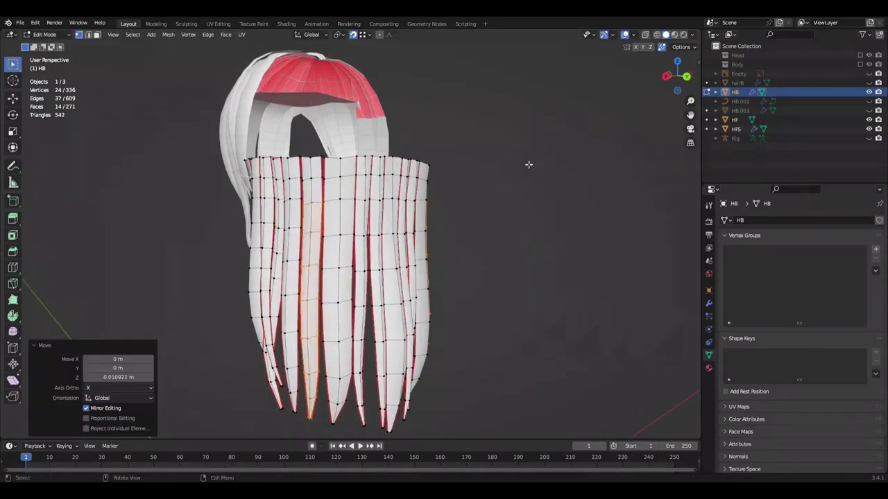
click(529, 248)
scroll(554, 252, up, 2)
key(m)
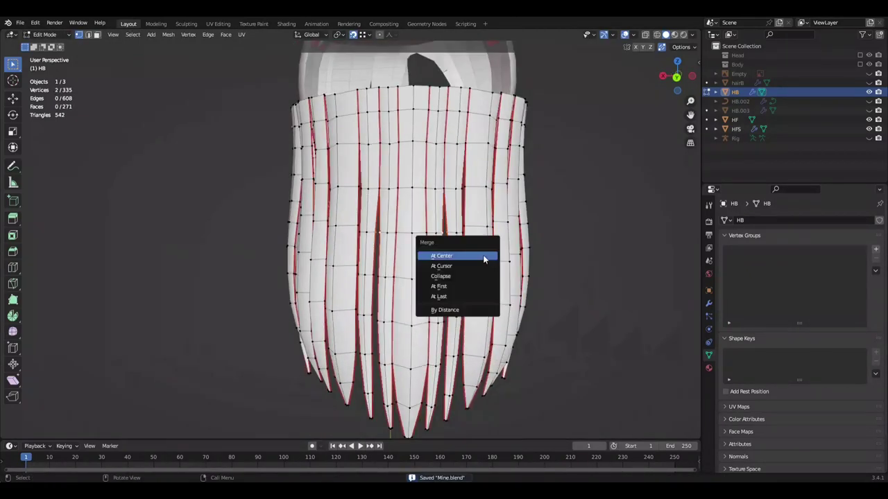
click(486, 257)
key(s)
scroll(433, 269, up, 2)
scroll(433, 269, up, 2)
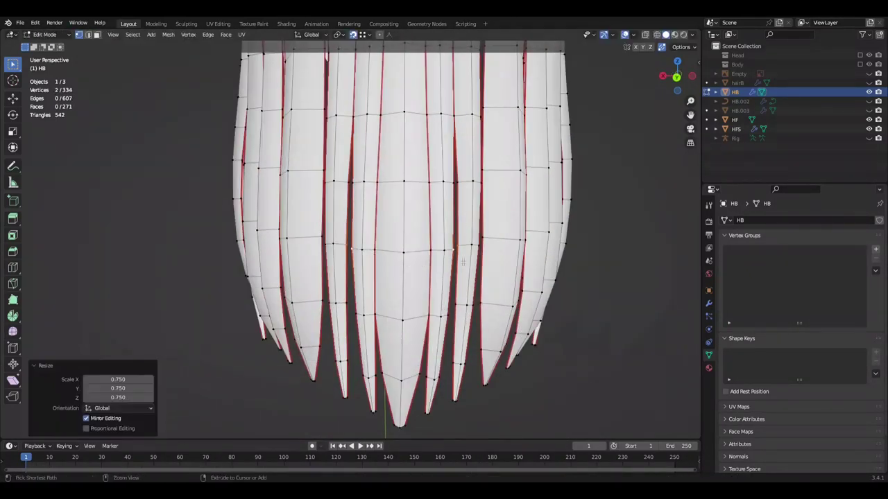
scroll(555, 274, down, 3)
scroll(474, 278, up, 3)
scroll(474, 277, down, 3)
scroll(467, 301, up, 2)
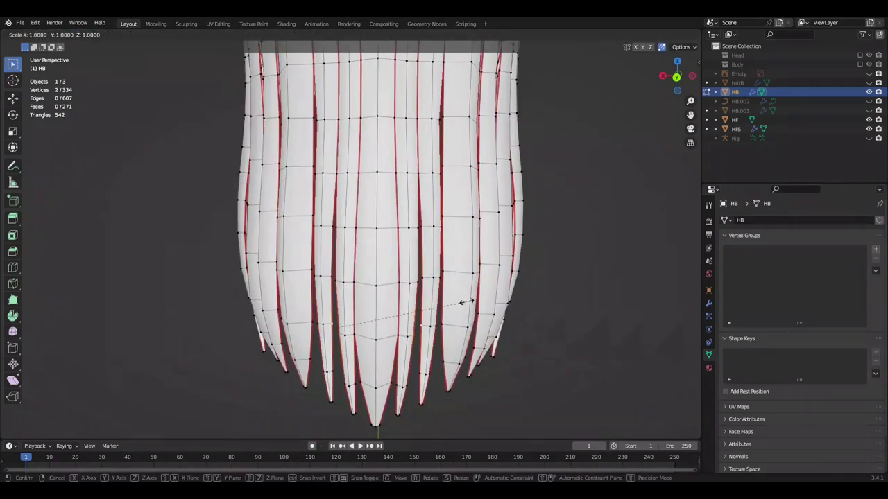
key(ctrl+s)
- Select a single strand vertex and inspect the strand tips and edges up close
click(336, 292)
middle_drag(647, 280, 486, 229)
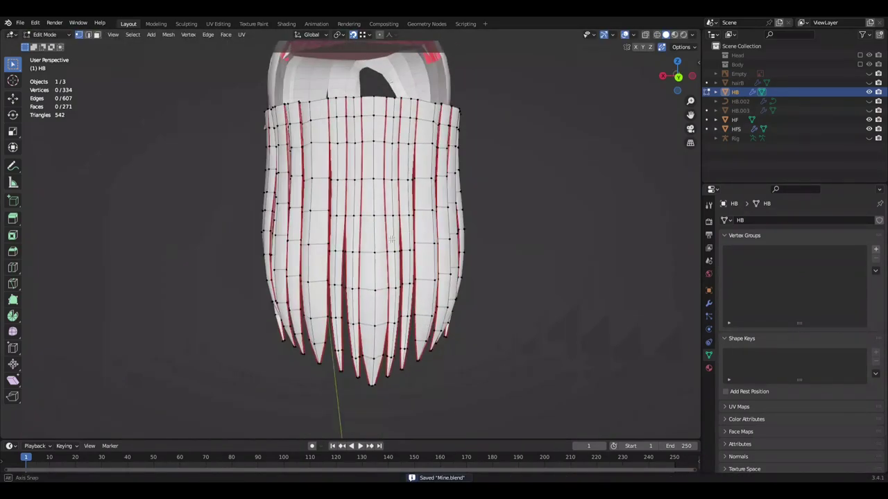
scroll(485, 229, up, 3)
scroll(402, 192, up, 2)
mouse_move(402, 192)
middle_down()
mouse_move(382, 281)
mouse_move(91, 41)
middle_up()
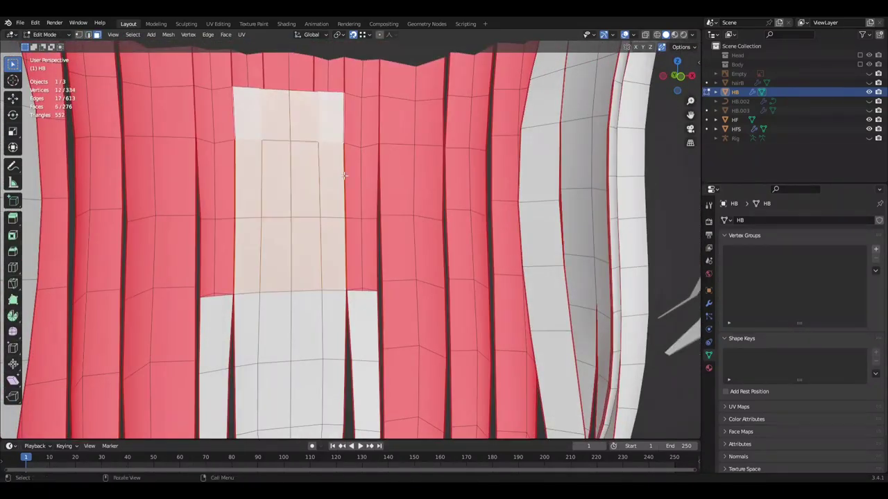
middle_drag(344, 176, 247, 296)
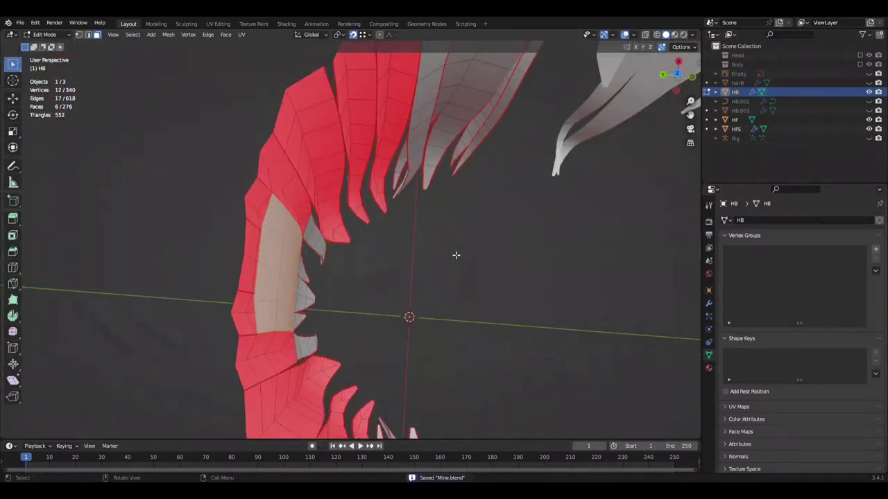
- Mark the selected HB strand edges as sharp and save Mine.blend
right_click(248, 296)
right_click(286, 376)
click(264, 388)
mouse_move(264, 389)
middle_down()
mouse_move(339, 214)
mouse_move(383, 244)
middle_up()
key(ctrl+s)
- Select a strand's vertices and slide them sideways along the X axis
mouse_move(386, 142)
middle_down()
mouse_move(531, 208)
mouse_move(367, 230)
middle_up()
scroll(532, 208, up, 2)
key(s)
key(Escape)
scroll(575, 192, down, 3)
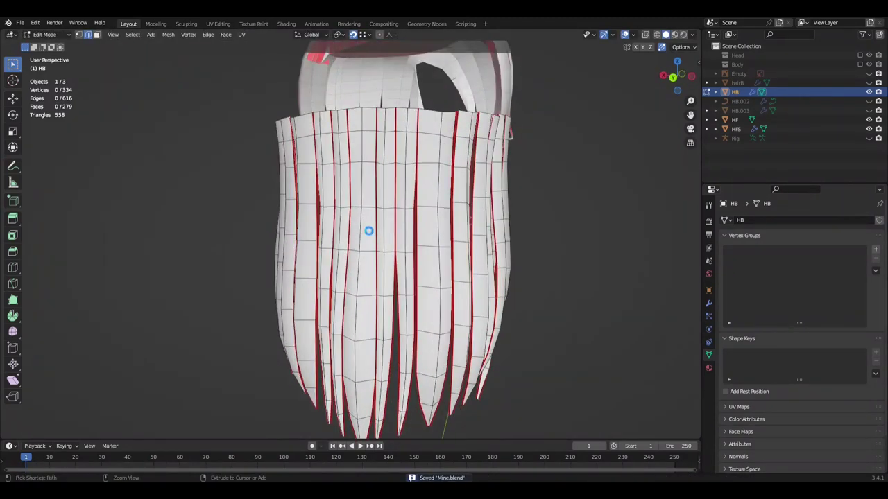
alt+click(350, 305)
key(g)
key(x)
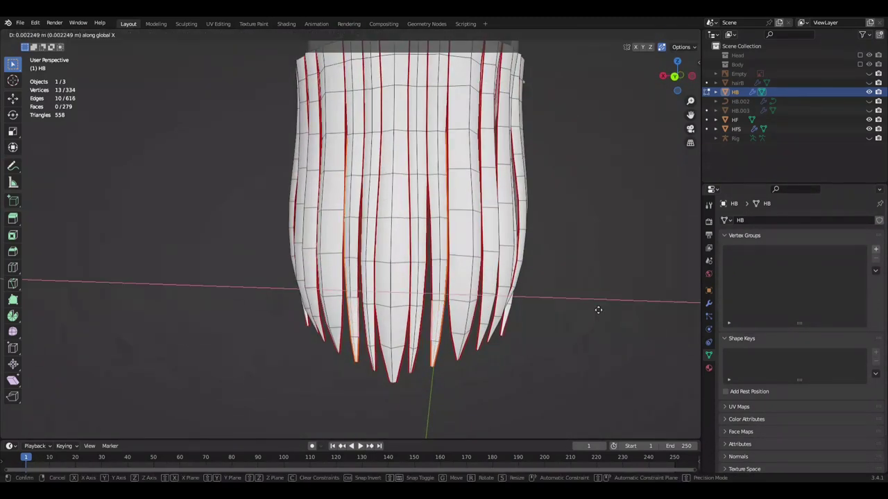
click(598, 310)
mouse_move(589, 317)
middle_down()
mouse_move(616, 323)
mouse_move(549, 337)
mouse_move(539, 328)
middle_up()
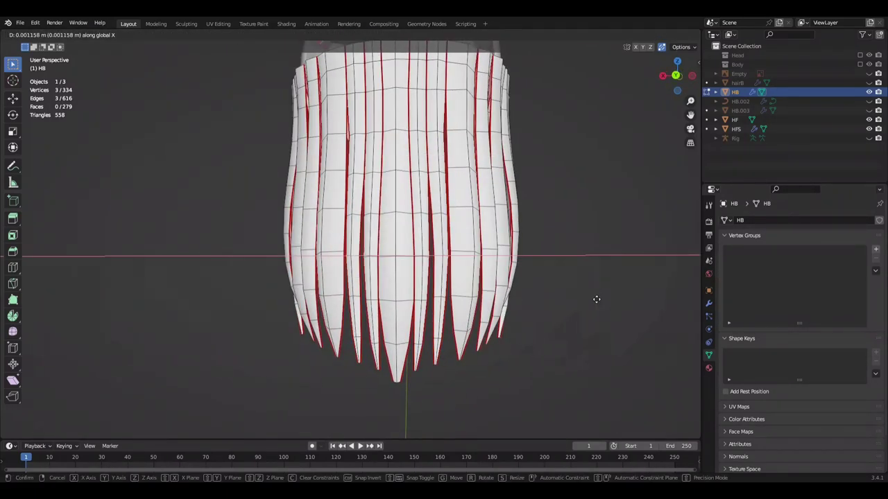
click(580, 287)
mouse_move(580, 287)
middle_down()
mouse_move(439, 257)
mouse_move(529, 253)
mouse_move(327, 165)
mouse_move(513, 204)
mouse_move(486, 229)
middle_up()
- Merge the selected stray vertices, reposition two vertices along Z, then deselect and save
key(m)
click(491, 195)
mouse_move(491, 194)
middle_down()
mouse_move(543, 223)
mouse_move(91, 211)
mouse_move(205, 184)
mouse_move(194, 182)
mouse_move(406, 196)
middle_up()
key(g)
key(z)
click(543, 222)
key(alt+a)
key(ctrl+s)
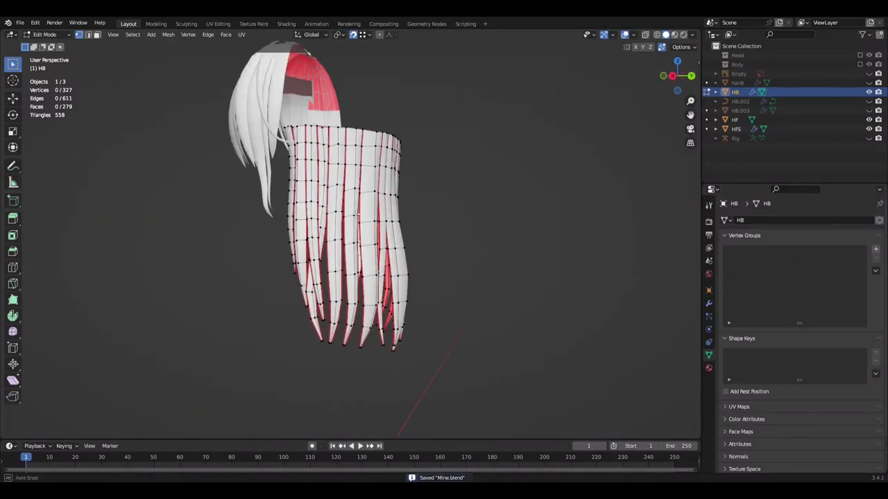
- Merge the first pair of strand tip vertices At Center and lower it along Z
click(369, 219)
mouse_move(369, 219)
middle_down()
mouse_move(506, 206)
mouse_move(419, 220)
middle_up()
click(547, 183)
mouse_move(565, 192)
middle_down()
mouse_move(570, 197)
mouse_move(466, 185)
middle_up()
key(m)
click(465, 187)
key(g)
key(z)
click(552, 220)
mouse_move(553, 219)
middle_down()
mouse_move(530, 255)
mouse_move(509, 213)
mouse_move(406, 201)
middle_up()
- Merge a second tip vertex pair, move it along Z, deselect and save
shift+click(406, 200)
key(ctrl+s)
key(m)
click(521, 194)
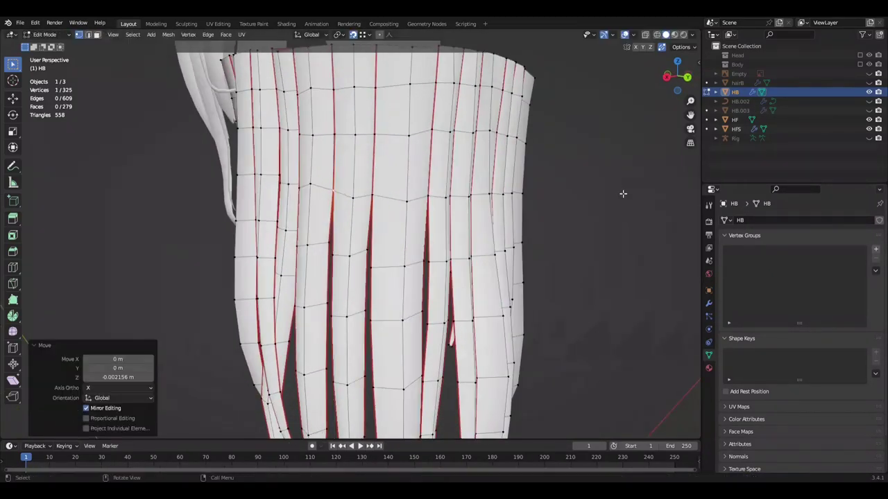
middle_drag(622, 193, 541, 214)
key(g)
key(z)
key(alt+a)
mouse_move(342, 248)
middle_down()
mouse_move(541, 228)
mouse_move(392, 275)
middle_up()
key(ctrl+s)
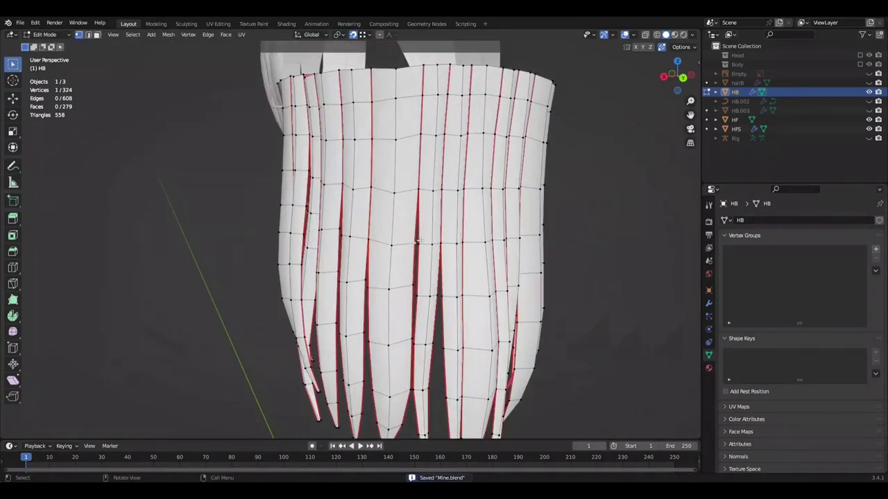
- Merge another tip vertex pair At Center and lower it vertically
key(m)
click(392, 276)
key(alt+a)
key(ctrl+s)
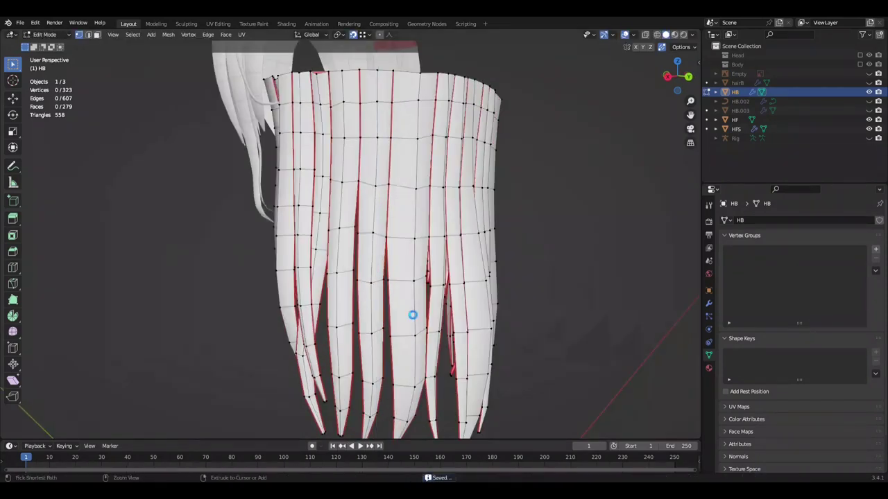
click(607, 259)
key(alt+a)
middle_drag(607, 259, 360, 226)
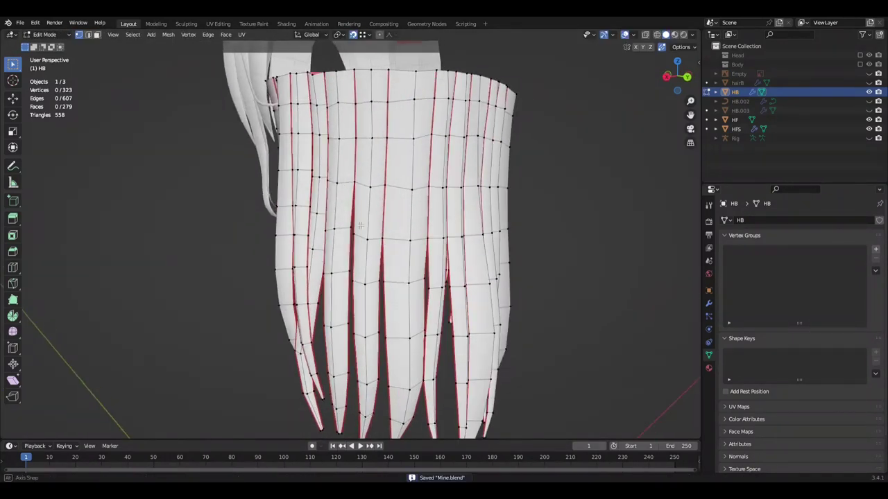
middle_drag(600, 215, 477, 226)
- Select a strand tip edge path, try moving it on Z, then clear the selection
ctrl+click(477, 226)
key(g)
key(z)
ctrl+click(365, 230)
key(ctrl+s)
mouse_move(365, 230)
middle_down()
mouse_move(568, 227)
mouse_move(447, 242)
middle_up()
key(Escape)
key(alt+a)
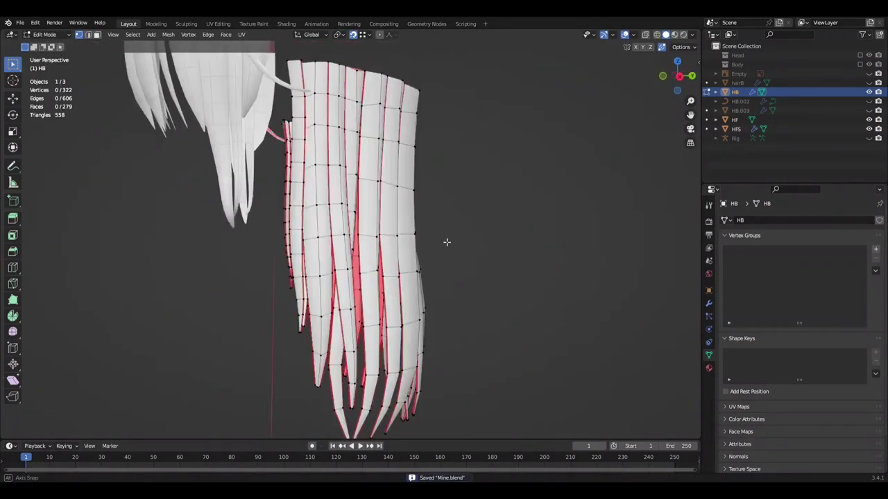
- Lower the selected strand tips 0.0156 m on Z and select an edge on a strand
mouse_move(547, 191)
middle_down()
mouse_move(586, 199)
mouse_move(421, 247)
middle_up()
key(g)
key(z)
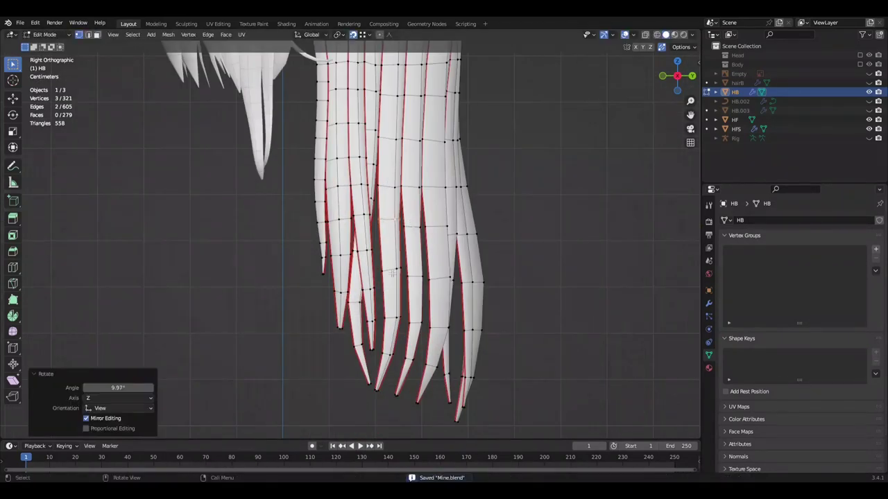
middle_drag(527, 315, 492, 229)
key(ctrl+s)
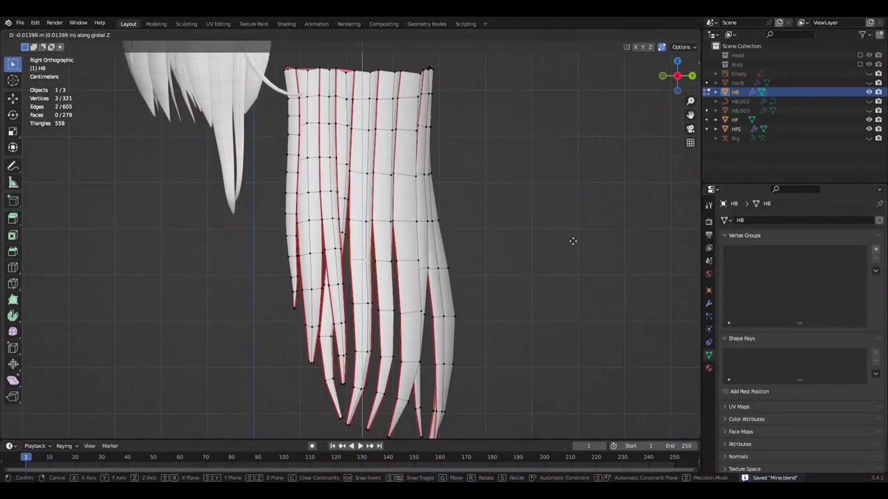
click(573, 241)
middle_drag(573, 241, 386, 259)
click(517, 253)
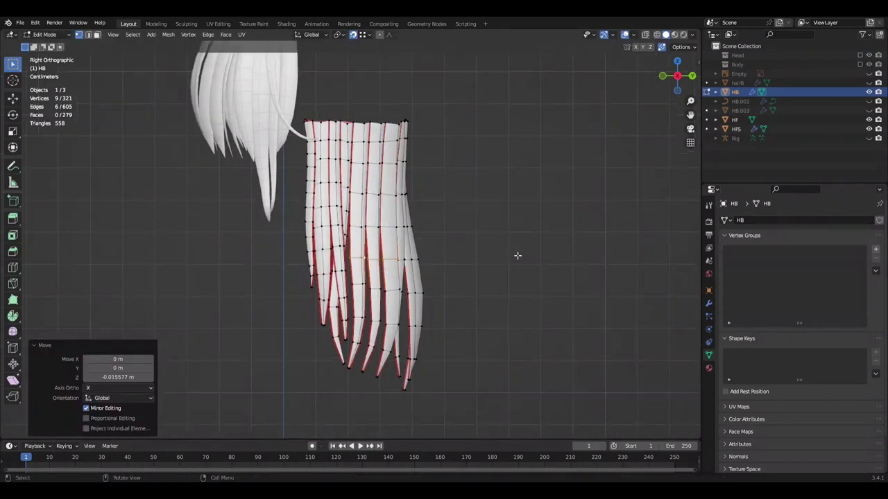
scroll(486, 243, up, 1)
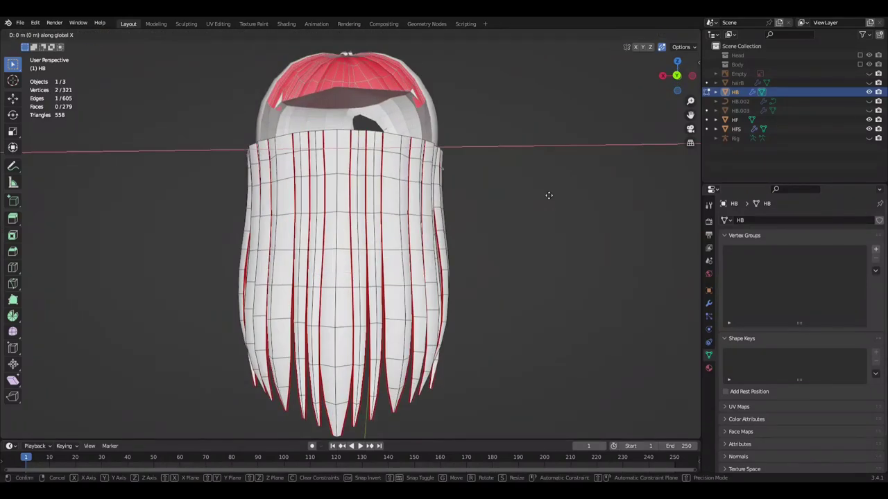
- Pick edges along an HB strand, cancel the stray move, clear the selection and save
shift+click(337, 138)
scroll(541, 119, up, 3)
scroll(555, 113, up, 1)
scroll(571, 141, down, 3)
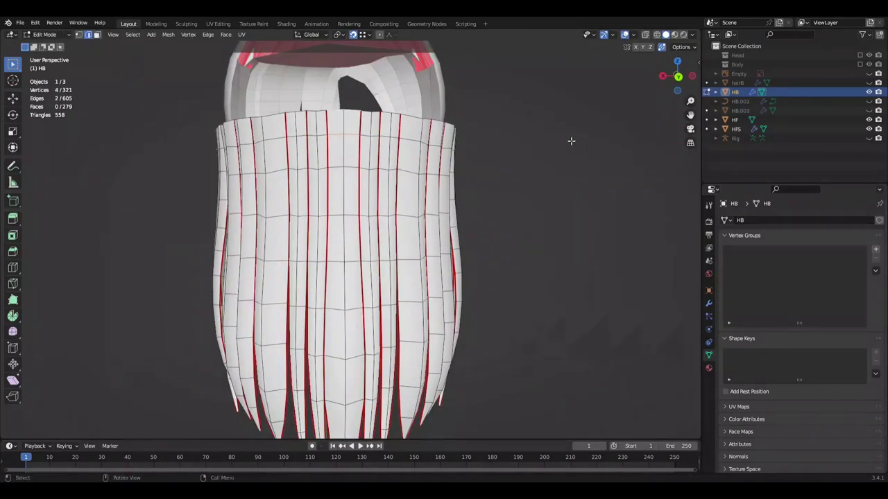
scroll(384, 169, up, 1)
click(383, 168)
right_click(556, 200)
scroll(541, 206, down, 4)
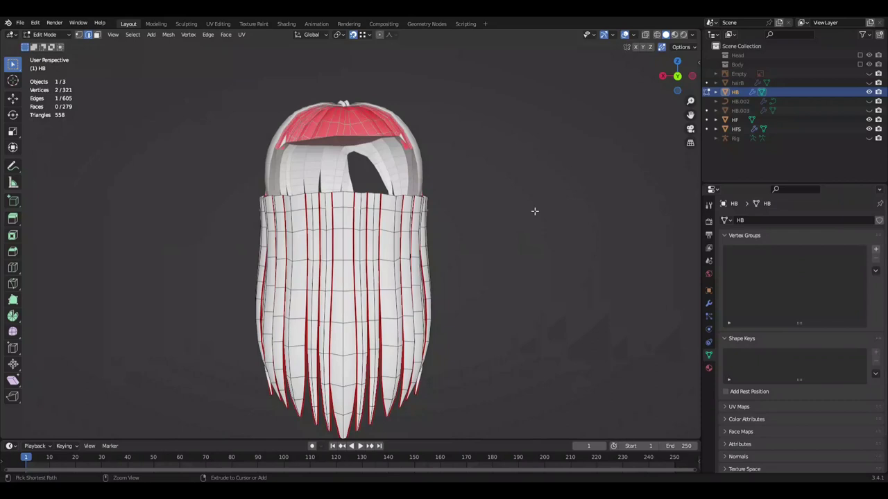
scroll(563, 194, up, 7)
key(alt+a)
scroll(596, 196, down, 5)
key(ctrl+s)
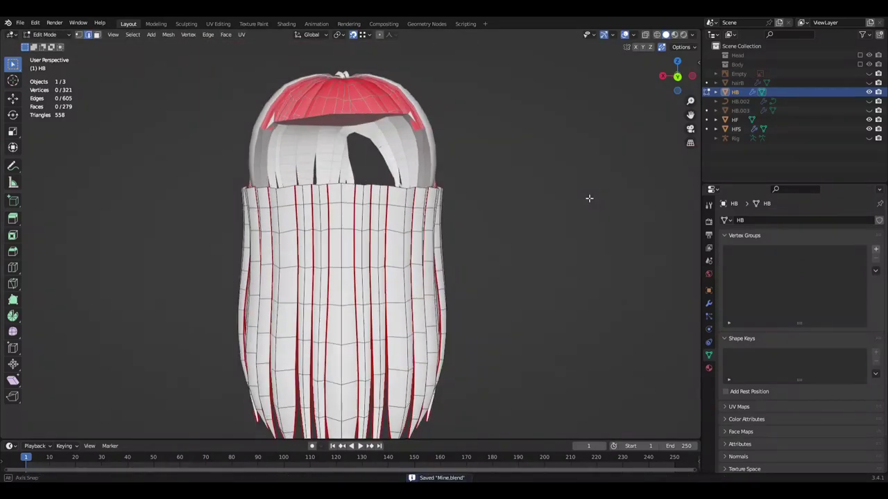
- Move a face on the central strand, then clear the selection and save the file
scroll(585, 249, up, 3)
scroll(585, 249, down, 5)
click(584, 250)
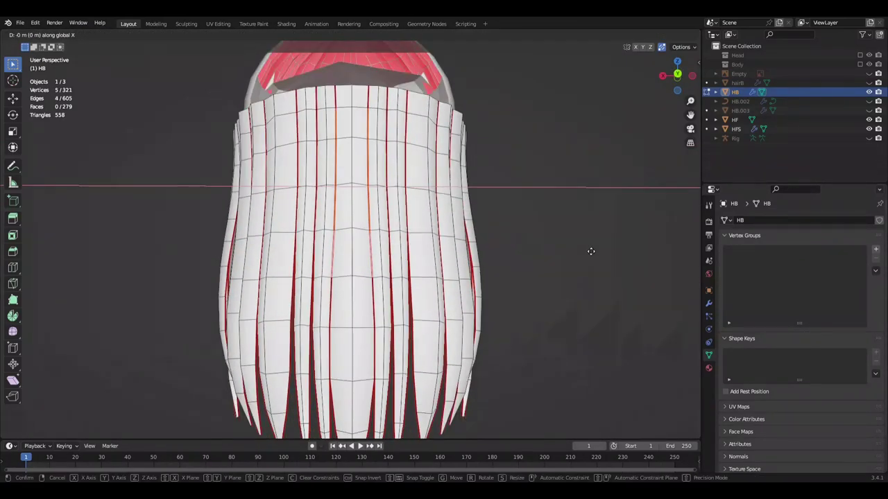
scroll(584, 249, up, 3)
scroll(611, 270, down, 3)
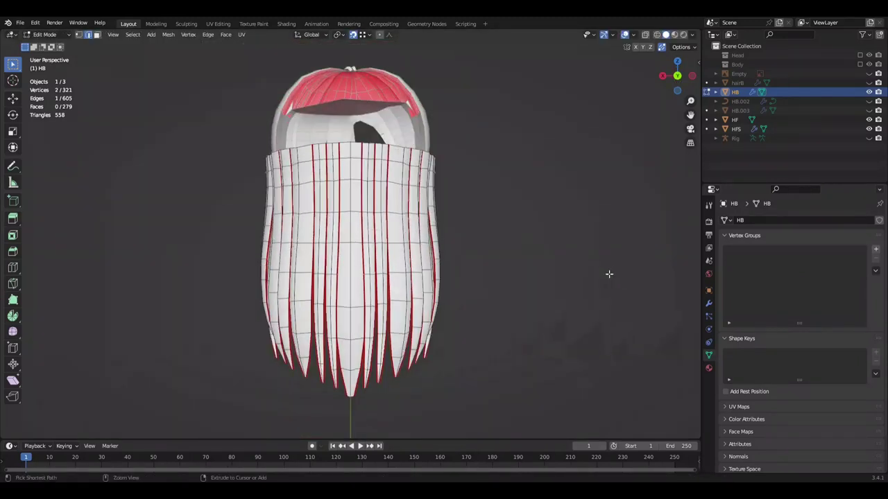
scroll(336, 79, up, 3)
click(335, 79)
key(ctrl+s)
click(559, 215)
scroll(555, 248, down, 2)
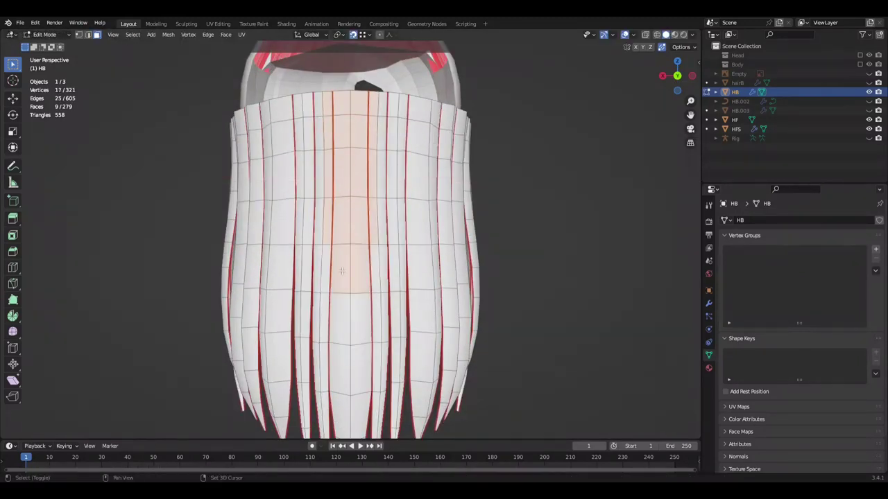
scroll(341, 271, down, 4)
click(490, 241)
key(ctrl+s)
- In side view, bend a strand tip back along the Y axis
shift+middle_drag(462, 254, 332, 344)
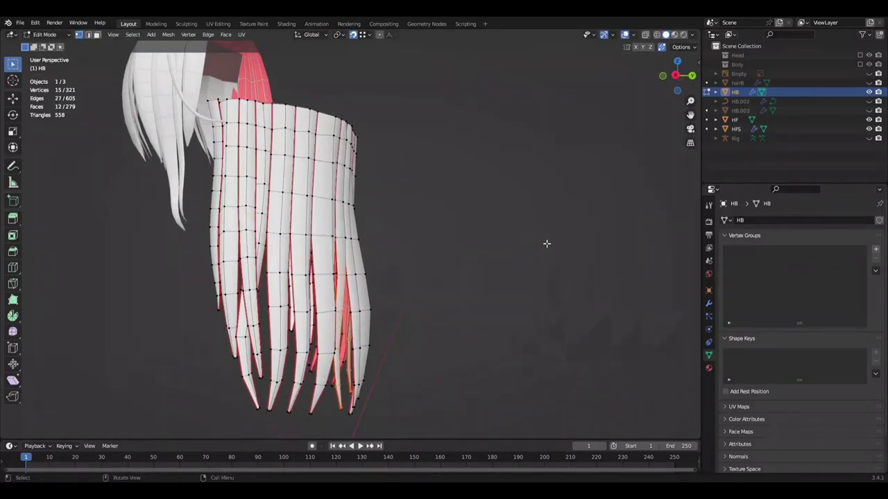
click(554, 245)
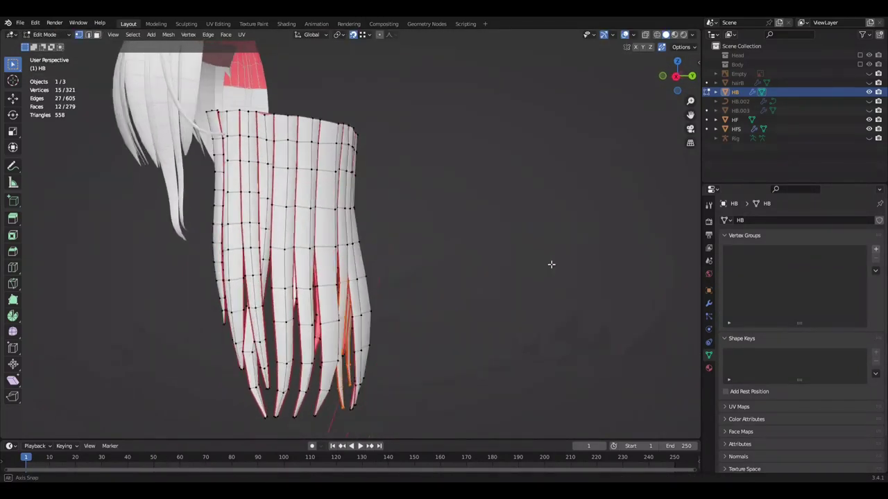
alt+middle_drag(550, 264, 544, 277)
alt+middle_drag(378, 324, 481, 228)
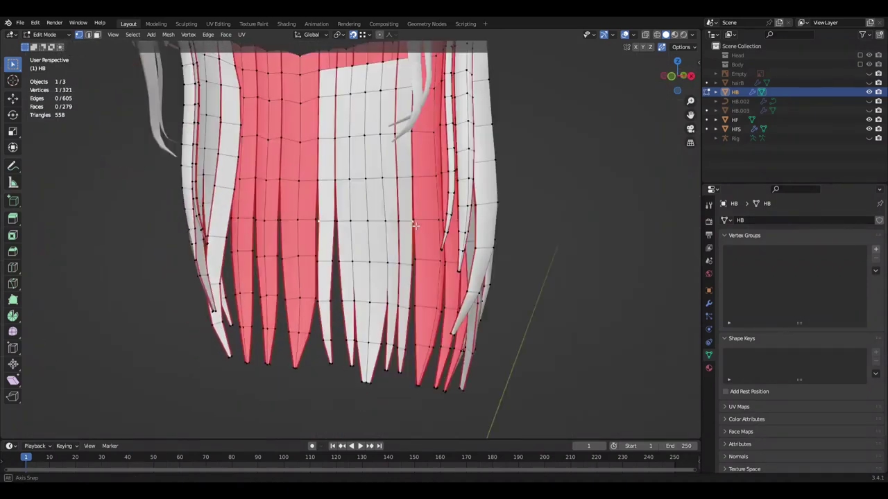
key(g)
key(y)
click(515, 238)
click(443, 258)
alt+middle_drag(443, 258, 451, 208)
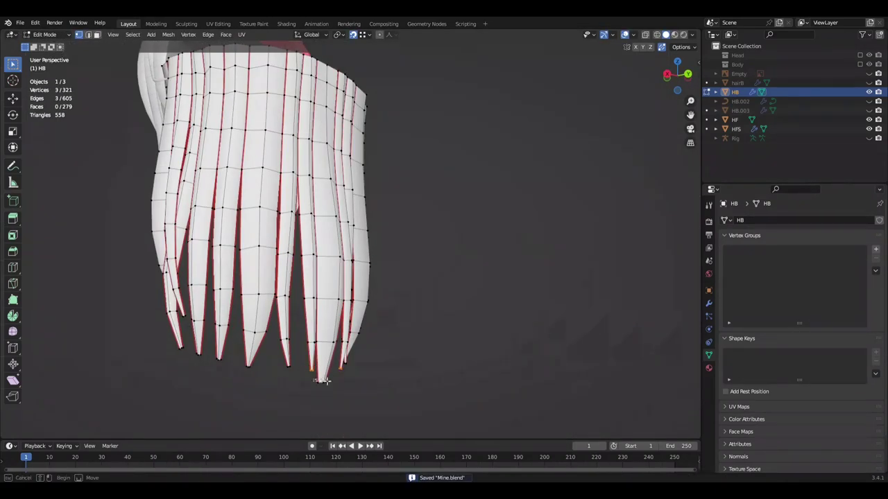
- Curve another strand tip along Y with proportional falloff, growing the selection up the strand
click(337, 376)
key(ctrl+KP_Add)
key(ctrl+KP_Add)
key(ctrl+KP_Add)
key(Escape)
mouse_move(493, 161)
alt+middle_down()
mouse_move(538, 220)
mouse_move(509, 224)
alt+middle_up()
key(ctrl+KP_Subtract)
key(g)
key(y)
click(531, 221)
key(ctrl+KP_Add)
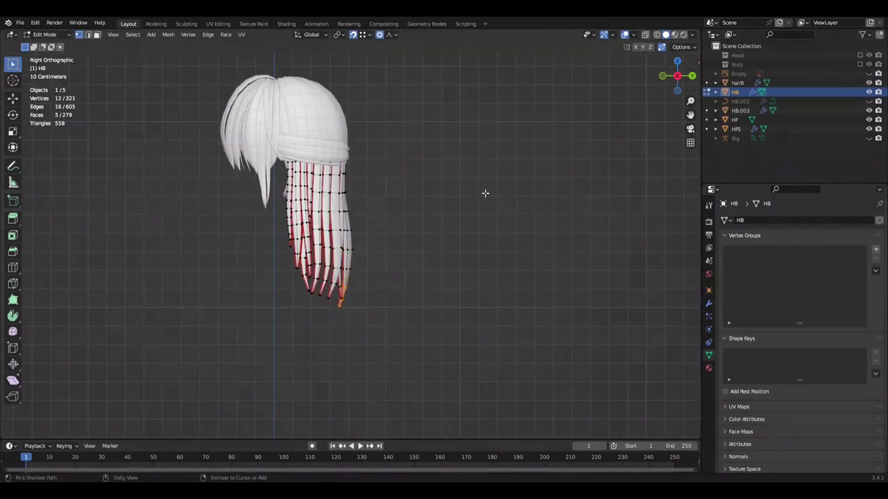
click(491, 198)
alt+middle_drag(516, 188, 490, 188)
key(ctrl+KP_Add)
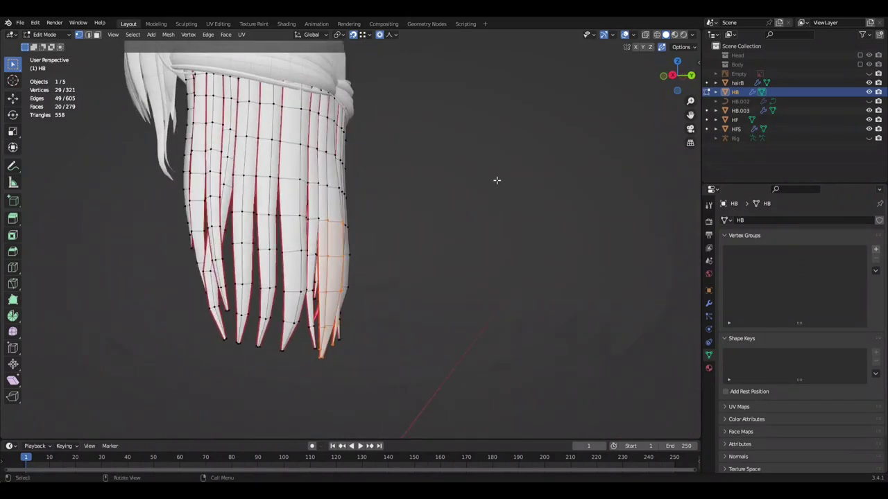
click(480, 201)
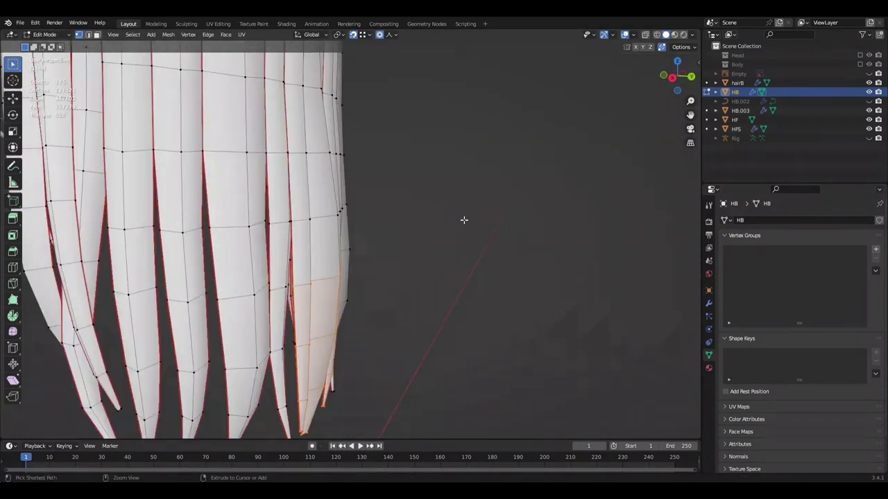
- Inspect the hair from angled and front views, finish a vertex move and save
mouse_move(514, 187)
middle_down()
mouse_move(464, 174)
mouse_move(421, 195)
middle_up()
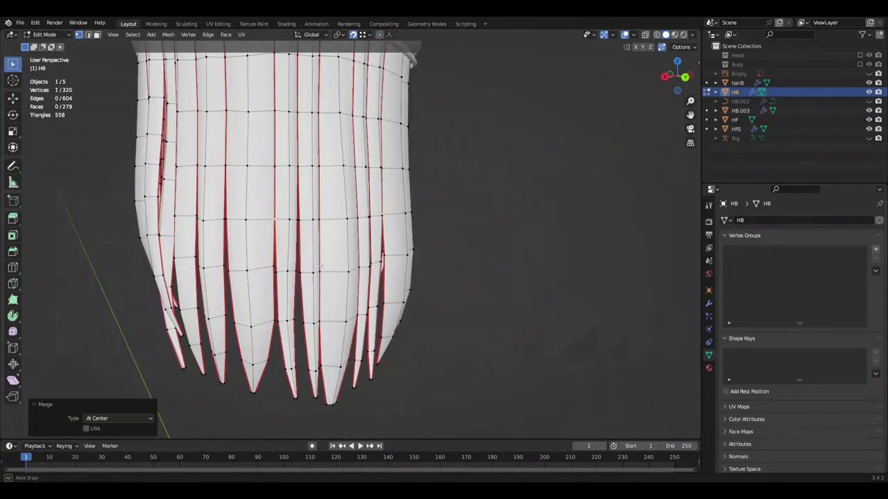
middle_drag(482, 294, 503, 294)
mouse_move(327, 231)
middle_down()
mouse_move(537, 272)
mouse_move(441, 279)
mouse_move(458, 289)
middle_up()
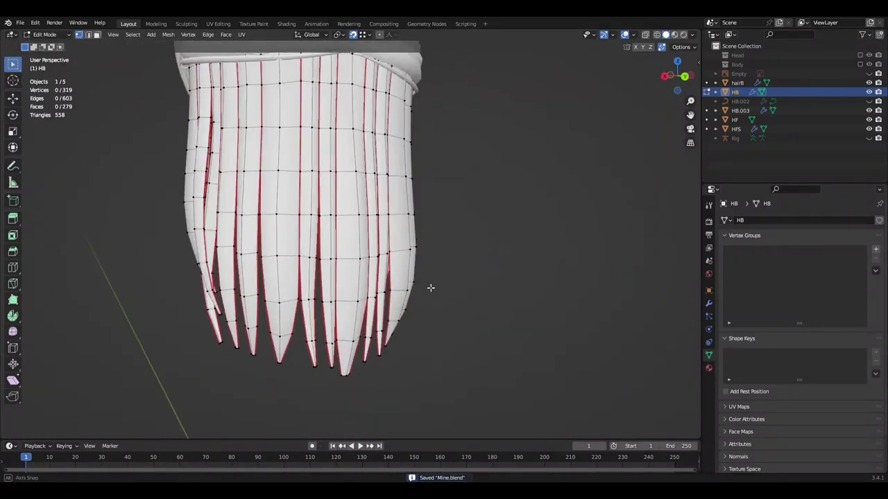
middle_drag(374, 299, 485, 277)
scroll(485, 277, up, 3)
scroll(555, 270, down, 2)
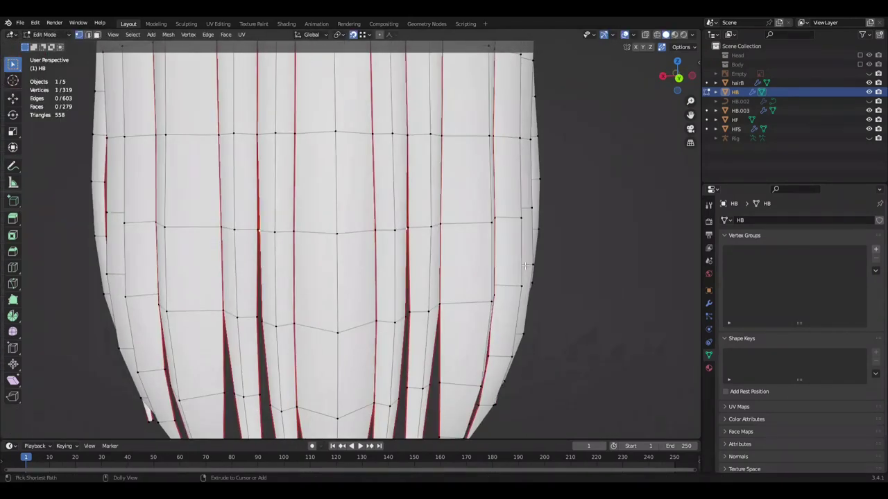
click(625, 258)
scroll(469, 271, down, 3)
scroll(507, 271, up, 1)
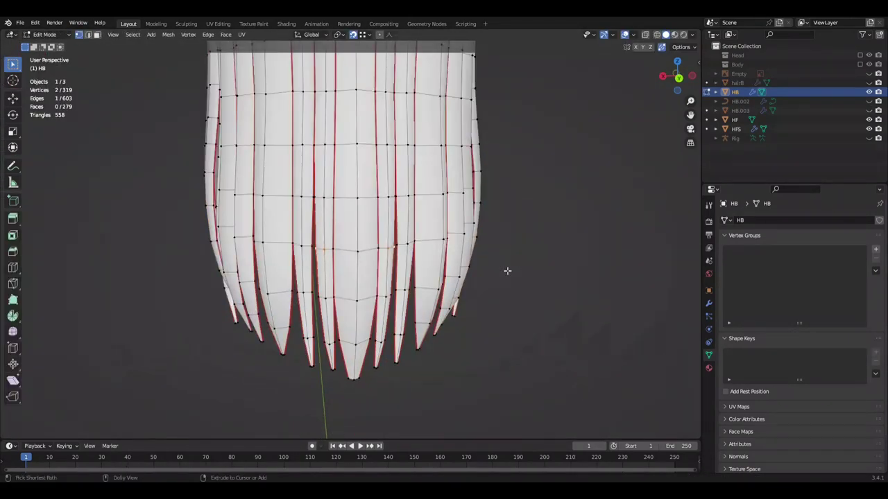
key(Tab)
scroll(397, 296, down, 3)
key(ctrl+s)
- Check the strands' back faces close up, save, and nudge vertices along the Y axis
middle_drag(317, 317, 492, 288)
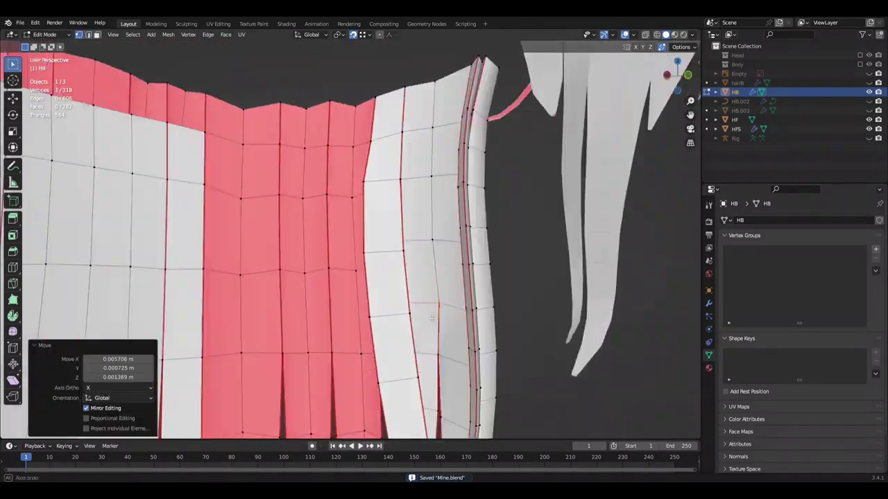
mouse_move(409, 207)
middle_down()
mouse_move(467, 274)
mouse_move(502, 257)
mouse_move(431, 258)
mouse_move(416, 292)
mouse_move(446, 316)
middle_up()
key(ctrl+s)
key(Escape)
middle_drag(562, 296, 451, 292)
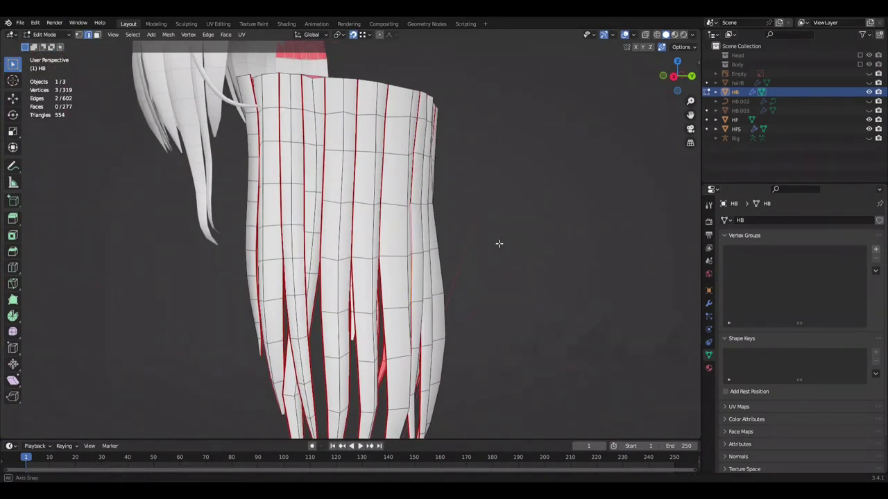
click(538, 219)
middle_drag(537, 220, 511, 292)
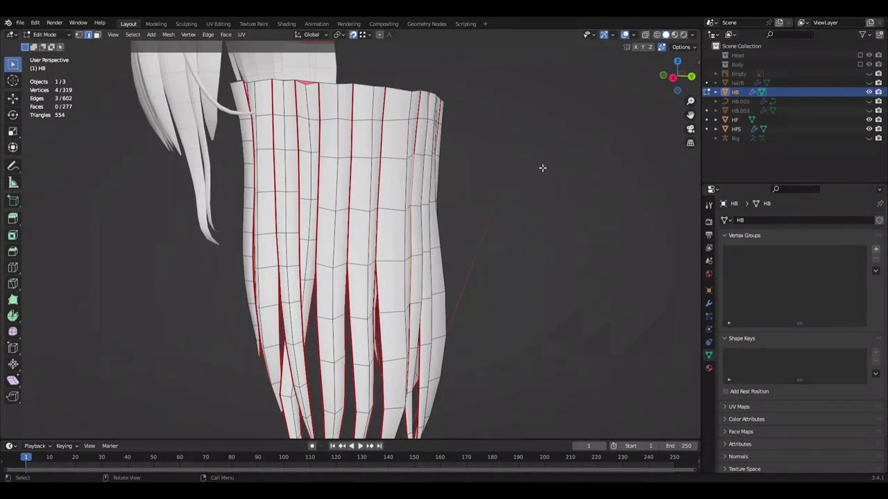
middle_drag(472, 247, 542, 242)
key(ctrl+z)
- Retry the vertex adjustments with undo, save, and review the whole bundle
mouse_move(575, 290)
middle_down()
mouse_move(546, 234)
mouse_move(392, 215)
middle_up()
key(ctrl+z)
key(ctrl+s)
click(546, 233)
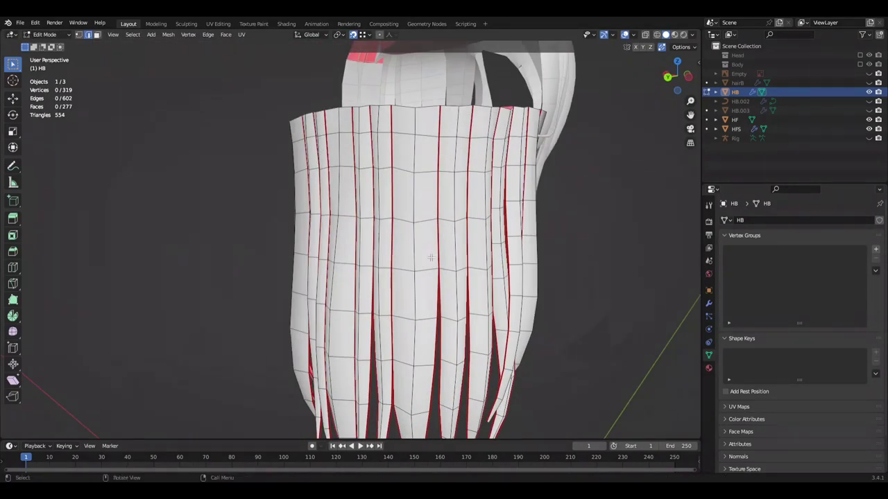
middle_drag(540, 202, 594, 194)
key(ctrl+z)
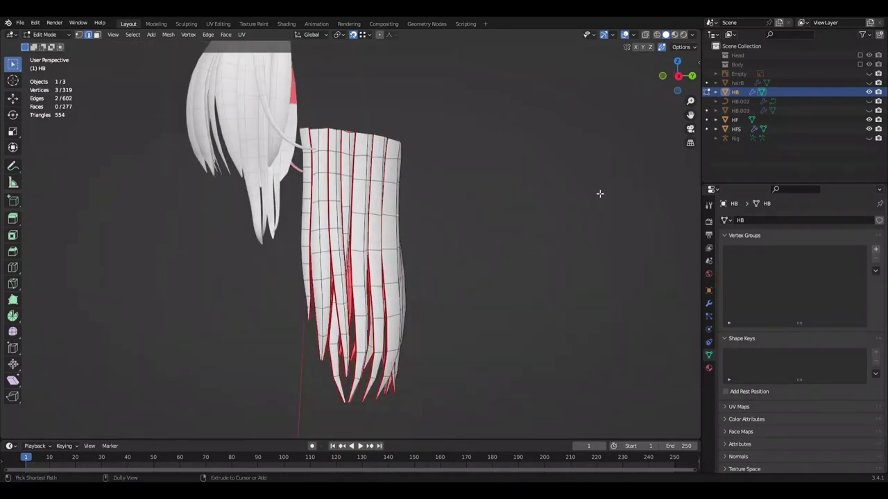
mouse_move(560, 241)
middle_down()
mouse_move(570, 236)
mouse_move(439, 257)
mouse_move(477, 214)
mouse_move(418, 218)
mouse_move(457, 266)
mouse_move(397, 237)
middle_up()
key(ctrl+z)
key(ctrl+z)
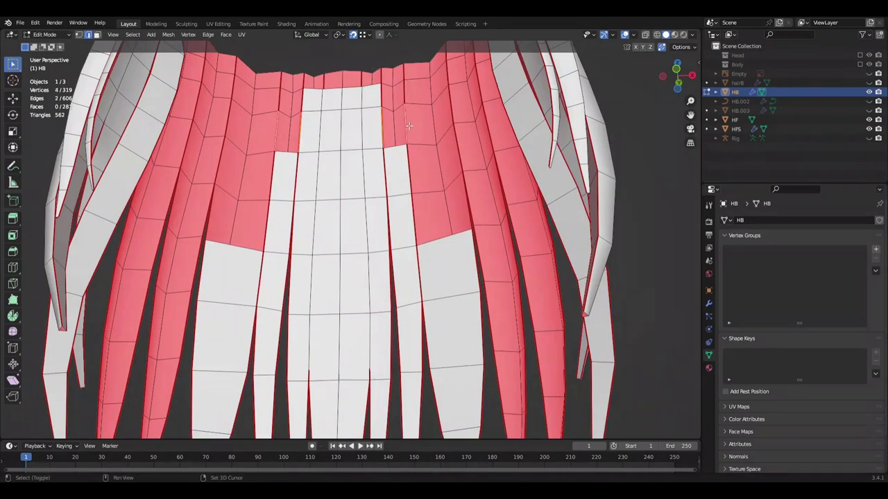
- Save, nudge the selected tip vertices, and clear the seam from the selected edges
middle_drag(409, 125, 412, 149)
mouse_move(374, 203)
middle_down()
mouse_move(338, 311)
mouse_move(412, 288)
mouse_move(304, 317)
mouse_move(349, 253)
mouse_move(423, 266)
mouse_move(458, 251)
middle_up()
key(ctrl+s)
key(g)
click(349, 253)
key(g)
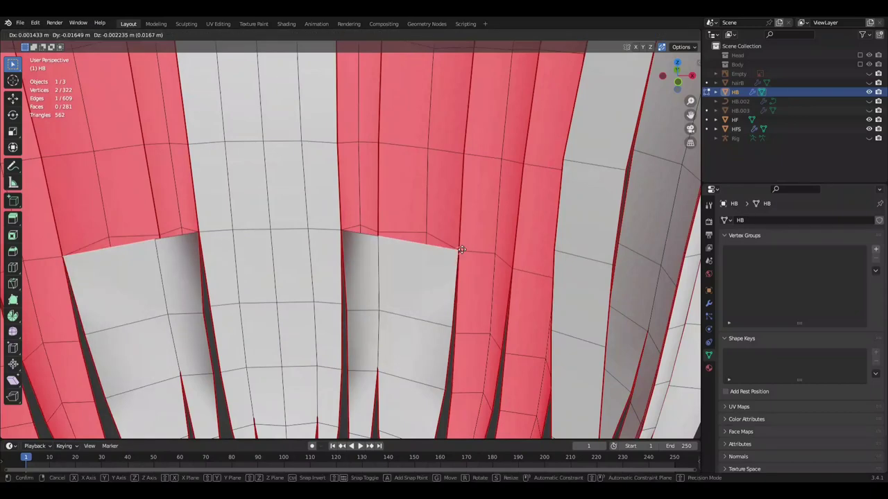
click(399, 374)
- In side view, fill new faces into the gap in the strands and save
scroll(505, 278, down, 3)
key(KP_3)
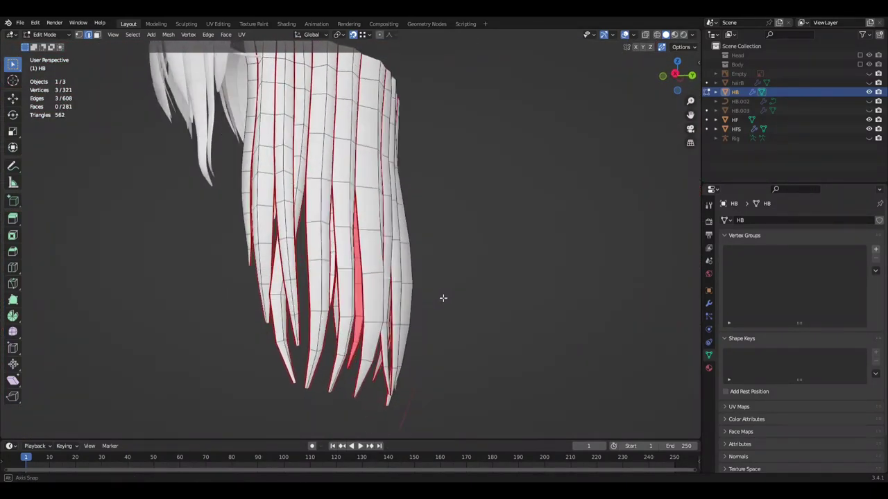
mouse_move(470, 321)
middle_down()
mouse_move(476, 350)
mouse_move(574, 333)
middle_up()
key(e)
key(ctrl+s)
- Spread strand tips sideways along X, growing the selection up the strand for a second shift
key(g)
key(x)
click(539, 191)
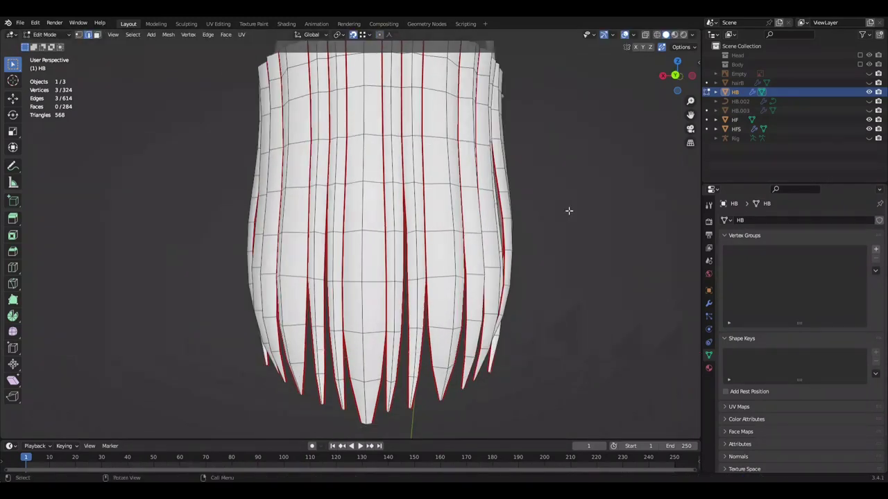
key(ctrl+KP_Add)
key(g)
key(x)
click(606, 308)
mouse_move(614, 307)
middle_down()
mouse_move(634, 303)
mouse_move(620, 317)
middle_up()
scroll(620, 316, up, 3)
scroll(565, 246, up, 3)
- Move a single strand vertex along X, then save Mine.blend and return to Edit Mode
click(412, 231)
middle_drag(412, 231, 413, 231)
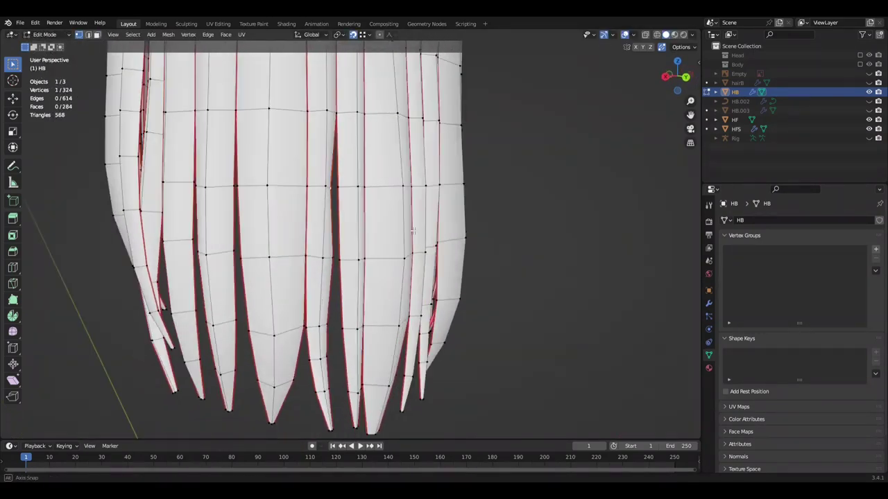
key(g)
key(x)
click(592, 245)
mouse_move(620, 254)
middle_down()
mouse_move(575, 248)
mouse_move(617, 228)
middle_up()
scroll(617, 228, down, 3)
key(Tab)
key(ctrl+s)
key(Tab)
scroll(612, 280, down, 2)
- With proportional editing on, spread the bottom strand tips apart along X and grow the selection
click(421, 281)
key(o)
key(g)
key(x)
click(564, 287)
middle_drag(564, 287, 497, 163)
scroll(574, 170, up, 3)
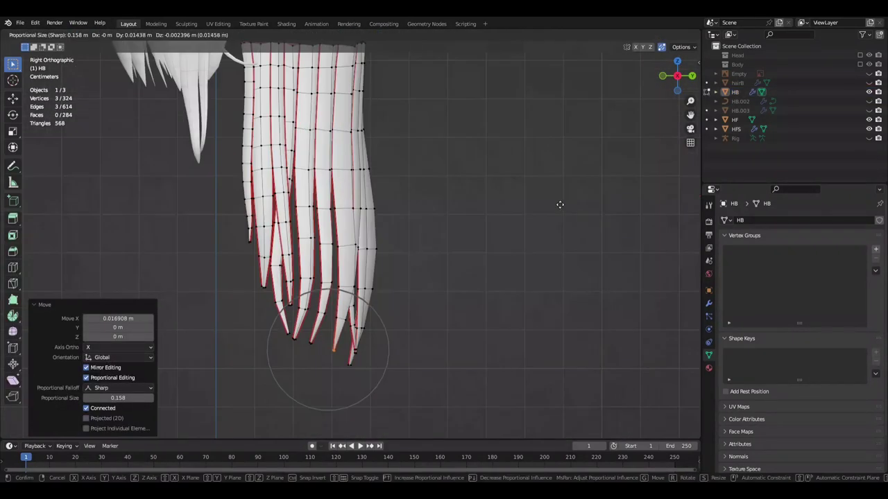
key(ctrl+KP_Add)
- In Right Ortho side view, grow the tip selection and move it along Y, then save
middle_drag(588, 168, 548, 257)
key(KP_3)
key(ctrl+KP_Add)
key(r)
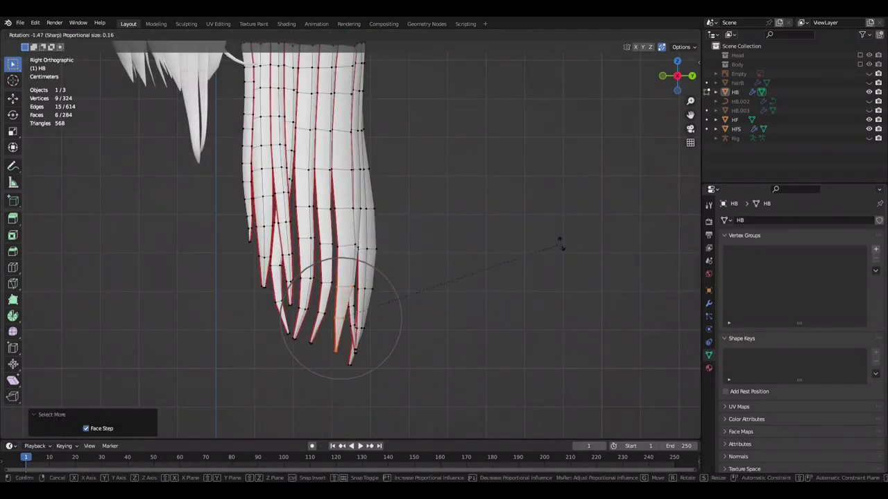
right_click(547, 285)
key(ctrl+KP_Add)
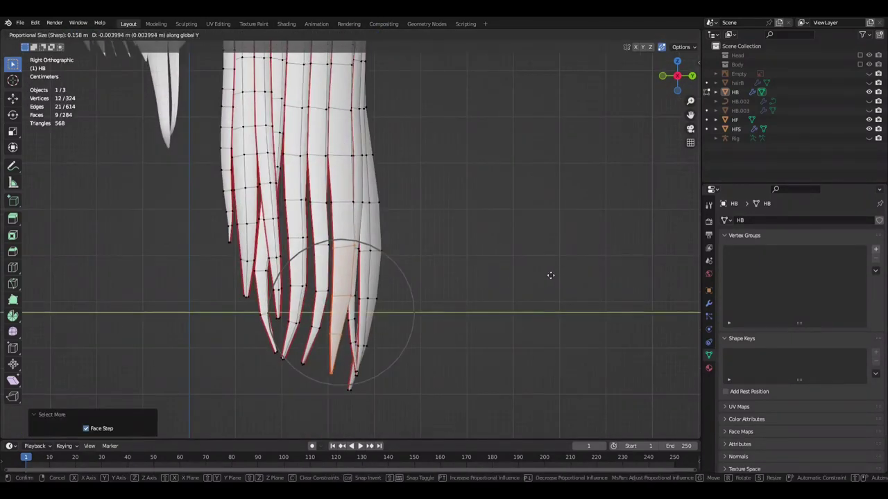
click(551, 276)
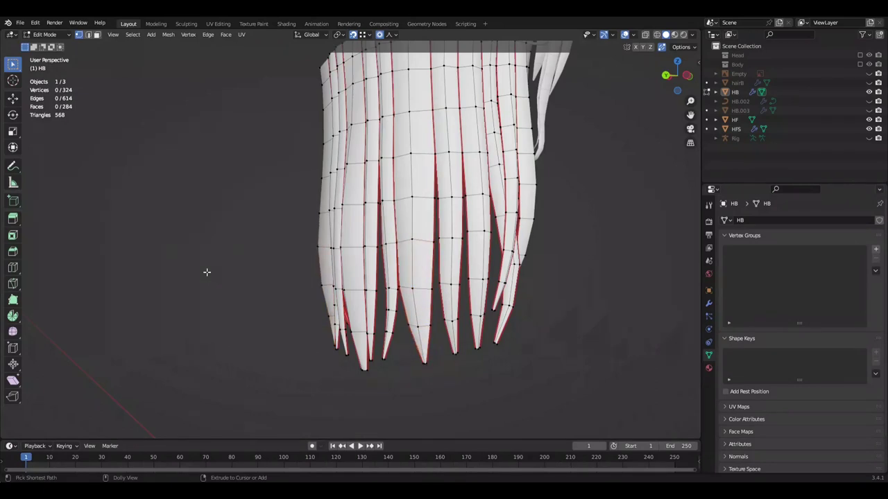
middle_drag(206, 272, 428, 282)
key(ctrl+s)
- Select a vertex path along a strand and bend it along Y with soft falloff
key(g)
key(x)
click(549, 291)
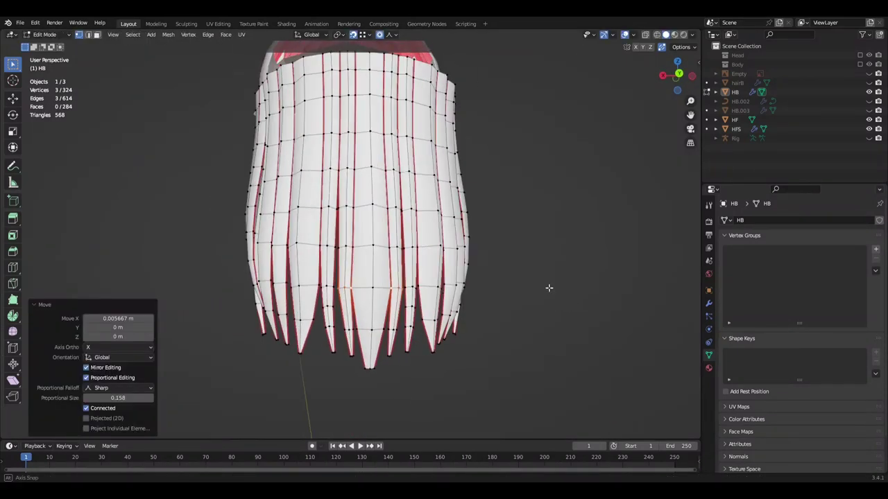
mouse_move(549, 291)
middle_down()
mouse_move(604, 340)
mouse_move(531, 326)
middle_up()
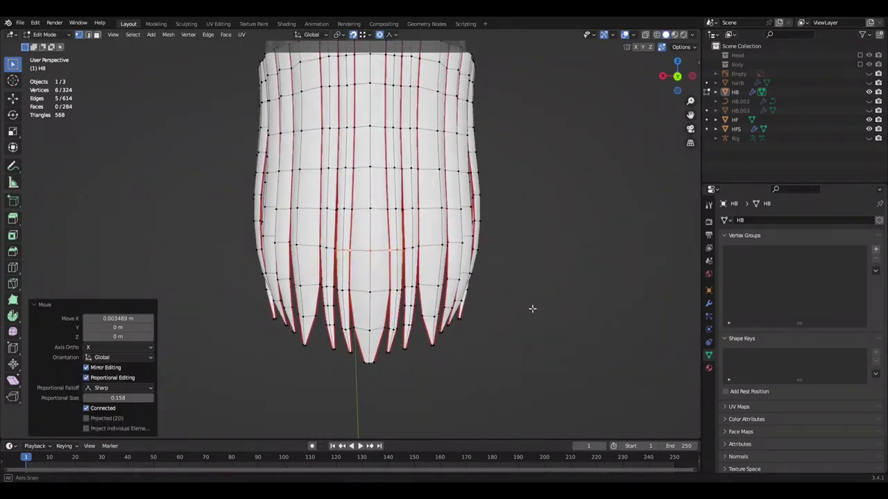
scroll(531, 311, up, 3)
ctrl+click(549, 298)
mouse_move(549, 298)
middle_down()
mouse_move(446, 275)
mouse_move(503, 278)
mouse_move(568, 315)
middle_up()
key(g)
click(543, 268)
- Clear the selection, leave Edit Mode and save Mine.blend
click(458, 289)
middle_drag(458, 289, 486, 206)
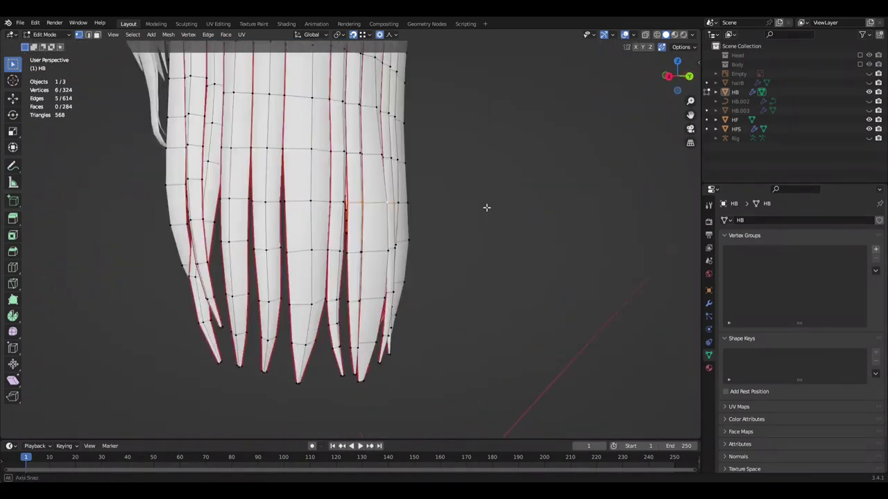
scroll(538, 190, up, 3)
mouse_move(539, 190)
middle_down()
mouse_move(558, 187)
mouse_move(396, 260)
mouse_move(271, 252)
mouse_move(438, 272)
mouse_move(503, 321)
mouse_move(458, 246)
mouse_move(575, 327)
mouse_move(425, 211)
mouse_move(461, 282)
middle_up()
key(Tab)
scroll(395, 260, down, 3)
key(ctrl+s)
scroll(409, 259, up, 3)
- Select the bundle's top edge near the head and try rotating and moving it, cancelling both
click(270, 251)
key(r)
key(z)
right_click(466, 261)
key(g)
key(y)
right_click(425, 210)
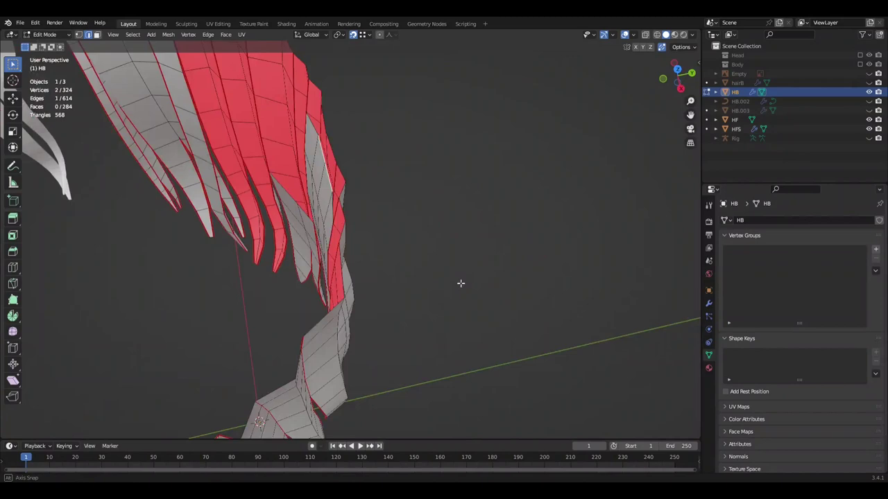
- Move the top edge along Y and save Mine.blend
middle_drag(421, 255, 404, 225)
mouse_move(512, 218)
middle_down()
mouse_move(502, 233)
mouse_move(364, 232)
middle_up()
scroll(502, 233, up, 5)
right_click(542, 226)
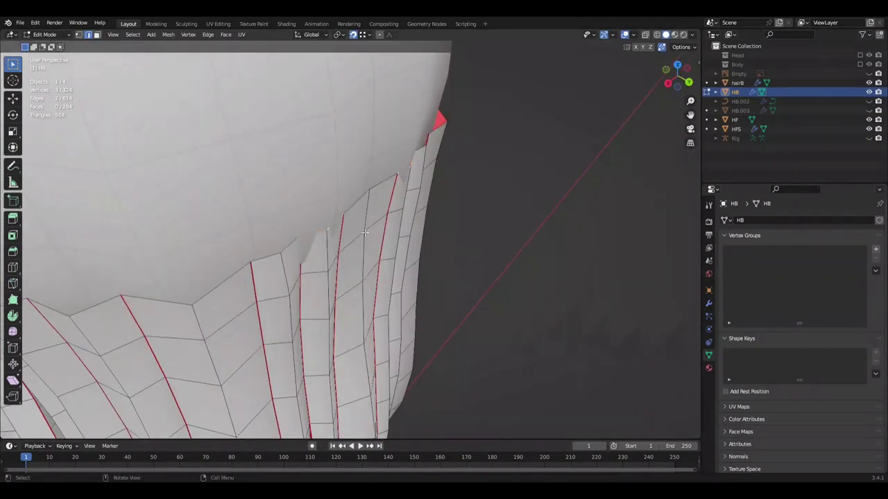
click(478, 234)
middle_drag(477, 234, 555, 256)
scroll(555, 256, down, 5)
key(ctrl+s)
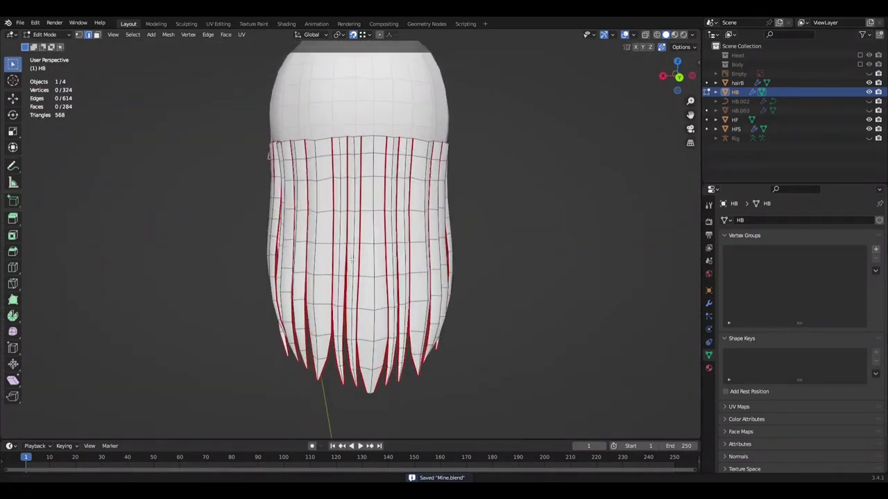
- Extrude the top rim of the strands upward to cap the bundle
scroll(352, 260, up, 6)
key(e)
click(400, 174)
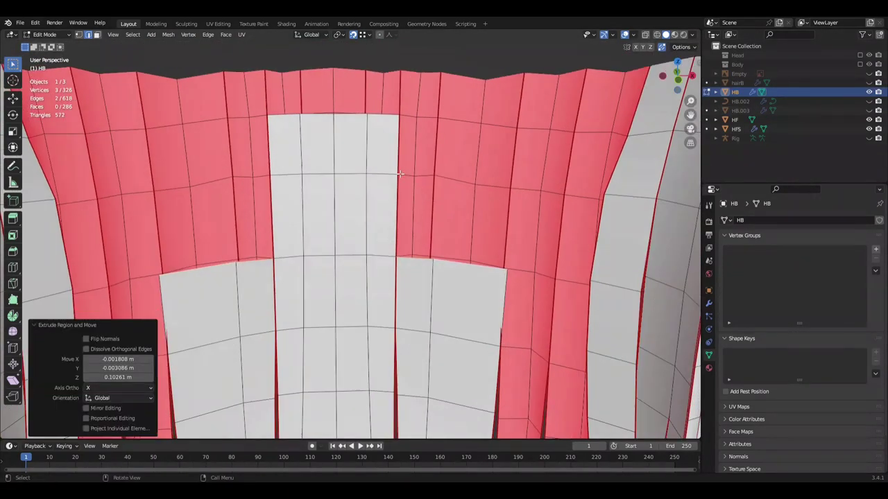
middle_drag(471, 117, 492, 261)
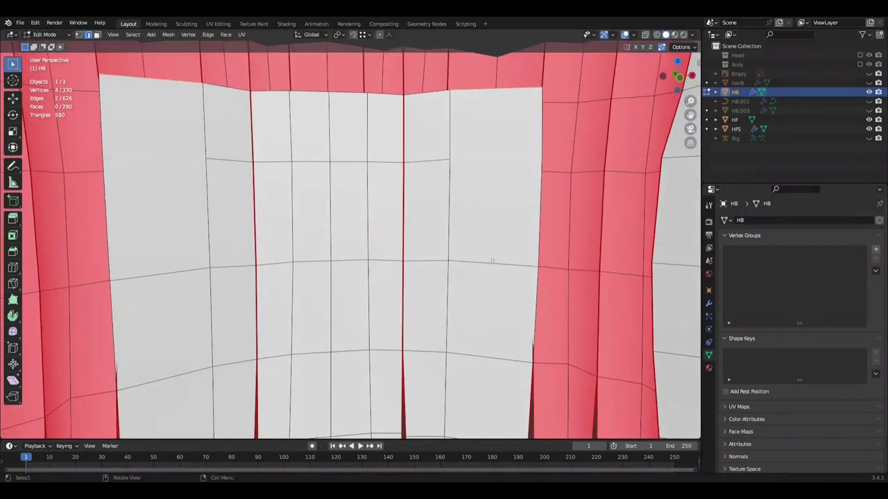
click(572, 202)
mouse_move(571, 202)
middle_down()
mouse_move(397, 157)
mouse_move(488, 218)
middle_up()
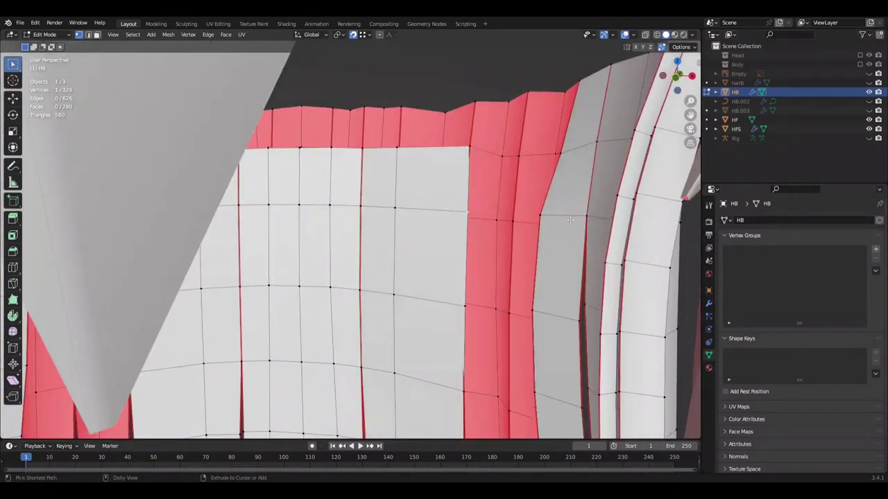
mouse_move(487, 218)
middle_down()
mouse_move(547, 209)
mouse_move(506, 247)
mouse_move(384, 281)
middle_up()
- Move a cap vertex onto its neighbour, save, and select an edge on the hair mesh
key(g)
click(547, 209)
key(ctrl+s)
scroll(485, 249, down, 5)
click(384, 281)
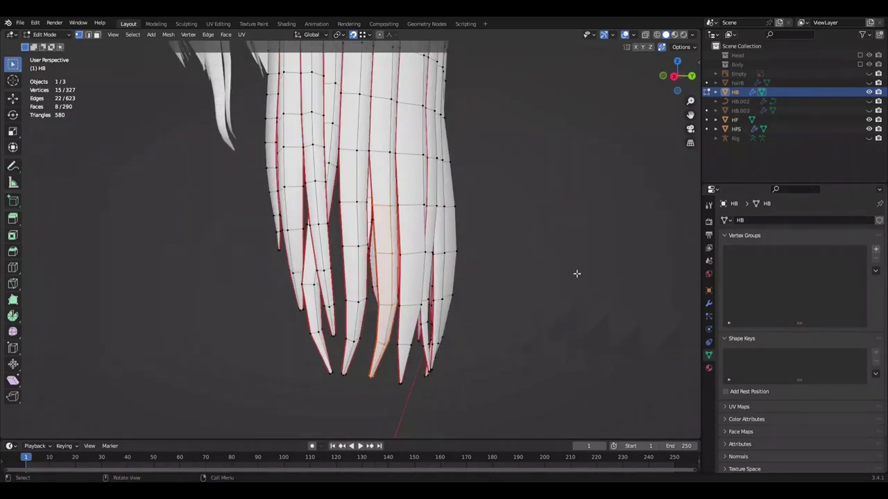
- Select faces on one hair strand, framing the whole hair mesh
middle_drag(473, 224, 416, 266)
ctrl+click(416, 255)
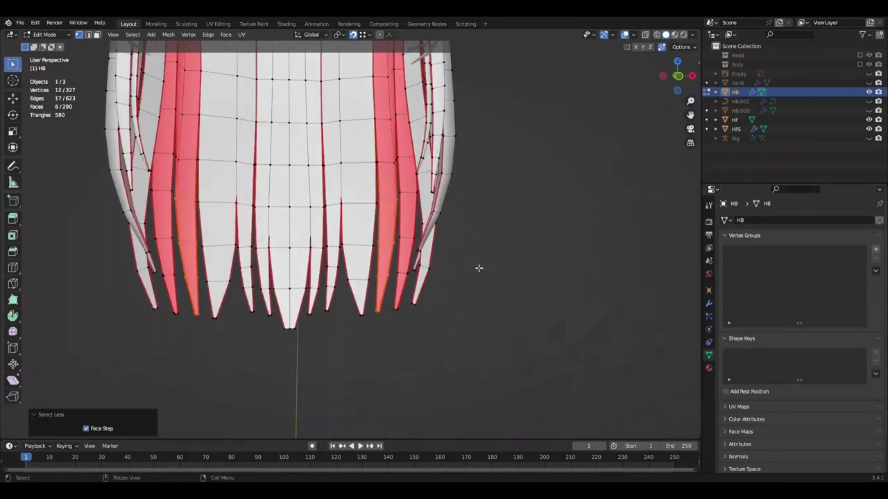
scroll(478, 268, up, 2)
scroll(411, 333, up, 3)
scroll(407, 224, down, 3)
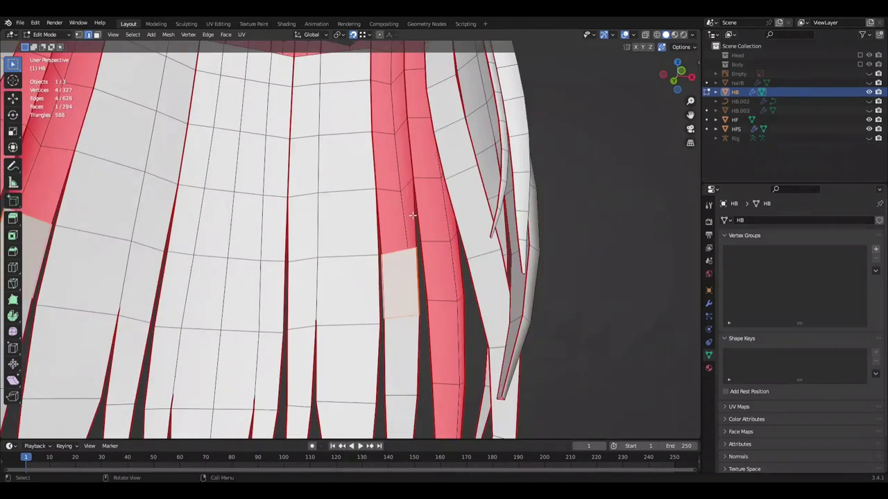
scroll(407, 225, down, 3)
middle_drag(406, 225, 284, 256)
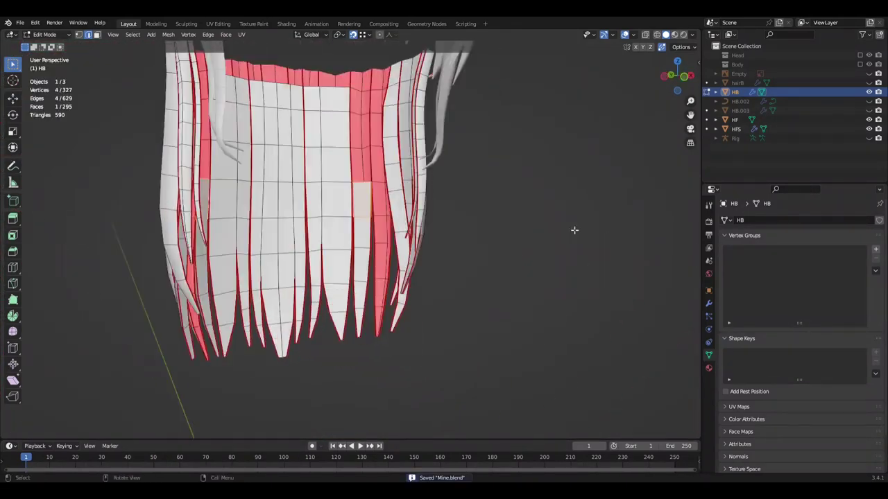
scroll(555, 240, up, 2)
scroll(539, 250, up, 2)
- Merge the selected strand-tip vertices At Center
key(m)
click(576, 305)
key(g)
key(x)
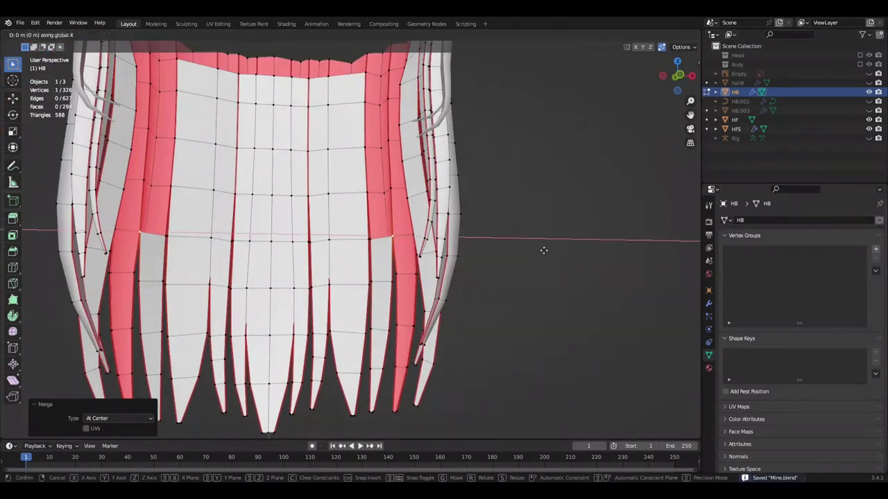
key(Escape)
scroll(385, 187, down, 1)
- Rotate the selected strand tips slightly and save the file
alt+middle_drag(551, 209, 438, 294)
key(l)
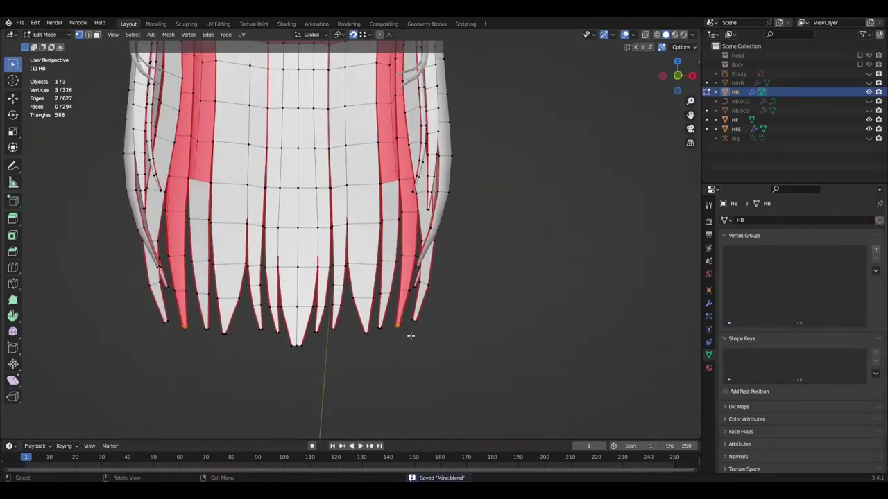
key(r)
click(571, 346)
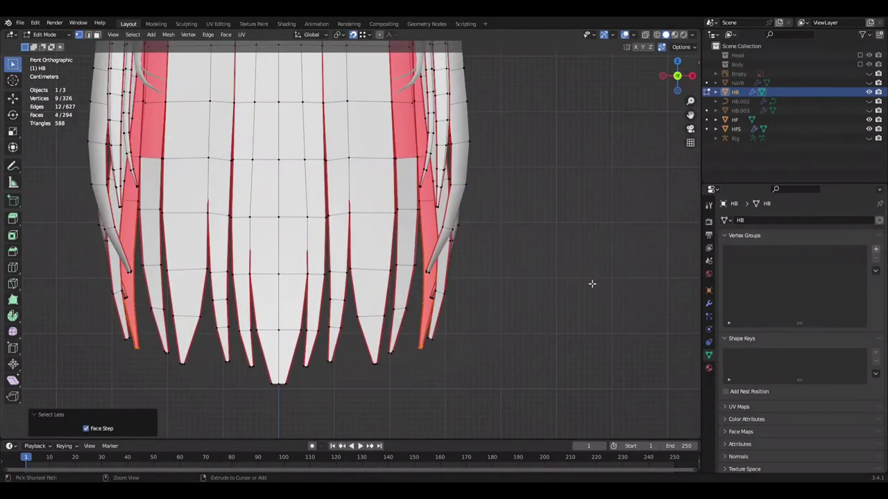
key(Escape)
middle_drag(603, 285, 432, 316)
key(ctrl+s)
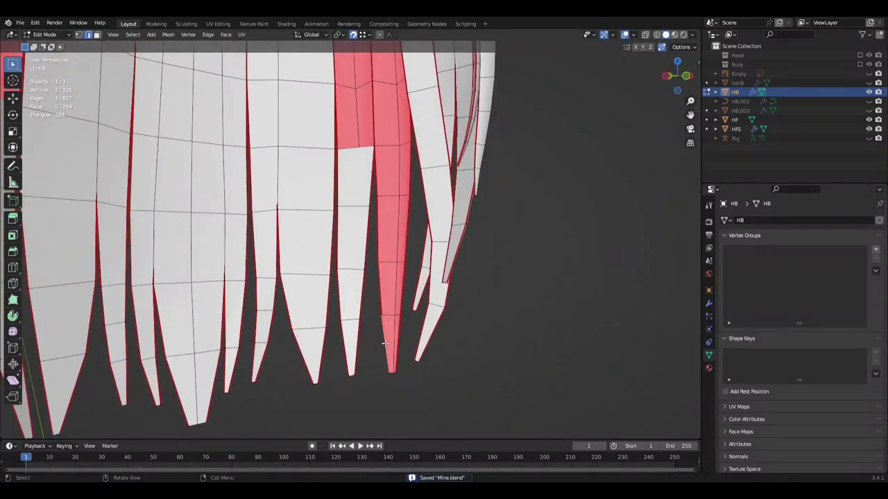
- Scale the strand faces, then select a path of faces across the upper strands
middle_drag(382, 232, 440, 233)
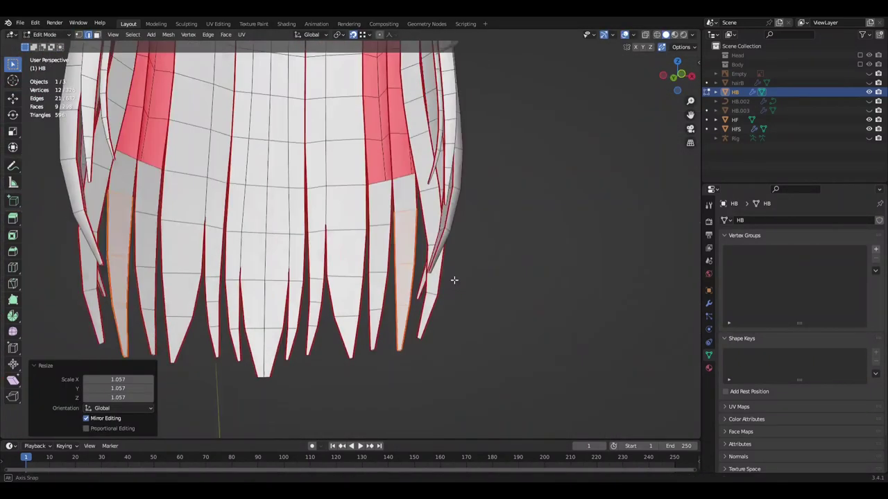
middle_drag(454, 279, 607, 271)
key(s)
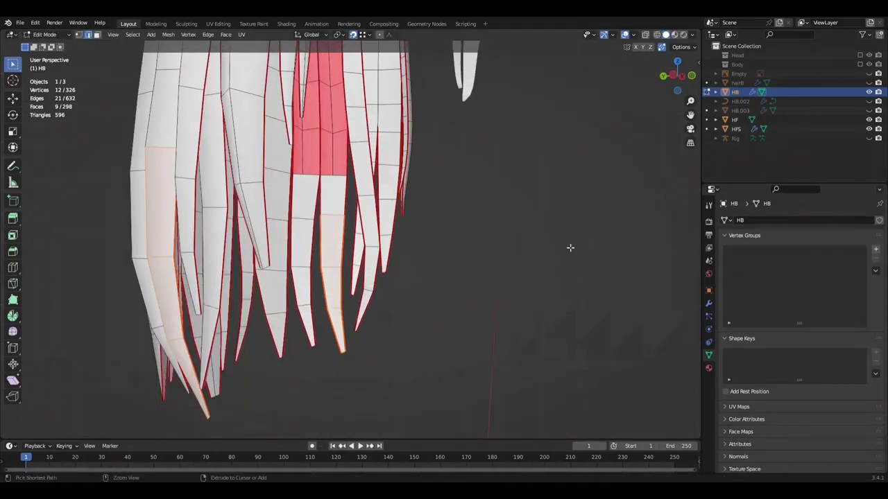
middle_drag(570, 247, 492, 165)
ctrl+click(492, 164)
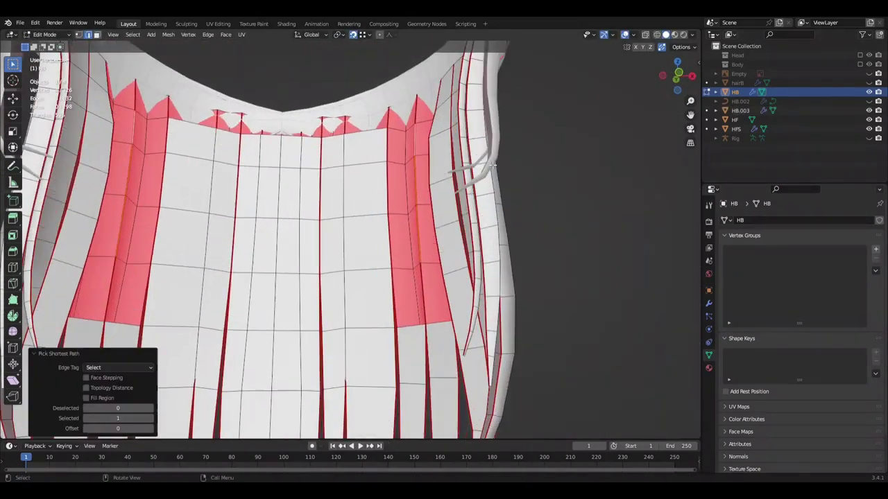
click(416, 165)
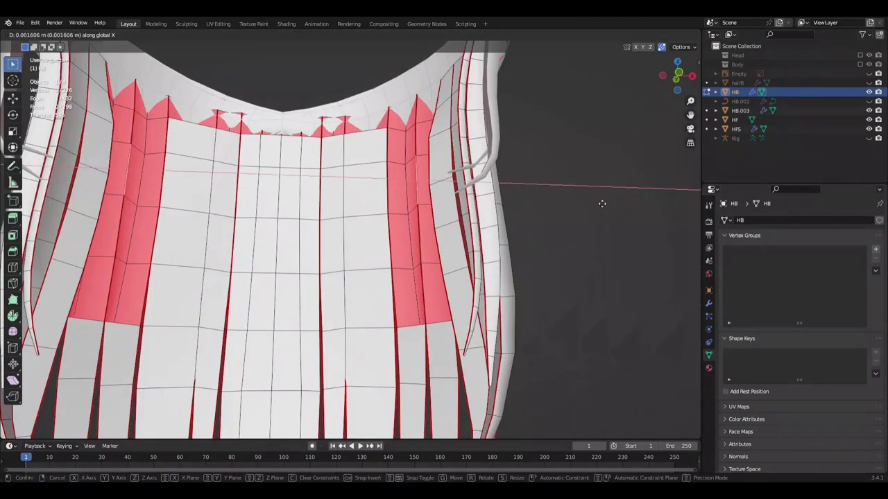
right_click(602, 203)
- Move the selected upper strand faces into place and save
middle_drag(602, 203, 417, 229)
scroll(416, 228, up, 3)
key(ctrl+s)
click(326, 244)
mouse_move(326, 244)
middle_down()
mouse_move(434, 237)
mouse_move(389, 339)
middle_up()
key(ctrl+s)
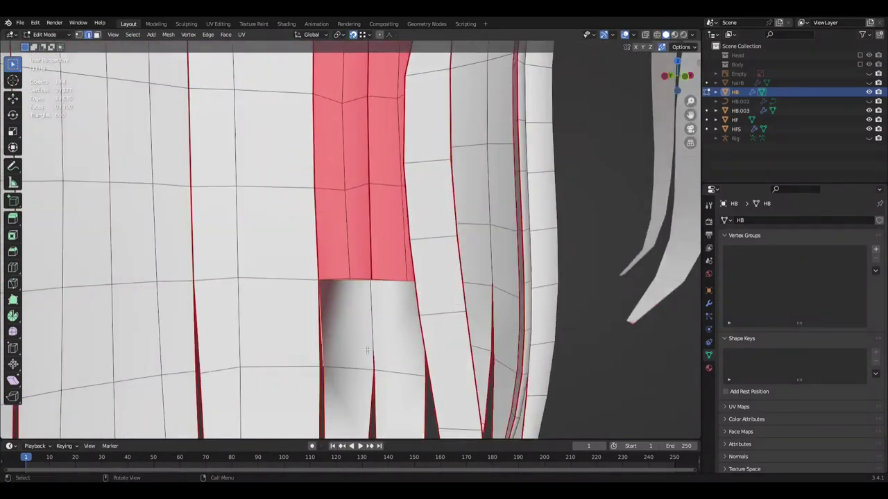
middle_drag(445, 265, 300, 207)
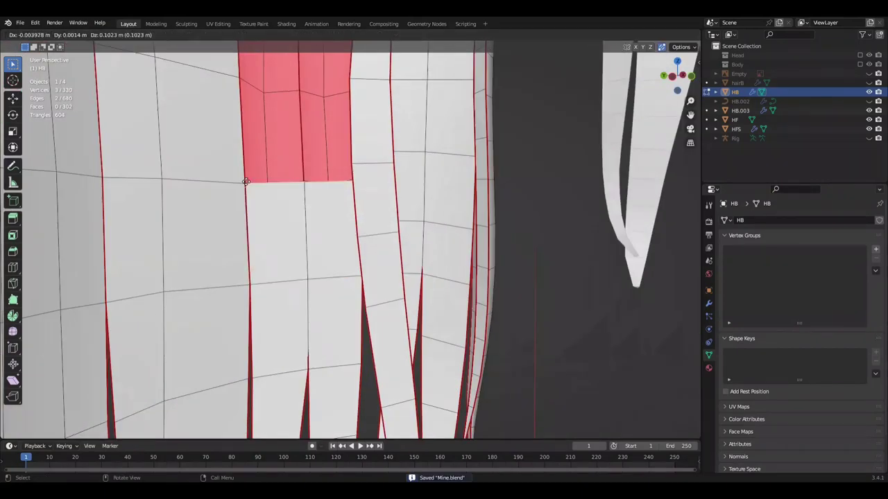
click(245, 181)
- Extrude the selected upper strand faces upward to build up the top
scroll(346, 243, down, 5)
mouse_move(347, 243)
middle_down()
mouse_move(471, 276)
mouse_move(381, 276)
mouse_move(279, 258)
mouse_move(388, 292)
mouse_move(430, 317)
middle_up()
scroll(416, 278, up, 5)
scroll(381, 276, down, 6)
scroll(286, 258, up, 6)
key(e)
click(416, 305)
- Inspect the new top faces and extrude further toward the top
scroll(347, 291, down, 4)
scroll(312, 277, up, 4)
mouse_move(292, 277)
middle_down()
mouse_move(265, 266)
mouse_move(277, 213)
mouse_move(440, 389)
mouse_move(360, 291)
mouse_move(338, 243)
middle_up()
scroll(266, 266, down, 5)
scroll(265, 266, up, 5)
key(e)
scroll(277, 215, down, 4)
- Mark the selected new strand edges sharp and save the file
scroll(278, 215, up, 4)
right_click(440, 389)
click(439, 389)
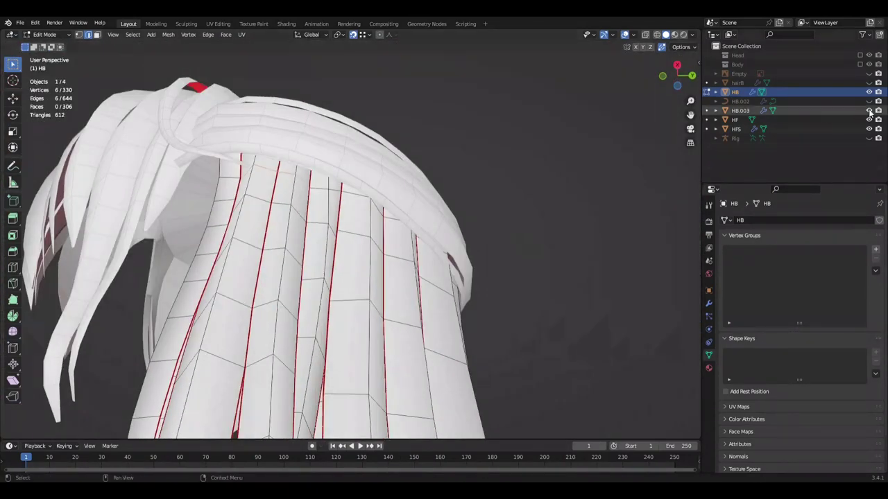
middle_drag(475, 222, 490, 238)
key(ctrl+s)
ctrl+shift+middle_drag(392, 248, 316, 228)
middle_drag(383, 243, 547, 218)
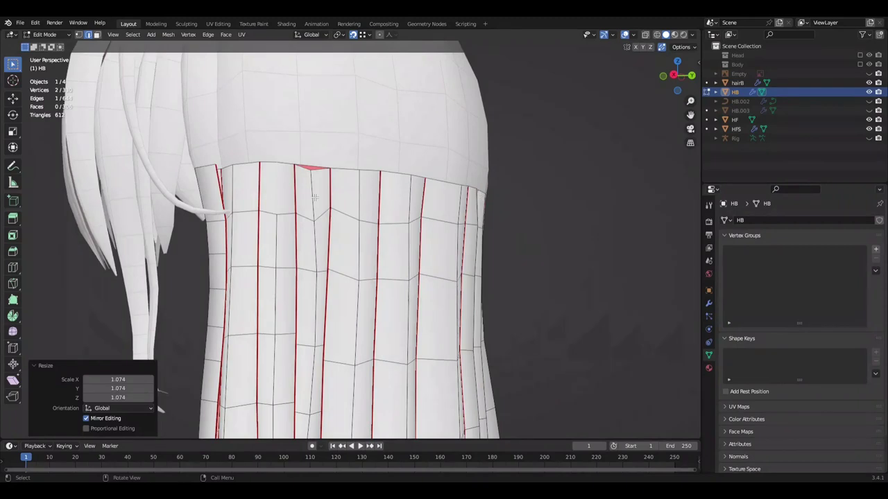
- Nudge the selected strand vertices slightly down along Z
key(g)
key(z)
click(566, 220)
key(ctrl+s)
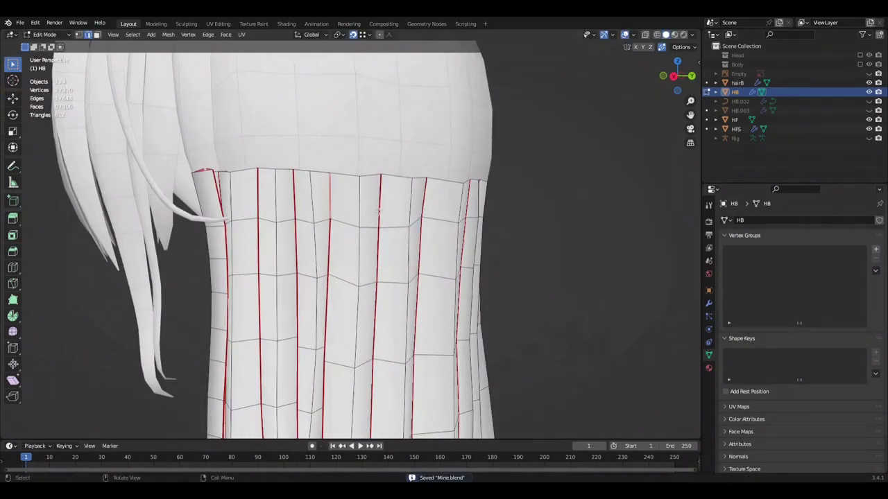
click(547, 211)
mouse_move(547, 211)
middle_down()
mouse_move(571, 257)
mouse_move(641, 261)
mouse_move(638, 236)
mouse_move(573, 234)
mouse_move(614, 263)
middle_up()
- Scale the top-edge vertices along one axis, shift them along X, then deselect
key(s)
click(572, 234)
key(s)
click(590, 246)
key(ctrl+s)
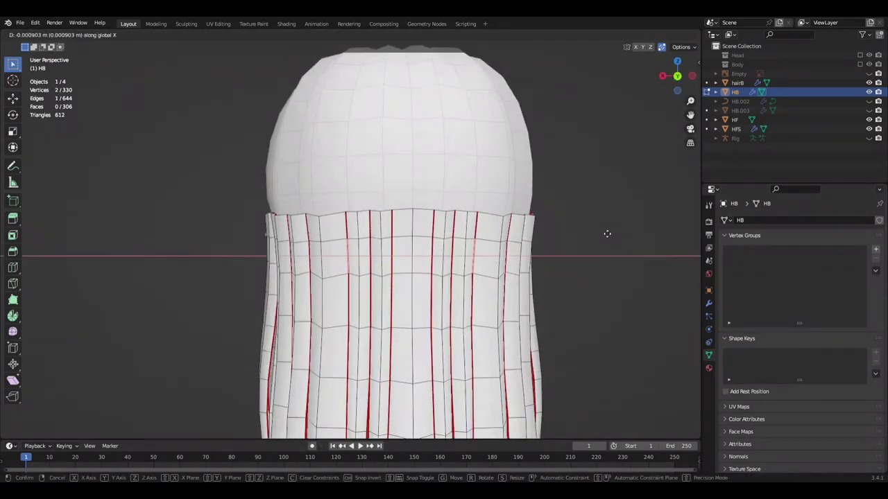
click(607, 234)
scroll(513, 264, down, 3)
click(513, 265)
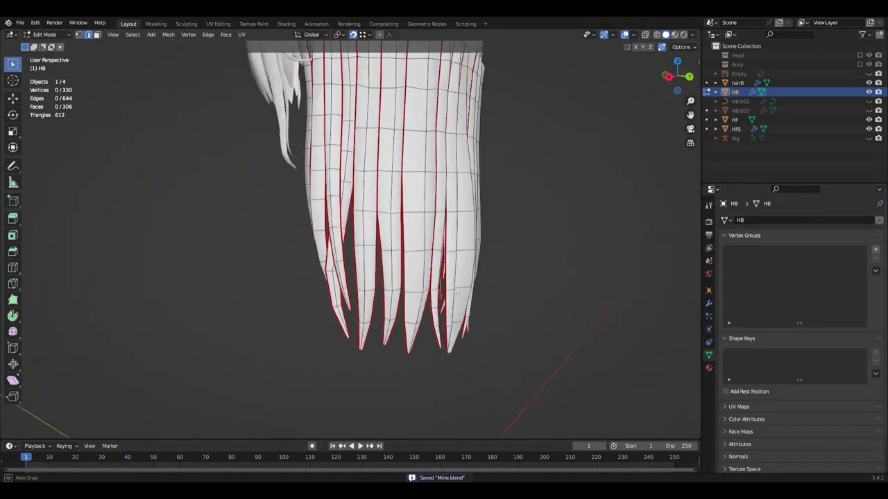
- In vertex mode, scale the strand tips to 0.75 and rotate them in side view
middle_drag(143, 69, 517, 252)
key(1)
key(s)
middle_drag(604, 244, 617, 249)
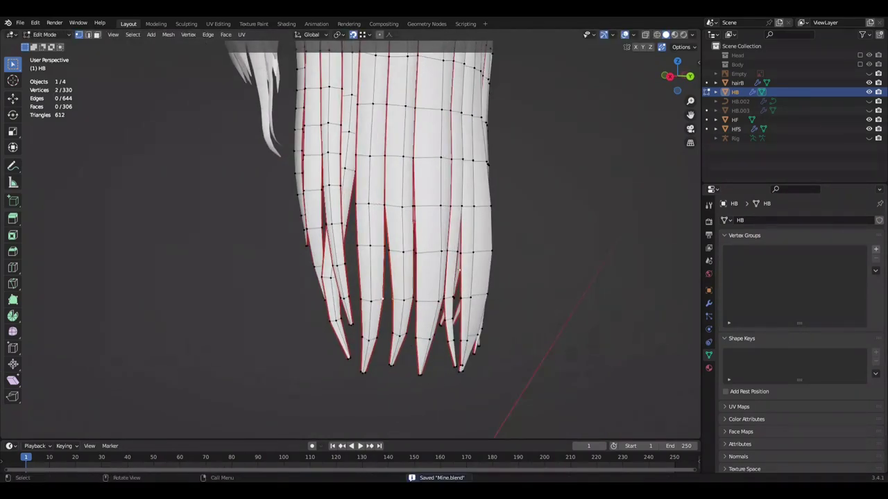
click(595, 292)
middle_drag(595, 292, 434, 289)
right_click(603, 280)
middle_drag(604, 280, 534, 310)
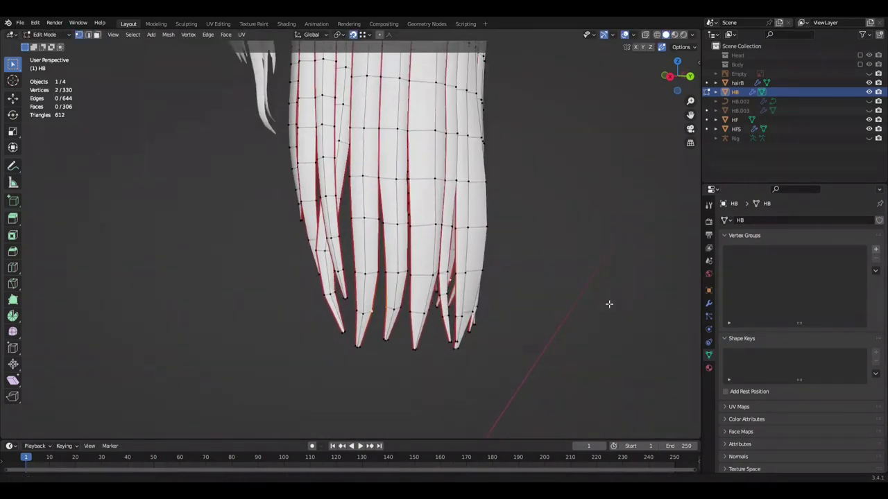
key(ctrl+s)
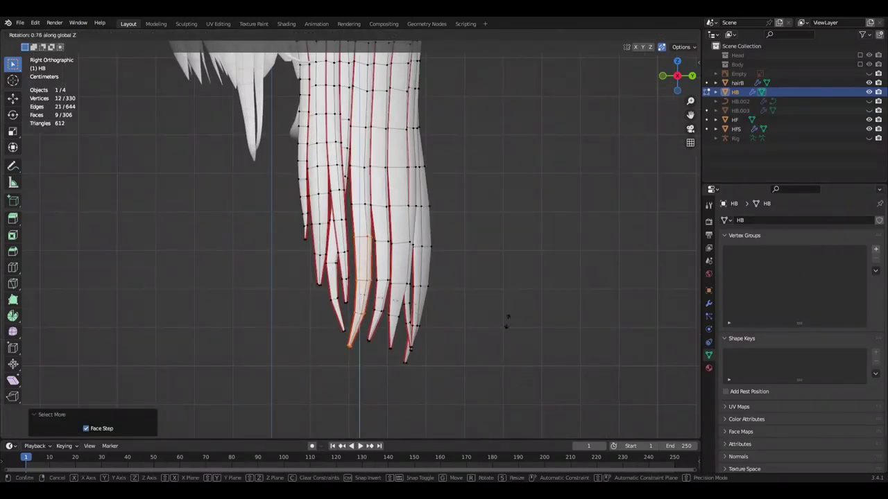
text(-6)
click(539, 308)
scroll(538, 278, up, 3)
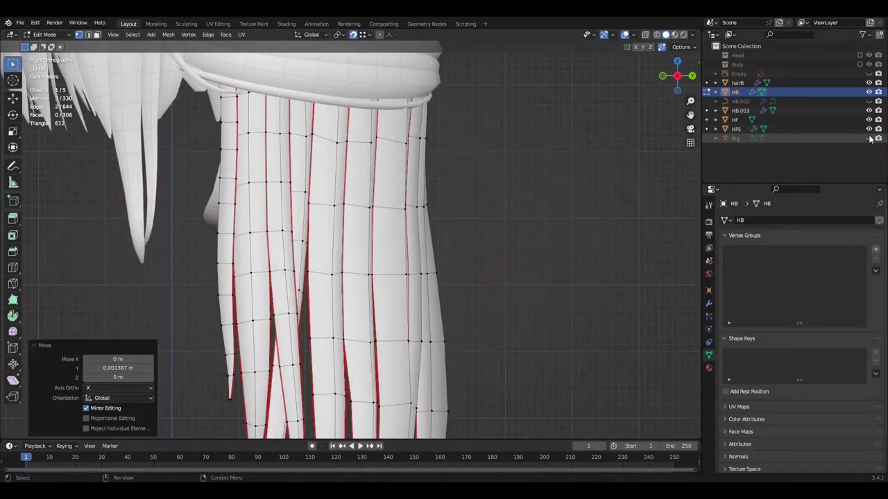
scroll(567, 194, down, 3)
- Review the whole hair band from perspective and right side views
mouse_move(566, 194)
middle_down()
mouse_move(430, 287)
mouse_move(315, 249)
middle_up()
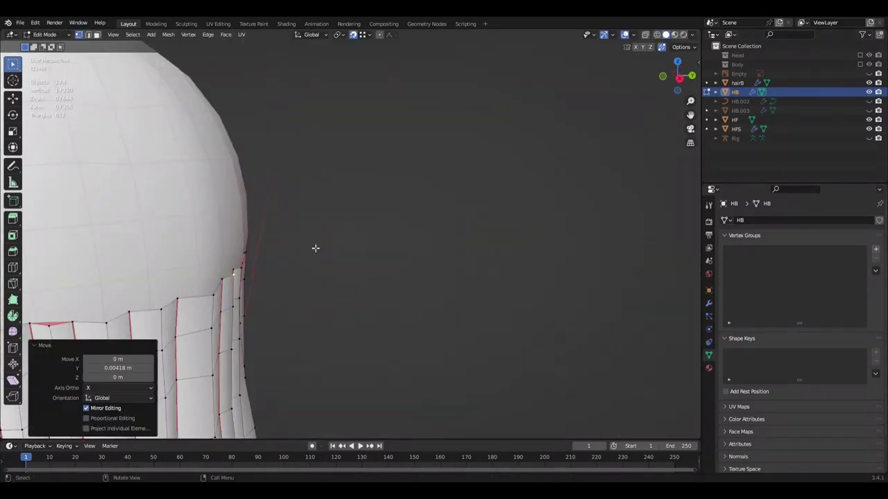
scroll(315, 248, down, 5)
mouse_move(481, 245)
middle_down()
mouse_move(442, 284)
mouse_move(385, 307)
middle_up()
scroll(418, 264, up, 3)
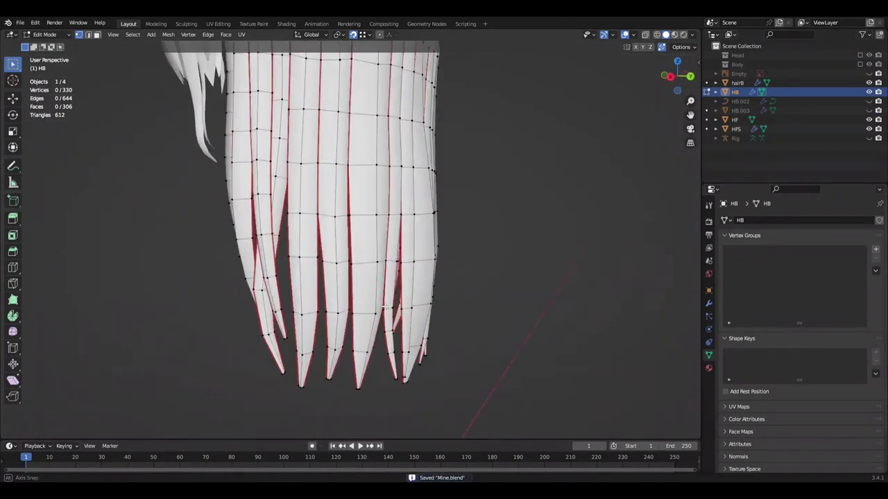
key(ctrl+s)
mouse_move(383, 401)
middle_down()
mouse_move(552, 330)
mouse_move(573, 303)
middle_up()
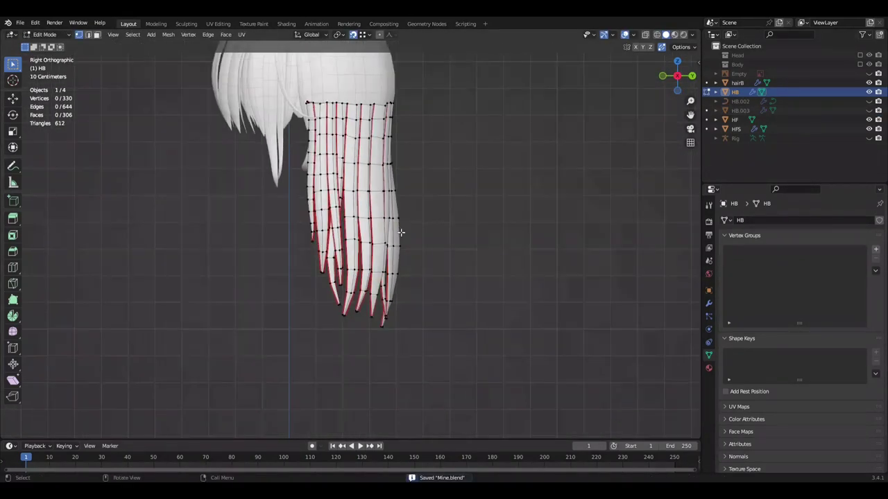
scroll(440, 243, up, 4)
scroll(440, 243, down, 4)
middle_drag(440, 242, 458, 273)
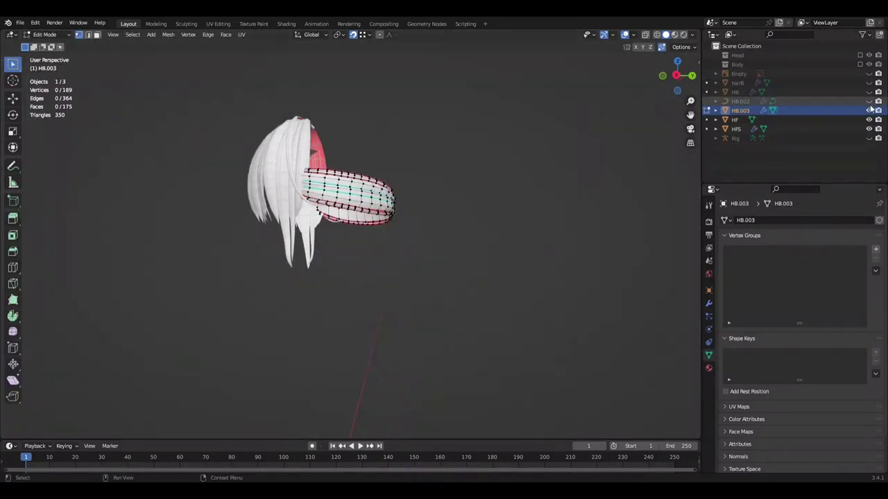
- Unhide hairB and narrow the selected ring vertices to 0.882 along X
click(869, 82)
scroll(444, 242, up, 5)
alt+click(388, 291)
key(s)
key(x)
click(443, 277)
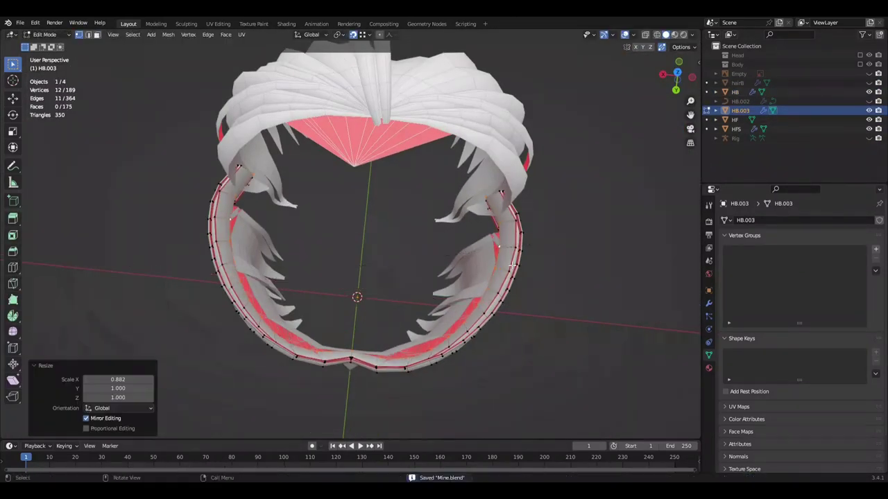
middle_drag(444, 277, 564, 137)
scroll(565, 137, up, 5)
- Shift the ring vertices inward along X, hiding hairB again
key(g)
key(x)
click(535, 243)
mouse_move(535, 243)
middle_down()
mouse_move(393, 295)
mouse_move(560, 131)
middle_up()
click(868, 83)
key(g)
key(x)
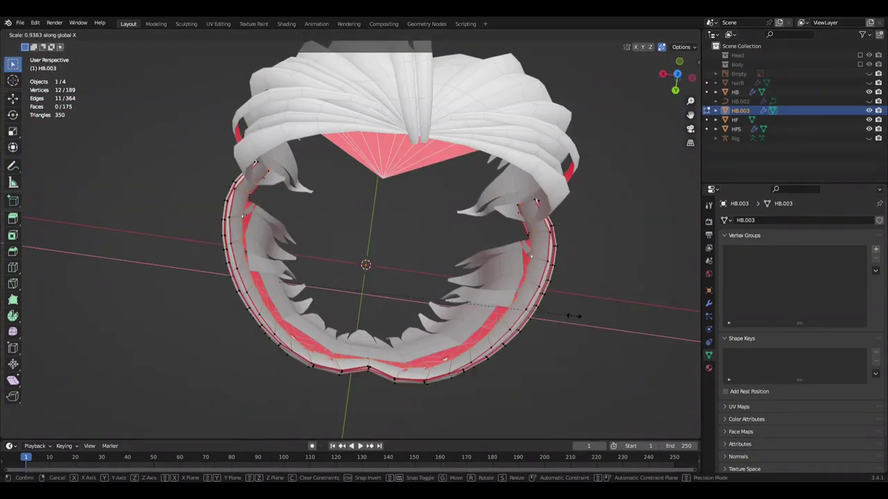
click(591, 326)
middle_drag(591, 326, 473, 198)
- Move the rim vertices along Y and deselect all
key(g)
mouse_move(251, 203)
middle_down()
mouse_move(500, 198)
mouse_move(394, 181)
middle_up()
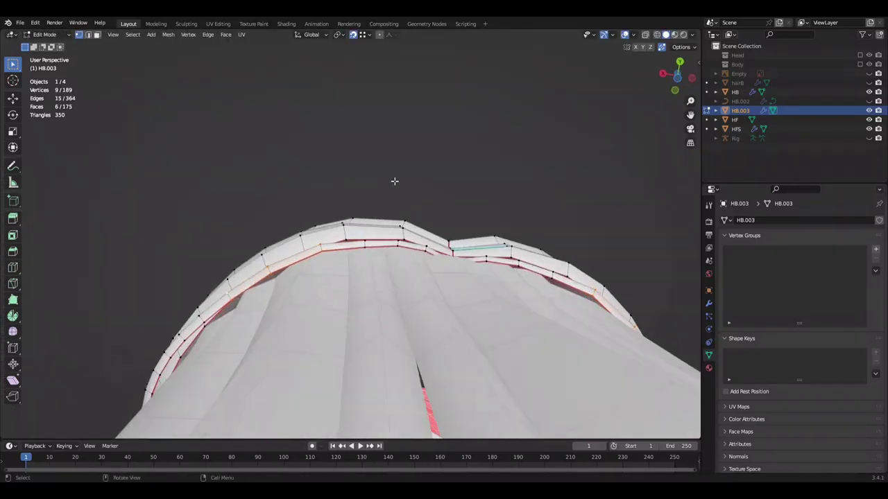
click(486, 178)
key(alt+a)
scroll(527, 236, down, 5)
mouse_move(575, 298)
middle_down()
mouse_move(472, 284)
mouse_move(524, 277)
middle_up()
- Switch editing to the HB strands and inspect the strand tips
key(alt+q)
scroll(341, 377, up, 4)
scroll(382, 362, up, 3)
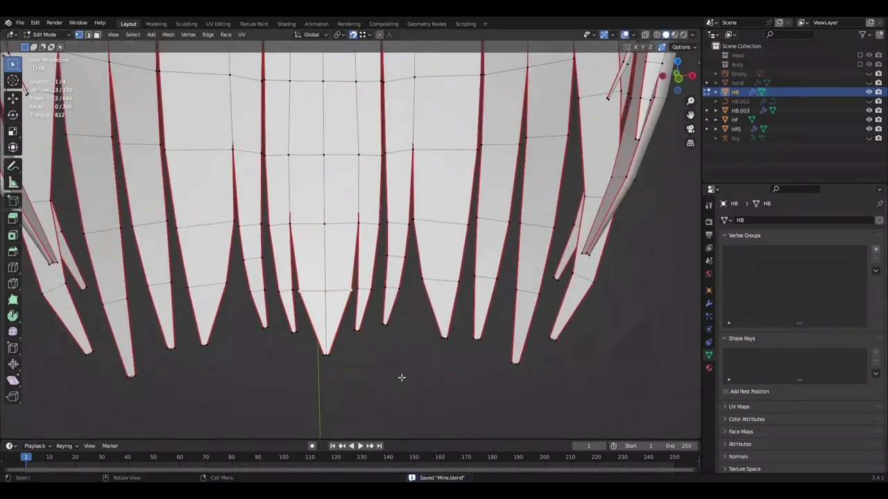
scroll(402, 376, down, 4)
middle_drag(402, 376, 284, 357)
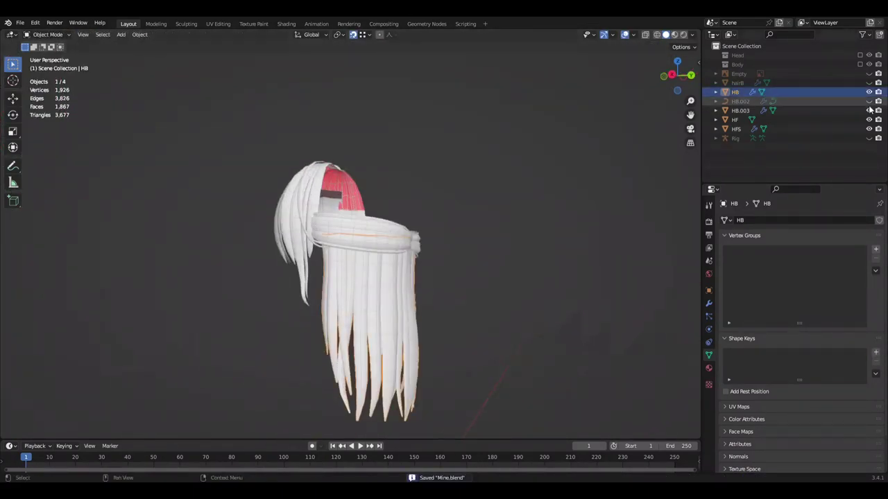
- Hide the hairB cap, save, and inspect the HB tube's open top
middle_drag(540, 291, 624, 249)
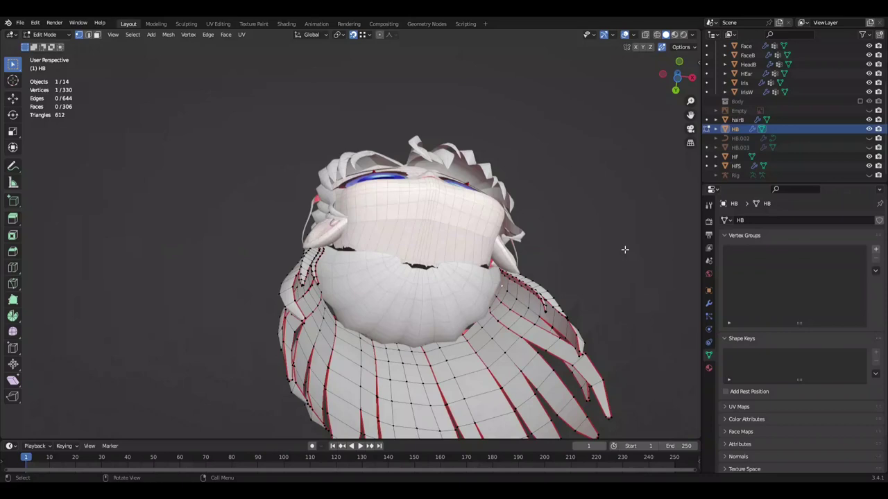
click(869, 83)
middle_drag(388, 278, 251, 281)
key(ctrl+s)
mouse_move(391, 344)
middle_down()
mouse_move(489, 283)
mouse_move(496, 313)
middle_up()
scroll(391, 341, up, 4)
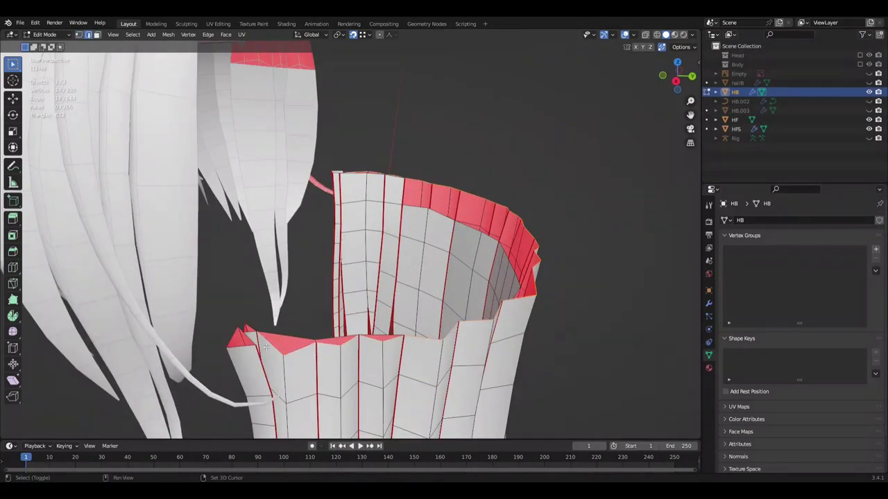
scroll(545, 298, down, 3)
scroll(545, 298, up, 3)
mouse_move(545, 297)
middle_down()
mouse_move(464, 333)
mouse_move(515, 333)
mouse_move(492, 307)
mouse_move(474, 363)
mouse_move(505, 292)
middle_up()
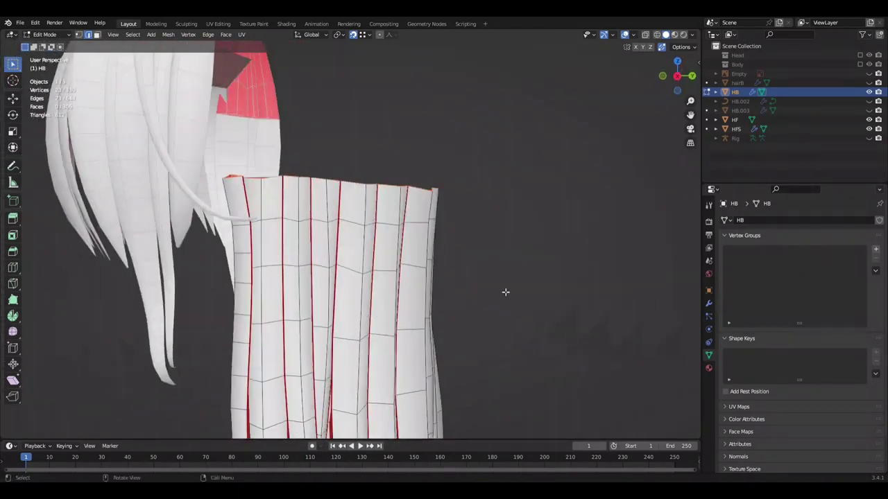
- Show the head mesh again and check the sharpened top rim
click(860, 55)
middle_drag(312, 333, 253, 359)
mouse_move(221, 322)
middle_down()
mouse_move(291, 277)
mouse_move(402, 229)
middle_up()
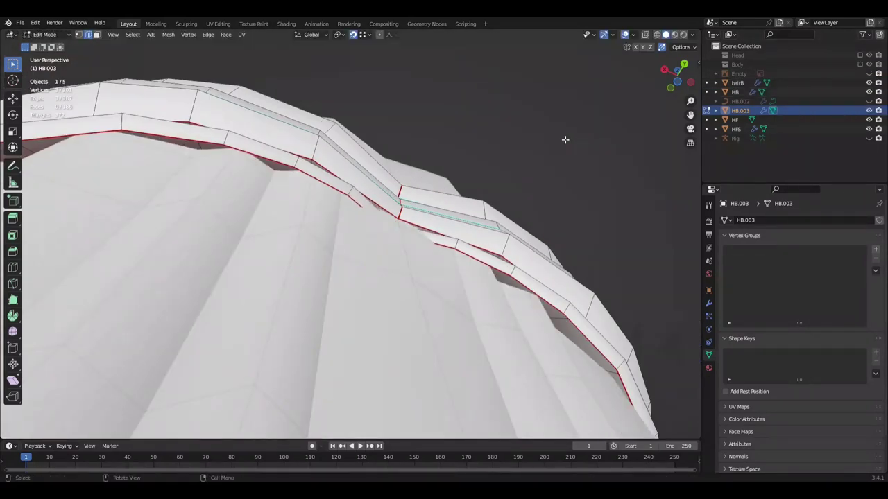
- Shrink the HB.003 band's end and dissolve surplus seam edges, then save
middle_drag(565, 140, 539, 153)
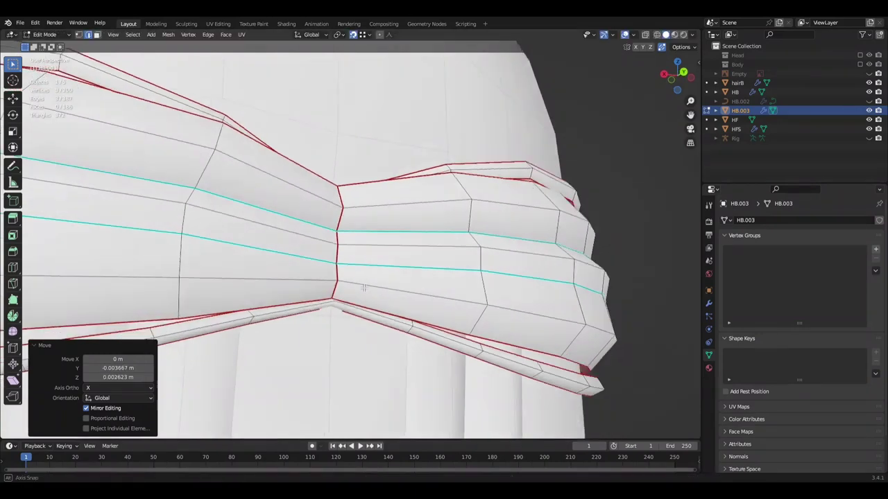
key(s)
click(508, 268)
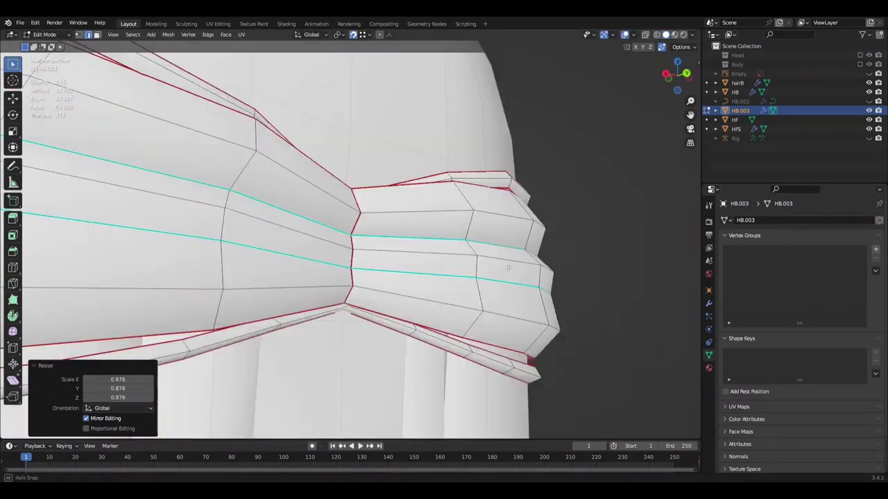
middle_drag(625, 282, 542, 119)
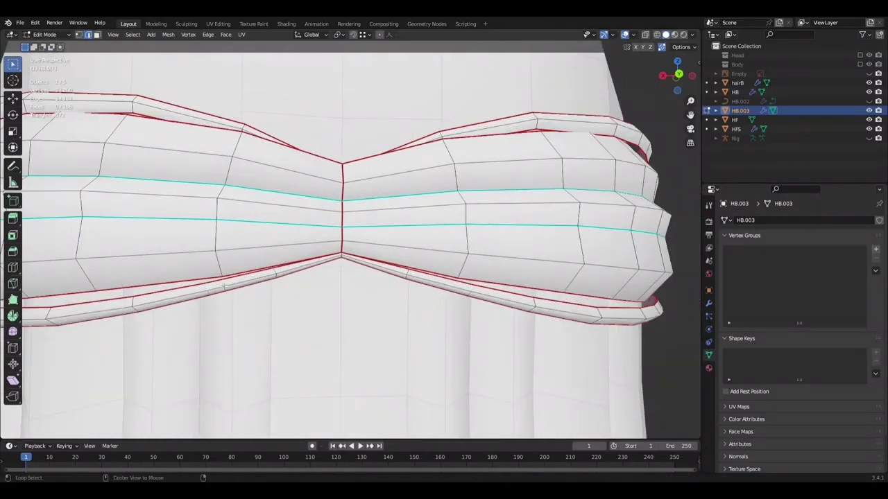
middle_drag(398, 182, 267, 228)
click(365, 289)
key(ctrl+s)
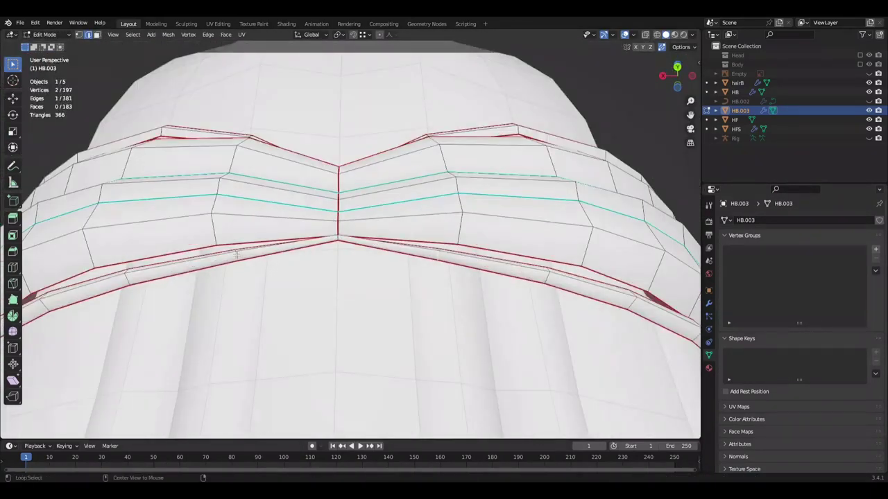
middle_drag(365, 288, 420, 181)
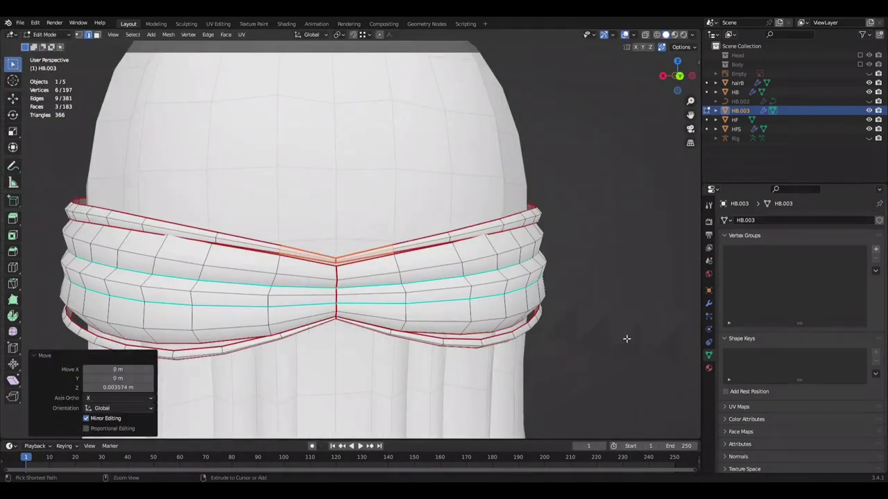
- Scale the selected band loop, move it along Z and grow the selection
middle_drag(640, 339, 476, 333)
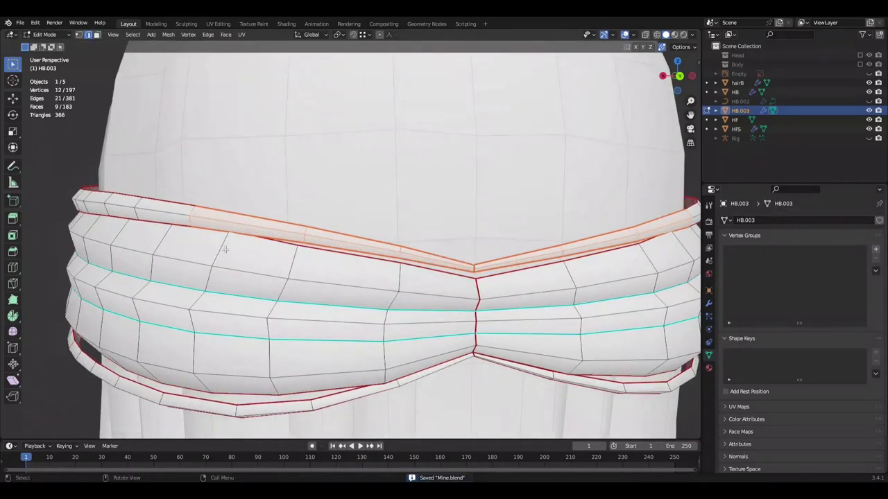
key(s)
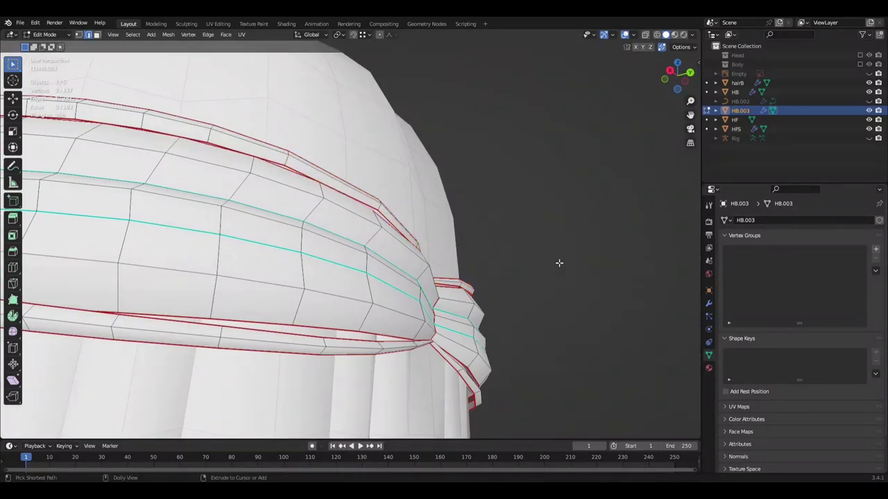
key(ctrl+s)
key(g)
key(z)
key(ctrl+KP_Add)
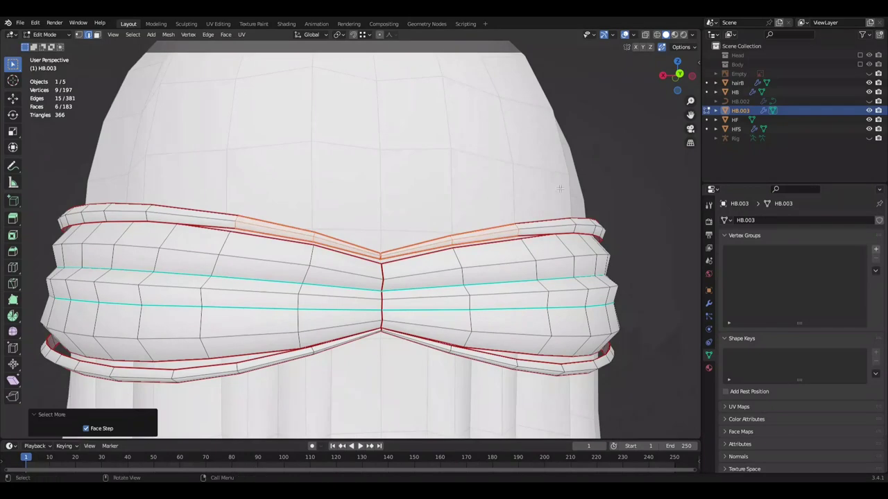
mouse_move(537, 200)
middle_down()
mouse_move(525, 264)
mouse_move(417, 88)
mouse_move(296, 174)
mouse_move(531, 168)
mouse_move(481, 117)
mouse_move(527, 139)
mouse_move(639, 163)
mouse_move(610, 208)
middle_up()
scroll(527, 139, up, 3)
scroll(527, 139, up, 2)
scroll(610, 208, down, 3)
scroll(611, 208, up, 3)
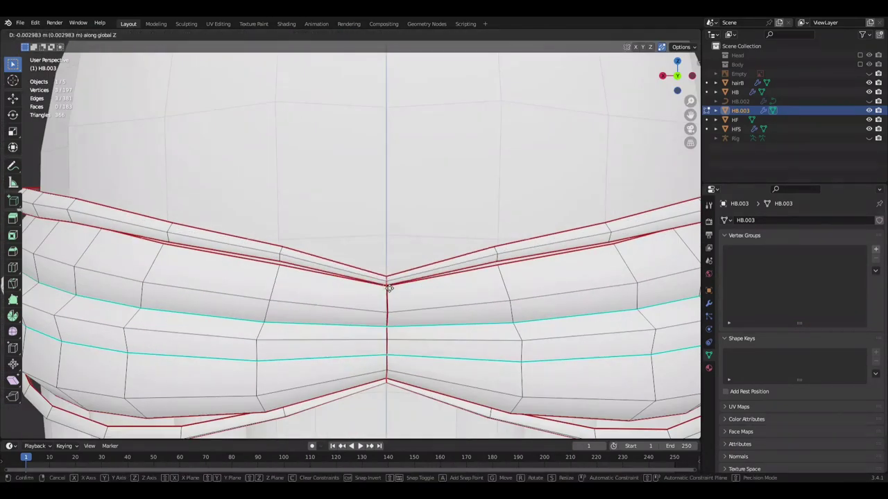
scroll(582, 247, down, 4)
scroll(582, 247, up, 5)
- Pull the centre seam vertices down into place to form the V
drag(387, 259, 391, 258)
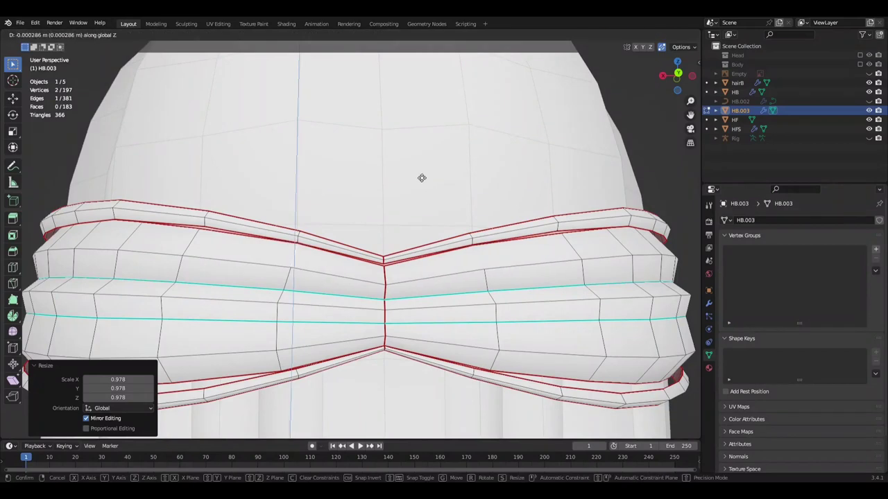
scroll(646, 156, down, 2)
key(ctrl+s)
scroll(189, 221, up, 3)
drag(375, 229, 337, 224)
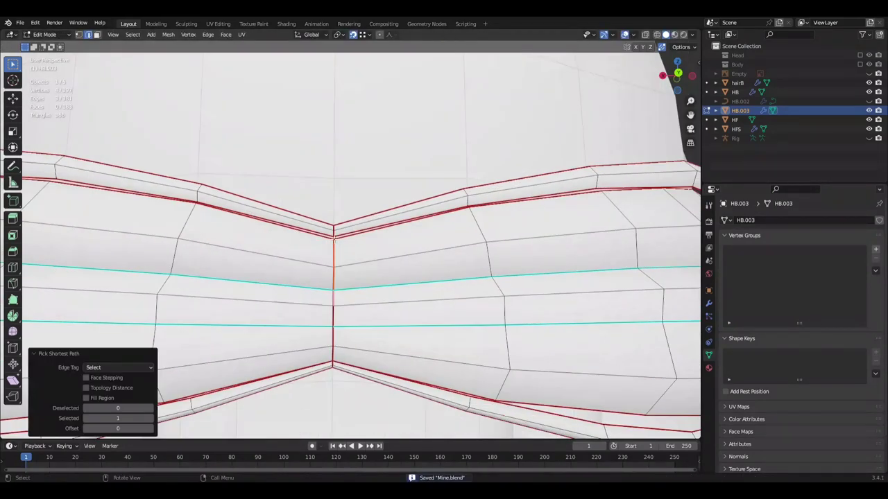
key(ctrl+s)
middle_drag(277, 208, 72, 92)
click(576, 302)
mouse_move(576, 303)
middle_down()
mouse_move(258, 294)
mouse_move(618, 178)
mouse_move(602, 174)
mouse_move(606, 159)
middle_up()
- Grow the seam selection, move it vertically along Z, then clear the selection
key(ctrl+KP_Add)
key(g)
key(z)
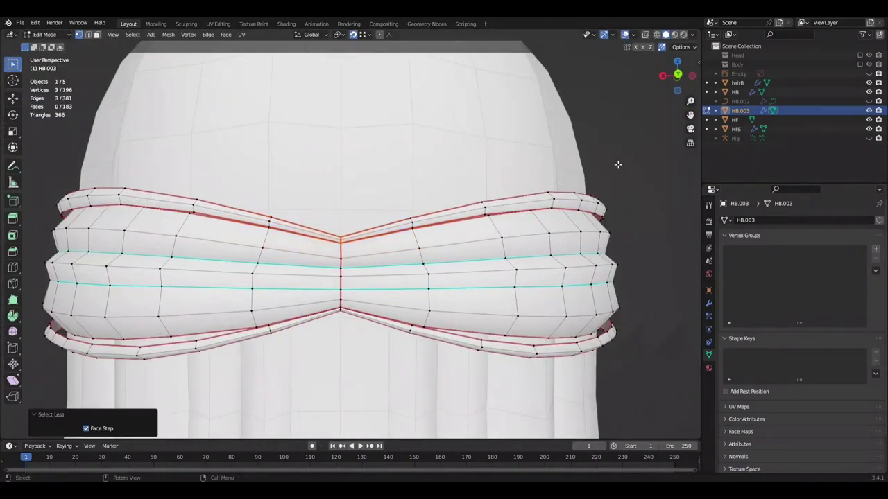
click(638, 160)
scroll(626, 199, down, 3)
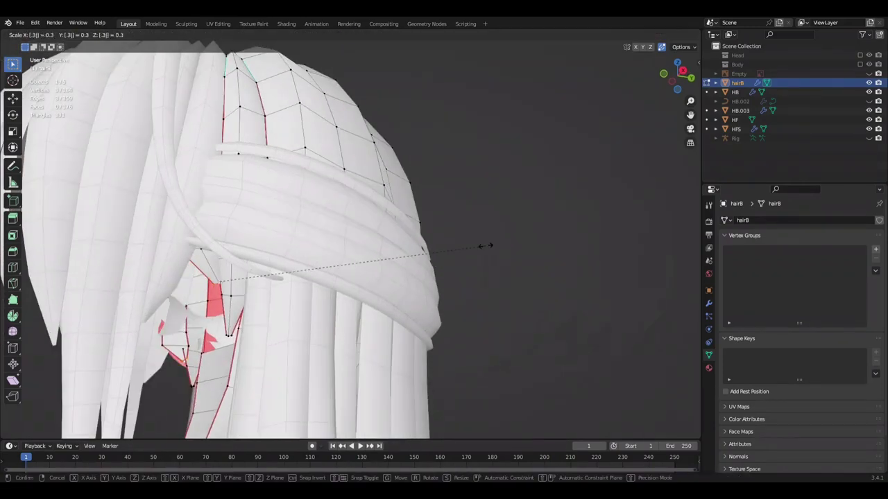
- Confirm the hairB cap vertex scale and view the HB strands from below
click(481, 246)
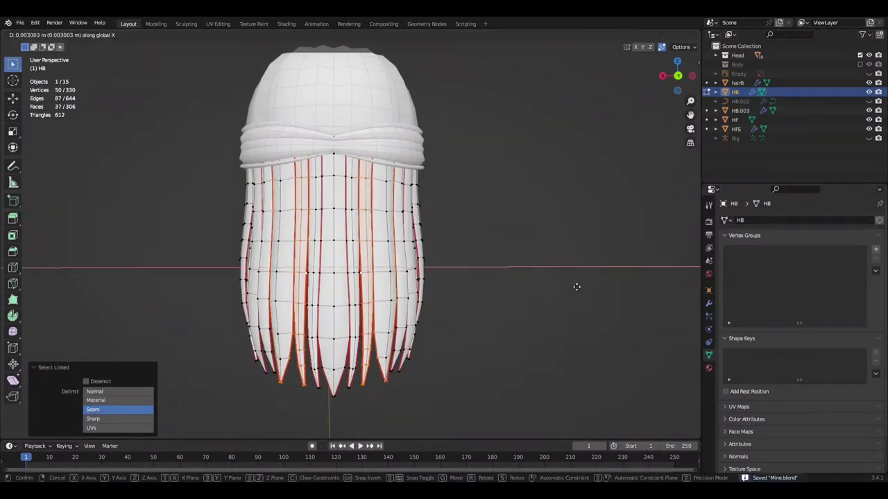
middle_drag(521, 323, 422, 283)
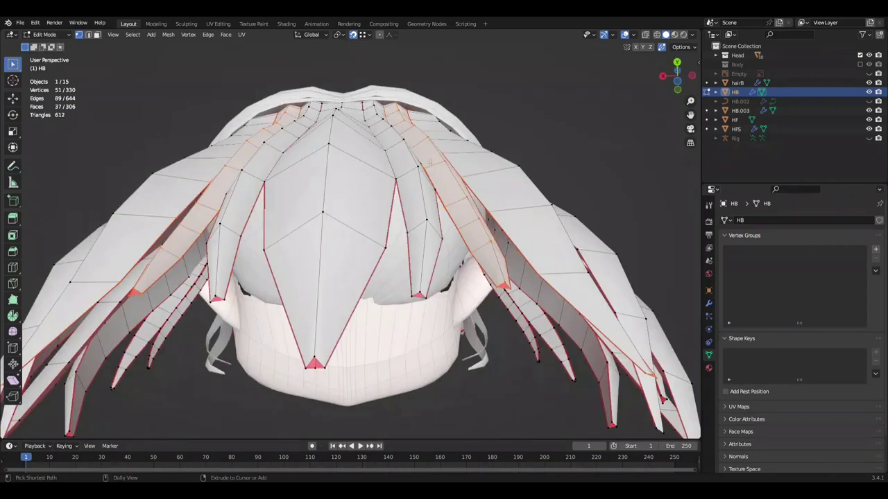
scroll(422, 283, down, 3)
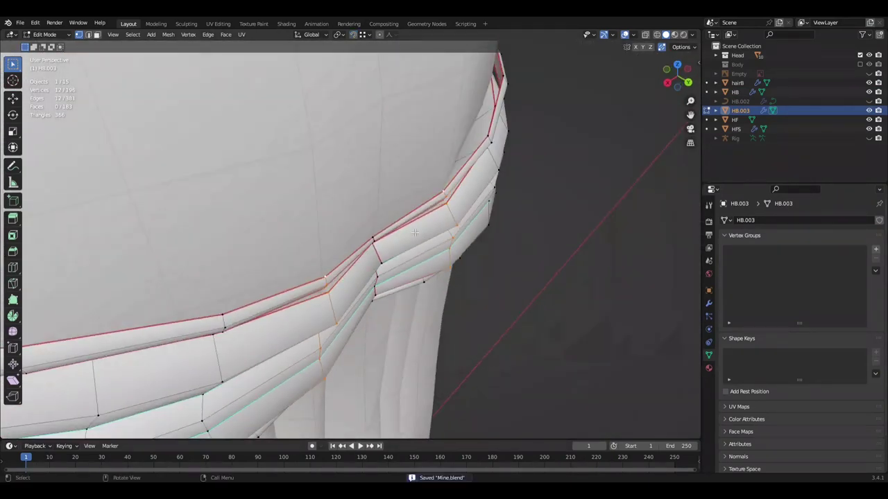
- Orbit to close and oblique views of the HB.003 band edge
middle_drag(414, 232, 462, 286)
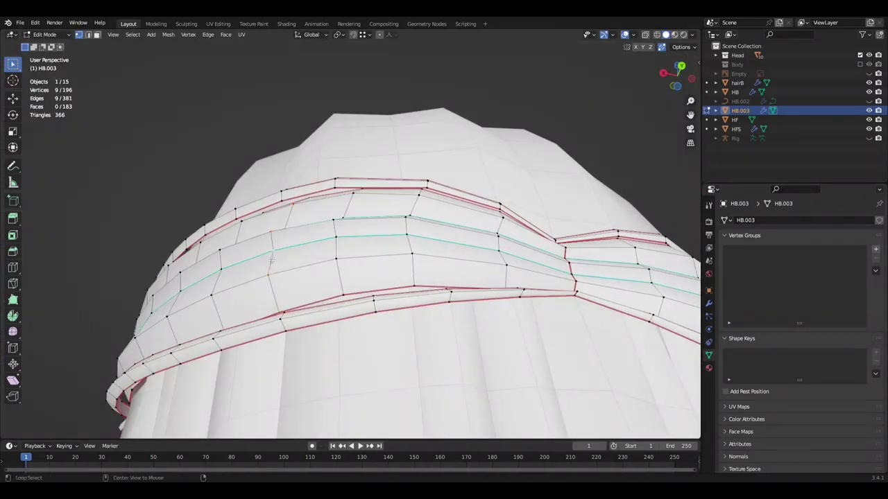
middle_drag(57, 269, 341, 192)
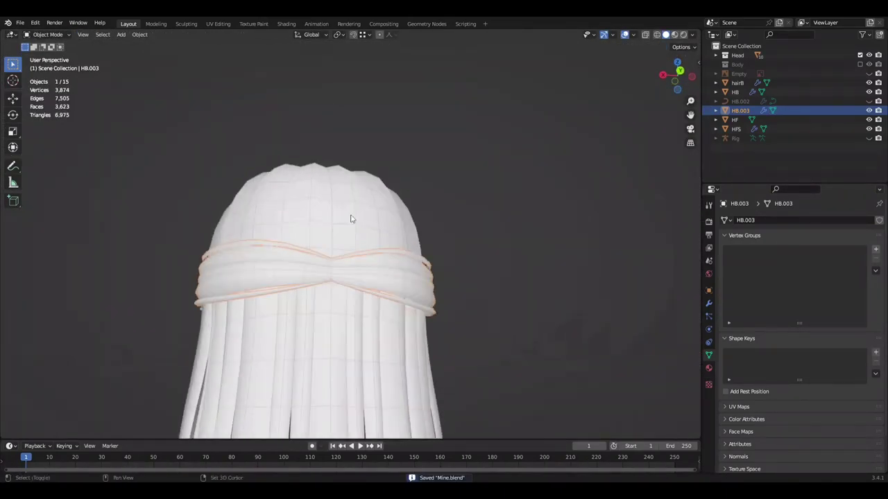
- Extend the hairB cap selection along a shortest vertex path, then view the whole hair
middle_drag(374, 266, 416, 263)
ctrl+click(423, 278)
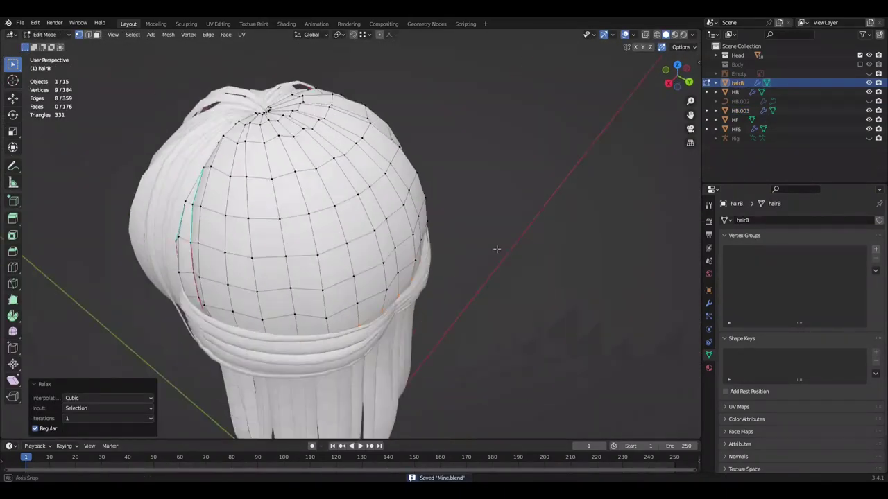
middle_drag(496, 249, 453, 261)
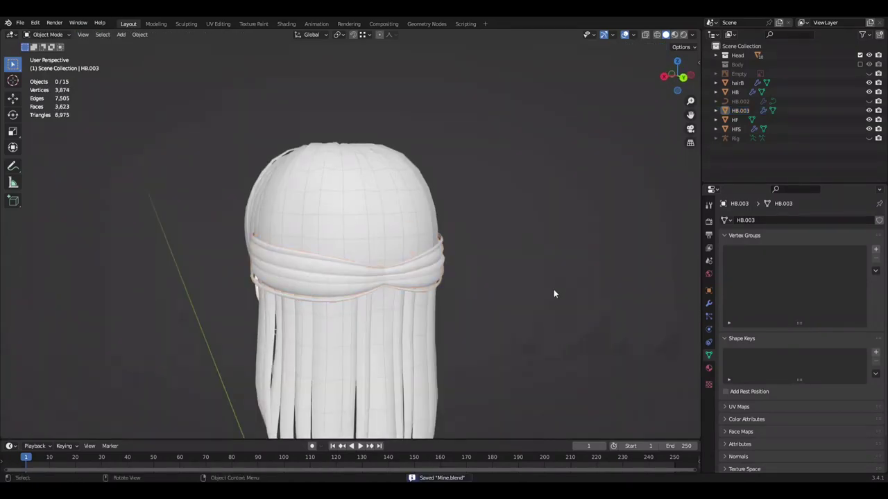
ctrl+middle_drag(479, 308, 338, 266)
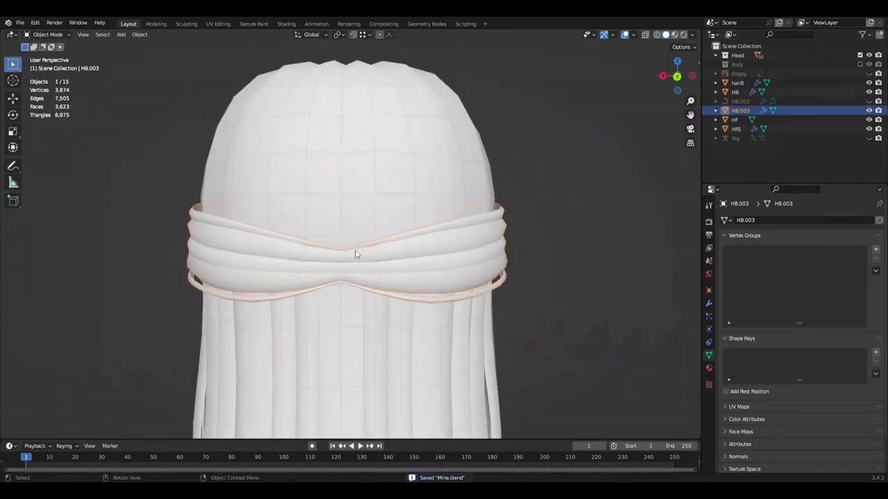
key(Tab)
scroll(618, 214, up, 3)
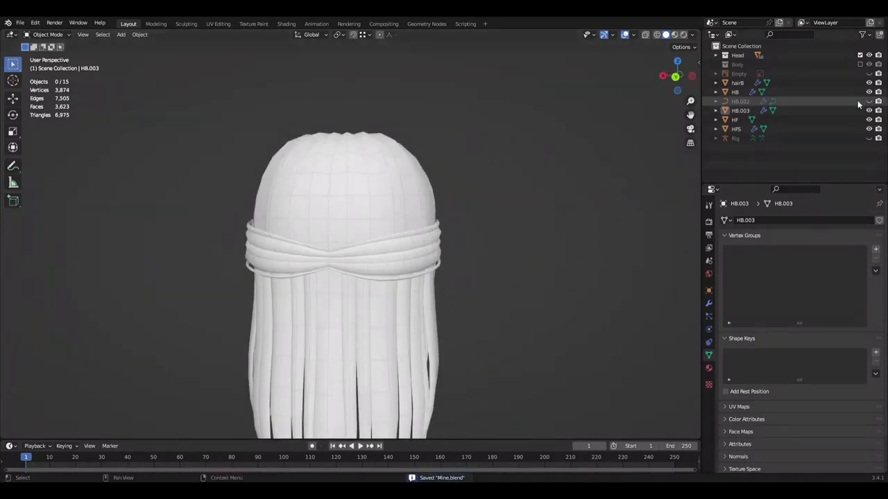
- Convert the HB.002 curve to a mesh, save, and enter Edit Mode framed on it
click(239, 306)
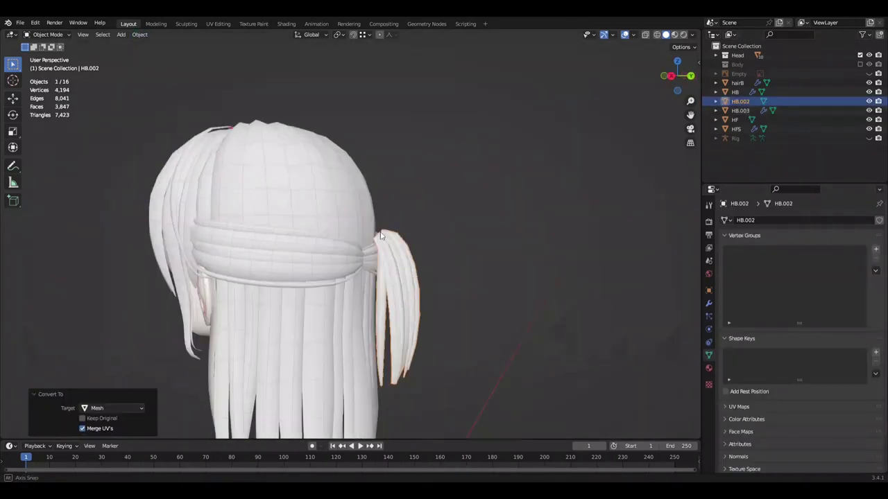
key(ctrl+s)
middle_drag(400, 280, 454, 259)
mouse_move(414, 300)
middle_down()
mouse_move(461, 238)
mouse_move(474, 247)
mouse_move(509, 200)
middle_up()
key(Tab)
key(KP_Decimal)
- Cut a centred edge loop into the HB.002 strand in edge select mode and delete vertices
click(86, 35)
middle_drag(347, 277, 317, 256)
mouse_move(418, 265)
middle_down()
mouse_move(441, 270)
mouse_move(284, 248)
mouse_move(372, 227)
middle_up()
key(ctrl+r)
click(373, 226)
right_click(373, 226)
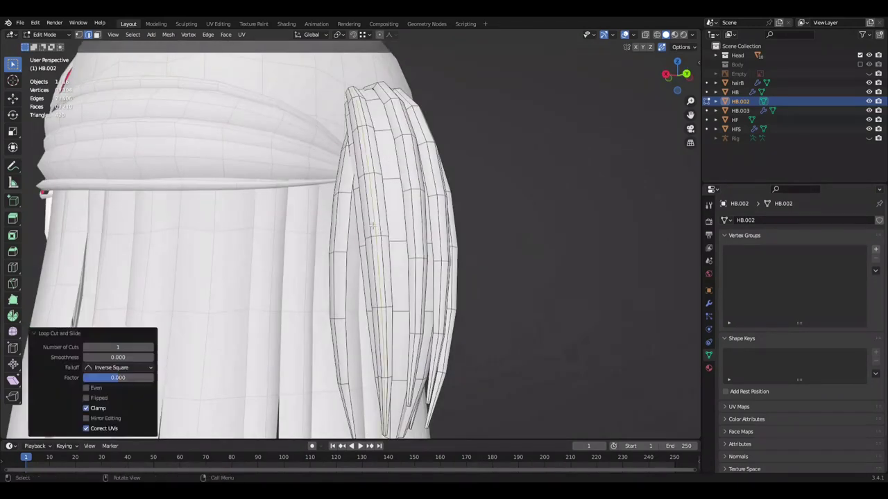
click(572, 249)
mouse_move(572, 249)
middle_down()
mouse_move(523, 273)
mouse_move(372, 229)
middle_up()
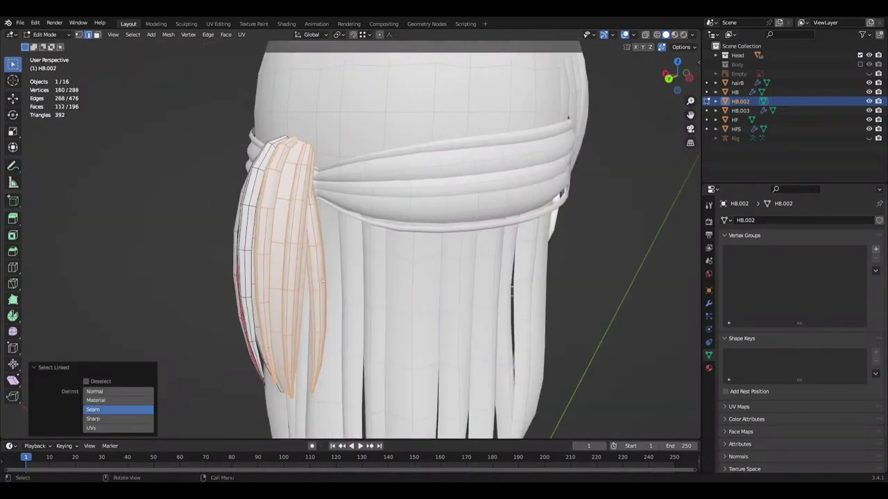
- Add a Mirror modifier to HB.002 and start moving the strand along X
click(708, 303)
click(757, 220)
click(697, 337)
key(g)
key(x)
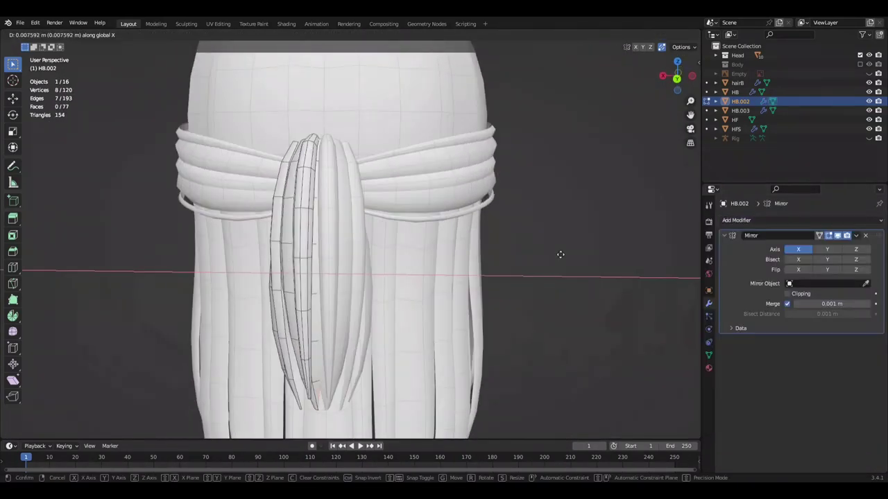
mouse_move(619, 252)
middle_down()
mouse_move(499, 277)
mouse_move(458, 274)
mouse_move(428, 251)
middle_up()
- Dissolve the extra edge loop, then hide and reveal the connected strands
key(x)
click(441, 265)
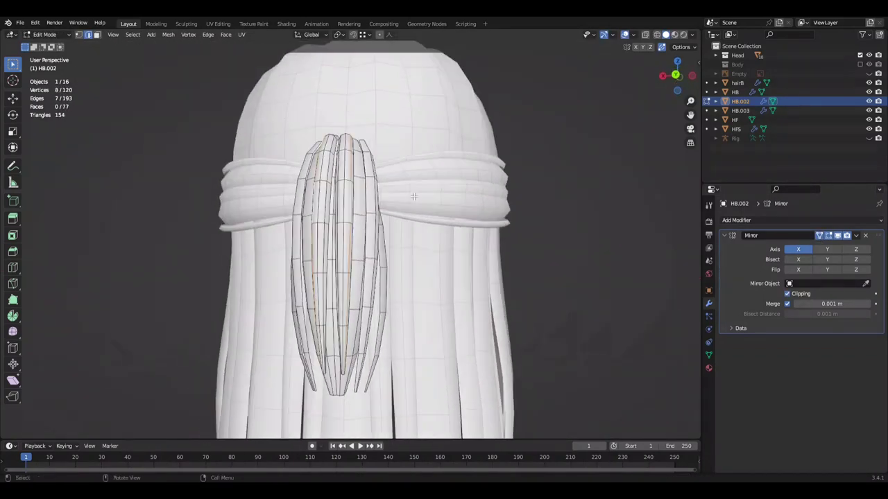
mouse_move(395, 201)
middle_down()
mouse_move(470, 214)
mouse_move(382, 205)
middle_up()
key(ctrl+l)
key(h)
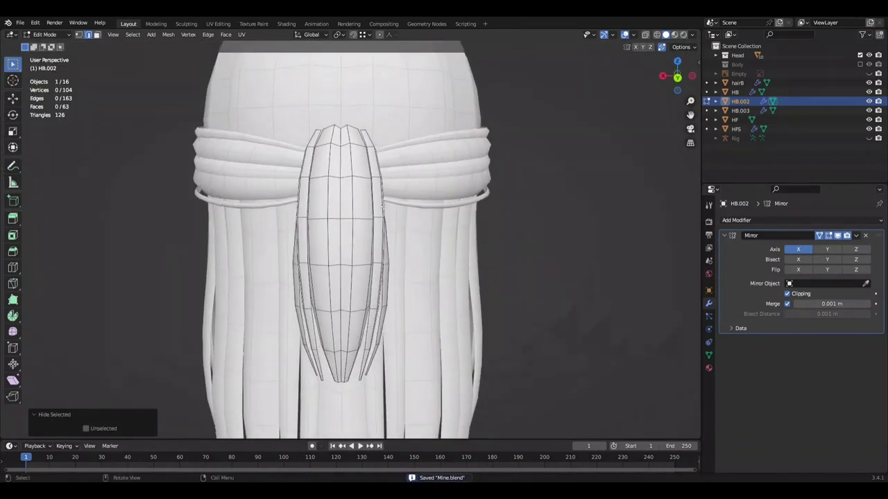
key(alt+h)
- Select a linked strand and move it back along Y, then save
mouse_move(565, 268)
middle_down()
mouse_move(361, 210)
mouse_move(388, 174)
mouse_move(460, 218)
mouse_move(353, 313)
middle_up()
alt+click(392, 174)
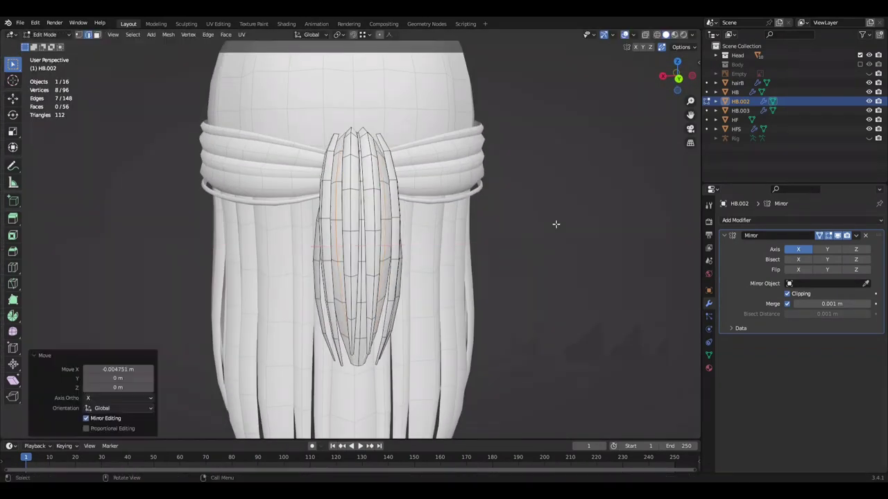
key(ctrl+l)
mouse_move(556, 224)
middle_down()
mouse_move(546, 265)
mouse_move(379, 253)
middle_up()
key(g)
key(y)
click(546, 264)
key(ctrl+s)
- Scale the strand section in Right Ortho view and save Mine.blend
scroll(489, 206, up, 2)
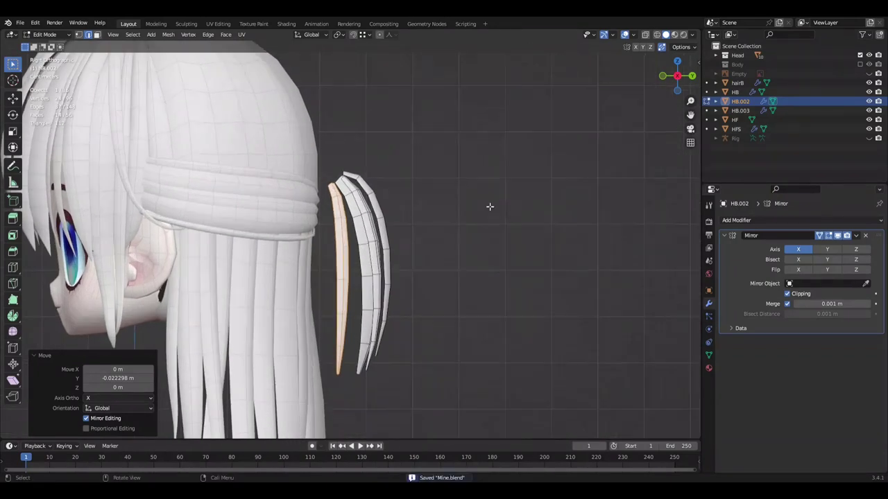
scroll(506, 146, up, 2)
middle_drag(505, 146, 539, 184)
key(KP_3)
scroll(546, 186, down, 2)
key(s)
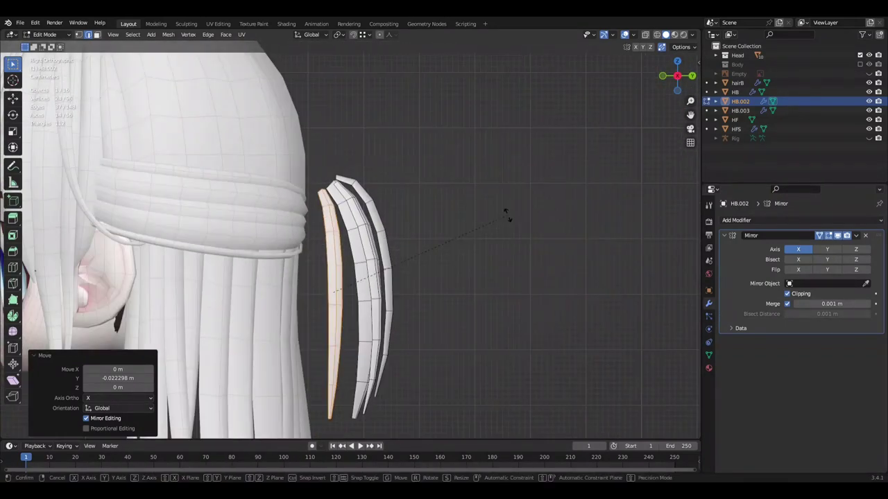
click(507, 243)
middle_drag(506, 243, 503, 234)
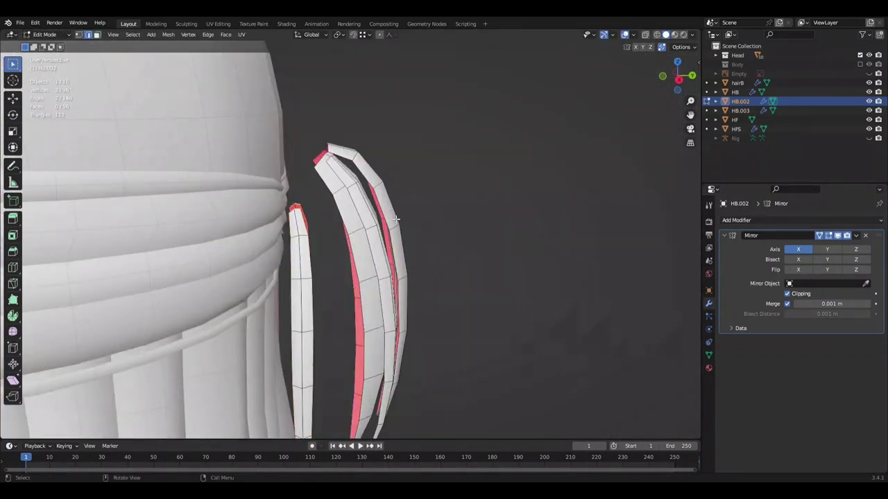
key(KP_3)
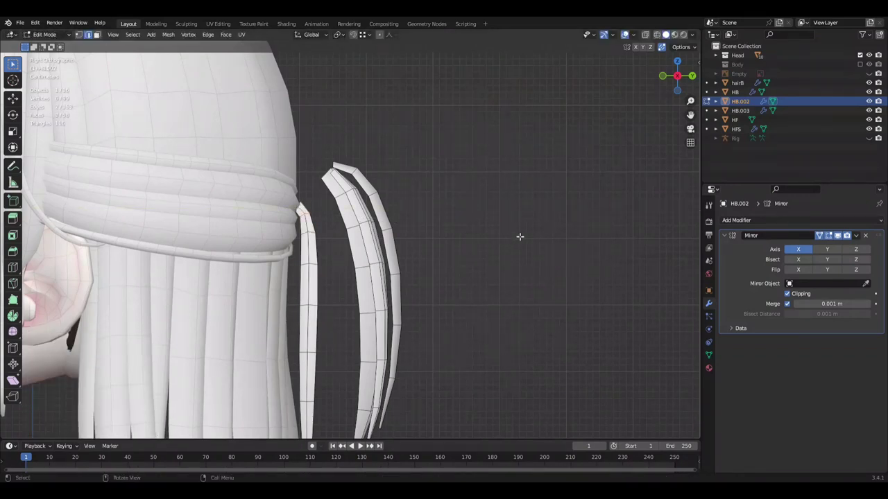
scroll(520, 253, up, 2)
key(ctrl+s)
- Shift the selected strand along X, about -0.00449 m
key(s)
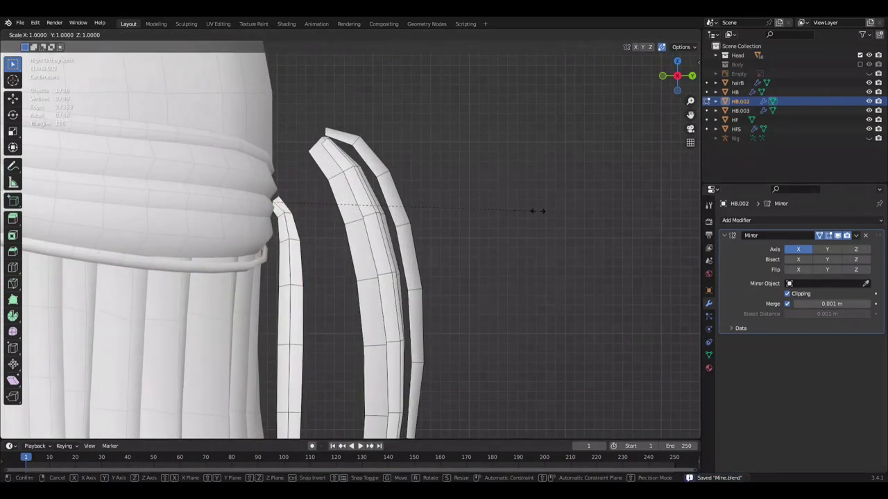
key(Escape)
scroll(474, 232, down, 3)
middle_drag(473, 232, 499, 222)
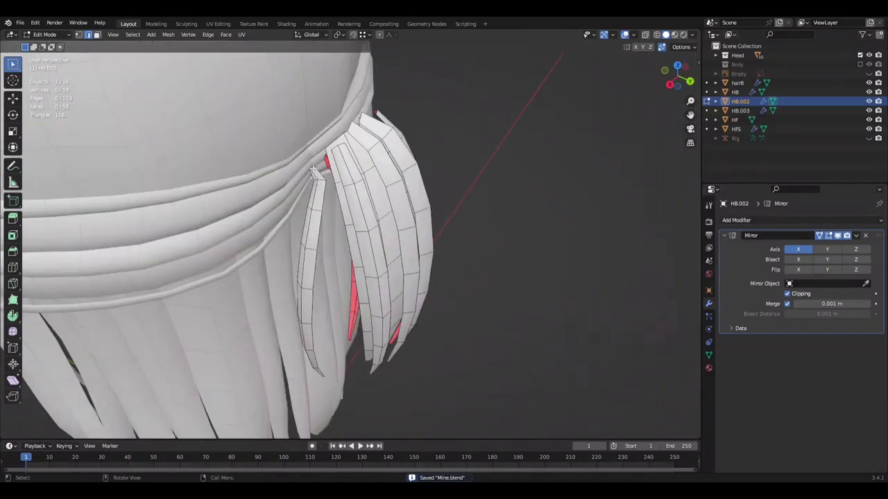
key(g)
key(x)
click(565, 149)
mouse_move(564, 148)
middle_down()
mouse_move(539, 200)
mouse_move(511, 223)
middle_up()
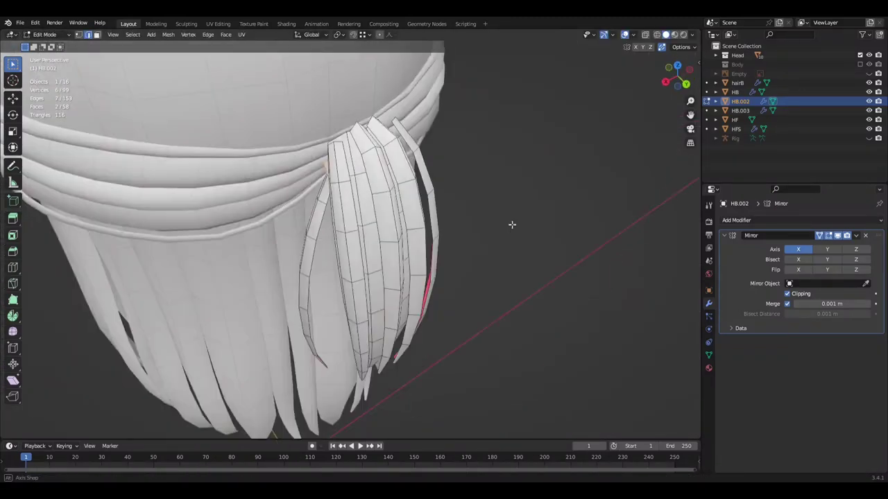
- Grow the selection along the strand and rotate that section to bend it
scroll(523, 190, up, 2)
mouse_move(523, 189)
middle_down()
mouse_move(561, 192)
mouse_move(436, 301)
mouse_move(556, 344)
mouse_move(524, 249)
middle_up()
key(ctrl+KP_Add)
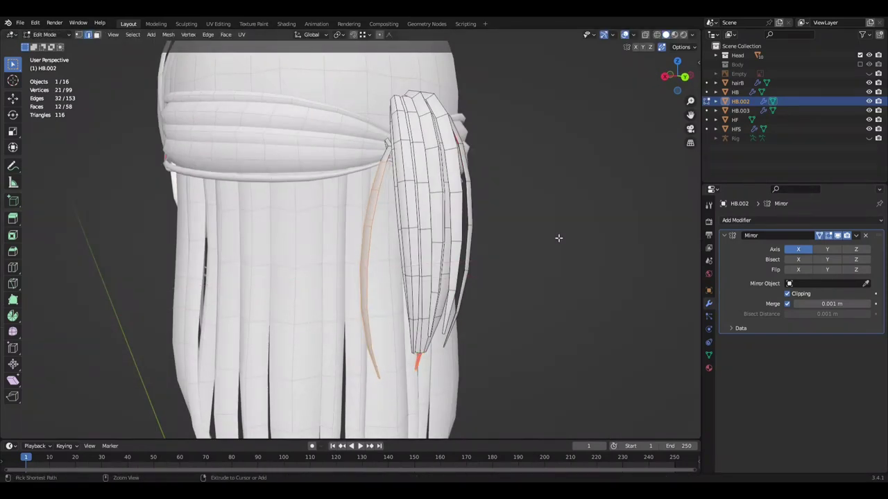
key(r)
click(564, 238)
mouse_move(565, 238)
middle_down()
mouse_move(481, 218)
mouse_move(499, 228)
middle_up()
key(ctrl+s)
scroll(481, 233, up, 1)
- Shrink the selection and move the strand section along Y, then save
key(ctrl+KP_Subtract)
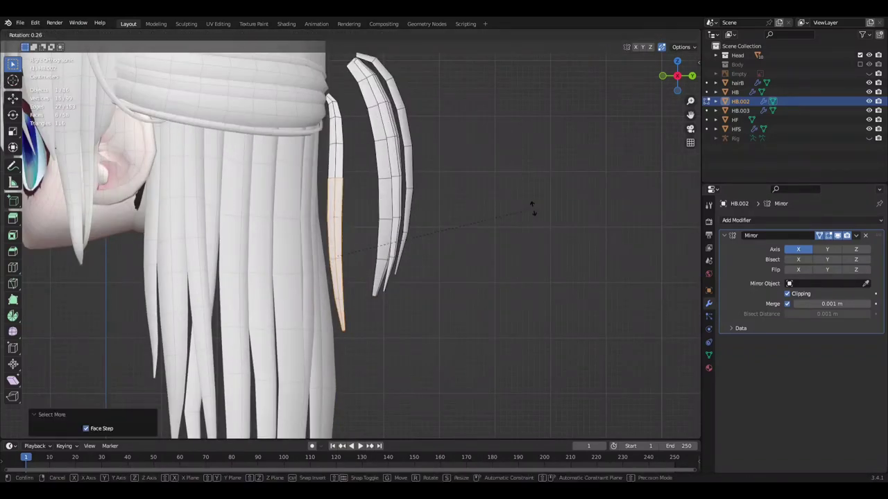
mouse_move(520, 217)
middle_down()
mouse_move(412, 312)
mouse_move(538, 189)
middle_up()
key(g)
key(y)
click(516, 226)
mouse_move(517, 225)
middle_down()
mouse_move(511, 238)
mouse_move(469, 198)
mouse_move(581, 183)
mouse_move(523, 217)
mouse_move(388, 235)
mouse_move(359, 231)
mouse_move(451, 208)
mouse_move(438, 199)
mouse_move(465, 121)
mouse_move(513, 170)
mouse_move(453, 259)
mouse_move(461, 240)
mouse_move(565, 224)
mouse_move(470, 273)
mouse_move(376, 252)
middle_up()
scroll(523, 217, up, 2)
key(ctrl+s)
- Rotate the strands around Y viewed from behind the hair, and save
right_click(471, 119)
right_click(517, 170)
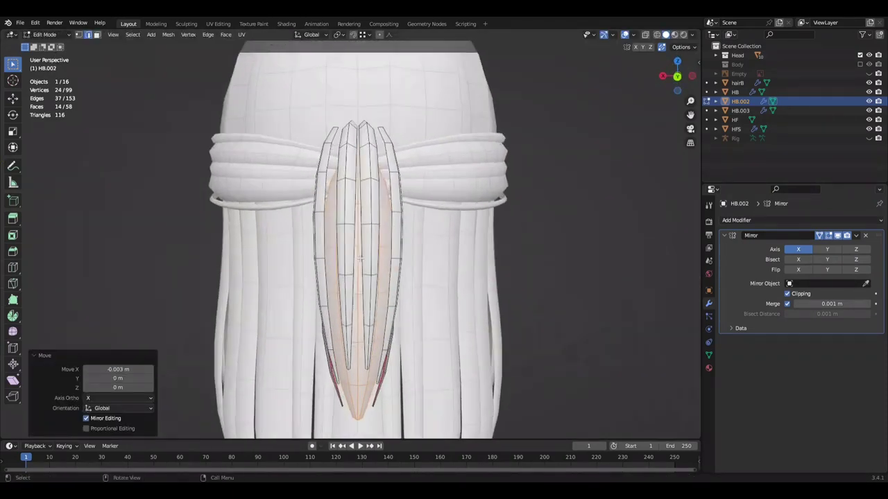
key(ctrl+s)
mouse_move(594, 288)
middle_down()
mouse_move(438, 321)
mouse_move(480, 231)
middle_up()
mouse_move(551, 178)
middle_down()
mouse_move(557, 294)
mouse_move(570, 235)
mouse_move(588, 296)
mouse_move(482, 164)
middle_up()
key(r)
key(y)
key(ctrl+s)
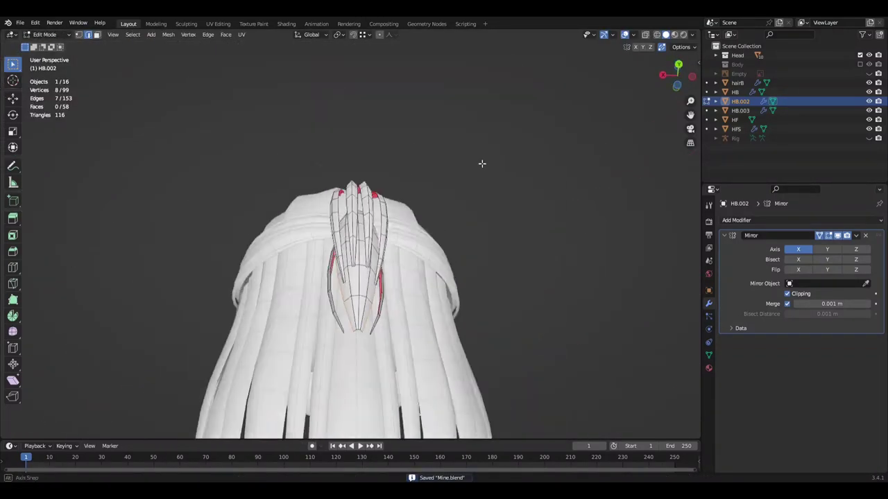
- Clear the selection and select the linked hair strands with L
mouse_move(490, 257)
middle_down()
mouse_move(440, 308)
mouse_move(466, 298)
mouse_move(486, 263)
mouse_move(410, 251)
mouse_move(517, 236)
middle_up()
click(465, 297)
key(ctrl+s)
key(l)
key(g)
click(444, 284)
- Rotate the selected strands slightly in Right Ortho view and save
middle_drag(444, 284, 485, 257)
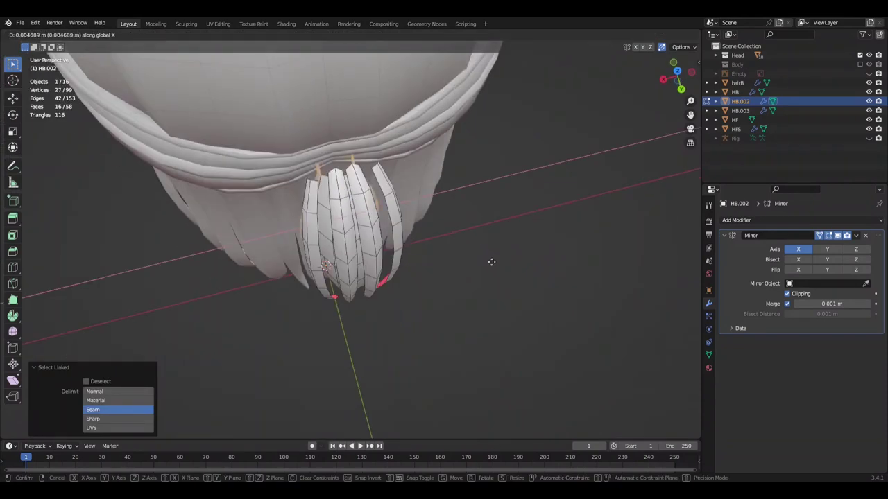
key(KP_3)
scroll(485, 257, down, 2)
scroll(484, 269, up, 3)
key(r)
click(484, 268)
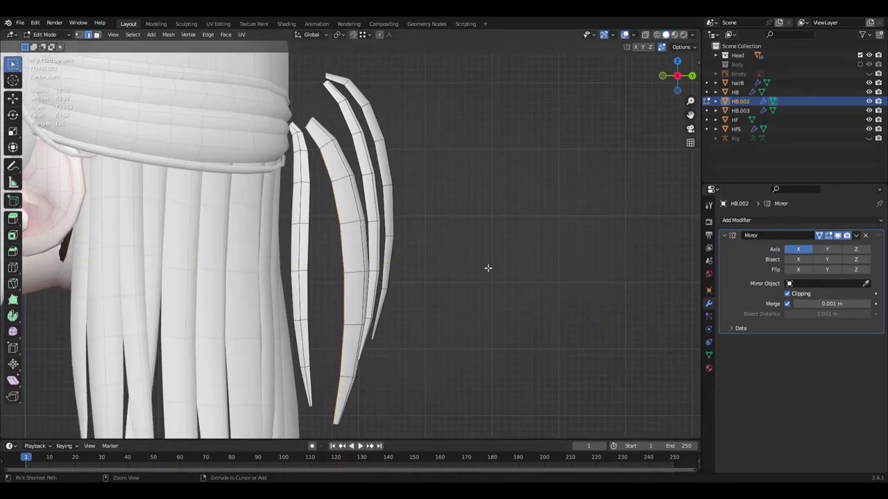
key(ctrl+s)
mouse_move(487, 267)
middle_down()
mouse_move(501, 238)
mouse_move(373, 248)
mouse_move(481, 145)
middle_up()
- Extrude the strand top vertices and rotate them 45°, then save
right_click(479, 121)
middle_drag(348, 277, 495, 198)
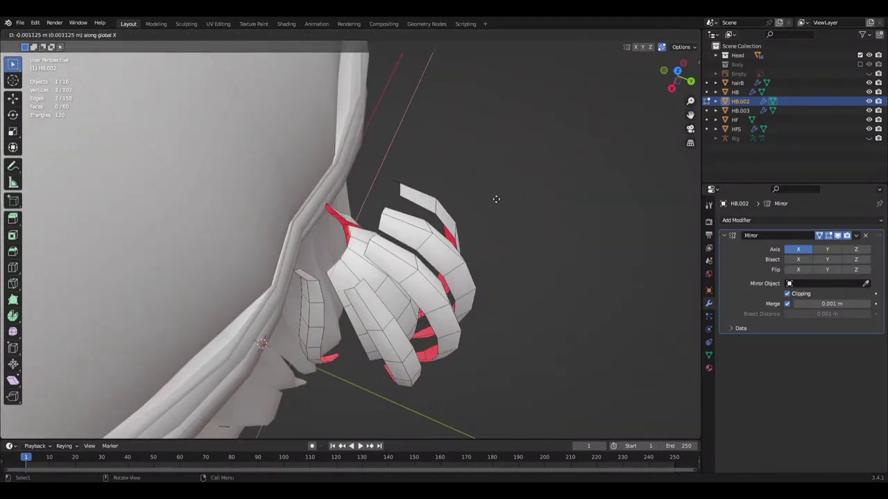
key(e)
click(495, 199)
text(r)
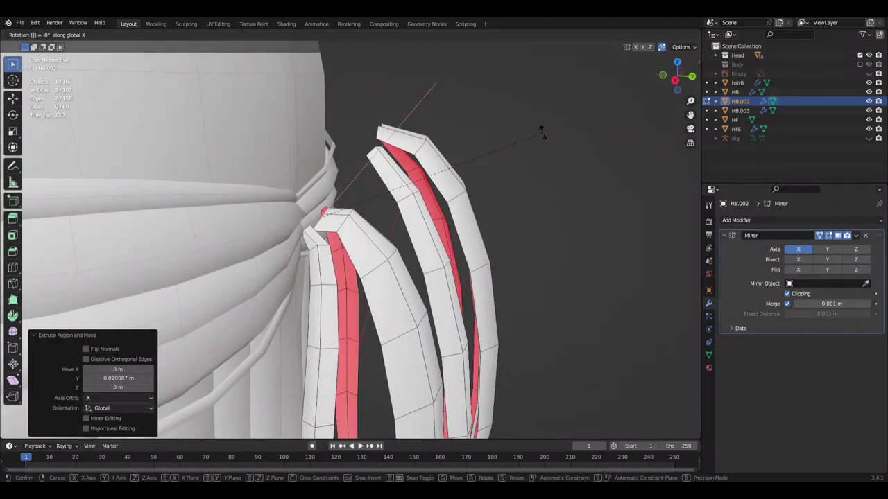
text(45)
key(Return)
key(KP_3)
key(ctrl+s)
- Relax the selected top edges with LoopTools Relax and save
key(r)
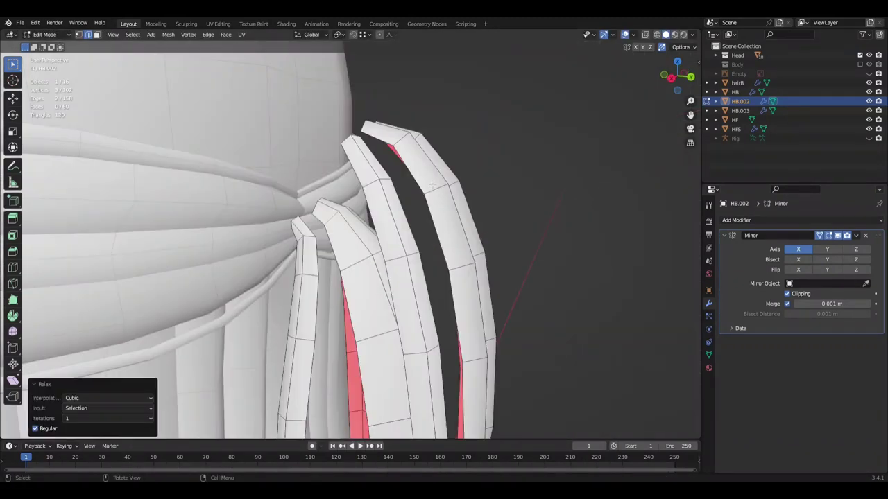
right_click(440, 151)
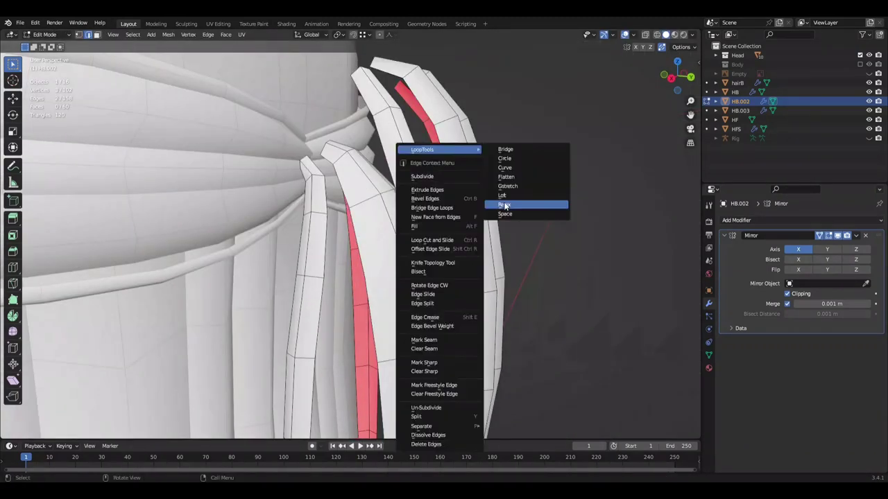
click(504, 205)
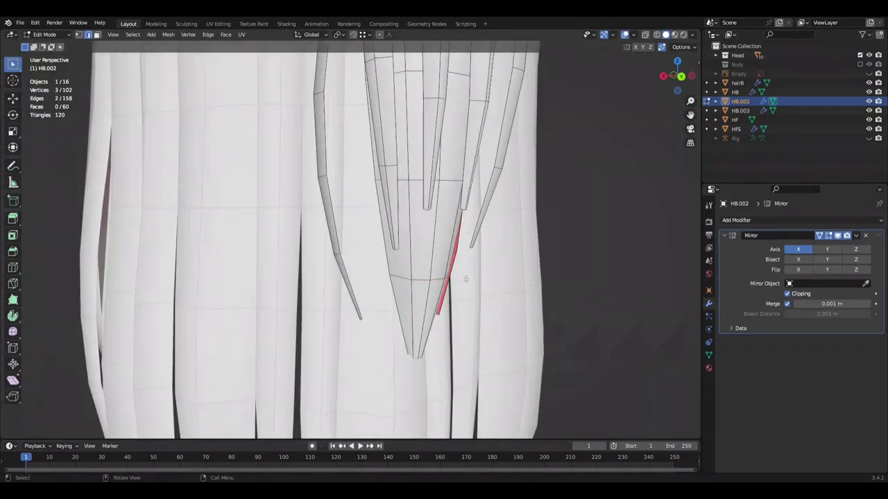
key(ctrl+s)
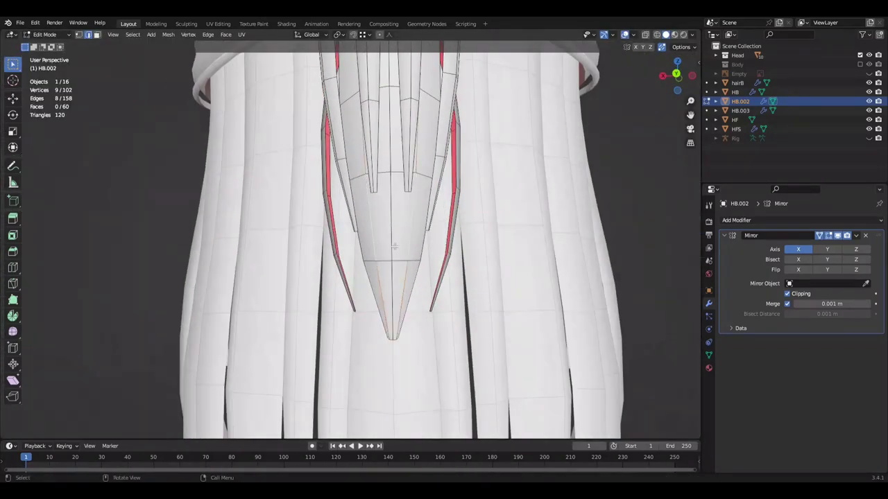
- Grow the selection to the strand tips and move them outward along X
middle_drag(445, 253, 426, 256)
key(ctrl+KP_Add)
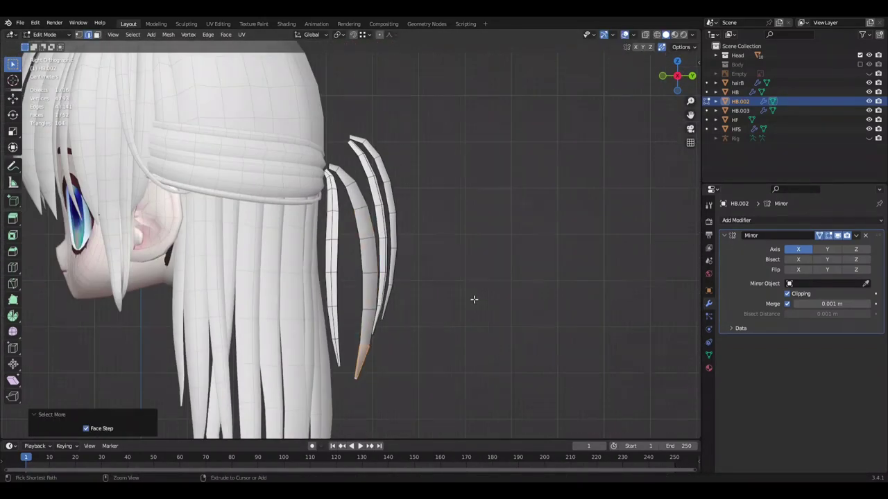
key(Escape)
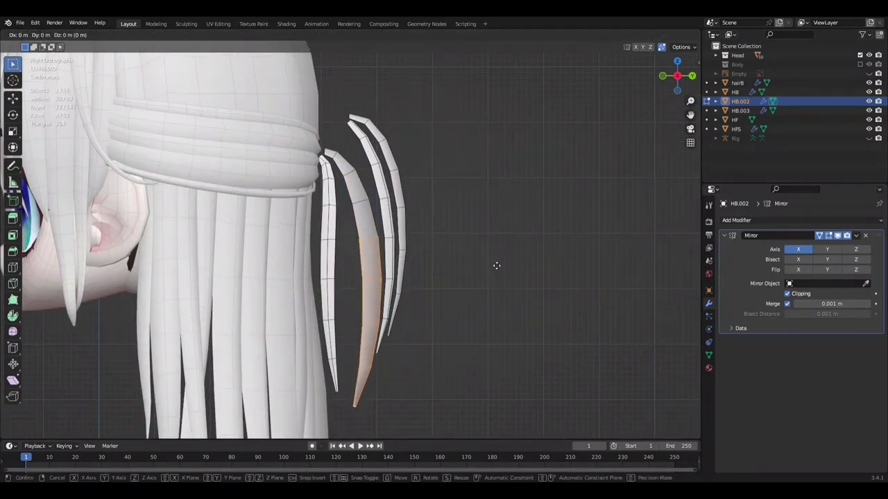
key(Escape)
scroll(520, 273, down, 2)
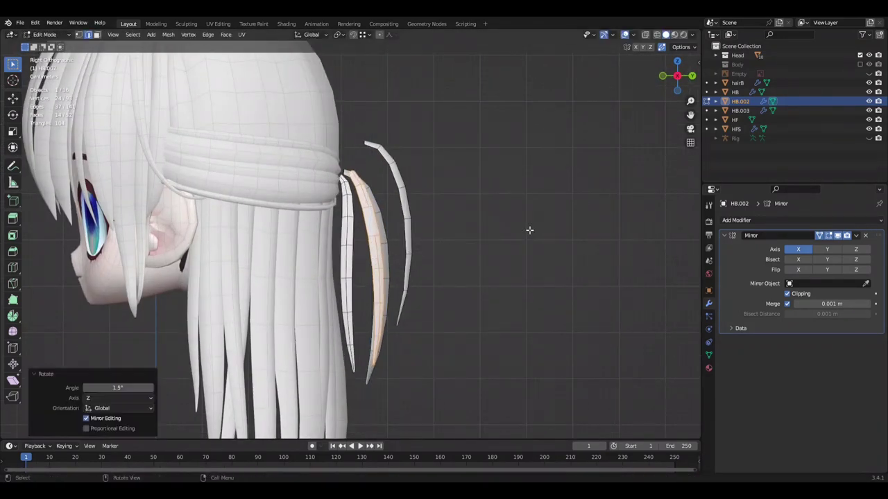
key(g)
middle_drag(525, 233, 475, 212)
scroll(476, 212, up, 3)
click(361, 60)
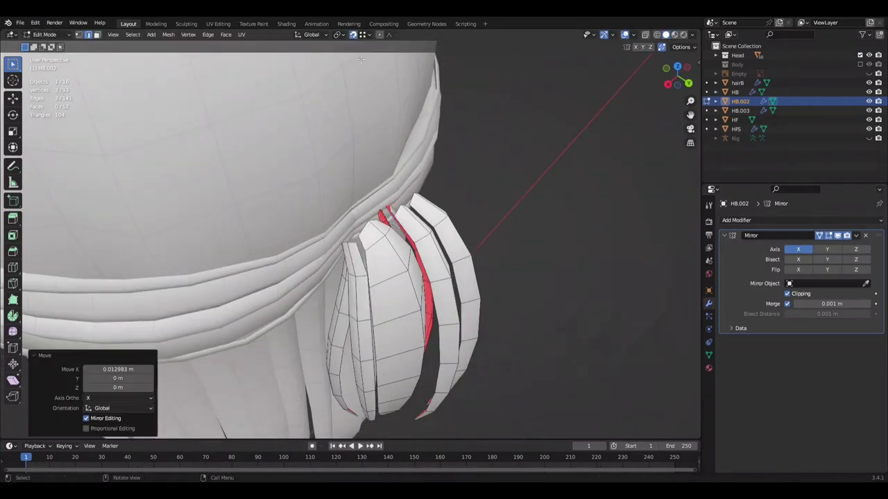
- In Right Ortho view, shift the strand along X and reposition it
middle_drag(361, 59, 525, 190)
key(KP_3)
scroll(531, 133, up, 3)
scroll(325, 266, up, 2)
key(g)
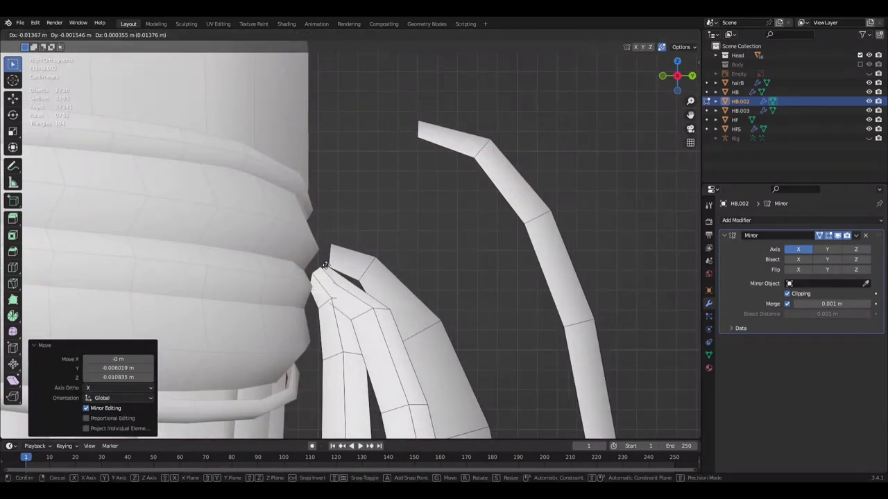
key(x)
click(325, 265)
scroll(416, 208, down, 5)
key(ctrl+s)
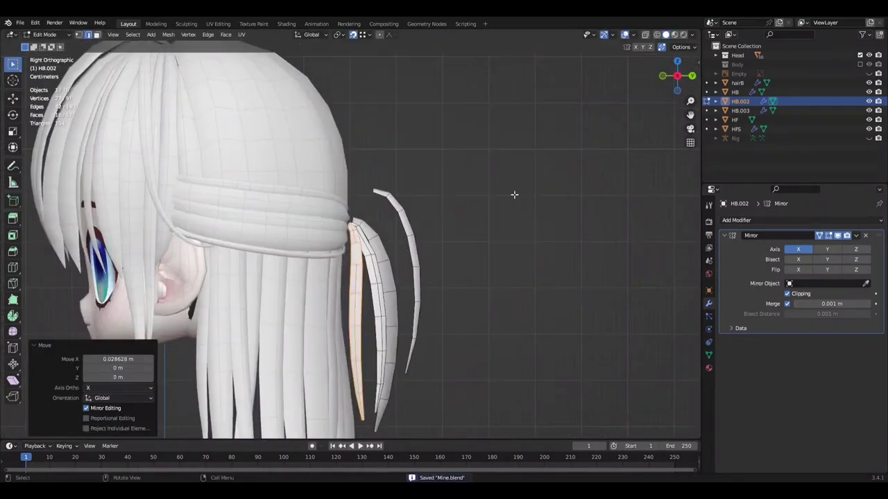
scroll(514, 194, up, 3)
key(g)
click(352, 231)
- Adjust the strand tip position, then switch to editing the HB hair
scroll(365, 331, down, 2)
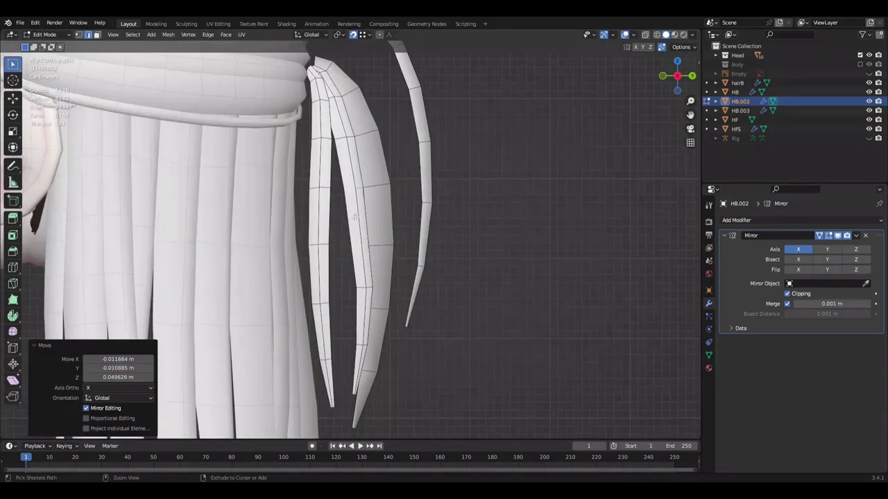
middle_drag(365, 332, 346, 249)
scroll(346, 250, up, 2)
key(g)
click(346, 249)
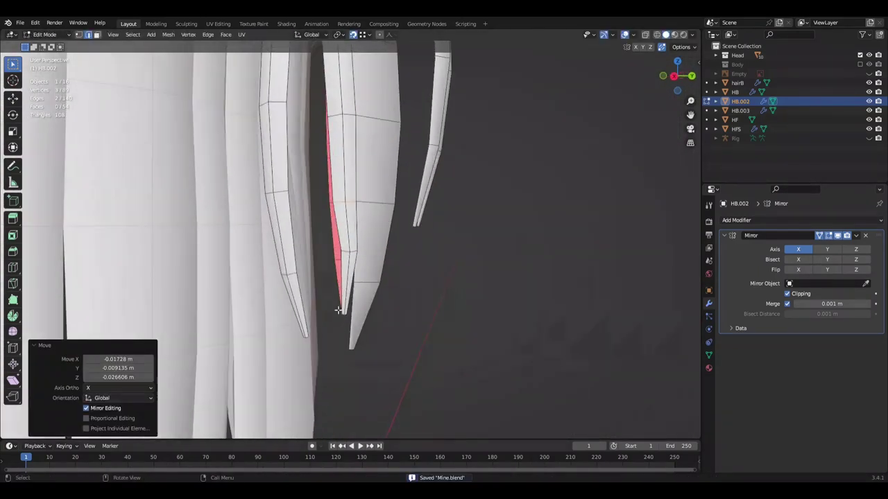
scroll(391, 323, down, 3)
key(ctrl+s)
scroll(375, 262, up, 3)
mouse_move(375, 262)
middle_down()
mouse_move(501, 279)
mouse_move(509, 297)
mouse_move(415, 271)
middle_up()
- Scale the two selected vertices and confirm
key(s)
click(508, 297)
scroll(508, 297, down, 3)
scroll(350, 316, up, 2)
- In side orthographic view, move the HB selection slightly backward along Y
key(KP_3)
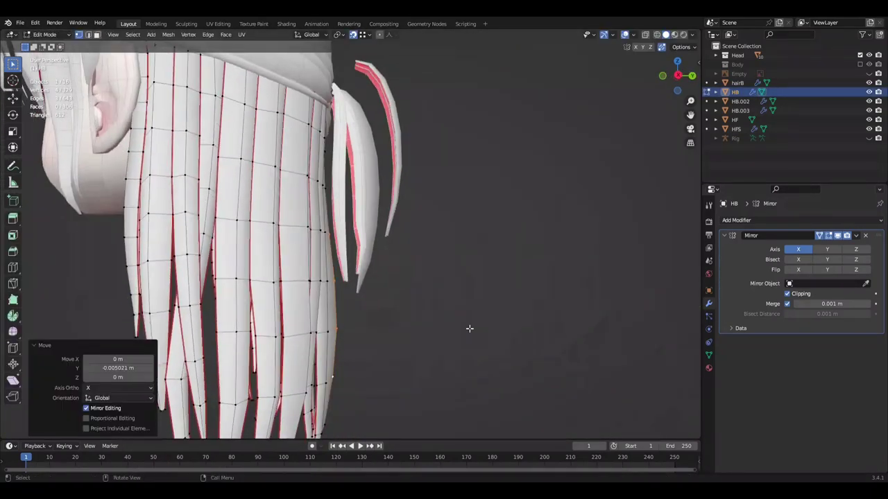
key(g)
key(y)
scroll(477, 319, down, 2)
middle_drag(458, 291, 253, 289)
key(KP_3)
scroll(412, 291, up, 3)
scroll(415, 289, down, 1)
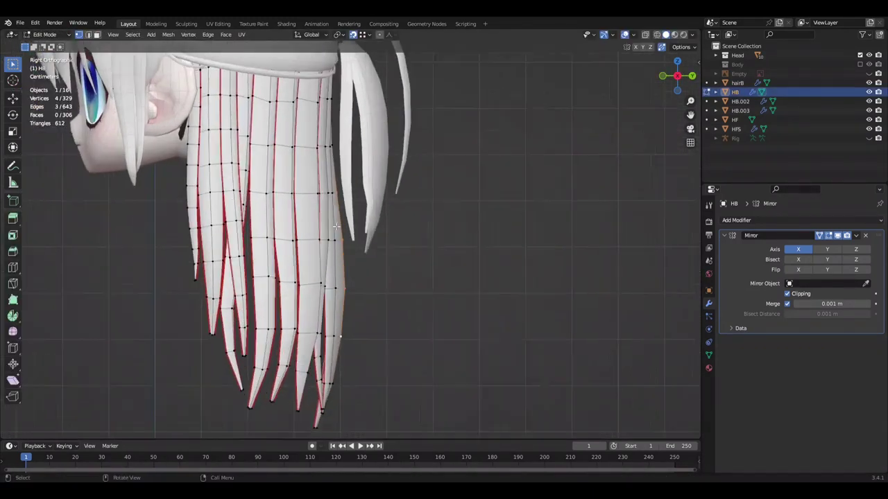
scroll(520, 307, up, 2)
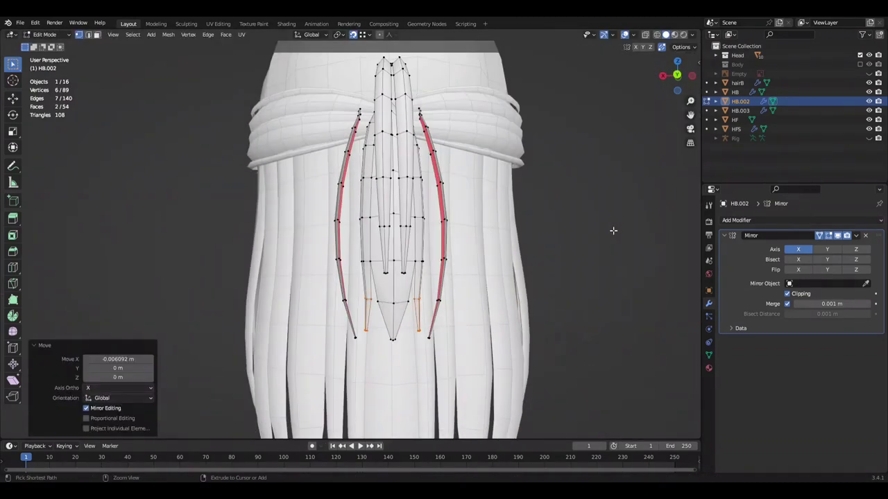
- Save, then move the selected HB.002 strand top vertices to start the cap
key(ctrl+s)
middle_drag(623, 220, 541, 255)
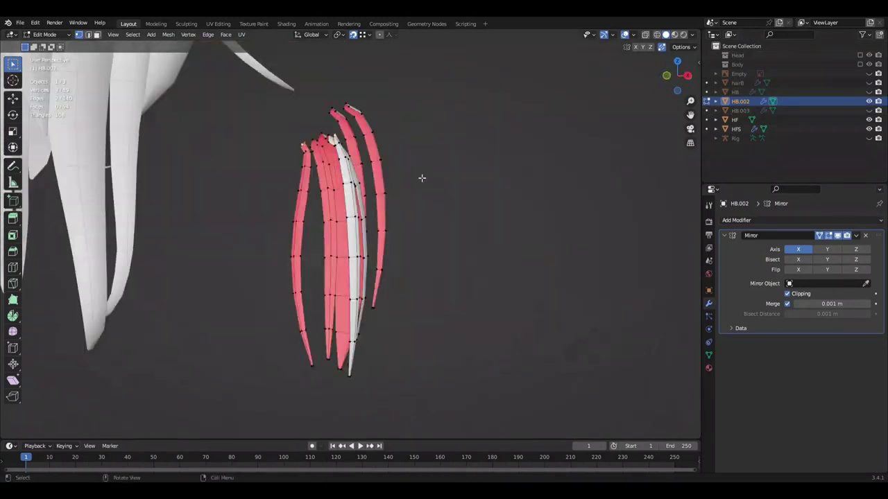
key(g)
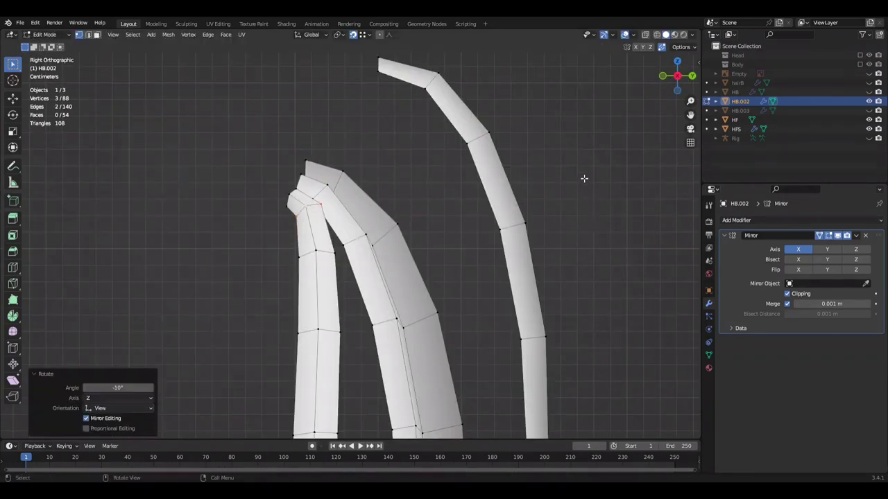
- Save and rotate the selected HB.002 strand vertices
scroll(441, 182, up, 1)
scroll(297, 174, down, 3)
key(ctrl+s)
key(r)
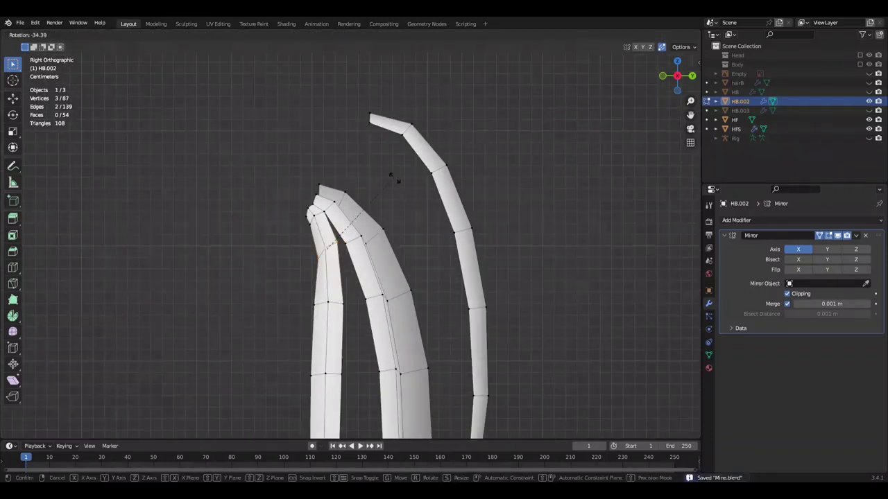
middle_drag(406, 203, 416, 228)
scroll(416, 228, up, 4)
scroll(416, 228, down, 6)
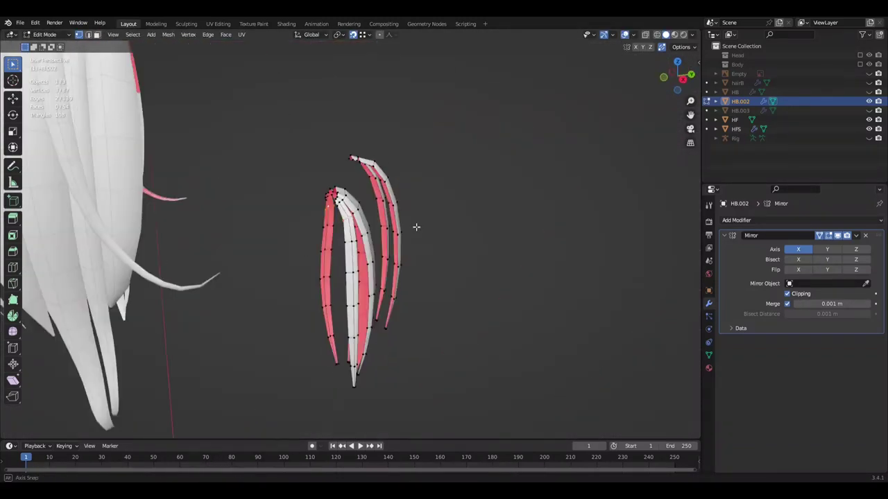
scroll(579, 393, up, 2)
- Select the linked strand, then mark the selected edges as a seam
key(ctrl+l)
mouse_move(579, 394)
middle_down()
mouse_move(513, 297)
mouse_move(648, 238)
mouse_move(546, 225)
mouse_move(521, 359)
middle_up()
key(alt+a)
key(ctrl+s)
right_click(520, 389)
right_click(428, 386)
click(428, 379)
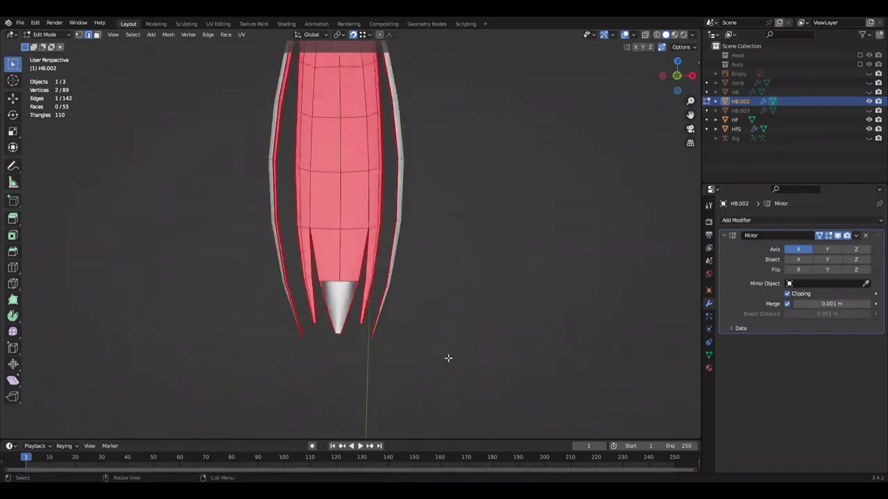
right_click(486, 376)
click(485, 375)
- Create new faces from the selected top edges to begin the cap
mouse_move(573, 259)
middle_down()
mouse_move(373, 317)
mouse_move(481, 275)
middle_up()
key(alt+f)
mouse_move(546, 323)
middle_down()
mouse_move(509, 295)
mouse_move(555, 271)
mouse_move(511, 313)
mouse_move(422, 306)
mouse_move(511, 301)
mouse_move(414, 204)
mouse_move(539, 248)
middle_up()
click(553, 306)
key(ctrl+s)
scroll(468, 297, up, 3)
- Extrude a strand edge, move it along Y, and mark the edges sharp
key(e)
click(468, 275)
mouse_move(468, 276)
middle_down()
mouse_move(529, 248)
mouse_move(407, 276)
mouse_move(460, 347)
middle_up()
ctrl+click(499, 264)
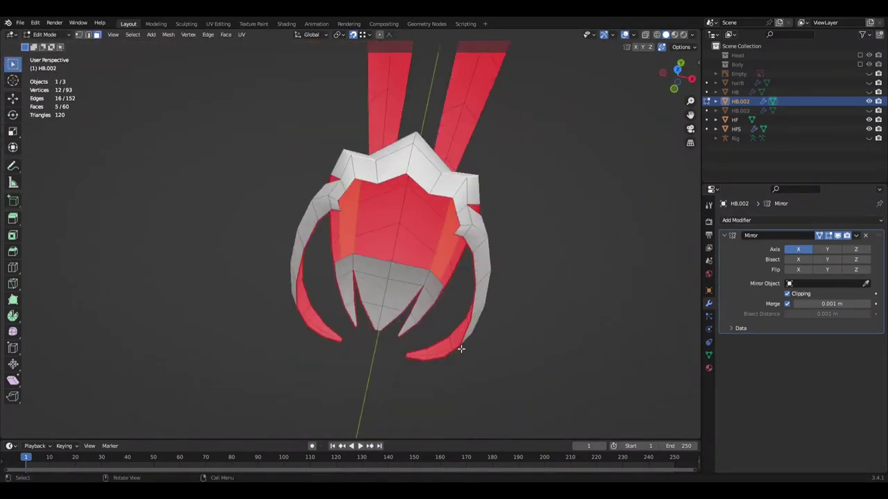
key(g)
key(y)
middle_drag(467, 294, 516, 390)
right_click(515, 390)
click(515, 390)
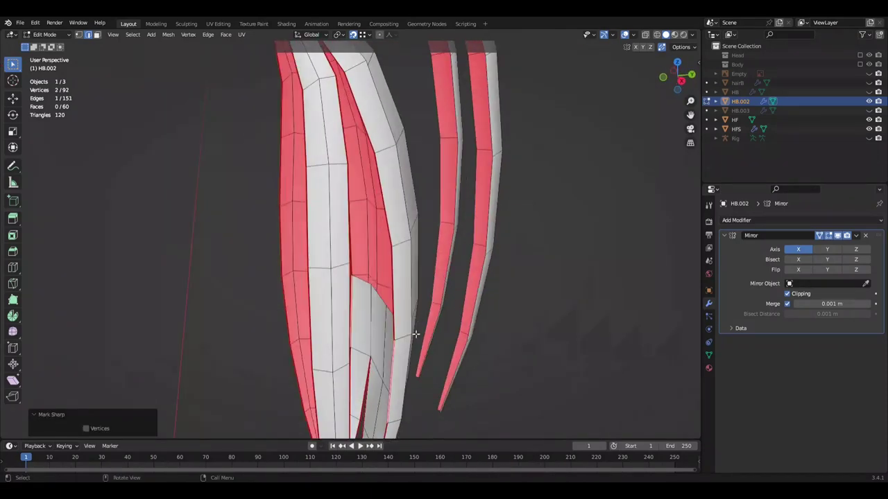
click(547, 305)
- Extrude another edge, then select an edge path and shift it along Y
middle_drag(547, 305, 545, 311)
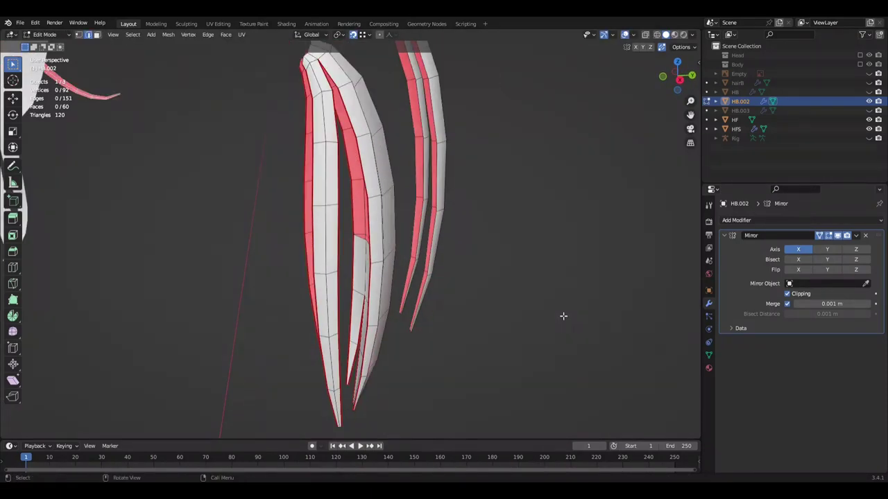
mouse_move(444, 259)
middle_down()
mouse_move(587, 290)
mouse_move(486, 270)
middle_up()
key(g)
key(e)
click(449, 258)
key(ctrl+s)
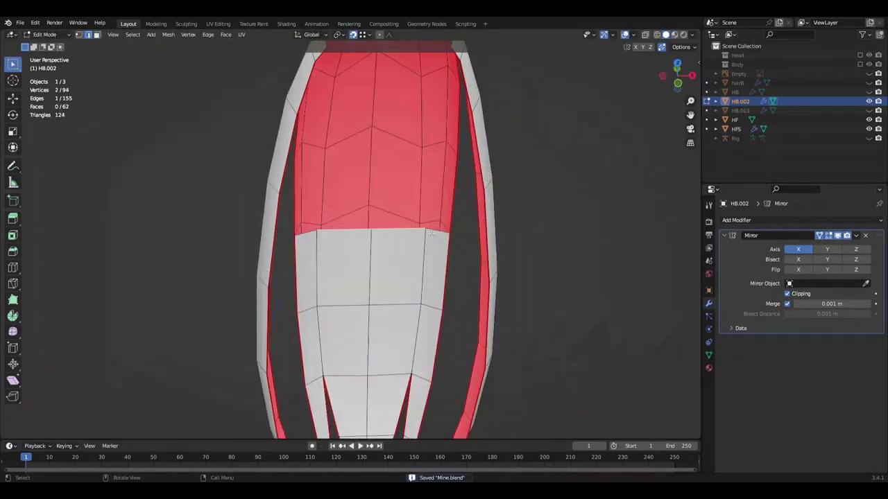
mouse_move(431, 234)
middle_down()
mouse_move(479, 326)
mouse_move(343, 352)
mouse_move(460, 297)
mouse_move(304, 97)
middle_up()
ctrl+click(305, 228)
scroll(479, 332, up, 2)
key(g)
key(y)
click(479, 332)
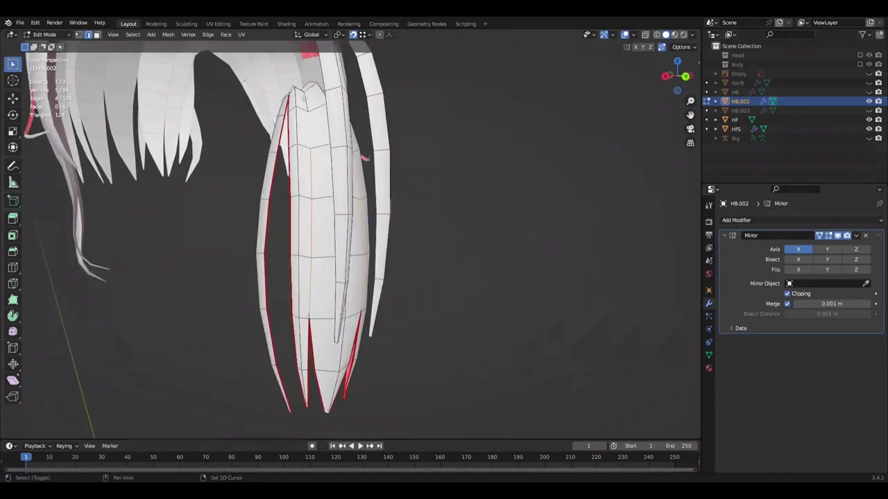
- Extend the path selection and nudge it slightly upward along Z
ctrl+click(304, 97)
key(g)
key(z)
click(511, 300)
mouse_move(535, 294)
middle_down()
mouse_move(448, 312)
mouse_move(483, 281)
middle_up()
key(ctrl+s)
scroll(483, 281, up, 3)
click(399, 281)
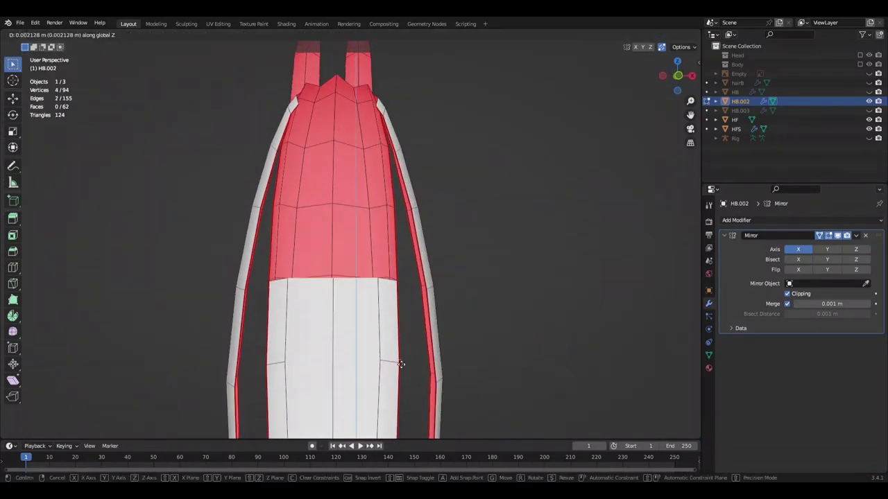
click(375, 360)
middle_drag(375, 360, 473, 372)
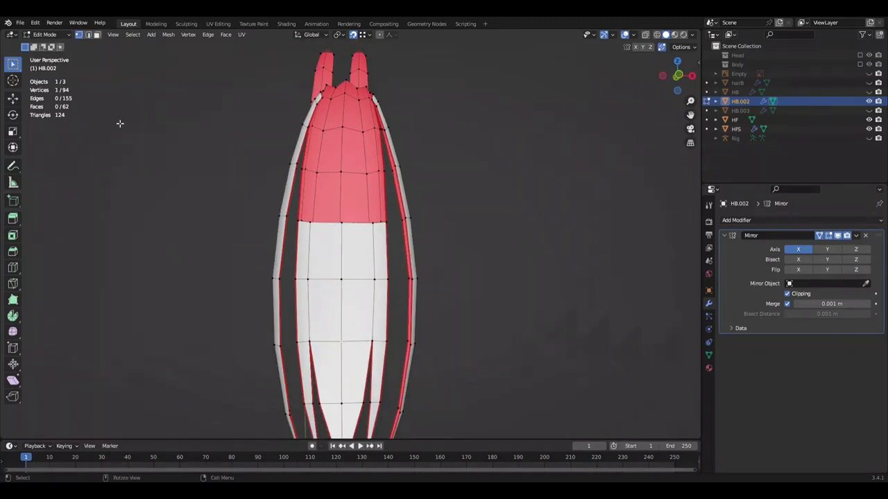
- Extrude the top edge into new faces and move them along Y
key(e)
click(382, 311)
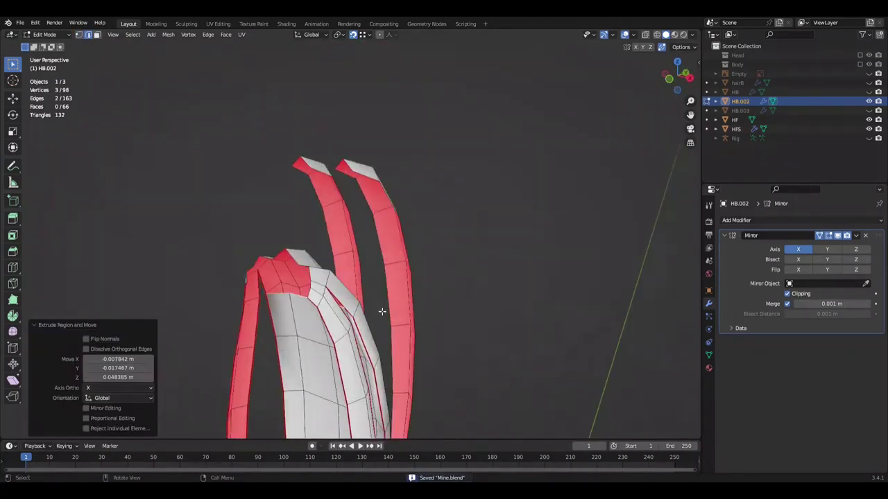
middle_drag(382, 311, 385, 200)
click(385, 200)
click(623, 253)
mouse_move(624, 252)
middle_down()
mouse_move(561, 214)
mouse_move(655, 316)
middle_up()
click(599, 244)
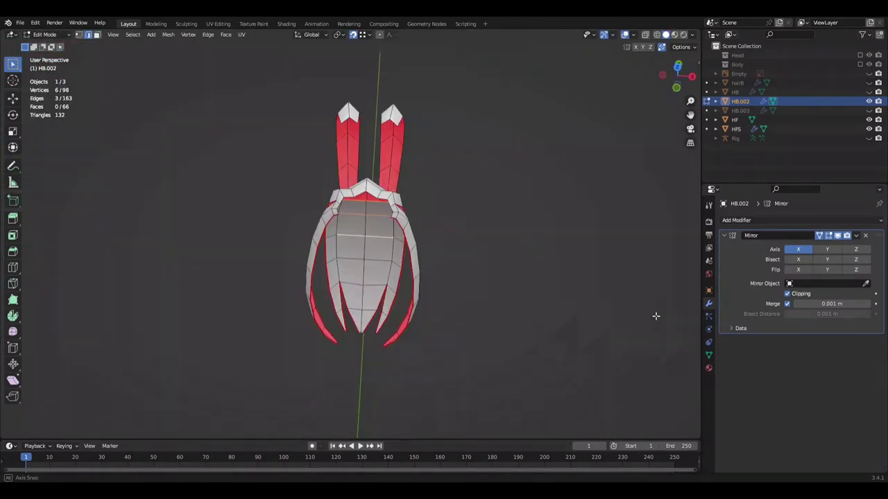
- Deselect everything, save Mine.blend, and inspect the capped bundle from several angles
key(alt+a)
middle_drag(497, 306, 373, 339)
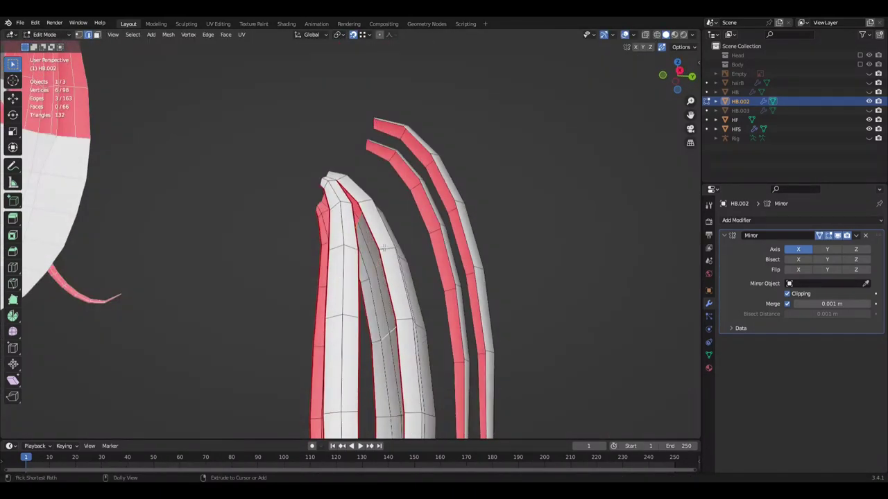
key(ctrl+s)
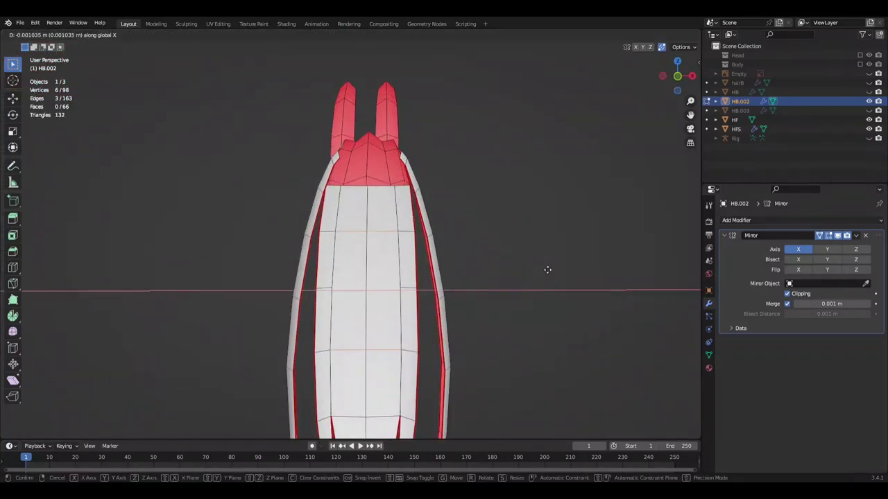
middle_drag(443, 266, 426, 272)
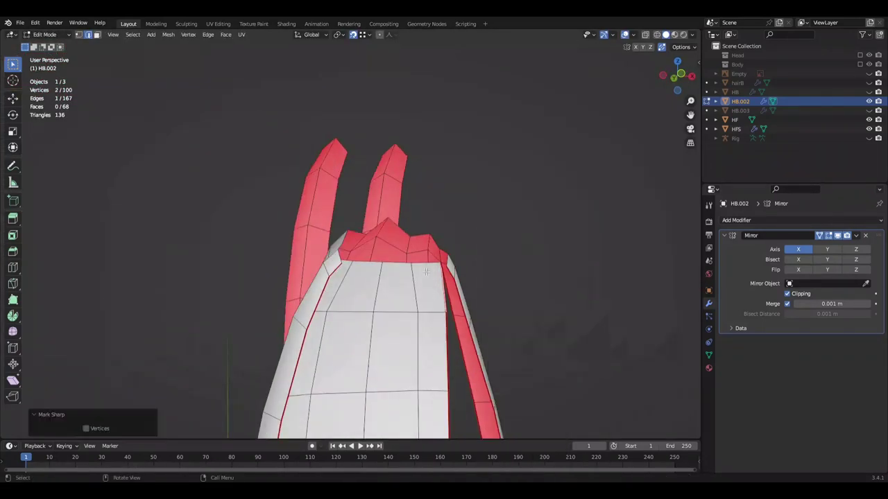
mouse_move(558, 232)
middle_down()
mouse_move(442, 312)
mouse_move(429, 257)
middle_up()
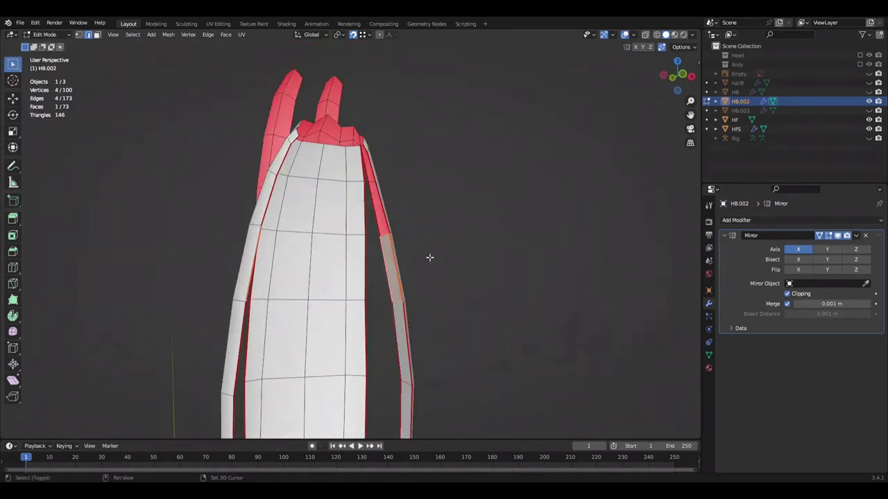
mouse_move(451, 328)
middle_down()
mouse_move(444, 275)
mouse_move(373, 297)
mouse_move(565, 370)
mouse_move(436, 312)
mouse_move(574, 280)
middle_up()
scroll(443, 275, down, 3)
- Save, then rotate the selected side strand and shift it along X
key(g)
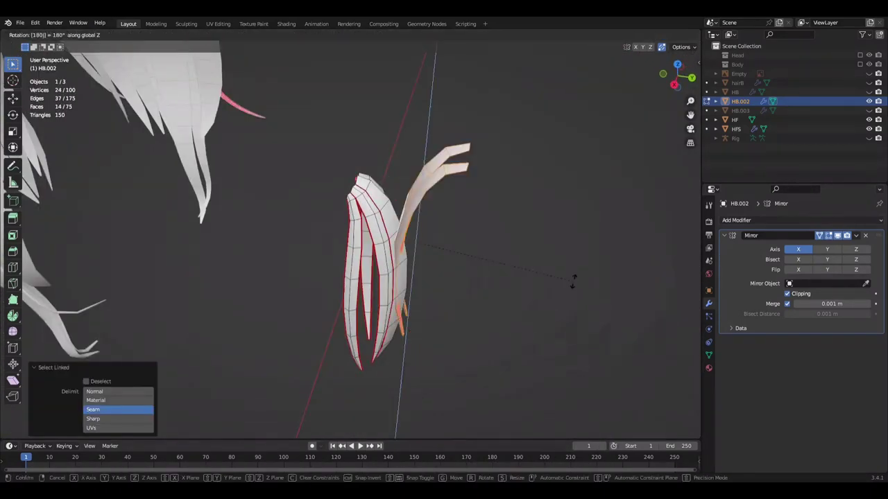
key(ctrl+s)
key(r)
click(492, 312)
mouse_move(493, 312)
middle_down()
mouse_move(493, 289)
mouse_move(480, 278)
middle_up()
key(g)
key(x)
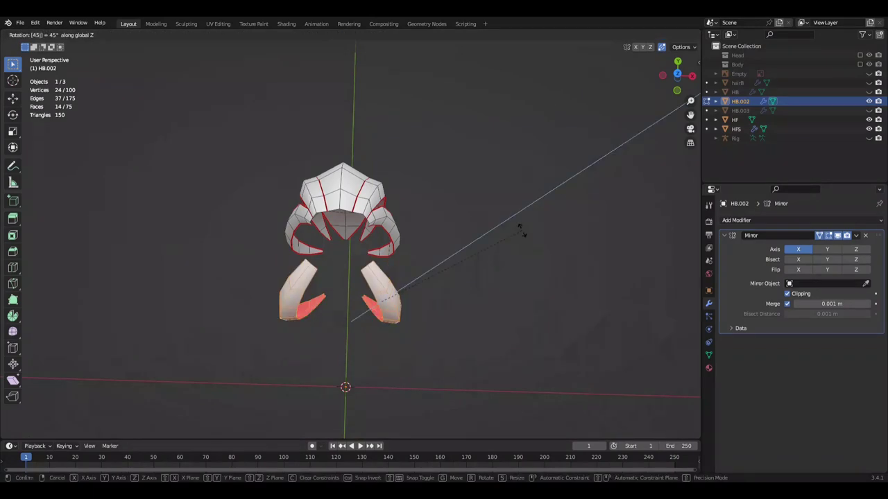
key(Return)
mouse_move(511, 230)
ctrl+middle_down()
mouse_move(477, 229)
mouse_move(501, 275)
mouse_move(525, 232)
mouse_move(458, 162)
mouse_move(547, 202)
mouse_move(534, 166)
ctrl+middle_up()
- Rotate the strand around Z, grow the selection, and move it vertically in side view
key(r)
key(z)
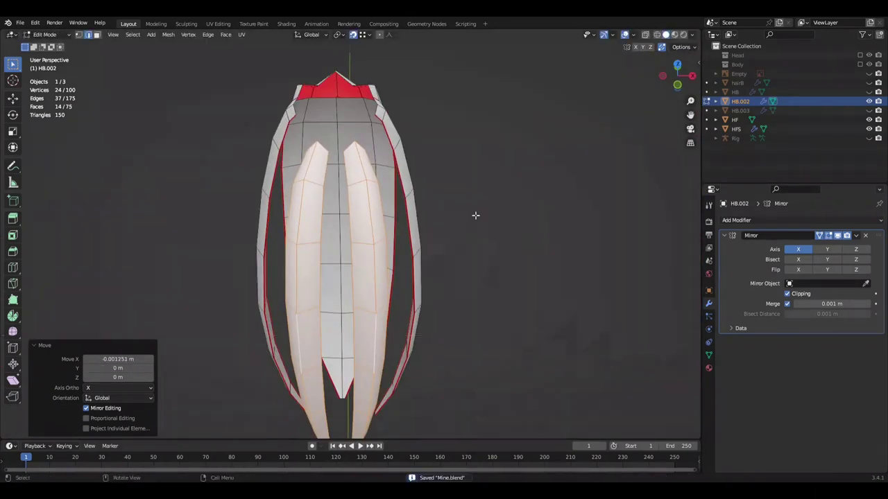
middle_drag(496, 192, 396, 292)
key(ctrl+KP_Add)
key(KP_3)
scroll(396, 291, down, 3)
key(g)
key(z)
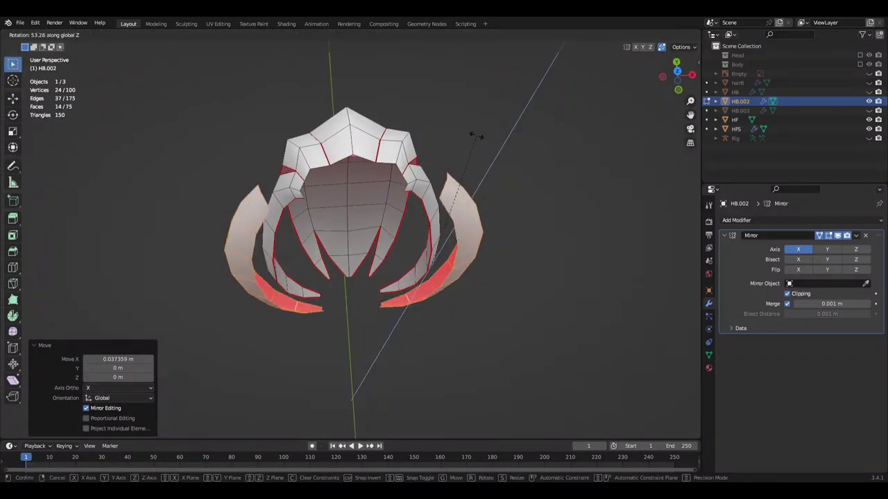
middle_drag(477, 136, 493, 301)
alt+middle_drag(406, 325, 439, 137)
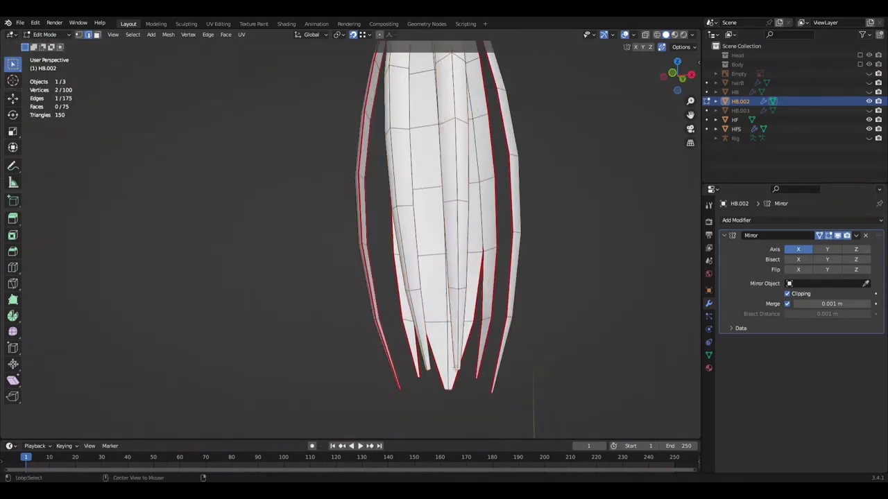
scroll(438, 137, down, 3)
- Spread the strand tips outward with proportional-falloff moves and rotation
key(g)
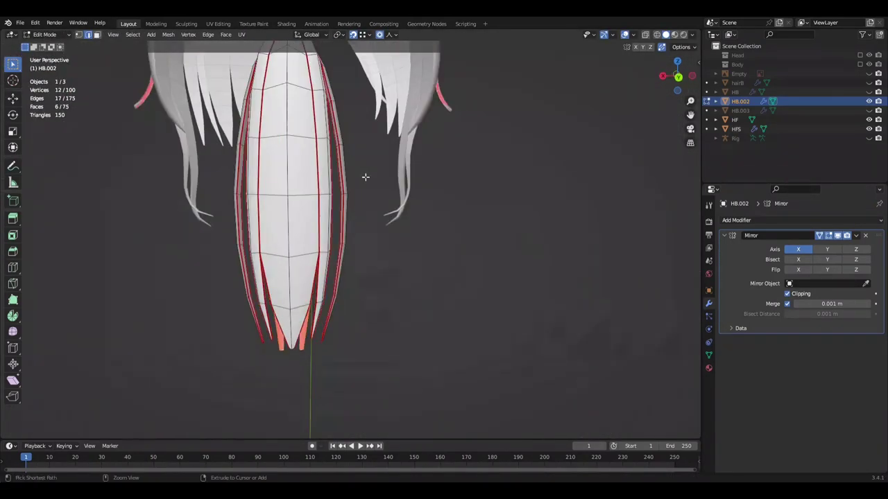
click(556, 184)
mouse_move(557, 184)
middle_down()
mouse_move(465, 198)
mouse_move(483, 204)
mouse_move(491, 172)
middle_up()
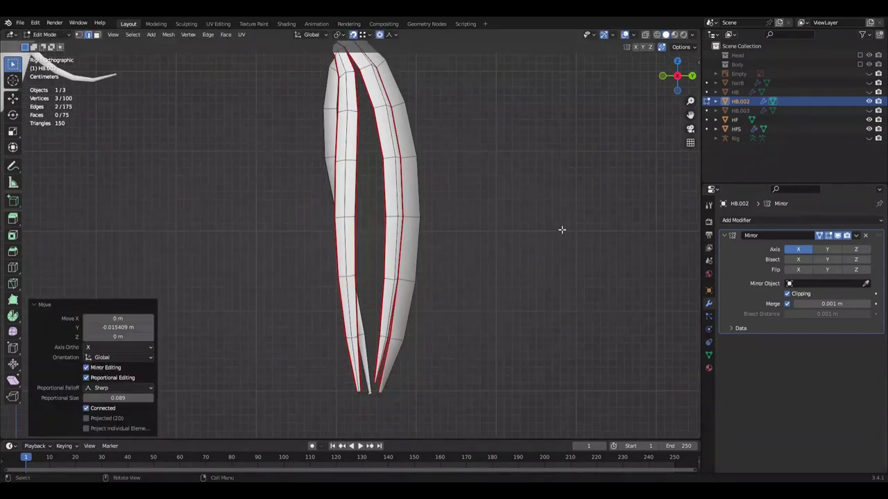
key(ctrl+KP_Add)
key(r)
mouse_move(503, 330)
middle_down()
mouse_move(480, 251)
mouse_move(535, 237)
middle_up()
click(483, 250)
- Undo a face deletion, delete the stray edges instead, and move the selection along Y
click(517, 186)
scroll(467, 214, up, 5)
mouse_move(467, 215)
middle_down()
mouse_move(497, 212)
mouse_move(440, 226)
mouse_move(545, 200)
mouse_move(381, 198)
mouse_move(513, 212)
mouse_move(431, 231)
middle_up()
key(ctrl+z)
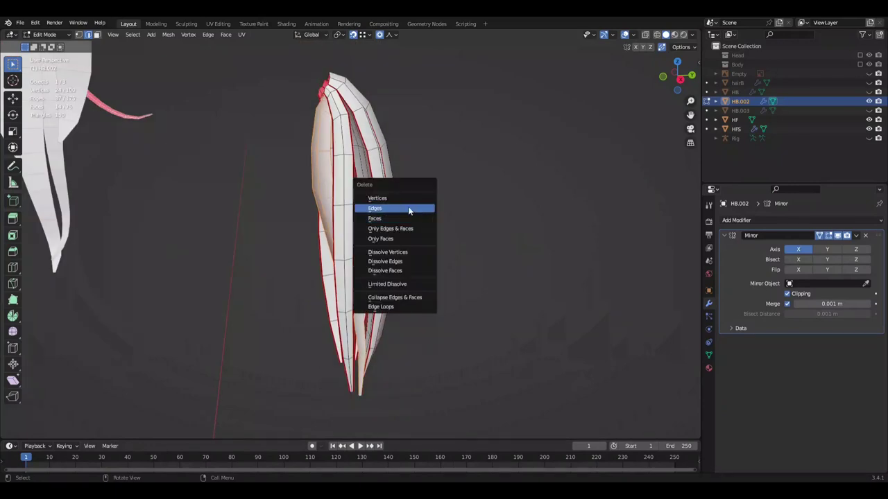
click(409, 210)
key(g)
key(y)
click(444, 104)
mouse_move(444, 104)
middle_down()
mouse_move(601, 139)
mouse_move(406, 131)
mouse_move(472, 135)
mouse_move(416, 159)
middle_up()
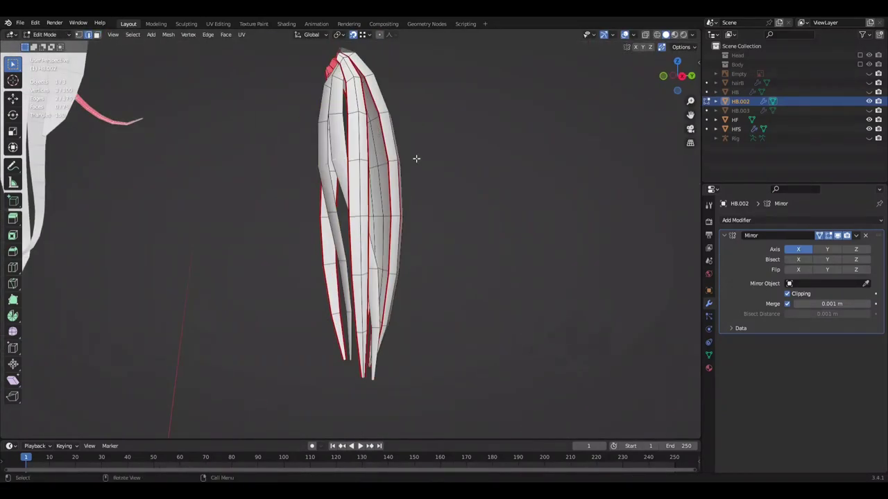
- Deselect the vertices and save Mine.blend
key(ctrl+s)
middle_drag(560, 208, 335, 152)
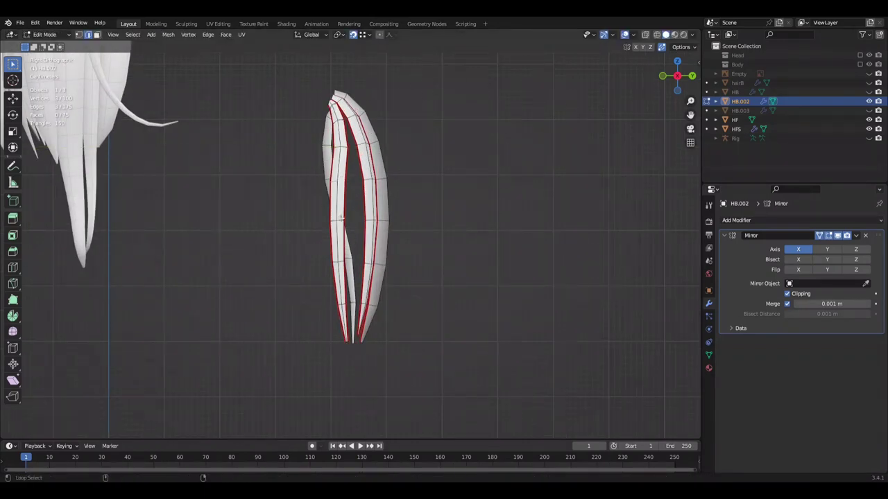
click(514, 214)
scroll(515, 214, down, 2)
key(ctrl+s)
mouse_move(547, 215)
middle_down()
mouse_move(587, 201)
mouse_move(377, 128)
middle_up()
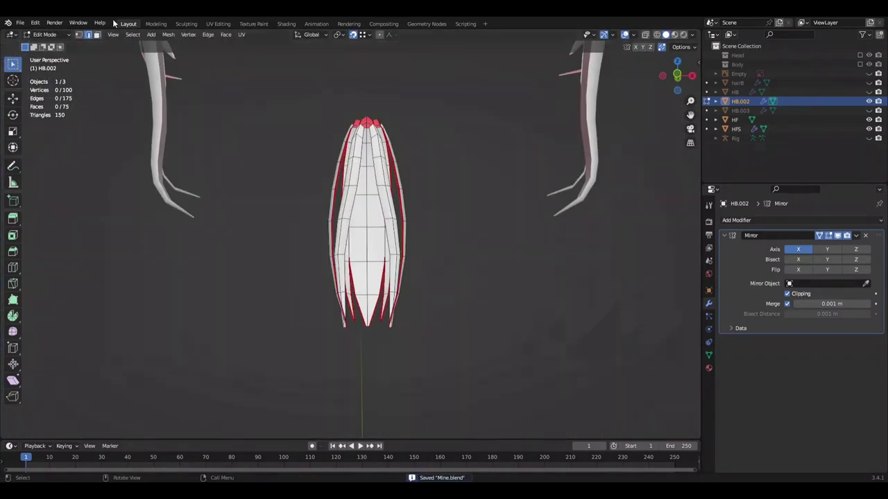
- Nudge the linked strand vertices sideways along X
scroll(377, 128, up, 4)
scroll(377, 129, down, 3)
key(g)
key(x)
key(Return)
key(g)
key(x)
click(557, 157)
mouse_move(557, 157)
middle_down()
mouse_move(416, 141)
mouse_move(513, 159)
mouse_move(476, 173)
mouse_move(501, 165)
mouse_move(430, 125)
middle_up()
- Move individual strand vertices along X one after another and save the file
key(g)
key(x)
click(512, 148)
key(g)
key(x)
click(409, 119)
click(552, 128)
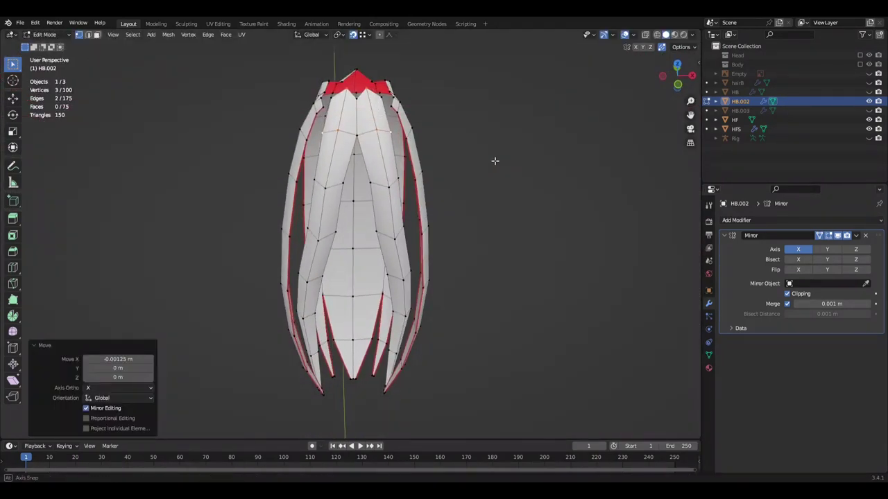
key(g)
key(x)
scroll(499, 173, up, 2)
key(ctrl+s)
click(567, 210)
middle_drag(567, 210, 594, 229)
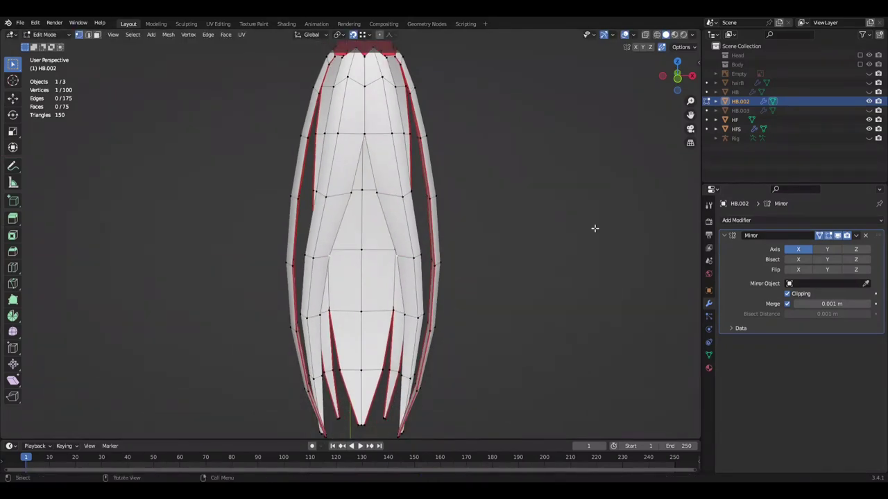
- Shift another strand vertex along X, then extrude the selection and scale it down
click(425, 225)
scroll(426, 224, up, 2)
key(g)
key(x)
click(535, 238)
scroll(535, 238, down, 2)
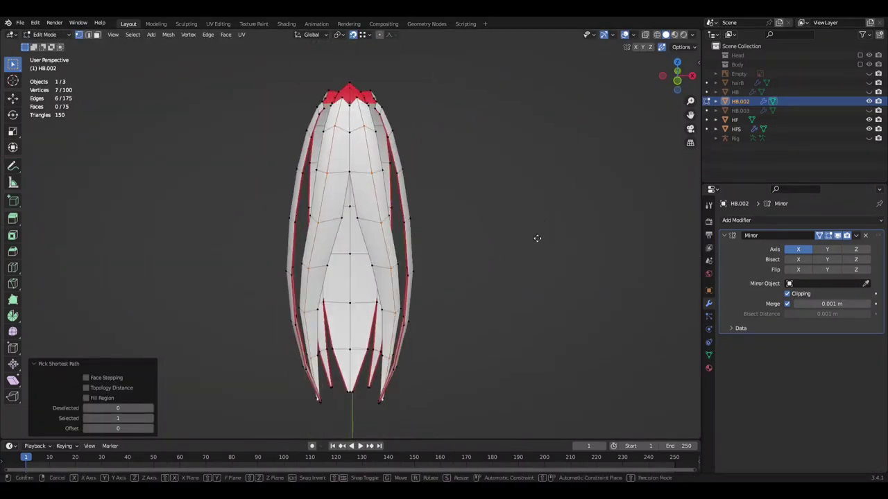
scroll(501, 303, up, 2)
middle_drag(518, 302, 486, 333)
key(e)
key(s)
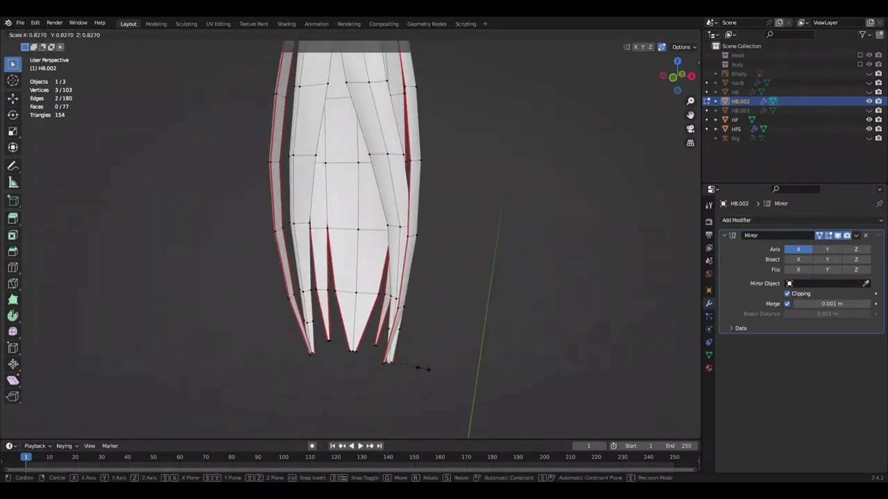
click(569, 276)
mouse_move(570, 276)
middle_down()
mouse_move(497, 295)
mouse_move(402, 192)
mouse_move(442, 275)
mouse_move(436, 255)
middle_up()
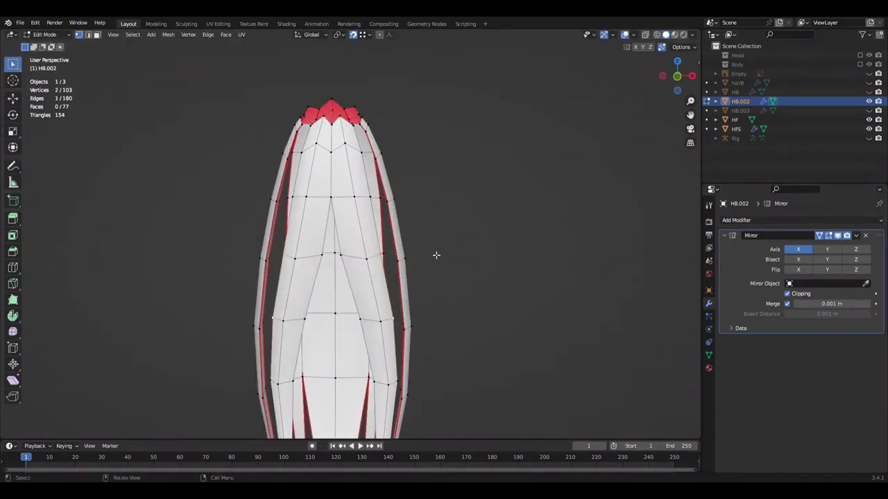
middle_drag(492, 208, 414, 219)
middle_drag(379, 261, 521, 208)
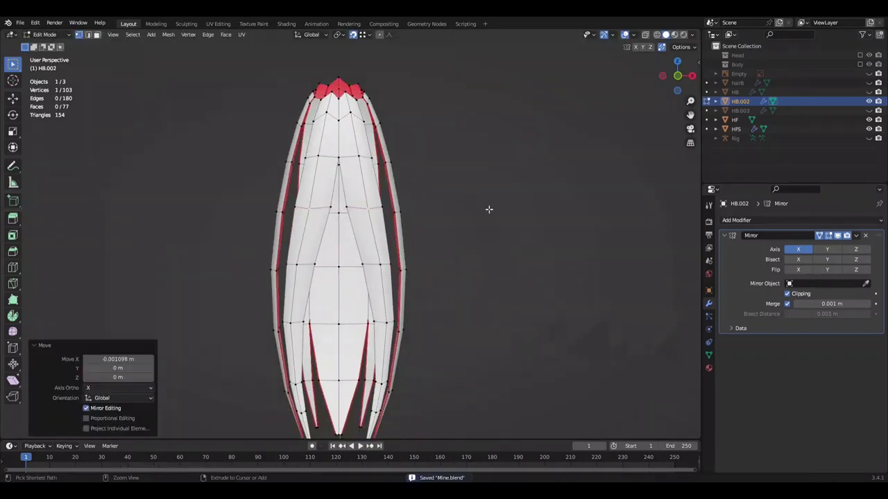
- Rotate the three strand-tip vertices in side view to angle the tip
click(293, 241)
key(KP_Decimal)
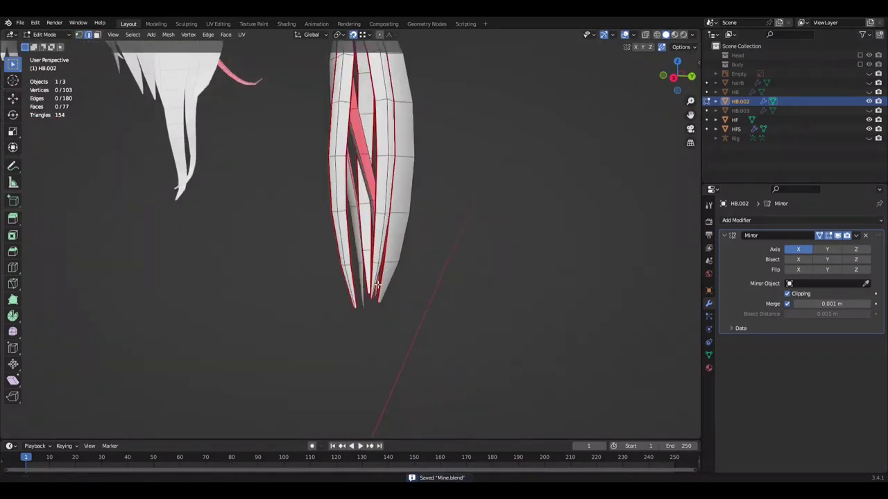
alt+middle_drag(292, 240, 514, 288)
key(r)
click(496, 244)
key(r)
click(510, 272)
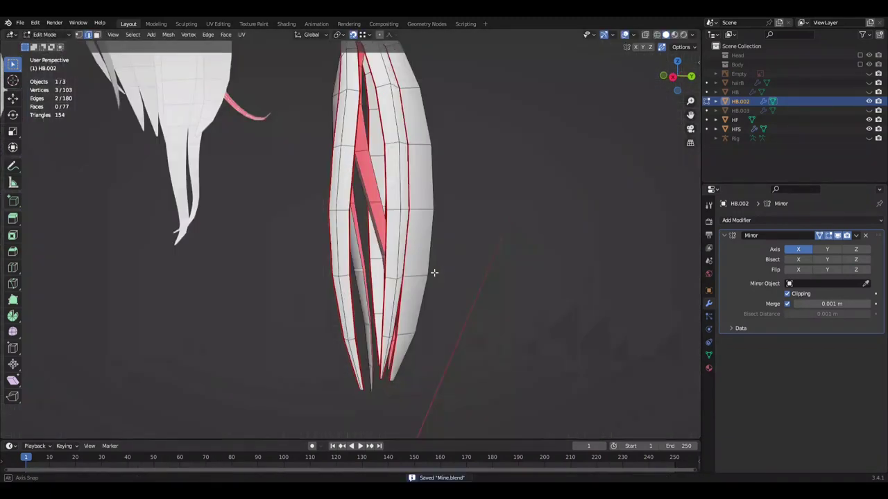
middle_drag(510, 272, 516, 269)
- Nudge the strand edge vertices inward along X in front view, deselect all and save
key(KP_1)
key(g)
key(x)
click(471, 259)
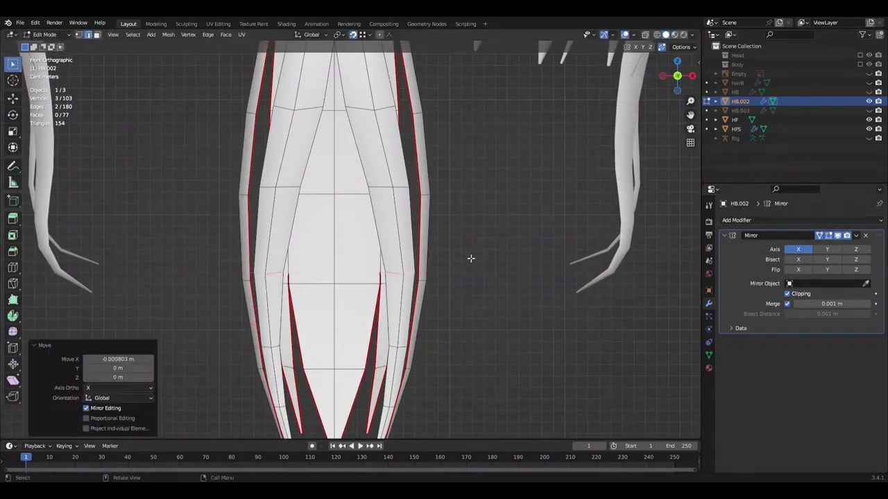
click(470, 127)
scroll(436, 188, down, 3)
key(alt+a)
mouse_move(446, 214)
middle_down()
mouse_move(490, 236)
mouse_move(365, 188)
mouse_move(424, 184)
mouse_move(485, 201)
middle_up()
key(ctrl+s)
- Add extra faces to the strands and tilt the three top vertices 28.3° about X
right_click(365, 187)
click(365, 188)
key(r)
key(x)
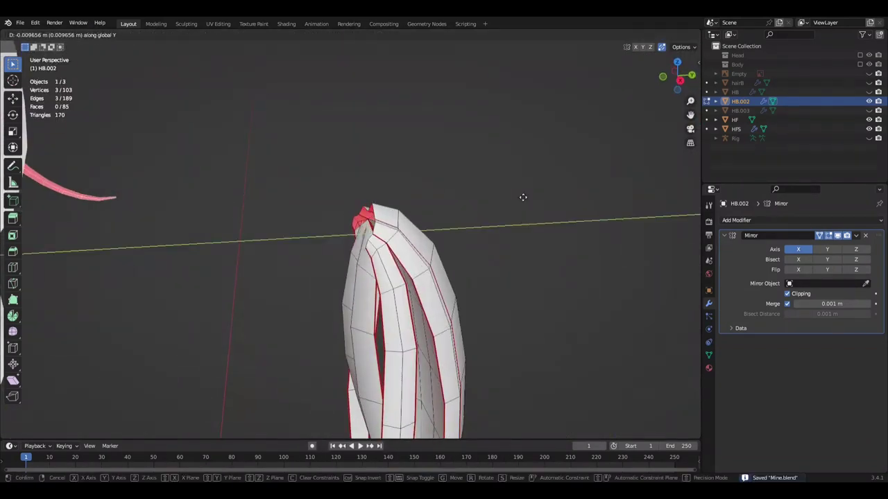
click(500, 139)
mouse_move(499, 138)
middle_down()
mouse_move(509, 217)
mouse_move(481, 293)
mouse_move(491, 222)
mouse_move(478, 181)
middle_up()
- Rotate the selection by -20°, reposition it in side view, and save
text(r-20)
key(Return)
key(g)
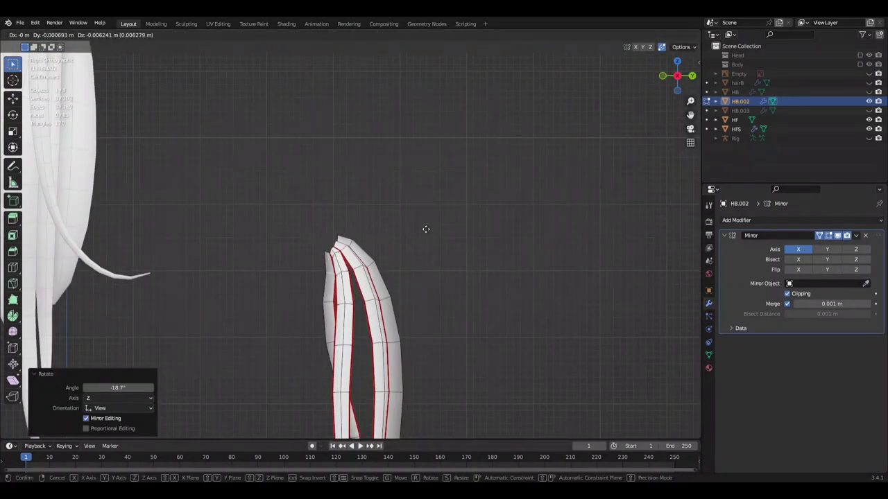
click(490, 272)
middle_drag(511, 267, 412, 282)
key(ctrl+s)
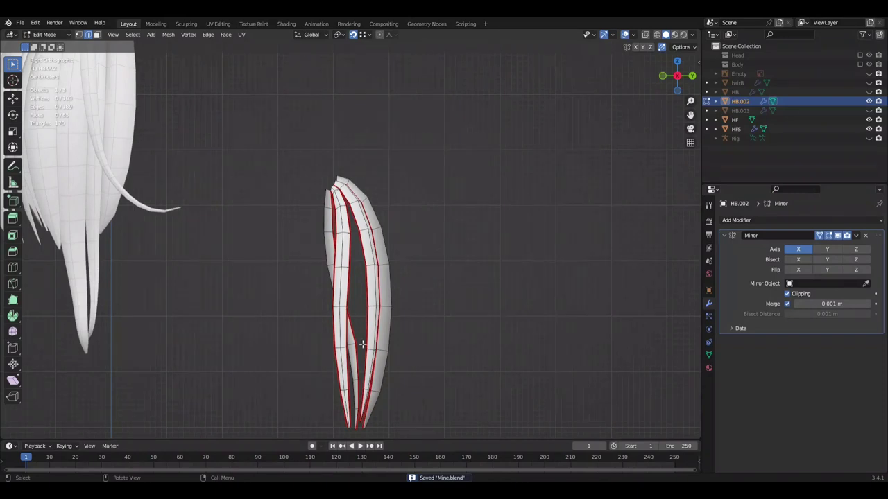
- Rotate the left strand's lower part by -10° with smooth falloff, then save
shift+middle_drag(362, 344, 466, 293)
key(ctrl+KP_Add)
key(r)
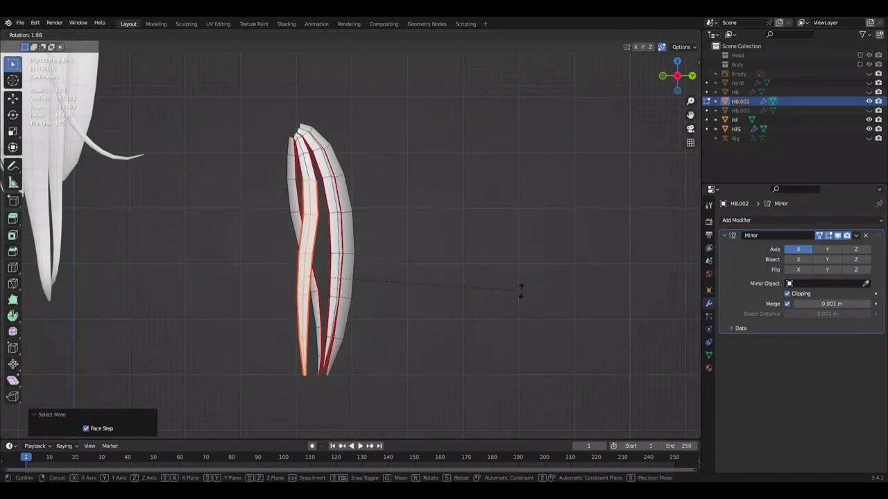
middle_drag(524, 289, 461, 226)
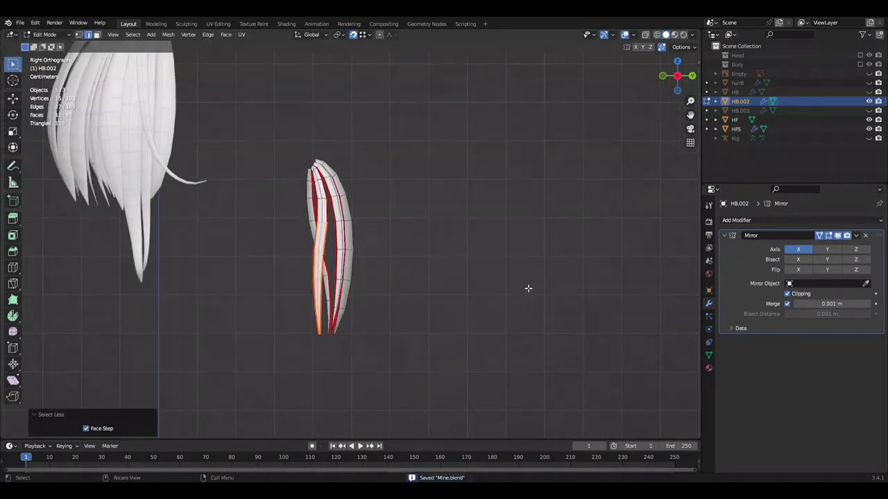
key(KP_3)
key(ctrl+z)
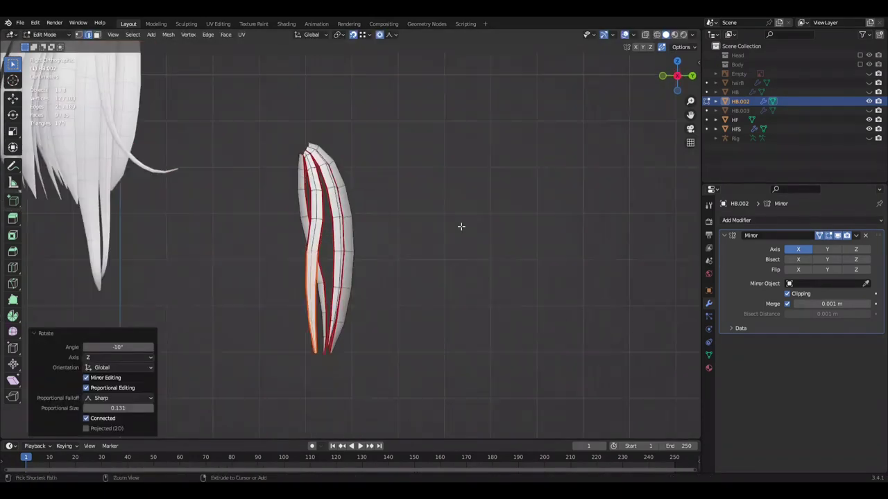
scroll(450, 291, up, 1)
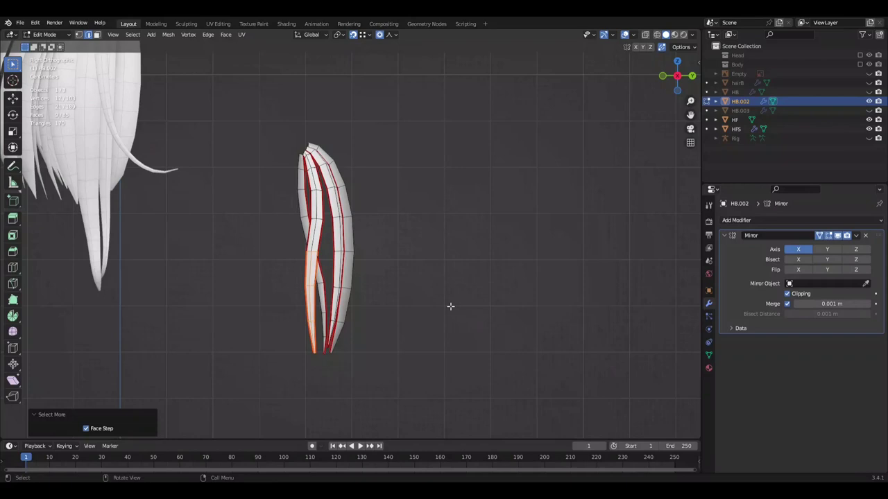
key(ctrl+KP_Add)
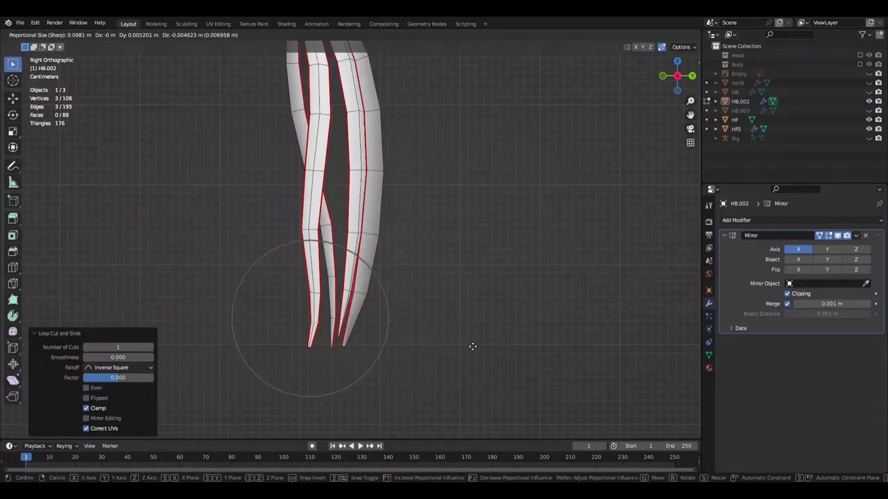
click(472, 346)
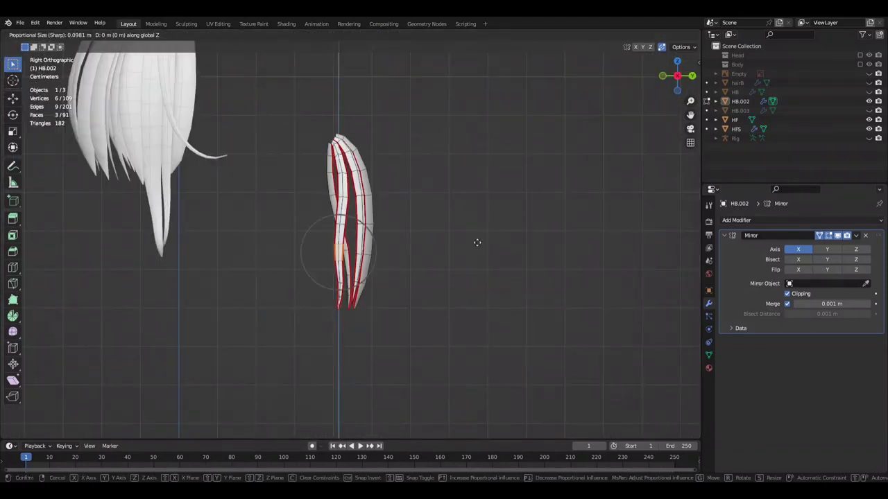
key(ctrl+s)
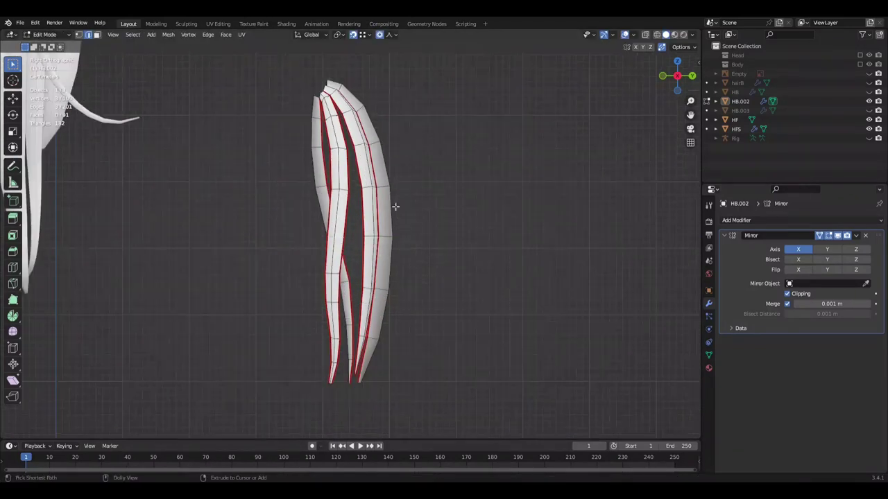
- Add an edge loop on the strand, move its tip along Y, and grow the tip selection
click(588, 243)
key(ctrl+s)
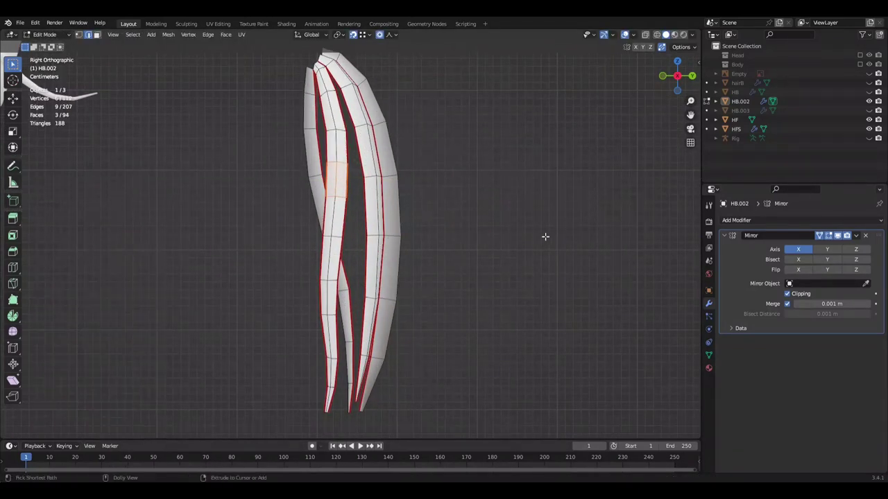
scroll(545, 236, down, 2)
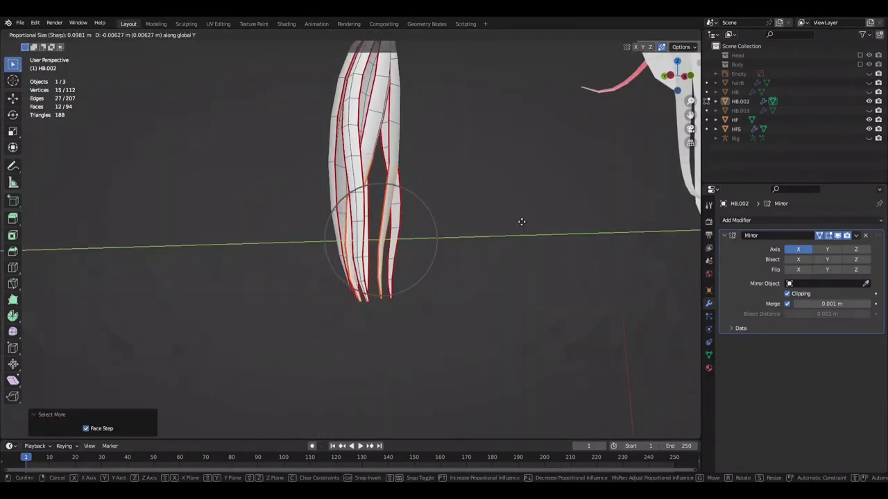
click(522, 221)
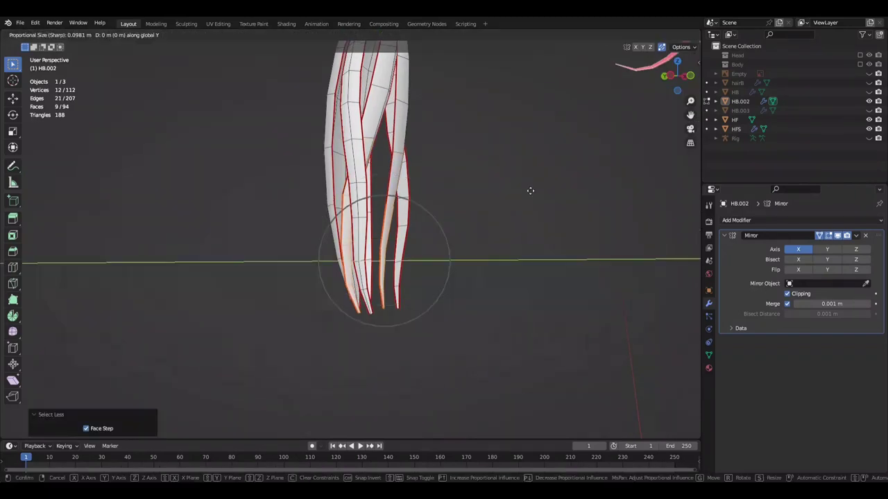
click(530, 190)
middle_drag(523, 184, 576, 183)
key(ctrl+KP_Add)
key(g)
key(x)
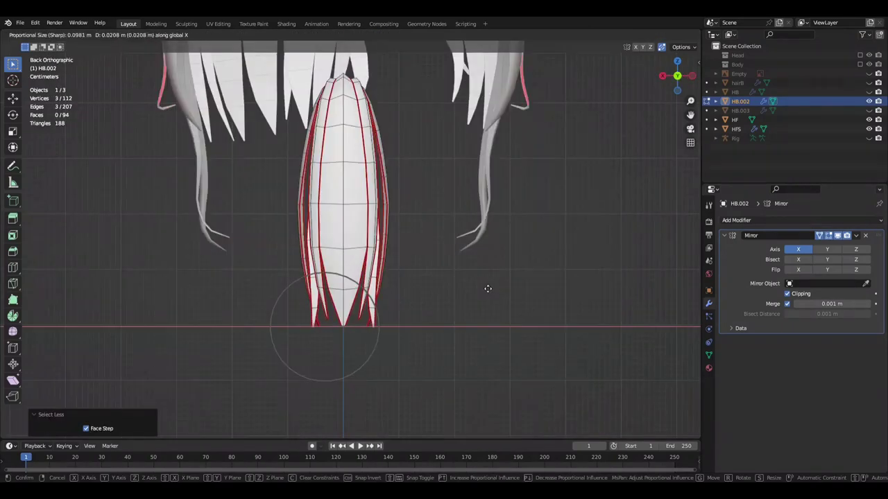
- Spread the strand tips outward along X with proportional falloff in back view
key(g)
key(x)
scroll(484, 293, up, 1)
click(473, 295)
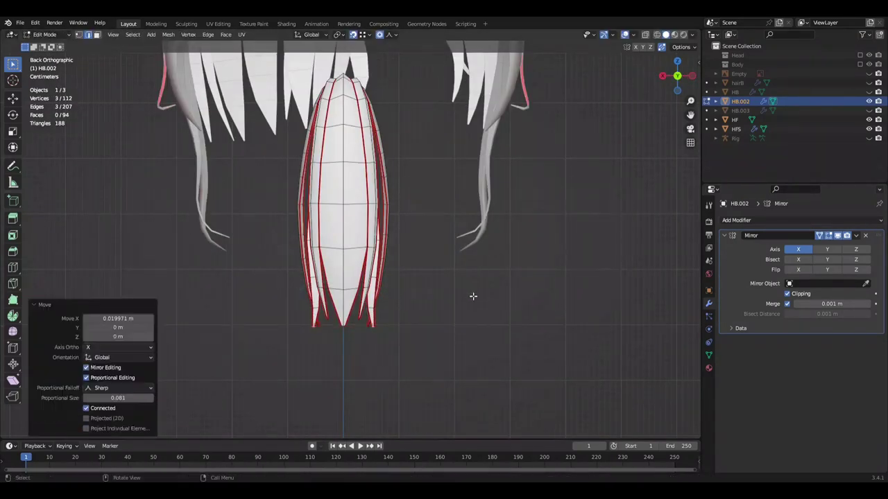
scroll(484, 300, up, 1)
key(g)
click(478, 323)
mouse_move(509, 322)
middle_down()
mouse_move(476, 327)
mouse_move(446, 301)
middle_up()
key(ctrl+KP_1)
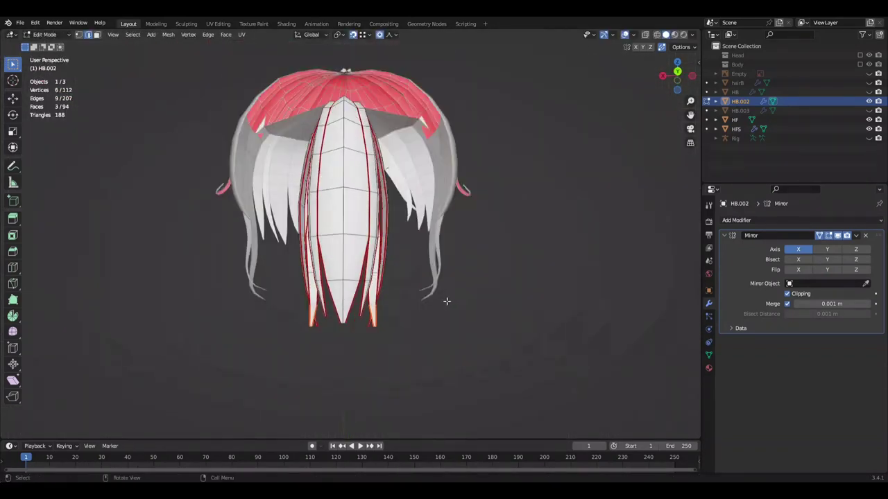
- Rotate the strand tips in front view, deselect all and save Mine.blend
key(KP_1)
scroll(475, 330, up, 2)
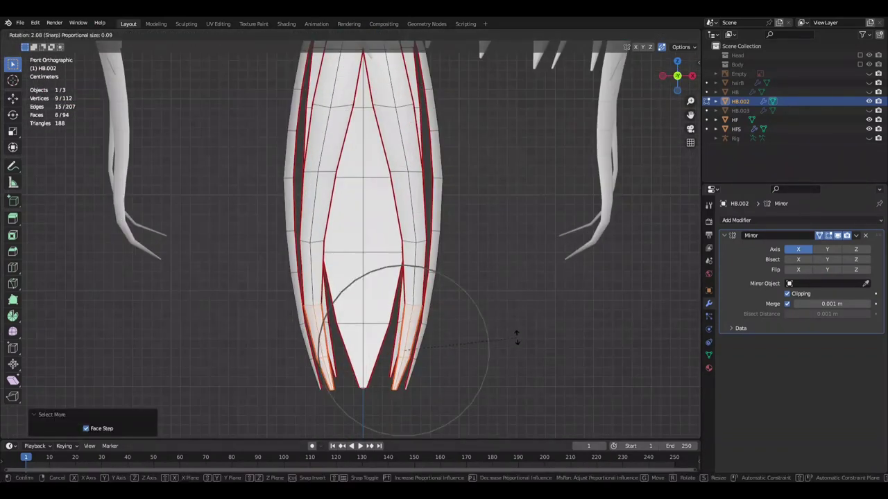
click(516, 338)
scroll(438, 262, down, 2)
key(alt+a)
key(ctrl+s)
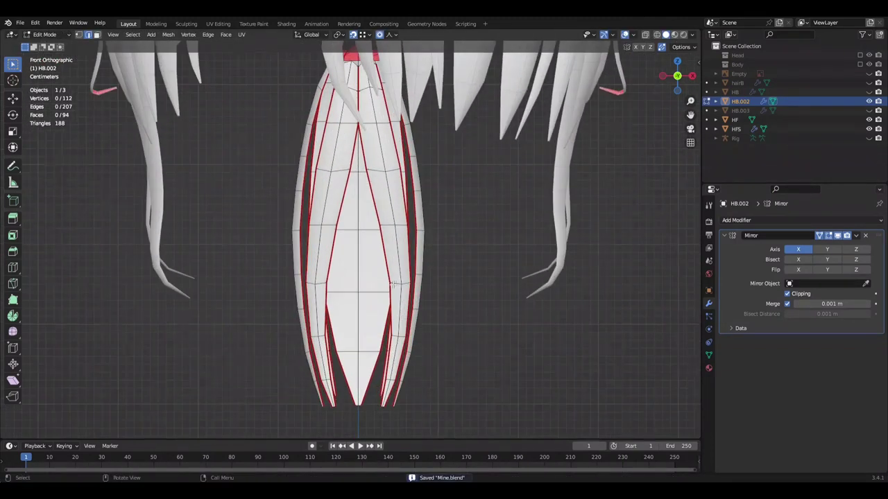
key(KP_3)
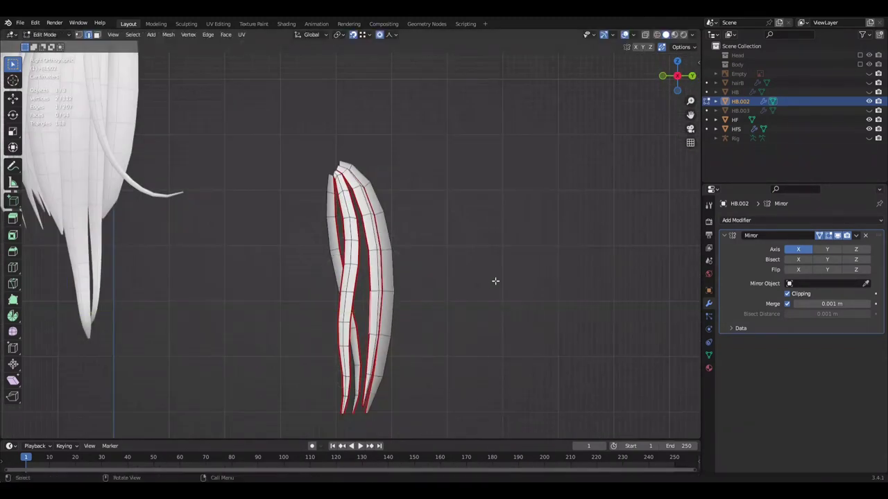
- Shift a strand section along Y with proportional falloff in side view, then save
key(g)
key(y)
scroll(489, 278, up, 1)
key(g)
key(y)
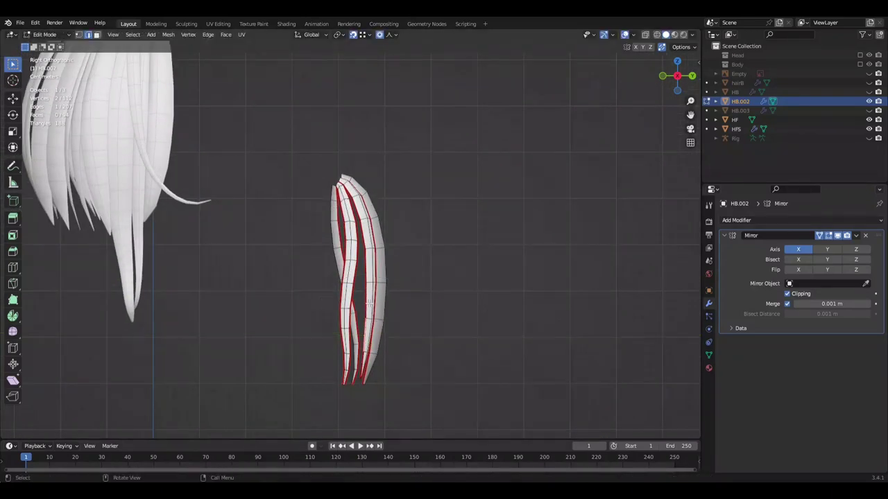
click(574, 337)
scroll(471, 234, up, 2)
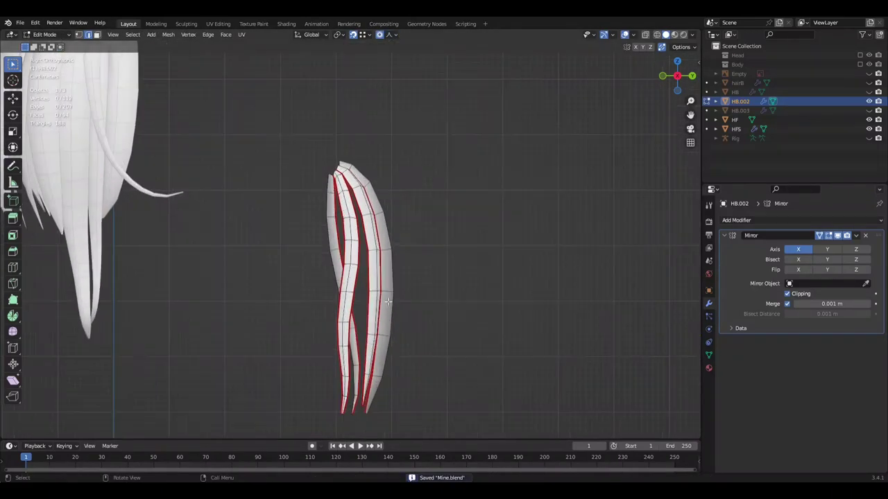
scroll(380, 236, up, 1)
key(ctrl+s)
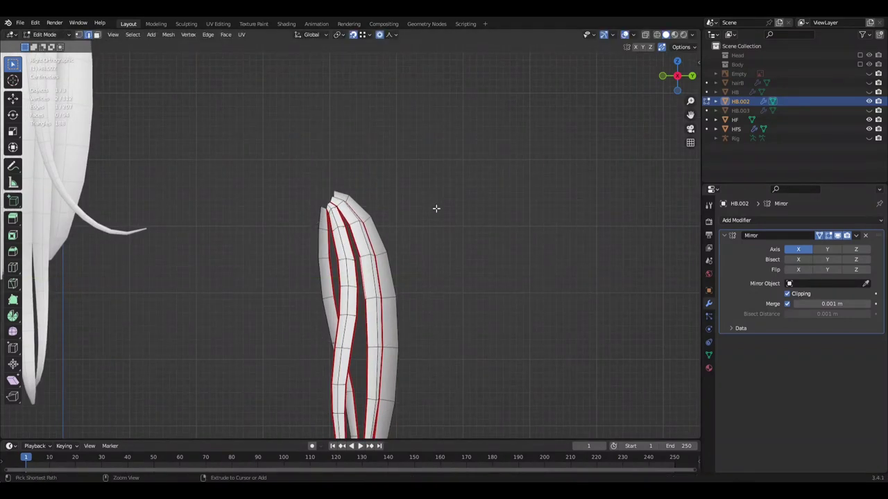
- Shift another strand section along Y to lengthen the side curve and save again
scroll(437, 208, down, 4)
scroll(418, 250, up, 4)
key(g)
key(y)
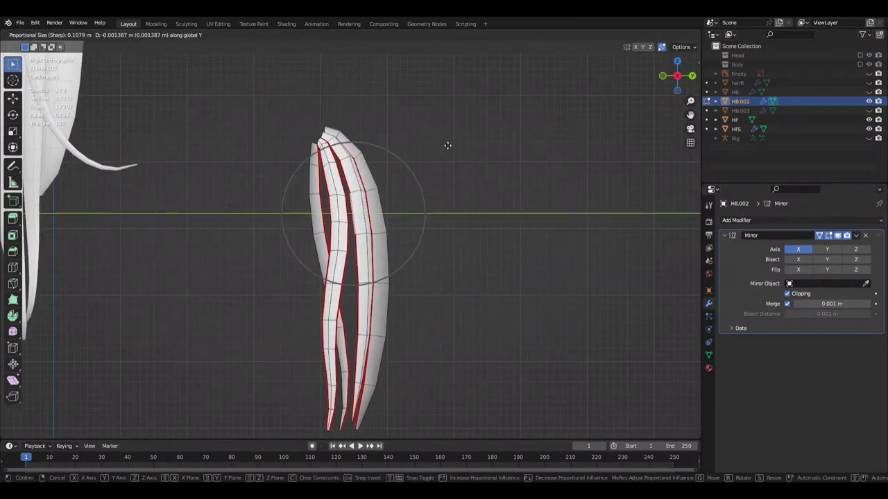
click(474, 133)
scroll(473, 132, down, 2)
scroll(486, 204, down, 2)
scroll(349, 266, up, 2)
key(ctrl+s)
- Nudge the strand section twice more along X with proportional falloff
mouse_move(349, 265)
middle_down()
mouse_move(479, 256)
mouse_move(474, 240)
middle_up()
scroll(474, 240, up, 3)
scroll(536, 251, up, 2)
scroll(537, 251, down, 3)
mouse_move(537, 252)
middle_down()
mouse_move(505, 260)
mouse_move(500, 273)
mouse_move(409, 282)
mouse_move(499, 224)
mouse_move(276, 371)
mouse_move(245, 368)
mouse_move(483, 351)
mouse_move(471, 312)
mouse_move(441, 280)
middle_up()
scroll(499, 273, up, 2)
key(g)
key(x)
click(499, 273)
key(g)
key(x)
click(500, 224)
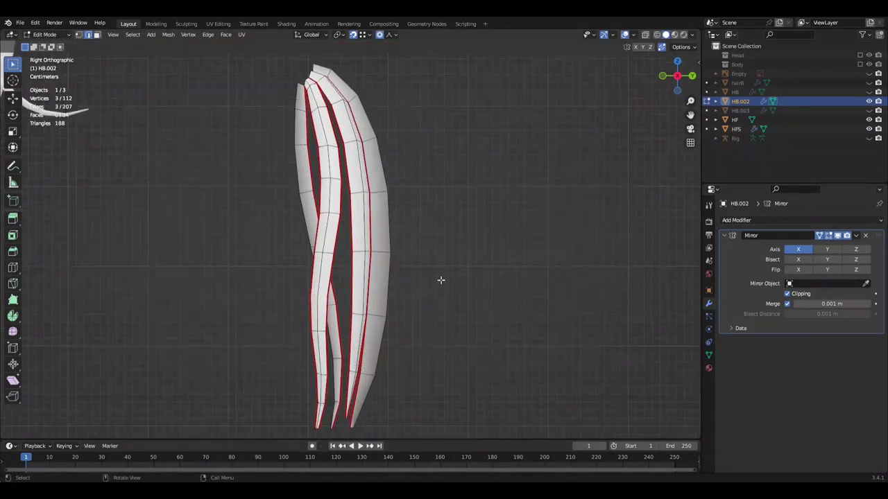
- Confirm the final Y adjustment of the bundle and save Mine.blend
click(510, 293)
mouse_move(510, 293)
middle_down()
mouse_move(432, 297)
mouse_move(301, 263)
middle_up()
key(ctrl+s)
scroll(398, 277, up, 3)
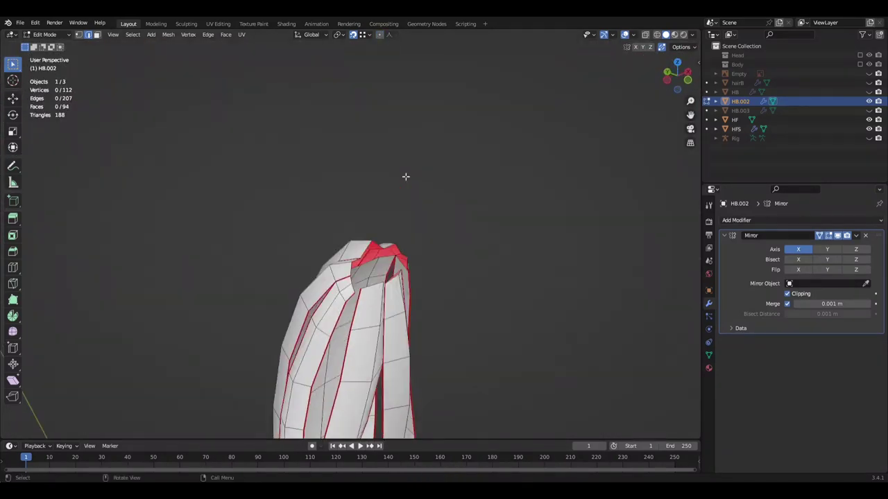
middle_drag(405, 176, 414, 264)
- Select the open top vertices of HB.002 and cap them with new faces
click(396, 300)
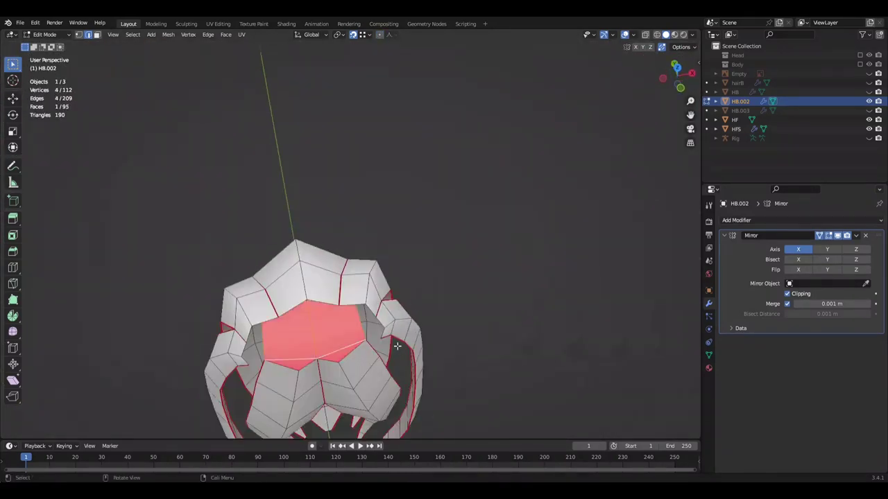
key(ctrl+e)
click(513, 359)
mouse_move(513, 359)
middle_down()
mouse_move(392, 297)
mouse_move(478, 298)
mouse_move(401, 305)
mouse_move(463, 334)
middle_up()
scroll(386, 291, down, 2)
key(alt+a)
key(ctrl+s)
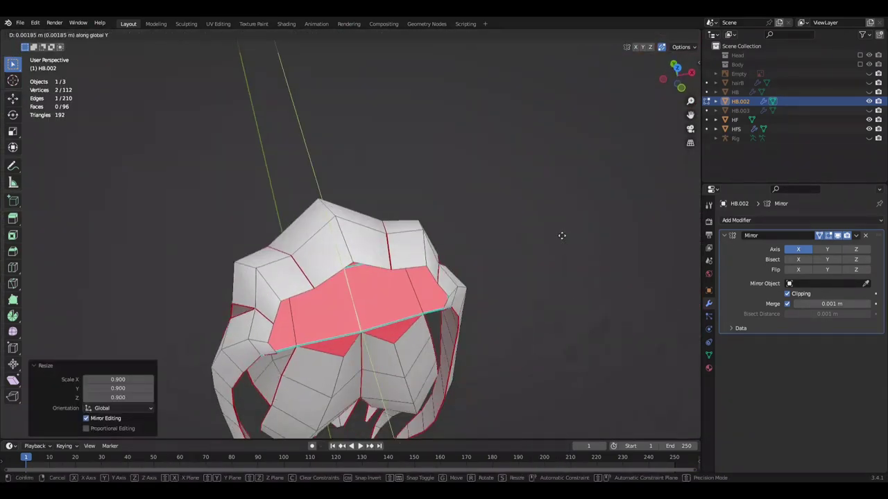
- Fine-tune the cap vertices' height and inspect the closed top (114 vertices, 97 faces)
click(562, 235)
middle_drag(562, 236, 530, 210)
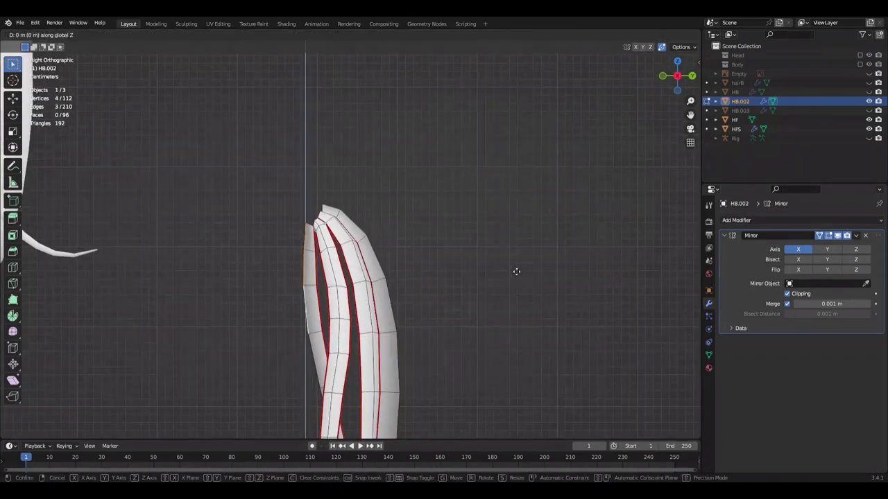
middle_drag(516, 271, 610, 246)
middle_drag(336, 187, 470, 240)
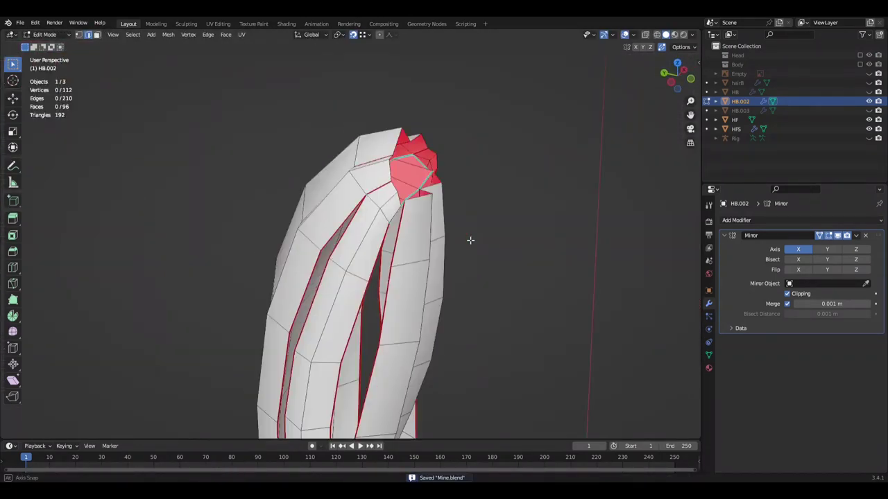
middle_drag(344, 200, 416, 229)
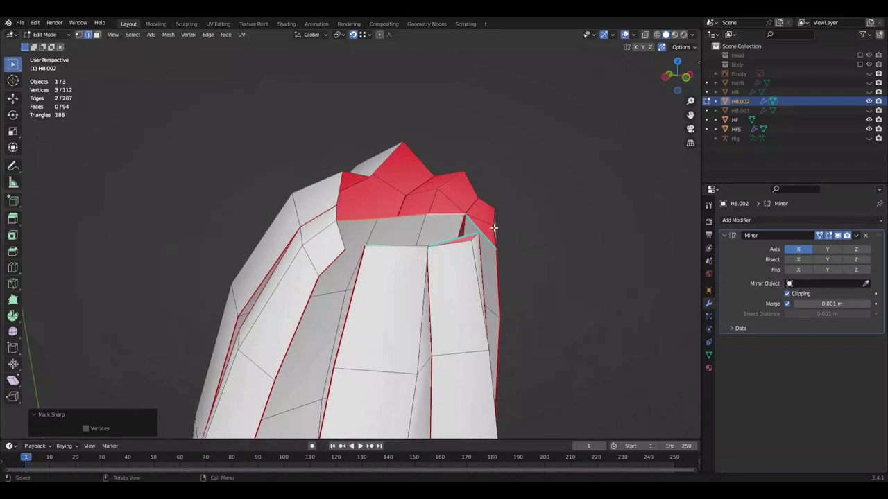
key(ctrl+s)
mouse_move(549, 296)
middle_down()
mouse_move(491, 225)
mouse_move(567, 230)
mouse_move(492, 283)
middle_up()
- Merge the extra top vertex into one, bringing HB.002 to 113 vertices
scroll(492, 284, down, 4)
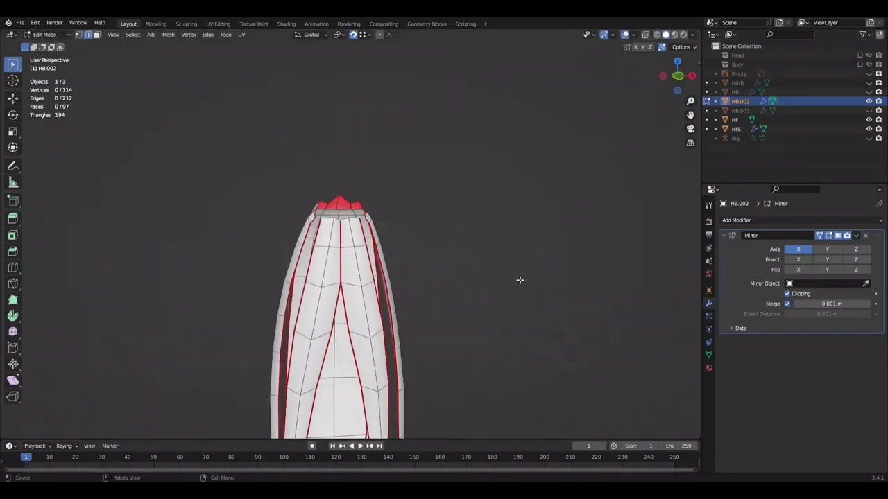
key(KP_Divide)
key(ctrl+s)
middle_drag(300, 258, 443, 322)
scroll(396, 232, up, 5)
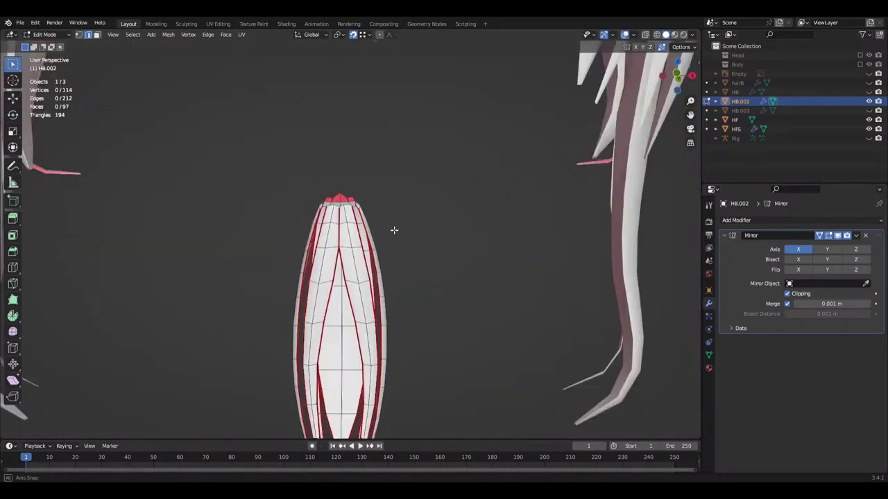
key(ctrl+s)
scroll(412, 266, up, 5)
mouse_move(360, 277)
middle_down()
mouse_move(513, 242)
mouse_move(541, 226)
middle_up()
key(m)
click(495, 247)
- Scale the strand tip vertices by 0.5 to taper the tips
middle_drag(519, 299, 416, 337)
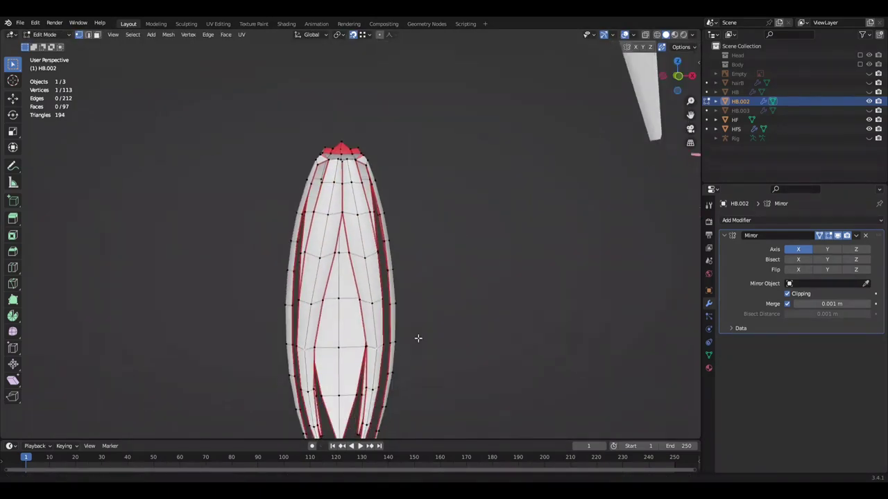
ctrl+click(371, 326)
key(Escape)
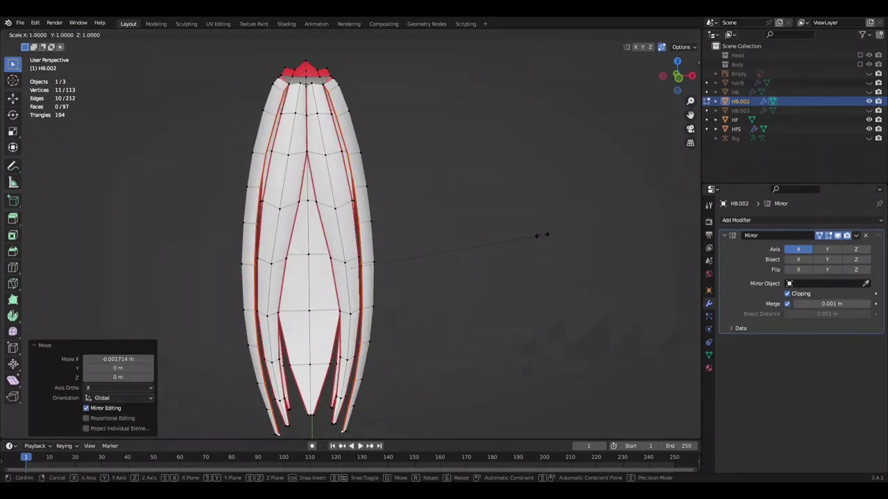
text(.99)
key(Return)
mouse_move(478, 218)
middle_down()
mouse_move(507, 235)
mouse_move(377, 287)
middle_up()
text(s.5)
key(Return)
- Grow the selection and rotate the tips by 20 with proportional editing to fan them out
scroll(479, 299, up, 3)
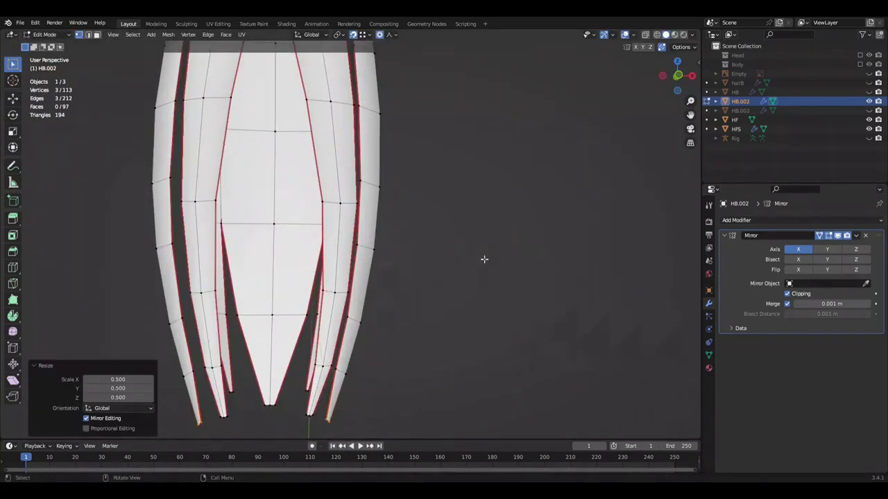
click(509, 206)
key(ctrl+KP_Add)
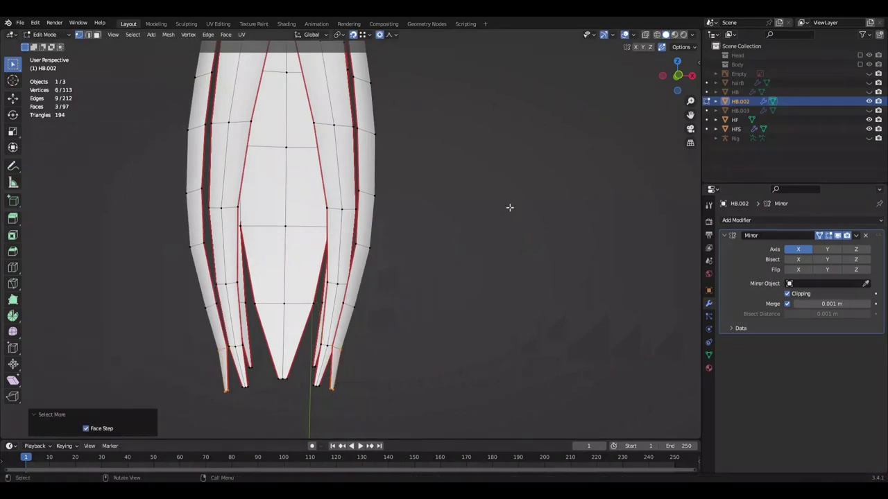
middle_drag(514, 205, 498, 260)
scroll(517, 229, down, 3)
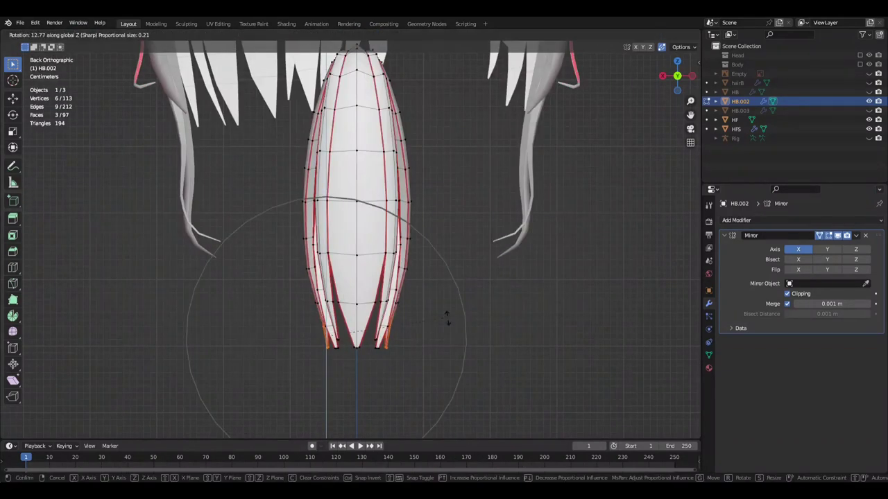
text(20)
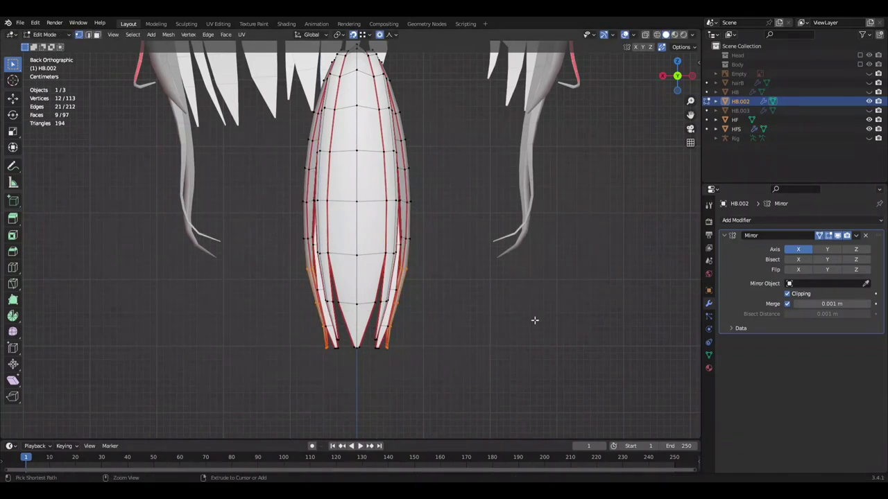
scroll(537, 325, up, 3)
key(ctrl+s)
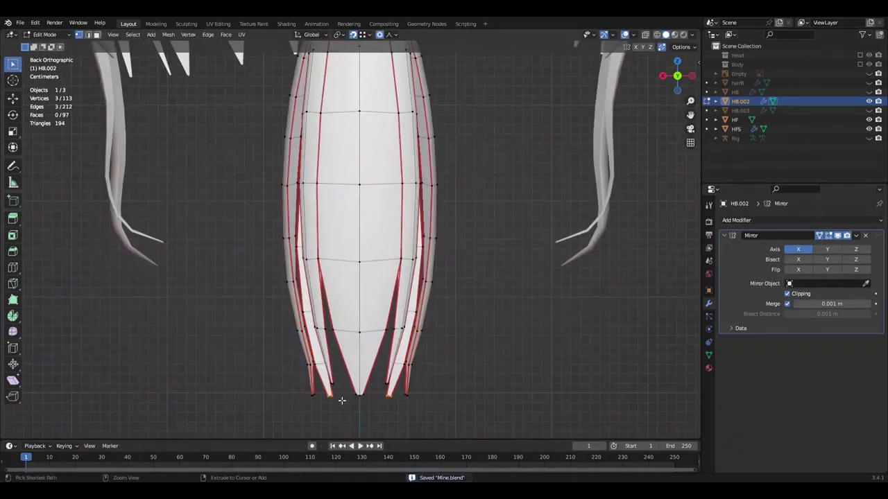
click(487, 343)
mouse_move(487, 343)
alt+middle_down()
mouse_move(412, 291)
mouse_move(476, 331)
alt+middle_up()
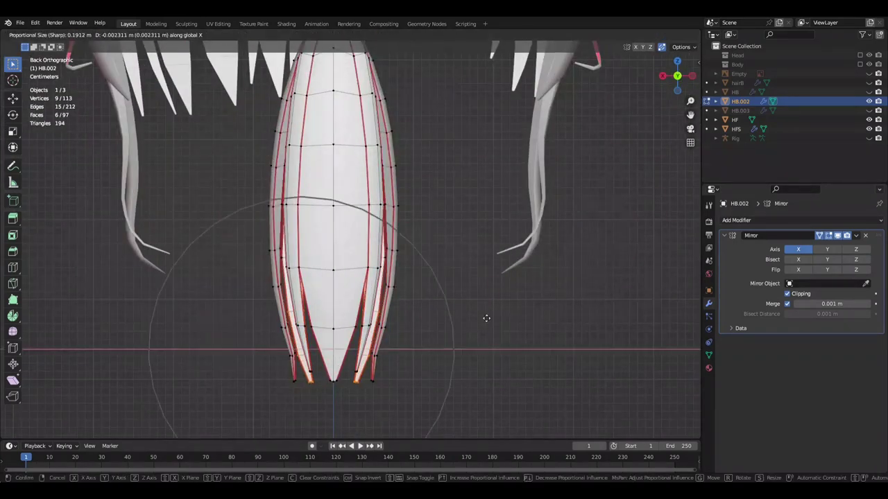
- Nudge a tip vertex 0.001605 m along X with proportional falloff, ending in front view
click(486, 317)
scroll(486, 317, up, 2)
click(268, 204)
key(g)
click(256, 227)
key(g)
right_click(469, 278)
ctrl+middle_drag(487, 283, 378, 231)
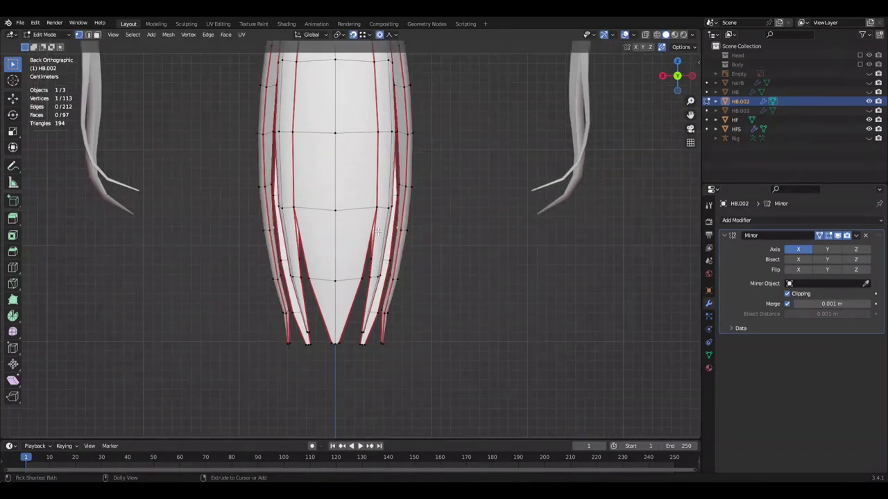
key(KP_1)
- Insert an edge loop across the strands near the tips, bringing HB.002 to 119 vertices
key(ctrl+r)
click(430, 312)
right_click(444, 318)
key(g)
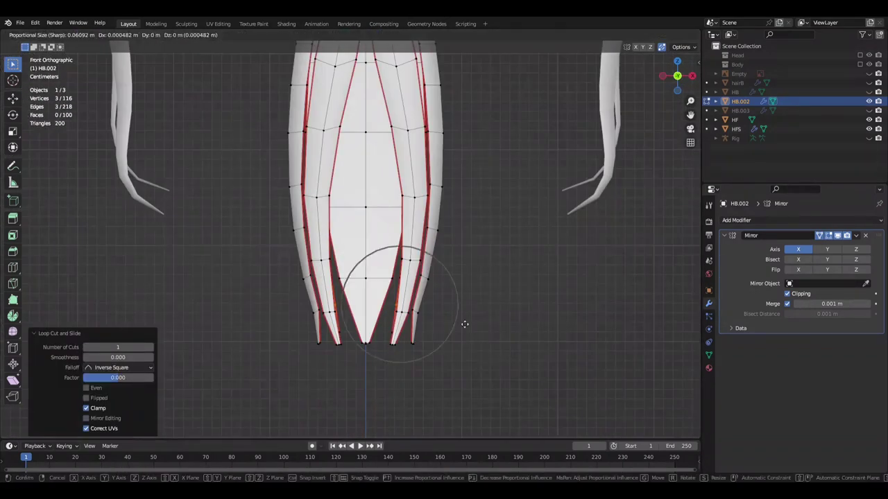
click(464, 324)
- In Back Ortho view, rotate the strand tips to twist them and save
key(ctrl+KP_1)
right_click(443, 362)
key(ctrl+z)
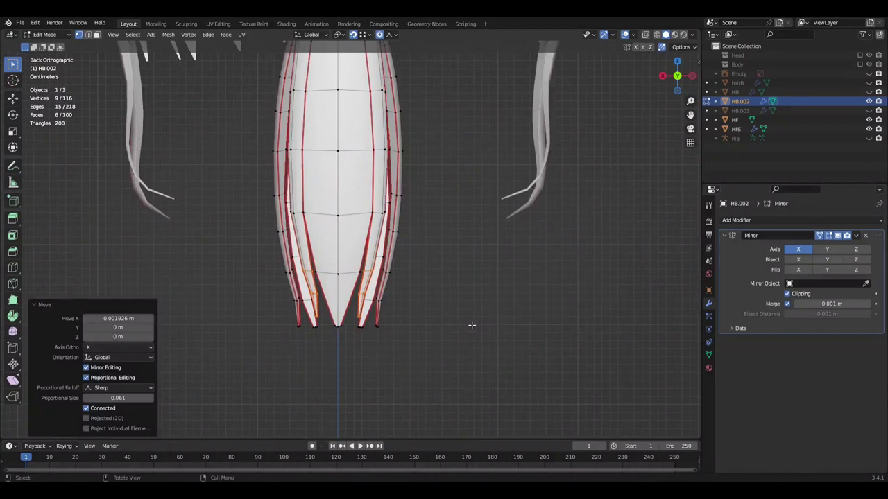
key(ctrl+z)
click(494, 294)
key(ctrl+s)
- In Right Ortho view, shift the tips along X and trial a Z rotation
key(KP_3)
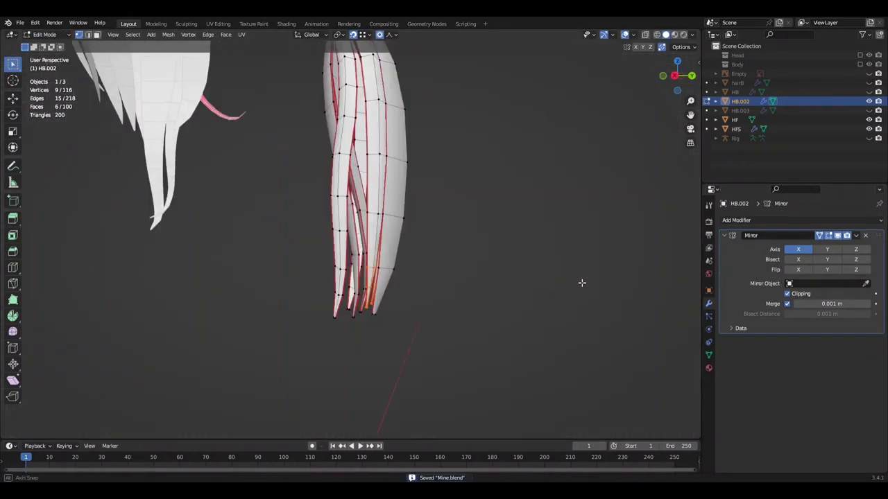
middle_drag(572, 234, 440, 228)
key(g)
key(x)
click(569, 244)
middle_drag(569, 243, 500, 236)
key(r)
key(z)
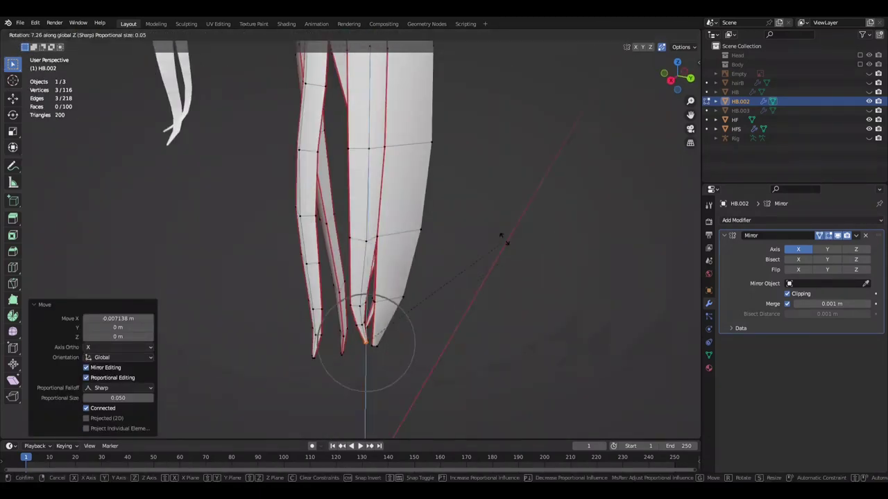
key(Escape)
- Adjust the tip selection and move the tips vertically along Z
key(ctrl+KP_Add)
key(ctrl+KP_1)
key(r)
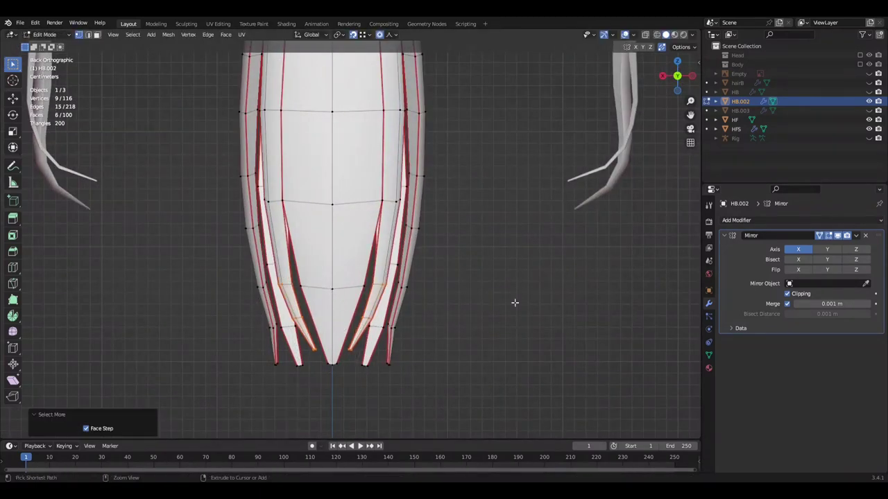
key(Escape)
key(ctrl+KP_Subtract)
key(g)
key(z)
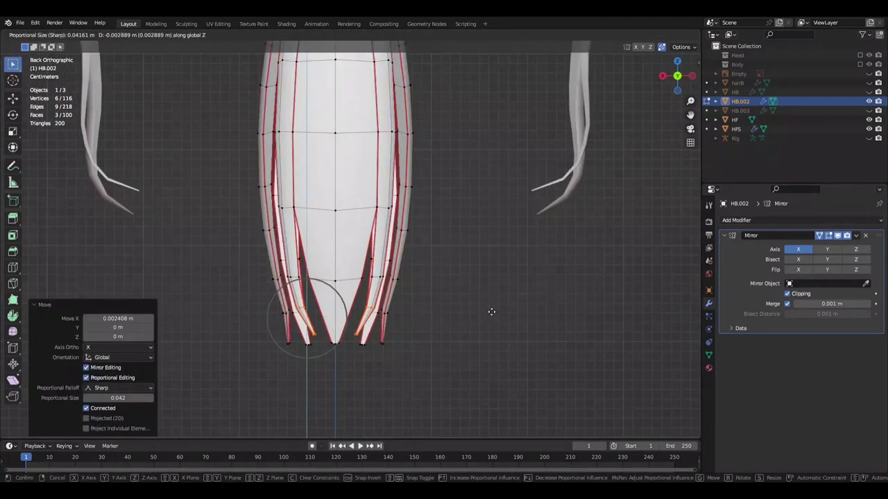
key(KP_3)
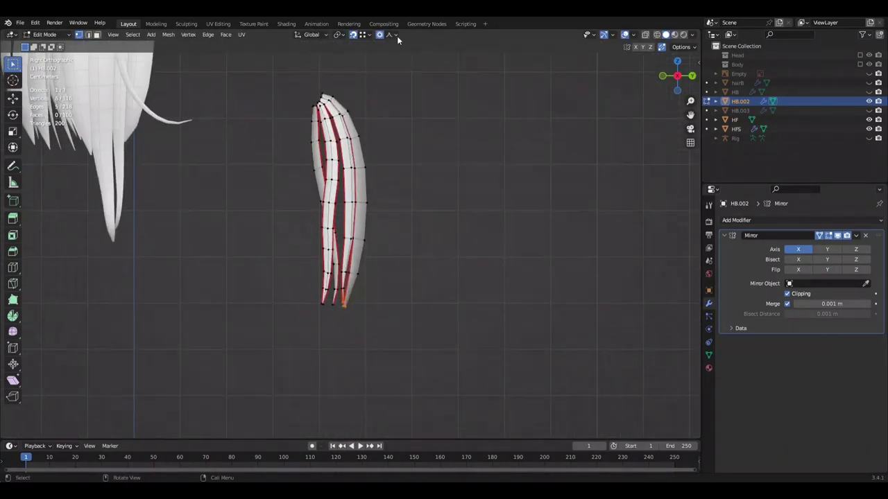
click(526, 235)
- Grow the selection along one strand and reposition it in side view, then save
scroll(520, 239, up, 3)
scroll(485, 264, down, 2)
key(ctrl+KP_Add)
key(g)
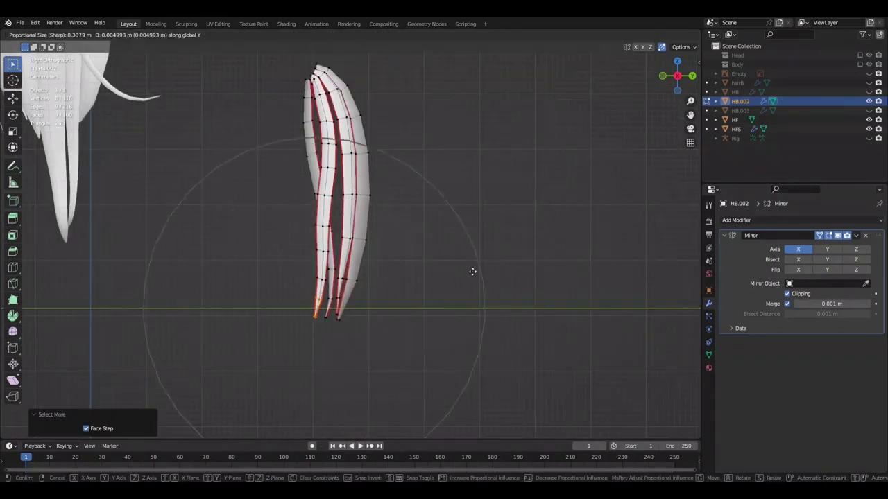
click(516, 231)
scroll(527, 235, down, 1)
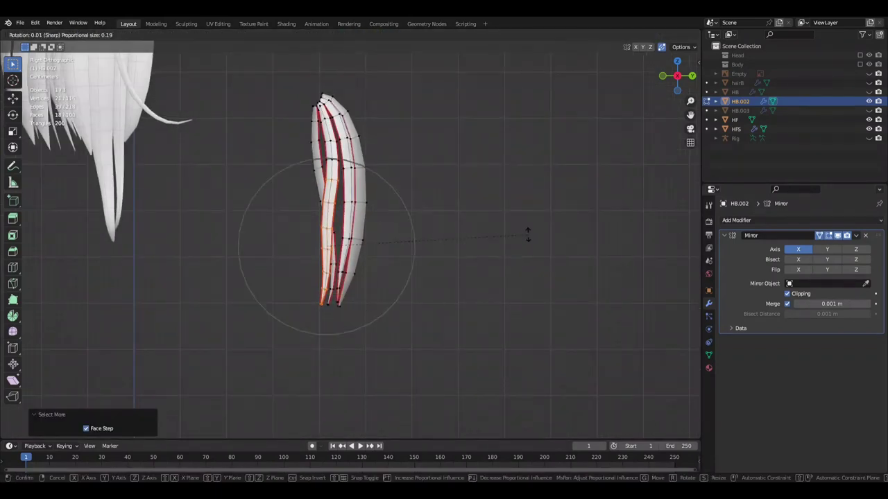
click(527, 235)
scroll(528, 230, down, 1)
scroll(506, 271, up, 2)
key(ctrl+s)
- Inspect the strand from an angle, return to the side view and save
middle_drag(409, 333, 323, 311)
key(KP_3)
scroll(492, 313, up, 2)
key(ctrl+s)
scroll(411, 304, up, 2)
scroll(412, 304, up, 3)
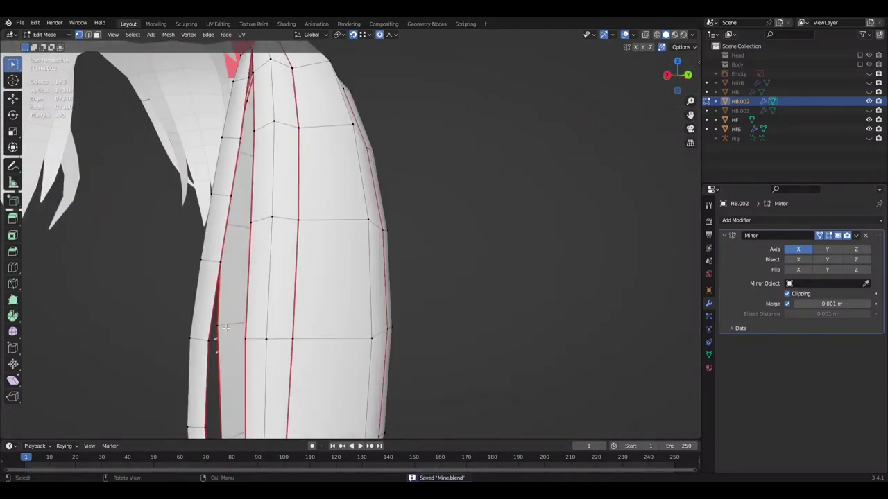
scroll(430, 306, down, 3)
- Select one strand's vertices and bend its curve along Y in side view
ctrl+click(350, 215)
key(g)
key(y)
click(468, 258)
scroll(468, 257, down, 3)
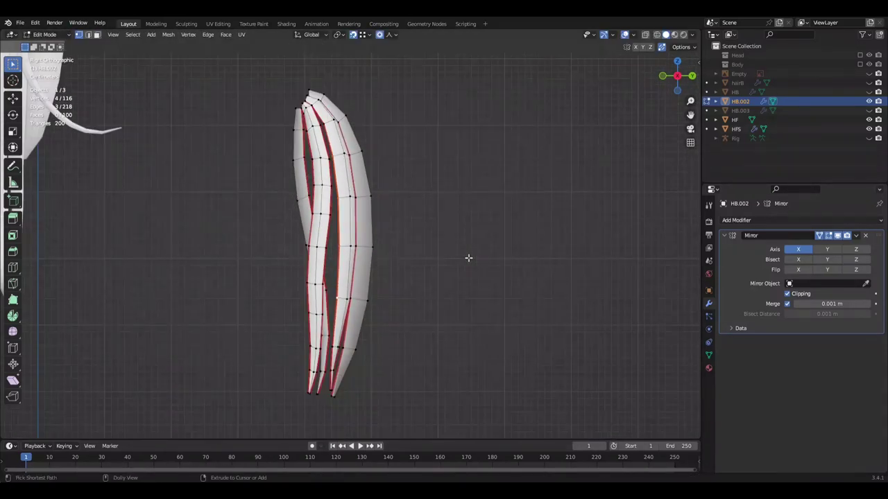
scroll(406, 326, up, 2)
key(g)
key(y)
- Lower the strand's tip vertex 0.003852 m along Z to extend it downward
click(439, 346)
scroll(515, 302, down, 2)
scroll(515, 302, up, 2)
key(g)
key(z)
click(323, 376)
scroll(451, 340, down, 2)
scroll(443, 349, up, 2)
scroll(464, 337, down, 2)
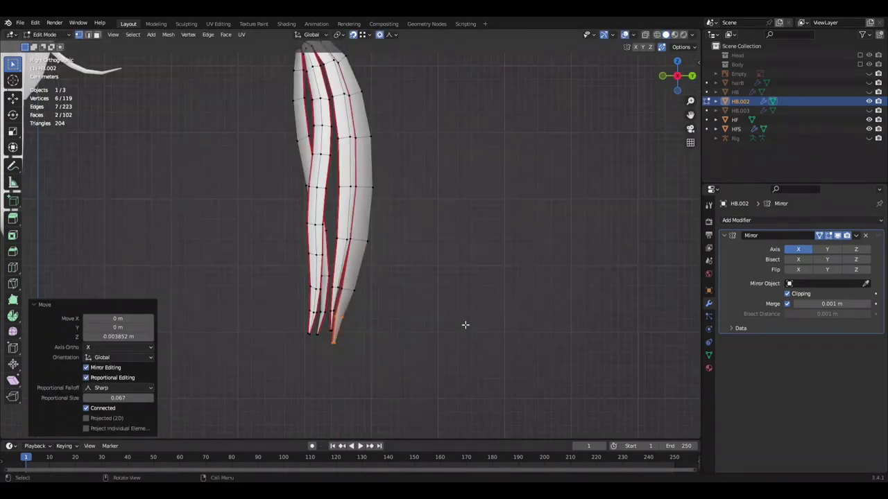
click(470, 321)
key(g)
key(y)
scroll(477, 316, down, 10)
right_click(476, 320)
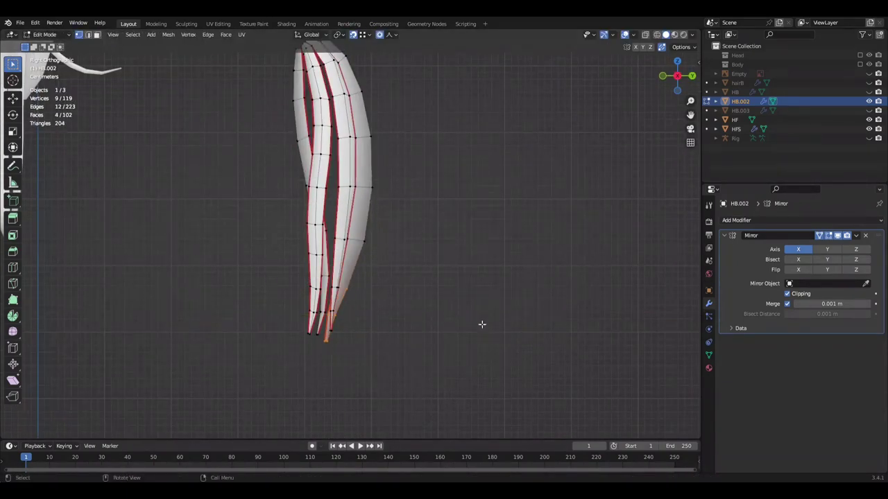
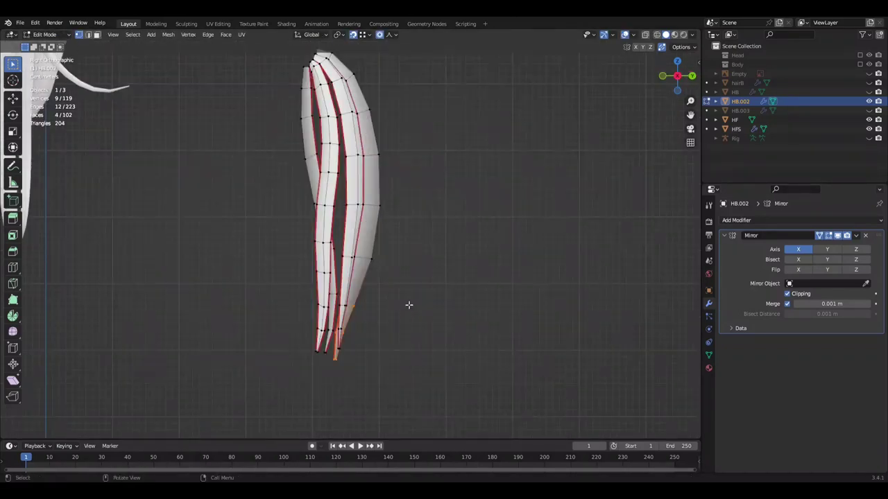
- Taper the HB.002 strand tips by scaling them proportionally from the side and front views
click(425, 201)
click(373, 262)
mouse_move(363, 341)
middle_down()
mouse_move(238, 303)
mouse_move(365, 293)
middle_up()
key(ctrl+s)
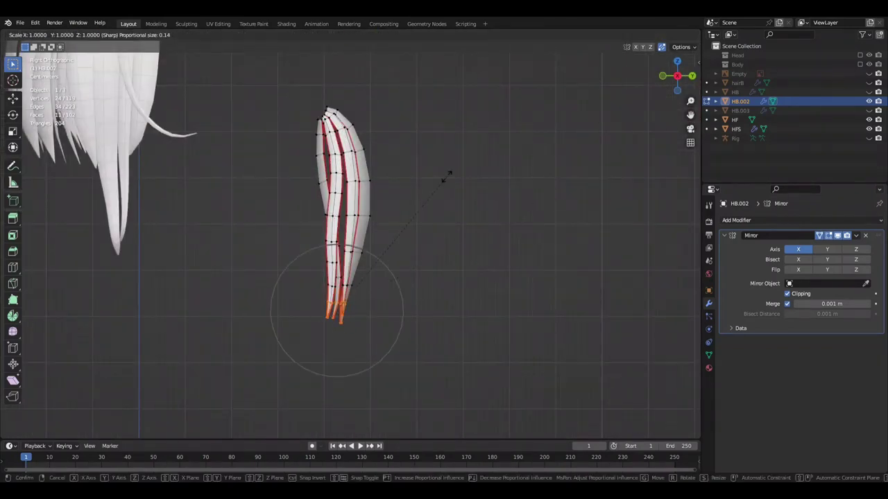
click(354, 77)
key(ctrl+KP_Subtract)
key(s)
click(668, 286)
mouse_move(668, 286)
middle_down()
mouse_move(520, 284)
mouse_move(546, 257)
mouse_move(483, 243)
middle_up()
key(s)
click(452, 297)
key(KP_3)
- Pick a short run of five edge vertices and shift them slightly along Y
scroll(451, 244, up, 5)
click(368, 211)
ctrl+click(303, 74)
key(KP_3)
key(g)
key(z)
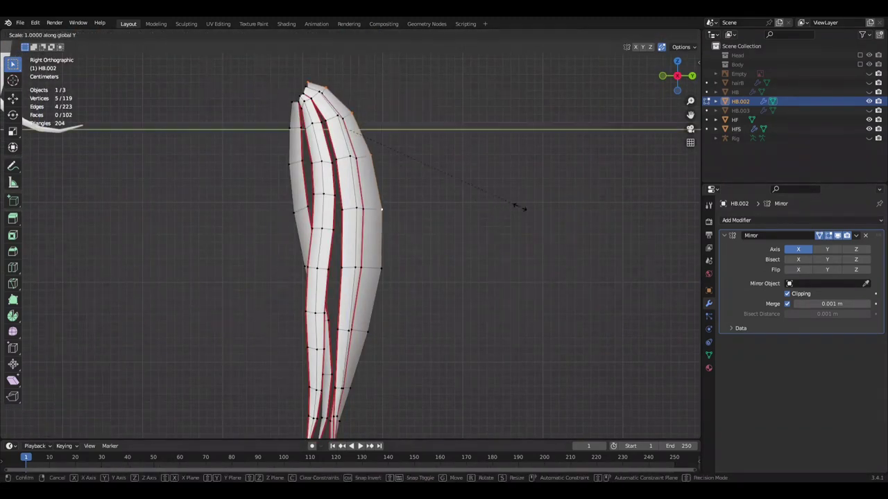
ctrl+click(350, 113)
key(g)
key(y)
click(369, 330)
- Nudge three vertices, then a single tip vertex, along Y and save Mine.blend
scroll(464, 198, up, 2)
scroll(464, 199, down, 3)
scroll(464, 198, up, 3)
key(ctrl+KP_Subtract)
key(g)
key(y)
scroll(467, 301, down, 3)
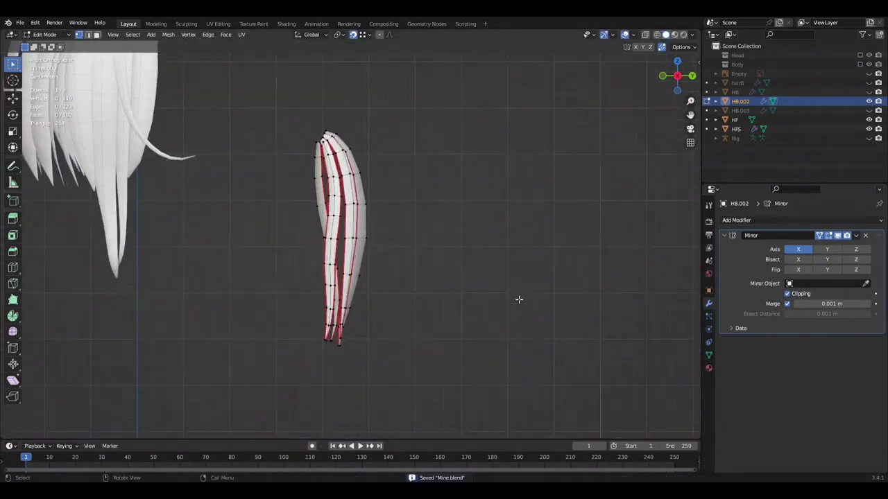
scroll(517, 299, up, 4)
click(470, 204)
click(339, 320)
key(g)
key(y)
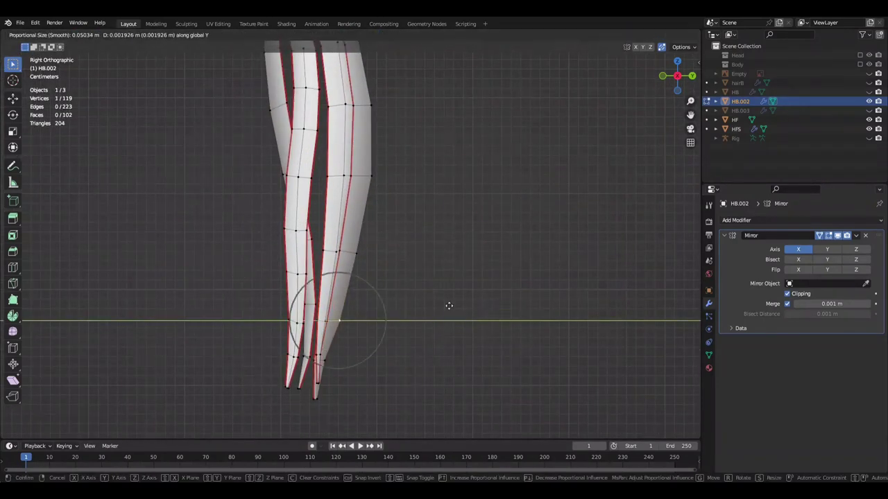
key(ctrl+s)
- Mark the top edges of the HB.002 strand as a seam
mouse_move(392, 59)
middle_down()
mouse_move(513, 246)
mouse_move(492, 248)
mouse_move(454, 293)
mouse_move(410, 224)
middle_up()
scroll(409, 225, up, 5)
middle_drag(451, 301, 416, 258)
scroll(416, 257, up, 2)
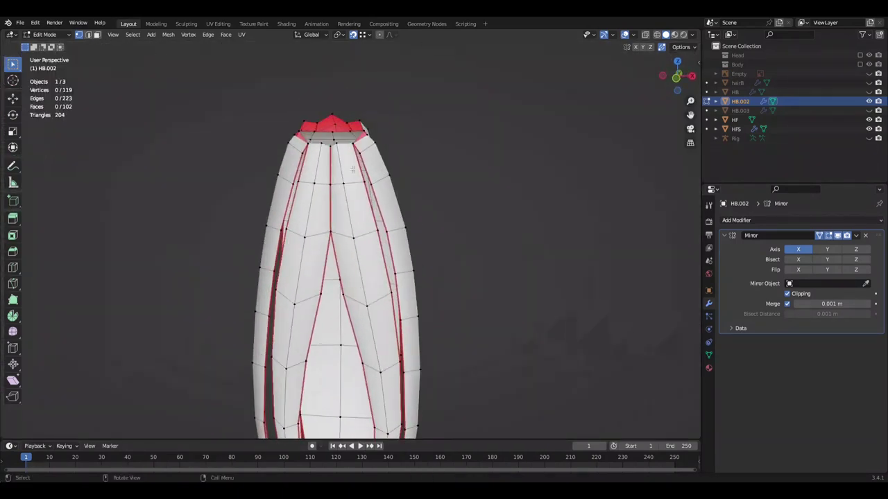
key(g)
click(378, 218)
right_click(426, 219)
click(450, 389)
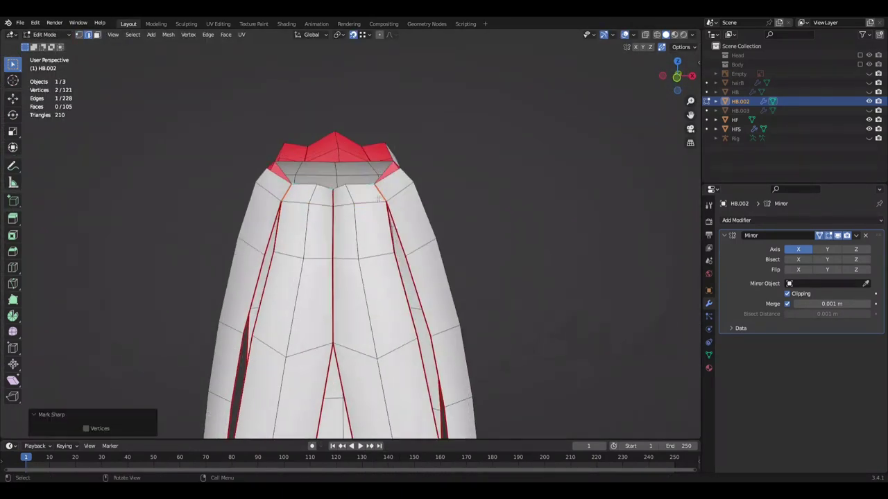
- Move the top vertices along X and add another vertex to the selection
middle_drag(430, 250, 444, 237)
key(g)
key(x)
click(504, 201)
scroll(562, 251, down, 5)
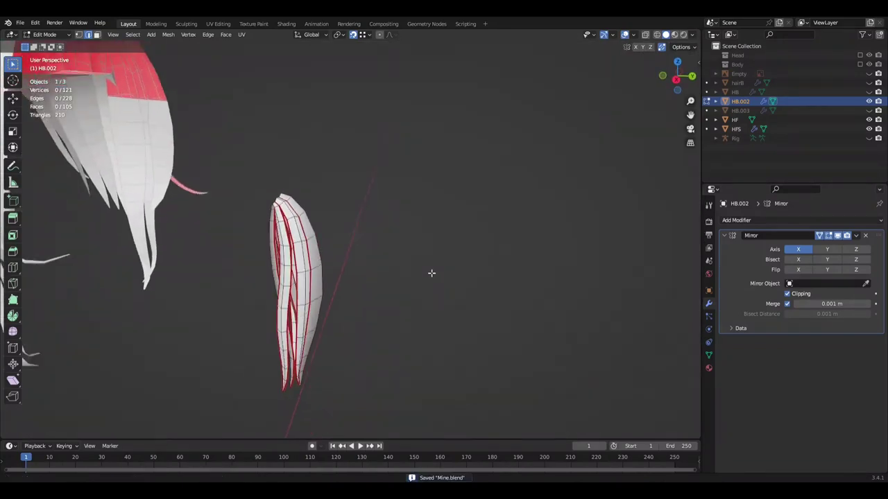
middle_drag(432, 273, 385, 249)
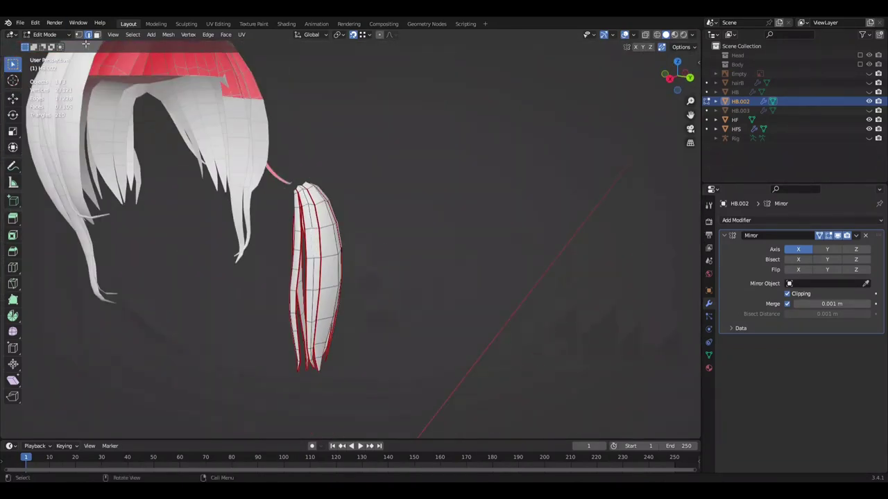
- Select the linked HB.001 strand and mark its edges sharp
key(l)
key(g)
middle_drag(318, 282, 464, 375)
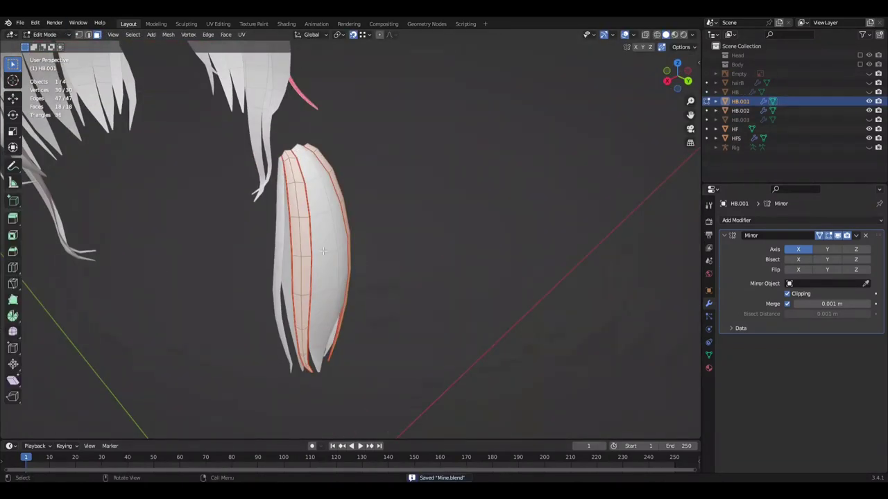
key(ctrl+e)
click(458, 366)
- Move the strand along Y and scale it to half size with s.5
mouse_move(290, 203)
middle_down()
mouse_move(364, 252)
mouse_move(513, 281)
mouse_move(433, 244)
mouse_move(269, 275)
mouse_move(317, 323)
mouse_move(340, 314)
middle_up()
key(g)
key(y)
click(486, 270)
text(s.5)
key(Return)
- Select all of HB.001 and rotate it into place, checking from the front and side
key(ctrl+s)
key(a)
scroll(340, 314, up, 2)
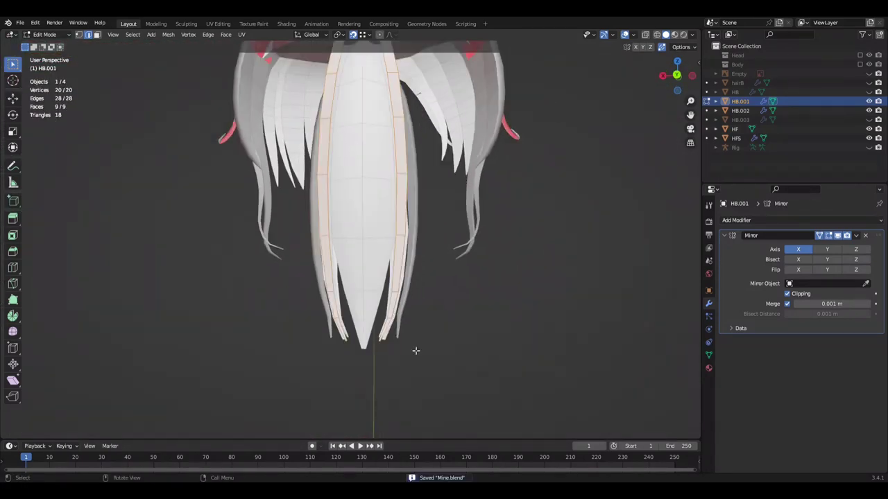
mouse_move(350, 182)
middle_down()
mouse_move(464, 256)
mouse_move(355, 333)
middle_up()
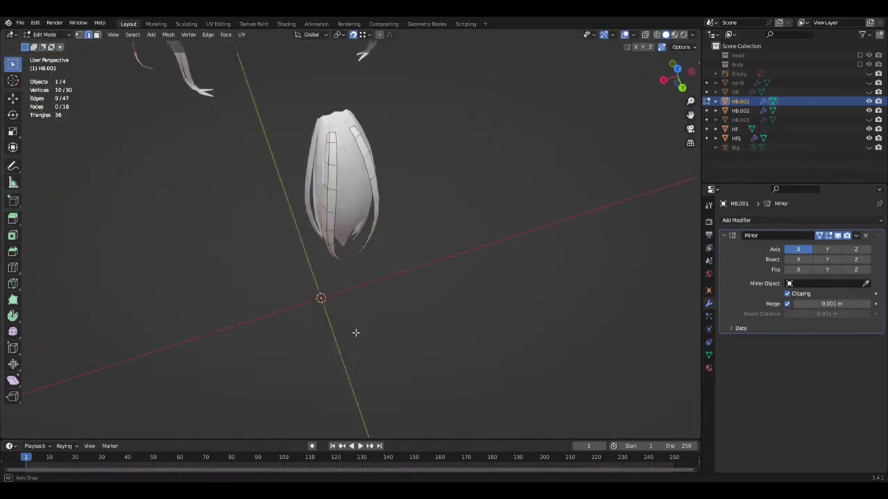
mouse_move(450, 285)
alt+middle_down()
mouse_move(480, 143)
mouse_move(459, 222)
alt+middle_up()
scroll(460, 222, down, 2)
key(r)
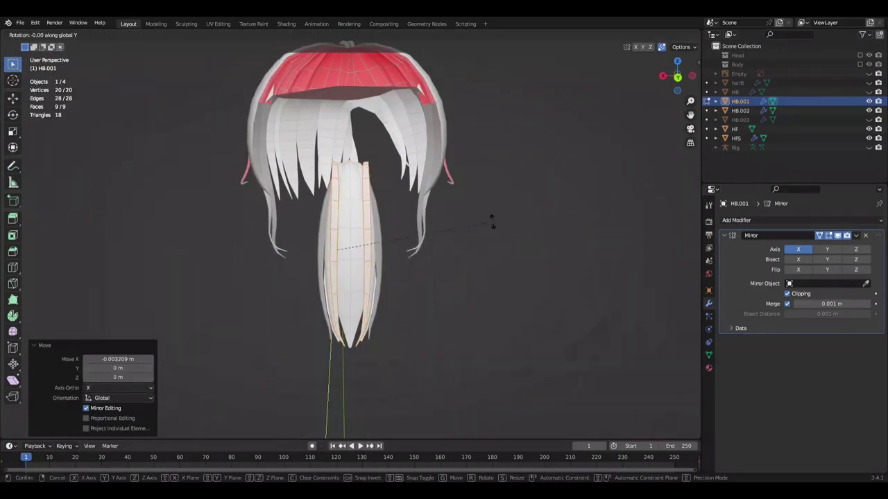
key(KP_3)
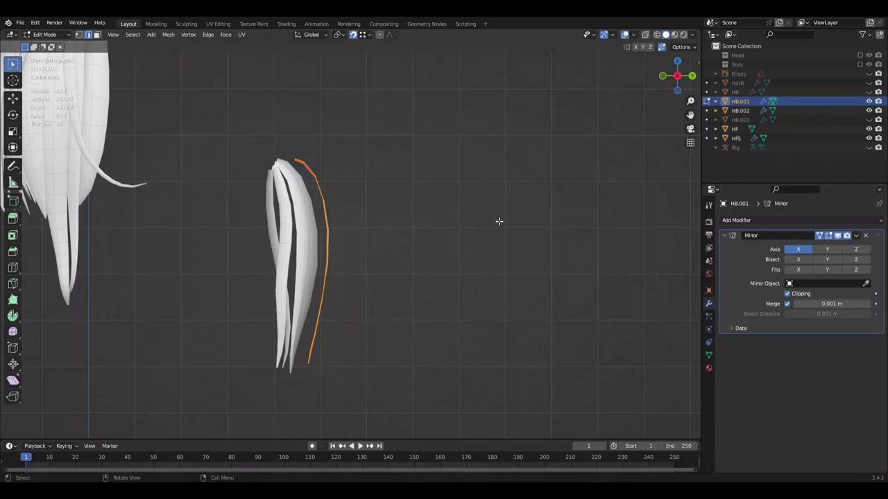
click(502, 219)
mouse_move(502, 219)
middle_down()
mouse_move(404, 234)
mouse_move(432, 313)
mouse_move(330, 364)
middle_up()
- Turn on proportional editing and reshape the strand by rotating and moving the selected edge
key(o)
click(489, 307)
key(KP_3)
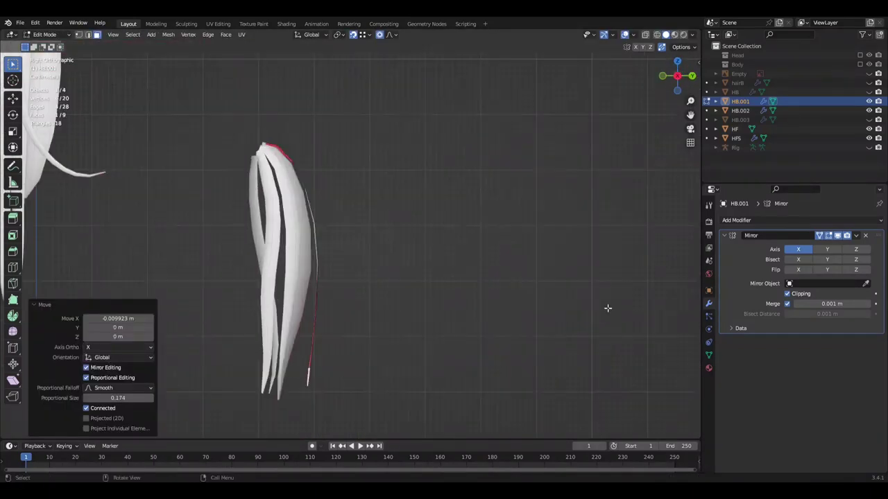
middle_drag(606, 308, 484, 308)
key(KP_3)
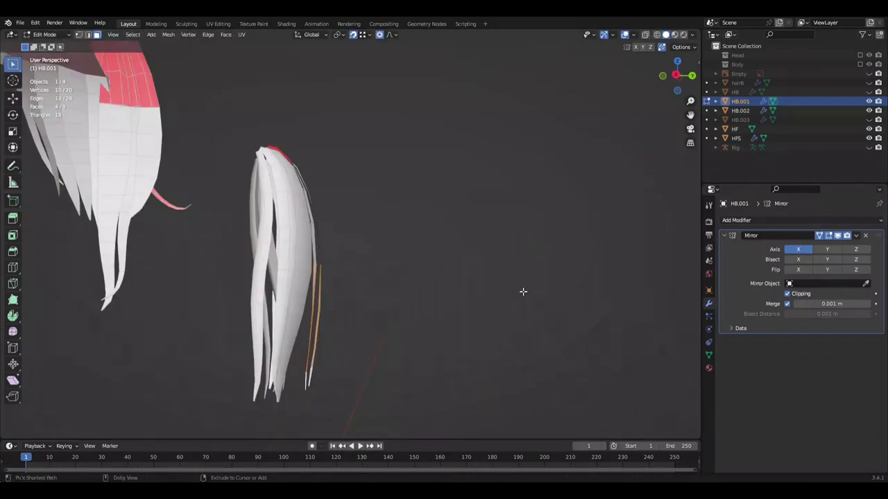
key(r)
click(519, 300)
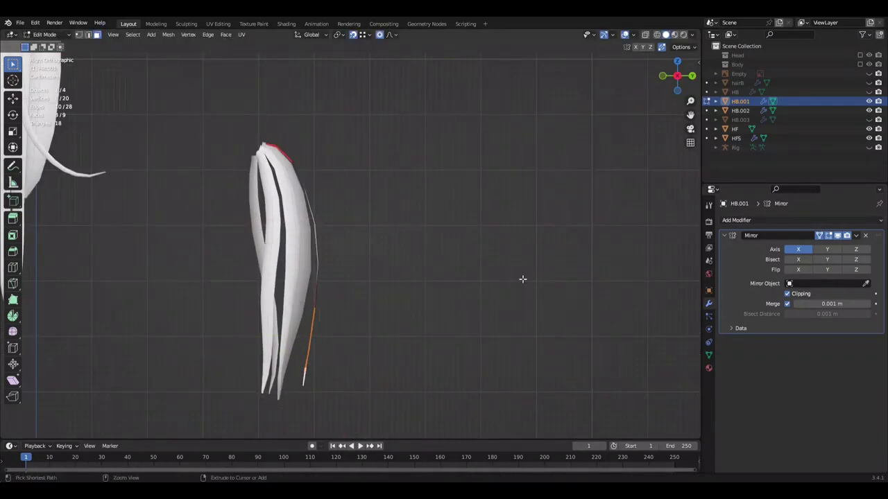
click(506, 300)
- Save Mine.blend, duplicate the strand beside the original, and select the whole copy
key(KP_3)
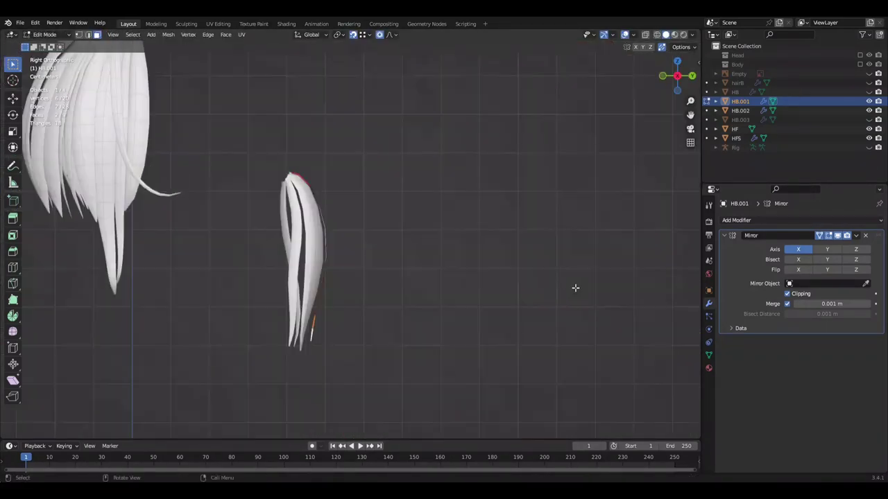
key(ctrl+s)
key(shift+d)
click(391, 326)
middle_drag(390, 327, 447, 222)
scroll(437, 298, up, 2)
mouse_move(426, 376)
middle_down()
mouse_move(452, 349)
mouse_move(341, 202)
middle_up()
click(341, 202)
key(l)
middle_drag(387, 184, 431, 263)
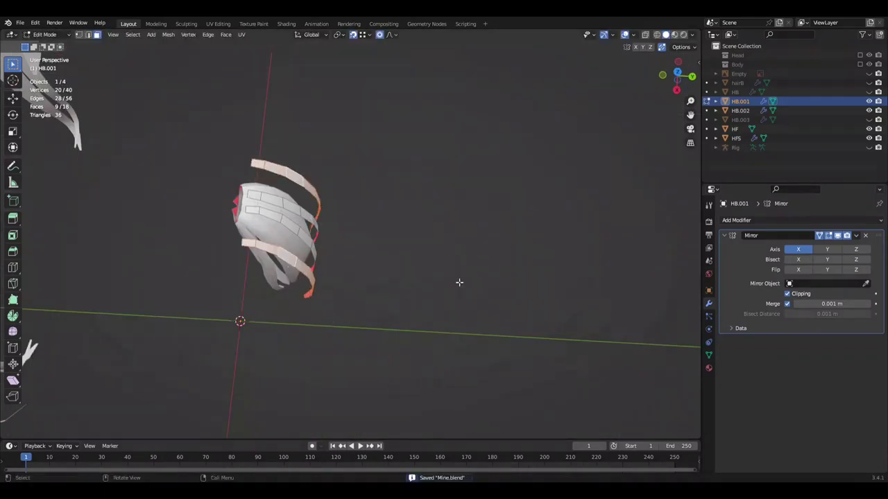
- Rotate the duplicated strip -20° around Z
text(rz-20)
key(Return)
key(KP_3)
key(Escape)
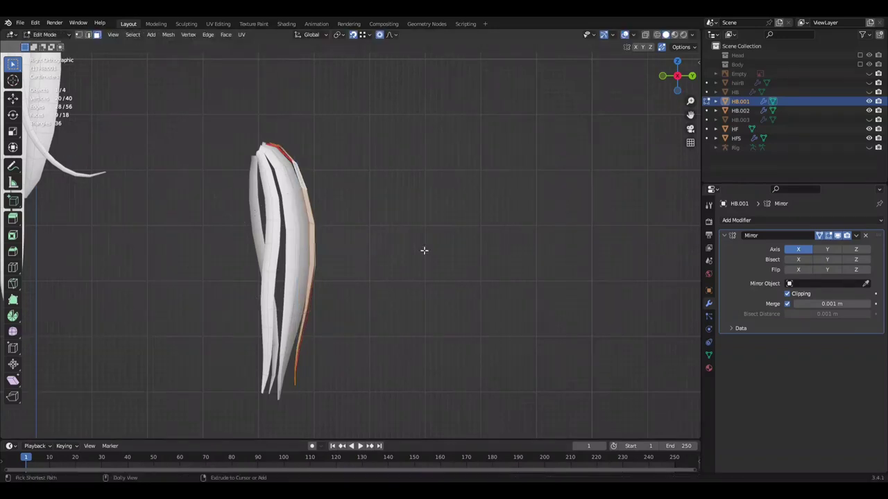
middle_drag(424, 252, 310, 375)
click(495, 322)
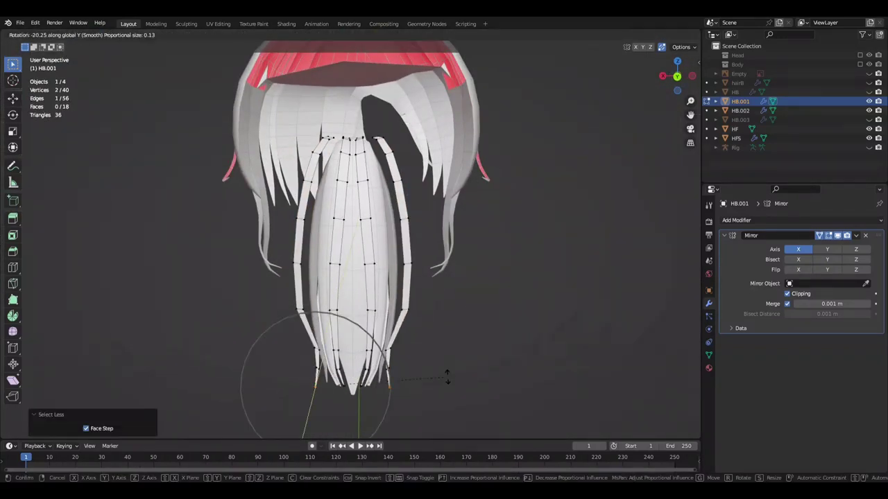
- Rotate the strand end around Z and shift its vertices along Y
key(shift+r)
key(KP_3)
key(r)
key(z)
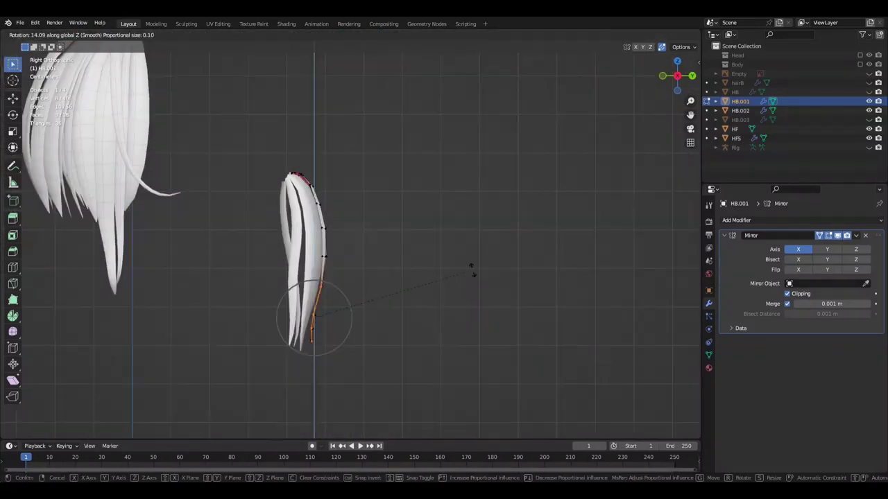
key(Escape)
key(g)
key(y)
click(443, 354)
middle_drag(443, 354, 457, 346)
key(KP_3)
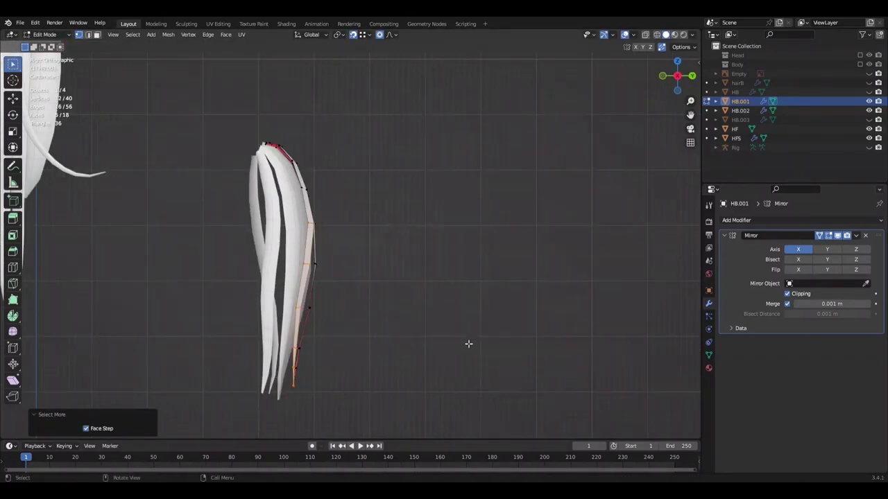
- Shrink the selection and bend the lower vertices with a proportional move
scroll(465, 317, down, 1)
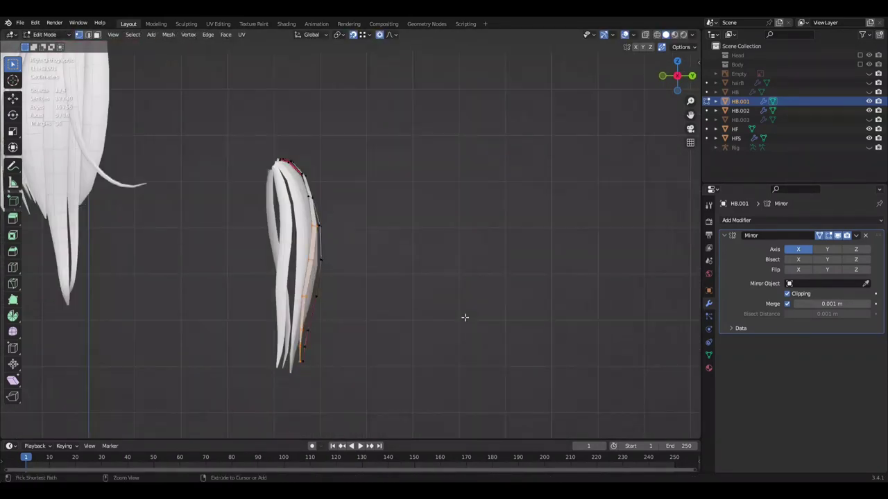
key(r)
click(468, 294)
key(Escape)
key(ctrl+KP_Subtract)
scroll(450, 305, up, 1)
key(g)
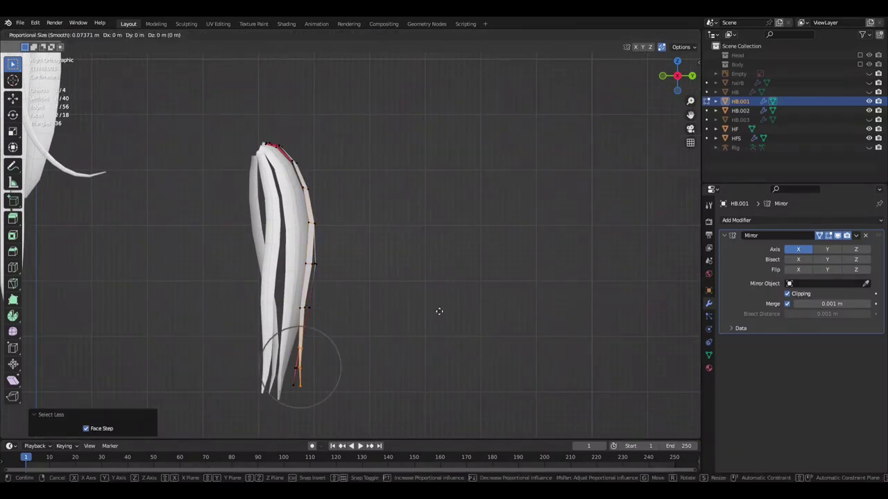
scroll(446, 306, up, 2)
click(382, 359)
- Move the selection along Y in the side view and save Mine.blend
middle_drag(382, 359, 277, 351)
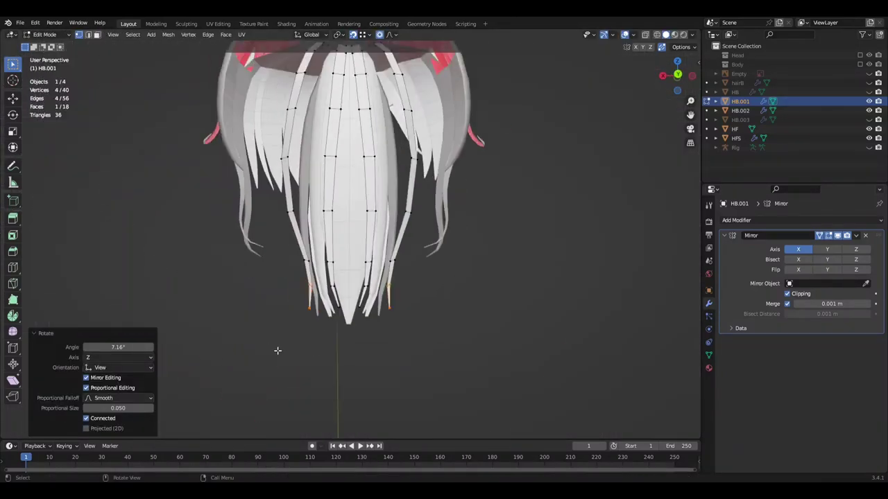
key(KP_3)
scroll(389, 292, down, 2)
scroll(394, 305, up, 2)
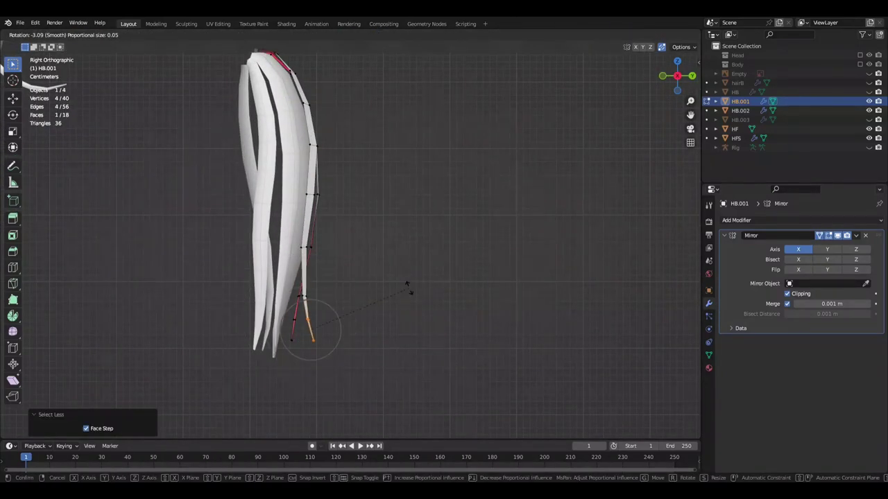
key(Escape)
scroll(416, 293, down, 2)
key(ctrl+s)
key(g)
key(y)
key(Return)
- Grow the selection to the strand tops and bend the tips with a proportional 7.16° rotation
mouse_move(432, 301)
middle_down()
mouse_move(305, 262)
mouse_move(369, 240)
middle_up()
key(c)
key(ctrl+KP_Add)
key(Escape)
key(ctrl+z)
key(g)
key(x)
key(Escape)
middle_drag(556, 149, 548, 194)
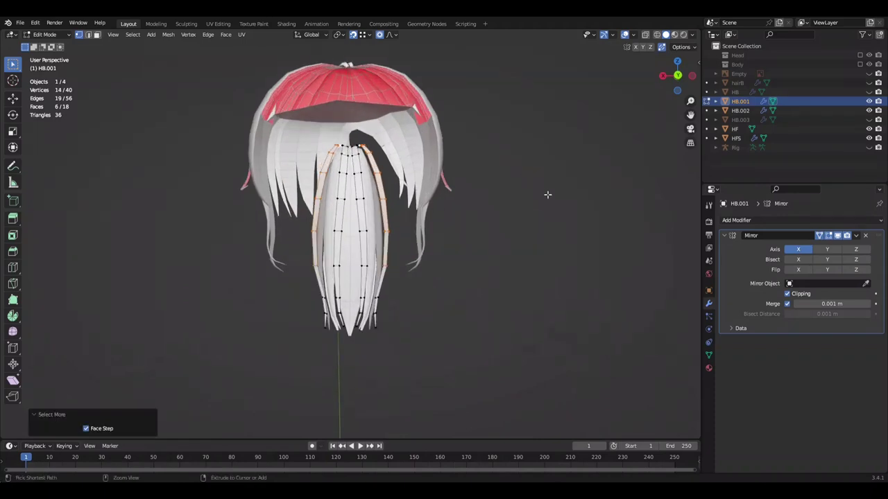
key(g)
key(KP_3)
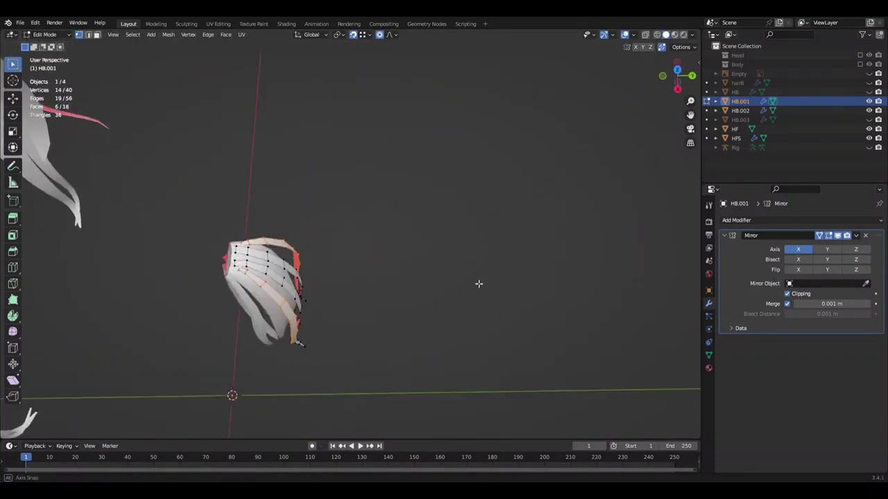
key(r)
key(Escape)
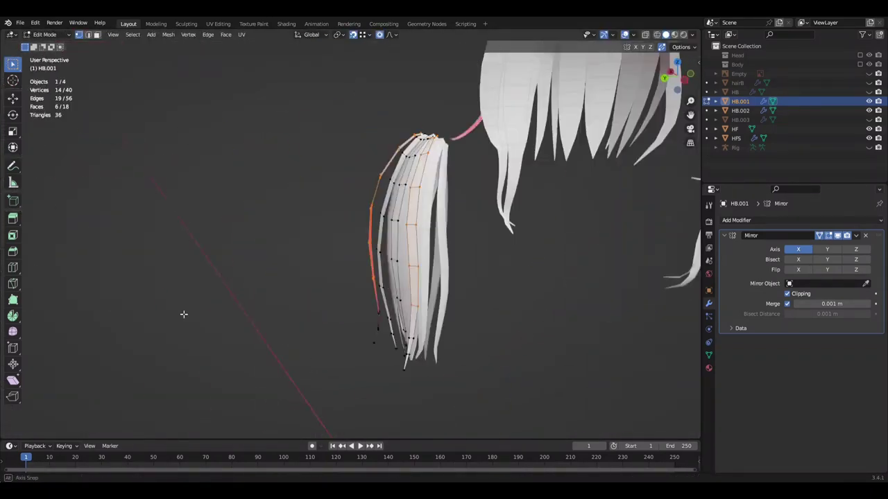
- In front view, nudge the two selected tip vertices sideways with a proportional move
key(ctrl+z)
click(410, 374)
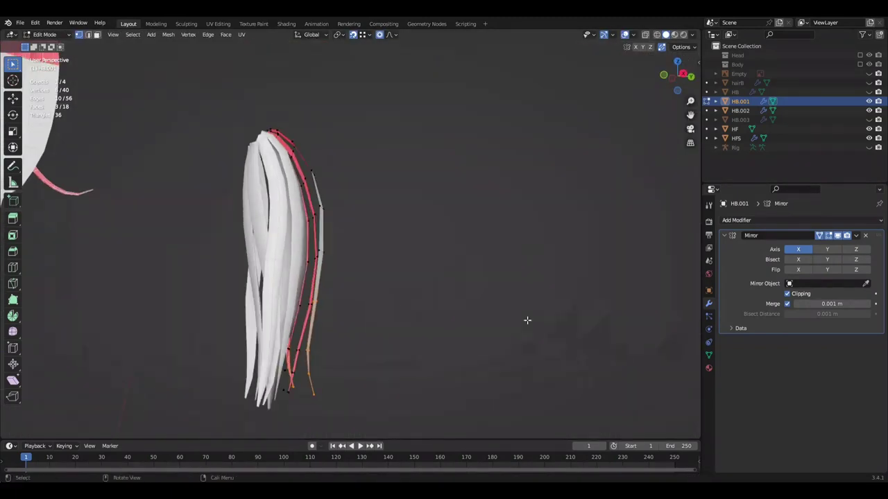
key(KP_1)
key(g)
key(y)
key(x)
click(496, 267)
- Proportionally move the HB.001 strand tip, then shift it along Y
mouse_move(496, 267)
middle_down()
mouse_move(559, 250)
mouse_move(353, 222)
mouse_move(318, 256)
mouse_move(467, 246)
mouse_move(368, 254)
mouse_move(439, 204)
middle_up()
scroll(318, 257, down, 3)
middle_drag(430, 173, 416, 229)
key(g)
click(464, 251)
mouse_move(464, 252)
middle_down()
mouse_move(370, 272)
mouse_move(404, 237)
mouse_move(491, 232)
middle_up()
key(g)
key(y)
click(480, 274)
- Slightly scale the strand from the right side view
middle_drag(462, 262, 534, 222)
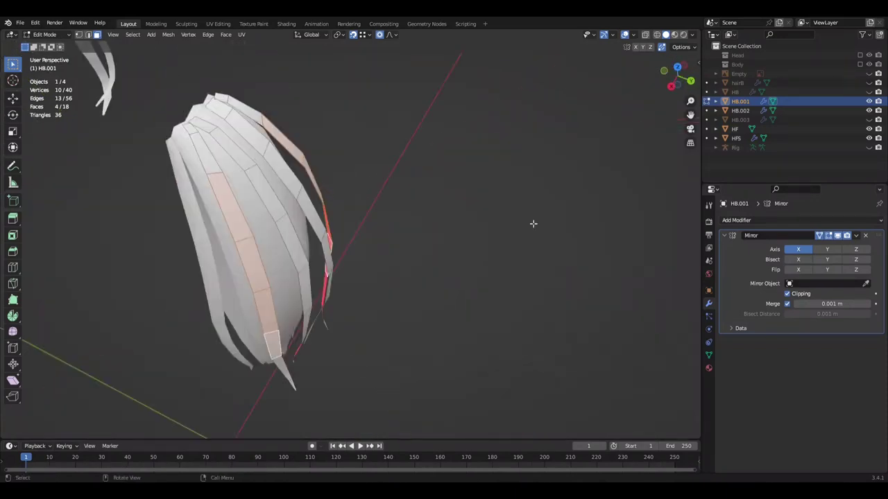
key(KP_3)
scroll(283, 274, up, 3)
scroll(282, 274, up, 3)
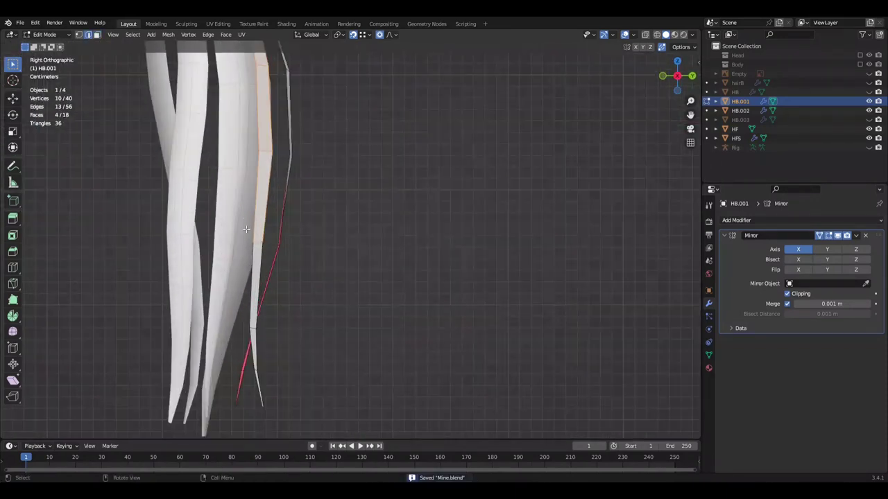
middle_drag(282, 274, 319, 264)
click(437, 280)
- Select the two vertices at the strand tip
scroll(451, 265, down, 3)
mouse_move(451, 266)
middle_down()
mouse_move(361, 287)
mouse_move(414, 271)
middle_up()
middle_drag(460, 245, 395, 252)
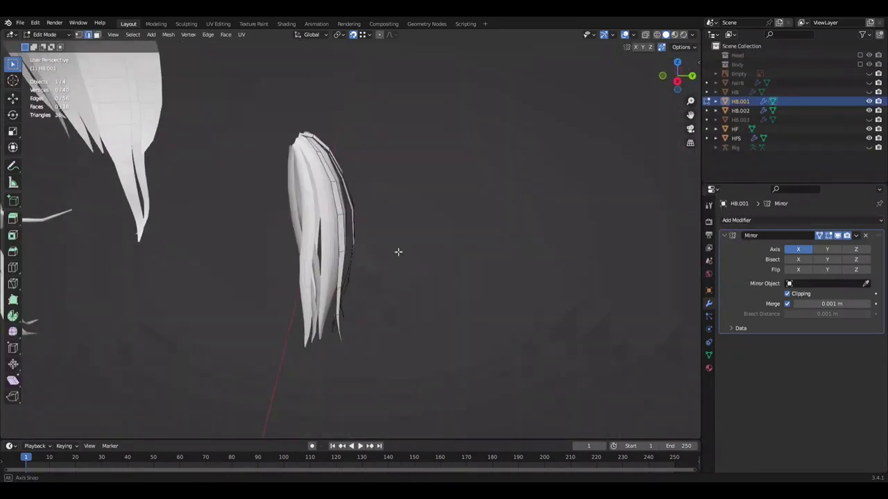
scroll(396, 252, up, 3)
drag(300, 377, 309, 384)
middle_drag(308, 384, 523, 220)
- Grow the selection along the strand and shift the tips sideways along X
key(ctrl+shift+z)
key(ctrl+z)
key(ctrl+shift+z)
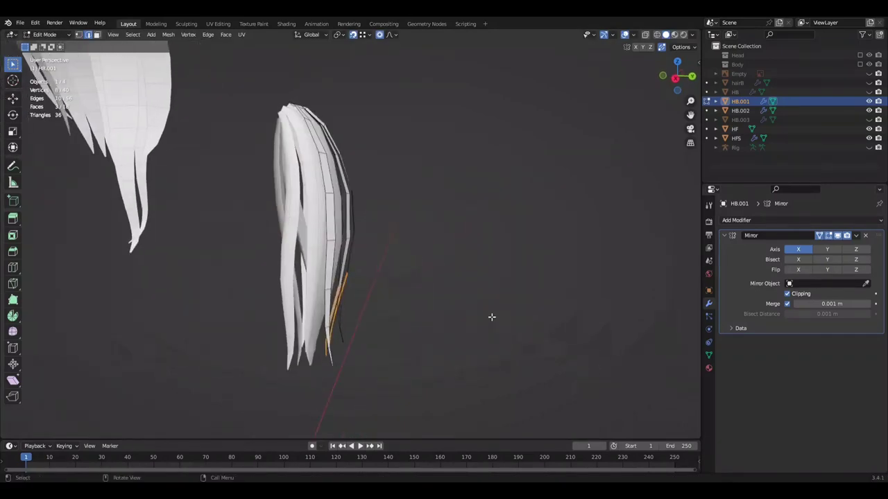
mouse_move(491, 317)
middle_down()
mouse_move(457, 319)
mouse_move(470, 239)
middle_up()
key(g)
key(x)
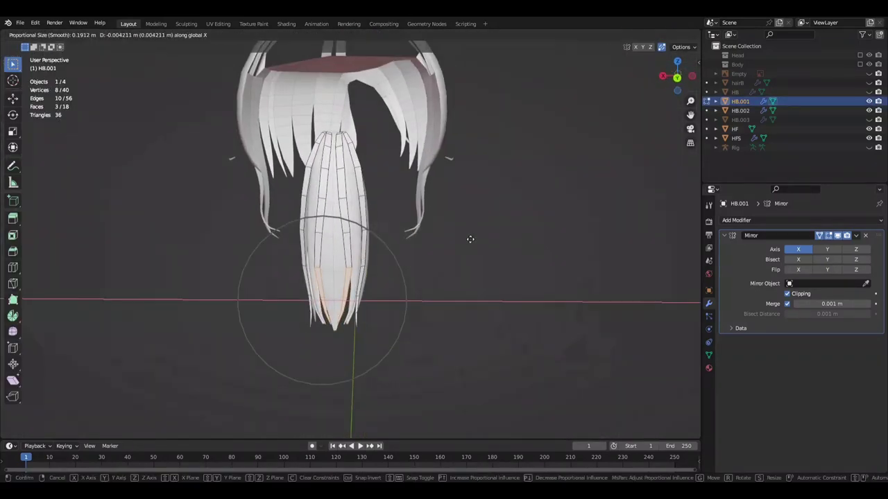
click(470, 239)
- Grow the selection up the strands, scale the tips slightly and check the Y position in side view
key(ctrl+KP_Add)
click(502, 266)
key(s)
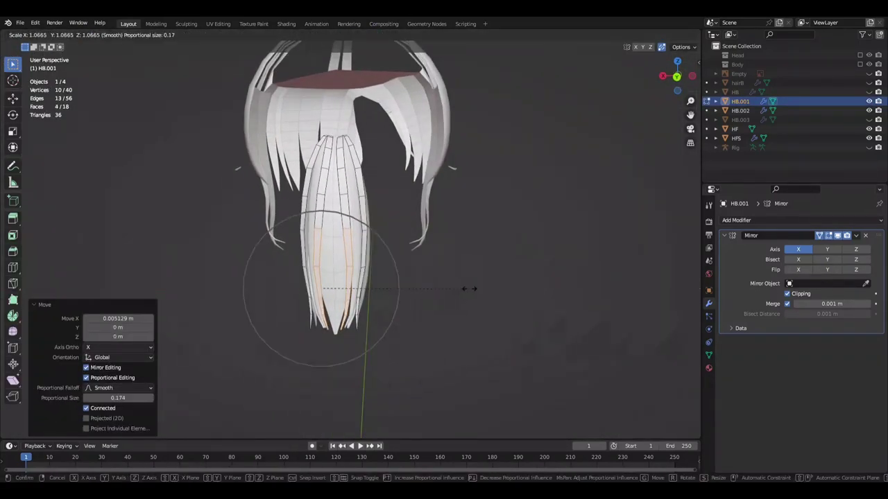
key(KP_3)
key(g)
key(y)
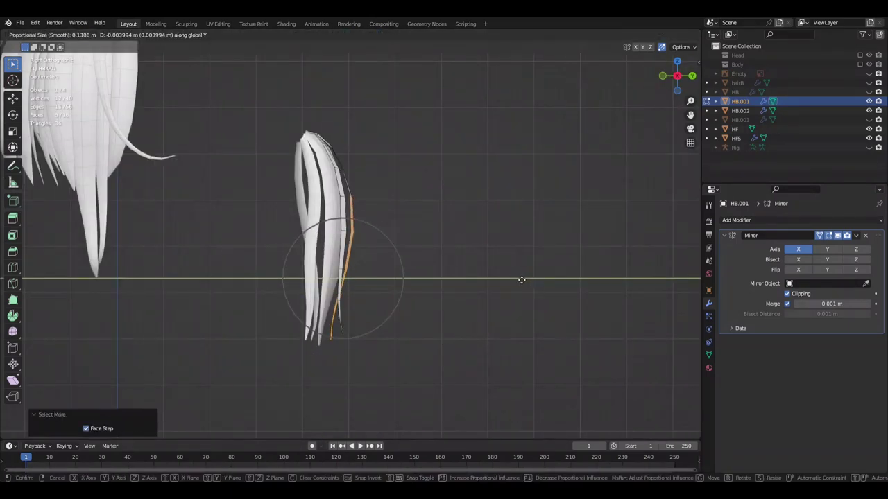
key(Escape)
middle_drag(416, 294, 269, 252)
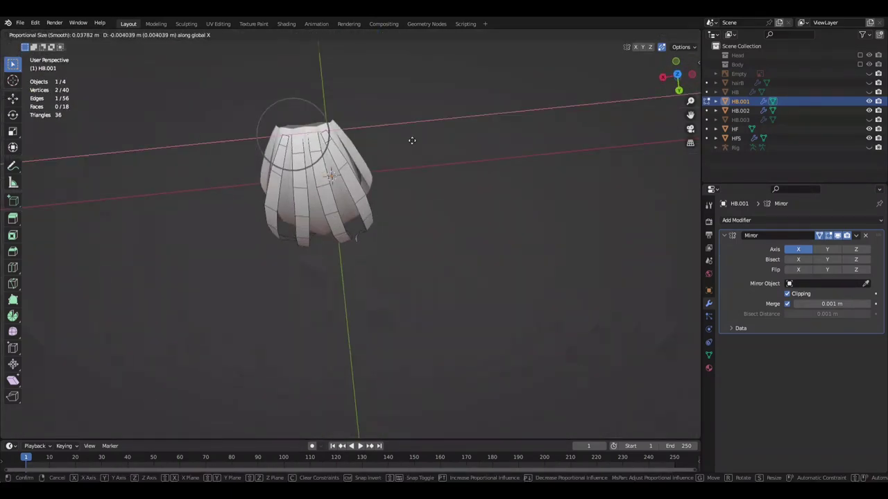
middle_drag(447, 224, 489, 254)
- Duplicate the linked strand layer and shift the new layer along X
key(ctrl+l)
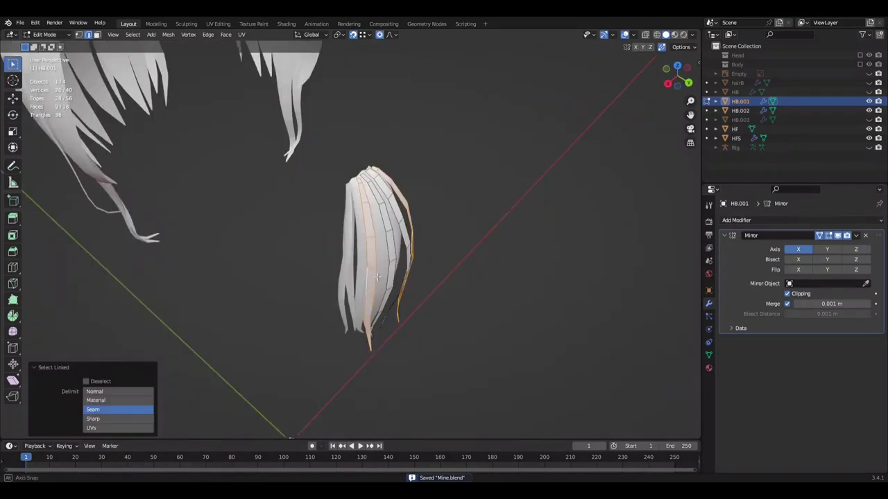
click(470, 219)
key(KP_3)
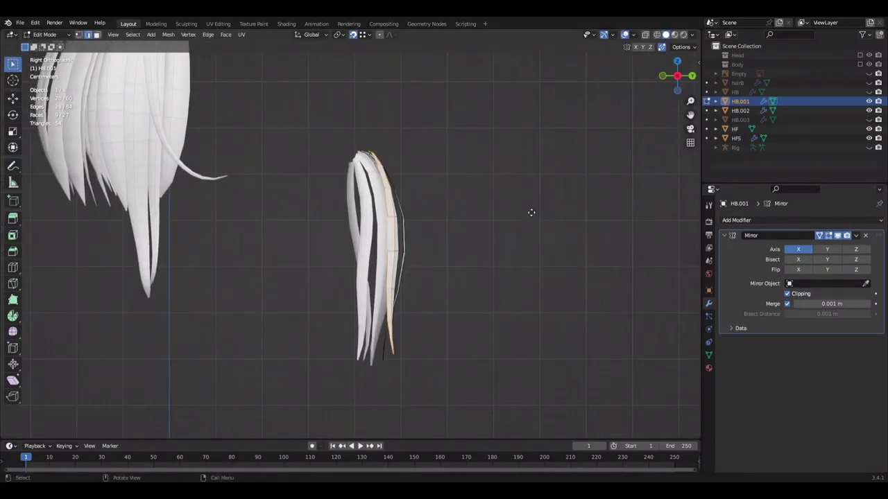
mouse_move(521, 215)
middle_down()
mouse_move(444, 245)
mouse_move(511, 182)
mouse_move(409, 280)
middle_up()
key(g)
key(x)
click(519, 240)
- Grow the selection along the strand and nudge the faces sideways
mouse_move(520, 241)
middle_down()
mouse_move(547, 264)
mouse_move(544, 274)
middle_up()
mouse_move(548, 235)
middle_down()
mouse_move(514, 270)
mouse_move(427, 192)
mouse_move(454, 196)
middle_up()
key(ctrl+KP_Add)
key(g)
key(x)
click(532, 252)
- Lift a path of vertices along the strand on the Z axis
key(Escape)
key(g)
key(z)
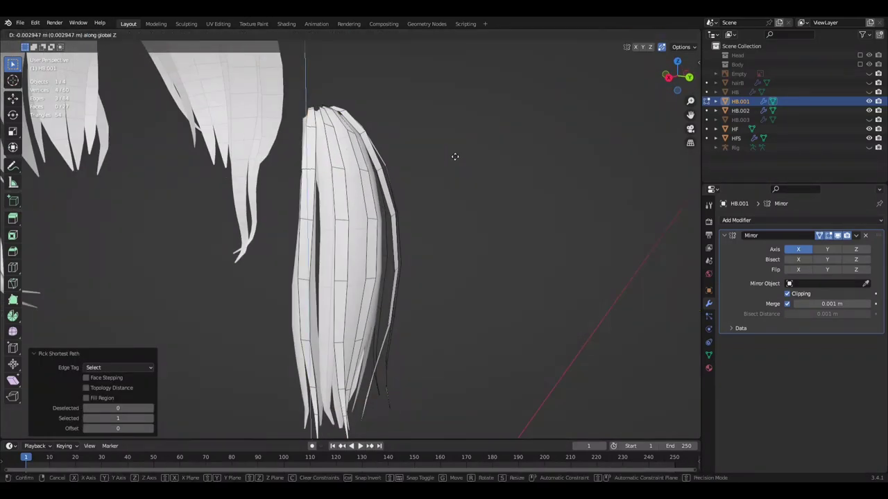
click(311, 135)
mouse_move(436, 139)
middle_down()
mouse_move(389, 174)
mouse_move(416, 208)
mouse_move(388, 222)
middle_up()
- Select two strand-tip vertices, shift them along X, then grow the selection and move it sideways
click(326, 306)
key(g)
key(x)
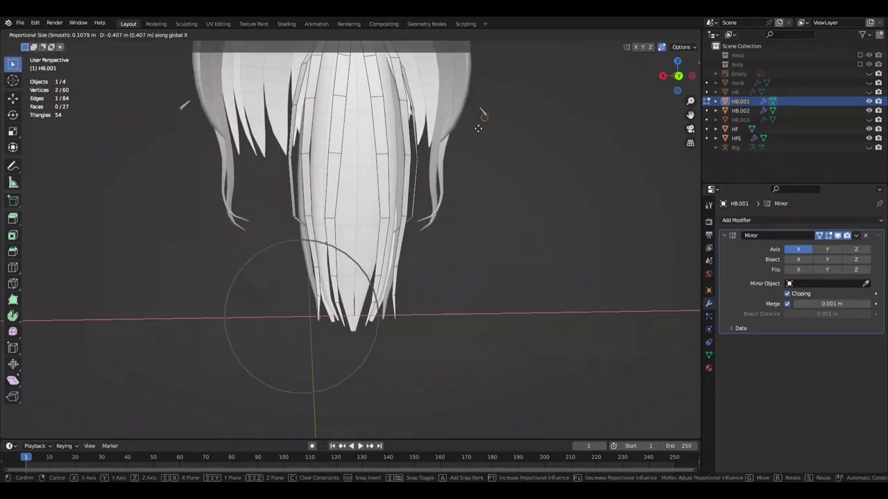
click(513, 264)
scroll(506, 254, down, 3)
key(ctrl+KP_Add)
scroll(489, 259, down, 2)
key(g)
key(x)
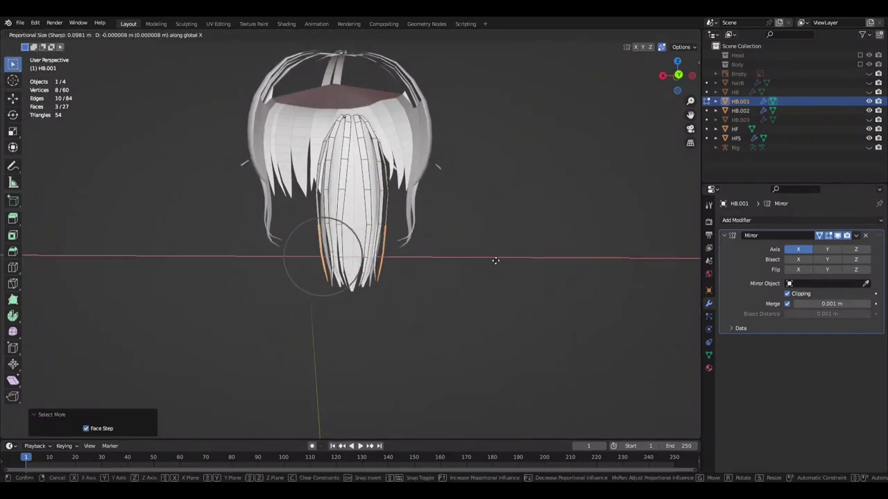
key(g)
click(491, 248)
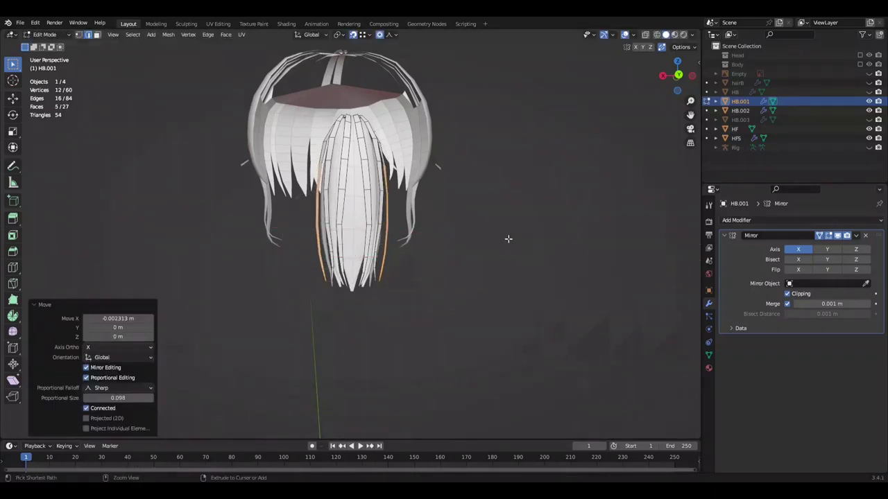
- Save Mine.blend and resume editing the strand mesh
key(Tab)
key(ctrl+s)
mouse_move(476, 266)
middle_down()
mouse_move(360, 219)
mouse_move(436, 194)
mouse_move(452, 159)
mouse_move(441, 226)
mouse_move(462, 360)
middle_up()
key(Tab)
- Rotate the grown face selection and slightly twist the strand around Z, then save
key(ctrl+KP_Add)
click(525, 301)
mouse_move(521, 300)
middle_down()
mouse_move(495, 273)
mouse_move(527, 258)
middle_up()
key(g)
key(y)
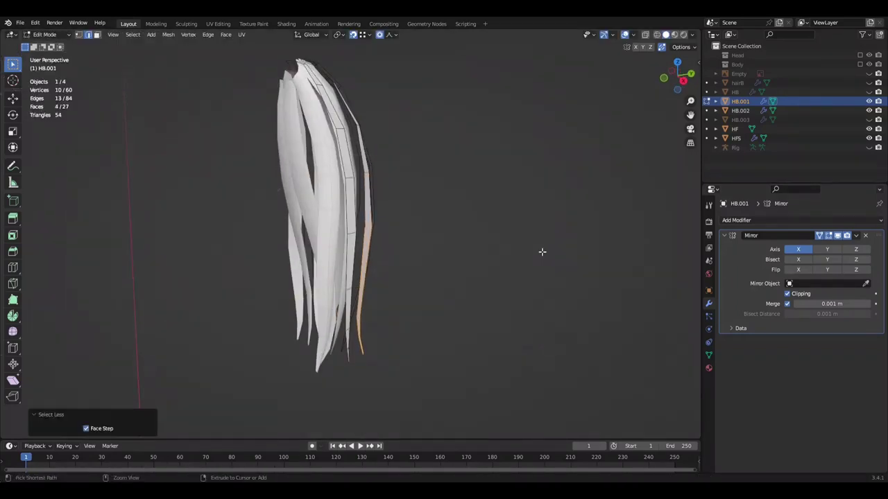
key(Escape)
key(ctrl+KP_Subtract)
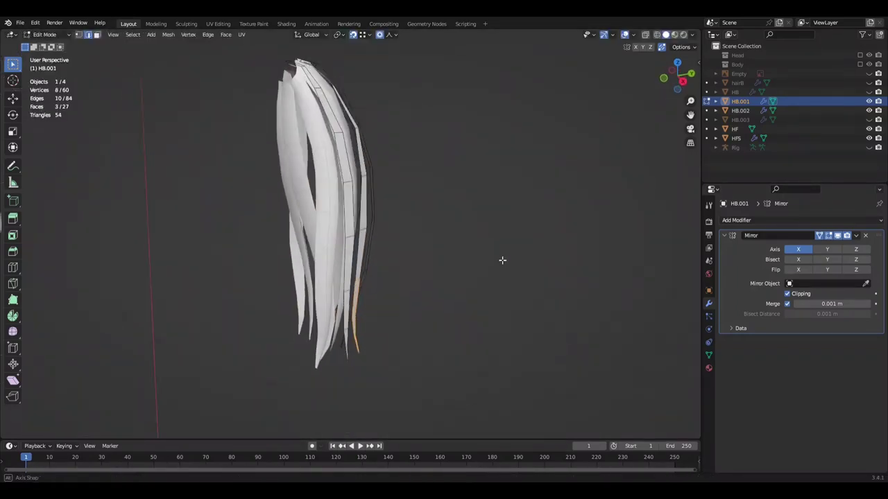
click(465, 143)
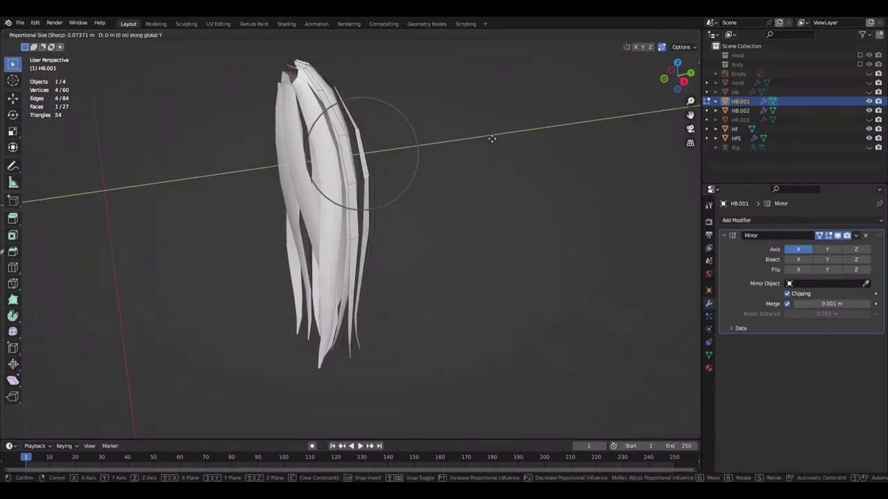
click(491, 139)
key(Tab)
scroll(489, 141, down, 3)
key(ctrl+s)
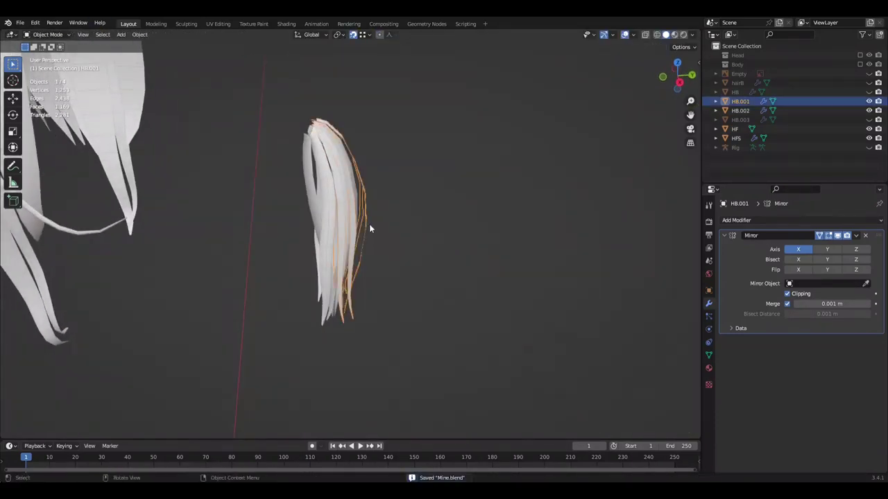
- In right side view, bend the strand with proportional rotations and save Mine.blend
key(Tab)
key(KP_3)
scroll(412, 297, up, 5)
key(r)
click(400, 303)
scroll(338, 161, down, 1)
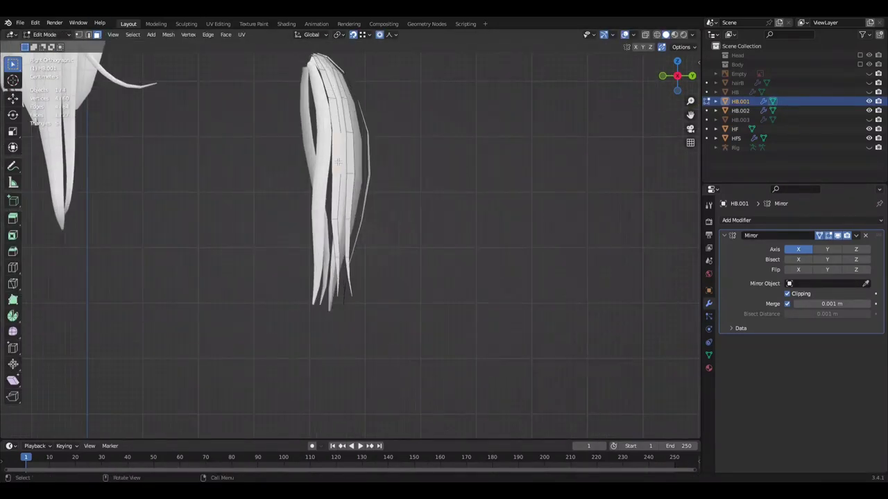
click(465, 143)
scroll(464, 145, up, 3)
key(r)
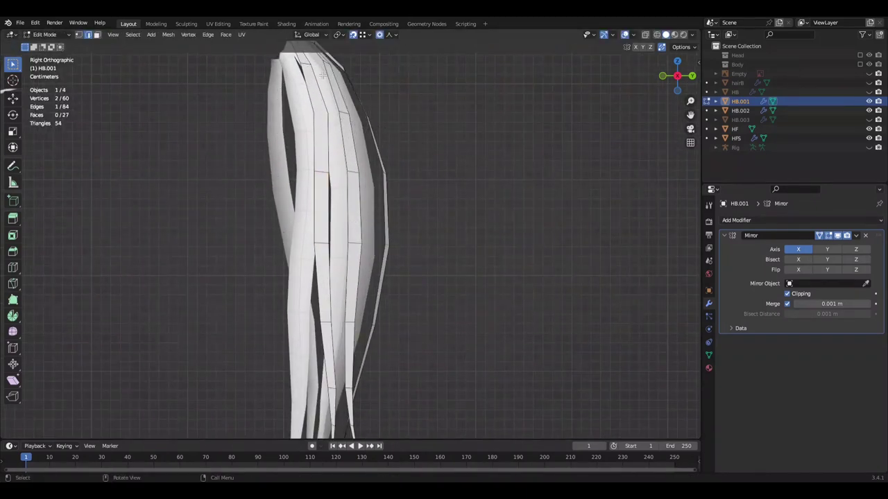
click(430, 185)
key(ctrl+s)
- Shift the outer strands further along Y after discarding two X-axis move attempts
mouse_move(430, 184)
middle_down()
mouse_move(529, 220)
mouse_move(532, 248)
mouse_move(414, 267)
mouse_move(486, 264)
middle_up()
key(g)
key(x)
right_click(531, 247)
key(g)
key(x)
right_click(561, 261)
middle_drag(561, 261, 547, 228)
key(g)
key(y)
click(533, 198)
mouse_move(533, 198)
middle_down()
mouse_move(472, 137)
mouse_move(561, 174)
mouse_move(573, 209)
mouse_move(537, 222)
mouse_move(531, 166)
middle_up()
- Make a proportional move in right side view, then grow the selection
key(KP_3)
key(g)
click(517, 252)
mouse_move(521, 258)
middle_down()
mouse_move(504, 253)
mouse_move(466, 356)
middle_up()
key(ctrl+KP_Add)
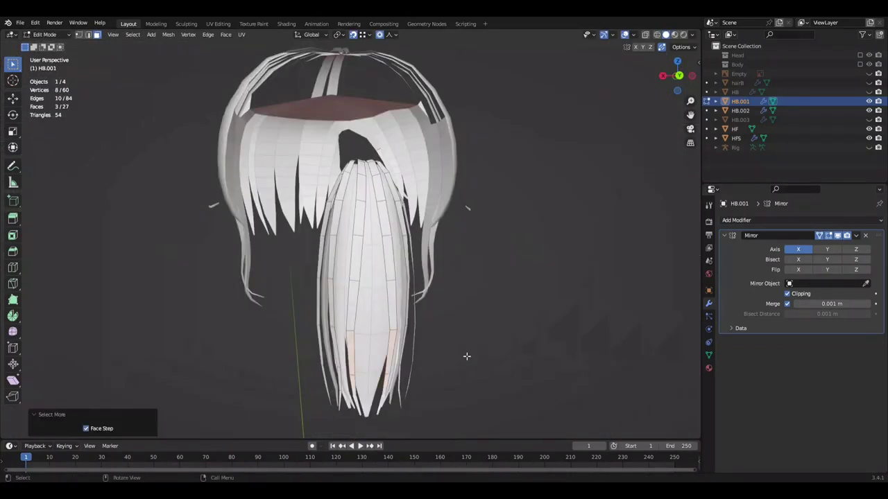
- Duplicate the connected strand layer, offset the copy 0.028 m along Y, and save
key(g)
key(Return)
key(ctrl+s)
key(l)
mouse_move(400, 245)
middle_down()
mouse_move(418, 283)
mouse_move(443, 263)
mouse_move(440, 307)
middle_up()
key(shift+d)
key(y)
click(444, 278)
mouse_move(418, 170)
middle_down()
mouse_move(446, 109)
mouse_move(555, 206)
middle_up()
key(ctrl+s)
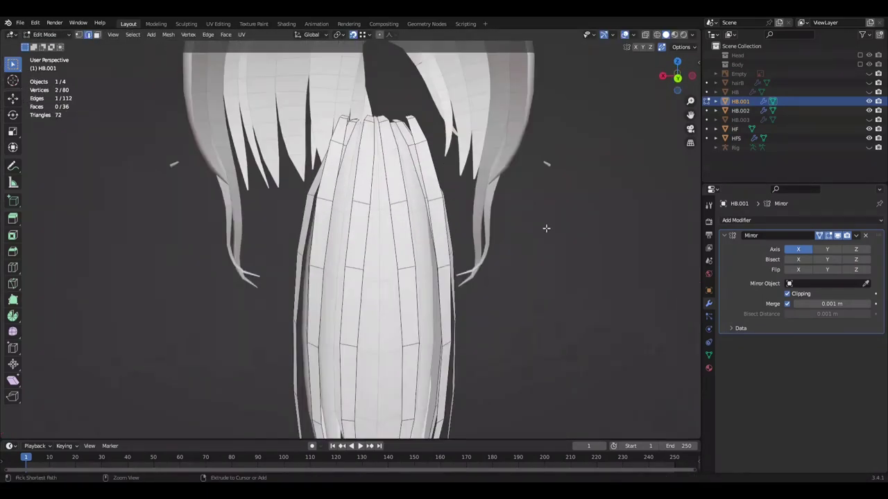
- Reshape the copied strands with proportional moves along Z and X and a rotation
key(g)
key(z)
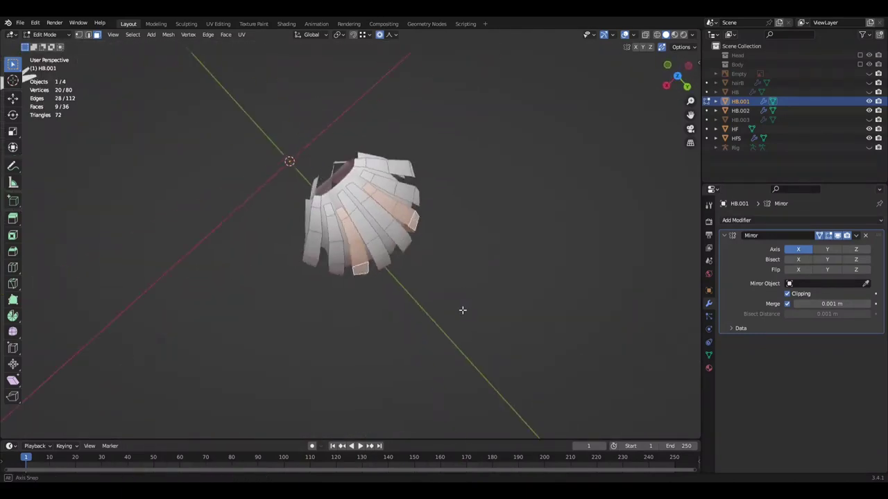
middle_drag(462, 310, 513, 291)
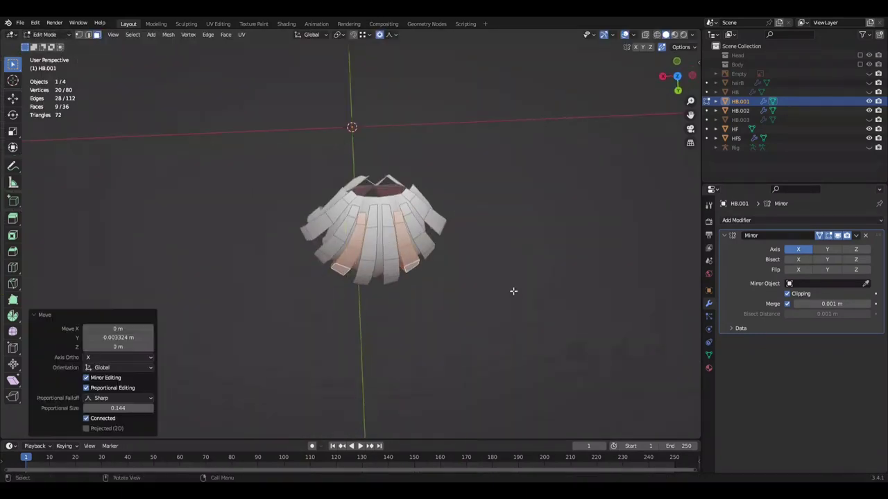
mouse_move(477, 251)
middle_down()
mouse_move(525, 263)
mouse_move(469, 236)
middle_up()
scroll(532, 268, up, 3)
key(g)
key(x)
key(KP_3)
key(r)
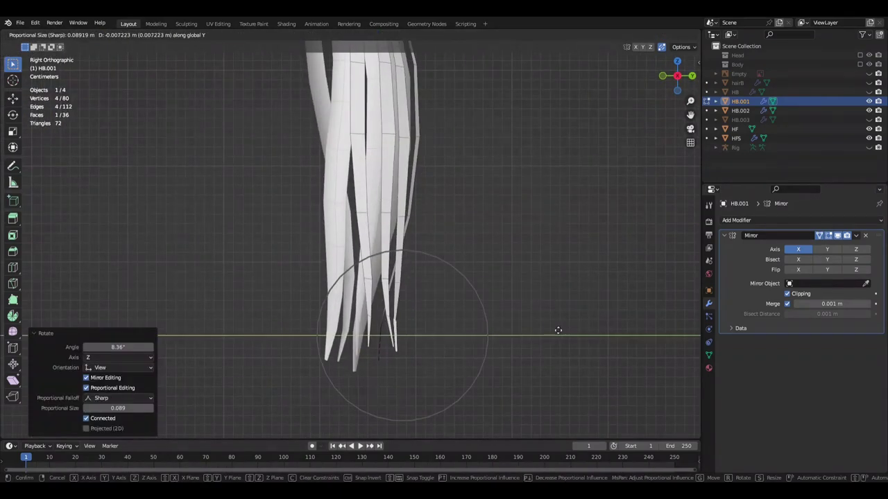
click(557, 330)
- Shift the strands along Y with proportional editing in the right side view
middle_drag(557, 331, 358, 333)
middle_drag(475, 295, 470, 308)
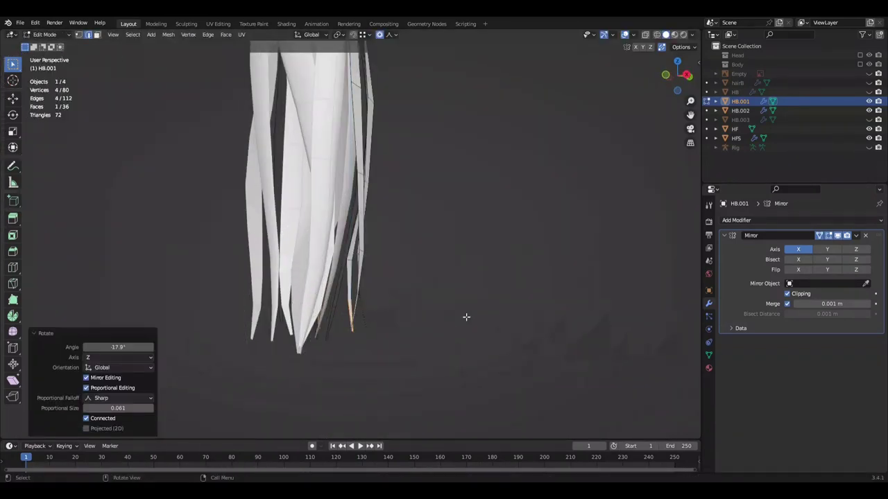
key(KP_3)
key(g)
key(y)
click(462, 301)
mouse_move(461, 301)
middle_down()
mouse_move(529, 284)
mouse_move(523, 273)
mouse_move(575, 267)
middle_up()
- Rotate the two tip vertices around Z, nudge them proportionally, and enlarge them slightly
click(364, 193)
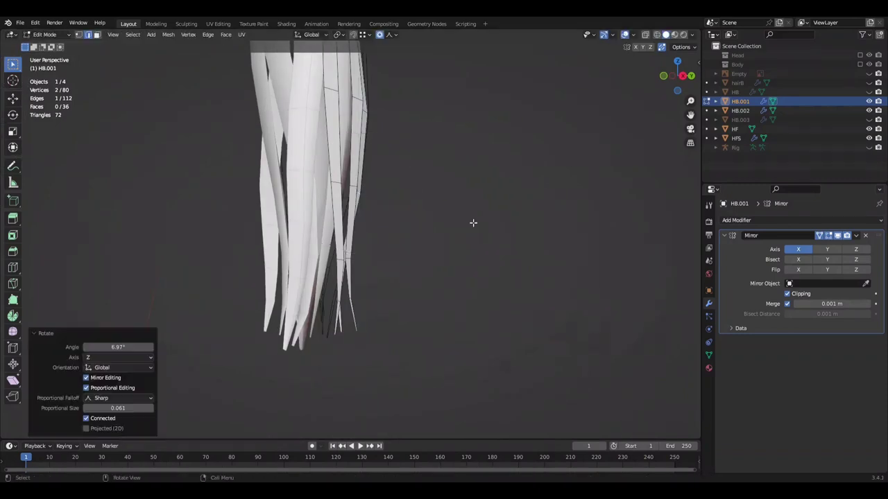
key(r)
key(z)
mouse_move(501, 230)
alt+middle_down()
mouse_move(396, 287)
mouse_move(341, 267)
alt+middle_up()
key(g)
click(402, 298)
key(KP_3)
key(g)
click(368, 317)
middle_drag(368, 317, 420, 243)
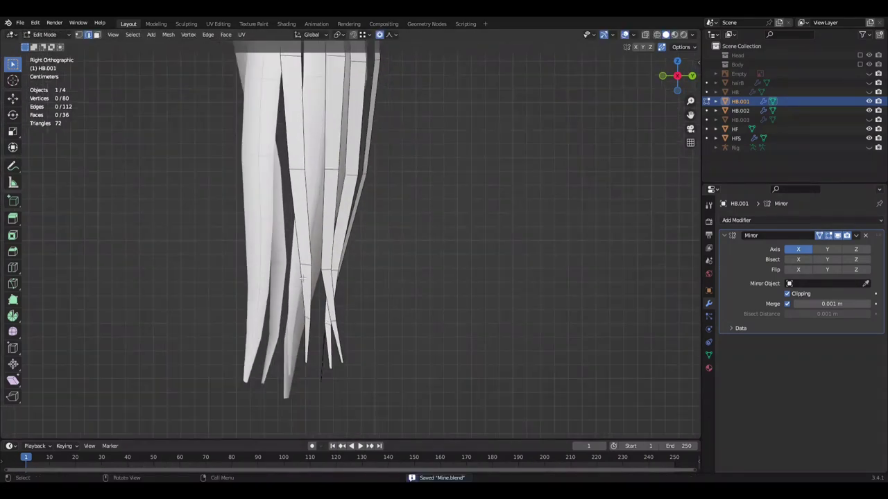
key(s)
click(512, 235)
- Save, then mirror the newest copied strands across global Y
key(ctrl+s)
mouse_move(512, 236)
middle_down()
mouse_move(488, 188)
mouse_move(434, 204)
middle_up()
key(Tab)
key(Tab)
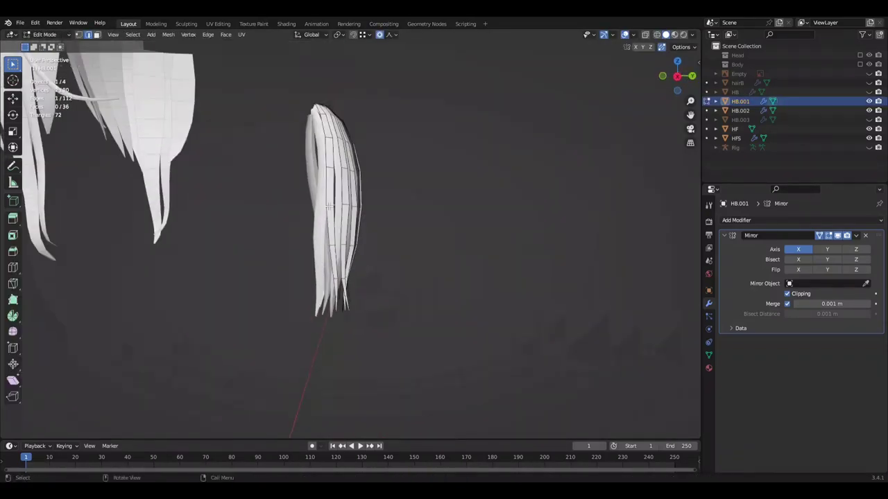
click(168, 34)
click(277, 95)
mouse_move(277, 95)
middle_down()
mouse_move(396, 285)
mouse_move(579, 291)
mouse_move(406, 264)
mouse_move(453, 260)
mouse_move(477, 303)
mouse_move(337, 226)
middle_up()
- Shrink the selection to one strand, nudge it along Y, and save
key(ctrl+s)
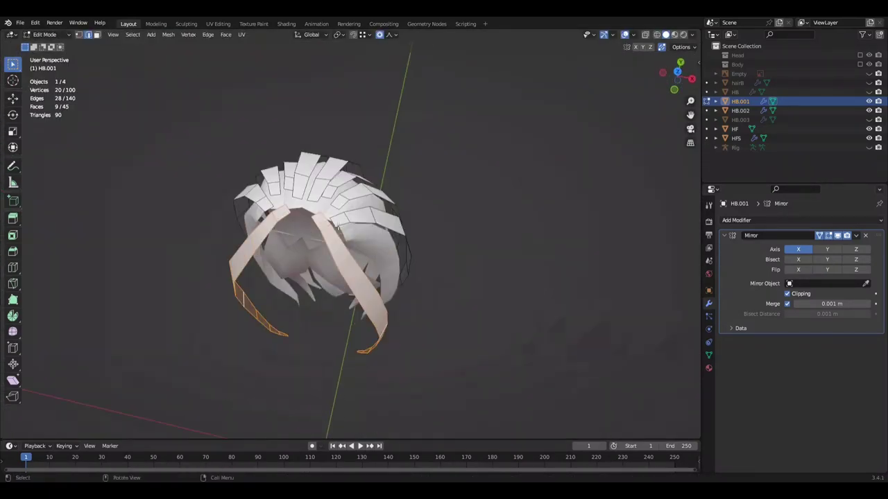
alt+middle_drag(420, 212, 444, 241)
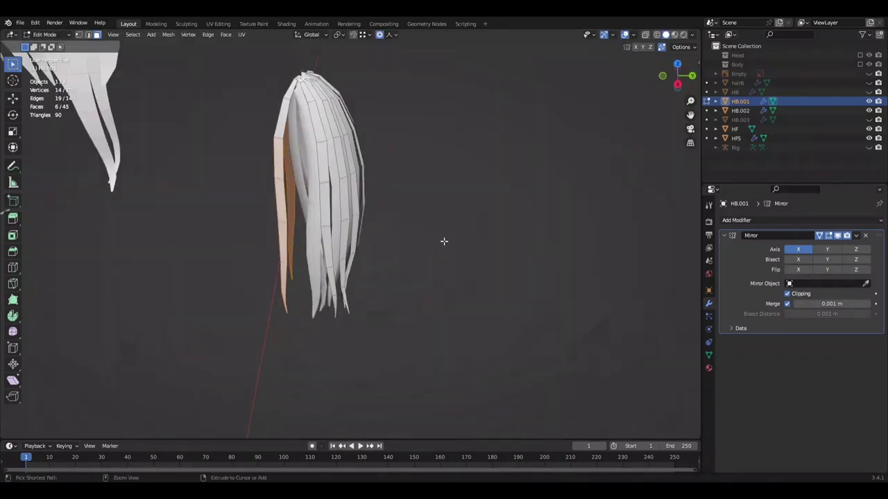
key(ctrl+KP_Subtract)
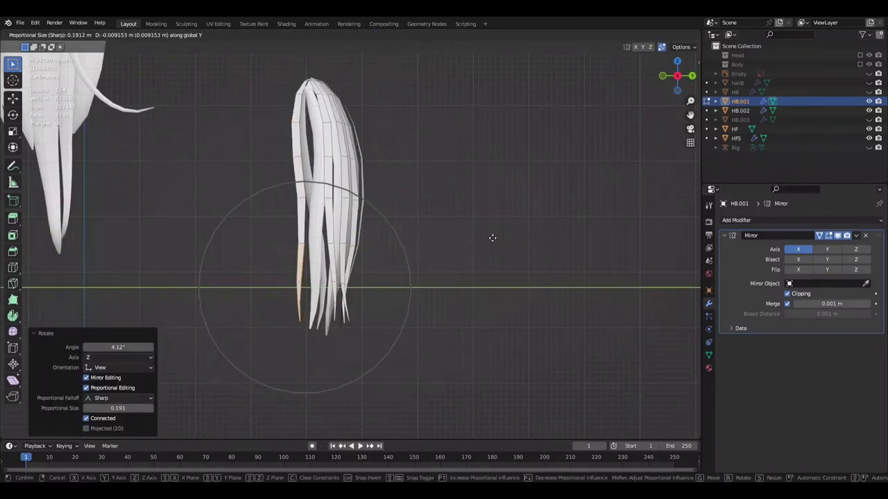
right_click(492, 238)
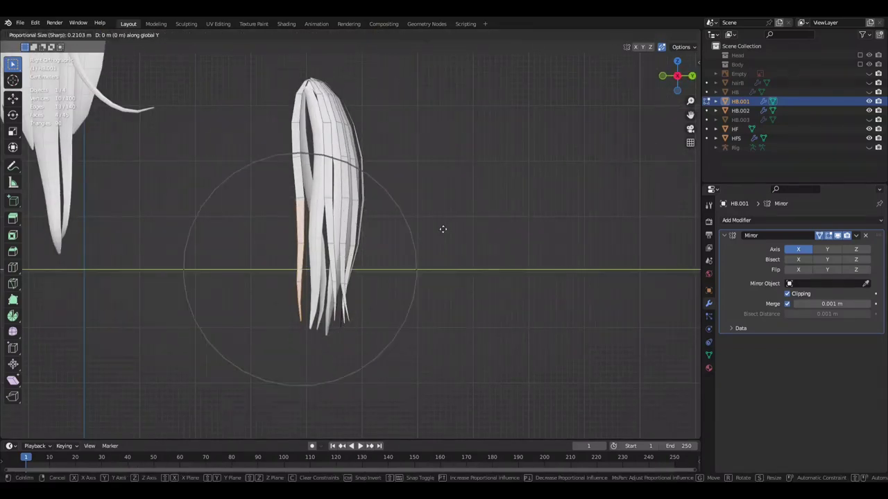
key(y)
click(464, 226)
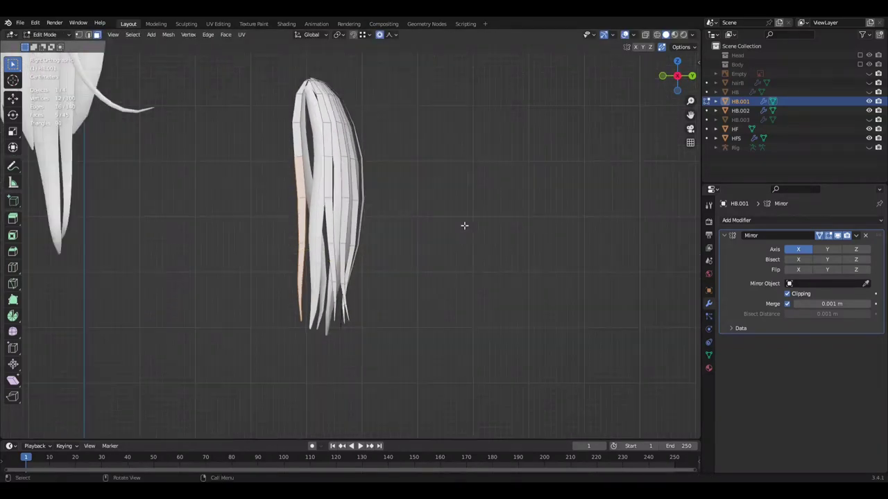
middle_drag(464, 226, 427, 213)
key(ctrl+s)
- Try a Z rotation of the strand, cancel it, and shrink the selection by one ring
key(KP_3)
key(r)
key(z)
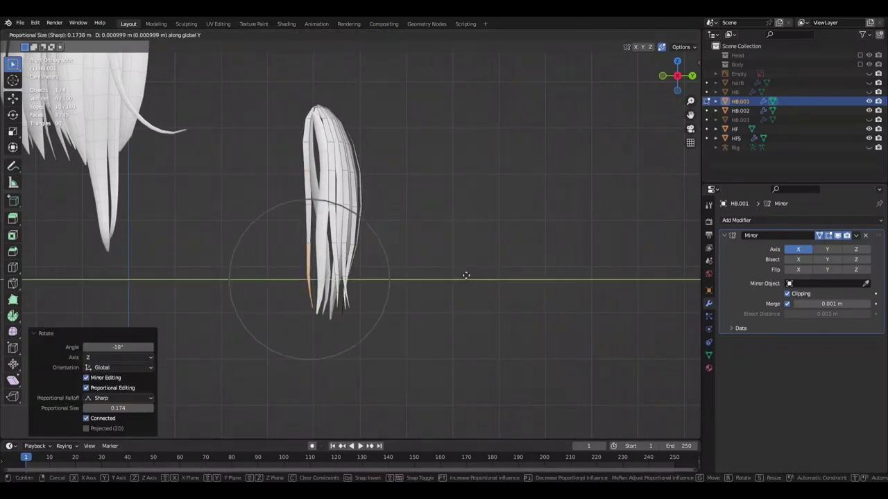
right_click(450, 284)
scroll(440, 290, down, 1)
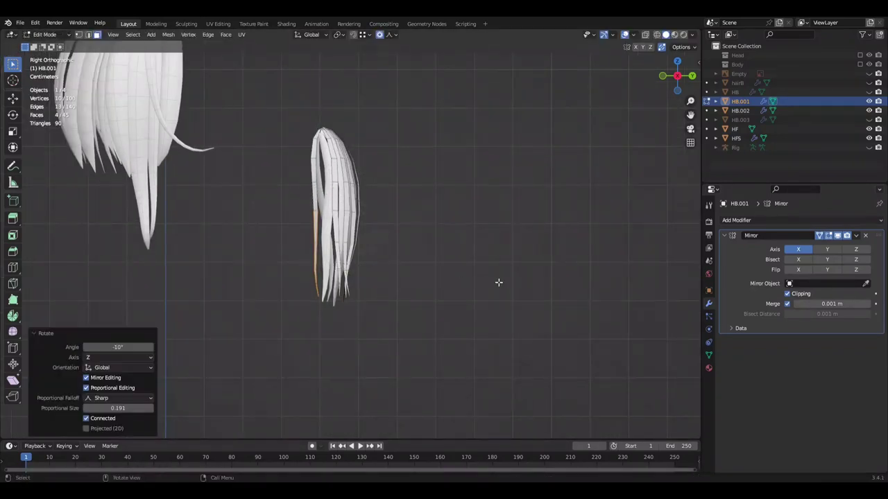
scroll(497, 282, up, 1)
right_click(510, 258)
scroll(510, 258, down, 1)
scroll(506, 259, down, 1)
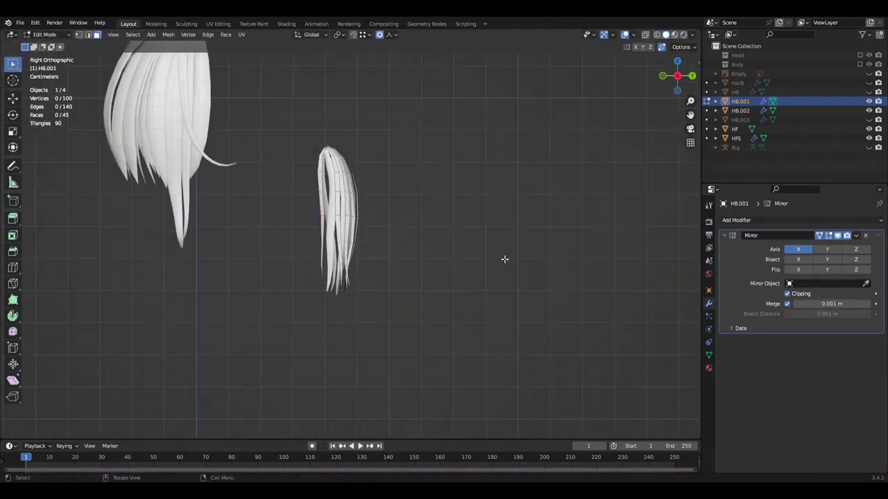
scroll(472, 263, up, 1)
key(ctrl+KP_Subtract)
right_click(461, 270)
scroll(474, 265, down, 1)
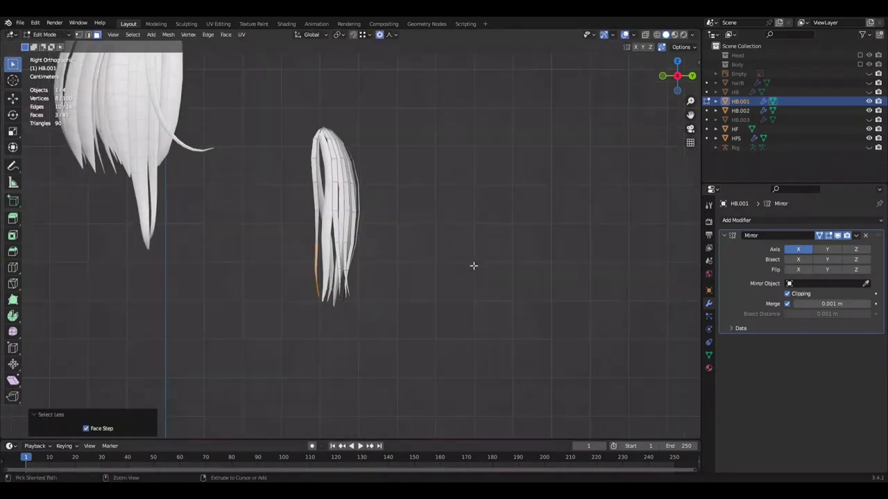
- Move the strand vertices along X with proportional editing and save
middle_drag(474, 266, 460, 283)
key(g)
key(x)
click(464, 287)
scroll(464, 288, up, 1)
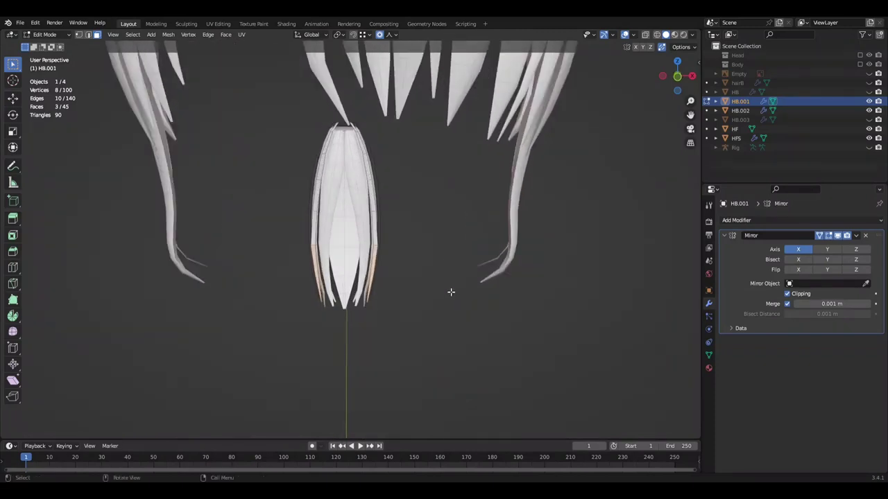
key(g)
key(x)
right_click(422, 170)
mouse_move(423, 170)
middle_down()
mouse_move(305, 215)
mouse_move(456, 220)
middle_up()
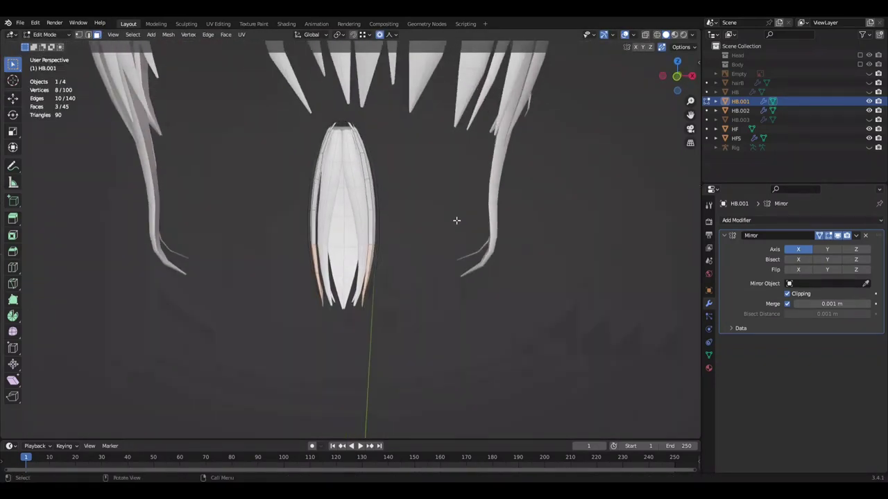
click(573, 250)
mouse_move(576, 245)
middle_down()
mouse_move(440, 232)
mouse_move(402, 182)
middle_up()
click(483, 241)
key(ctrl+s)
- Rotate the selected vertices, offset them -0.01 along Y, and select a few strip vertices
key(r)
click(345, 210)
mouse_move(421, 267)
middle_down()
mouse_move(402, 208)
mouse_move(485, 225)
mouse_move(464, 270)
middle_up()
key(Return)
mouse_move(186, 332)
middle_down()
mouse_move(539, 266)
mouse_move(409, 244)
mouse_move(524, 242)
middle_up()
click(488, 156)
- Nudge the selected strip vertices slightly along X
click(505, 222)
key(g)
key(x)
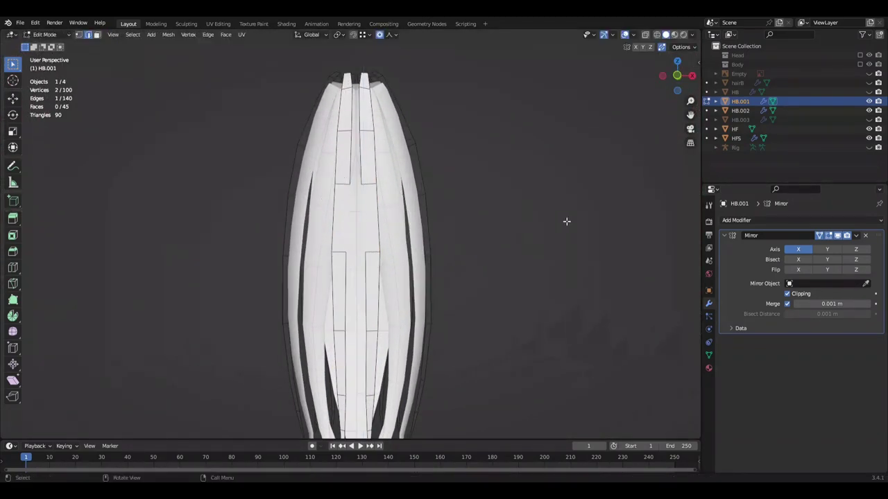
key(g)
key(x)
click(516, 248)
middle_drag(516, 248, 436, 268)
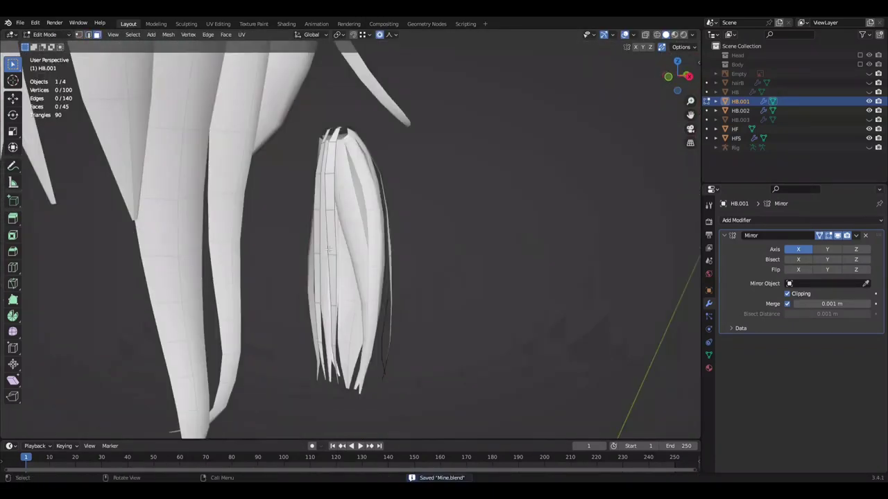
- Move the vertices proportionally along Y, discarding two further Y moves
key(g)
key(y)
click(371, 277)
key(KP_3)
key(g)
key(y)
key(Escape)
key(g)
key(y)
key(Escape)
middle_drag(460, 270, 425, 259)
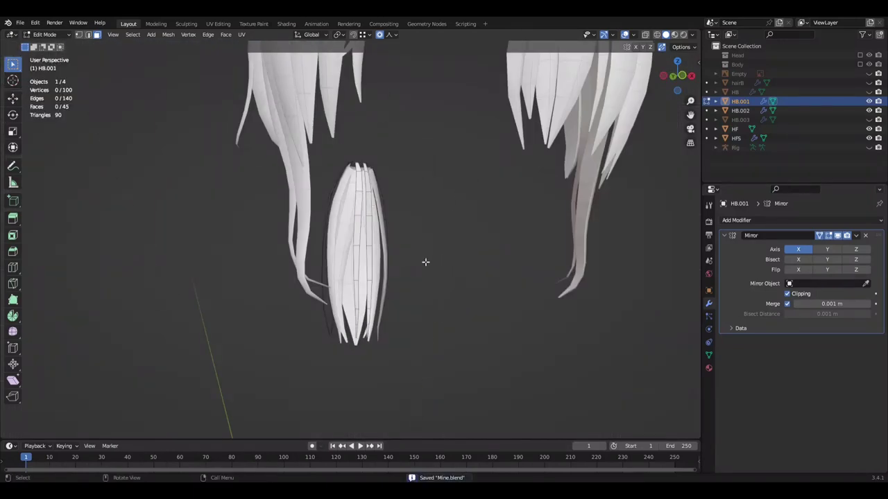
- Duplicate a connected strip, offset it along X and Y, and save
key(ctrl+l)
key(shift+d)
key(x)
click(438, 370)
key(r)
key(z)
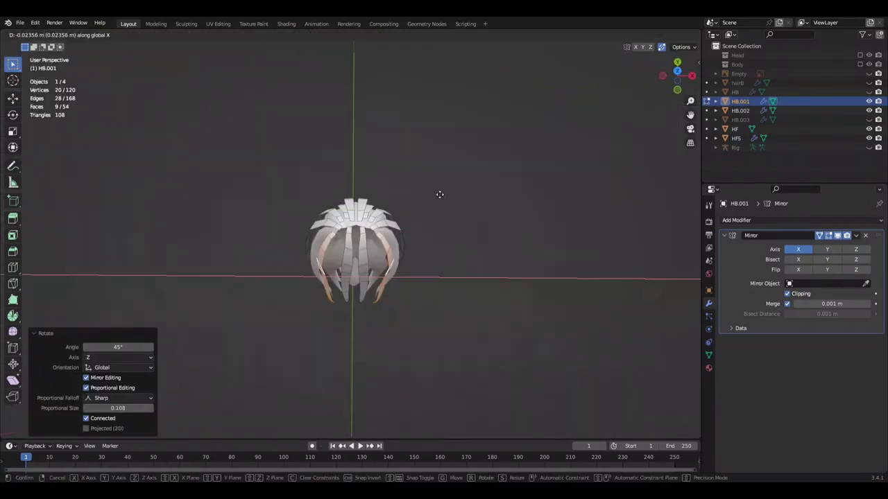
click(440, 194)
middle_drag(440, 194, 370, 149)
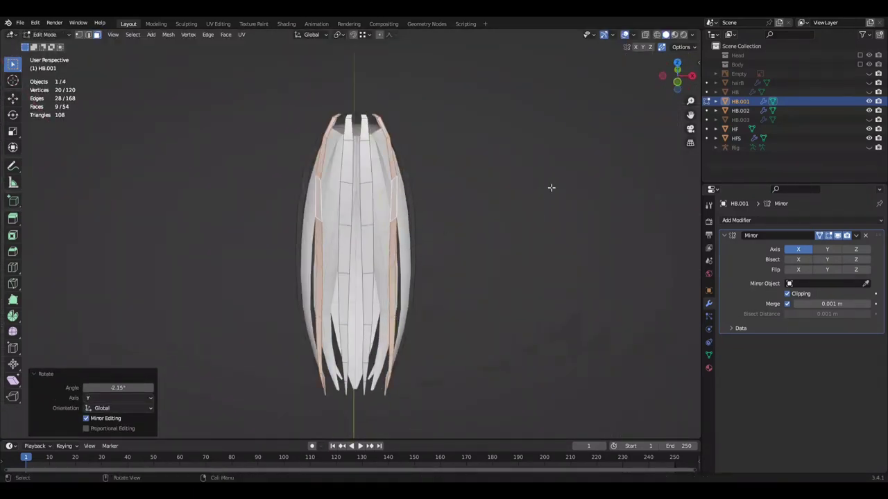
key(Escape)
mouse_move(557, 185)
middle_down()
mouse_move(527, 251)
mouse_move(458, 175)
mouse_move(524, 153)
mouse_move(478, 214)
mouse_move(390, 269)
middle_up()
click(487, 244)
click(501, 185)
key(ctrl+s)
- Tilt the strip slightly, shift it along X, then return to Object Mode and save
mouse_move(497, 212)
middle_down()
mouse_move(520, 210)
mouse_move(527, 143)
mouse_move(439, 229)
middle_up()
key(r)
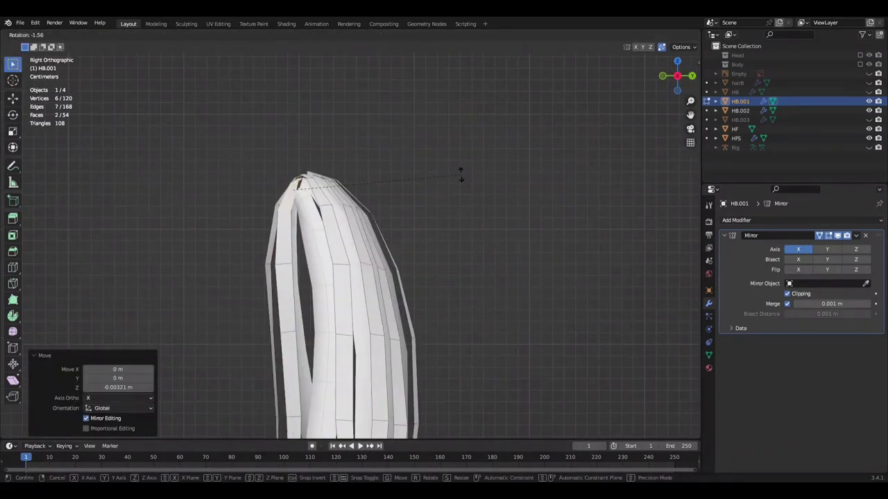
click(458, 178)
middle_drag(457, 178, 470, 268)
key(g)
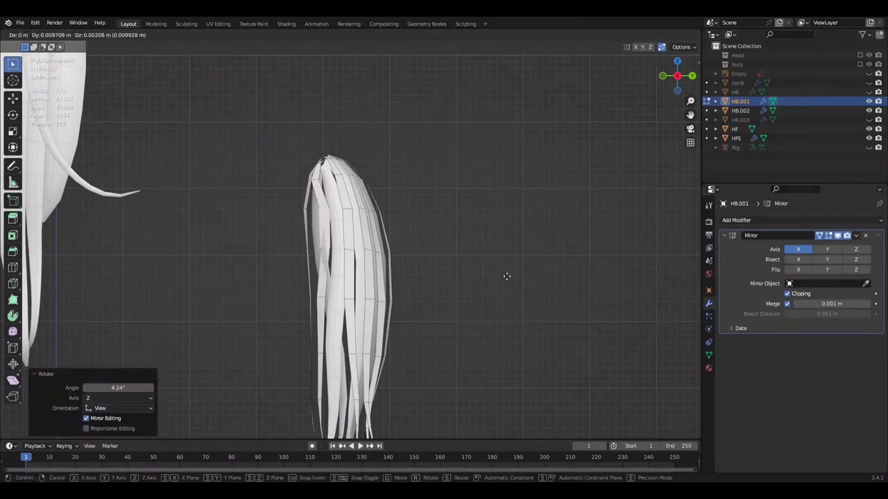
mouse_move(372, 271)
middle_down()
mouse_move(531, 284)
mouse_move(432, 301)
middle_up()
key(g)
key(x)
click(430, 298)
key(Tab)
key(KP_3)
key(ctrl+s)
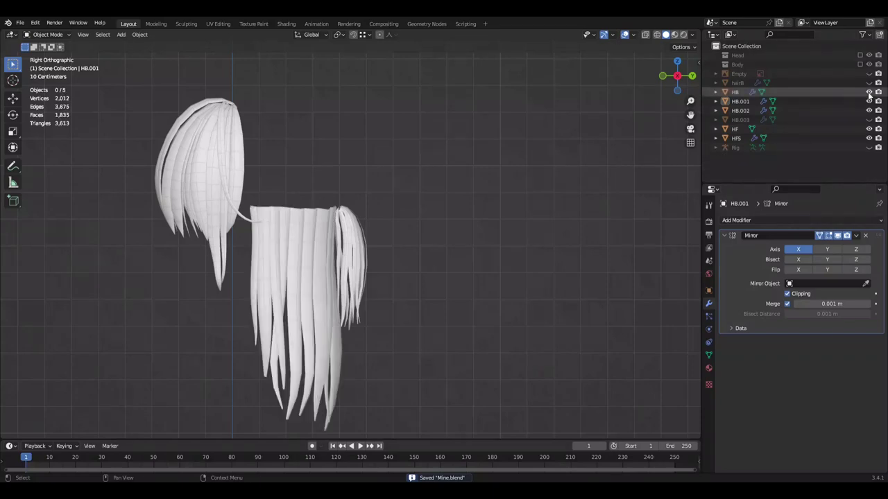
- Put the HB.001 hair bundle in Edit Mode, seen from the right side, and save
click(347, 236)
mouse_move(347, 236)
middle_down()
mouse_move(332, 230)
mouse_move(304, 260)
middle_up()
key(Tab)
mouse_move(228, 264)
alt+middle_down()
mouse_move(452, 256)
mouse_move(283, 224)
mouse_move(485, 229)
alt+middle_up()
click(493, 241)
key(ctrl+s)
- Lower the HB.001 bundle's vertices along the Z axis
scroll(535, 243, up, 3)
key(r)
right_click(534, 243)
mouse_move(534, 243)
middle_down()
mouse_move(576, 242)
mouse_move(541, 222)
mouse_move(486, 231)
mouse_move(204, 212)
mouse_move(478, 201)
middle_up()
key(g)
key(z)
click(568, 215)
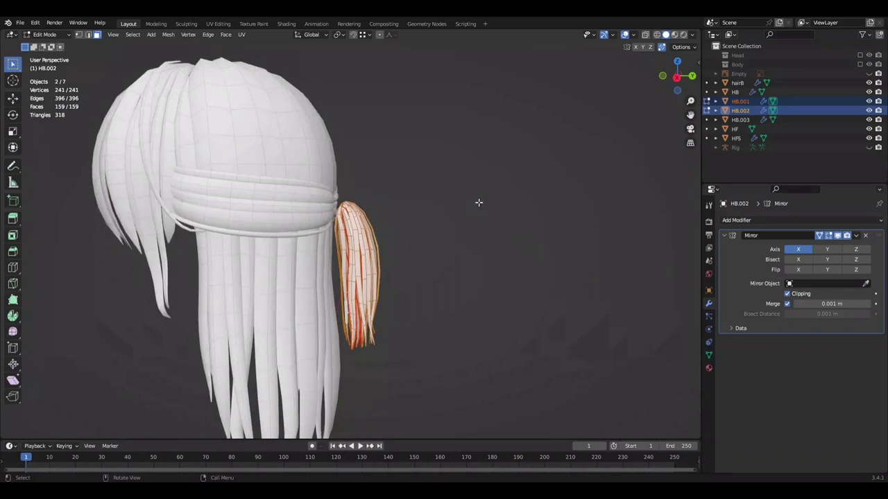
- Return to Object Mode and unhide the head and body with Alt+H
key(Tab)
scroll(527, 243, down, 4)
middle_drag(578, 276, 624, 263)
key(ctrl+s)
key(alt+h)
middle_drag(417, 341, 401, 262)
- Split a strand off the HB back hair as HB.004 and mark its edges sharp
click(334, 281)
key(shift+d)
key(Escape)
key(Tab)
middle_drag(334, 281, 486, 227)
key(2)
key(ctrl+e)
click(594, 394)
- Move the whole HB.004 strand back along Y and tilt it -26.4° behind the ear
mouse_move(527, 274)
middle_down()
mouse_move(457, 267)
mouse_move(561, 279)
mouse_move(541, 283)
mouse_move(527, 264)
mouse_move(551, 311)
middle_up()
key(a)
key(g)
key(y)
click(560, 279)
key(ctrl+s)
key(KP_3)
key(r)
mouse_move(495, 403)
middle_down()
mouse_move(535, 337)
mouse_move(513, 323)
mouse_move(528, 262)
mouse_move(462, 259)
mouse_move(485, 236)
mouse_move(481, 216)
mouse_move(573, 262)
mouse_move(561, 273)
mouse_move(785, 180)
middle_up()
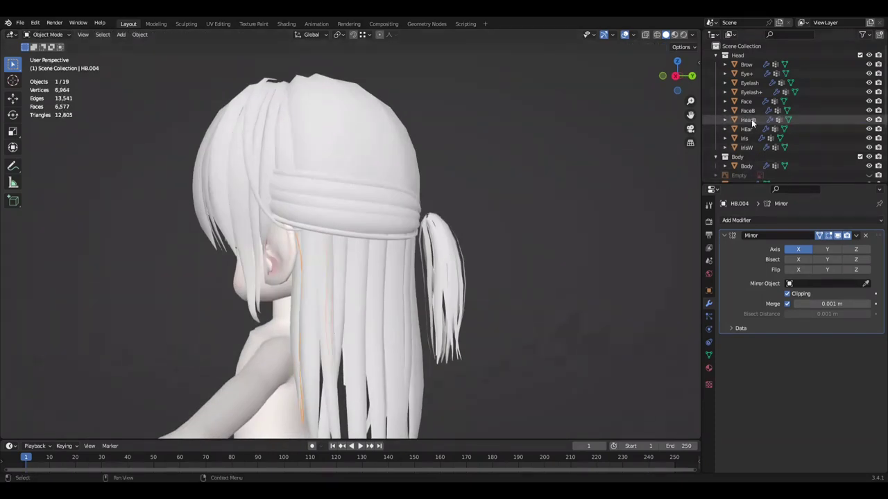
- Hide HeadB, then tilt the strand 17.2° around Z and shift it along Y
key(Delete)
key(Tab)
mouse_move(339, 366)
middle_down()
mouse_move(527, 312)
mouse_move(560, 312)
mouse_move(490, 238)
mouse_move(614, 270)
mouse_move(596, 222)
mouse_move(545, 208)
mouse_move(455, 224)
mouse_move(557, 256)
mouse_move(590, 245)
middle_up()
key(r)
key(z)
click(547, 312)
key(g)
key(y)
click(596, 222)
scroll(590, 245, up, 3)
click(590, 246)
- Separate another connected strip of the HB back hair into its own object
key(g)
key(x)
click(617, 203)
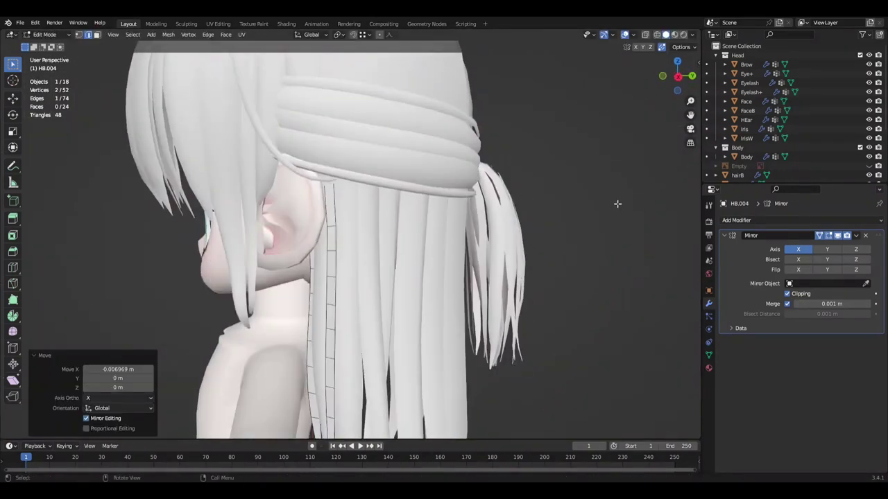
middle_drag(617, 203, 525, 350)
right_click(548, 313)
click(517, 402)
key(ctrl+s)
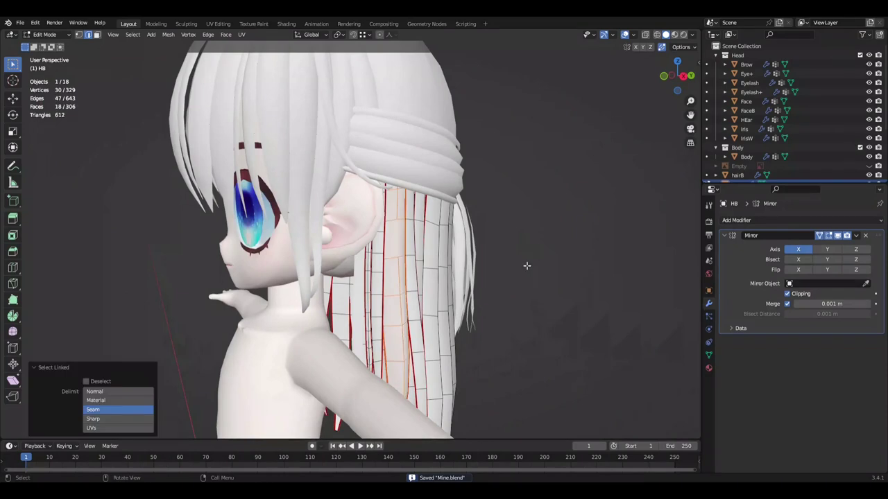
key(p)
click(527, 266)
key(Tab)
- Narrow the HB.004 strand along X, slide it along X, and save
middle_drag(526, 265, 369, 338)
key(s)
key(x)
click(520, 301)
mouse_move(521, 301)
middle_down()
mouse_move(494, 297)
mouse_move(527, 284)
mouse_move(554, 296)
middle_up()
key(g)
key(x)
click(543, 281)
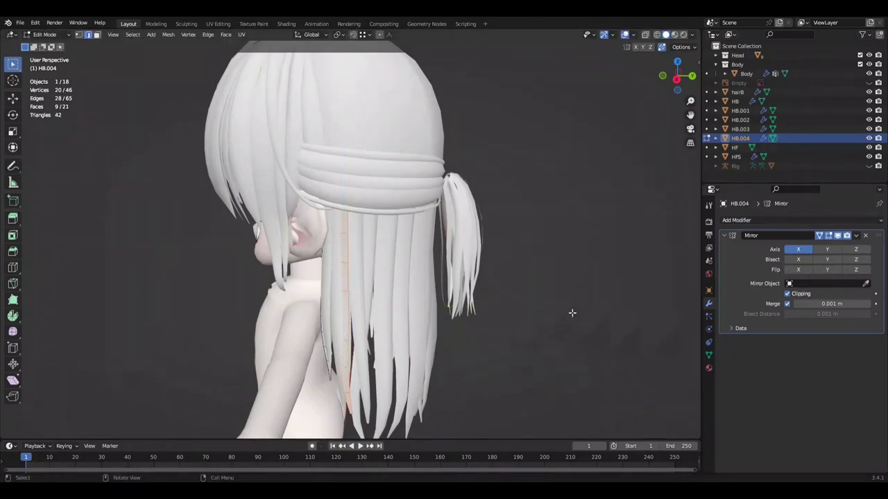
click(582, 300)
key(Tab)
mouse_move(582, 300)
middle_down()
mouse_move(565, 231)
mouse_move(620, 244)
mouse_move(551, 292)
middle_up()
key(ctrl+s)
- Shift the HB.004 strand along Y toward the back of the head and save
key(Tab)
mouse_move(622, 283)
middle_down()
mouse_move(514, 299)
mouse_move(578, 189)
middle_up()
scroll(578, 189, up, 3)
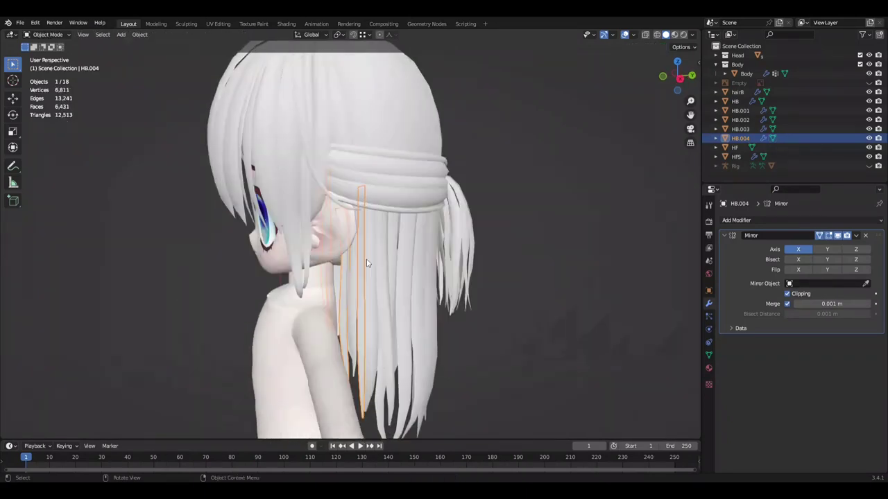
key(Tab)
key(g)
key(y)
click(558, 244)
mouse_move(601, 198)
middle_down()
mouse_move(576, 186)
mouse_move(587, 254)
mouse_move(564, 168)
mouse_move(580, 210)
mouse_move(569, 249)
middle_up()
key(ctrl+s)
key(Tab)
- Inspect the HFS hair strand in Edit Mode up close near the ear, toggling see-through
click(324, 269)
key(Tab)
key(alt+z)
scroll(360, 196, up, 2)
click(638, 35)
mouse_move(485, 167)
middle_down()
mouse_move(539, 210)
mouse_move(521, 249)
mouse_move(499, 242)
mouse_move(525, 240)
mouse_move(470, 270)
mouse_move(418, 381)
mouse_move(455, 308)
mouse_move(413, 297)
middle_up()
key(ctrl+s)
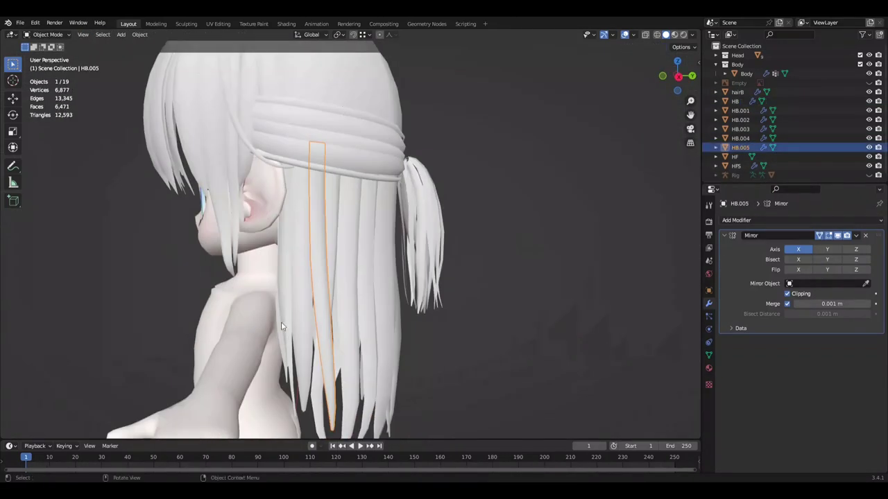
- Scale a connected back-hair strip along X, slide it along X, and save
middle_drag(344, 313, 416, 264)
key(l)
key(s)
key(x)
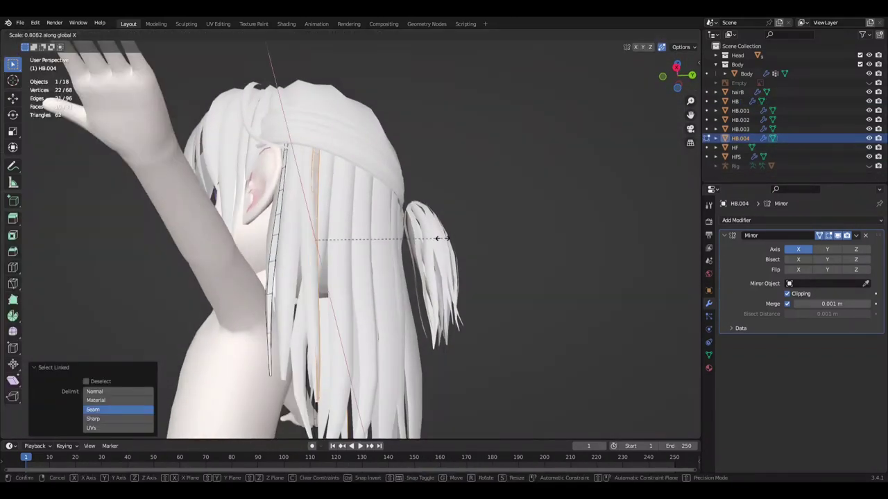
key(r)
key(y)
key(Return)
mouse_move(558, 168)
middle_down()
mouse_move(546, 184)
mouse_move(580, 143)
mouse_move(589, 212)
mouse_move(389, 222)
mouse_move(477, 259)
mouse_move(174, 66)
mouse_move(317, 307)
middle_up()
key(g)
key(x)
click(565, 209)
key(ctrl+s)
- Select a face of the strip and grow the selection in right side view
key(3)
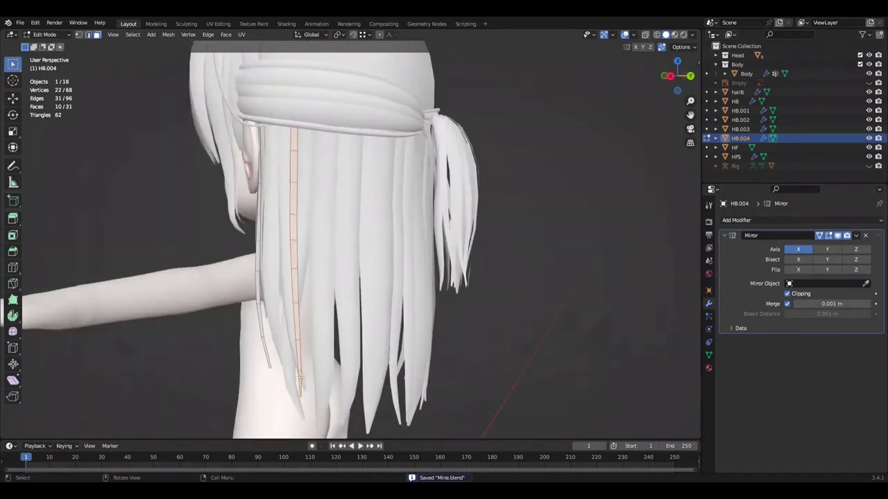
click(317, 307)
mouse_move(531, 247)
middle_down()
mouse_move(396, 372)
mouse_move(479, 307)
middle_up()
key(KP_3)
key(r)
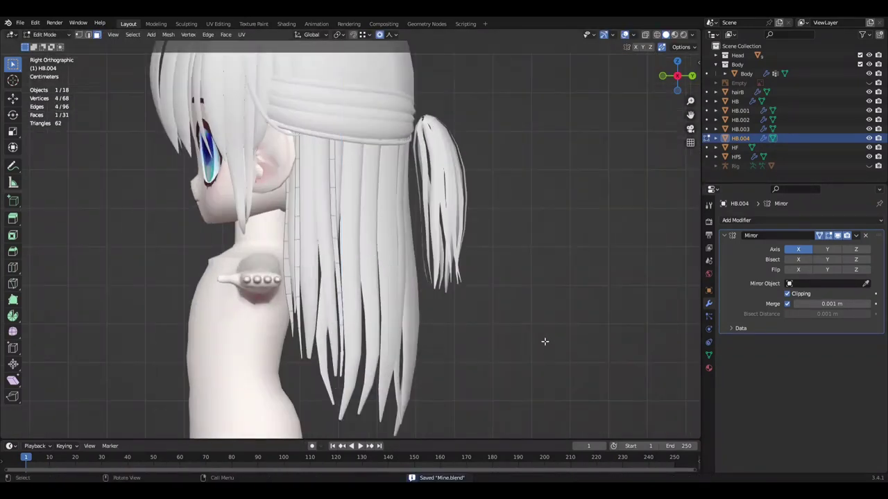
scroll(539, 352, down, 2)
key(ctrl+KP_Add)
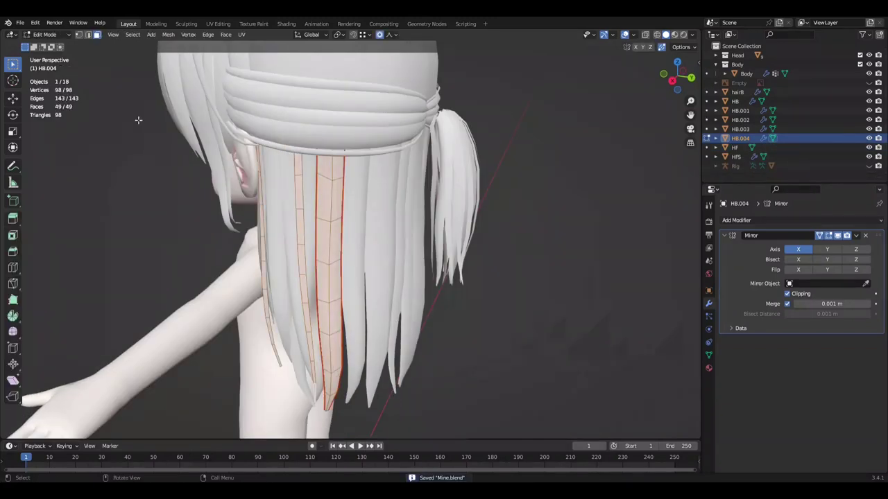
- Mark the selected HB.004 edges sharp and scale the connected strips
key(2)
key(ctrl+e)
click(509, 389)
key(l)
middle_drag(459, 300, 516, 84)
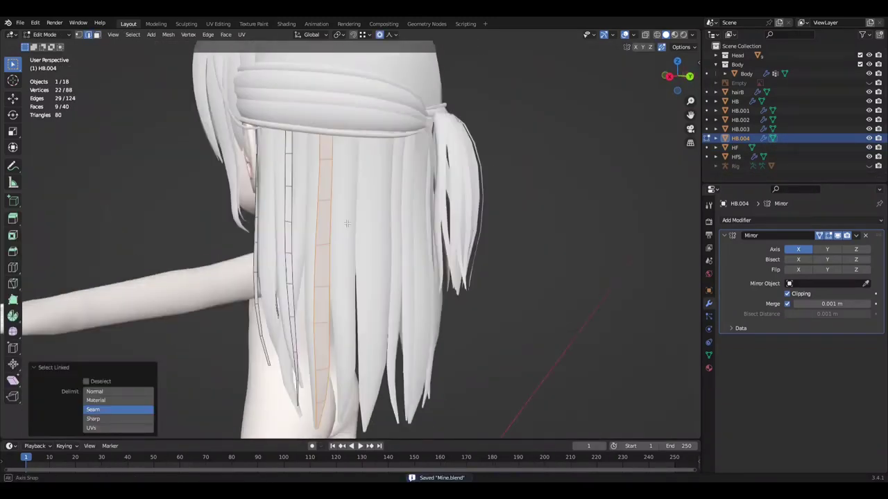
key(s)
key(BackSpace)
key(BackSpace)
click(583, 157)
middle_drag(582, 158, 467, 250)
- Rotate two strip vertices around Z and nudge them along Y with proportional editing
key(r)
key(z)
click(601, 158)
scroll(467, 250, down, 3)
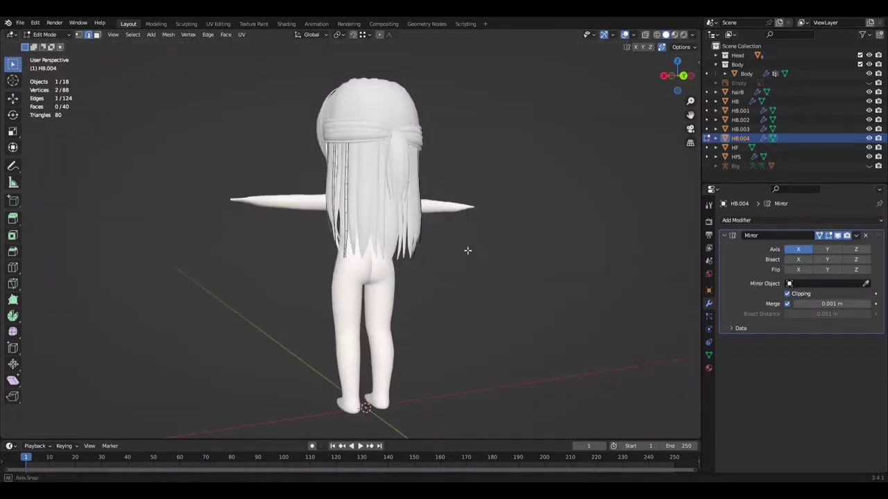
scroll(468, 249, up, 4)
key(r)
key(z)
click(571, 215)
key(KP_3)
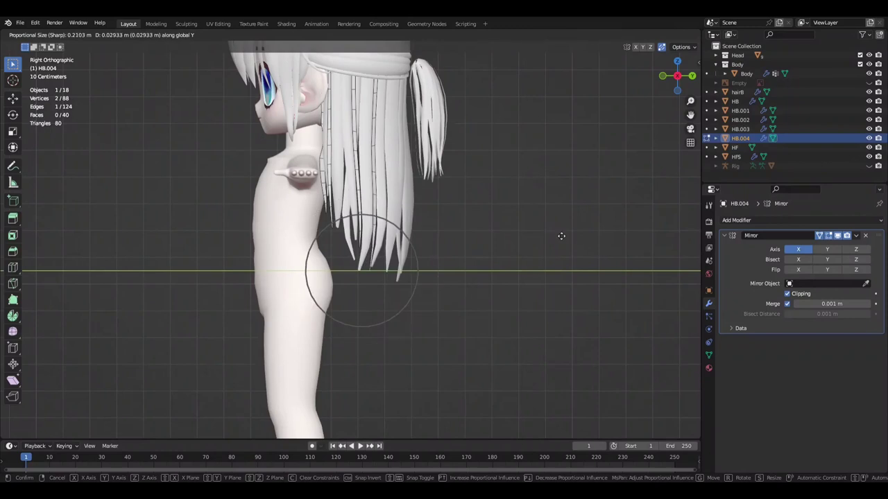
click(561, 236)
- Slide the selected strand sideways along X, save, and leave Edit Mode on HB.004
middle_drag(527, 251, 604, 268)
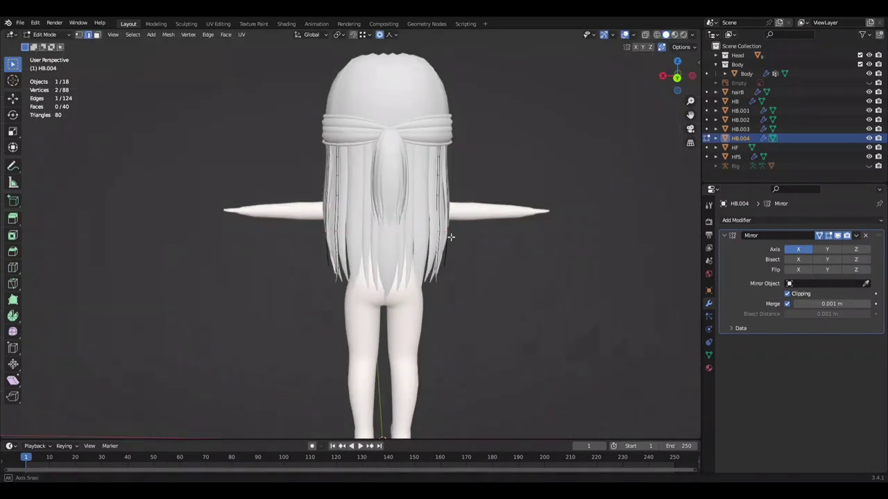
scroll(337, 247, up, 2)
key(g)
key(x)
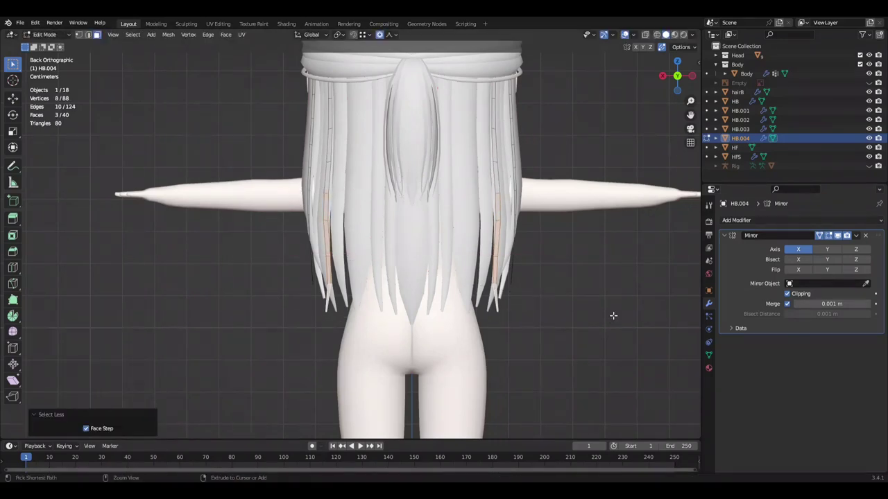
click(613, 303)
mouse_move(613, 304)
middle_down()
mouse_move(559, 291)
mouse_move(387, 293)
middle_up()
key(ctrl+s)
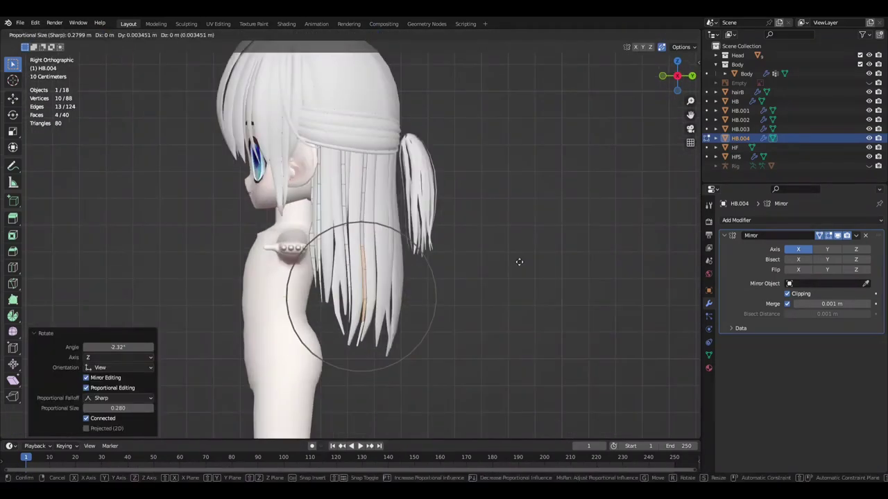
key(Tab)
mouse_move(569, 271)
middle_down()
mouse_move(268, 291)
mouse_move(510, 290)
mouse_move(328, 250)
mouse_move(513, 253)
middle_up()
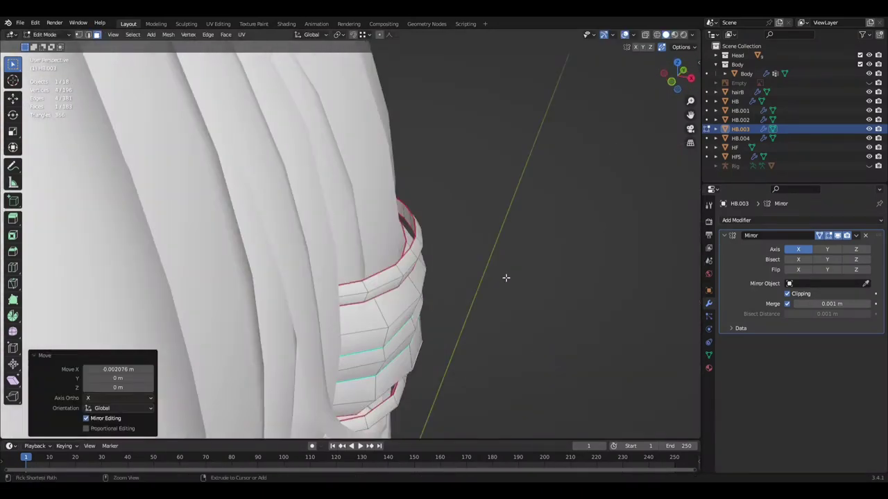
- Duplicate the selected HB back-hair strands and join the copy into HB.004
middle_drag(506, 277, 491, 276)
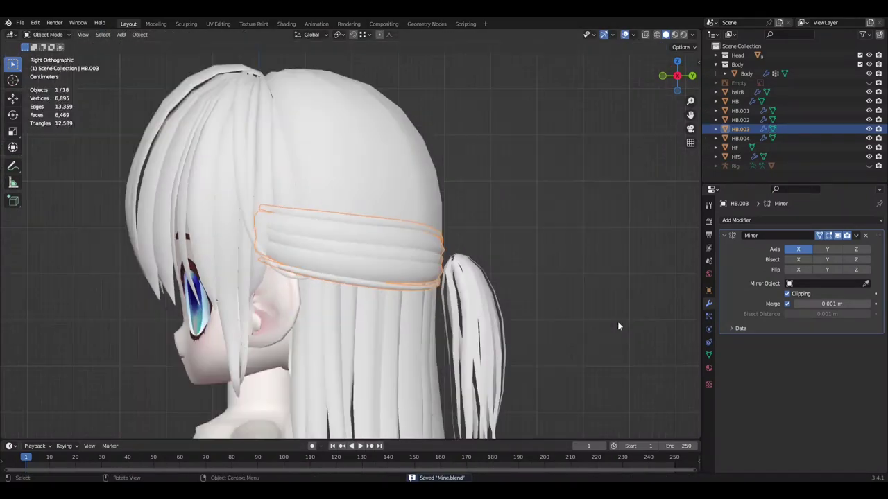
key(Tab)
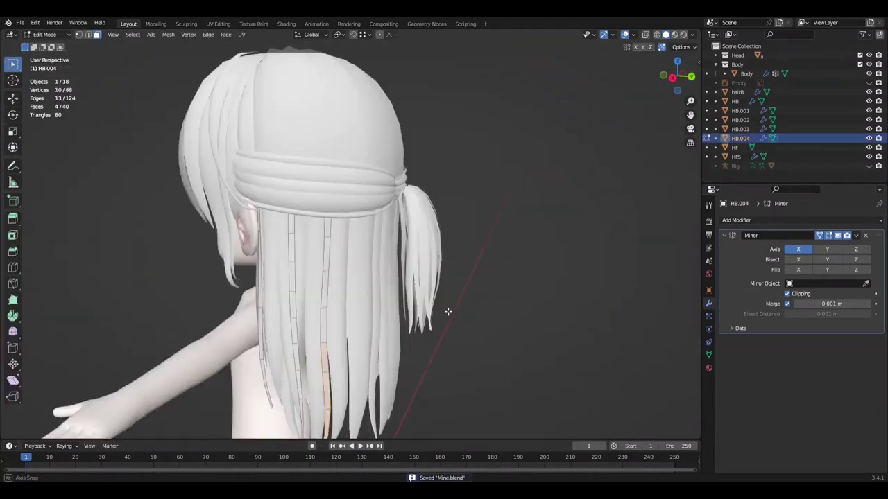
middle_drag(353, 317, 451, 306)
key(shift+d)
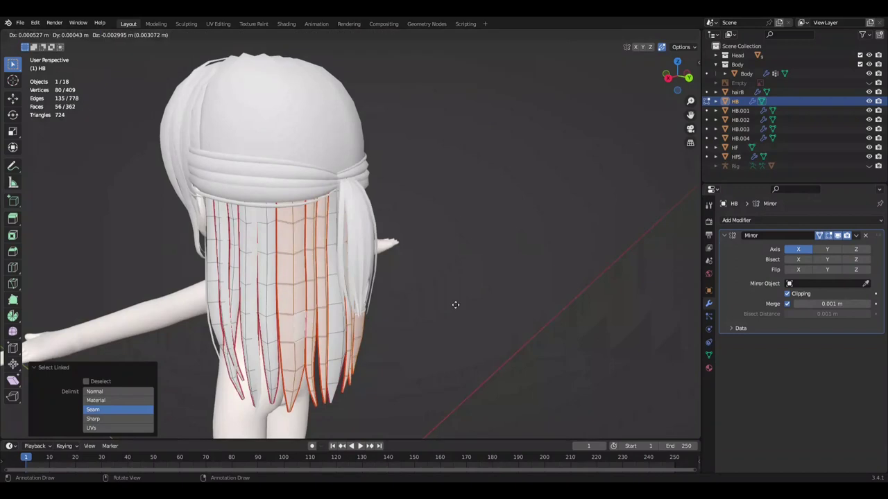
mouse_move(341, 291)
middle_down()
mouse_move(327, 305)
mouse_move(253, 321)
mouse_move(471, 374)
mouse_move(509, 295)
mouse_move(471, 298)
mouse_move(507, 294)
middle_up()
click(297, 320)
key(ctrl+z)
key(Tab)
- Shift the new strands sideways along X and rotate them slightly about Z
key(g)
key(x)
click(513, 295)
key(Escape)
scroll(507, 293, up, 3)
mouse_move(527, 262)
middle_down()
mouse_move(461, 301)
mouse_move(493, 291)
mouse_move(432, 278)
middle_up()
scroll(432, 277, up, 2)
key(r)
key(z)
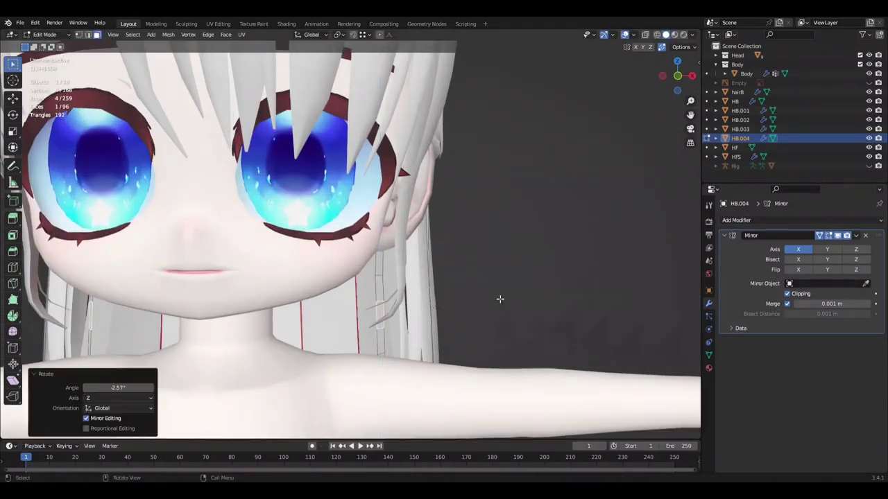
key(Escape)
scroll(502, 303, down, 3)
middle_drag(502, 304, 544, 382)
- Clear seams on all the HB.004 hair, delete the stray vertices, and save
key(a)
right_click(545, 382)
click(545, 380)
middle_drag(412, 341, 465, 347)
key(x)
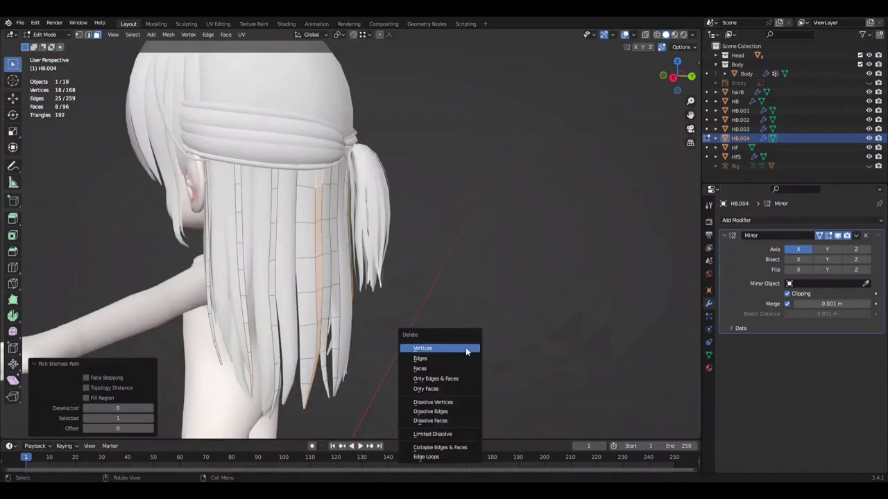
click(466, 347)
key(ctrl+s)
- Select a whole linked strand, switch to face selection, then clear the selection
click(87, 35)
mouse_move(471, 279)
middle_down()
mouse_move(404, 353)
mouse_move(535, 212)
middle_up()
key(ctrl+l)
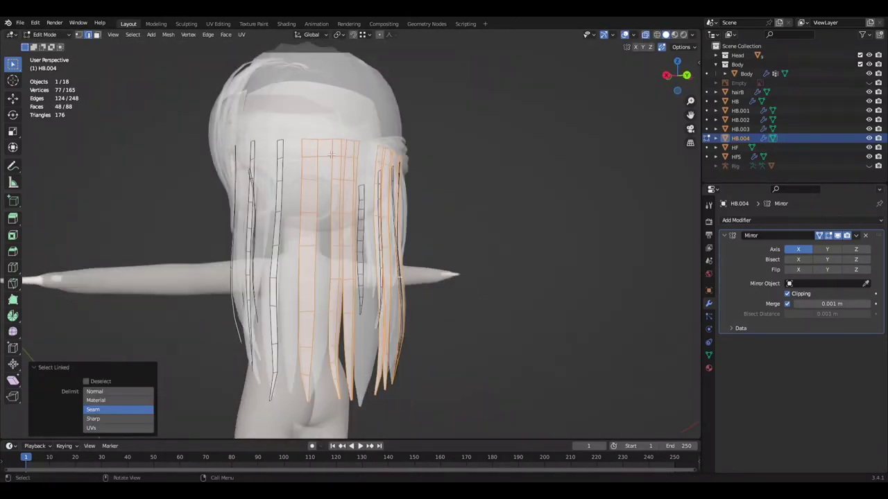
key(3)
key(alt+a)
key(ctrl+s)
key(ctrl+s)
mouse_move(366, 173)
middle_down()
mouse_move(347, 234)
mouse_move(374, 224)
middle_up()
key(ctrl+s)
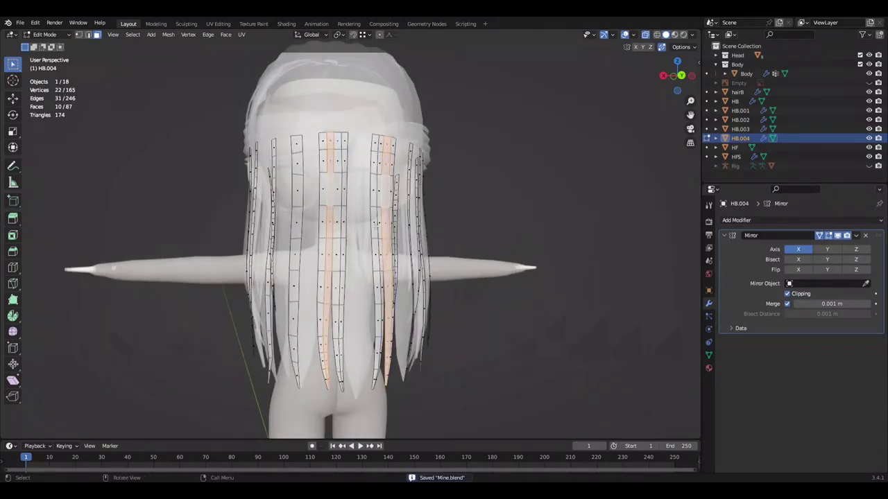
- Move the strands sideways, then try repositioning the top of one strand
middle_drag(345, 297, 352, 308)
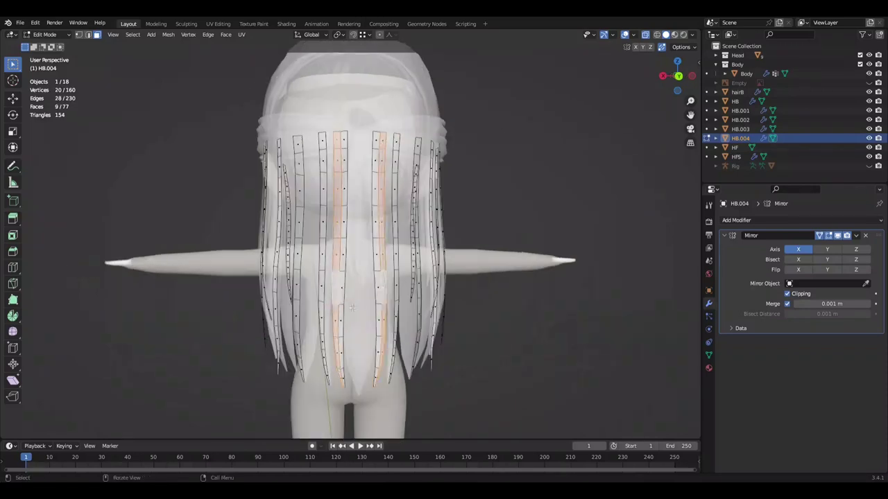
click(508, 339)
middle_drag(508, 338, 544, 222)
mouse_move(539, 169)
middle_down()
mouse_move(537, 153)
mouse_move(547, 176)
mouse_move(571, 183)
mouse_move(381, 35)
middle_up()
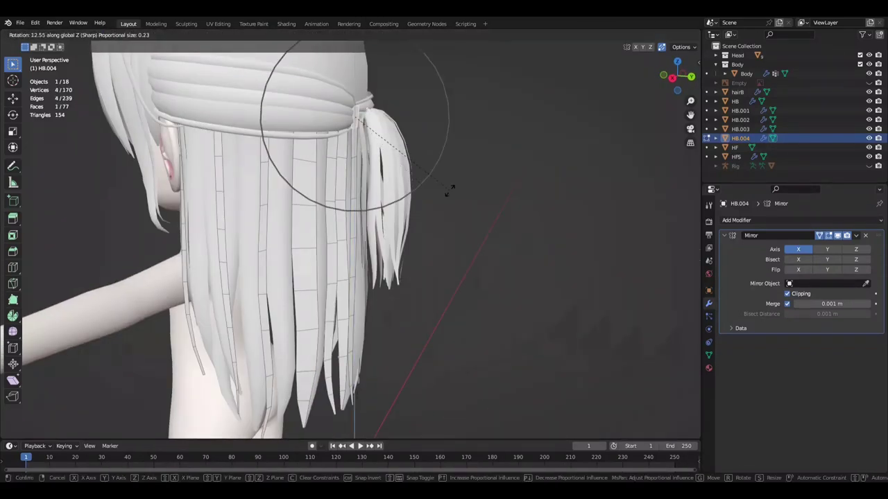
right_click(450, 190)
mouse_move(505, 155)
middle_down()
mouse_move(484, 85)
mouse_move(509, 166)
mouse_move(539, 131)
middle_up()
key(g)
right_click(497, 212)
mouse_move(497, 212)
middle_down()
mouse_move(520, 159)
mouse_move(525, 242)
middle_up()
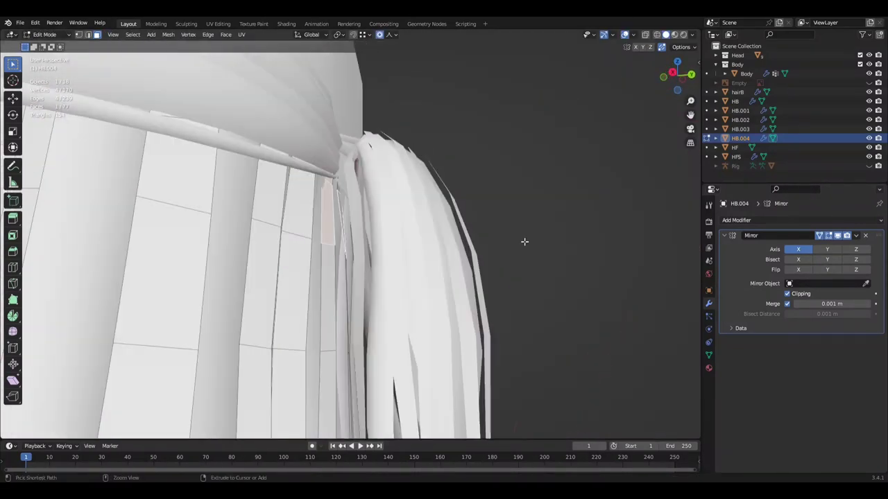
right_click(547, 258)
scroll(527, 284, down, 8)
key(ctrl+s)
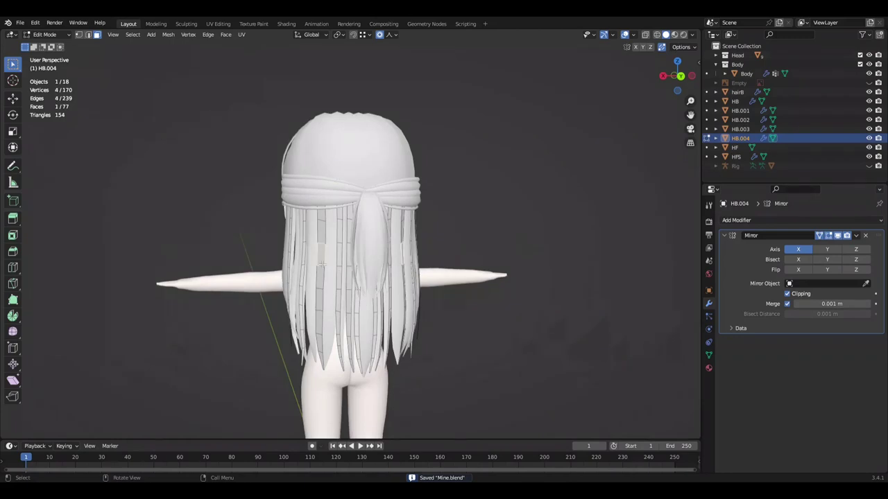
- Resize the selected strand along the X axis
middle_drag(491, 302, 511, 301)
key(s)
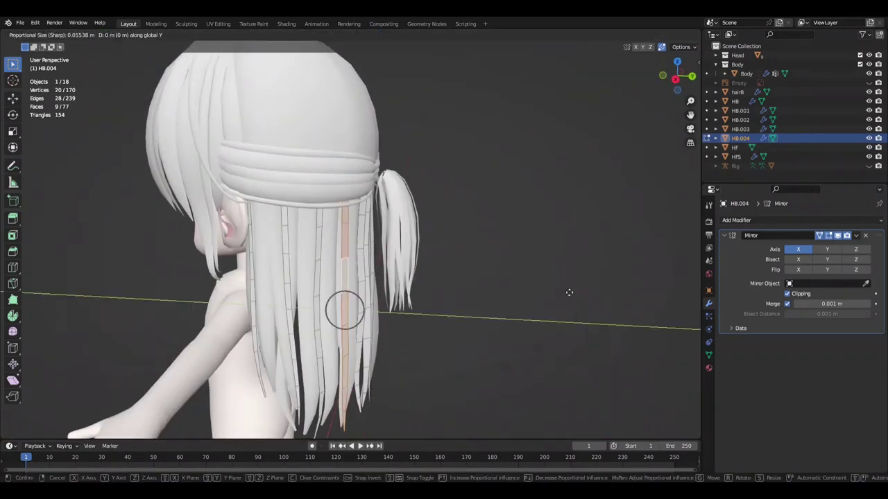
right_click(571, 294)
middle_drag(571, 293, 492, 307)
key(s)
key(x)
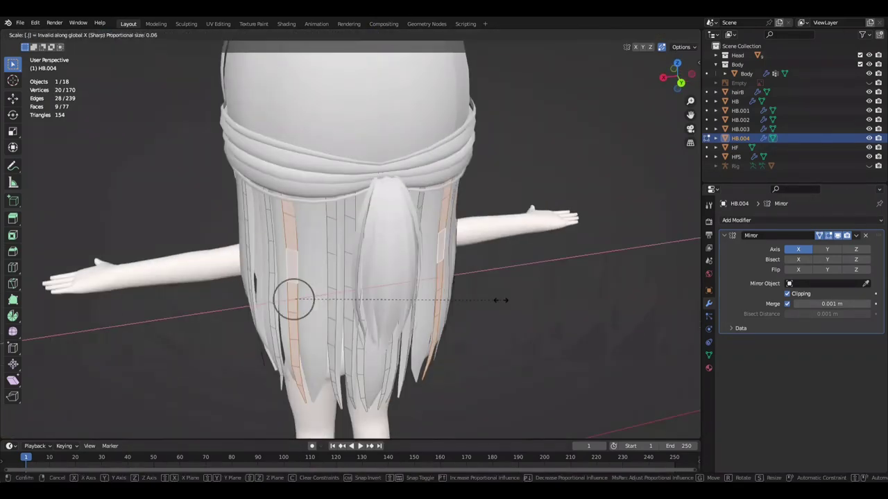
click(500, 300)
mouse_move(501, 300)
middle_down()
mouse_move(532, 285)
mouse_move(486, 298)
middle_up()
- Move another strand along X and tilt it 13.7° about the Z axis
click(292, 246)
key(g)
key(x)
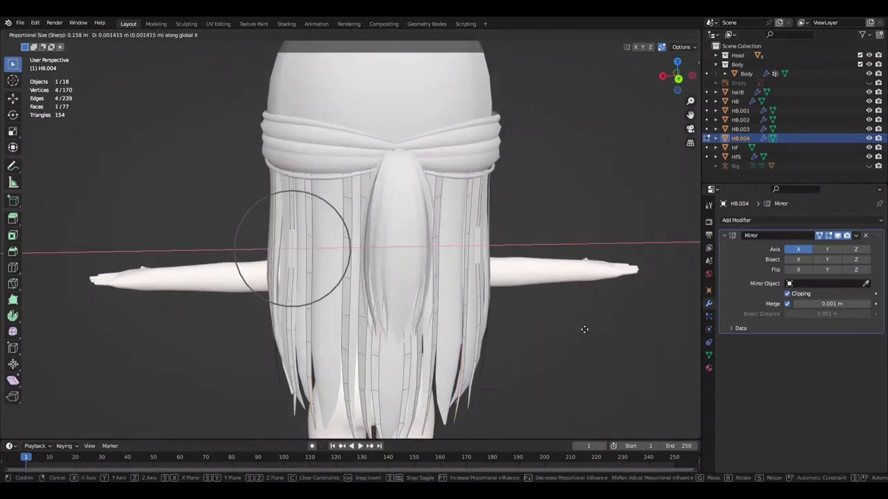
click(582, 331)
key(ctrl+l)
mouse_move(583, 330)
middle_down()
mouse_move(490, 258)
mouse_move(495, 280)
mouse_move(443, 331)
mouse_move(560, 190)
mouse_move(595, 228)
mouse_move(575, 230)
mouse_move(553, 279)
mouse_move(337, 257)
mouse_move(444, 311)
mouse_move(488, 361)
mouse_move(327, 356)
mouse_move(511, 349)
mouse_move(470, 358)
middle_up()
key(r)
key(z)
click(495, 279)
key(KP_3)
key(KP_3)
- From the back view, shift more strands along X, then deselect and save
ctrl+click(487, 361)
key(alt+a)
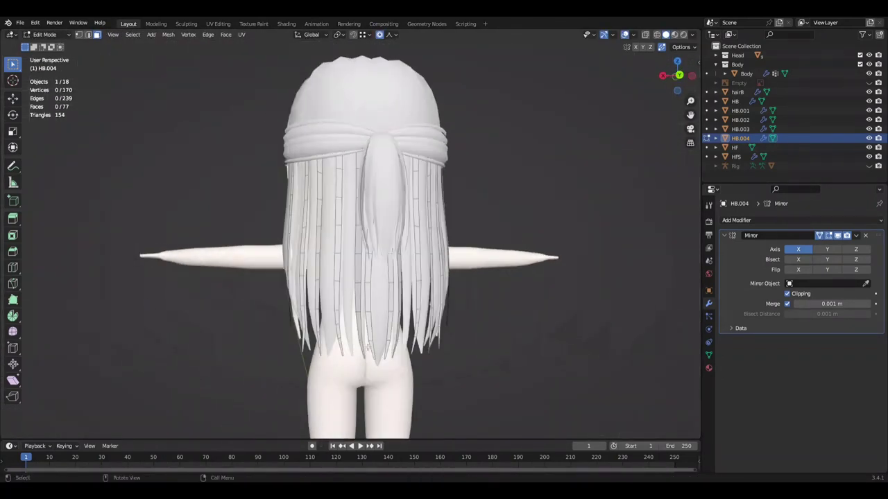
key(ctrl+KP_1)
key(g)
key(x)
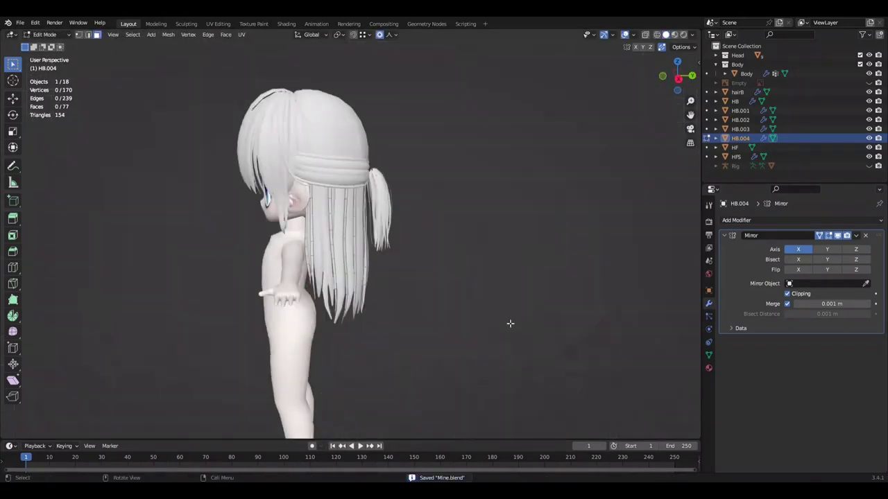
click(545, 330)
middle_drag(541, 326, 573, 312)
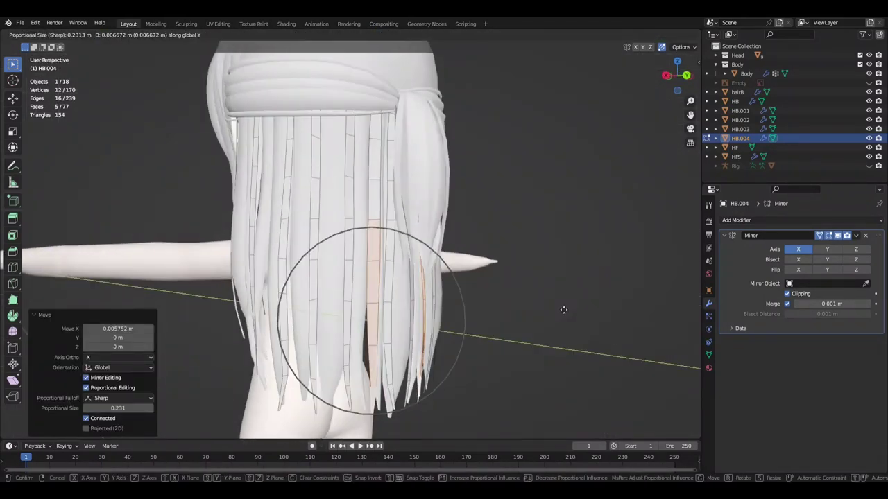
key(ctrl+s)
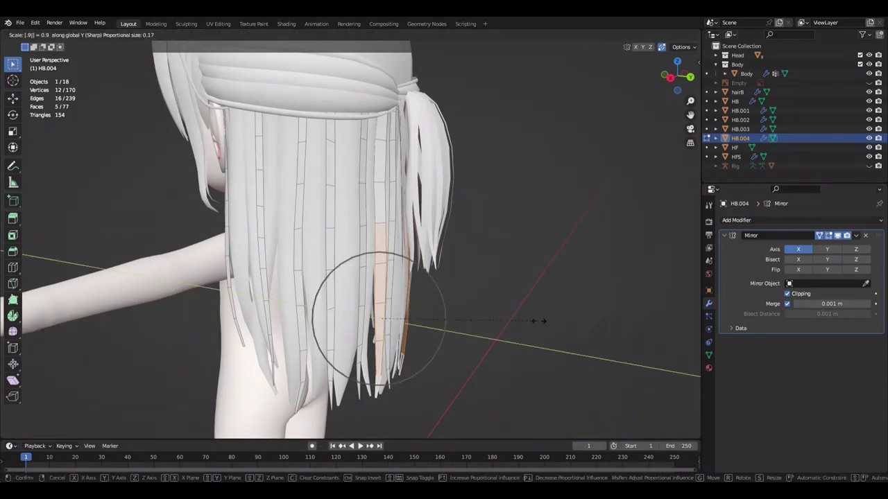
mouse_move(553, 310)
middle_down()
mouse_move(548, 301)
mouse_move(569, 295)
mouse_move(553, 293)
middle_up()
click(584, 296)
key(ctrl+s)
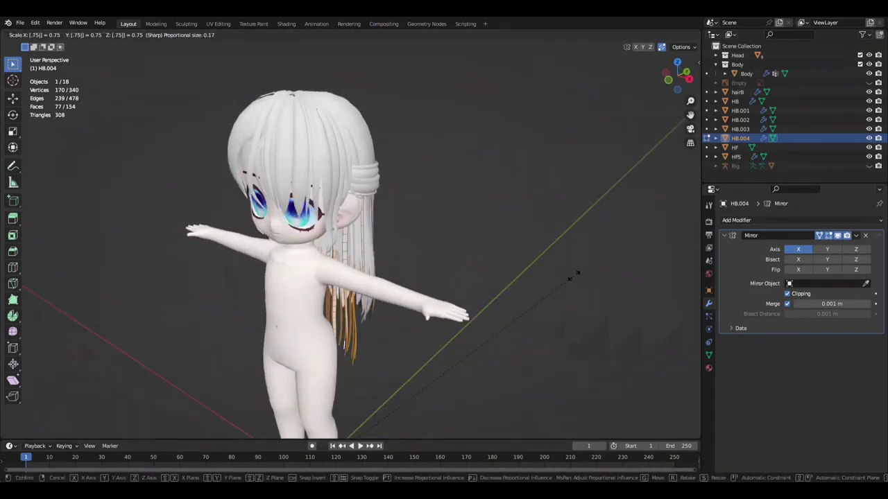
- Flip the normals on one half of the hair and select a strand near the neck
key(alt+a)
mouse_move(307, 239)
alt+middle_down()
mouse_move(603, 208)
mouse_move(528, 210)
mouse_move(561, 200)
mouse_move(588, 204)
mouse_move(499, 212)
mouse_move(587, 201)
mouse_move(535, 238)
mouse_move(496, 232)
alt+middle_up()
scroll(602, 208, up, 3)
scroll(640, 198, up, 3)
key(l)
key(ctrl+s)
scroll(497, 232, up, 3)
key(l)
mouse_move(550, 211)
middle_down()
mouse_move(561, 247)
mouse_move(480, 305)
mouse_move(549, 201)
mouse_move(580, 194)
mouse_move(499, 251)
mouse_move(471, 229)
mouse_move(614, 247)
mouse_move(527, 256)
mouse_move(473, 275)
middle_up()
scroll(560, 246, down, 2)
key(ctrl+s)
scroll(479, 306, up, 4)
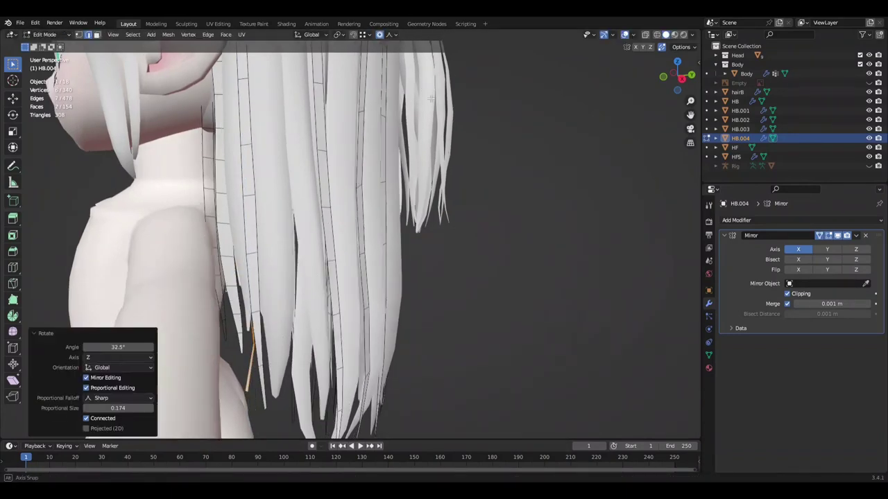
- Grow the strand selection and move its tips along Y near the armpit
key(KP_3)
key(r)
key(z)
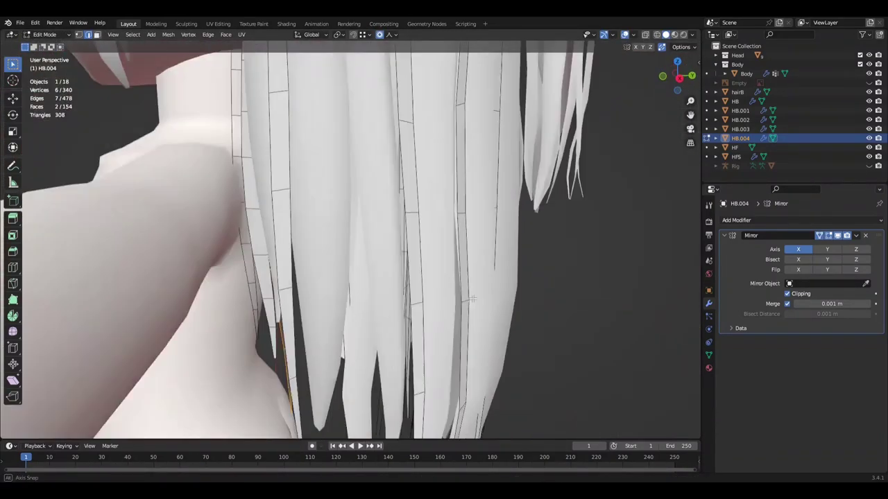
right_click(462, 282)
middle_drag(462, 282, 594, 292)
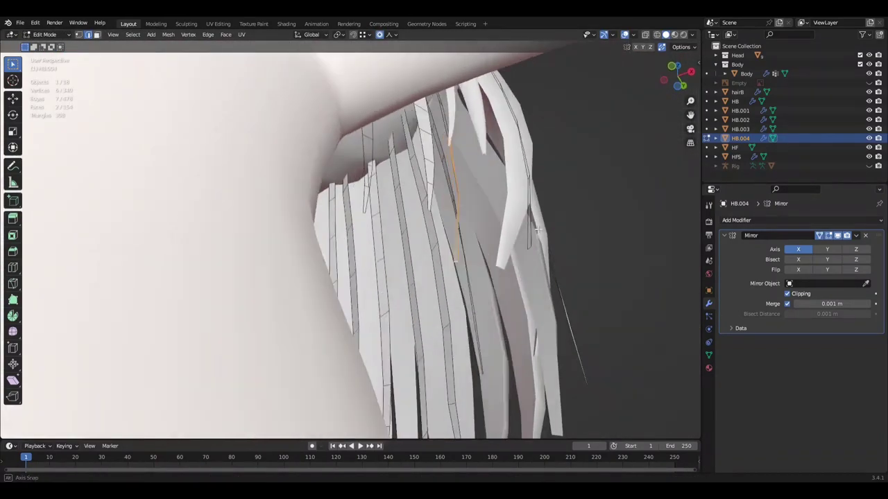
key(ctrl+KP_Add)
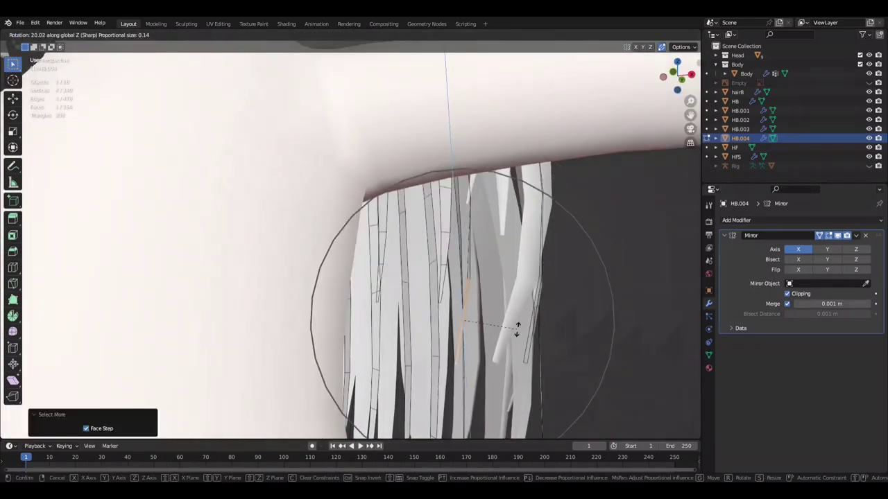
mouse_move(526, 319)
middle_down()
mouse_move(530, 312)
mouse_move(595, 314)
middle_up()
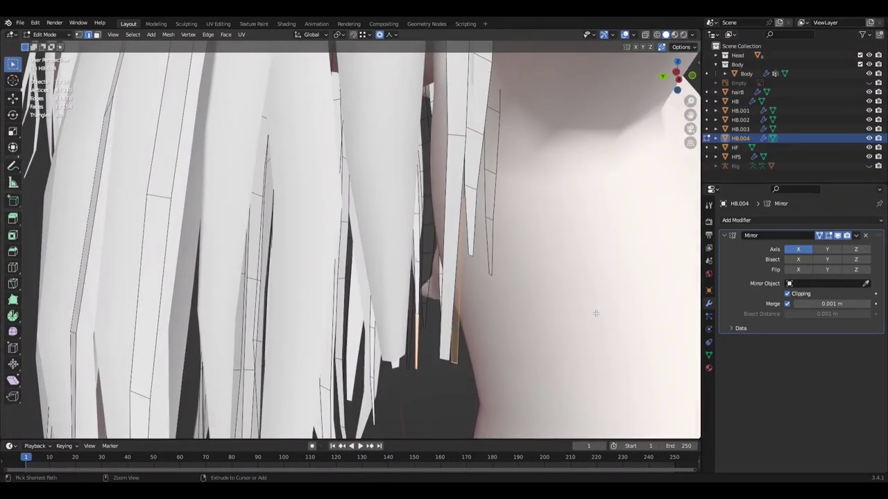
key(g)
key(y)
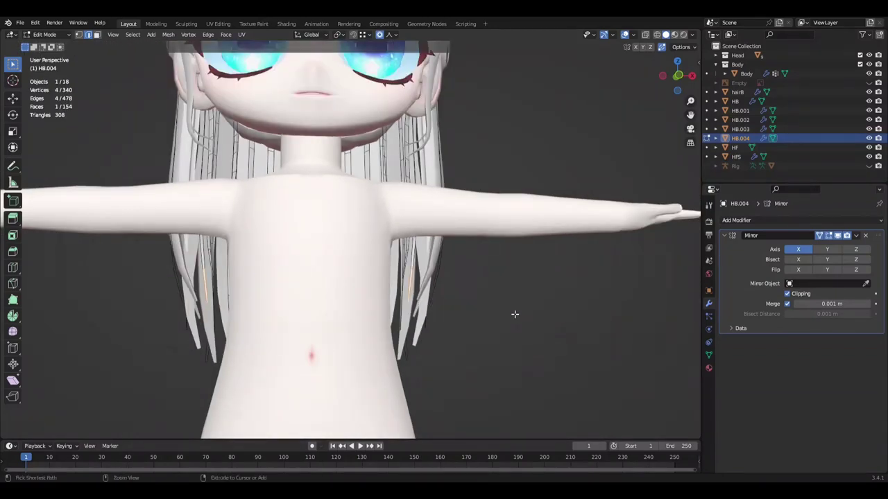
mouse_move(571, 325)
middle_down()
mouse_move(487, 325)
mouse_move(402, 371)
mouse_move(535, 337)
mouse_move(614, 333)
mouse_move(470, 353)
mouse_move(396, 346)
middle_up()
- Grow the selection on a pair of strand faces and nudge them along X
scroll(396, 347, up, 2)
key(c)
click(271, 343)
key(Escape)
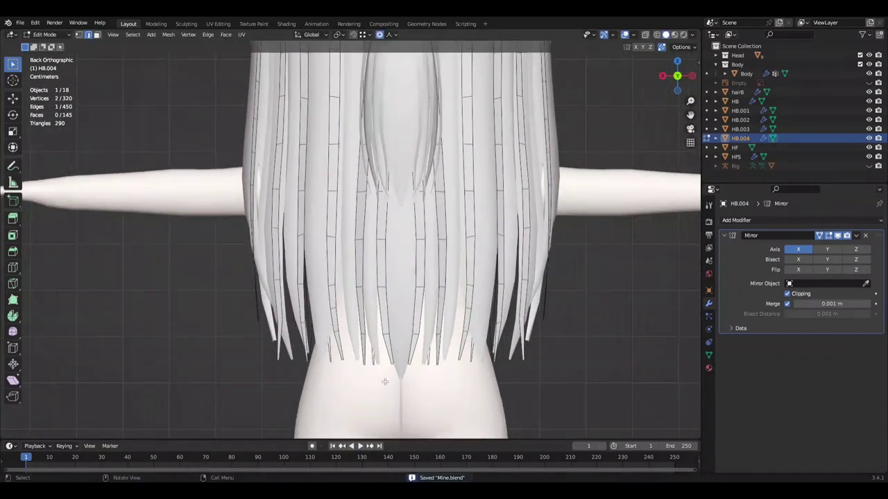
key(ctrl+KP_Add)
scroll(165, 337, down, 2)
key(g)
key(x)
click(181, 336)
- Nudge a pair of strand vertices sideways along X, return to back view, and save
click(154, 301)
key(ctrl+KP_Subtract)
key(g)
key(x)
click(562, 352)
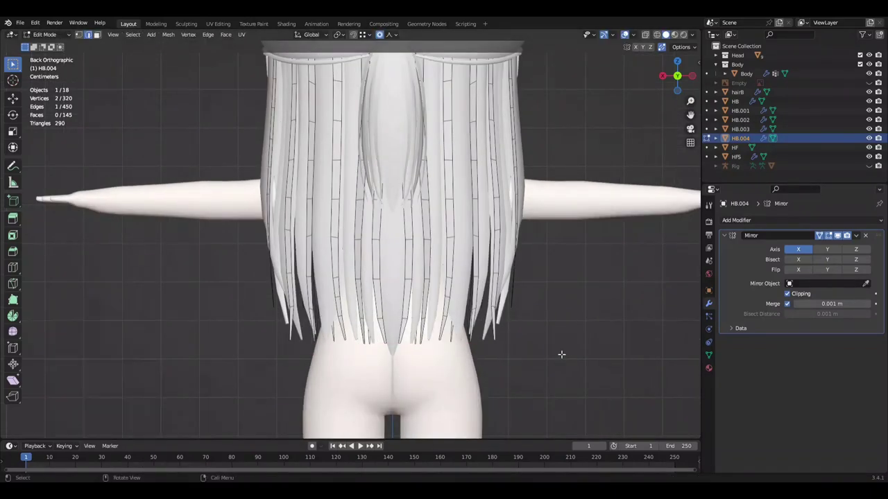
middle_drag(561, 354, 627, 356)
key(ctrl+KP_1)
key(ctrl+s)
- Box-select the back hair strand tips, return to Object Mode, and save
key(alt+q)
drag(348, 375, 371, 380)
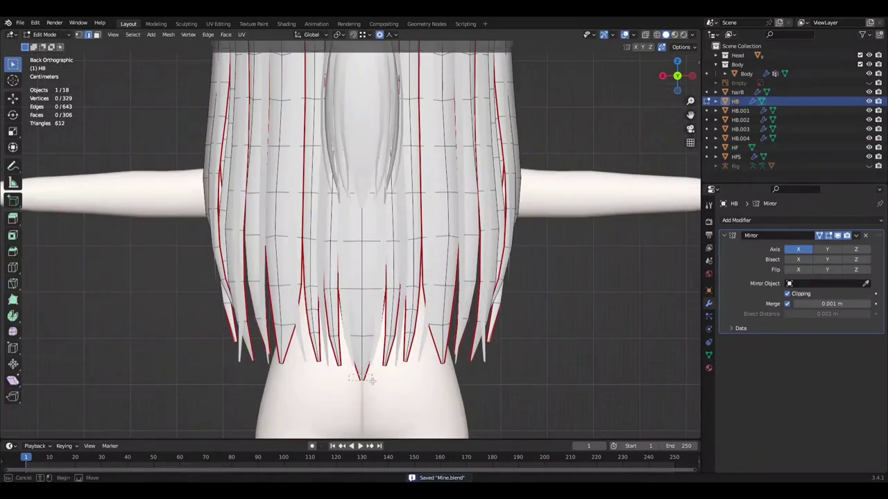
scroll(564, 358, down, 2)
key(ctrl+s)
scroll(564, 359, up, 2)
key(Tab)
mouse_move(565, 359)
middle_down()
mouse_move(475, 314)
mouse_move(498, 338)
middle_up()
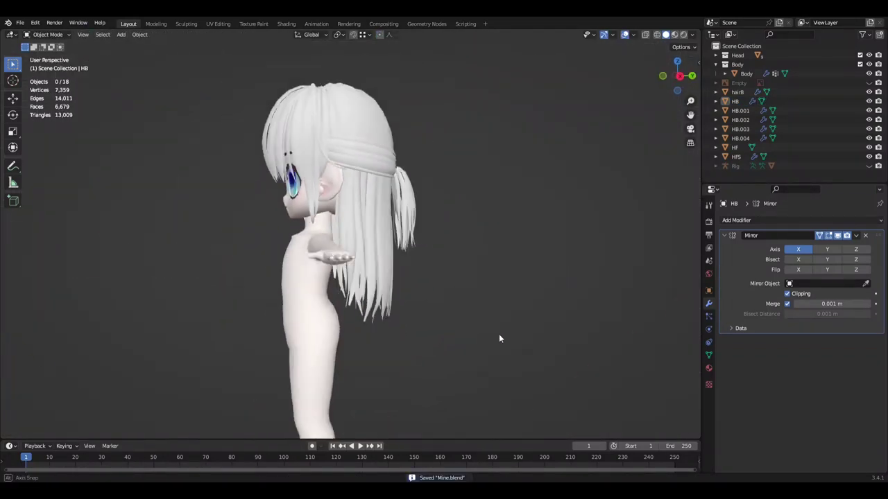
middle_drag(446, 358, 449, 348)
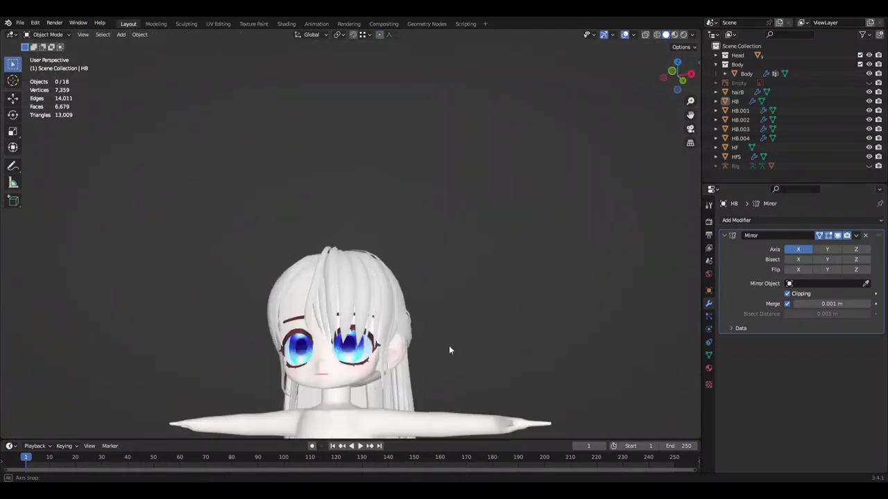
middle_drag(353, 325, 372, 265)
click(373, 264)
key(ctrl+s)
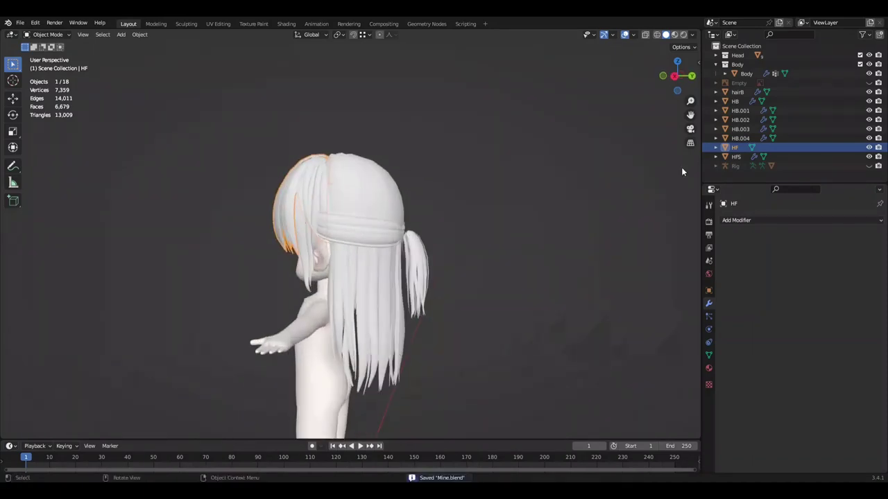
- Rename the ponytail pieces HB.001 and HB.002 to HBT and HBT.001
click(741, 120)
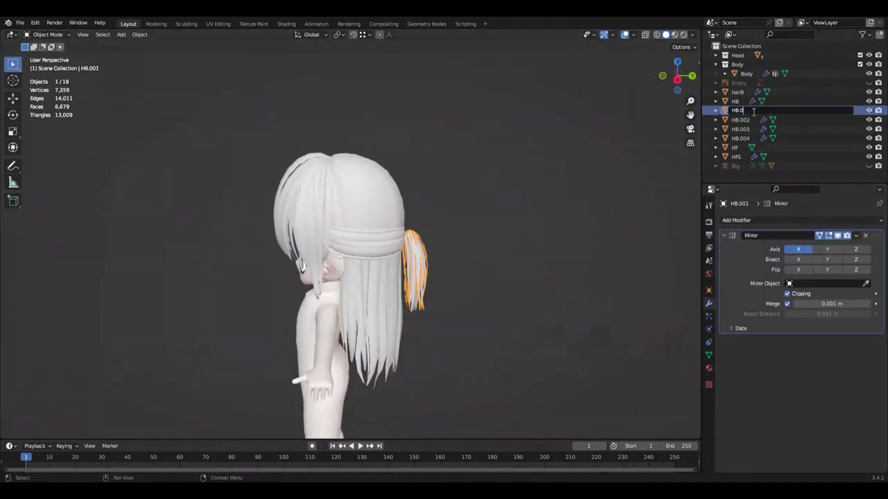
key(BackSpace)
key(BackSpace)
text(T)
key(Return)
click(708, 355)
click(767, 220)
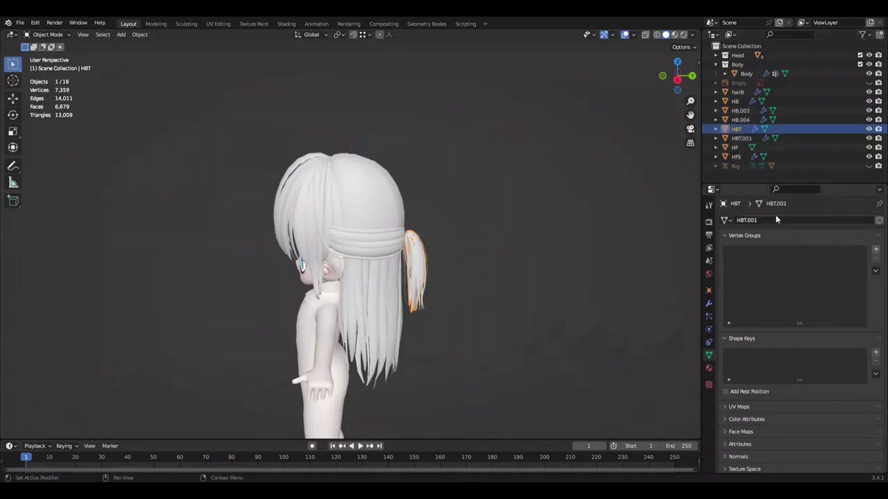
- Select the front bangs HF and edit its mesh from the side view with X-ray on
click(734, 148)
key(KP_3)
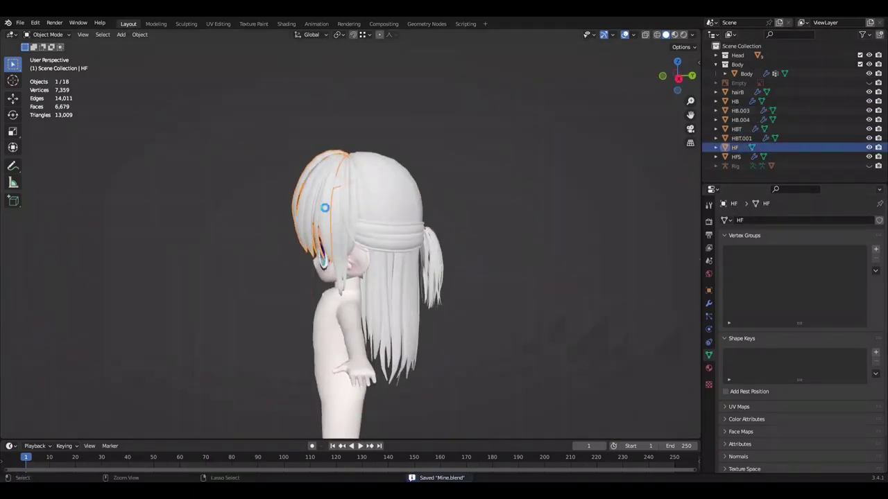
key(Tab)
scroll(416, 264, up, 3)
click(645, 35)
scroll(417, 198, up, 2)
- Push the bang vertices front-to-back along Y in solid view, then save Mine.blend
key(c)
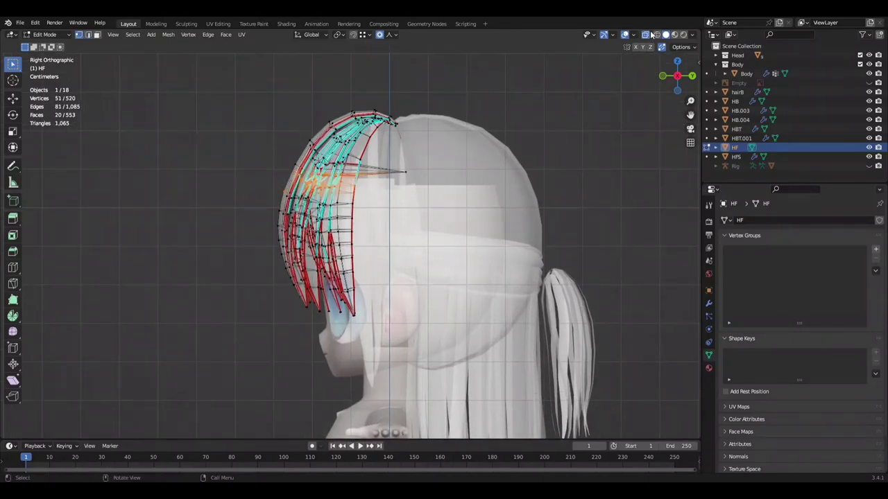
click(645, 35)
key(g)
key(y)
click(617, 130)
scroll(617, 130, down, 3)
mouse_move(617, 130)
middle_down()
mouse_move(416, 173)
mouse_move(290, 179)
middle_up()
scroll(607, 137, up, 5)
scroll(607, 137, down, 5)
key(KP_3)
- Select one connected bang strand and separate it into its own object, HF.001
key(KP_3)
scroll(291, 180, up, 2)
scroll(340, 116, down, 2)
key(g)
key(Escape)
key(ctrl+s)
middle_drag(268, 233, 270, 197)
key(KP_3)
key(ctrl+l)
scroll(525, 216, down, 2)
mouse_move(525, 216)
middle_down()
mouse_move(387, 210)
mouse_move(493, 188)
mouse_move(367, 369)
middle_up()
scroll(387, 210, up, 2)
scroll(387, 210, up, 3)
key(x)
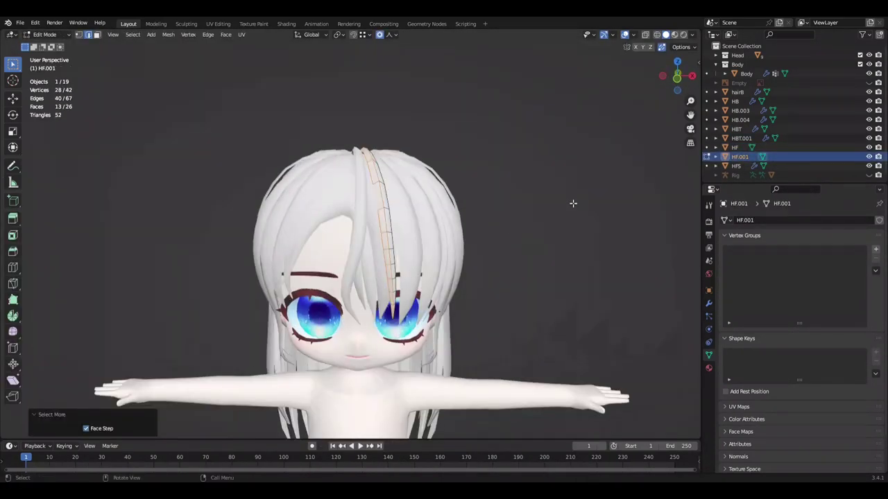
click(570, 173)
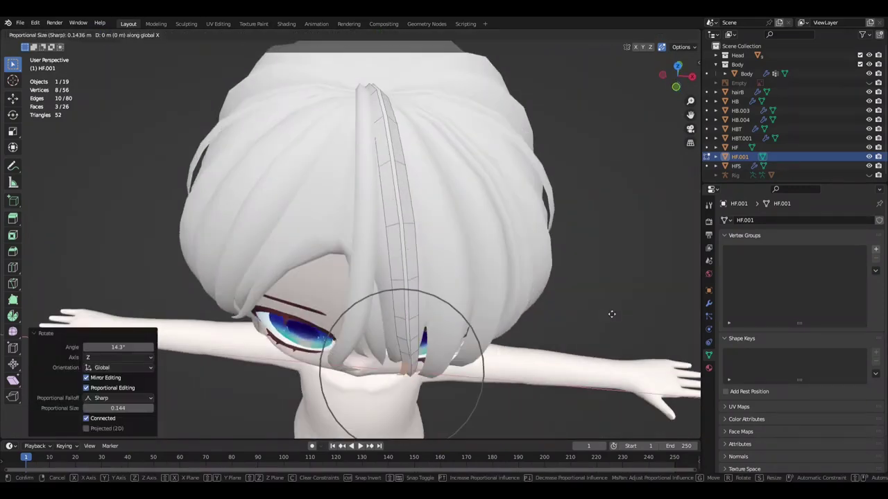
- In front view, grow the selection along HF.001 and shift it sideways along X
key(ctrl+KP_Add)
key(KP_1)
key(Escape)
key(ctrl+KP_Add)
key(g)
key(x)
key(Escape)
- Grow the selection further and nudge the strand sideways, undoing one unwanted move
scroll(609, 257, down, 2)
scroll(607, 260, up, 2)
key(ctrl+KP_Add)
key(g)
click(606, 265)
key(ctrl+z)
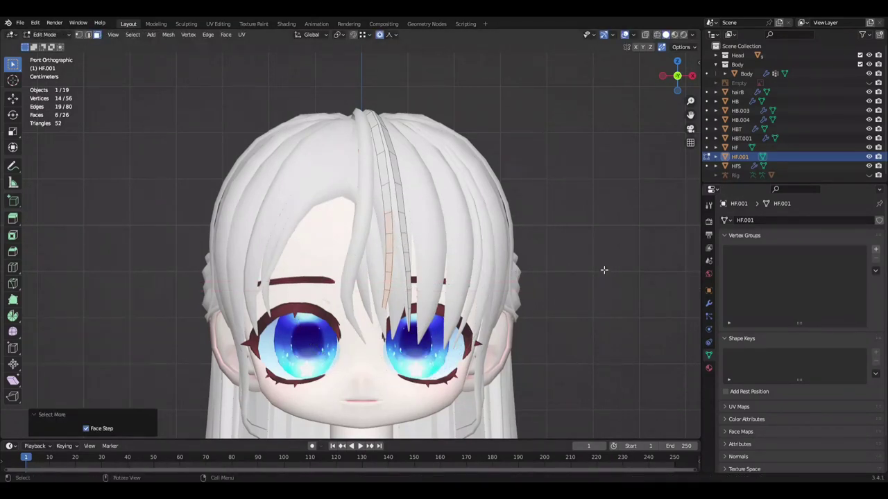
key(Escape)
- Check HF.001 in object mode, shift its vertices sideways again in front view, and save
key(Tab)
mouse_move(598, 273)
middle_down()
mouse_move(572, 266)
mouse_move(352, 275)
middle_up()
key(Tab)
key(KP_1)
scroll(352, 276, up, 3)
key(g)
key(x)
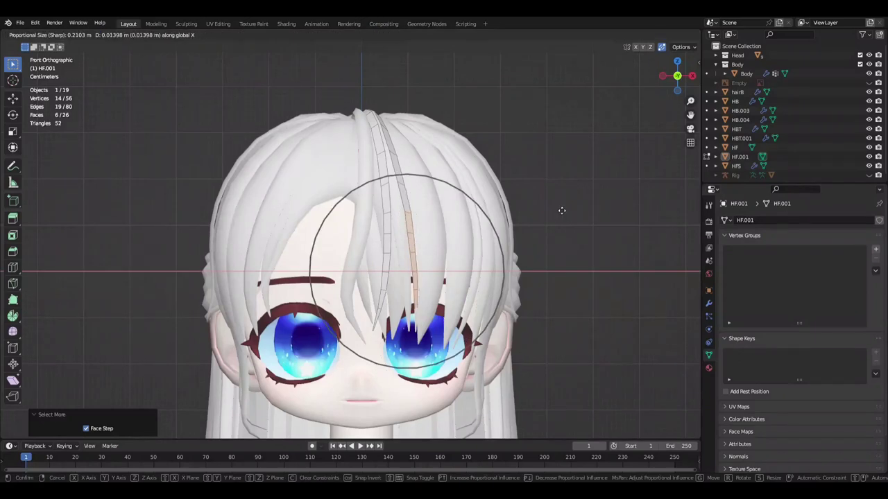
key(g)
key(Escape)
scroll(583, 242, up, 1)
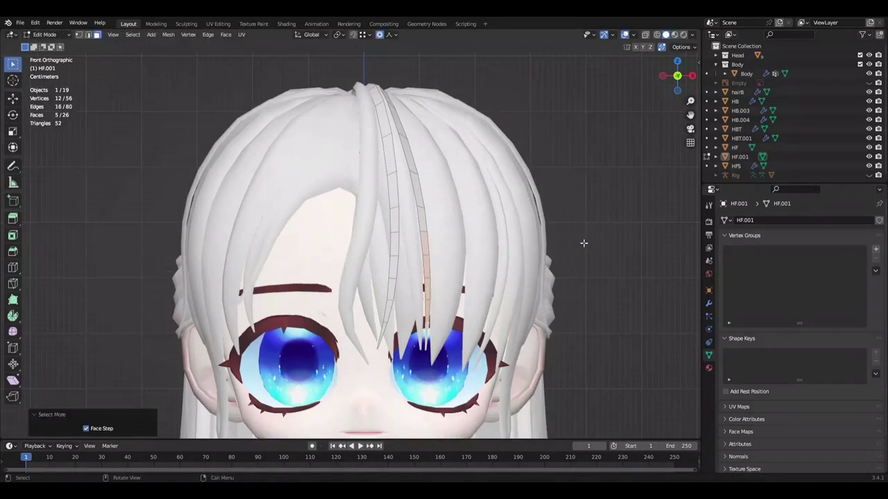
key(Escape)
scroll(592, 249, down, 1)
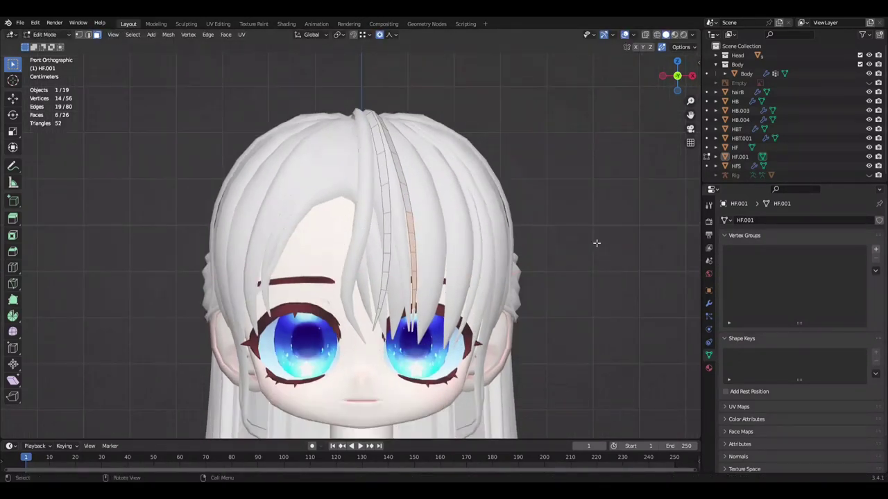
key(ctrl+s)
- Make a final small sideways shift of the strand, then deselect all vertices in front view
scroll(597, 244, down, 1)
key(ctrl+KP_Add)
mouse_move(599, 245)
middle_down()
mouse_move(588, 179)
mouse_move(605, 135)
middle_up()
key(Escape)
click(616, 142)
key(KP_1)
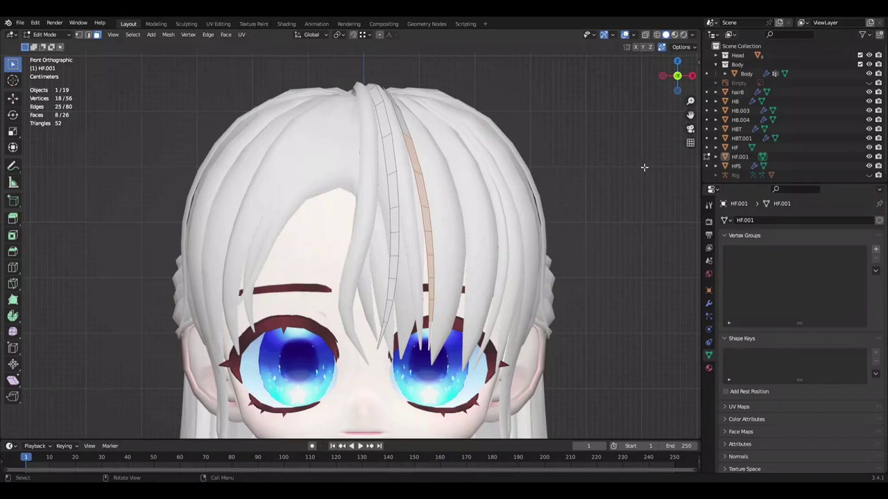
key(alt+a)
ctrl+middle_drag(625, 159, 613, 179)
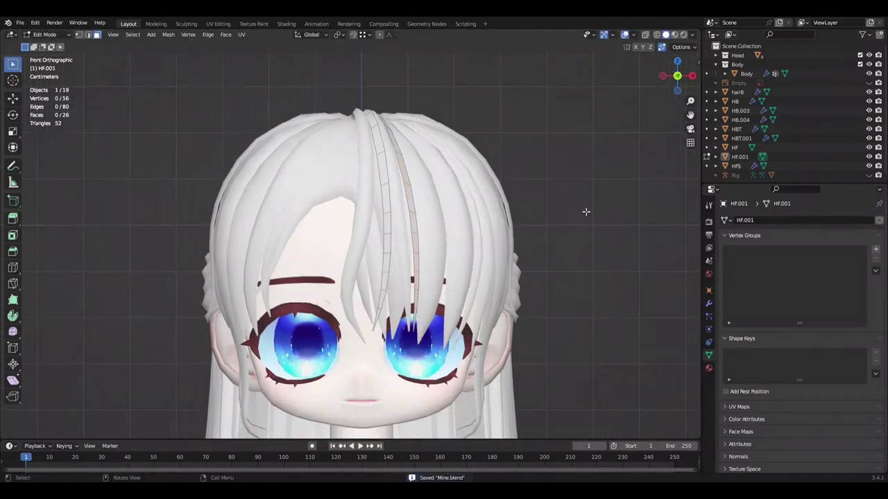
- Duplicate the overlay strand in HF.001 and slide the copy sideways along X
key(shift+Tab)
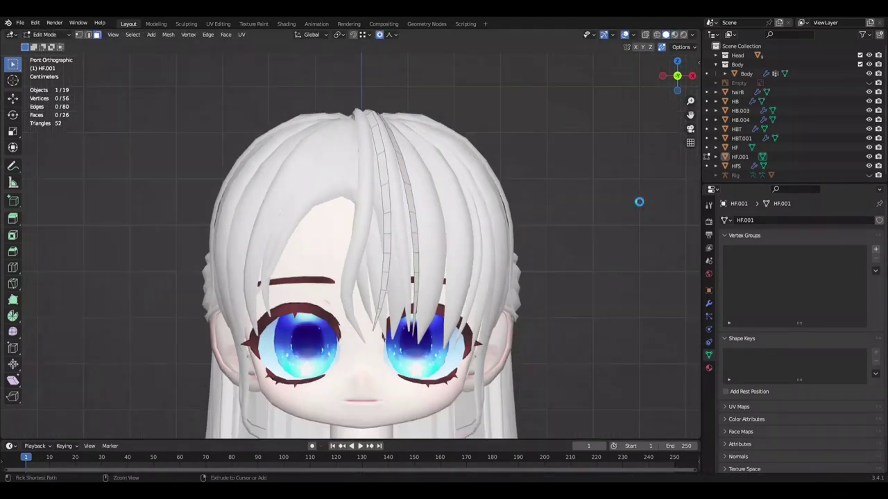
key(ctrl+z)
mouse_move(627, 211)
middle_down()
mouse_move(555, 308)
mouse_move(578, 192)
mouse_move(589, 240)
mouse_move(624, 174)
mouse_move(652, 182)
mouse_move(594, 212)
mouse_move(568, 238)
middle_up()
key(g)
key(x)
click(650, 186)
- Grow the selection along the copy and tilt it slightly, discarding a trial Z rotation
key(ctrl+KP_Add)
key(r)
key(z)
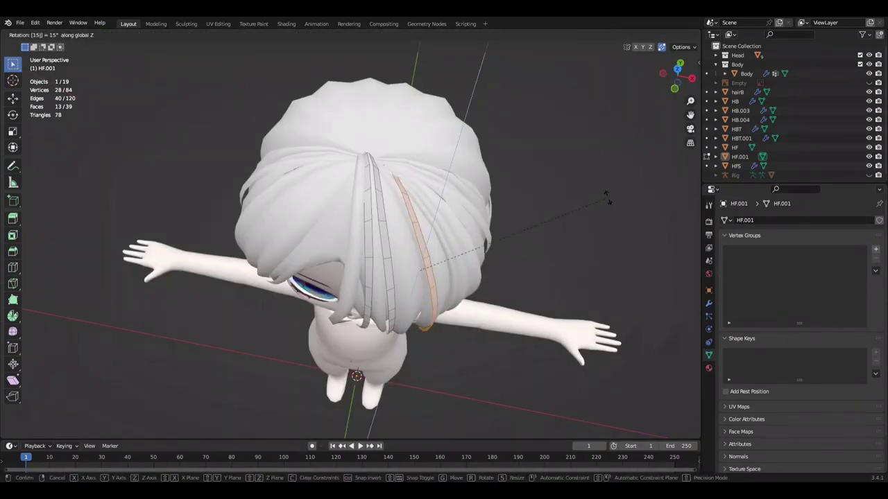
key(Escape)
key(KP_1)
mouse_move(617, 168)
middle_down()
mouse_move(623, 265)
mouse_move(291, 388)
mouse_move(519, 232)
mouse_move(511, 200)
mouse_move(500, 264)
mouse_move(309, 318)
middle_up()
key(r)
- Select the upper faces of the copied strand
click(260, 404)
key(ctrl+s)
scroll(499, 264, up, 3)
shift+click(309, 318)
right_click(404, 304)
mouse_move(403, 304)
middle_down()
mouse_move(429, 231)
mouse_move(486, 208)
middle_up()
- Select the strand's top edge and rotate it in side view to follow the head
key(g)
key(z)
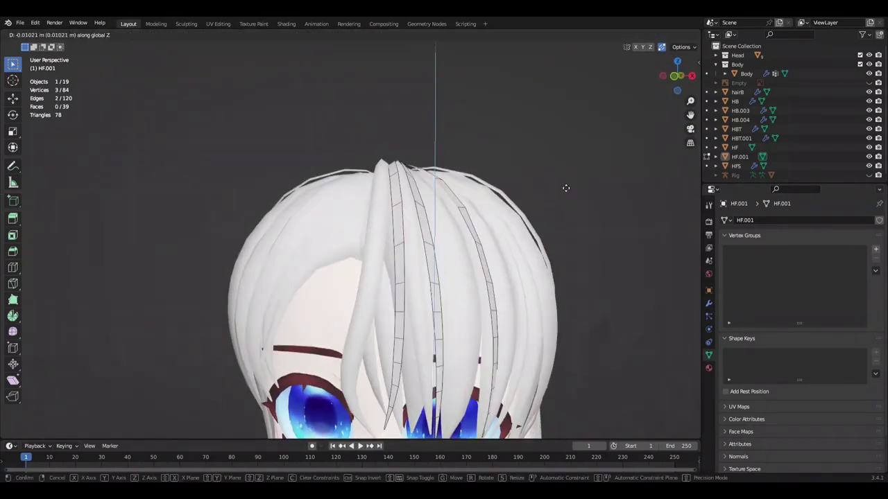
mouse_move(591, 211)
middle_down()
mouse_move(565, 129)
mouse_move(520, 141)
middle_up()
ctrl+click(564, 129)
key(KP_3)
key(r)
click(482, 180)
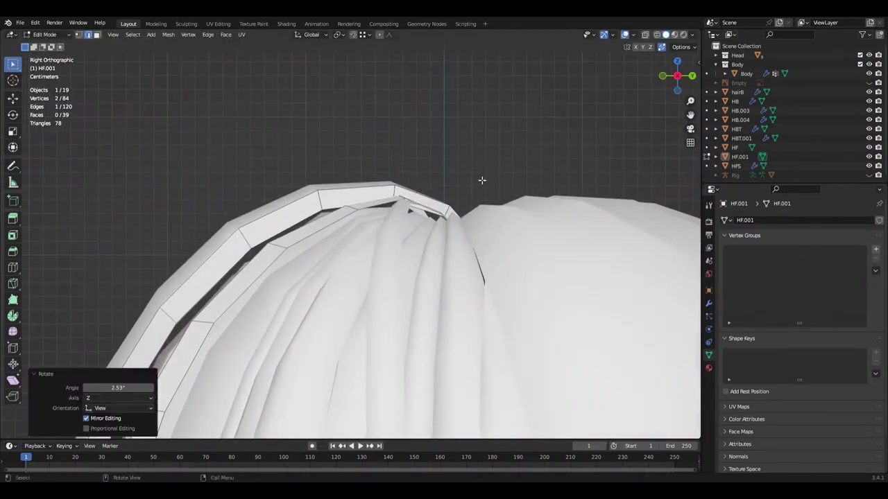
scroll(461, 154, down, 3)
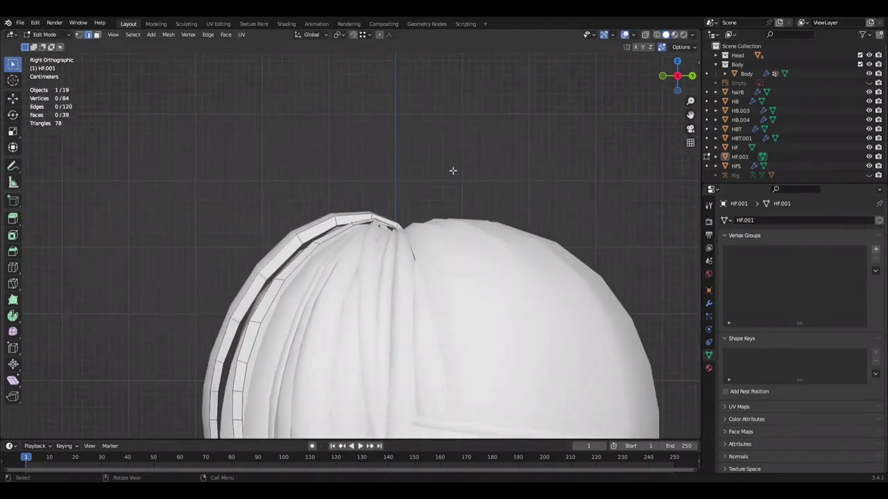
middle_drag(454, 171, 447, 139)
key(KP_3)
- Grow the selection and pull the strand closer to the head with a soft-falloff move
key(ctrl+KP_Add)
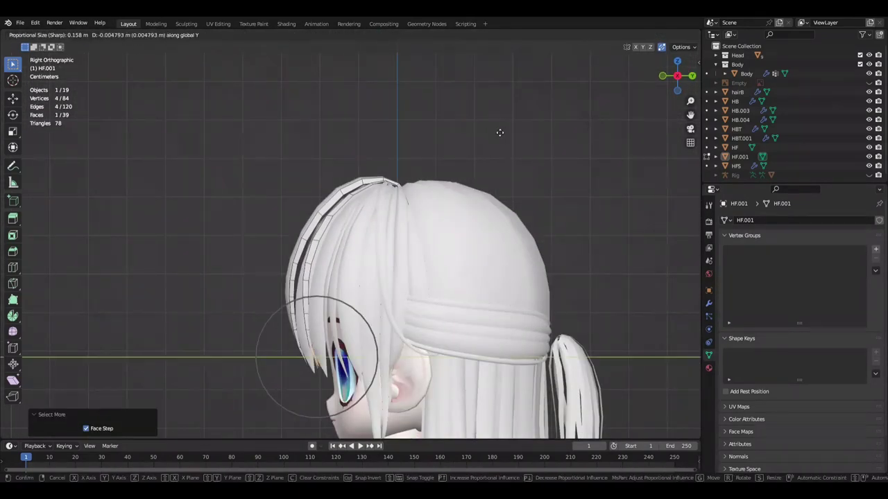
click(499, 137)
click(502, 136)
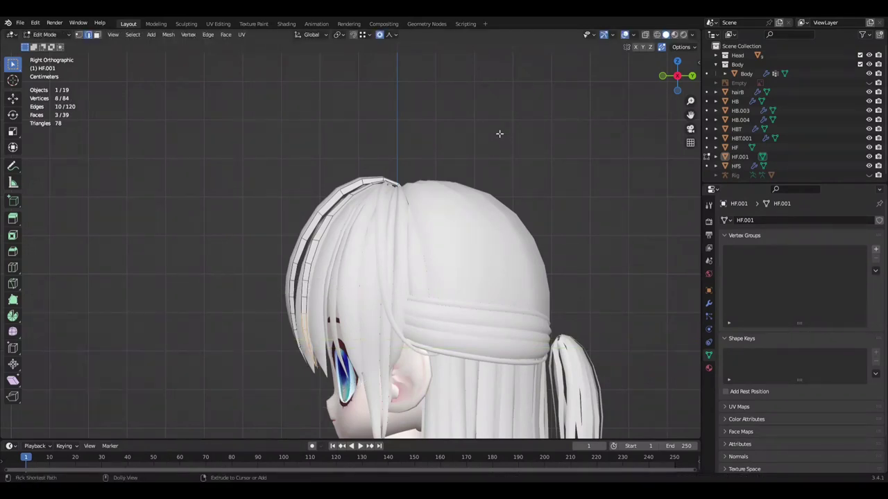
key(Escape)
key(ctrl+KP_Add)
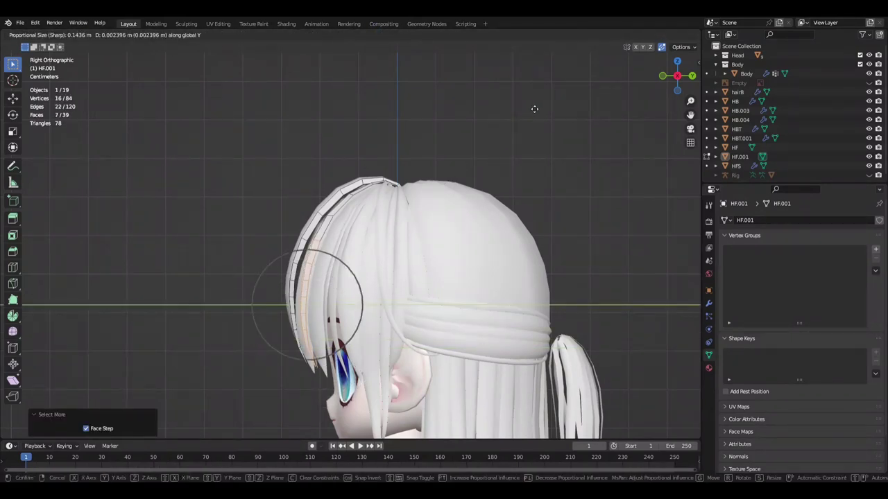
key(Escape)
middle_drag(534, 109, 588, 149)
- Select an edge, grow it along the strand, and rotate that part around Z
click(475, 286)
middle_drag(474, 287, 594, 299)
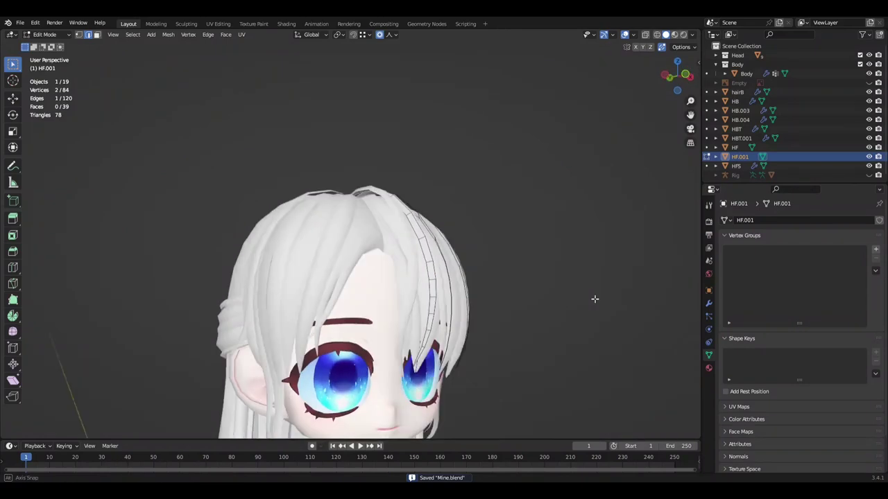
key(g)
mouse_move(529, 341)
middle_down()
mouse_move(502, 366)
mouse_move(538, 357)
middle_up()
key(Escape)
key(ctrl+KP_Add)
key(ctrl+KP_Add)
key(r)
key(z)
click(561, 347)
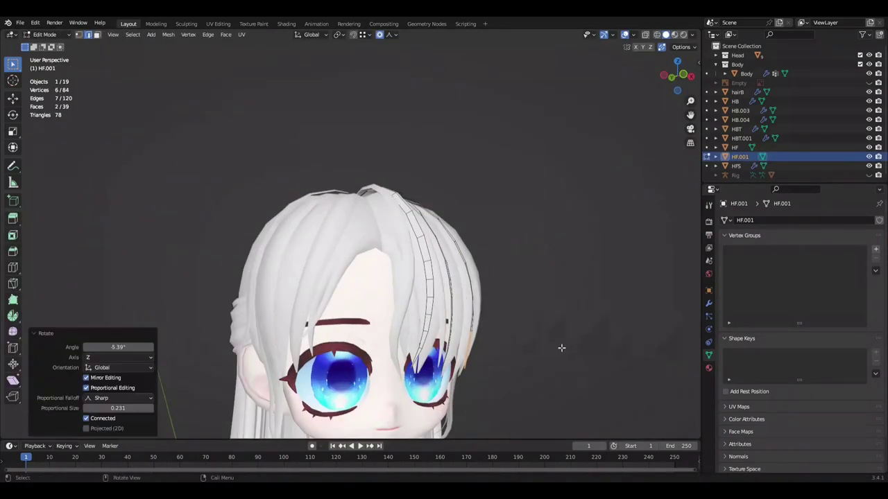
click(555, 360)
- Review the overlay strands from the side and save the file
middle_drag(562, 355, 573, 340)
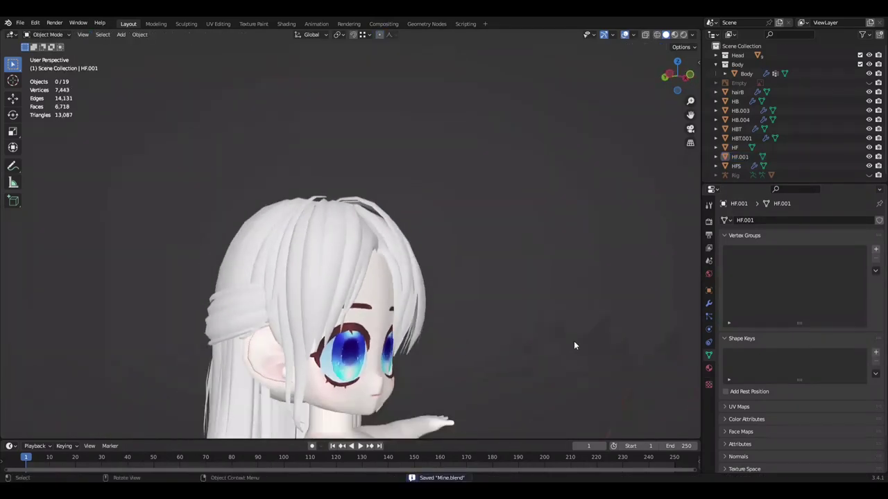
key(ctrl+KP_Subtract)
key(ctrl+KP_Add)
middle_drag(399, 344, 340, 316)
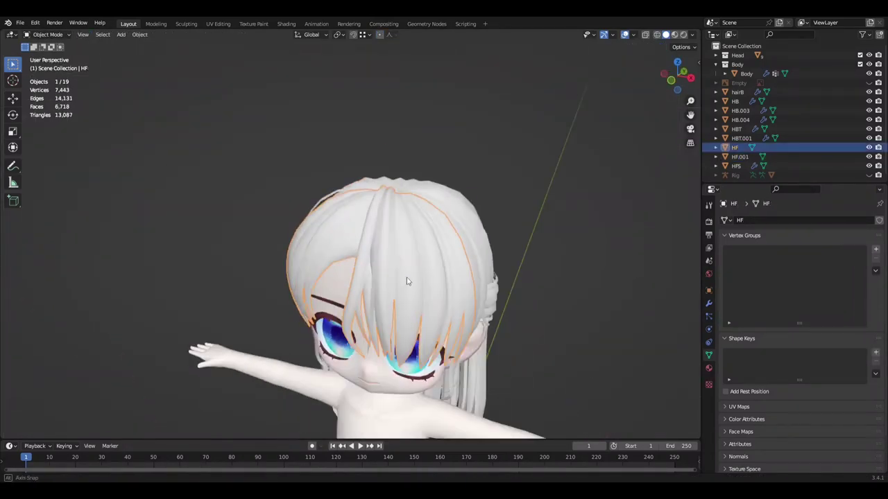
key(ctrl+s)
key(r)
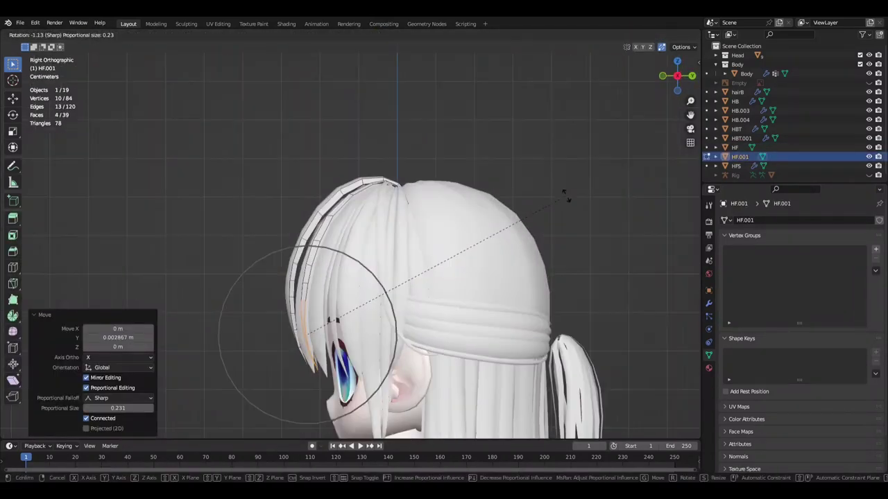
key(Escape)
- In side view, grow the strand selection and raise the top of the strand
middle_drag(564, 243, 398, 359)
key(ctrl+KP_Subtract)
key(KP_3)
key(ctrl+KP_Add)
key(ctrl+s)
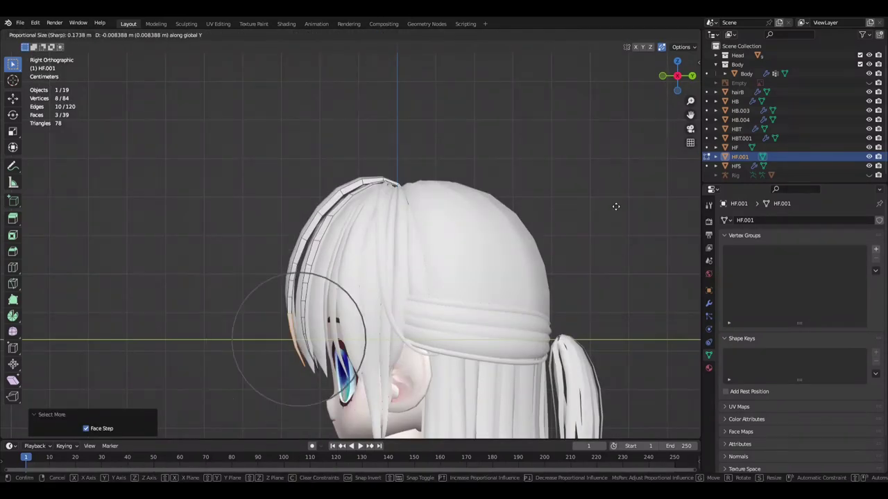
scroll(612, 209, down, 2)
key(ctrl+KP_Subtract)
middle_drag(604, 181, 351, 182)
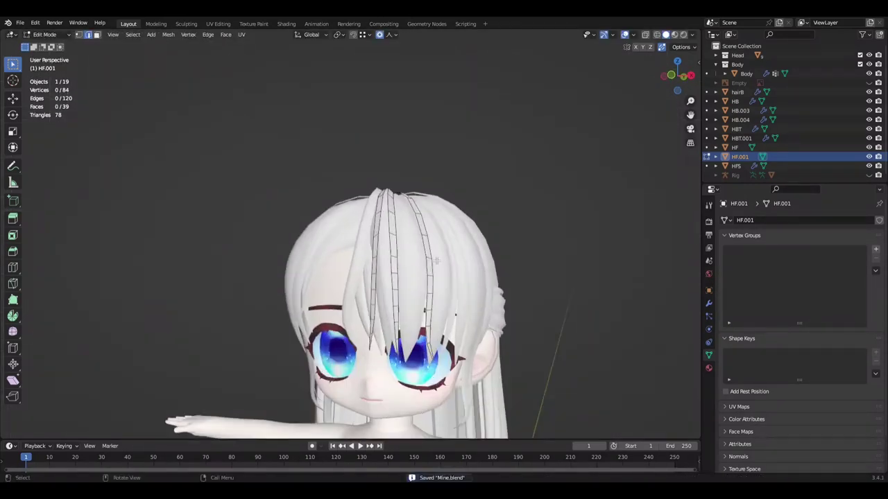
click(396, 154)
- Pull the grown strand toward the head along Y with a soft-falloff move
key(ctrl+KP_Add)
key(g)
key(y)
click(484, 160)
key(g)
click(525, 166)
mouse_move(521, 170)
middle_down()
mouse_move(416, 208)
mouse_move(405, 60)
middle_up()
key(KP_3)
- Rotate the selected strand vertices to fit the face from the front view
key(KP_1)
scroll(404, 60, up, 2)
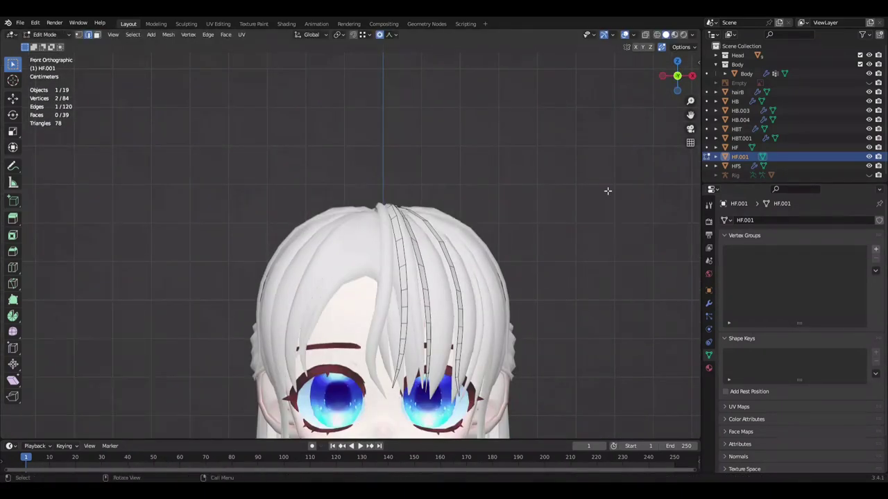
click(583, 179)
middle_drag(583, 179, 488, 224)
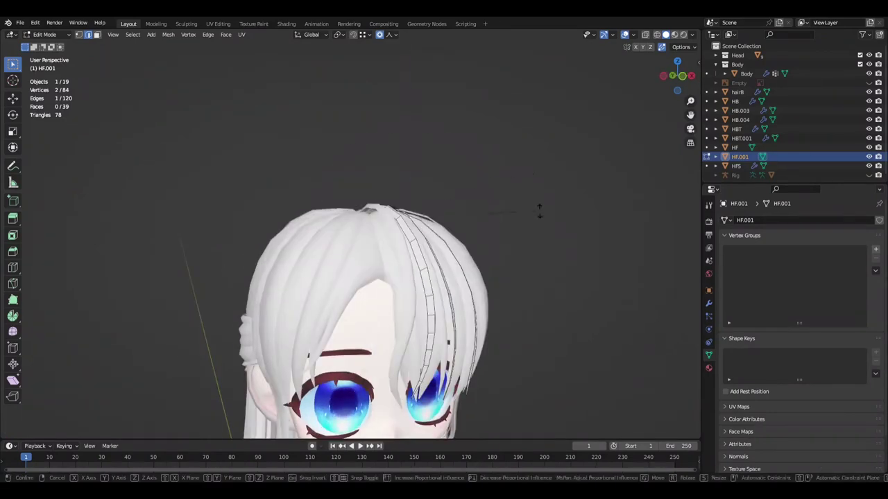
key(KP_1)
key(r)
key(Escape)
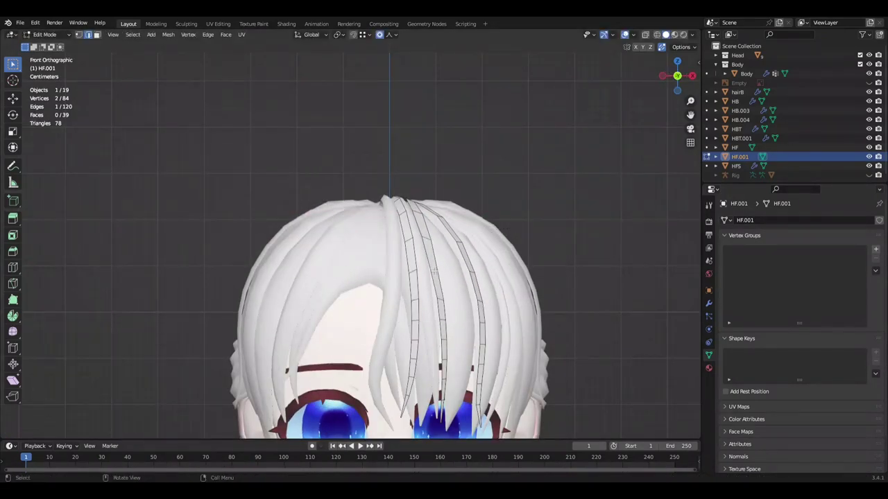
- Move a selected overlay strand edge sideways along X and save the file
click(560, 250)
mouse_move(560, 250)
middle_down()
mouse_move(466, 212)
mouse_move(490, 232)
mouse_move(424, 240)
mouse_move(361, 212)
mouse_move(537, 222)
mouse_move(489, 143)
mouse_move(586, 197)
middle_up()
click(347, 239)
key(g)
key(x)
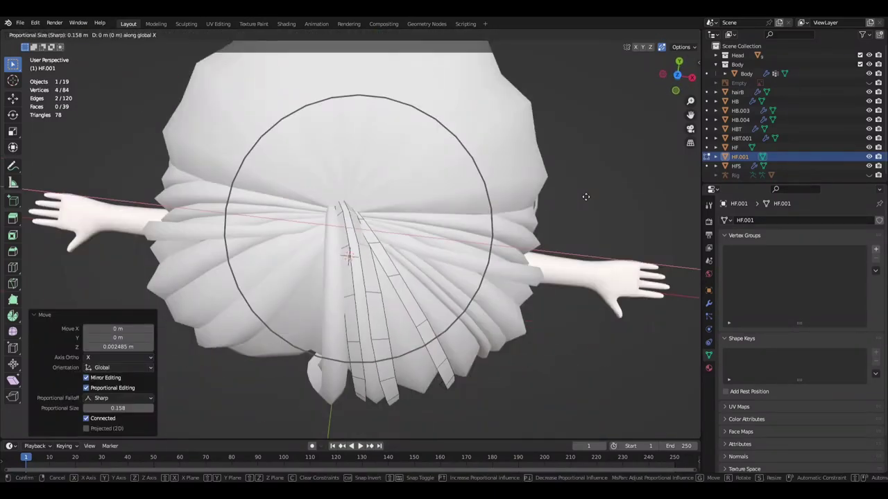
click(582, 199)
key(ctrl+s)
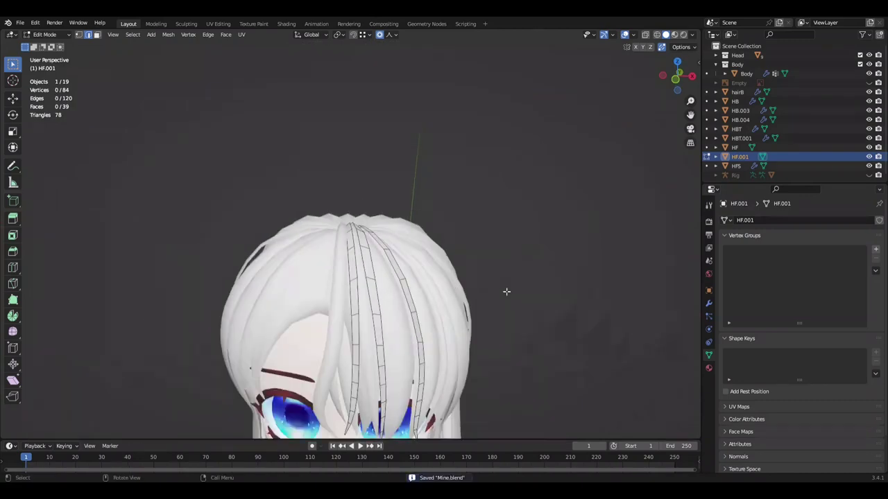
- Select and grow a strand section from below, trying a Z-axis rotation
mouse_move(505, 291)
middle_down()
mouse_move(537, 321)
mouse_move(430, 323)
mouse_move(575, 280)
mouse_move(531, 295)
mouse_move(581, 310)
mouse_move(501, 312)
mouse_move(543, 306)
mouse_move(565, 292)
mouse_move(468, 304)
middle_up()
click(408, 292)
key(ctrl+KP_Add)
key(r)
key(z)
key(Escape)
- Undo, regrow the strand selection and rotate it around Z, then leave Edit Mode and save
key(ctrl+z)
key(ctrl+KP_Add)
scroll(582, 311, up, 1)
key(r)
key(z)
key(Tab)
key(ctrl+s)
- Select HF.001 in front view, scale the strands and lift them slightly along Z
scroll(502, 311, down, 2)
scroll(501, 308, down, 2)
key(KP_1)
click(396, 253)
click(538, 254)
key(g)
key(z)
click(548, 261)
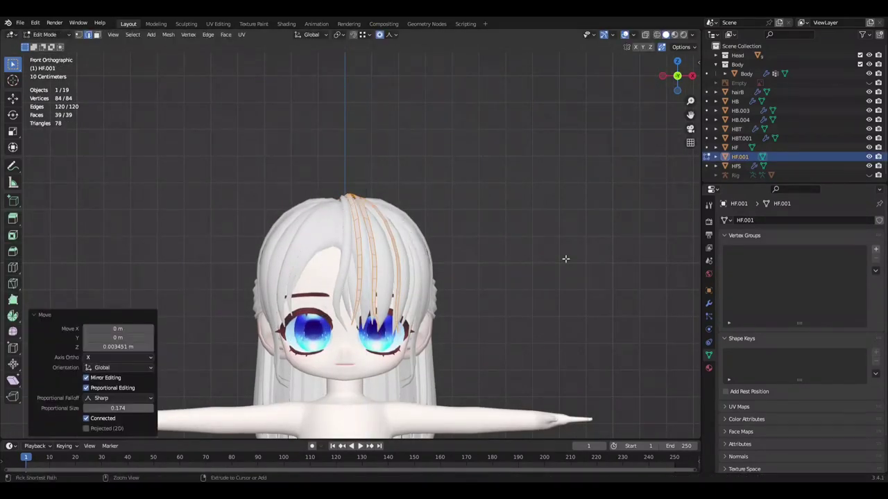
- Return to Edit Mode in front view, save, and inspect the hair from above
scroll(561, 254, down, 2)
middle_drag(561, 254, 481, 254)
key(Tab)
key(KP_1)
key(ctrl+s)
mouse_move(579, 257)
middle_down()
mouse_move(506, 212)
mouse_move(382, 362)
mouse_move(337, 302)
middle_up()
middle_drag(361, 239, 541, 317)
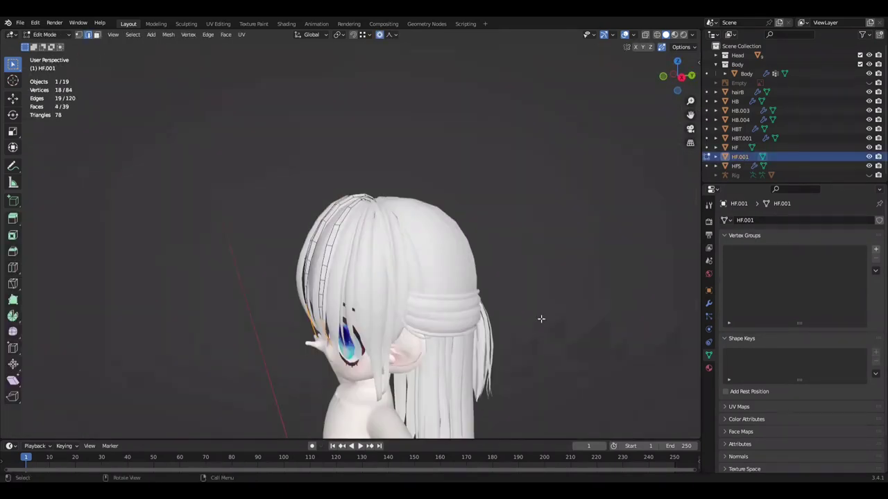
- Shift the front strand along Y in side view and extend the selection along the strands
key(KP_3)
key(g)
key(y)
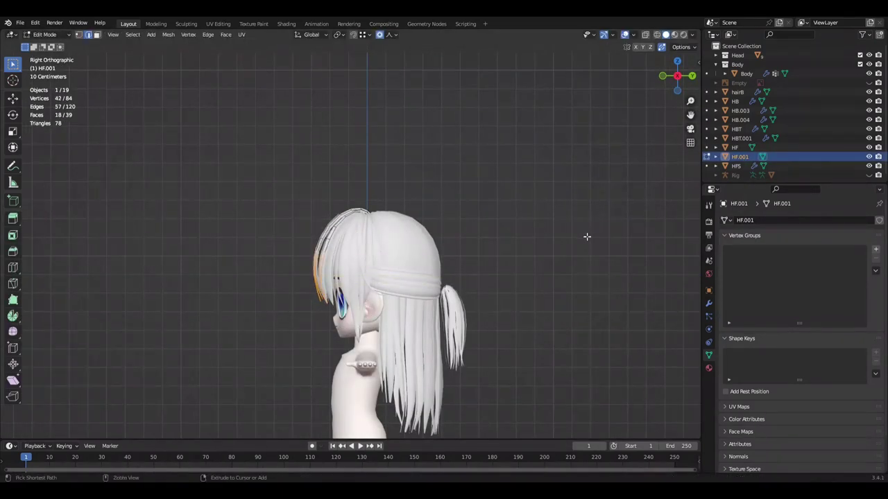
key(g)
click(575, 240)
key(ctrl+KP_Add)
- Switch editing to the HF bangs mesh and grow the selection across it
mouse_move(582, 210)
middle_down()
mouse_move(430, 250)
mouse_move(436, 255)
mouse_move(410, 276)
mouse_move(375, 229)
middle_up()
key(alt+q)
key(ctrl+KP_Add)
key(ctrl+KP_Add)
- Add more front-bang vertices of HF to the selection and save
ctrl+click(374, 229)
mouse_move(598, 240)
middle_down()
mouse_move(322, 243)
mouse_move(520, 246)
middle_up()
scroll(520, 246, down, 3)
scroll(293, 257, up, 3)
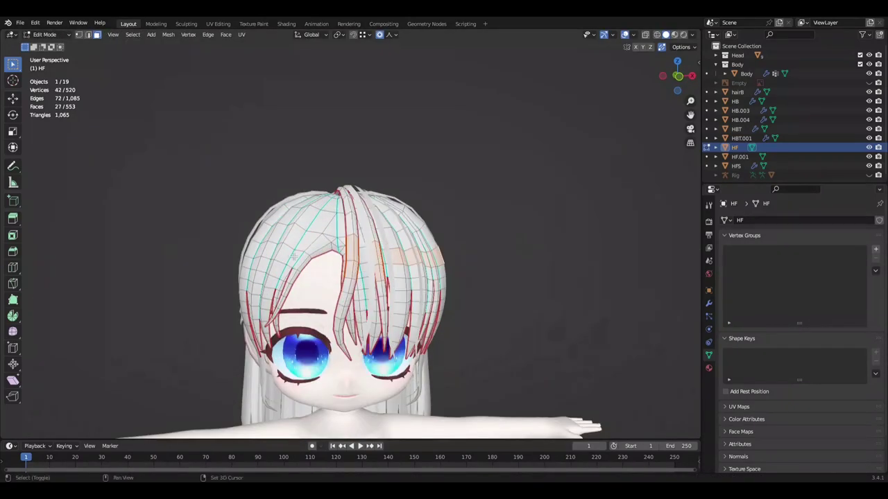
middle_drag(262, 254, 561, 221)
key(ctrl+s)
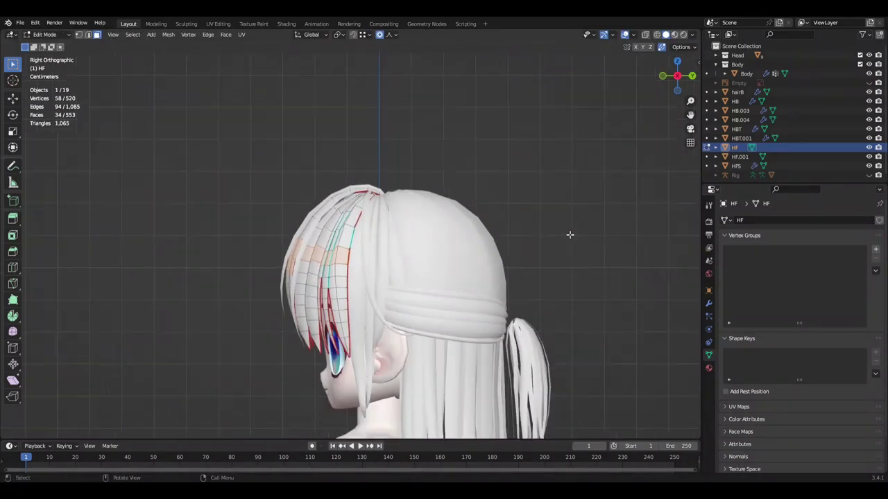
- Shift the selected bang strands into a new position over the face
scroll(524, 227, down, 2)
middle_drag(525, 228, 525, 224)
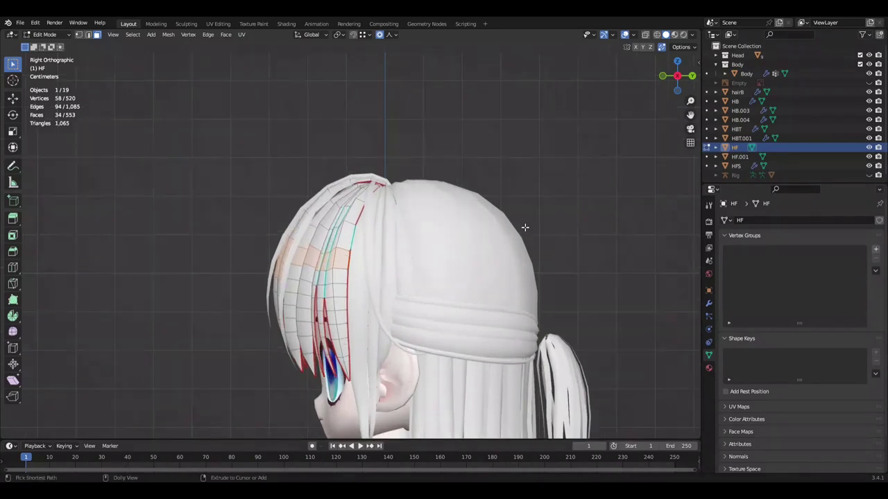
scroll(618, 185, up, 5)
scroll(618, 184, up, 2)
click(580, 160)
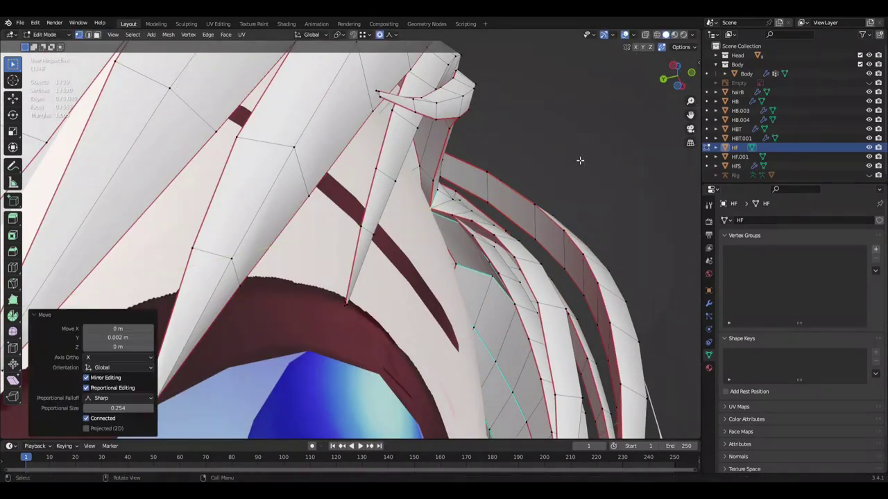
middle_drag(580, 159, 454, 167)
scroll(455, 167, up, 2)
click(567, 158)
- Move the bangs once more and save Mine.blend
middle_drag(566, 157, 422, 152)
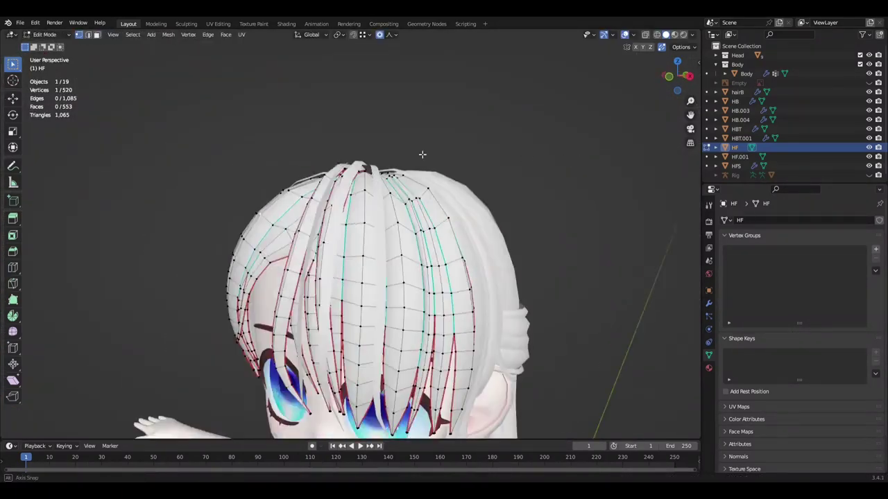
key(g)
click(484, 127)
mouse_move(484, 127)
middle_down()
mouse_move(568, 132)
mouse_move(506, 139)
mouse_move(584, 159)
middle_up()
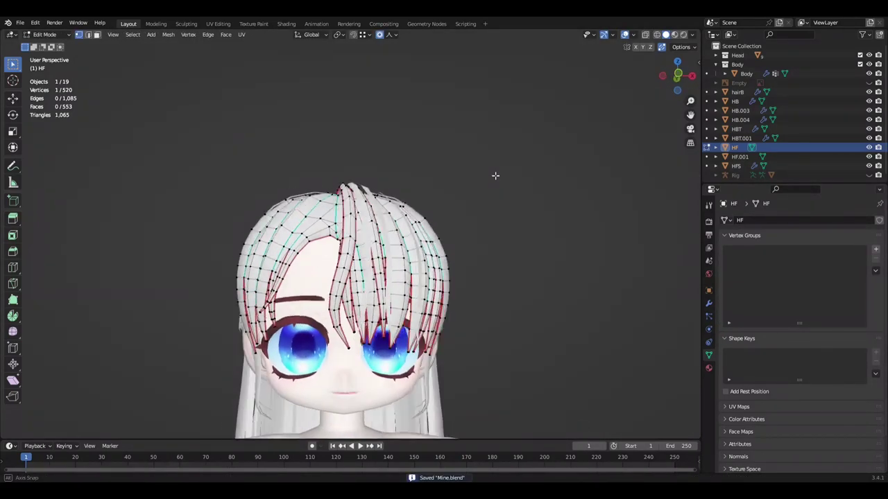
click(526, 203)
key(ctrl+s)
- Mark the selected hair edge as a UV seam and save
middle_drag(521, 199, 582, 220)
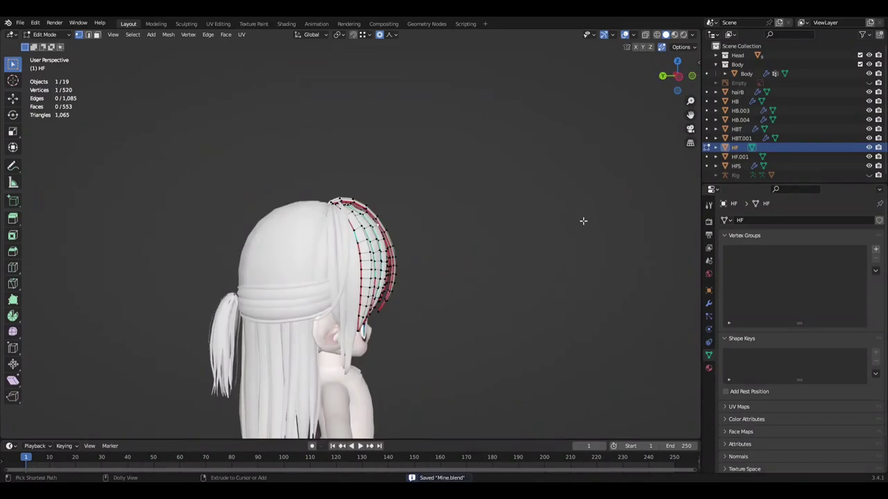
middle_drag(522, 235, 435, 242)
scroll(537, 226, up, 5)
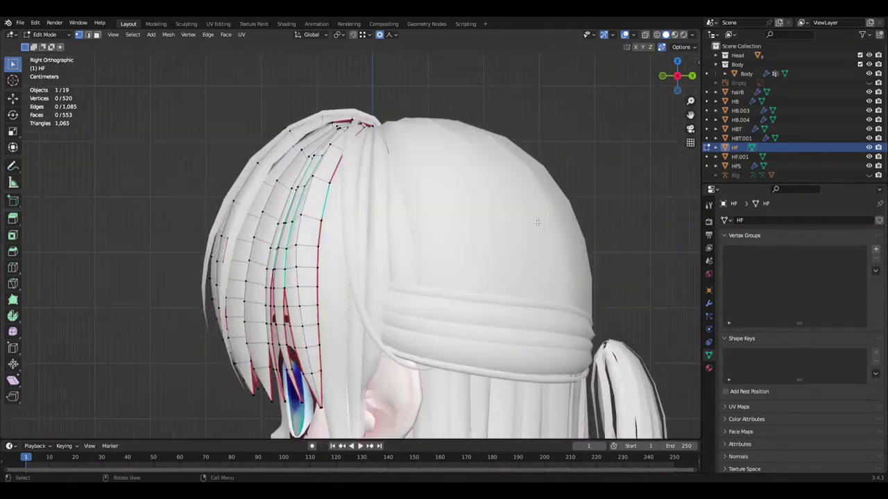
right_click(506, 279)
right_click(538, 369)
mouse_move(585, 317)
middle_down()
mouse_move(538, 370)
mouse_move(601, 314)
middle_up()
click(538, 370)
key(ctrl+s)
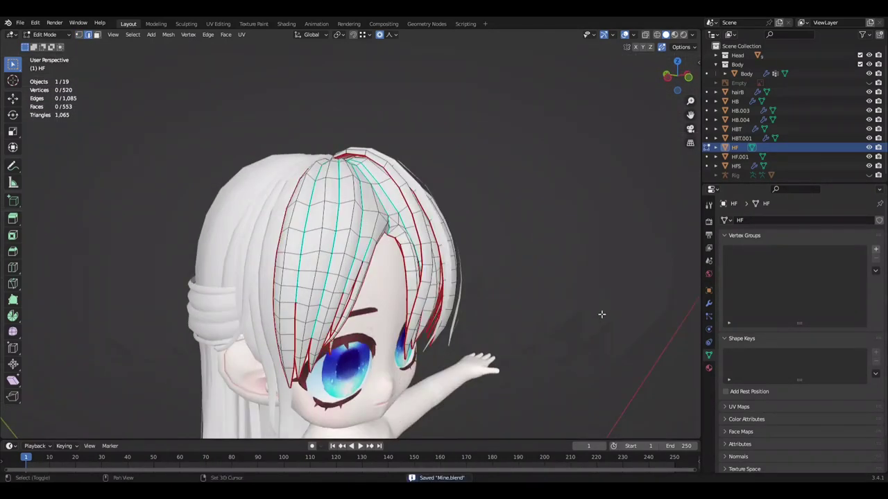
- Select an edge path running along a strand at the back of the hair
middle_drag(375, 263, 416, 278)
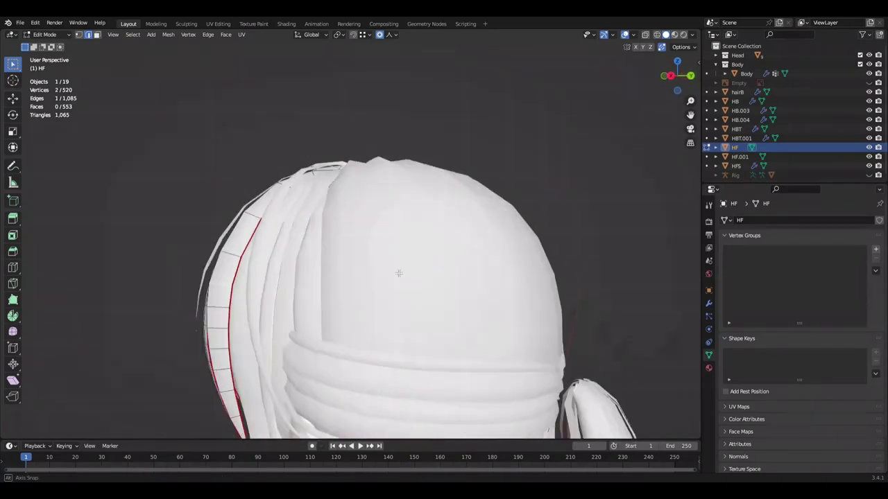
alt+click(347, 263)
middle_drag(347, 264, 604, 318)
middle_drag(419, 168, 565, 163)
ctrl+click(557, 299)
middle_drag(537, 303, 333, 245)
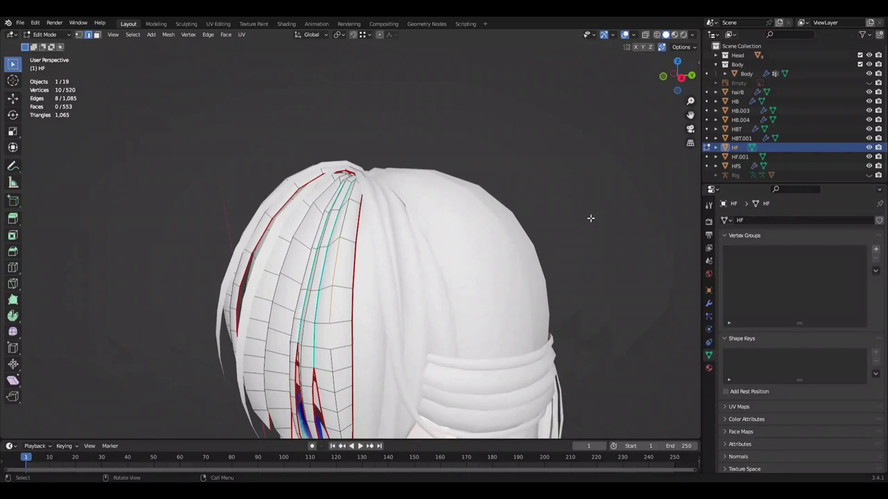
middle_drag(590, 219, 598, 216)
ctrl+click(447, 263)
scroll(442, 181, down, 3)
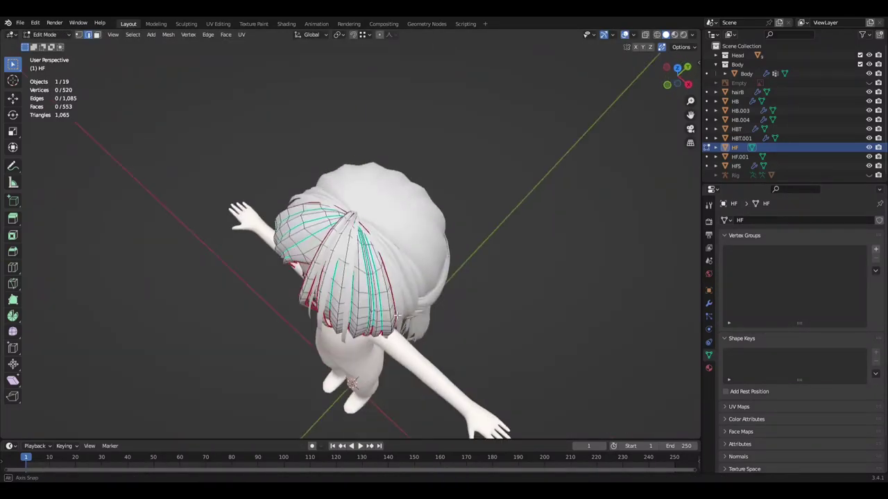
- In front view, move the selected strand sideways along the X axis
key(KP_1)
key(g)
key(x)
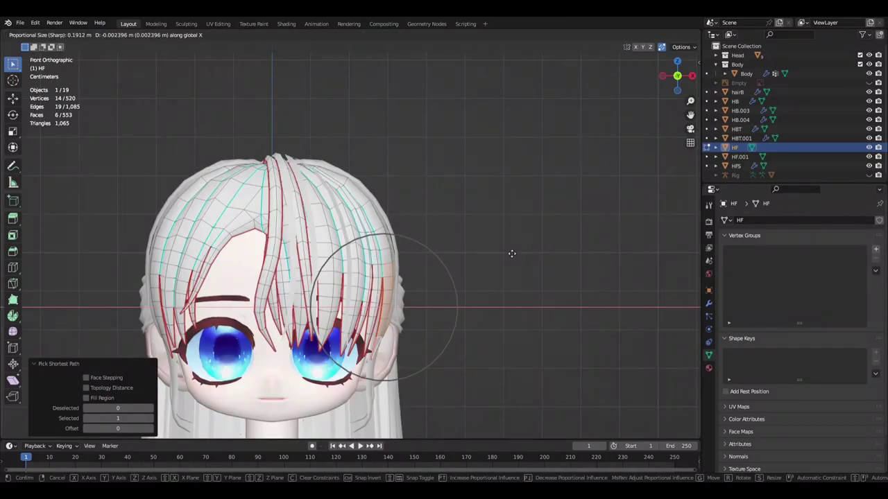
click(511, 253)
scroll(521, 250, up, 4)
key(g)
right_click(524, 248)
scroll(527, 248, down, 2)
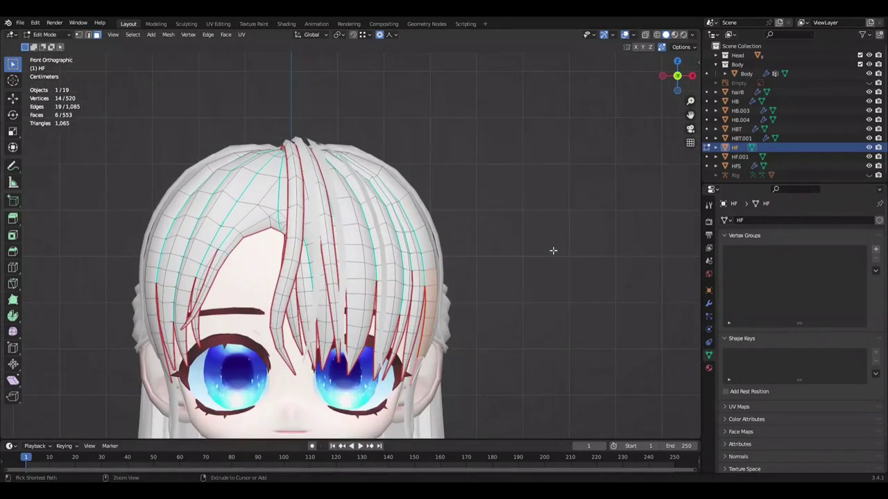
scroll(553, 251, up, 2)
click(559, 267)
- Deselect the bang vertices and save the file
scroll(470, 287, down, 2)
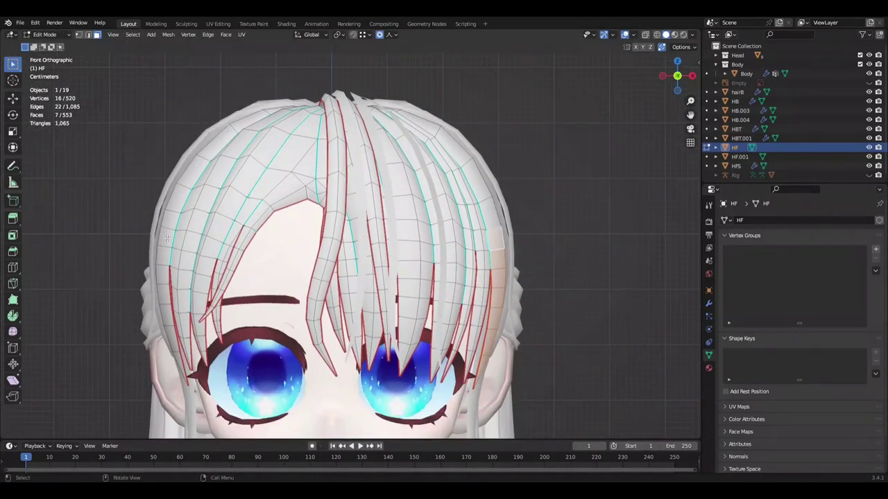
click(596, 234)
scroll(592, 241, down, 1)
scroll(601, 240, down, 1)
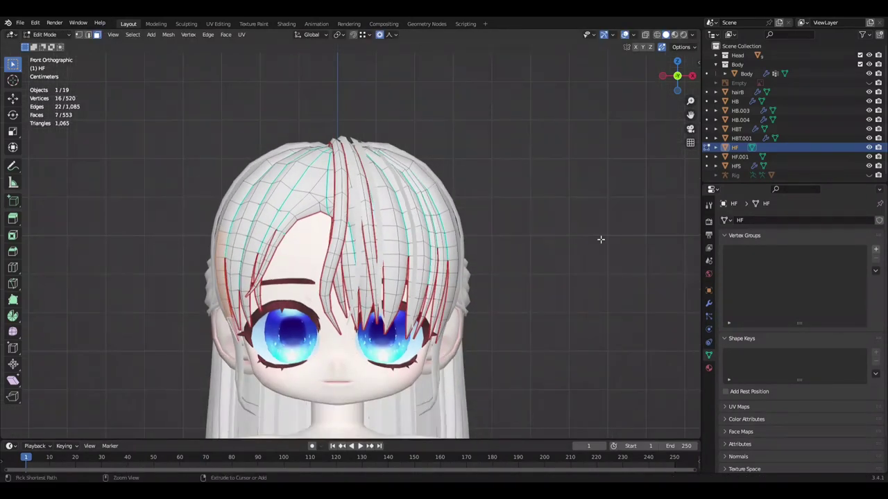
key(ctrl+s)
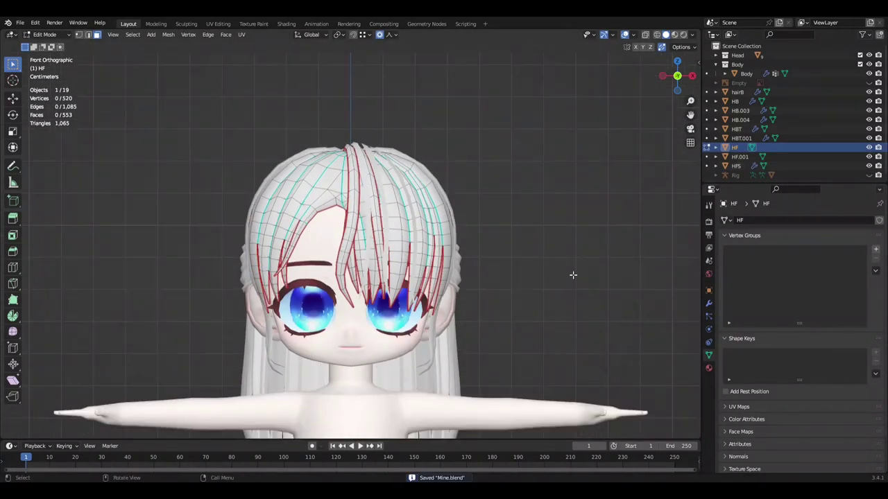
- Select vertices and faces along a front strand for adjustment
mouse_move(562, 317)
middle_down()
mouse_move(535, 234)
mouse_move(451, 225)
middle_up()
ctrl+click(451, 225)
key(g)
click(501, 224)
mouse_move(507, 158)
middle_down()
mouse_move(472, 224)
mouse_move(546, 260)
mouse_move(581, 206)
middle_up()
ctrl+click(567, 192)
scroll(518, 201, up, 3)
click(518, 200)
- Clear the strand selection, cancel the pending edit, and save
middle_drag(520, 203, 626, 242)
scroll(632, 246, down, 3)
scroll(619, 275, up, 3)
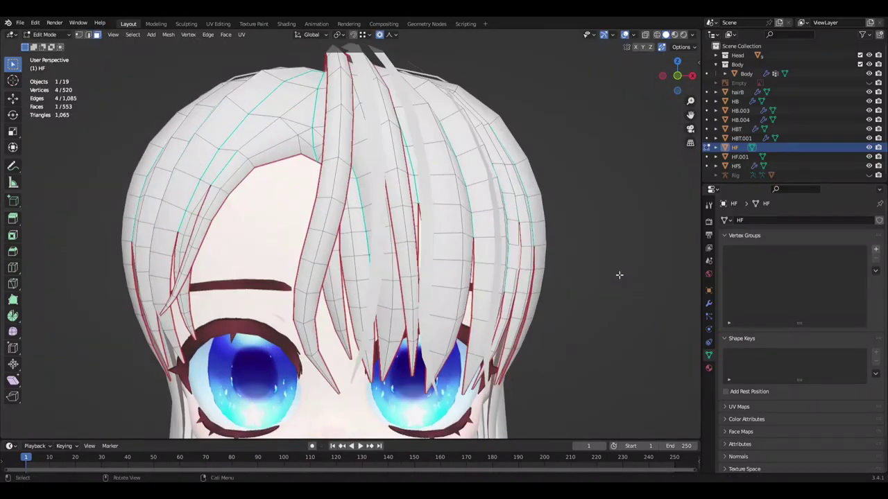
key(c)
middle_click(475, 277)
key(Escape)
scroll(622, 254, down, 5)
key(ctrl+s)
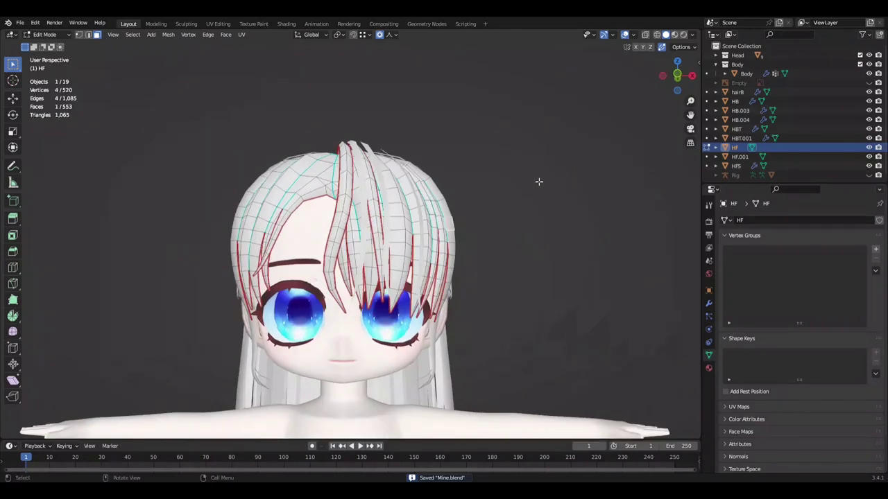
- Confirm the strand nudge along X and switch to vertex selection mode
click(541, 179)
mouse_move(541, 179)
middle_down()
mouse_move(535, 144)
mouse_move(567, 164)
mouse_move(543, 134)
mouse_move(548, 118)
middle_up()
scroll(566, 164, up, 2)
scroll(565, 109, up, 3)
scroll(568, 118, down, 2)
click(78, 35)
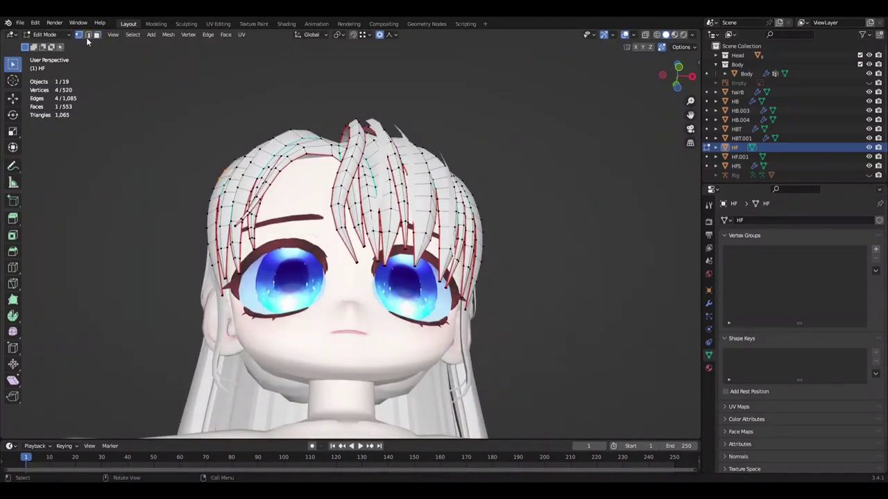
click(112, 199)
scroll(81, 253, up, 4)
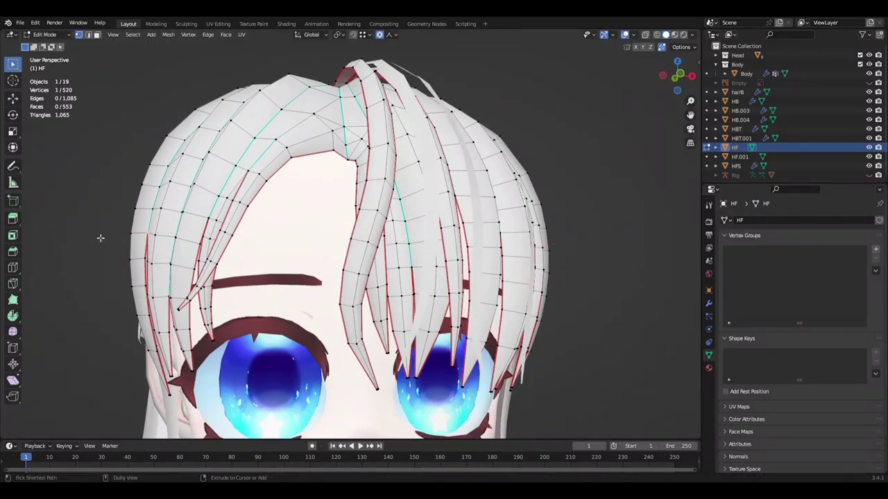
- Try X-constrained moves on the selected vertex, cancel them, and save
key(g)
key(x)
key(g)
key(x)
key(Escape)
scroll(109, 330, down, 3)
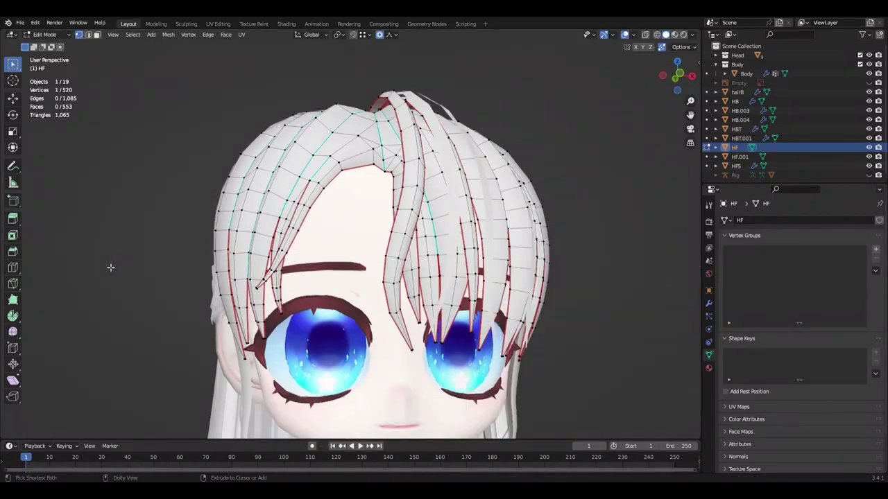
scroll(145, 329, down, 3)
key(ctrl+s)
- In edge selection mode, shift the bang edges along X and confirm
click(88, 36)
scroll(80, 233, up, 2)
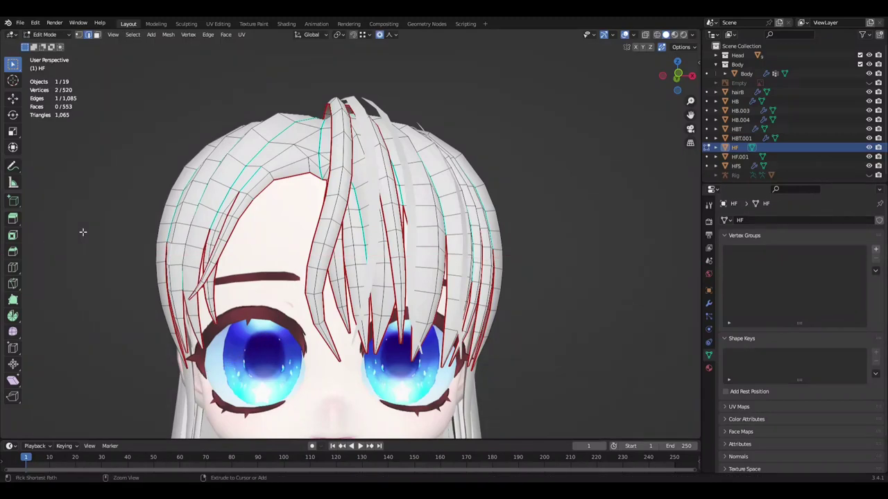
scroll(82, 232, down, 2)
key(g)
key(x)
key(Escape)
scroll(187, 194, down, 2)
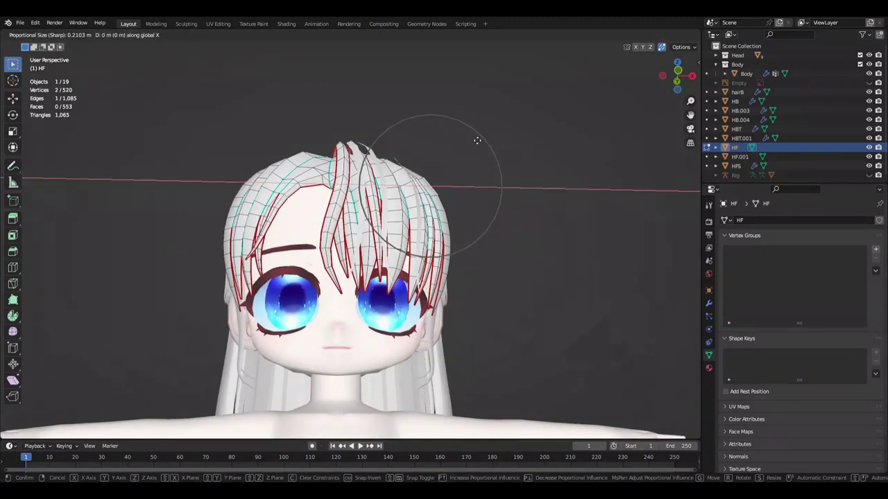
click(477, 140)
- Exit Edit Mode on HF and save Mine.blend
middle_drag(476, 118, 421, 109)
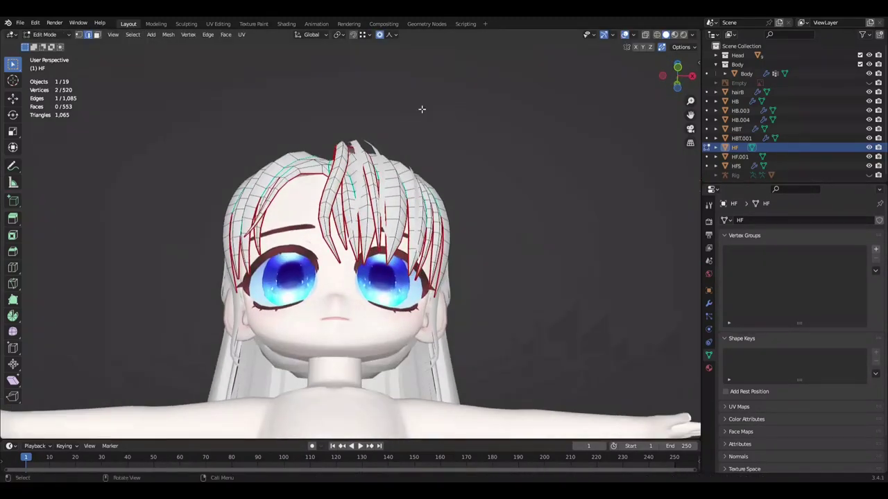
key(Tab)
key(ctrl+s)
scroll(479, 197, down, 3)
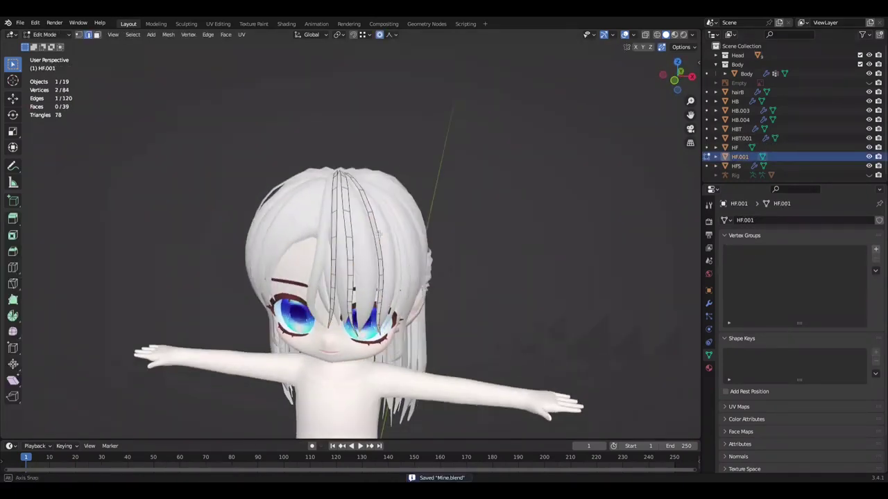
- Duplicate an HF.001 hair strand and rotate the copy 10° about Z around the head
key(shift+d)
middle_drag(444, 132, 476, 198)
key(r)
key(z)
key(1)
key(0)
key(Return)
mouse_move(534, 219)
middle_down()
mouse_move(581, 206)
mouse_move(584, 193)
mouse_move(564, 194)
mouse_move(594, 224)
mouse_move(521, 200)
middle_up()
- Shift the strand copy front-to-back along Y, leave Edit Mode and save Mine.blend
key(g)
key(y)
click(590, 224)
scroll(601, 215, up, 8)
scroll(521, 201, down, 6)
key(Tab)
mouse_move(638, 200)
middle_down()
mouse_move(523, 174)
mouse_move(534, 201)
mouse_move(654, 192)
mouse_move(576, 192)
middle_up()
key(ctrl+s)
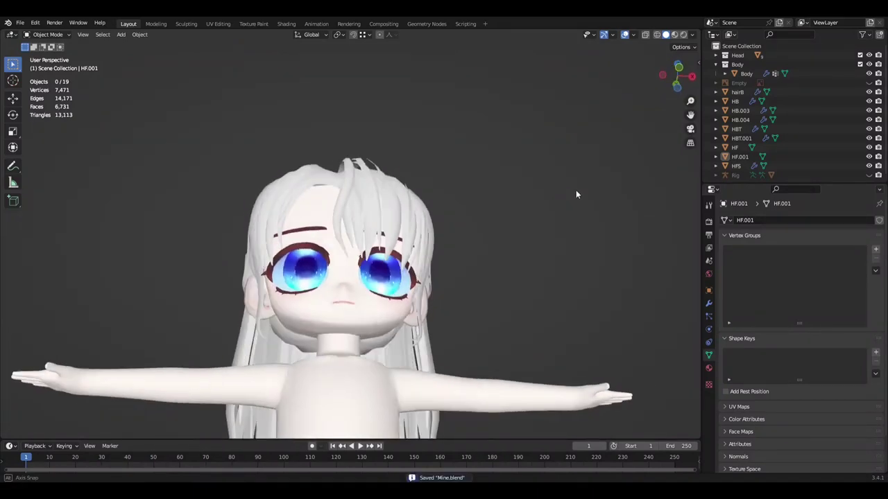
scroll(576, 192, up, 3)
- Back in HF.001 Edit Mode, rotate the strand in side view and shift it forward along Y
key(Tab)
mouse_move(422, 341)
middle_down()
mouse_move(513, 314)
mouse_move(525, 374)
middle_up()
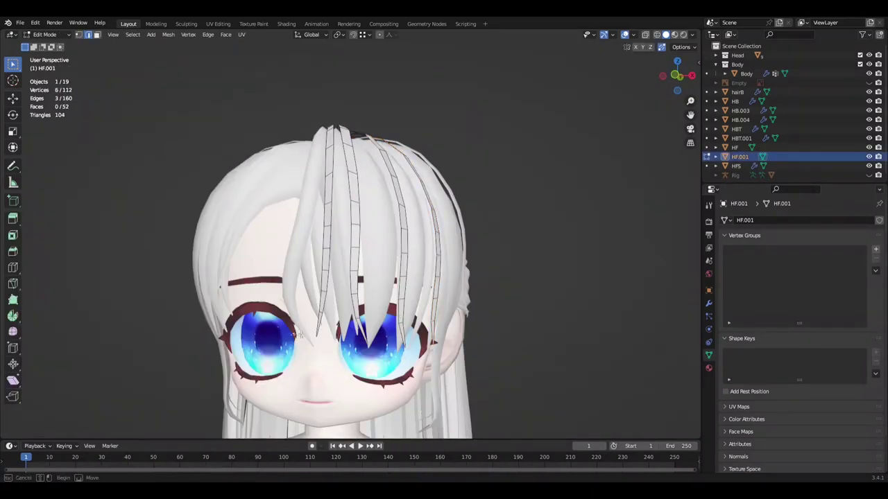
key(KP_3)
key(r)
click(495, 145)
key(g)
key(y)
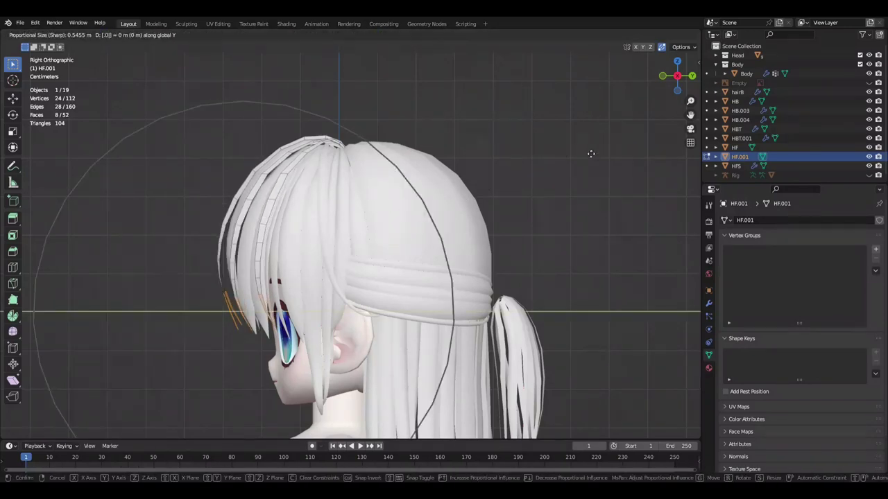
click(560, 159)
middle_drag(561, 159, 640, 208)
- Add another strand to the selection and shift both strands front-to-back in side view
shift+click(216, 264)
mouse_move(216, 264)
middle_down()
mouse_move(534, 205)
mouse_move(228, 275)
middle_up()
key(KP_3)
click(572, 187)
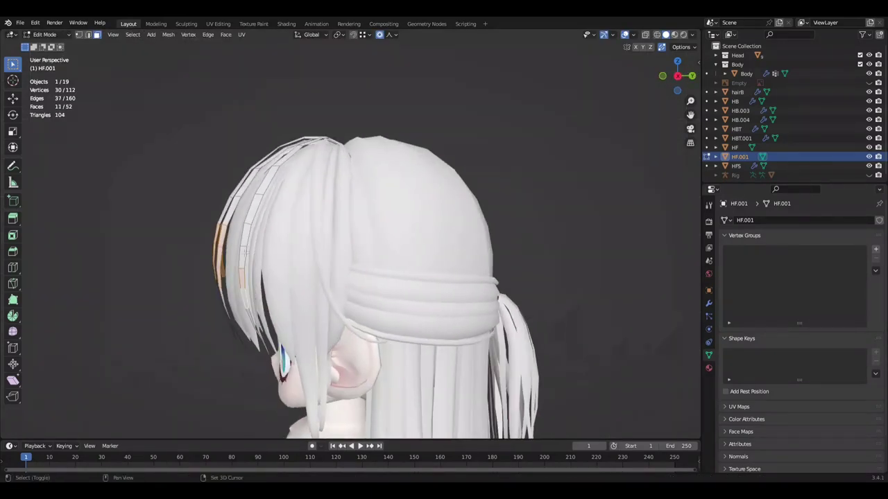
click(597, 216)
mouse_move(597, 216)
middle_down()
mouse_move(544, 234)
mouse_move(584, 237)
mouse_move(566, 261)
mouse_move(545, 244)
middle_up()
- Try Y-axis moves on the strand vertices, then shift the strand sideways closer to the head
key(g)
key(y)
right_click(576, 233)
key(g)
key(y)
right_click(590, 233)
click(548, 248)
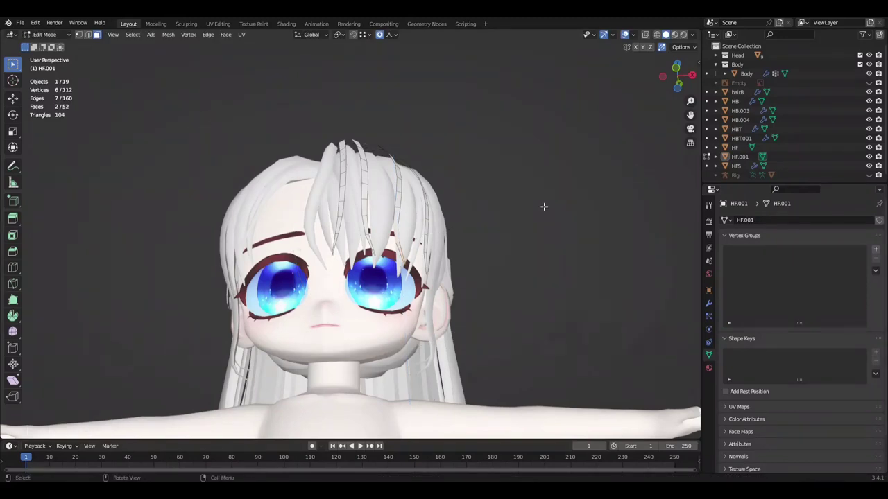
middle_drag(543, 204, 560, 143)
mouse_move(548, 173)
middle_down()
mouse_move(498, 149)
mouse_move(502, 198)
mouse_move(485, 208)
mouse_move(515, 222)
middle_up()
- Test X-axis moves on the strand, return to Object Mode and save Mine.blend
key(g)
key(x)
right_click(492, 171)
key(g)
key(x)
right_click(502, 198)
key(Tab)
scroll(515, 222, down, 3)
key(ctrl+s)
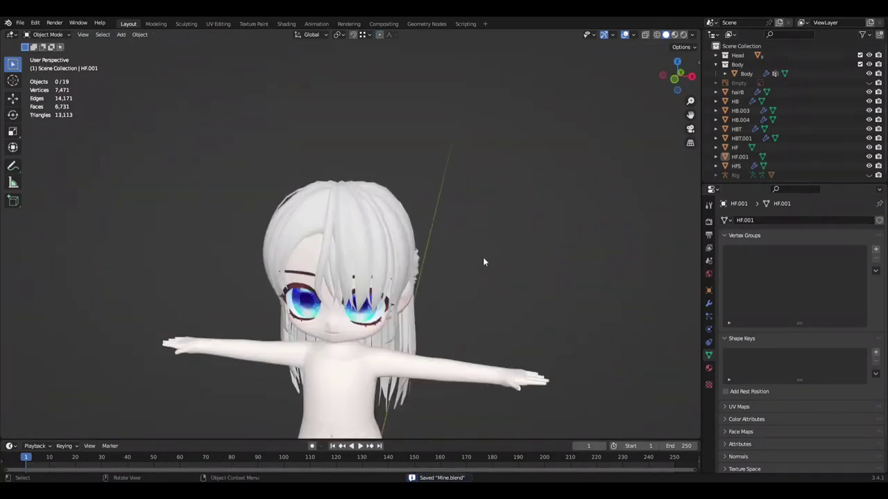
- Select all of HF.001, apply its Mirror modifier from the dropdown and save the file
key(a)
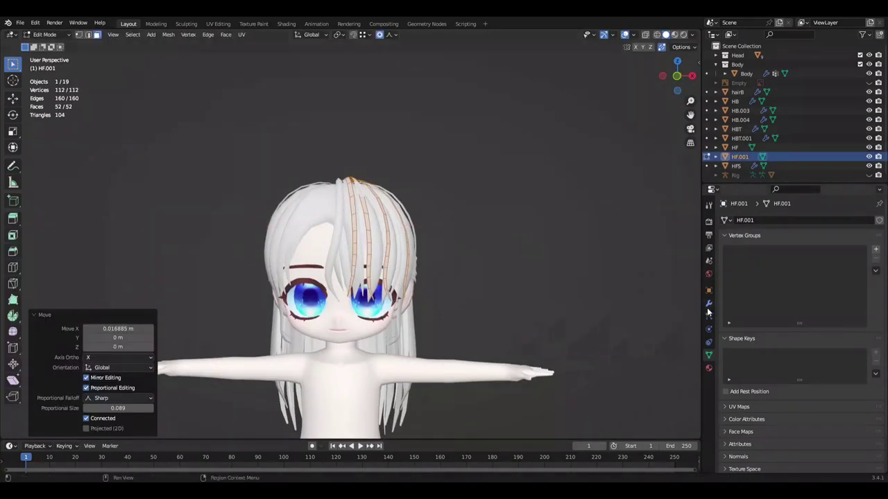
click(708, 303)
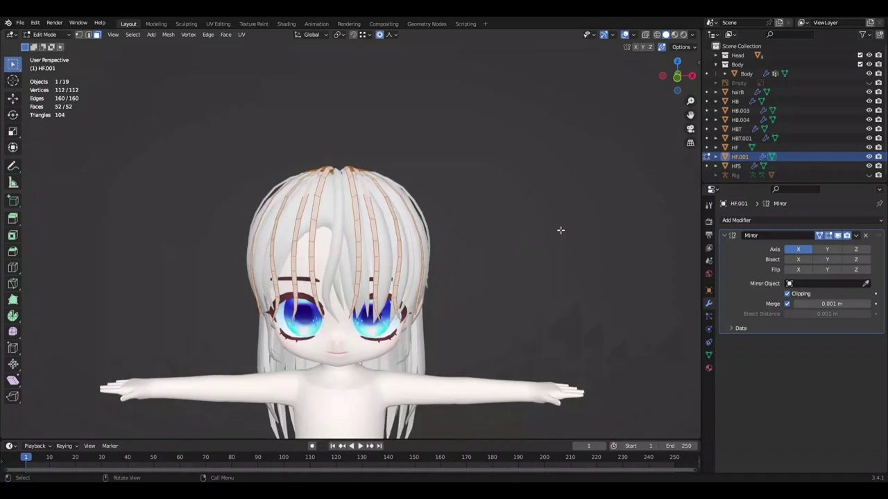
middle_drag(579, 204, 580, 241)
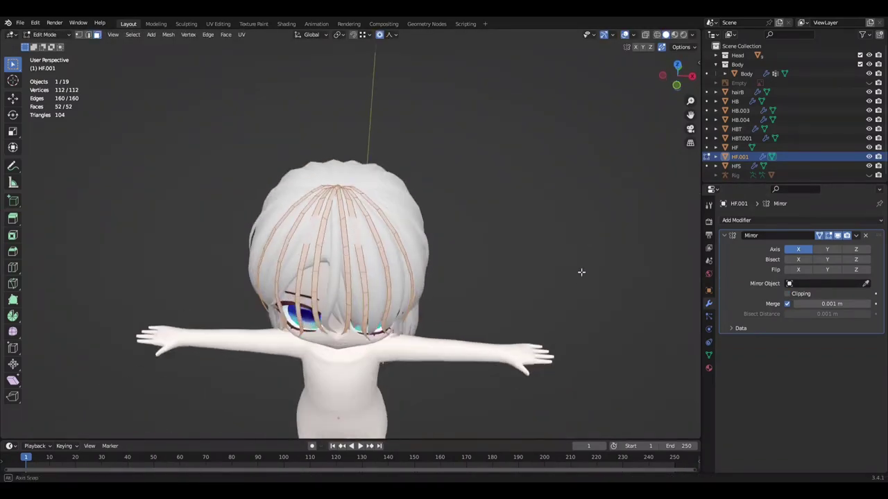
click(855, 235)
click(804, 248)
key(x)
mouse_move(486, 234)
middle_down()
mouse_move(476, 224)
mouse_move(463, 317)
mouse_move(496, 307)
middle_up()
key(ctrl+s)
- Nudge a strand, switch to front view and shrink the selection along the strand
key(g)
click(511, 312)
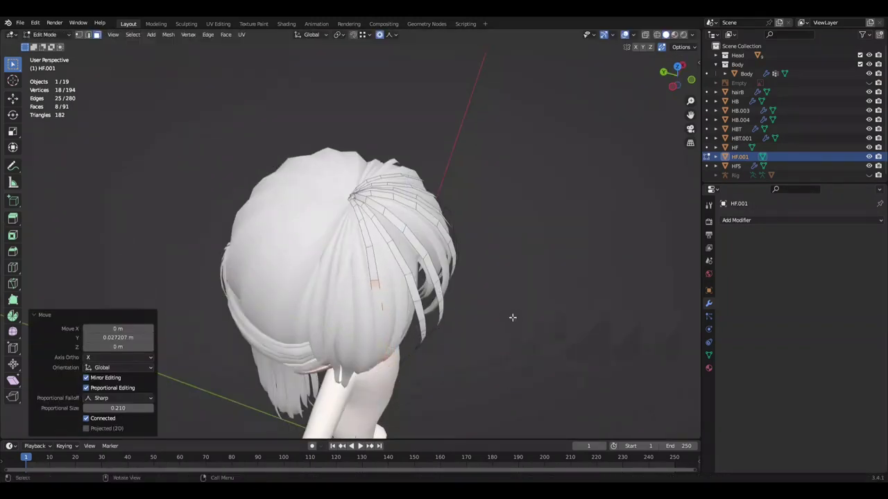
key(KP_1)
key(r)
key(Escape)
key(ctrl+KP_Subtract)
- Try X and Y moves on a strand, then grow its selection in front view and save
key(g)
key(x)
key(Escape)
mouse_move(525, 243)
middle_down()
mouse_move(568, 252)
mouse_move(524, 268)
middle_up()
key(g)
key(y)
key(Escape)
key(KP_1)
key(ctrl+KP_Add)
key(ctrl+s)
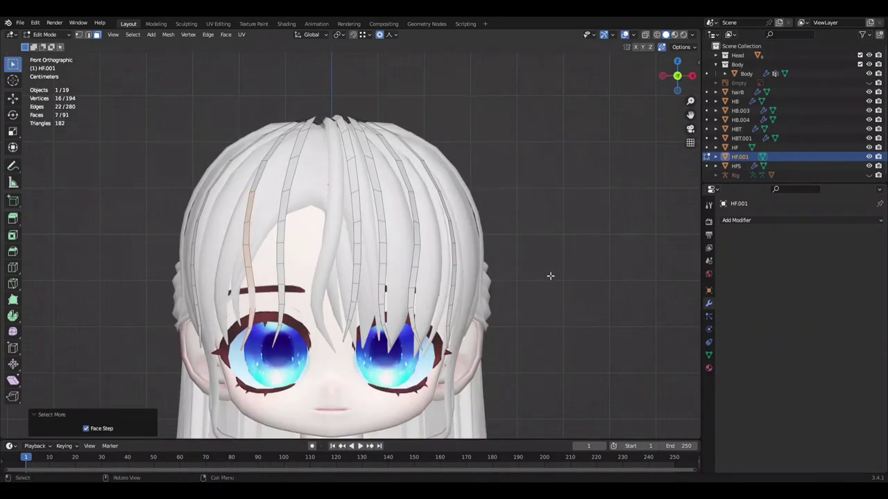
- Move the strand to the left along X, comparing the result with undo and redo
key(g)
key(x)
click(535, 300)
key(Escape)
key(ctrl+z)
key(ctrl+shift+z)
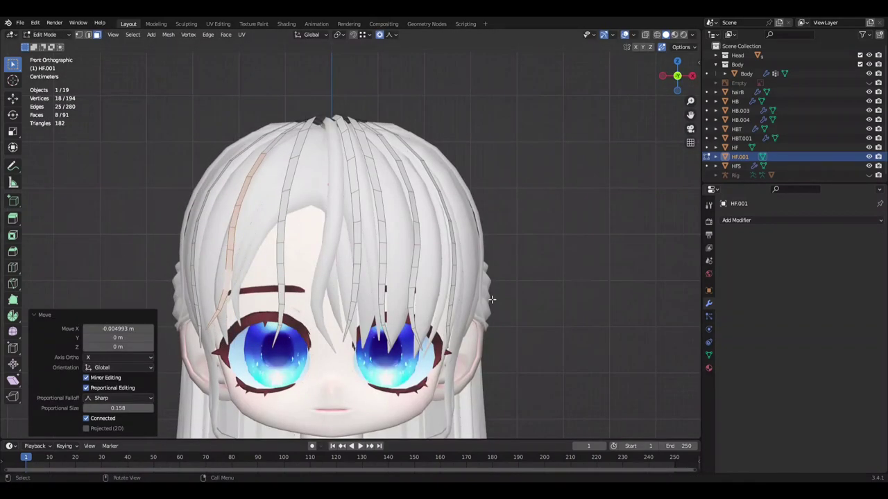
middle_drag(489, 298, 569, 311)
key(ctrl+z)
key(ctrl+shift+z)
mouse_move(527, 332)
middle_down()
mouse_move(517, 359)
mouse_move(608, 366)
mouse_move(628, 341)
mouse_move(552, 231)
mouse_move(556, 210)
mouse_move(313, 257)
middle_up()
key(Escape)
- Shift the strand front-to-back along Y, check with undo/redo and save
key(g)
key(y)
key(Escape)
key(ctrl+z)
key(ctrl+shift+z)
key(ctrl+s)
- Shrink the selection to the strand tip in front view and reposition the tip
key(ctrl+KP_Subtract)
key(KP_1)
key(ctrl+z)
key(ctrl+KP_Subtract)
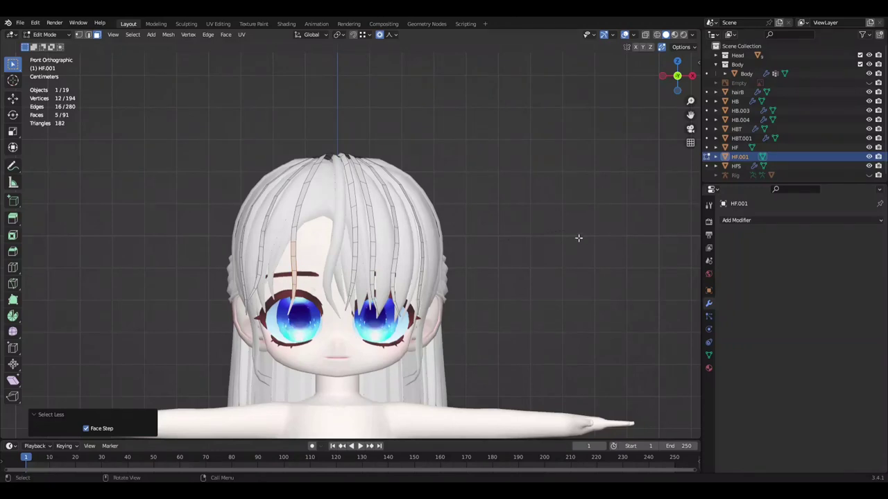
key(g)
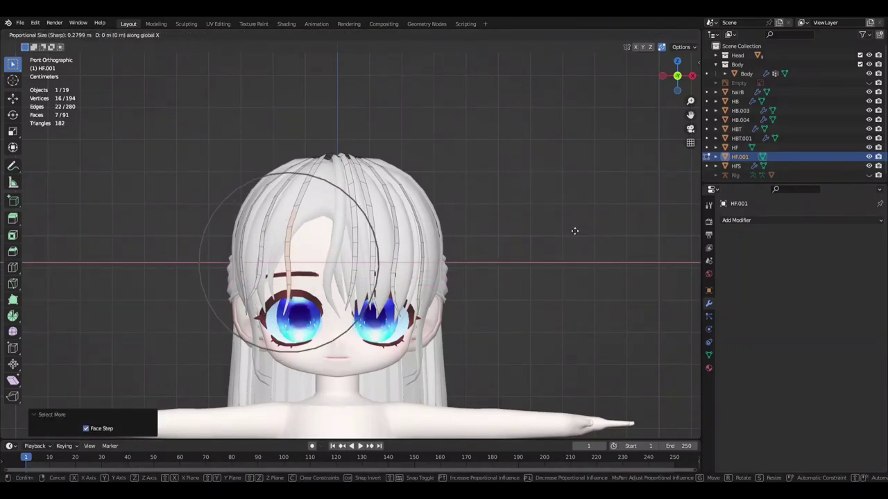
click(575, 232)
middle_drag(575, 231, 555, 280)
- Redo the tip move along Y, then select the top of another strand
key(ctrl+z)
key(g)
key(y)
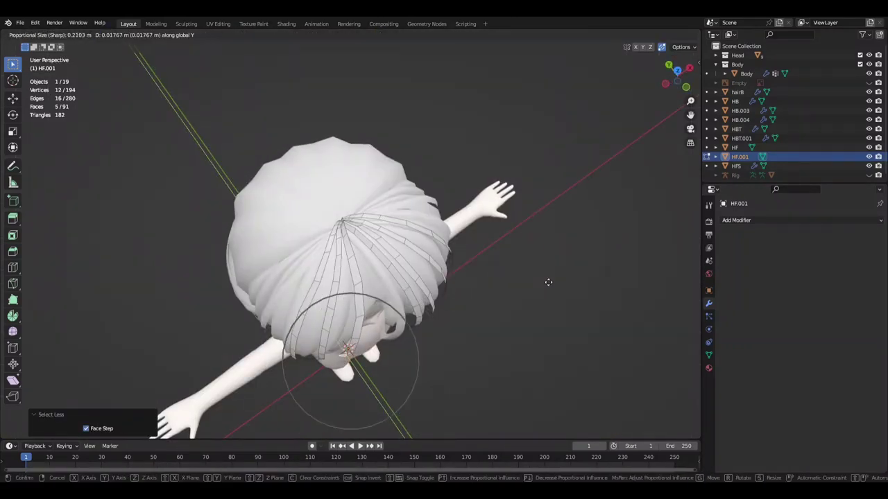
click(554, 164)
mouse_move(519, 203)
middle_down()
mouse_move(432, 155)
mouse_move(365, 188)
middle_up()
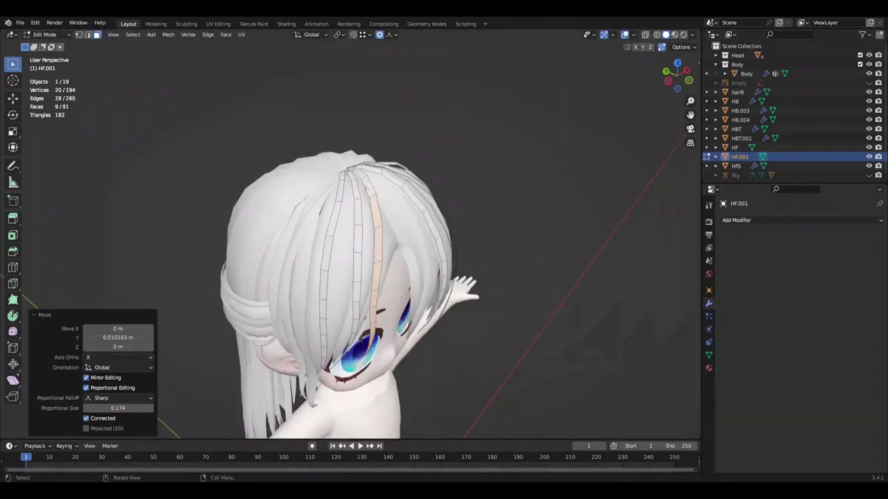
key(g)
click(499, 155)
mouse_move(499, 154)
middle_down()
mouse_move(520, 138)
mouse_move(440, 157)
mouse_move(555, 132)
mouse_move(282, 199)
mouse_move(324, 198)
middle_up()
- Shift the strand top sideways along X
key(g)
key(x)
click(569, 130)
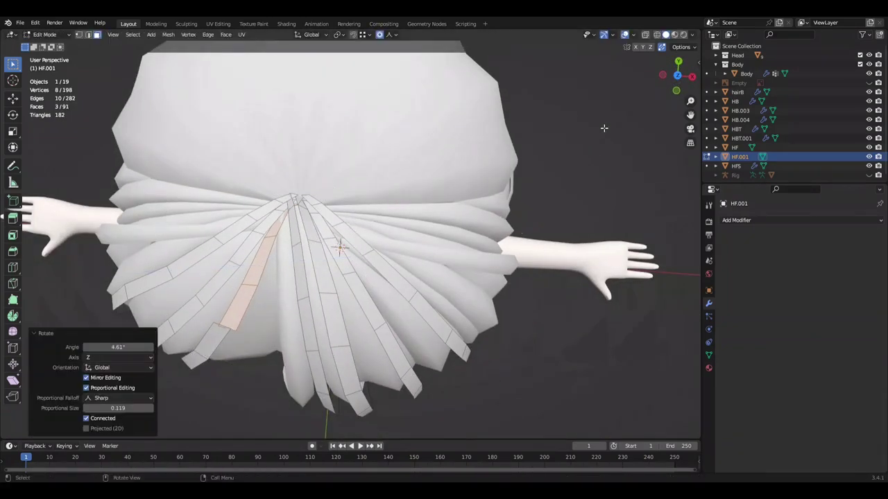
key(g)
mouse_move(467, 215)
middle_down()
mouse_move(486, 194)
mouse_move(578, 198)
middle_up()
right_click(485, 194)
- Nudge the strand top front-to-back along Y
key(g)
key(y)
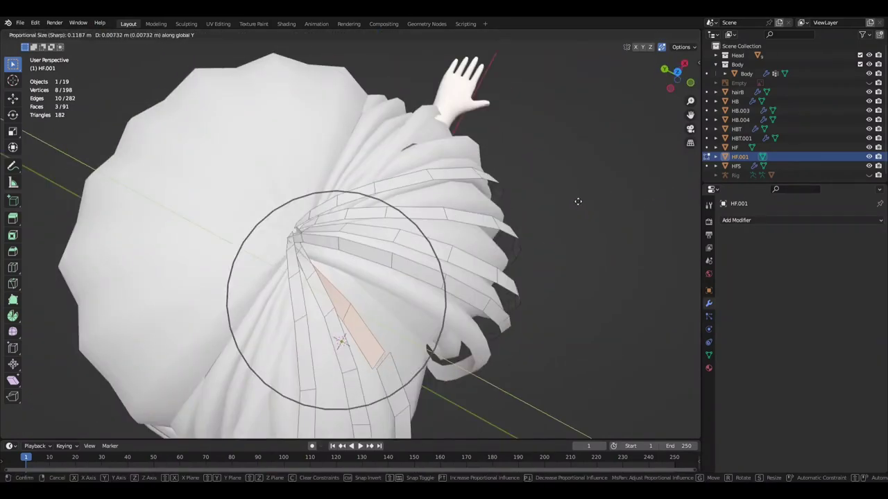
click(544, 143)
key(g)
right_click(575, 135)
- Select and delete the stray edge at the front of the hair, then save
mouse_move(575, 134)
middle_down()
mouse_move(557, 127)
mouse_move(539, 141)
mouse_move(272, 170)
middle_up()
click(272, 170)
key(Delete)
key(ctrl+s)
scroll(273, 170, down, 5)
mouse_move(485, 139)
middle_down()
mouse_move(534, 142)
mouse_move(582, 175)
middle_up()
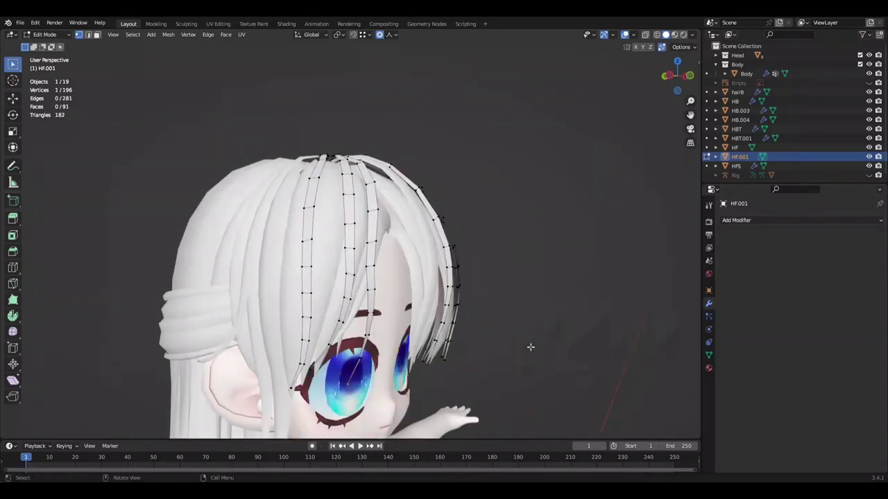
- Grow the selection along a strand and shift it front-to-back along Y
key(ctrl+KP_Add)
middle_drag(530, 347, 570, 309)
click(538, 223)
key(ctrl+KP_Add)
key(g)
key(y)
click(559, 250)
- Grow the selection further, push it along Y, then shrink it and tilt the strand
key(ctrl+KP_Add)
key(g)
key(y)
click(561, 254)
key(ctrl+KP_Subtract)
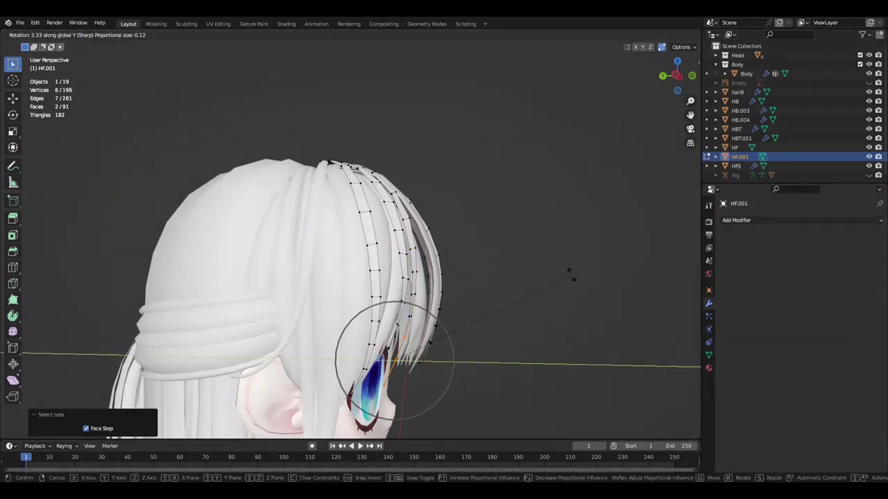
click(569, 273)
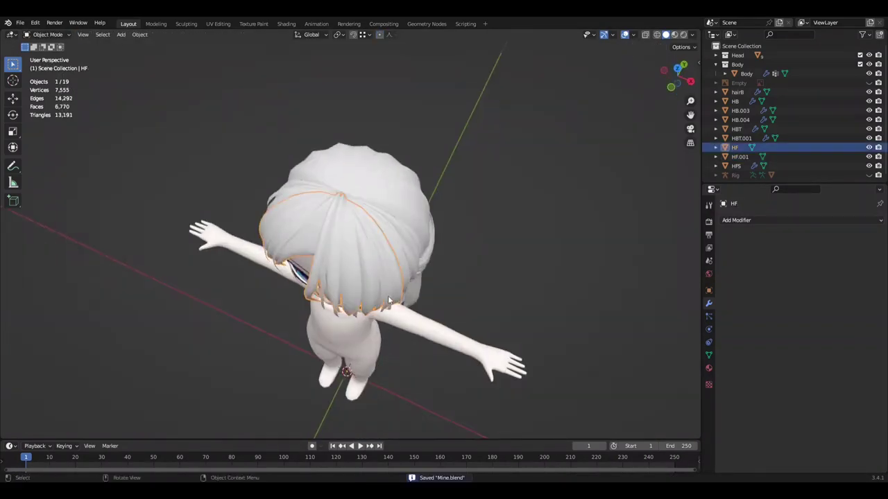
- Orbit to a low front view of the face, then cancel and undo the last bangs adjustment
click(574, 177)
middle_drag(574, 177, 513, 186)
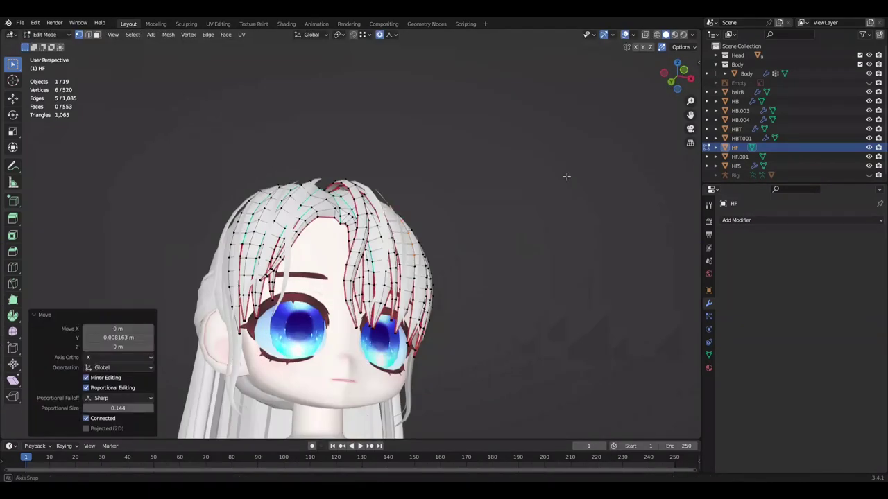
mouse_move(564, 178)
middle_down()
mouse_move(479, 242)
mouse_move(516, 159)
mouse_move(260, 203)
mouse_move(405, 126)
middle_up()
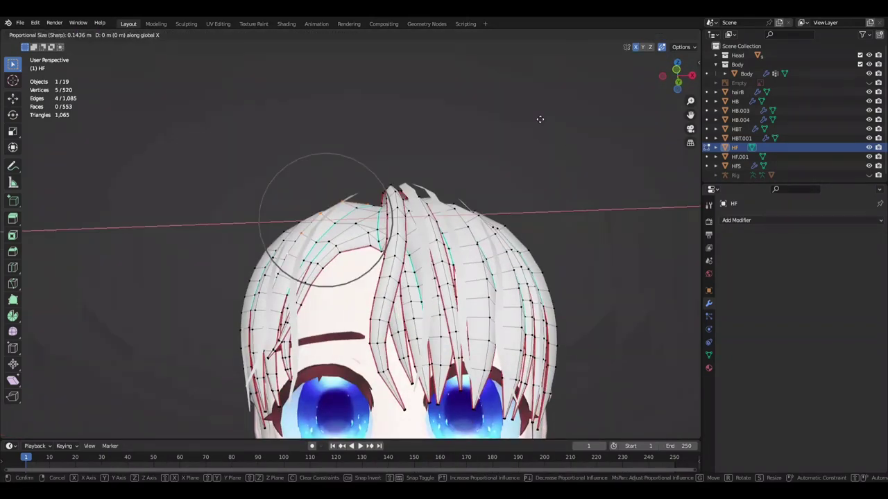
middle_drag(462, 160, 552, 183)
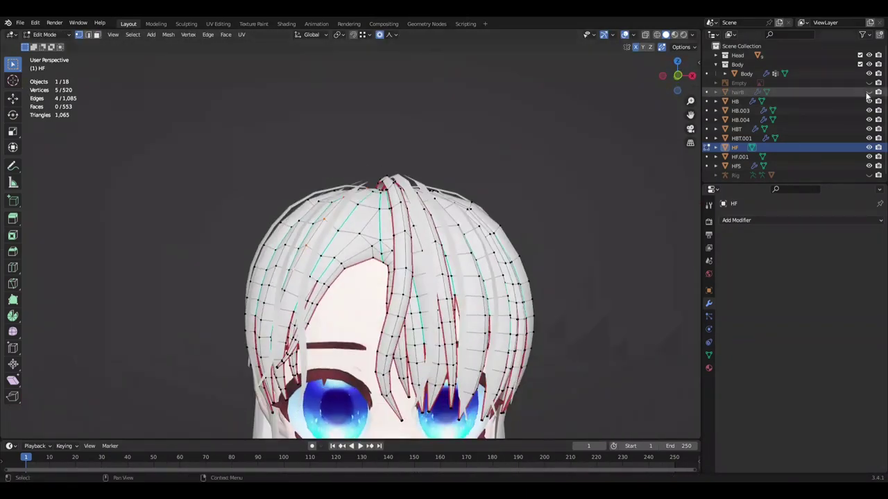
key(Escape)
key(ctrl+z)
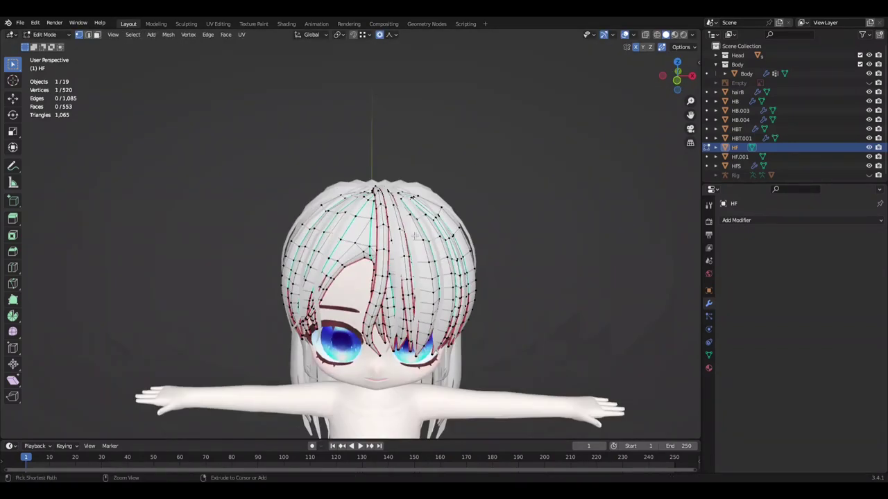